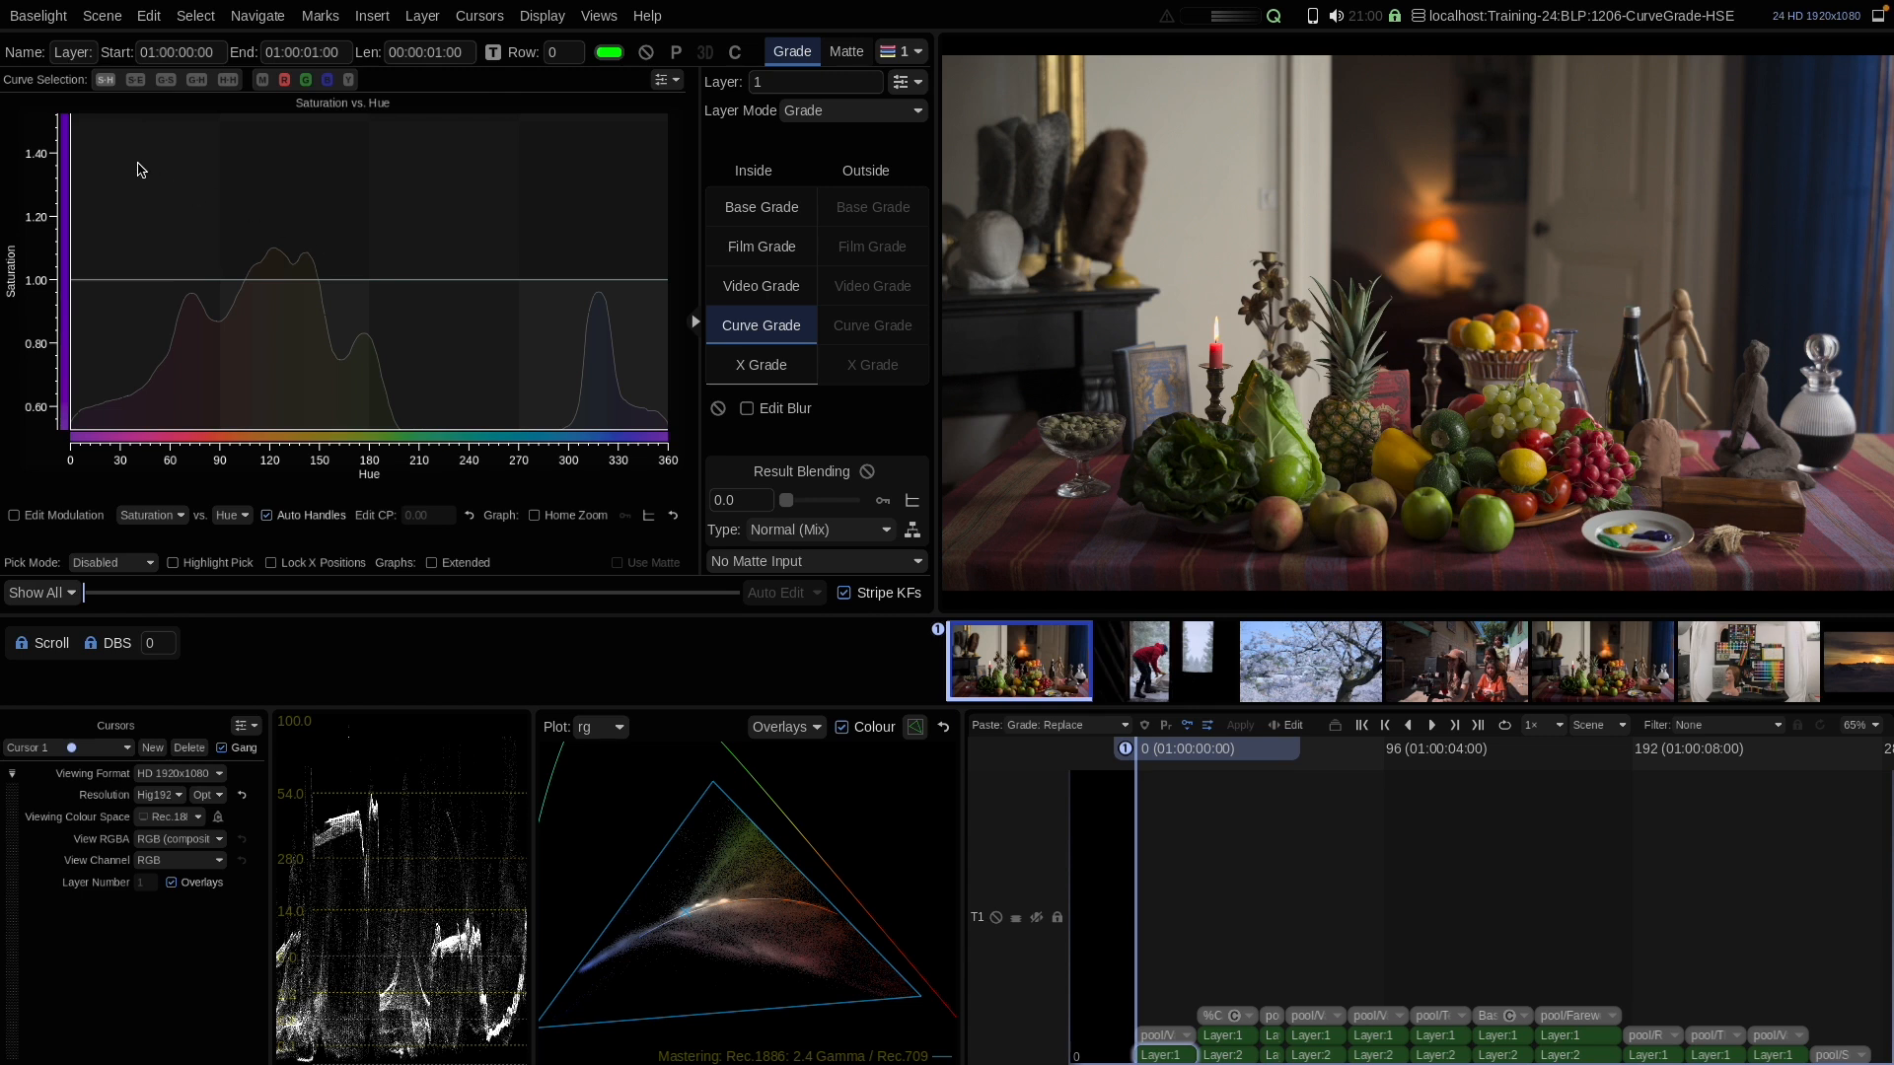
Look through the preset curve types, including Hue vs. Hue, and check the attribute choices for both axes of the Saturation vs. Hue curve
{"action": "left_click", "coordinate": [135, 79]}
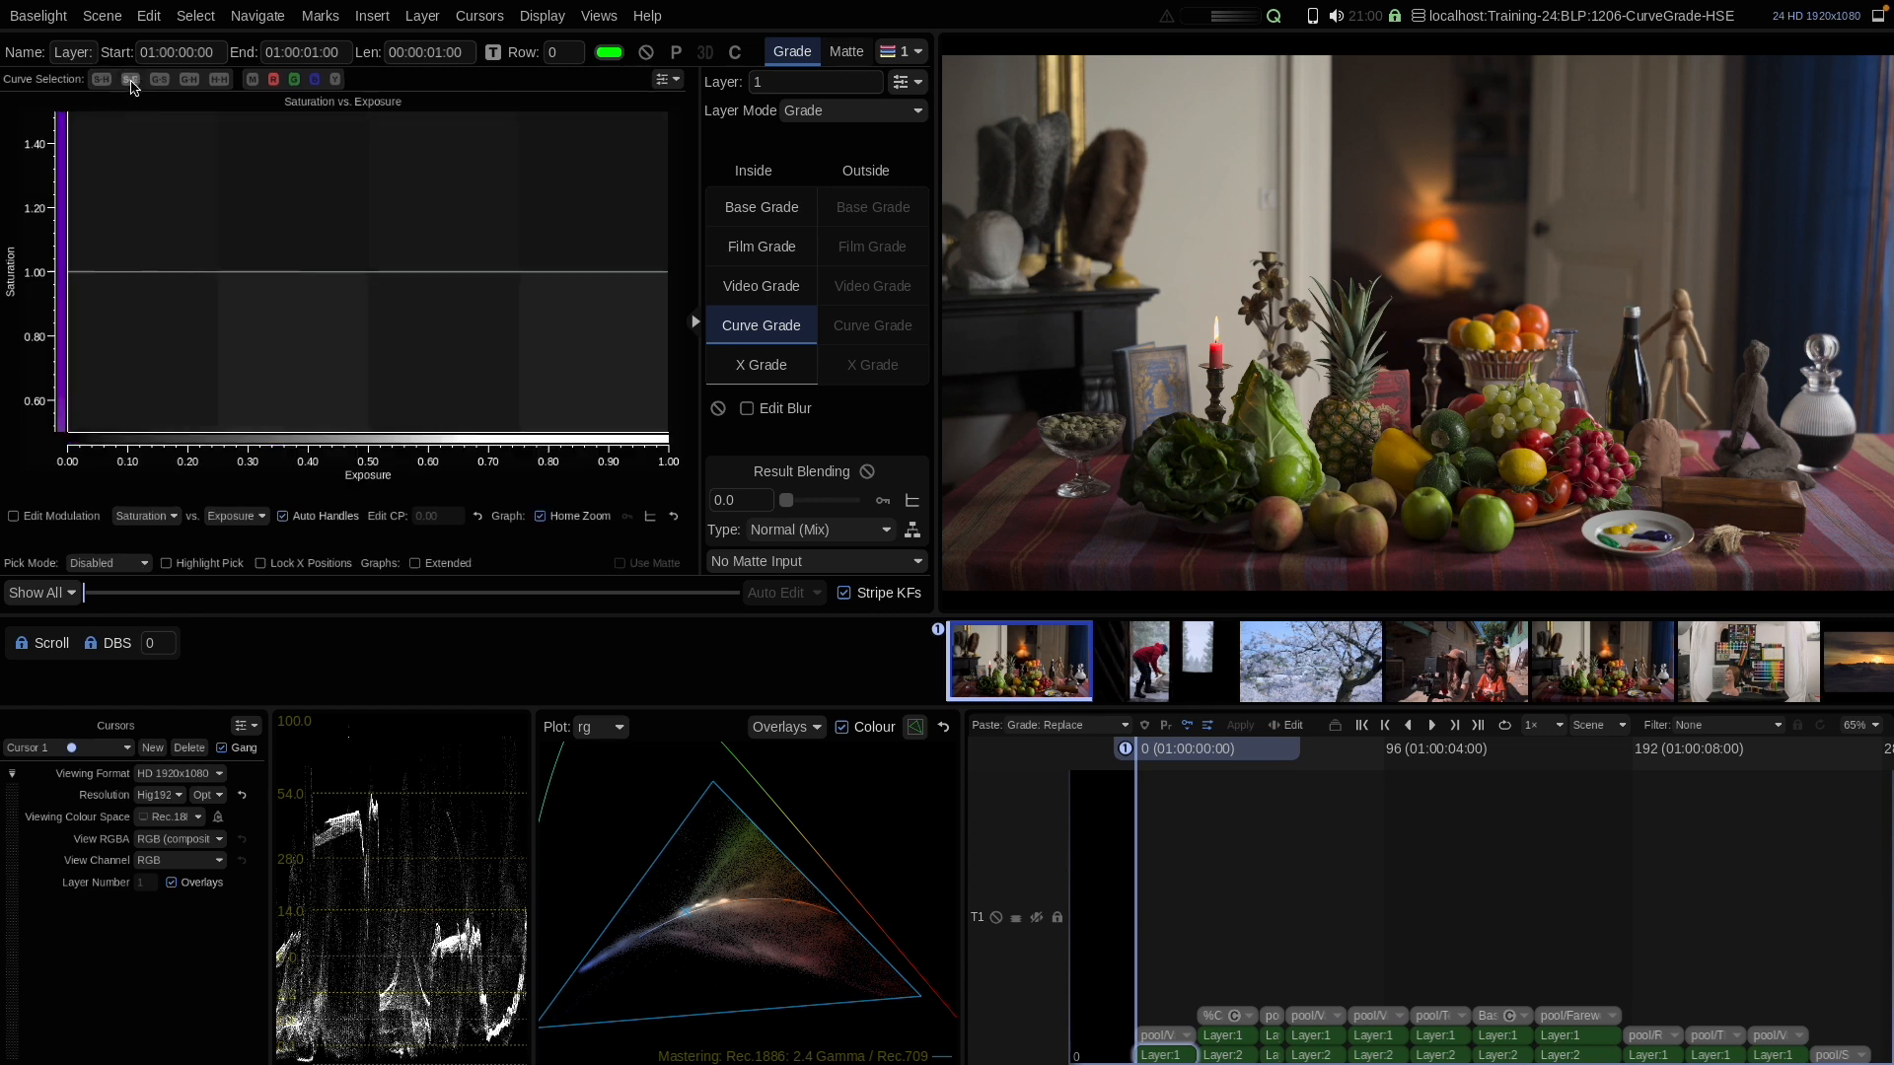
{"action": "left_click", "coordinate": [166, 79]}
{"action": "left_click", "coordinate": [190, 83]}
{"action": "left_click", "coordinate": [106, 80]}
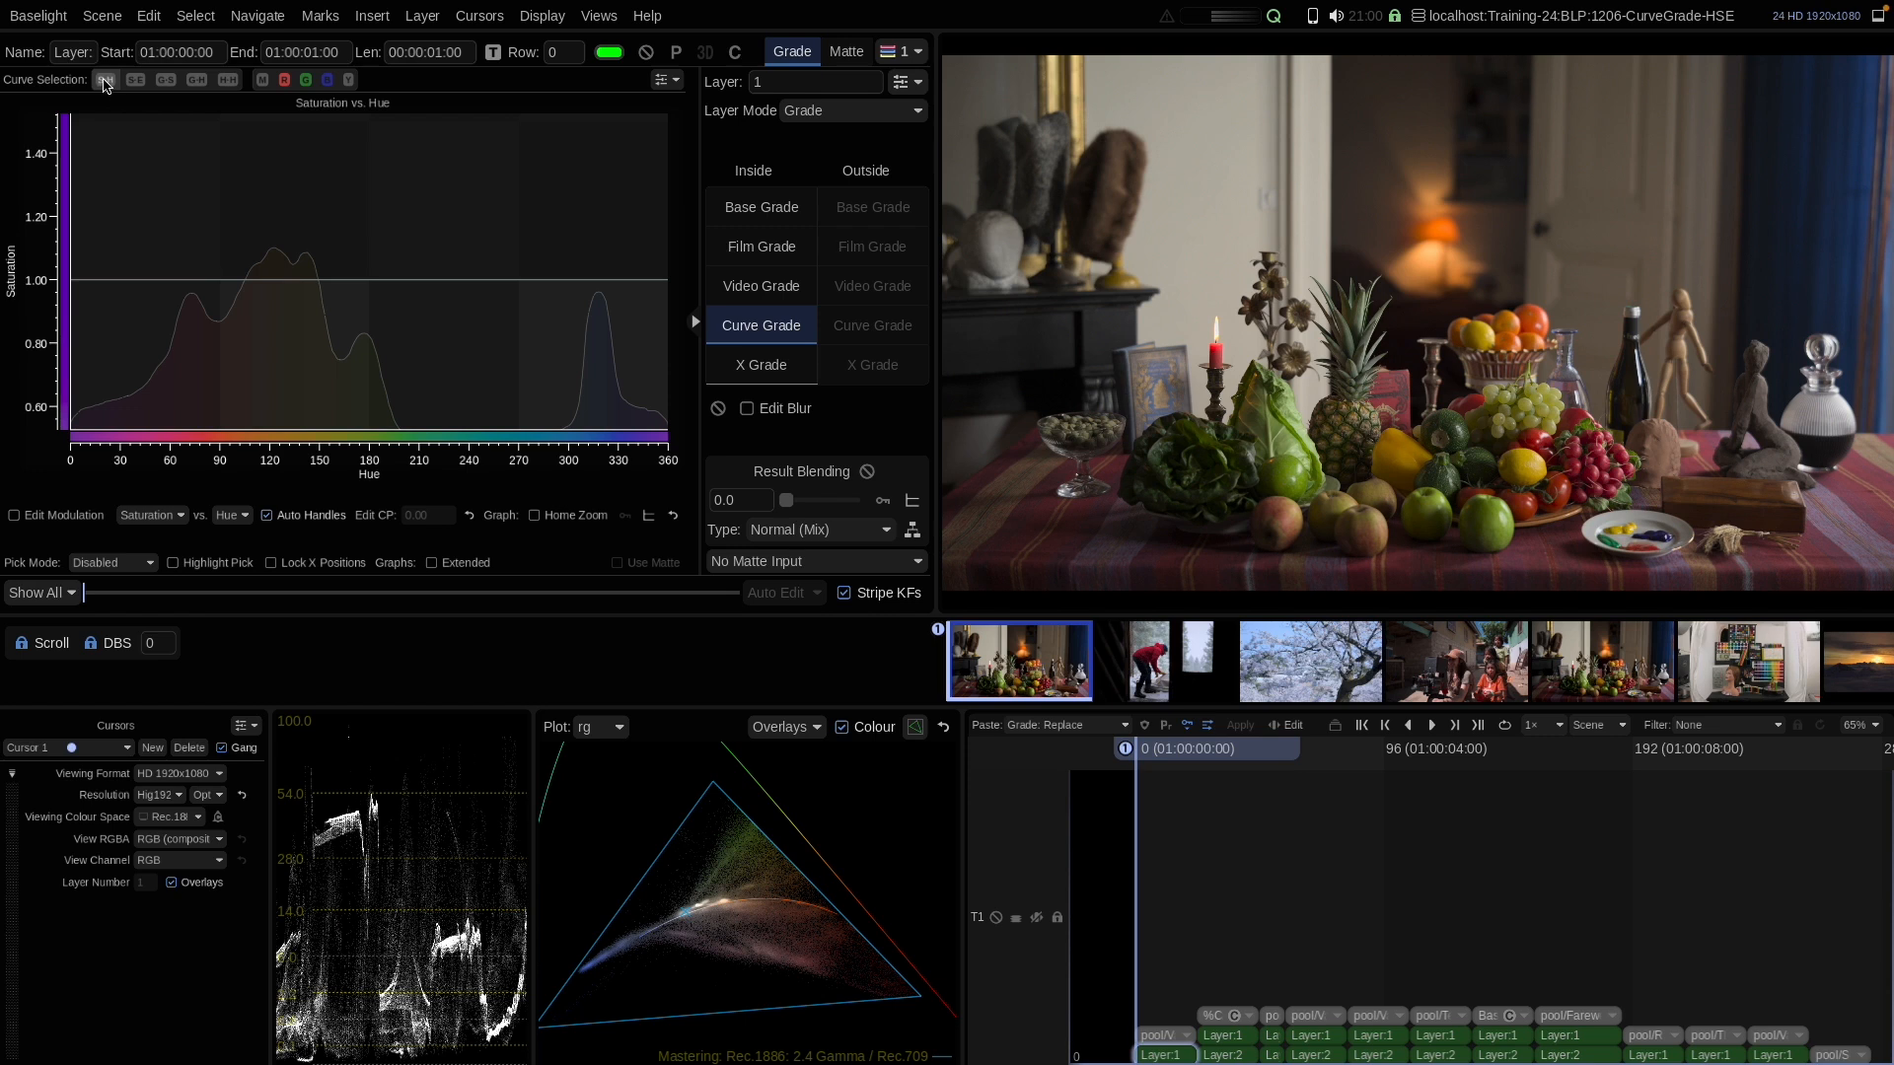
{"action": "left_click", "coordinate": [238, 81]}
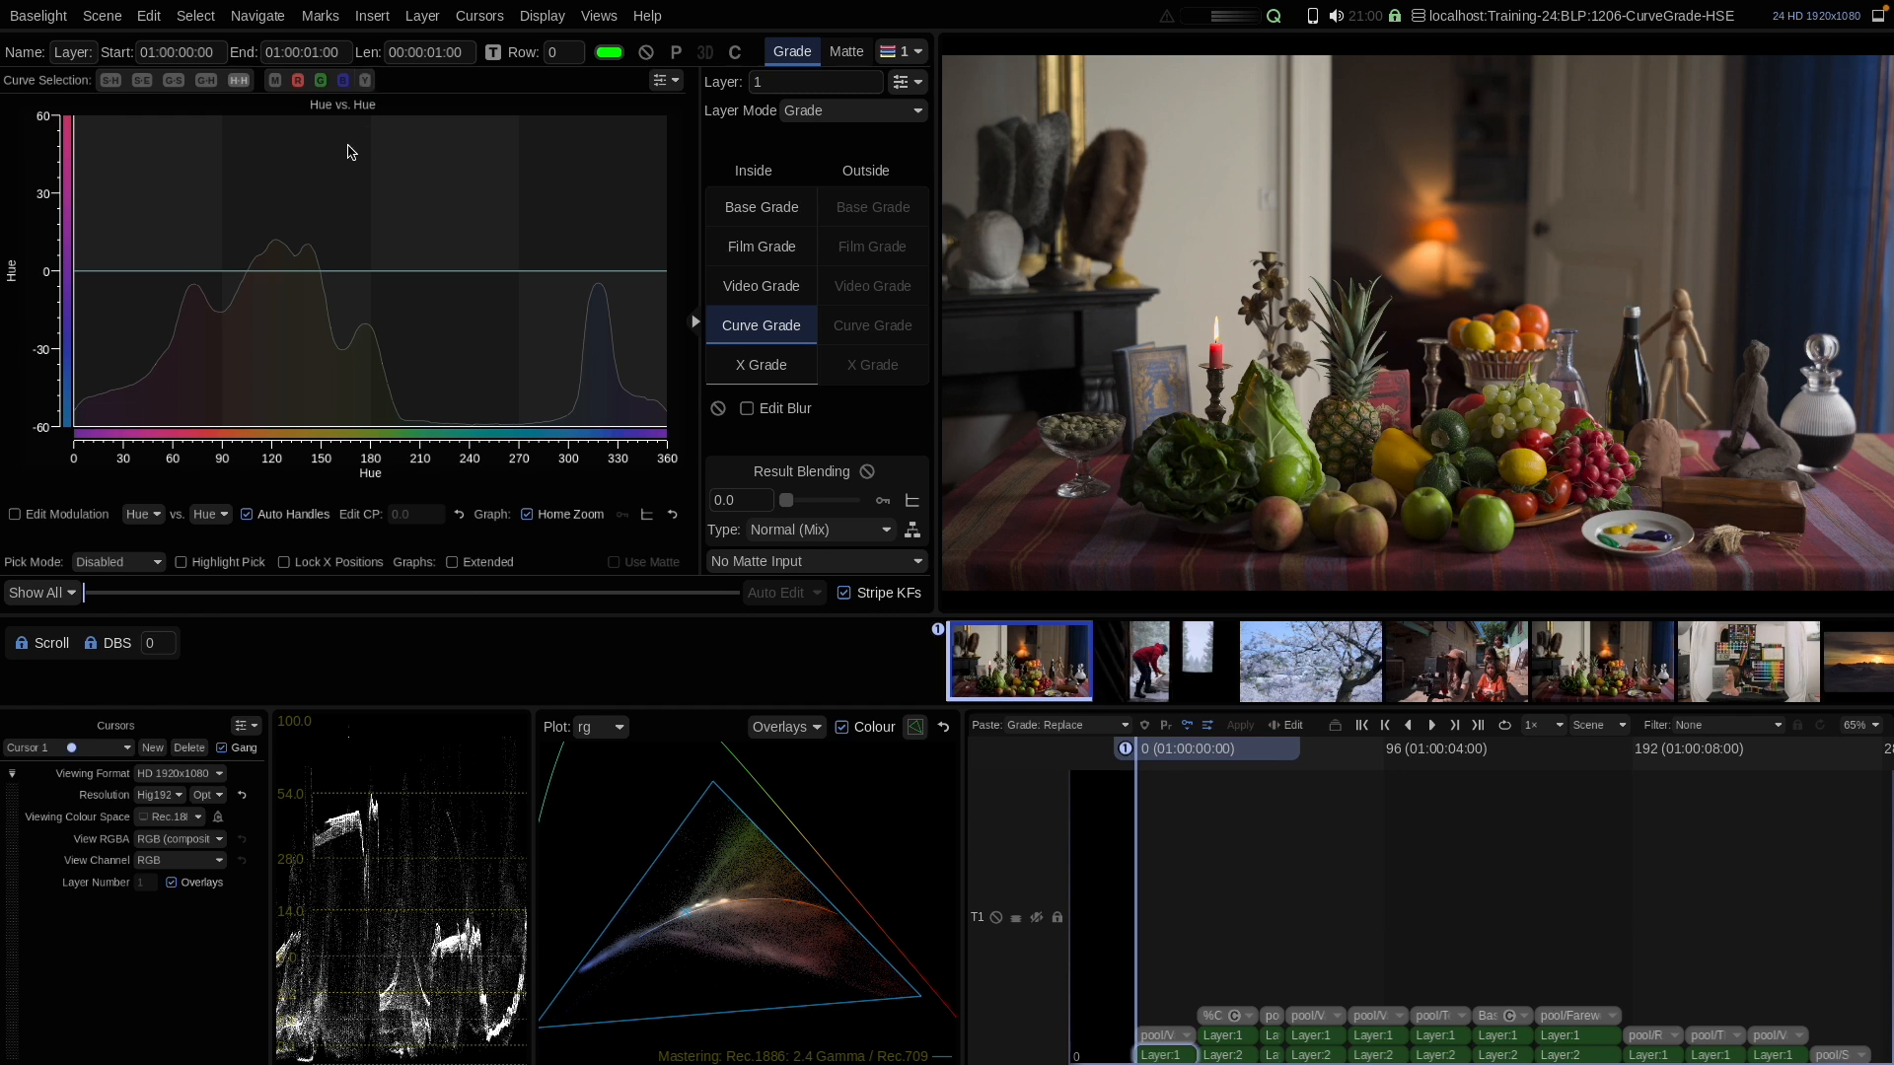
{"action": "left_click", "coordinate": [109, 83]}
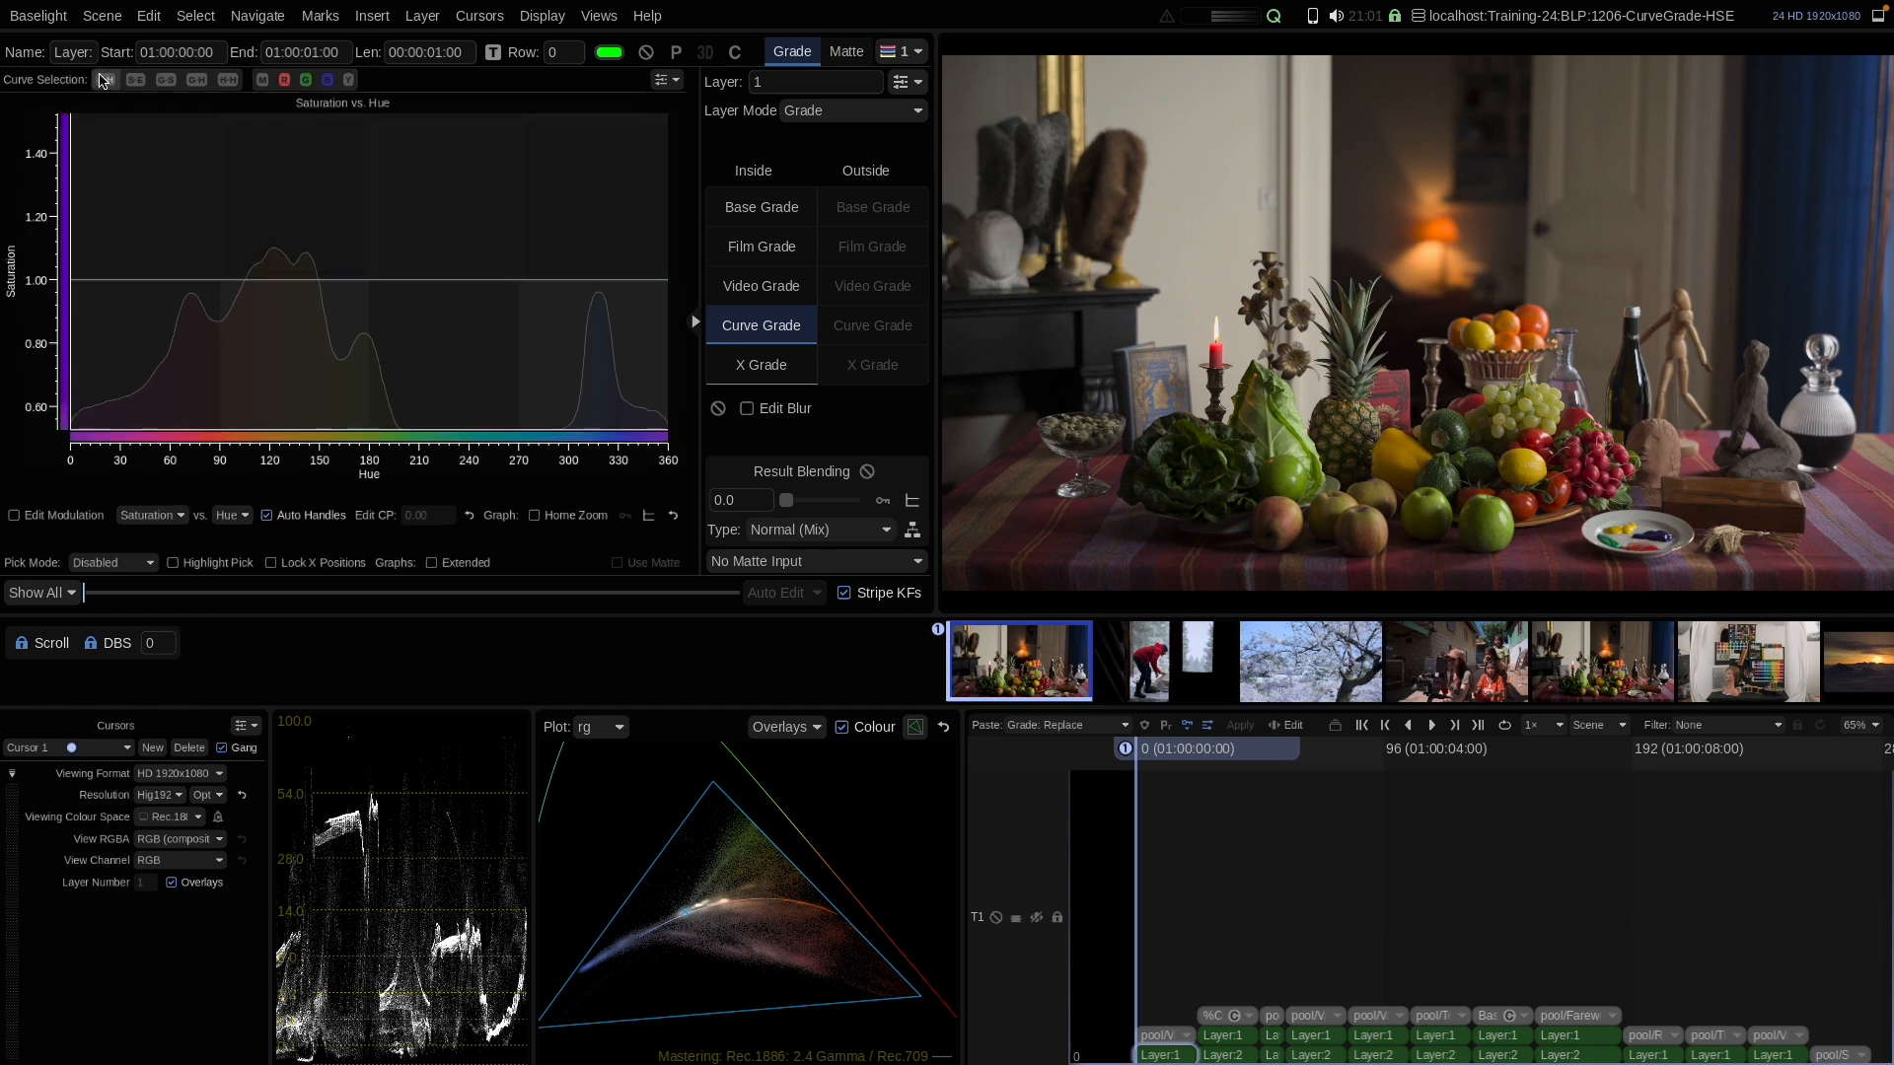
{"action": "left_click", "coordinate": [163, 515]}
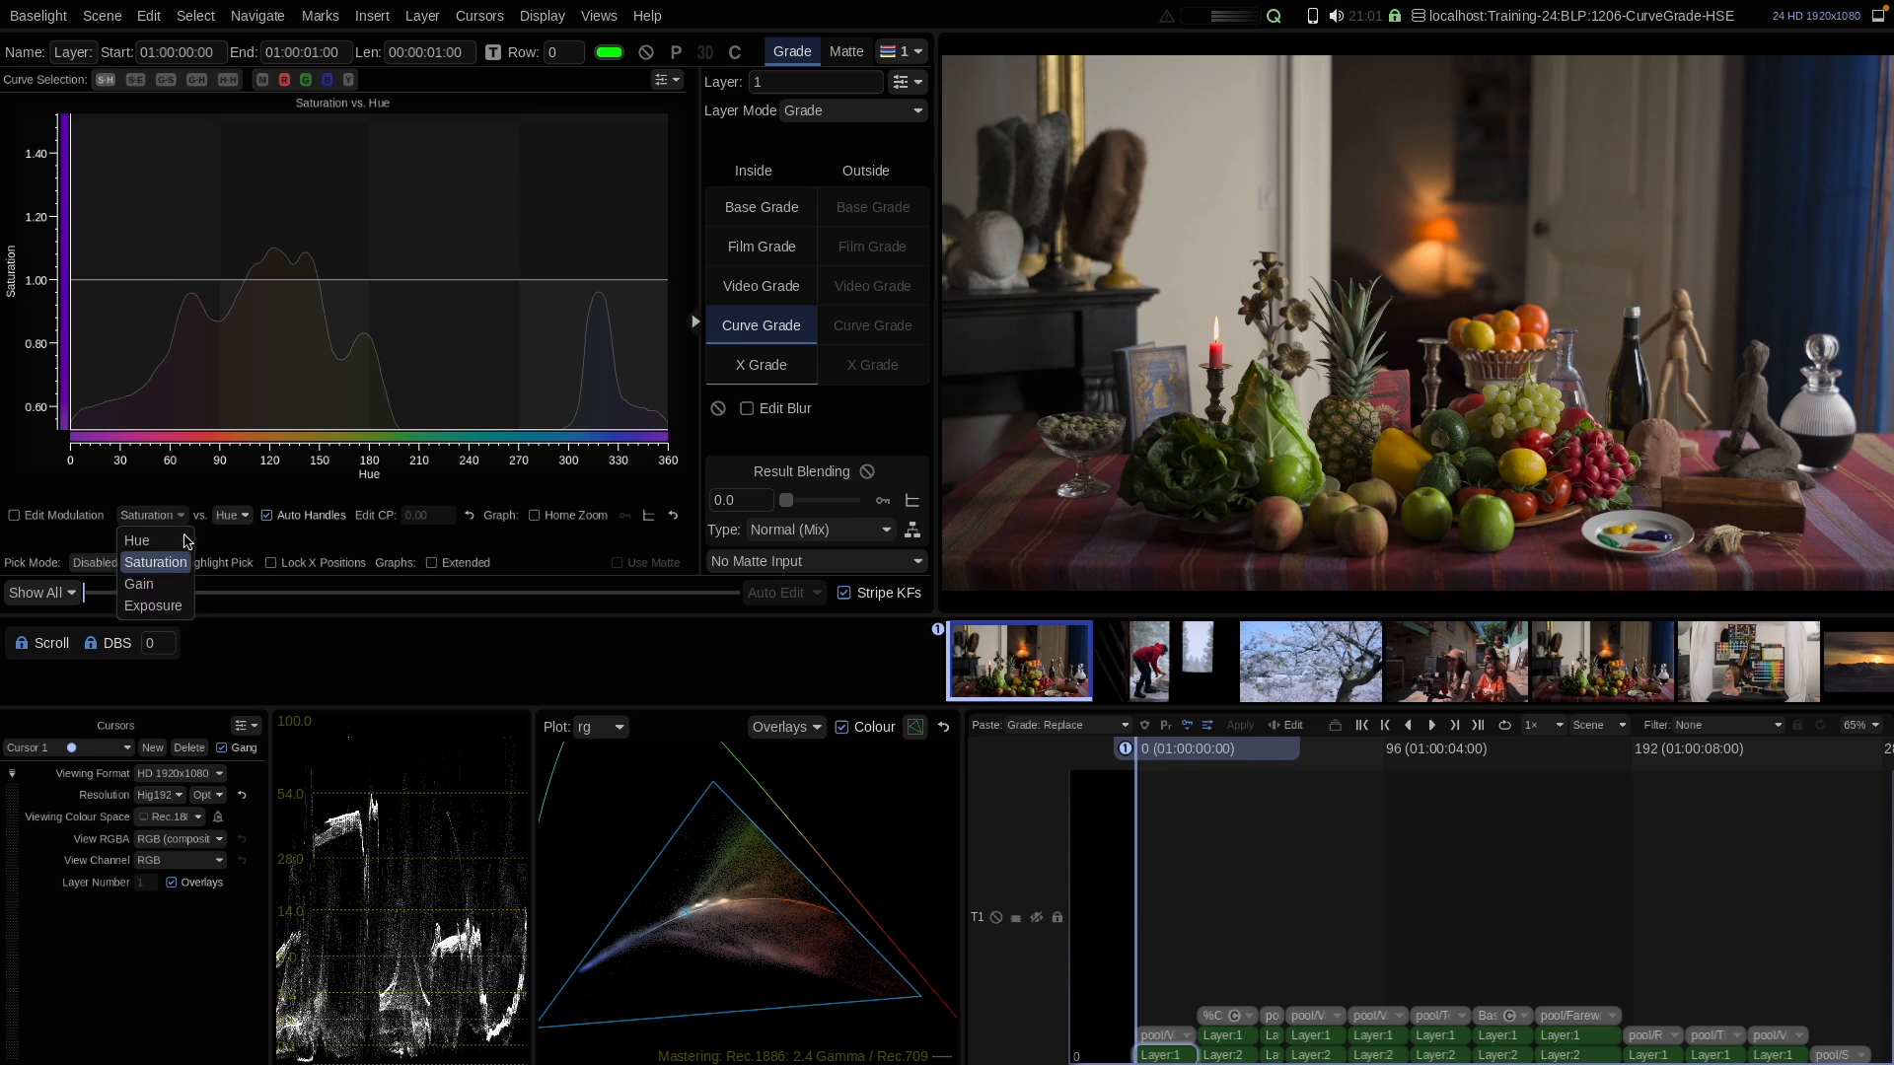
{"action": "left_click", "coordinate": [233, 516]}
{"action": "left_click", "coordinate": [234, 516]}
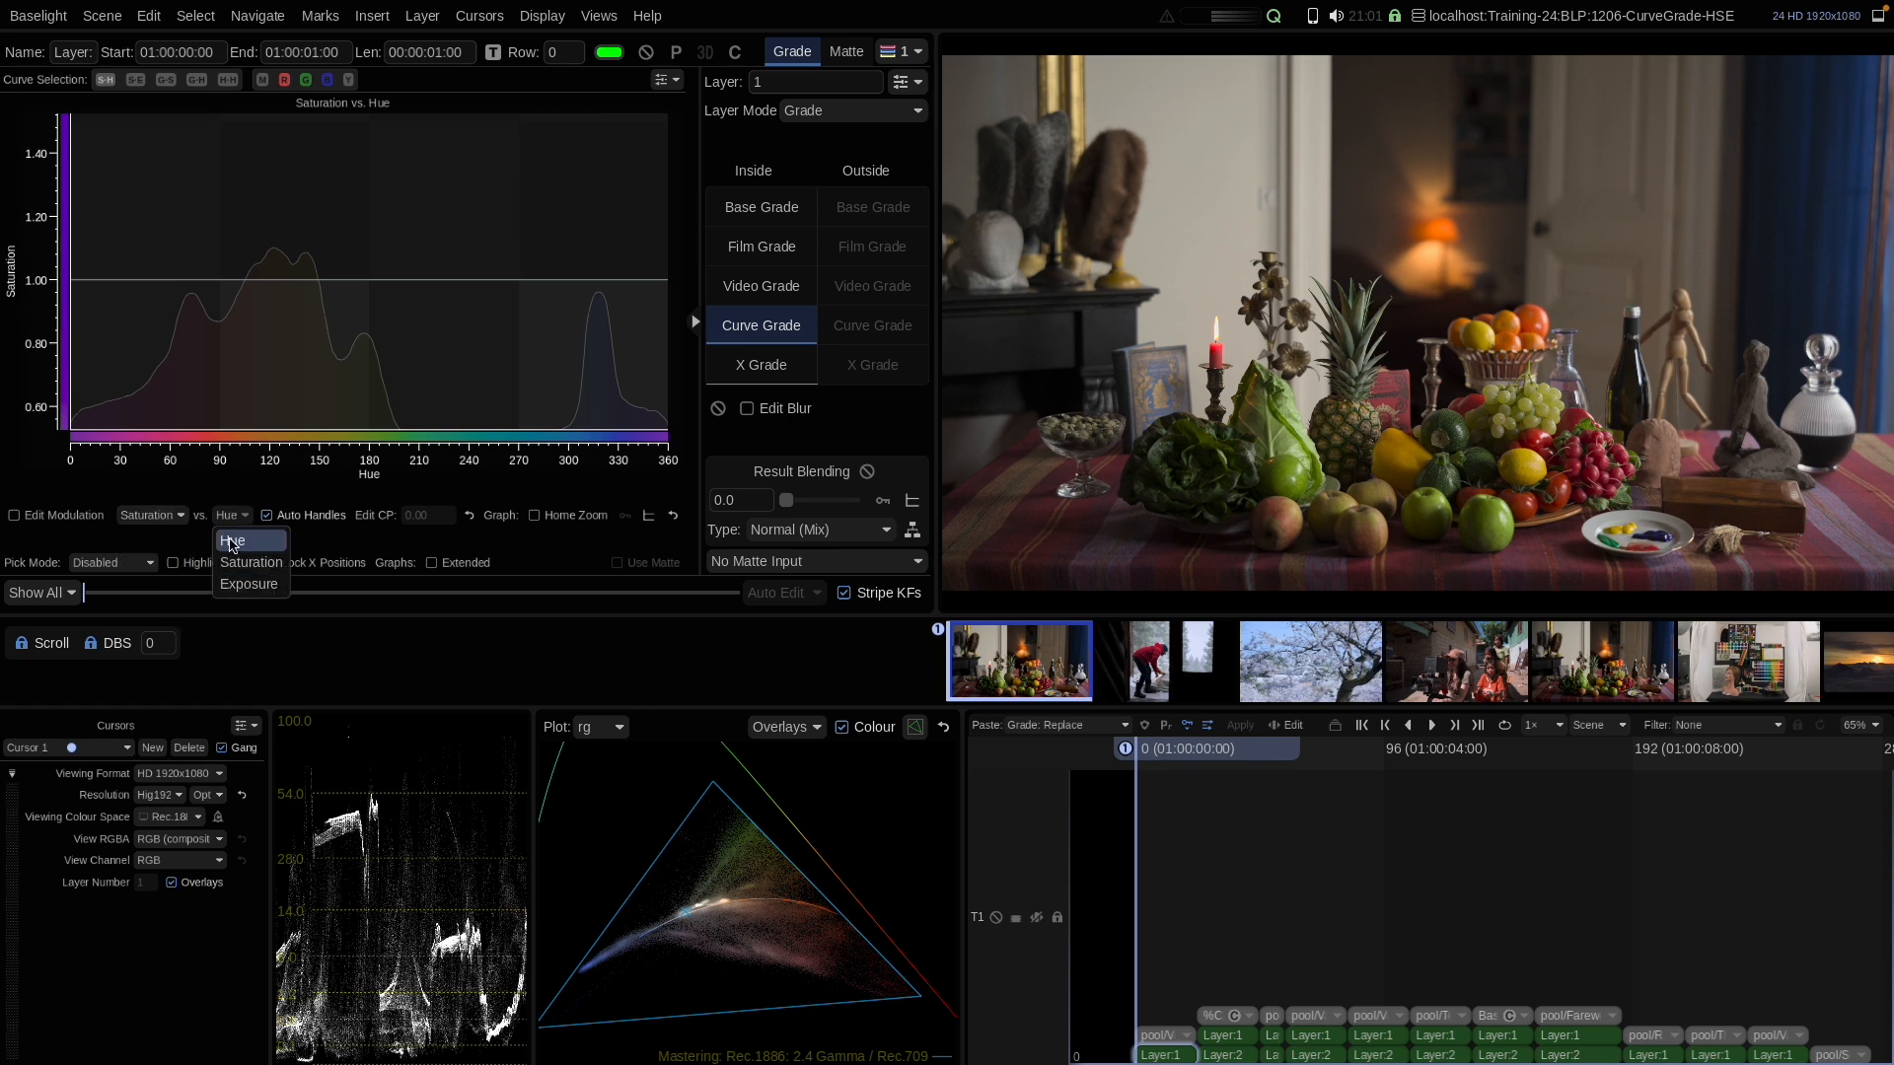
{"action": "left_click", "coordinate": [234, 516]}
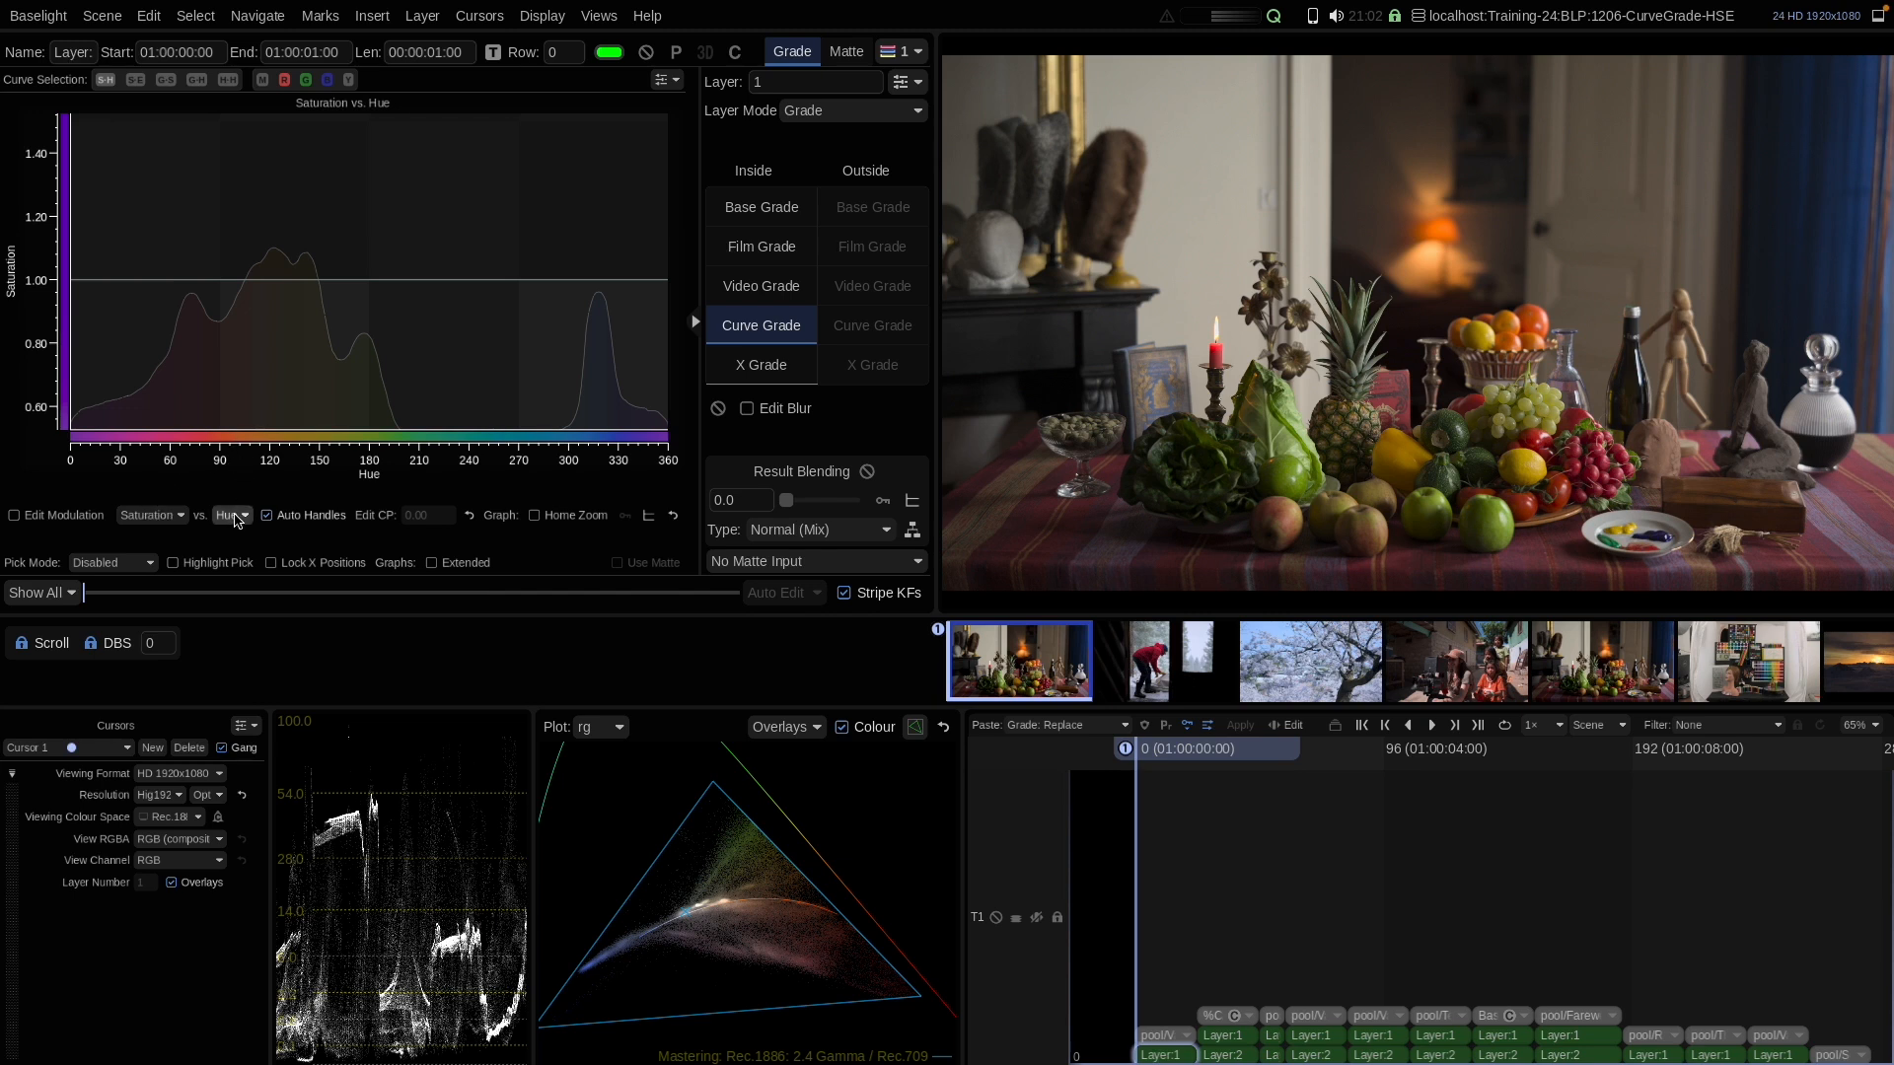
Try lowering the greens on the Saturation vs. Hue curve to 0.59 at about hue 184 between anchoring control points, and reset the curve
{"action": "left_click", "coordinate": [367, 281]}
{"action": "left_click", "coordinate": [292, 281]}
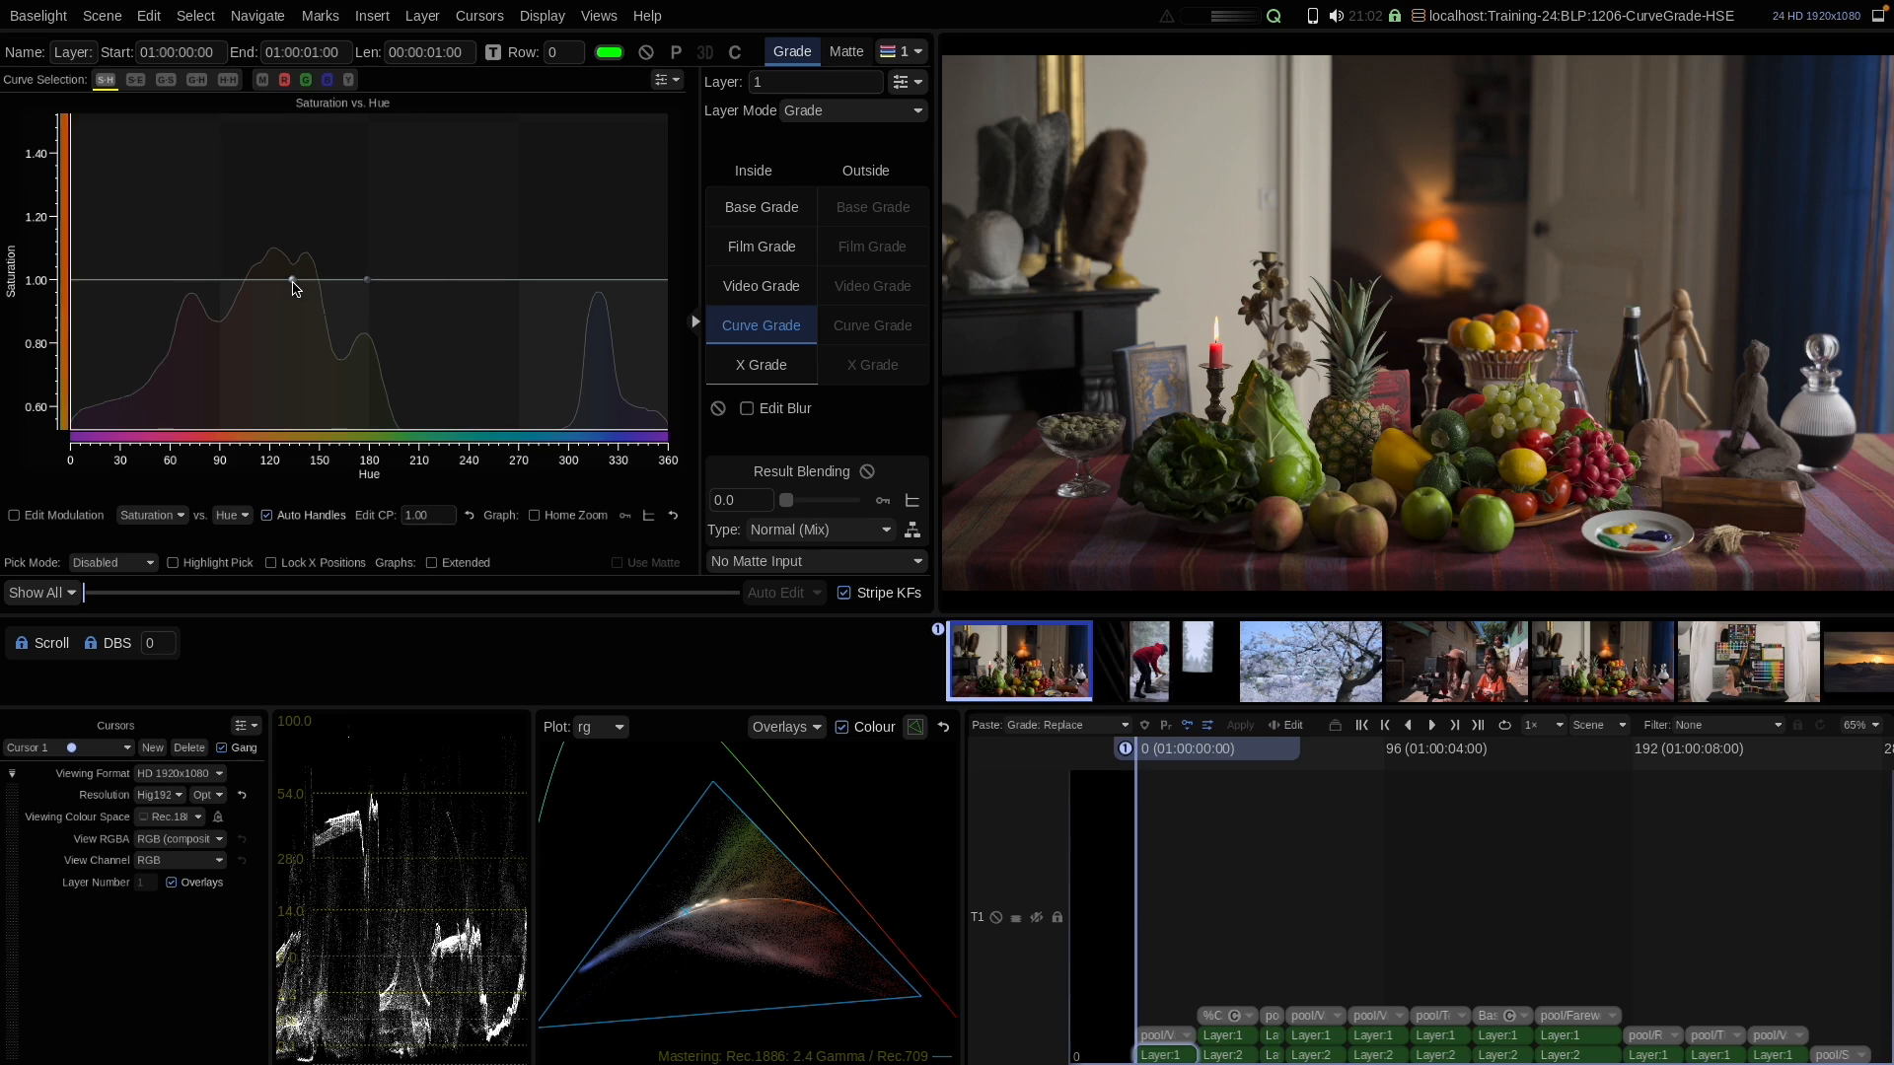
{"action": "left_click_drag", "start_coordinate": [367, 281], "coordinate": [376, 415]}
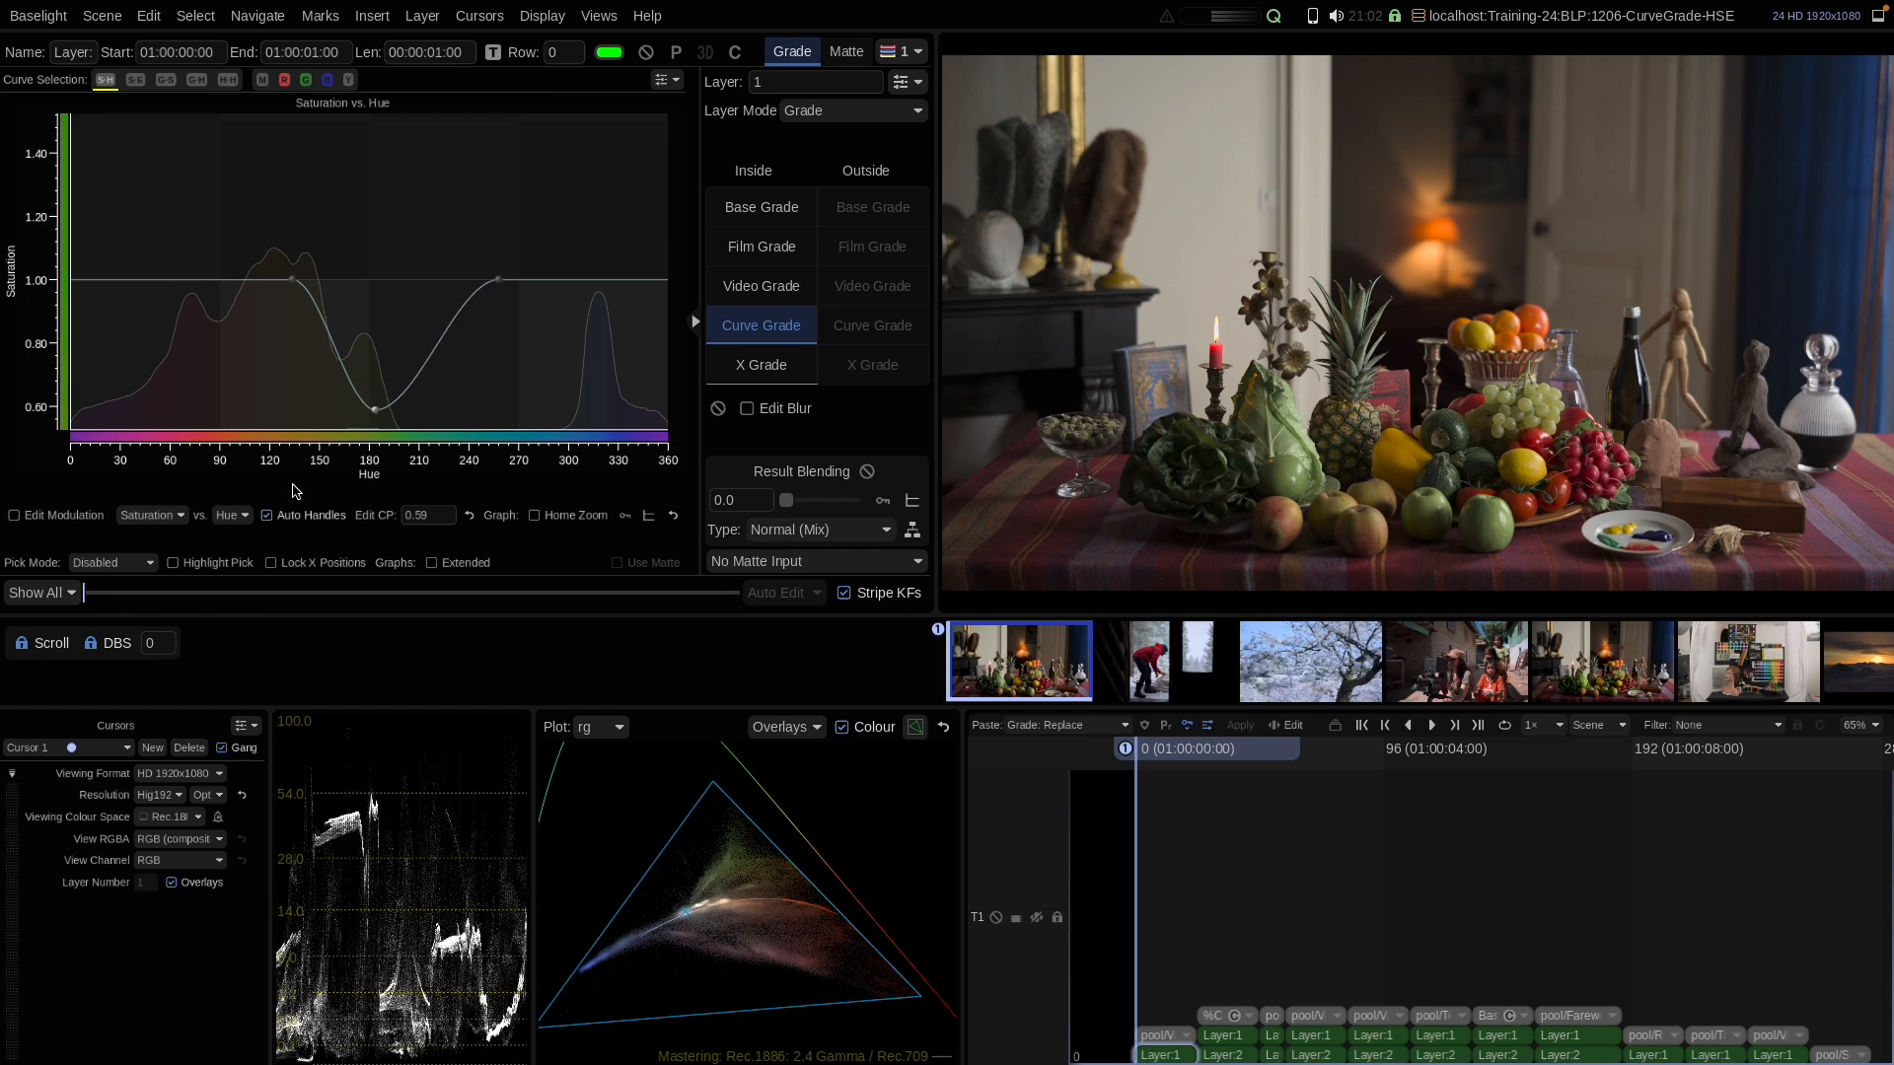
{"action": "right_click", "coordinate": [386, 321]}
{"action": "left_click", "coordinate": [437, 473]}
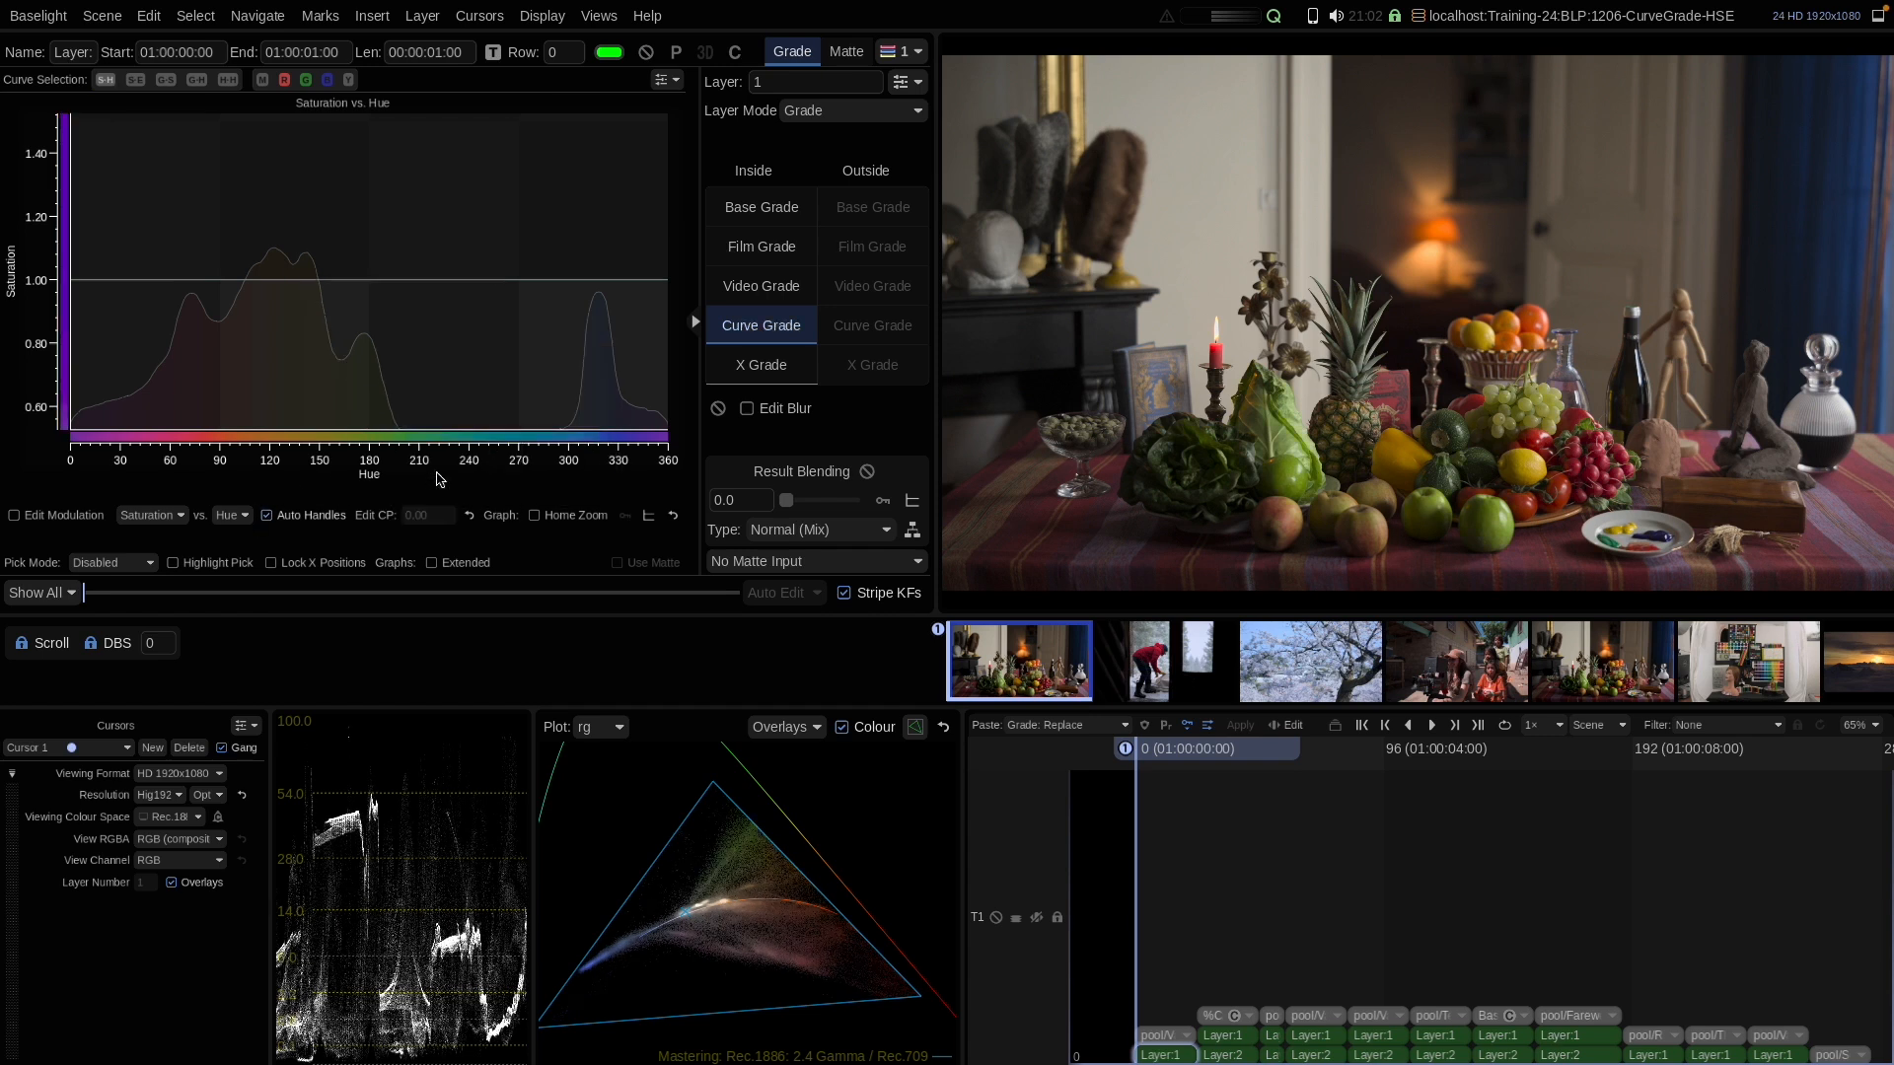
Try placing Saturation vs. Hue control points by sampling a green area of the picture in Select Centre pick mode, and reset the curve
{"action": "left_click", "coordinate": [110, 564]}
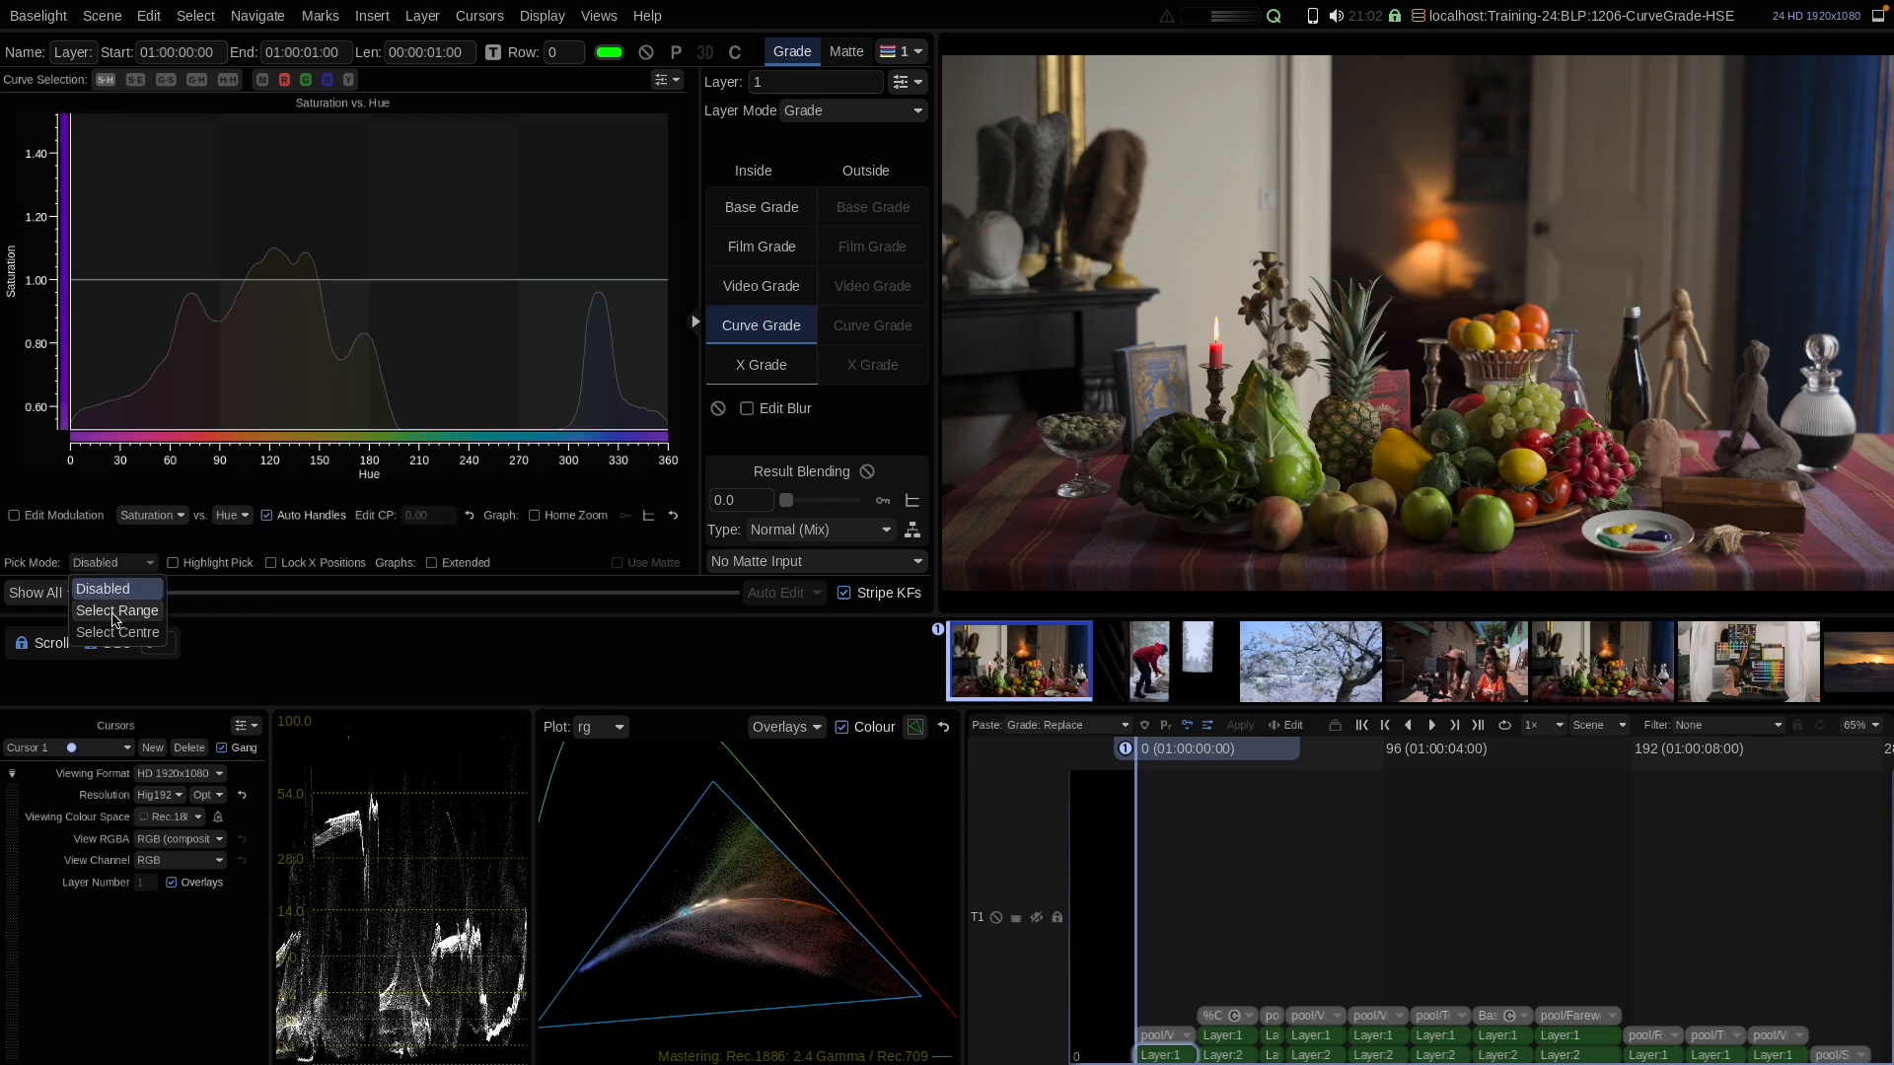
{"action": "left_click", "coordinate": [116, 609]}
{"action": "left_click", "coordinate": [114, 563]}
{"action": "left_click", "coordinate": [117, 632]}
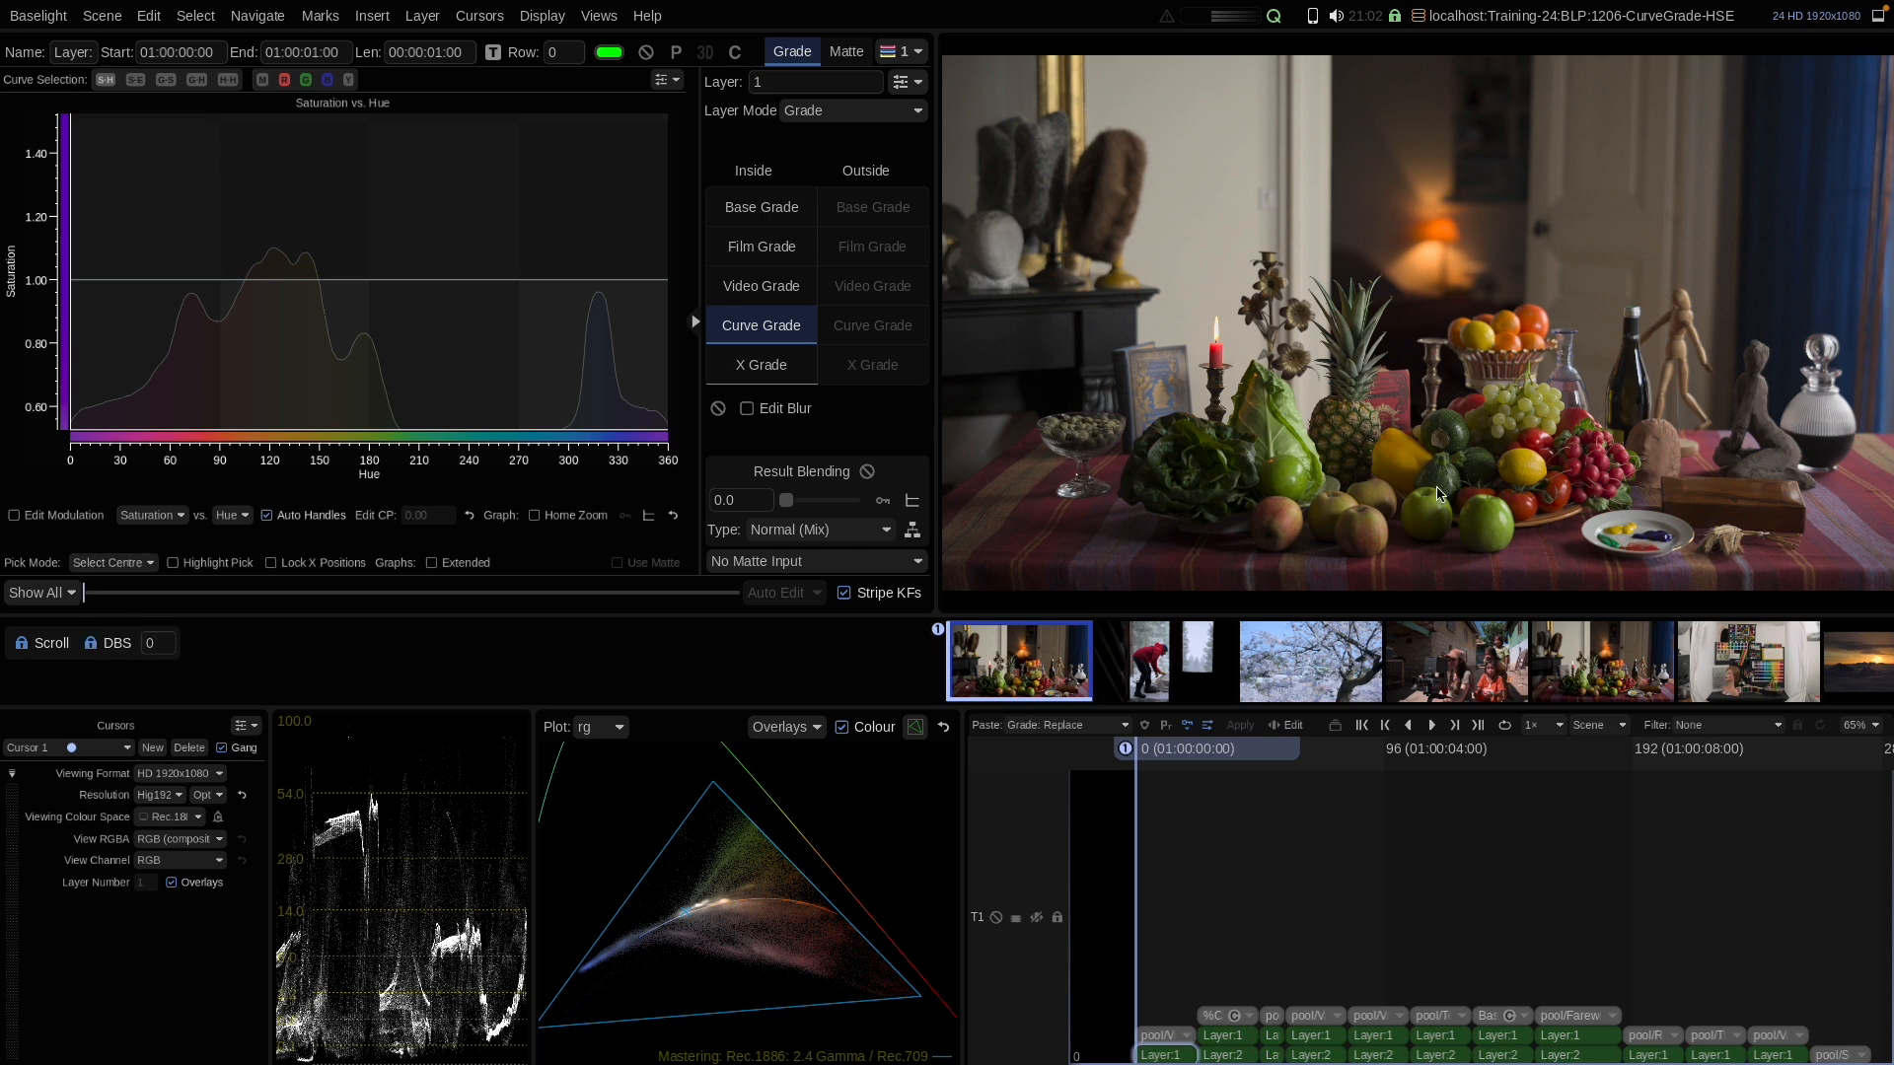
{"action": "left_click", "coordinate": [1290, 486]}
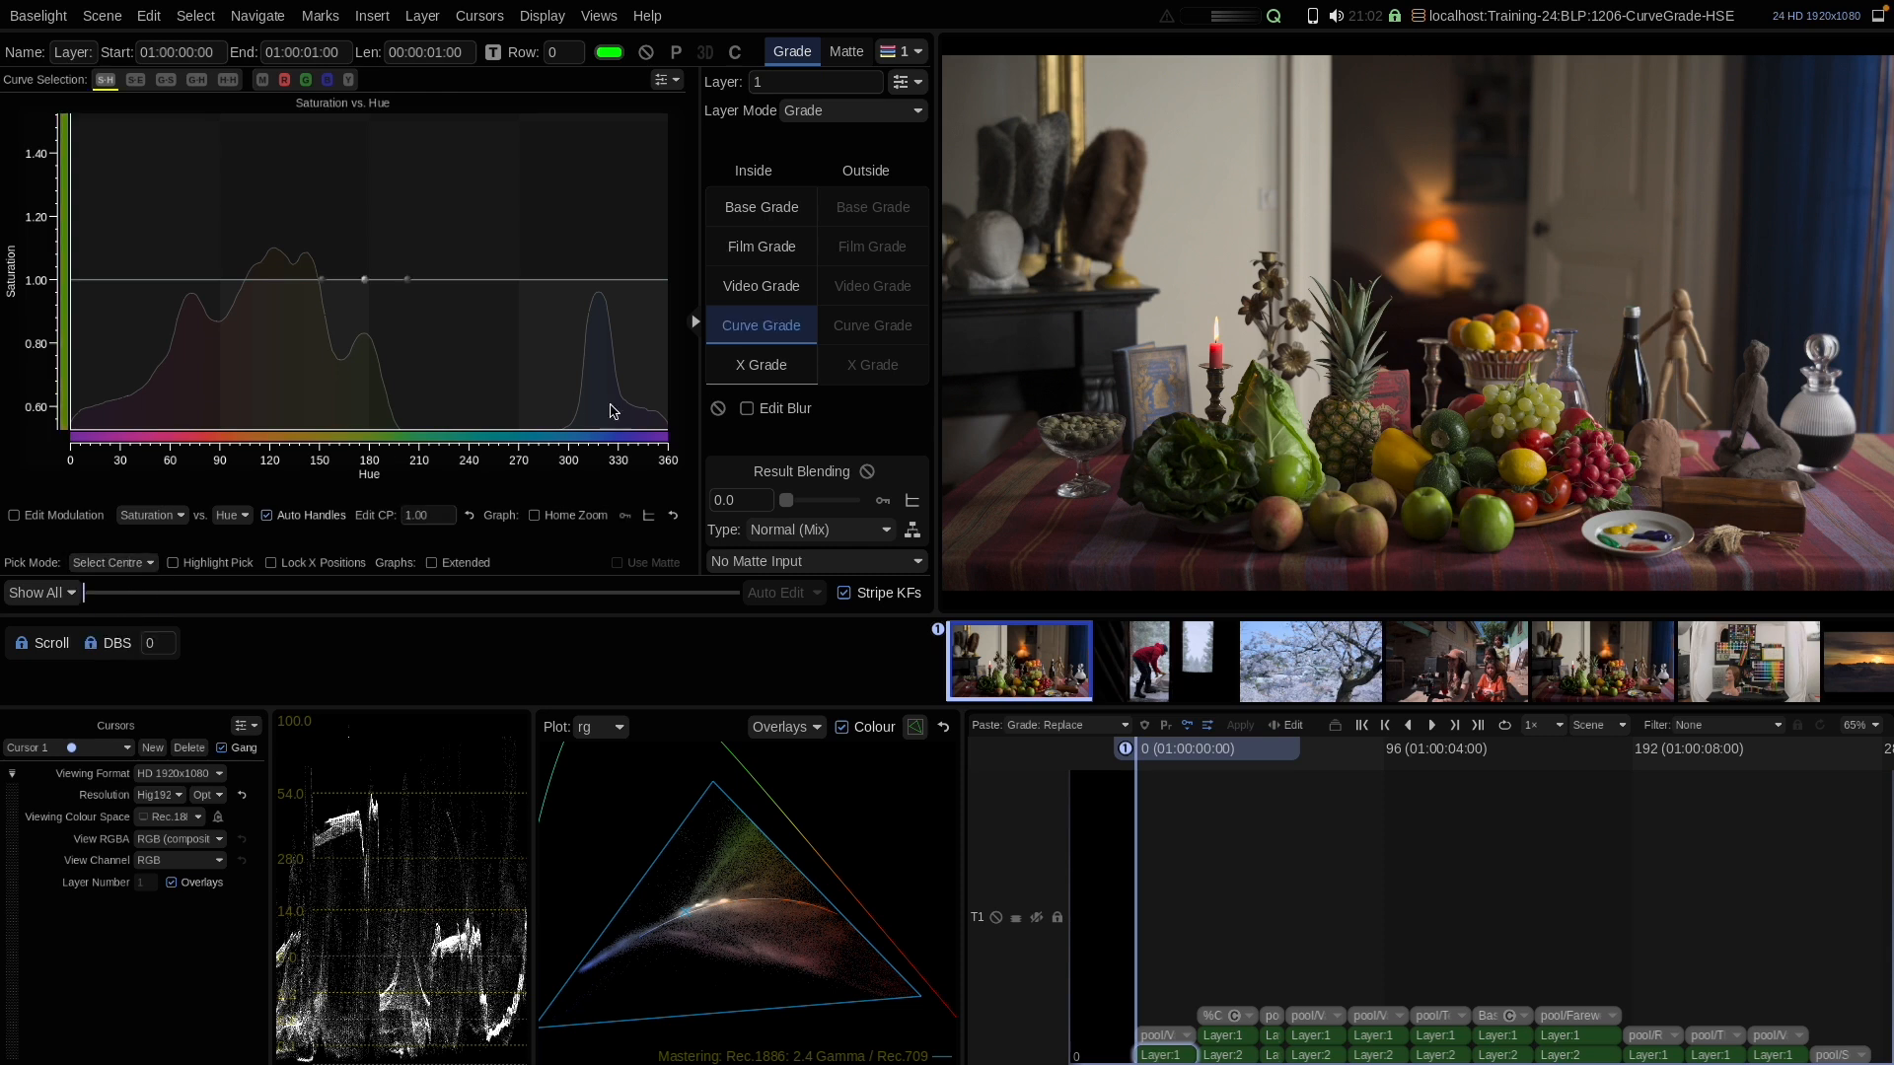
{"action": "mouse_move", "coordinate": [364, 287]}
{"action": "left_mouse_down"}
{"action": "mouse_move", "coordinate": [366, 383]}
{"action": "mouse_move", "coordinate": [367, 283]}
{"action": "left_mouse_up"}
{"action": "right_click", "coordinate": [393, 325]}
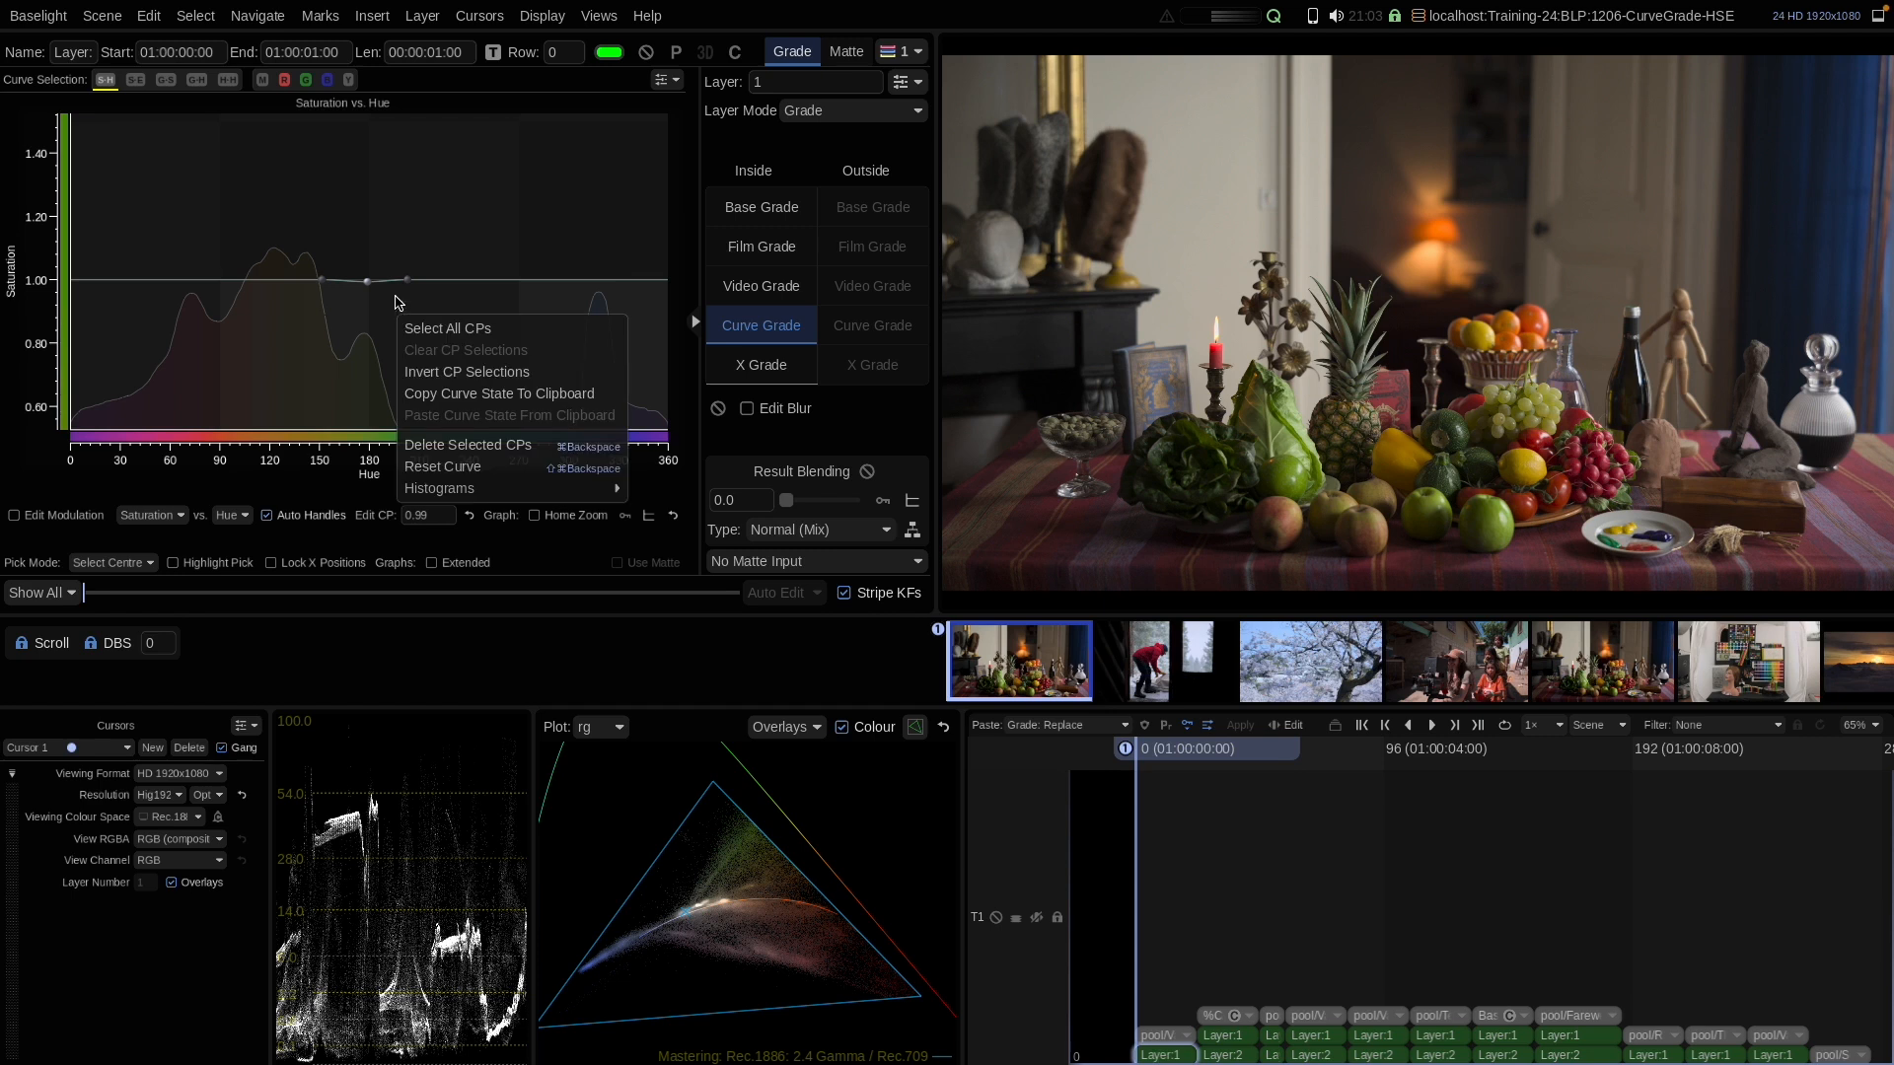
{"action": "left_click", "coordinate": [419, 446]}
Highlight picked hues with Pick Mode disabled, and raise the Saturation vs. Hue curve to 1.36 at about hue 160 between two anchoring points
{"action": "left_click", "coordinate": [215, 562]}
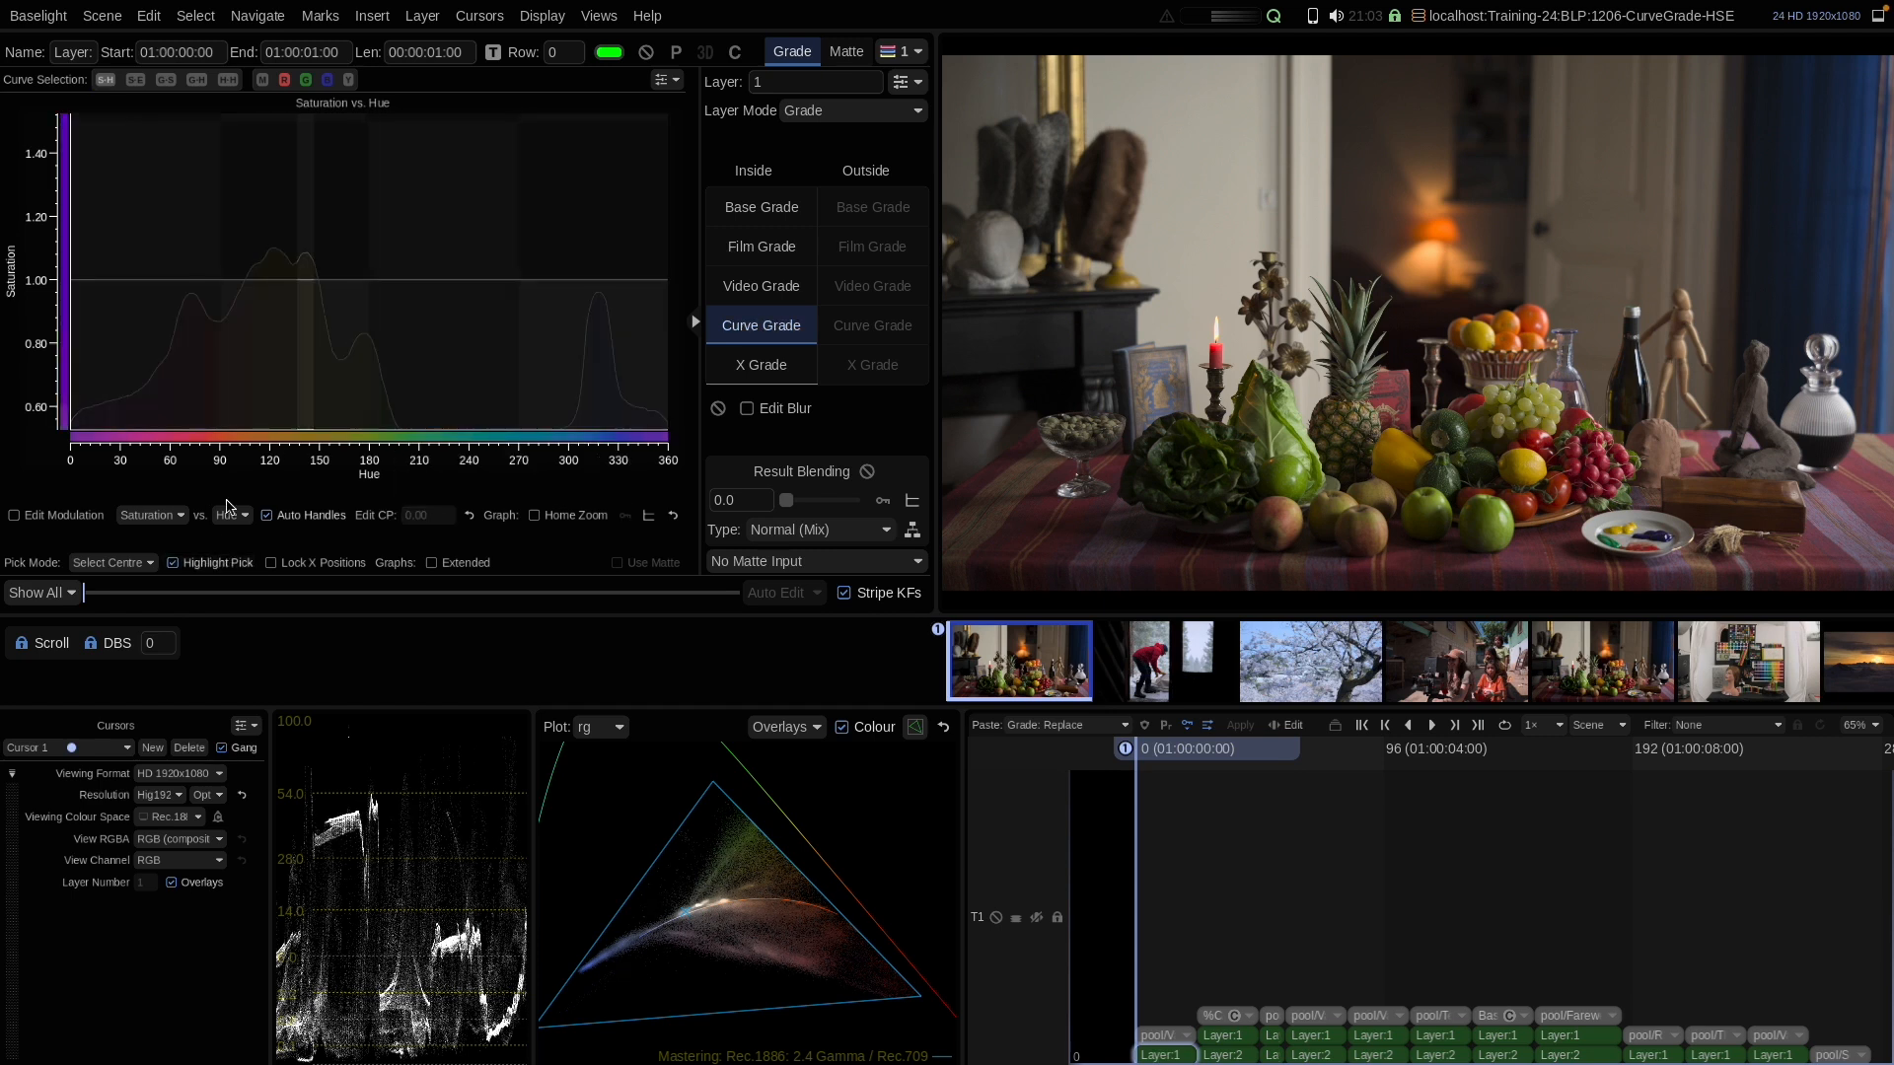
{"action": "left_click", "coordinate": [111, 562]}
{"action": "left_click", "coordinate": [109, 589]}
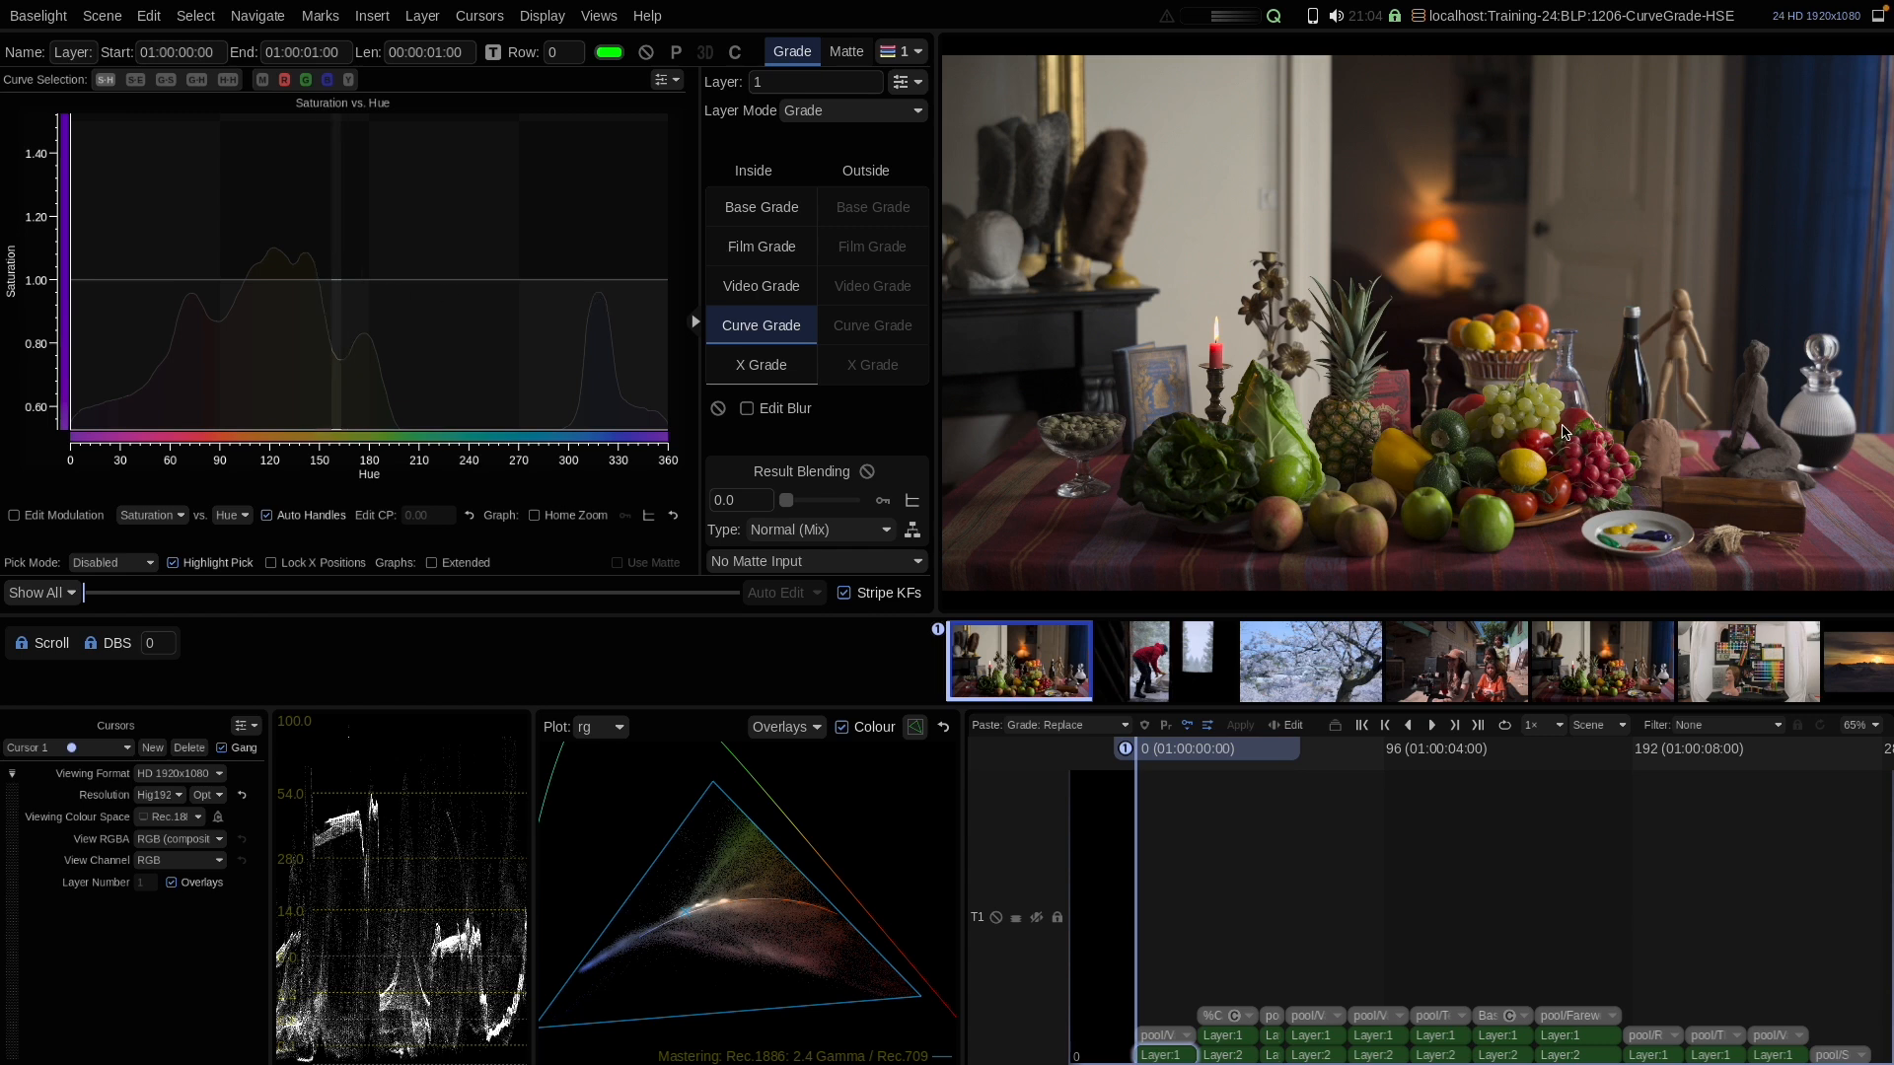
{"action": "left_click", "coordinate": [336, 282]}
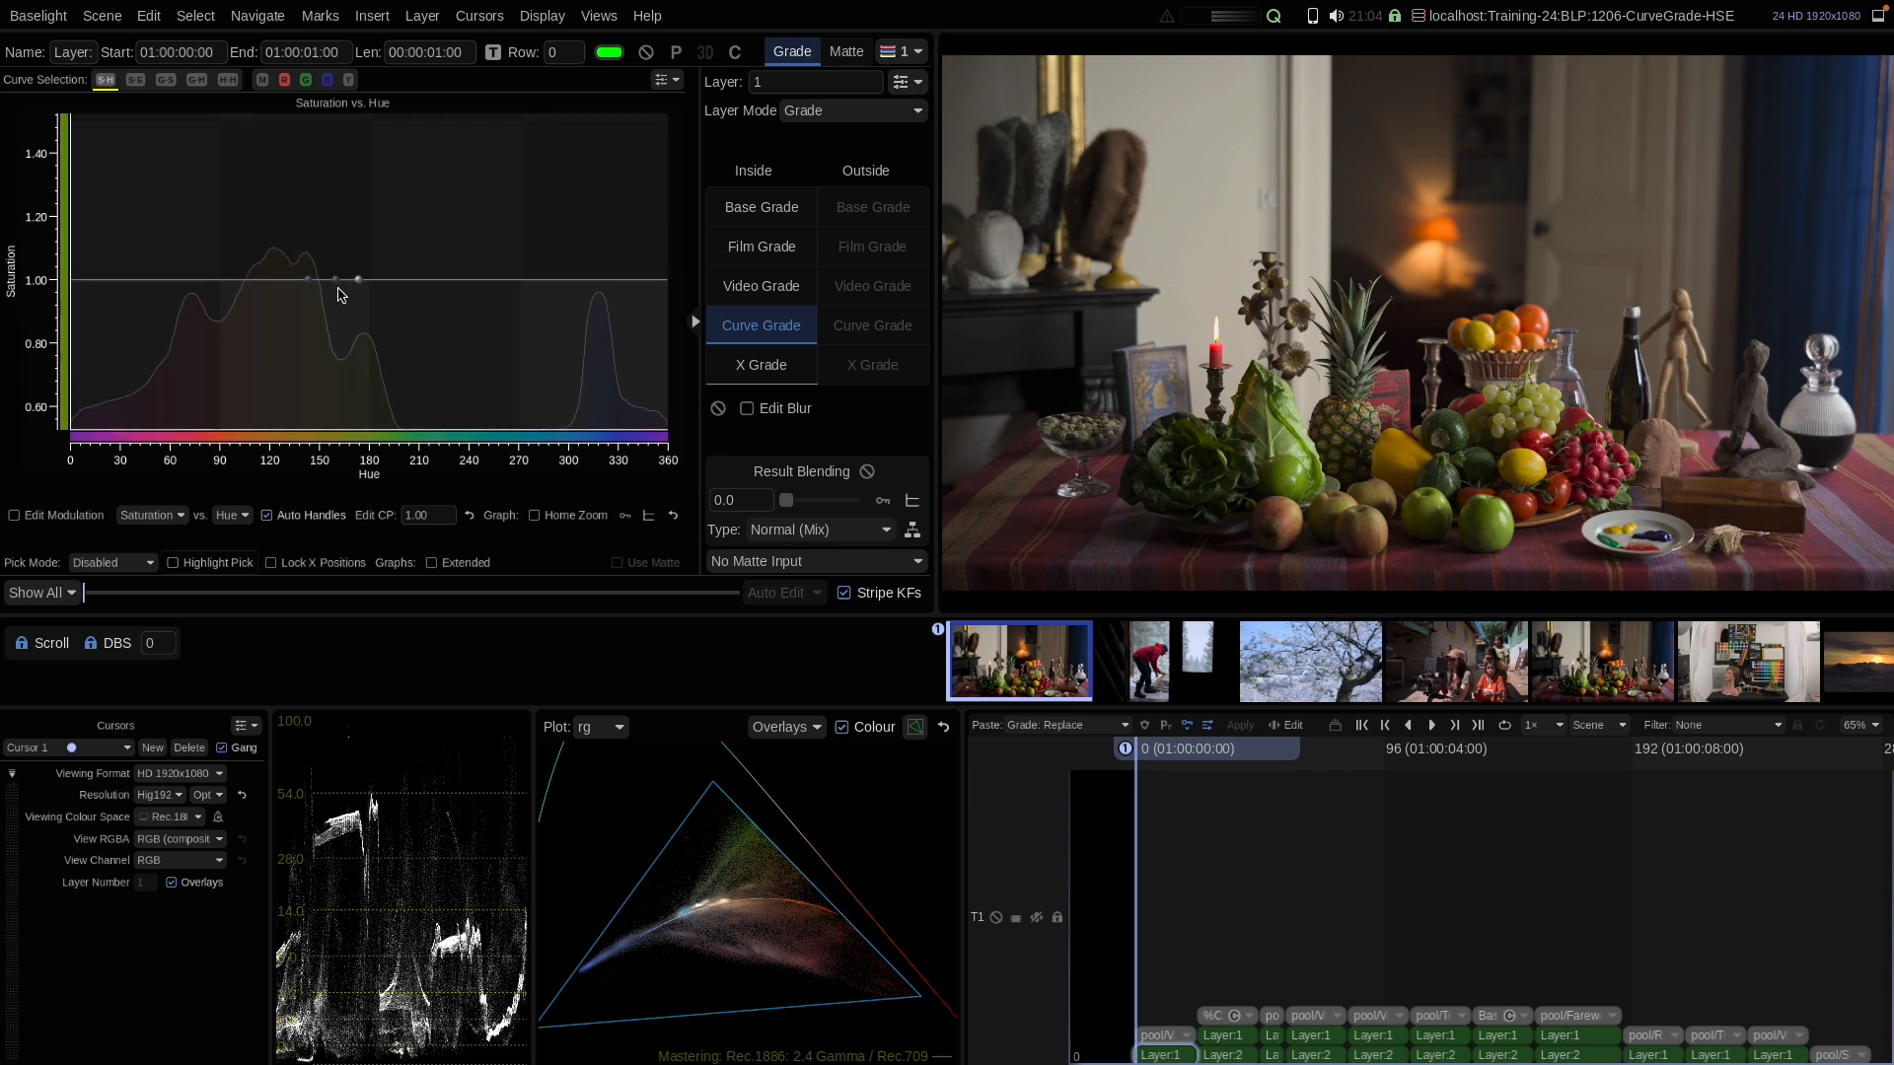
{"action": "left_click_drag", "start_coordinate": [336, 284], "coordinate": [334, 170]}
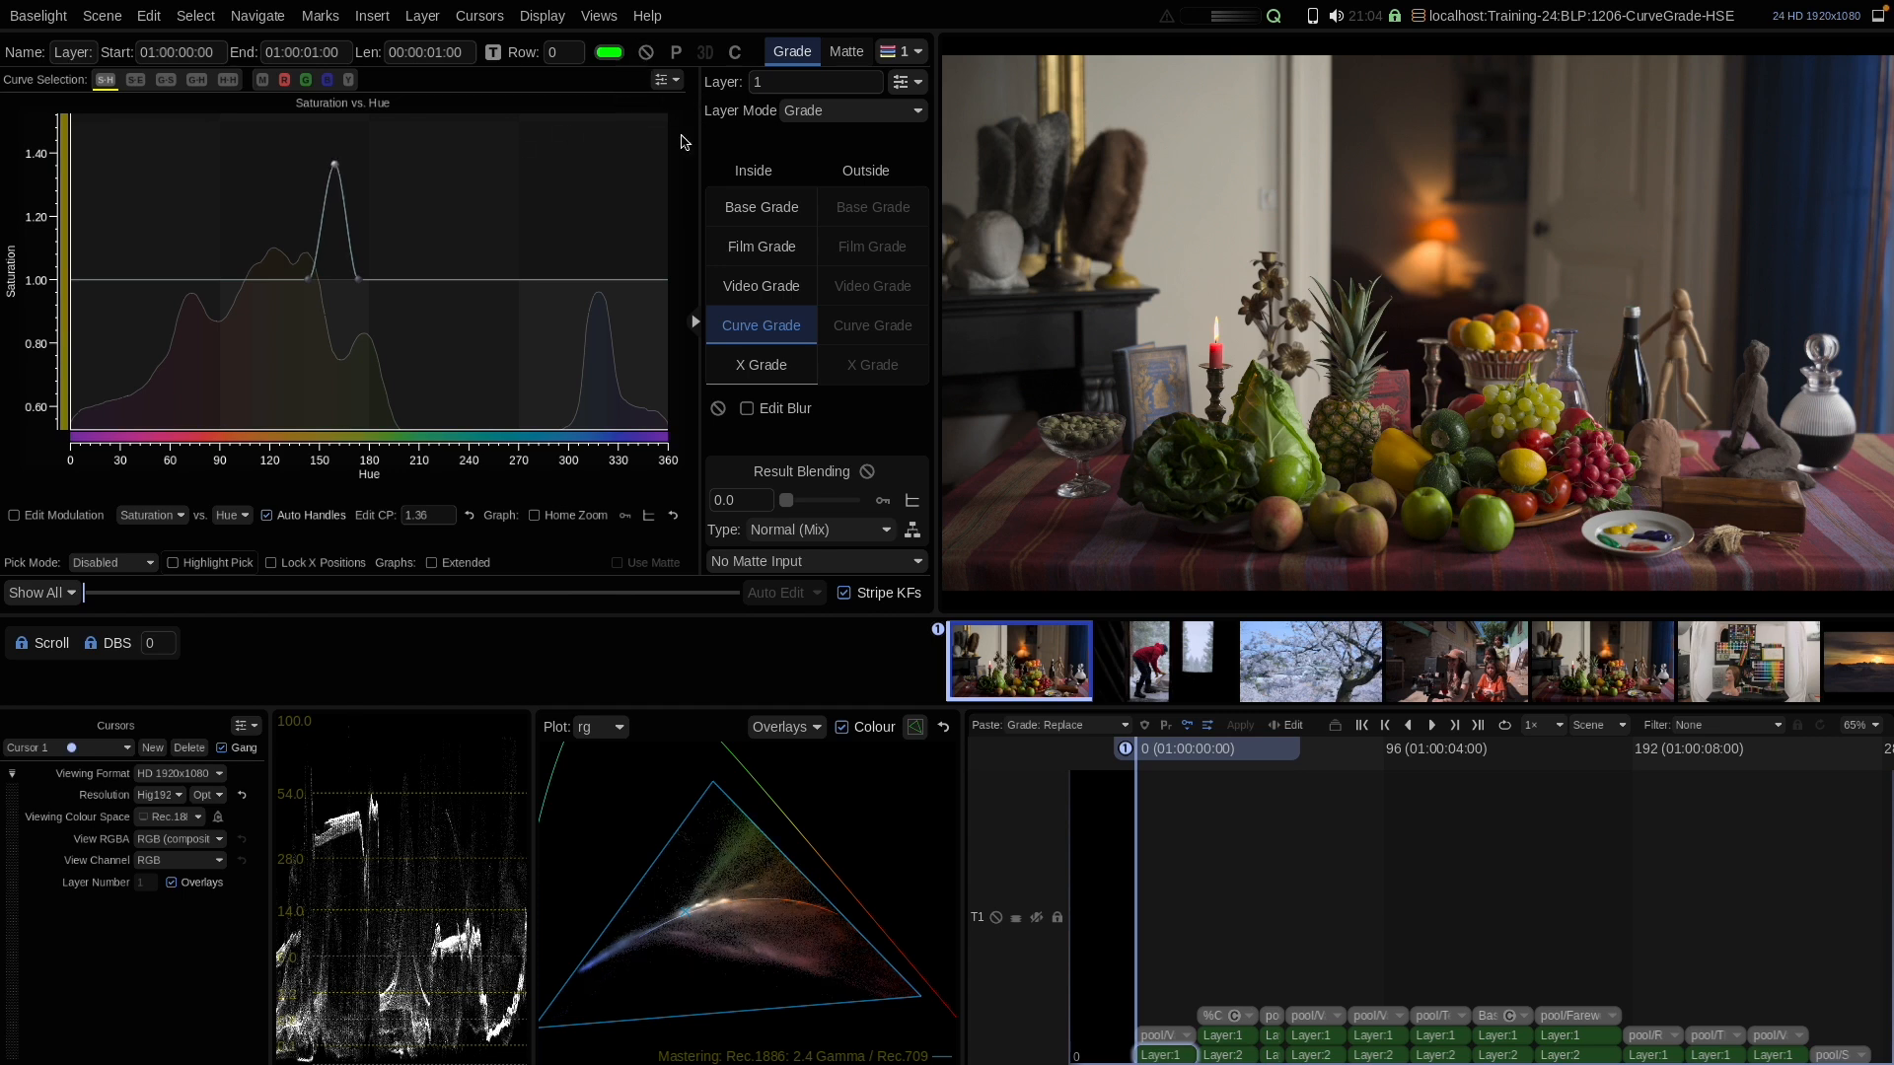
Compare the still life with and without the grade, looking closely at the fruit and vegetables
{"action": "key", "text": "Up"}
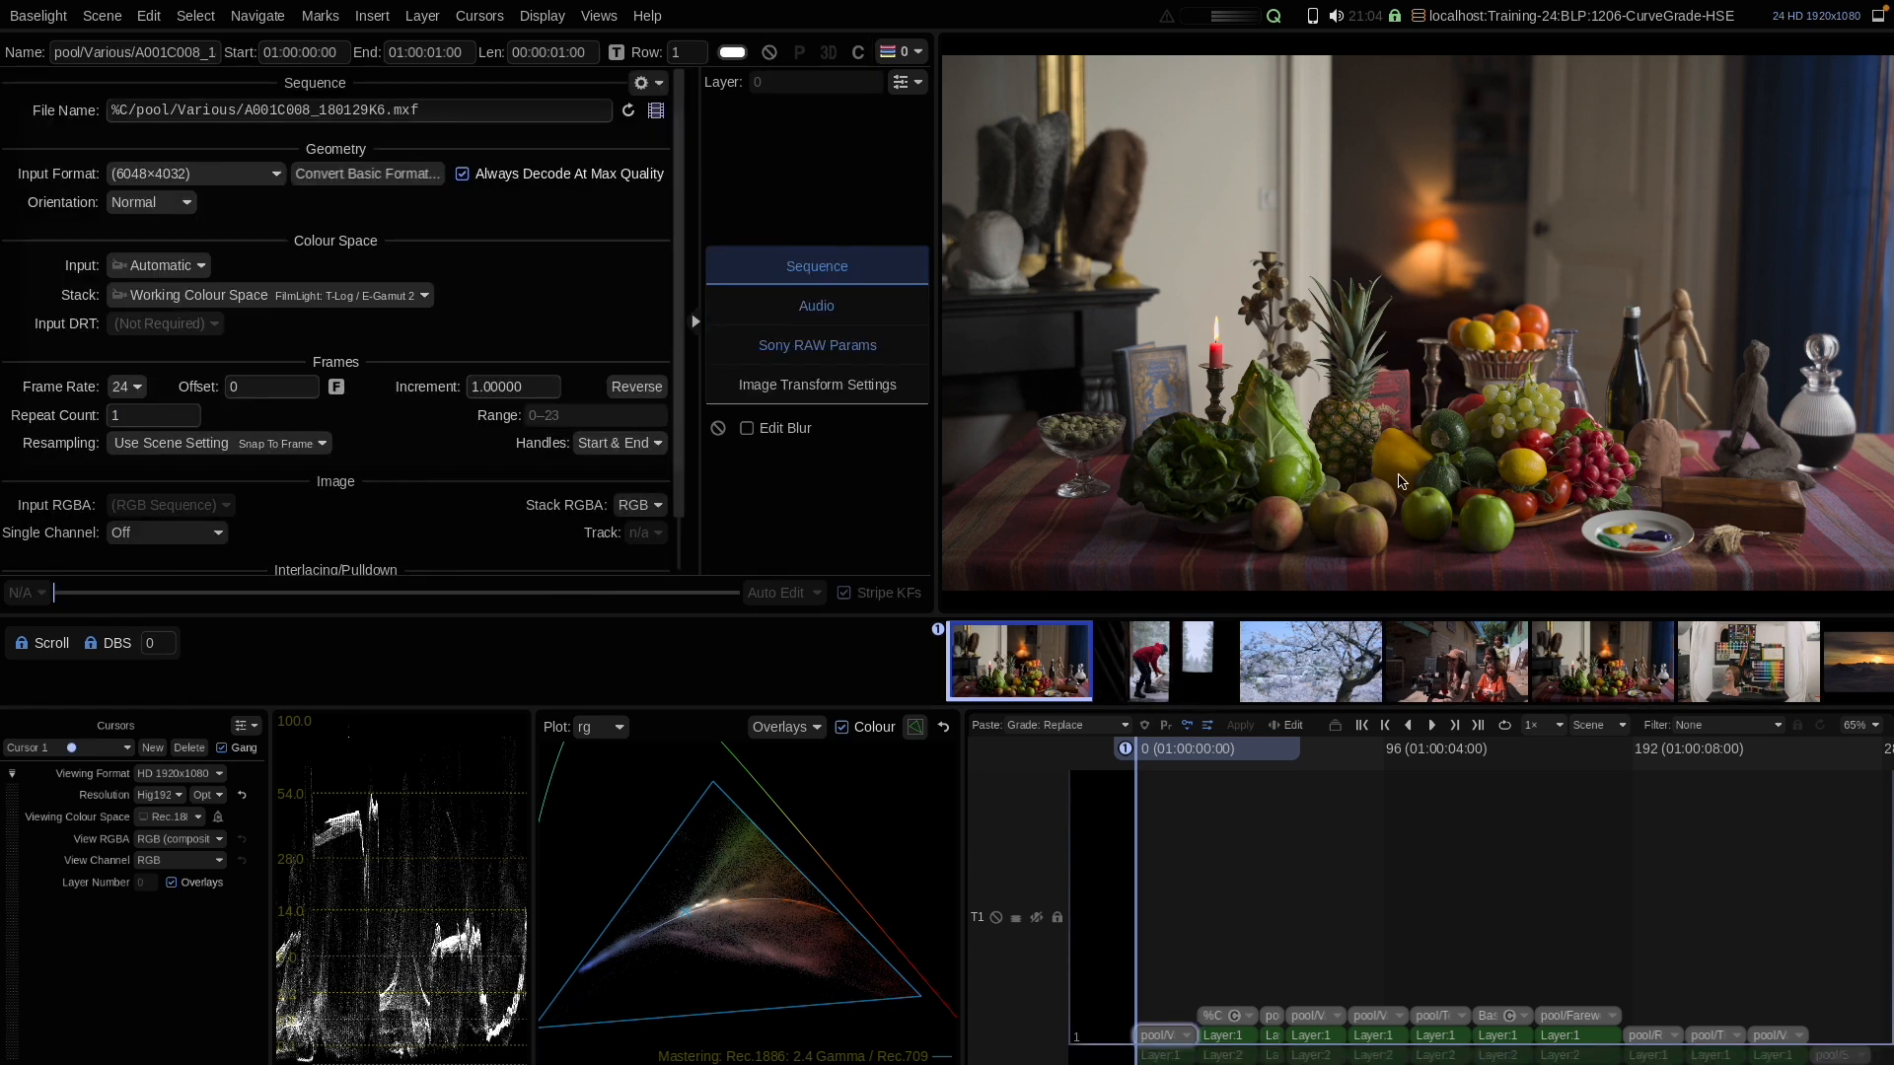
{"action": "key", "text": "Down"}
{"action": "scroll", "coordinate": [1461, 438], "scroll_direction": "up", "scroll_amount": 5}
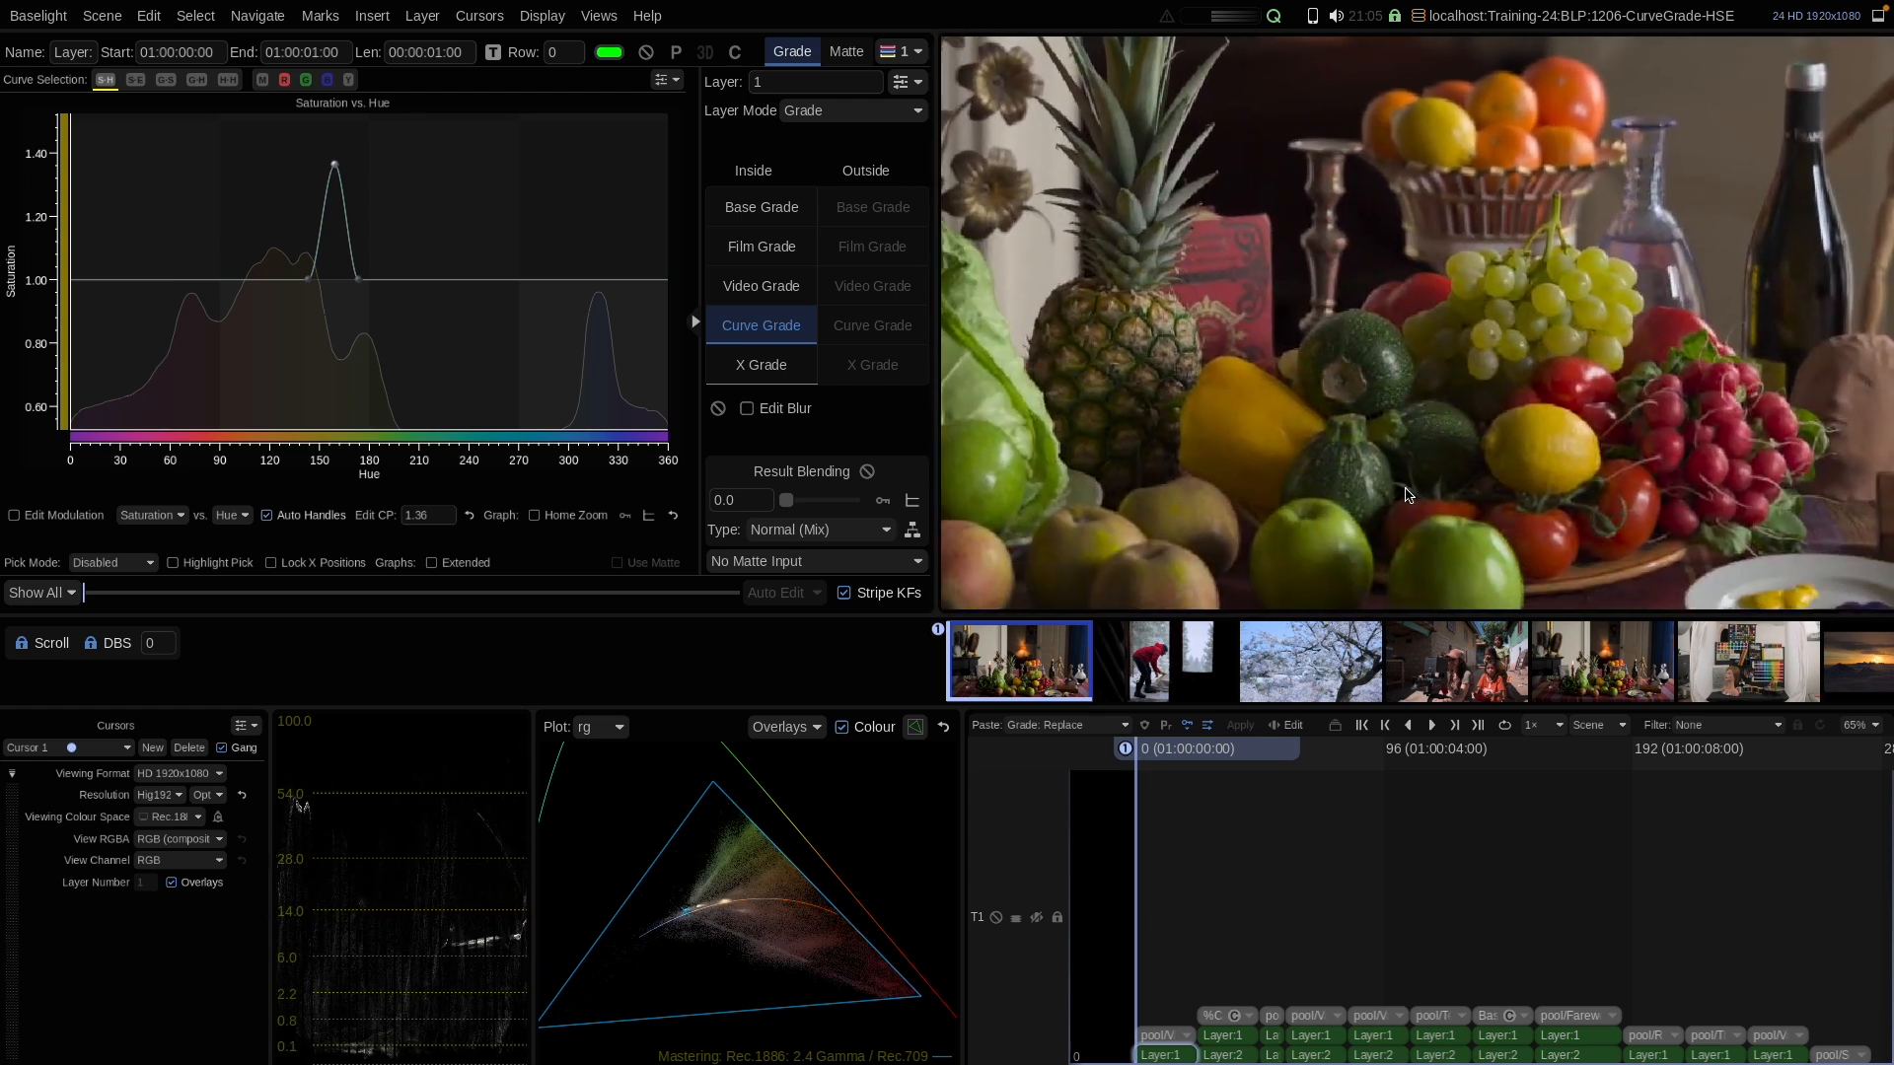
{"action": "key", "text": "Up"}
{"action": "key", "text": "Down"}
{"action": "key", "text": "Up"}
{"action": "key", "text": "Down"}
{"action": "key", "text": "Home"}
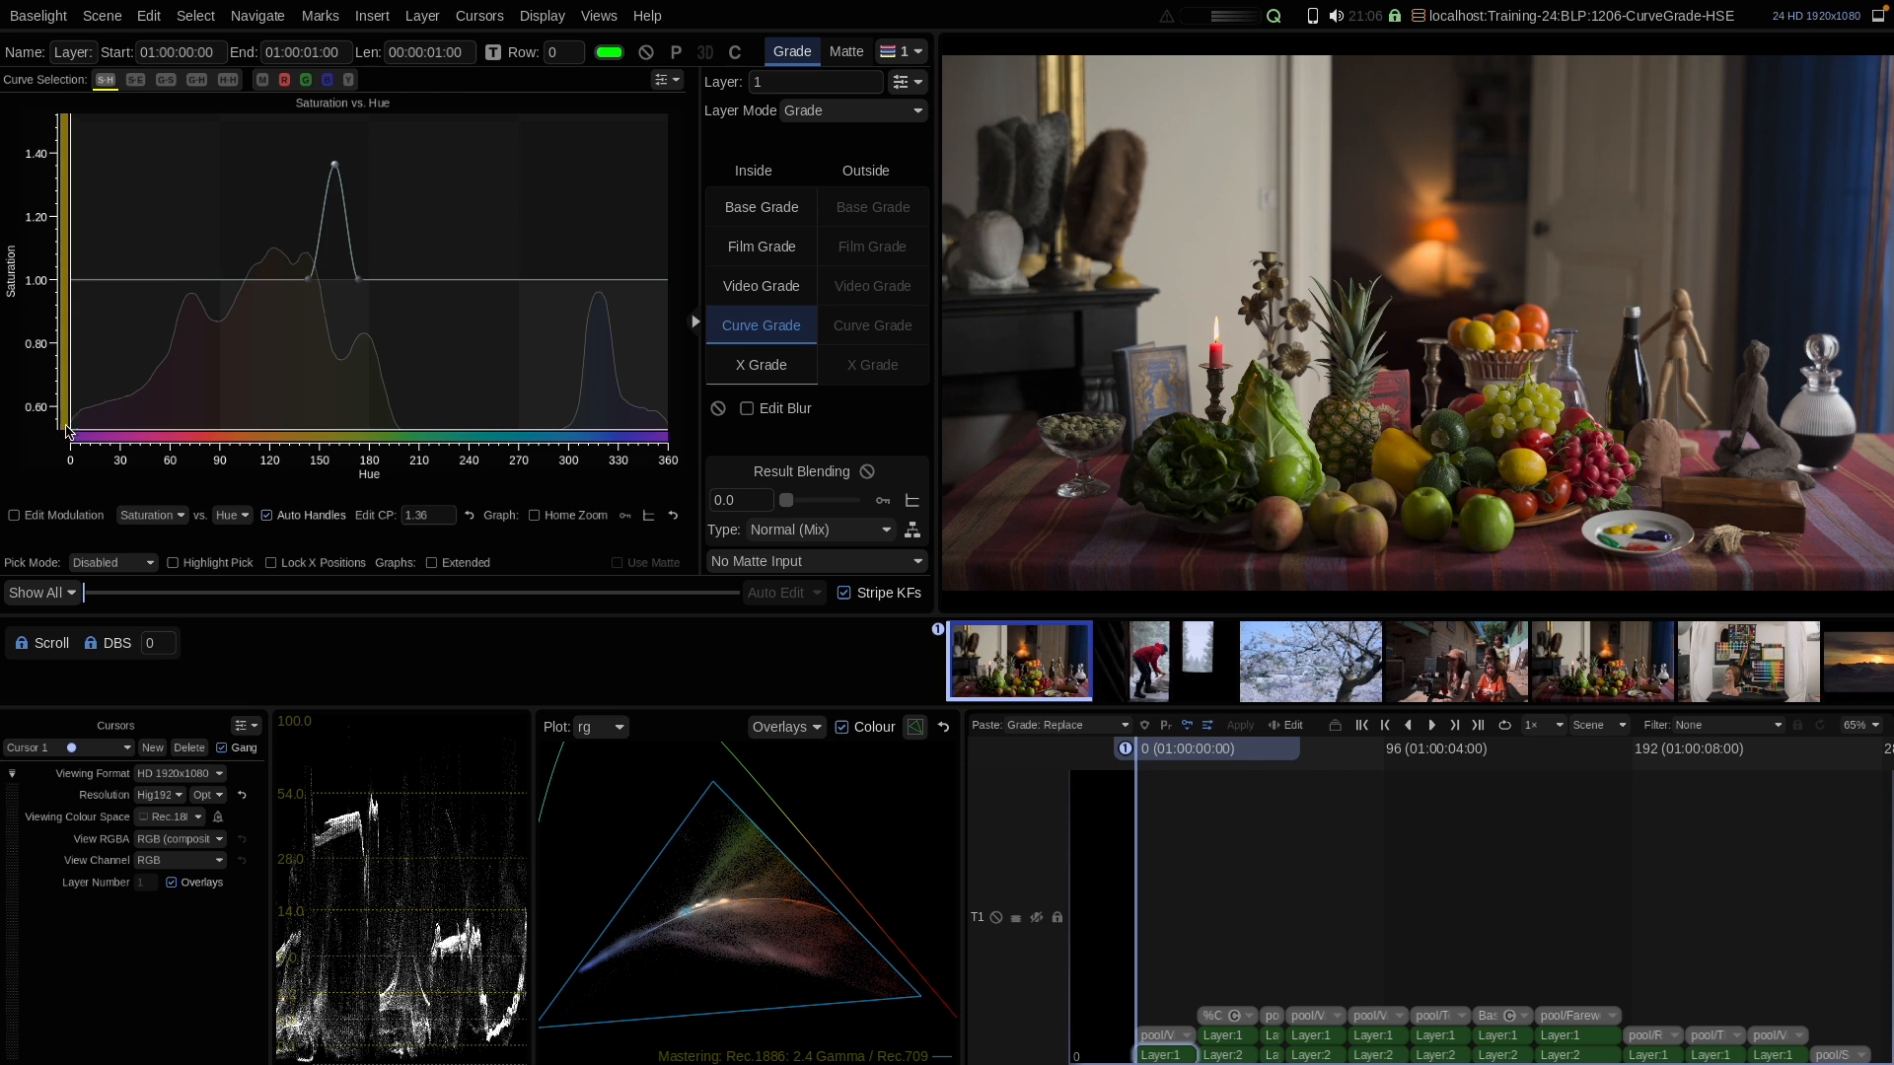
{"action": "left_click", "coordinate": [358, 281]}
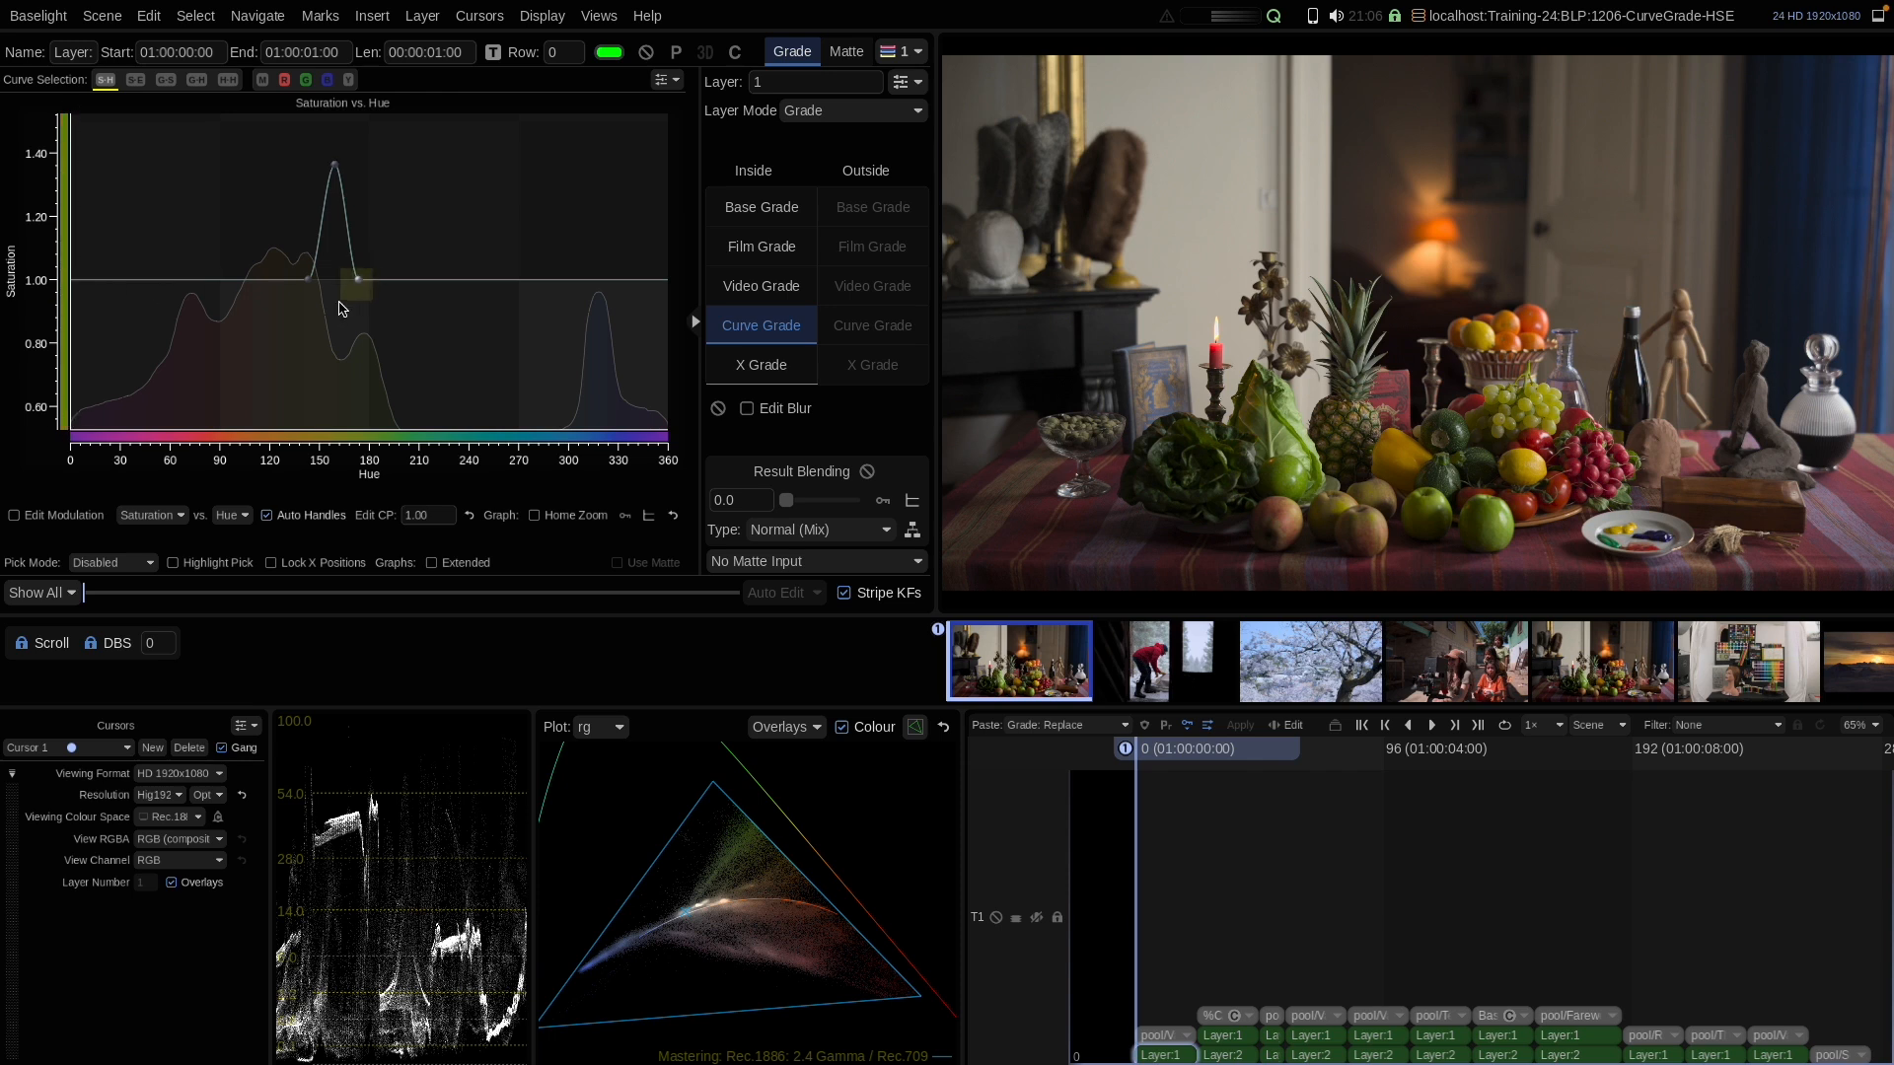
{"action": "left_click", "coordinate": [308, 279]}
{"action": "left_click", "coordinate": [334, 164]}
Go to the next shot, of the person in the red jacket, and examine its colours in the chromaticity plot
{"action": "key", "text": "Down"}
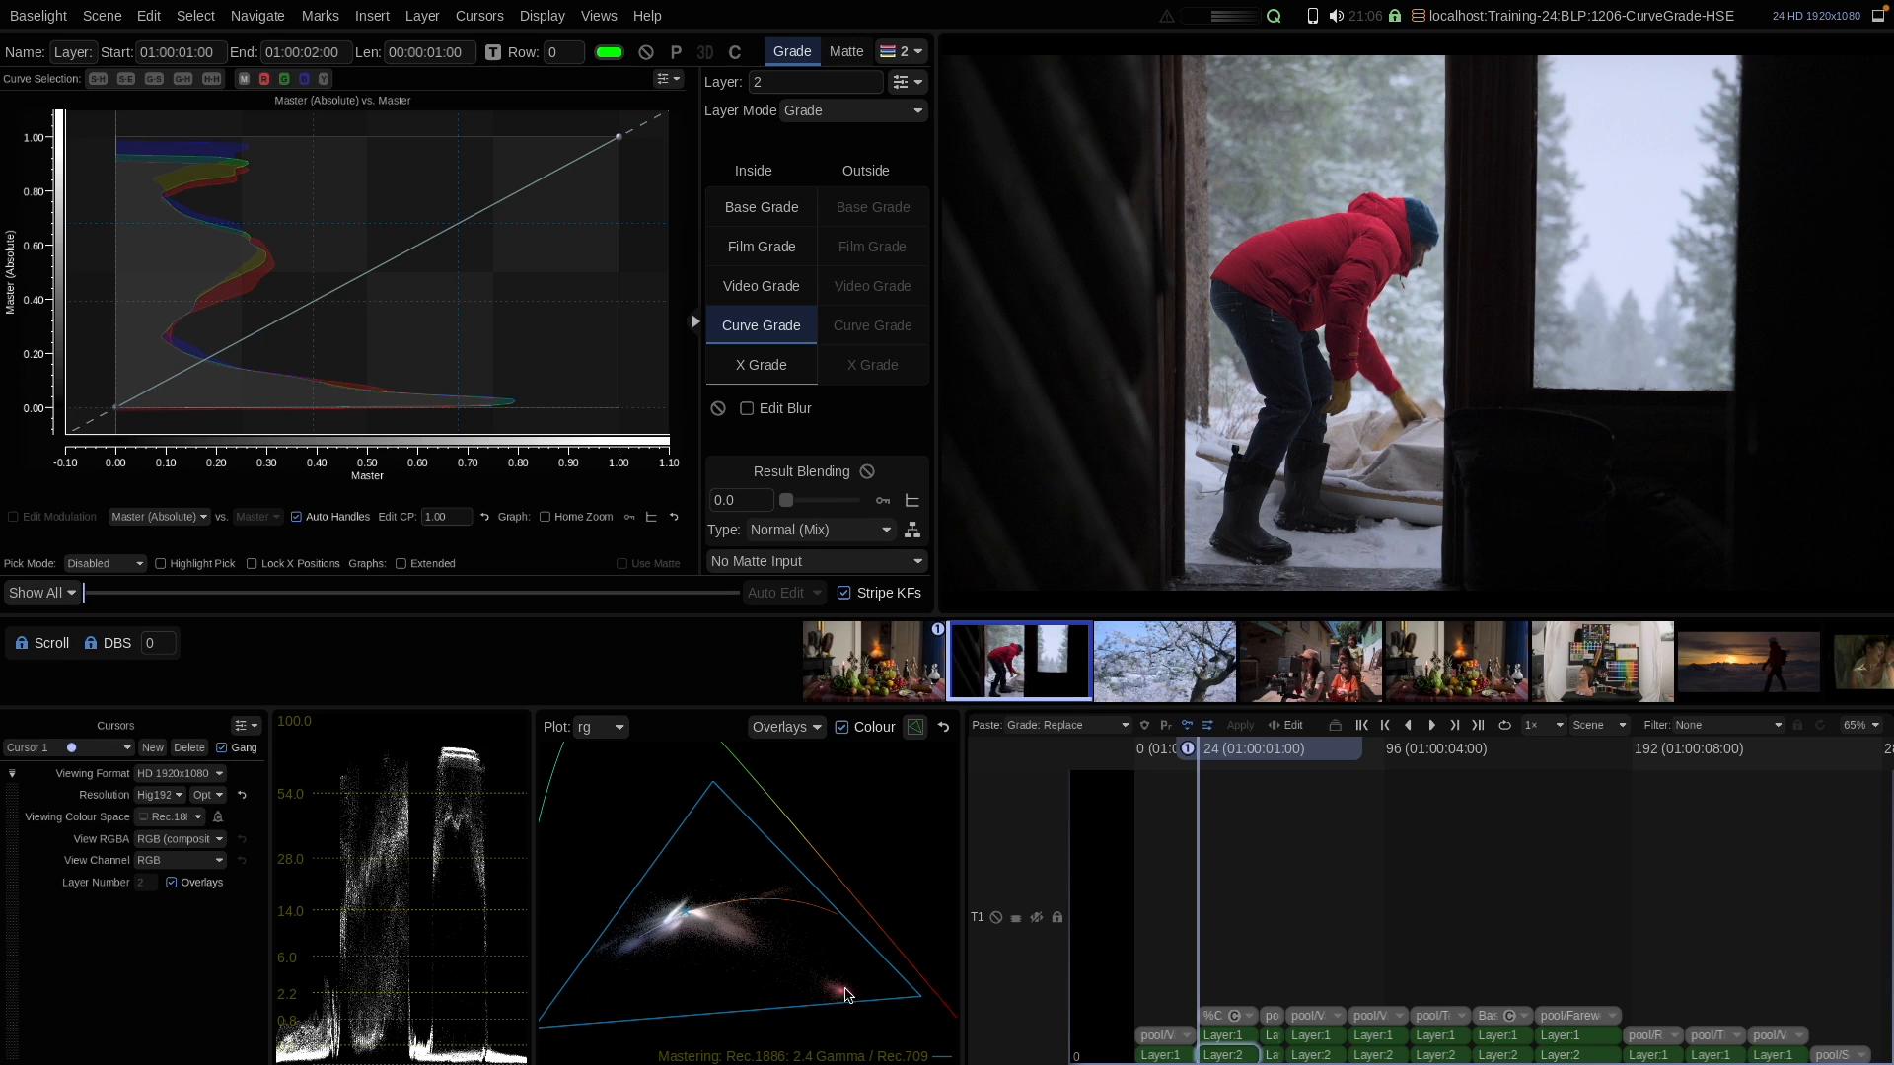
{"action": "left_click_drag", "start_coordinate": [803, 937], "coordinate": [799, 890]}
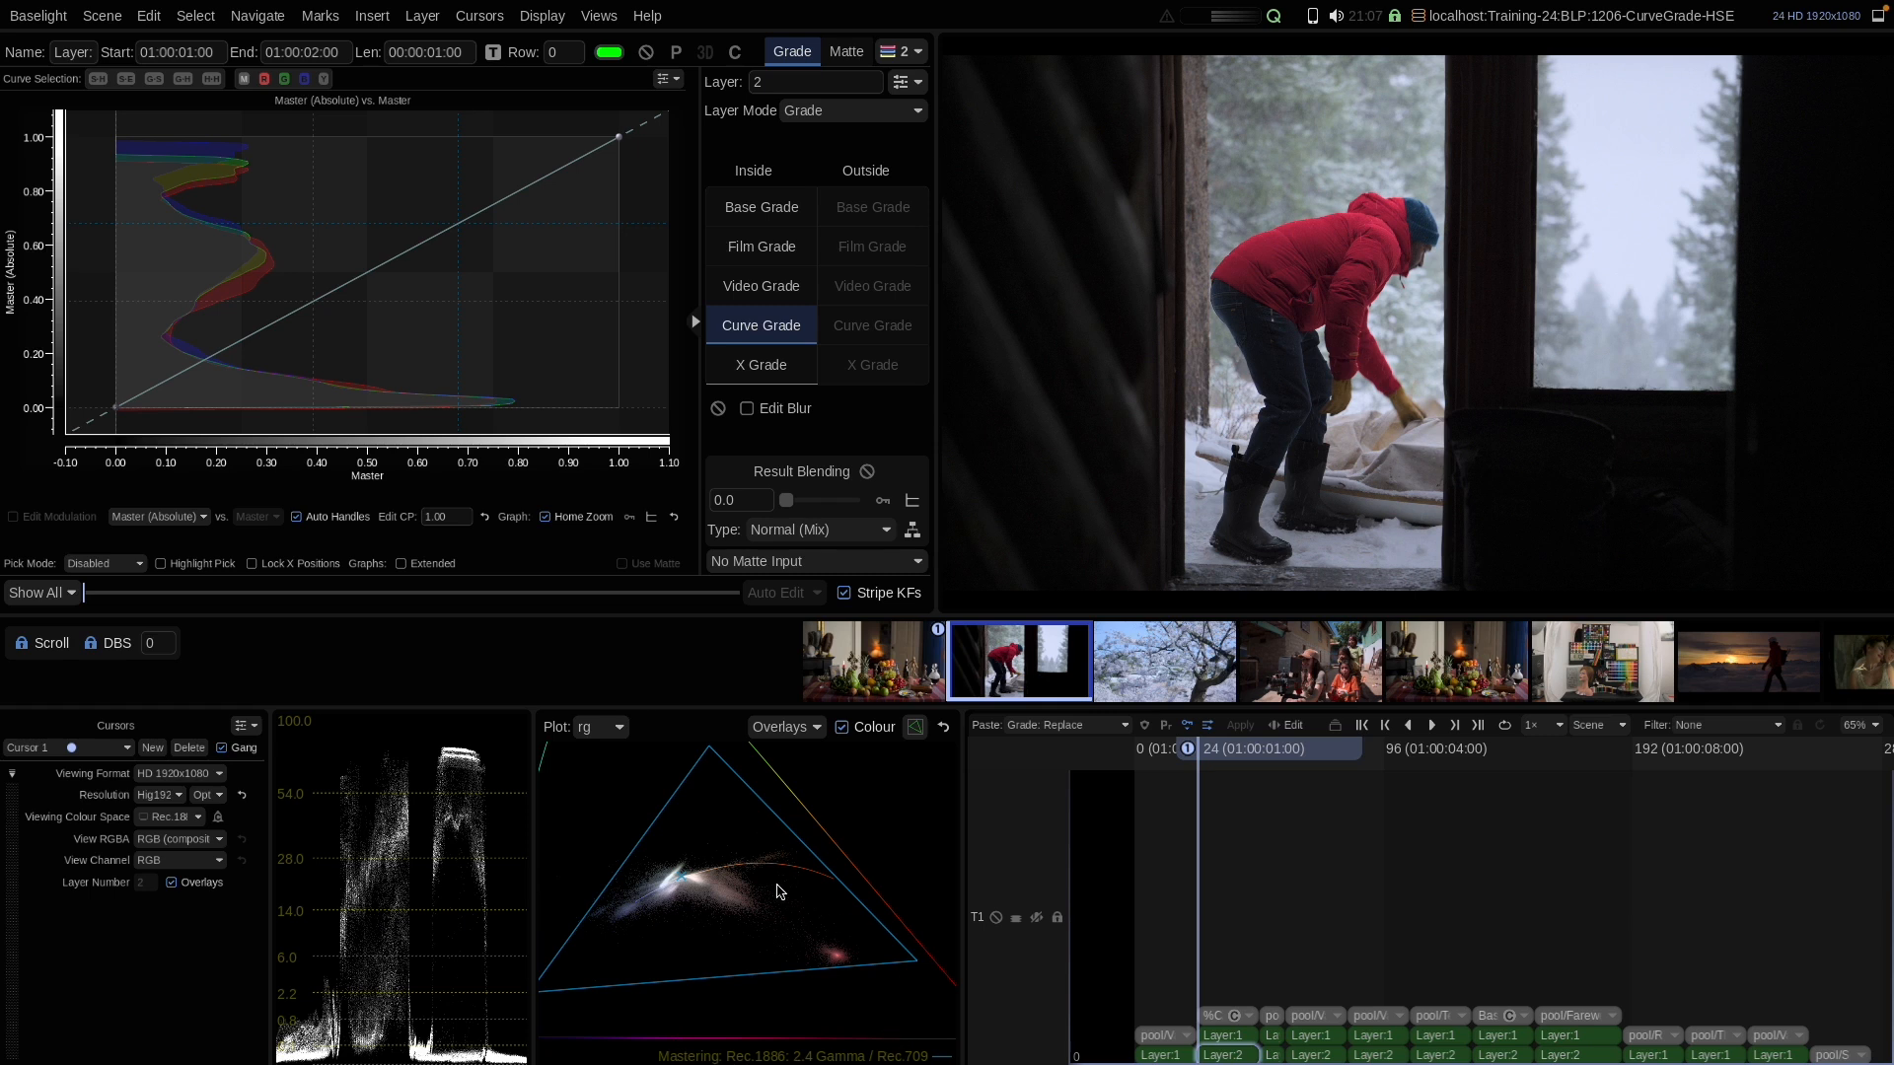
{"action": "left_click_drag", "start_coordinate": [786, 904], "coordinate": [788, 901]}
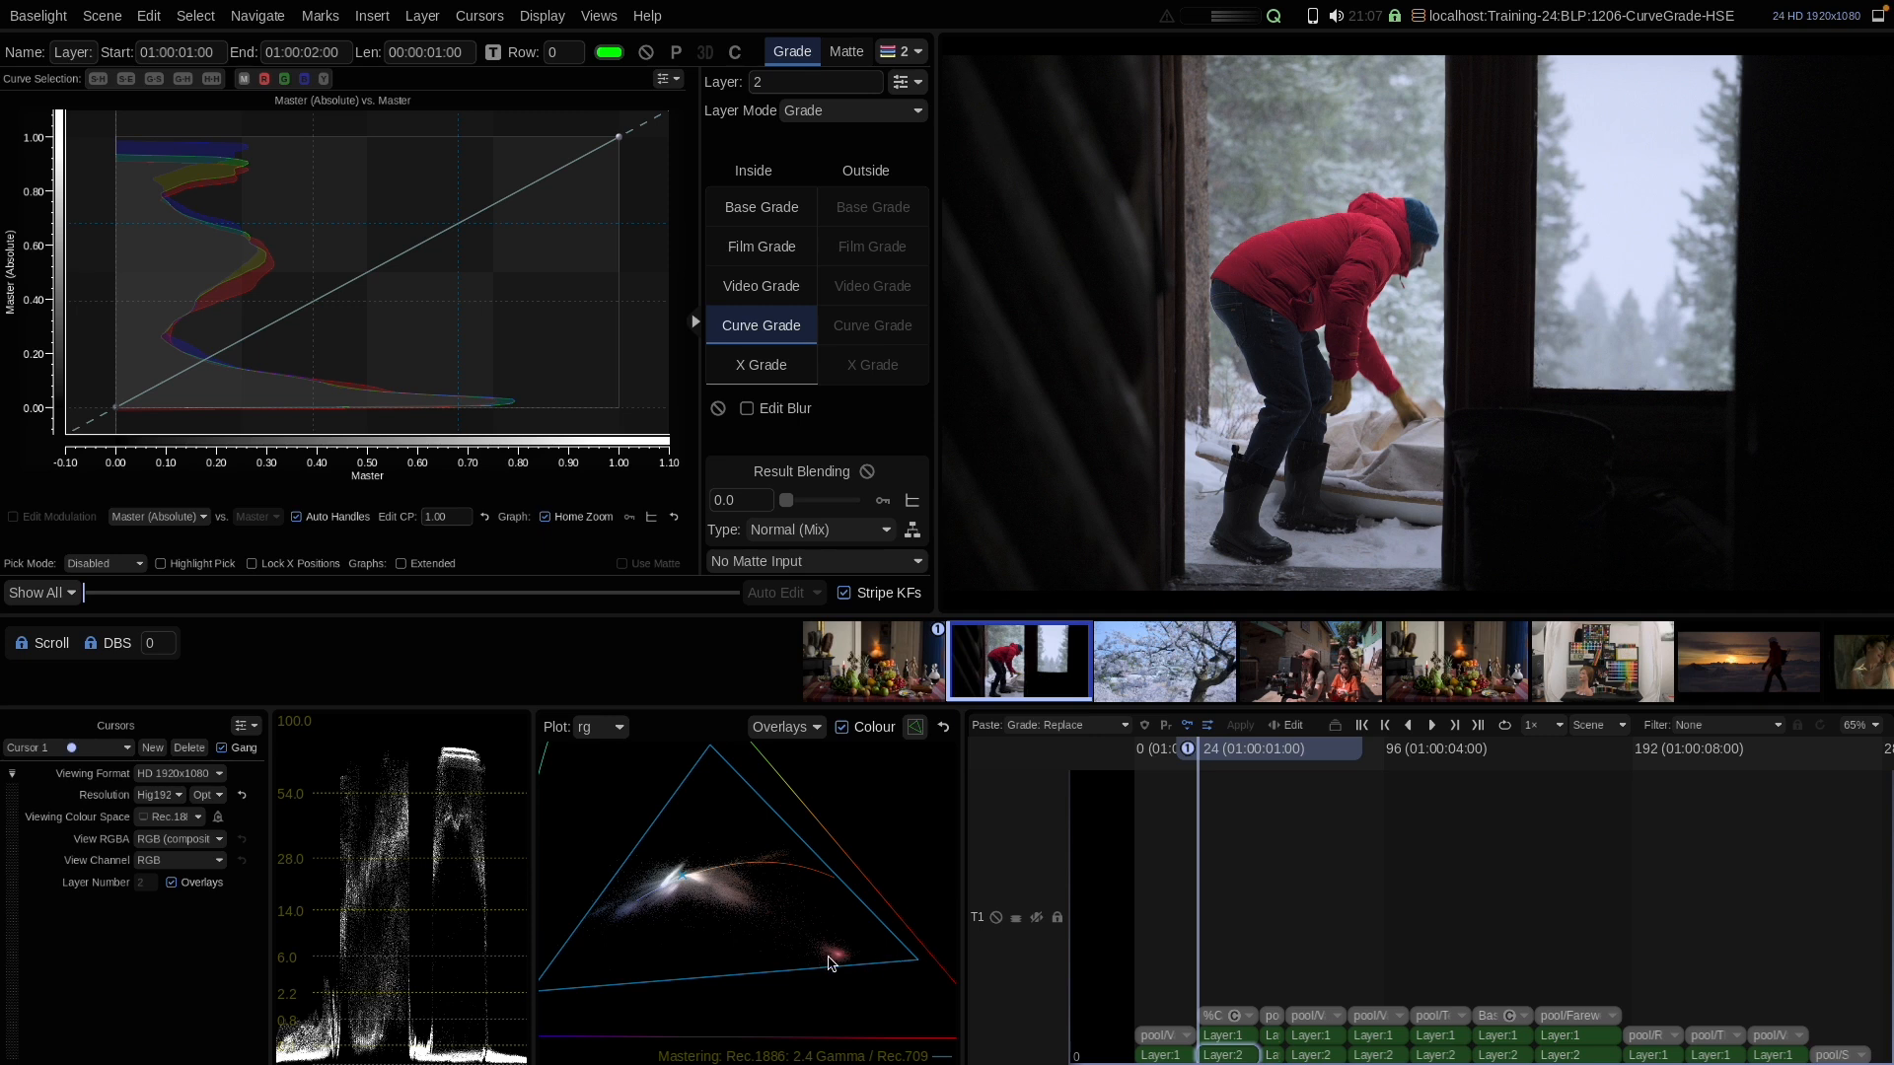
Locate the red jacket's hue range on the Hue vs. Hue curve and raise the curve there to 9.9
{"action": "left_click", "coordinate": [211, 80]}
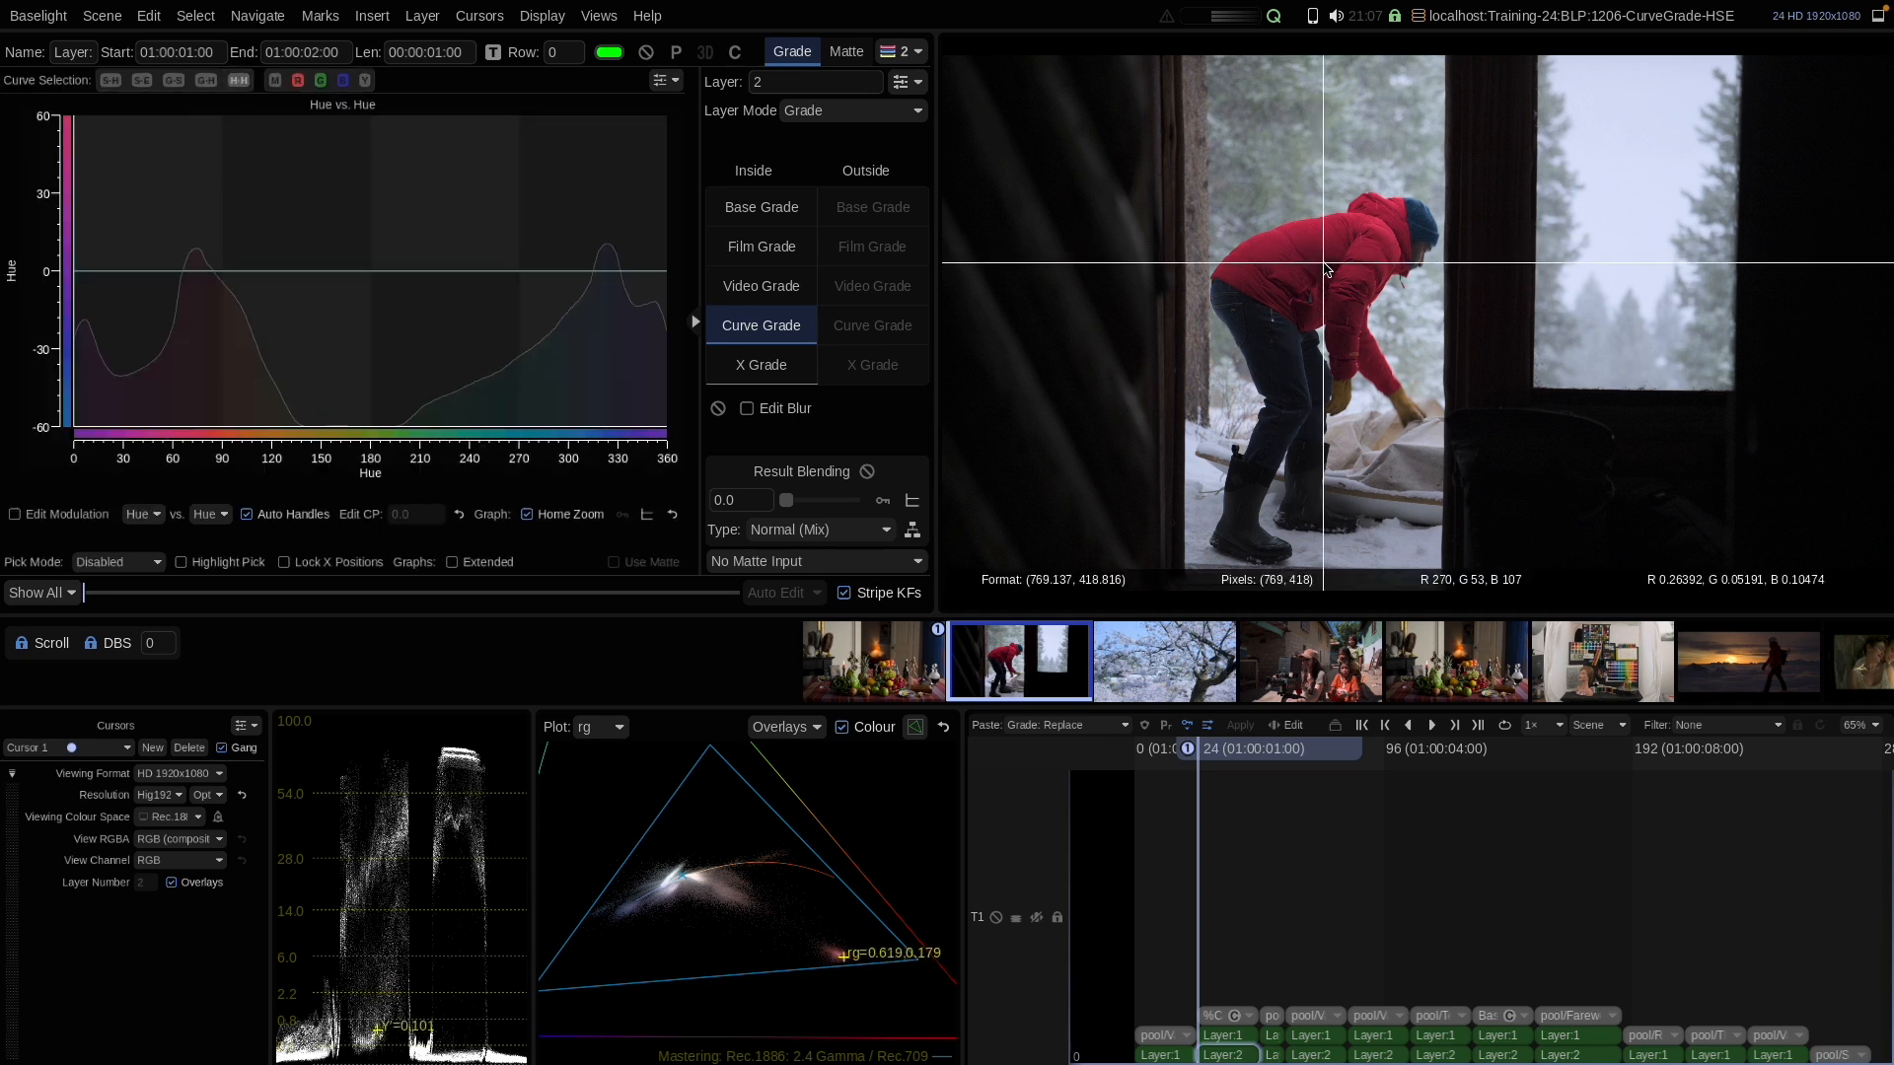
{"action": "left_click", "coordinate": [180, 562]}
{"action": "left_click_drag", "start_coordinate": [1297, 228], "coordinate": [1355, 265]}
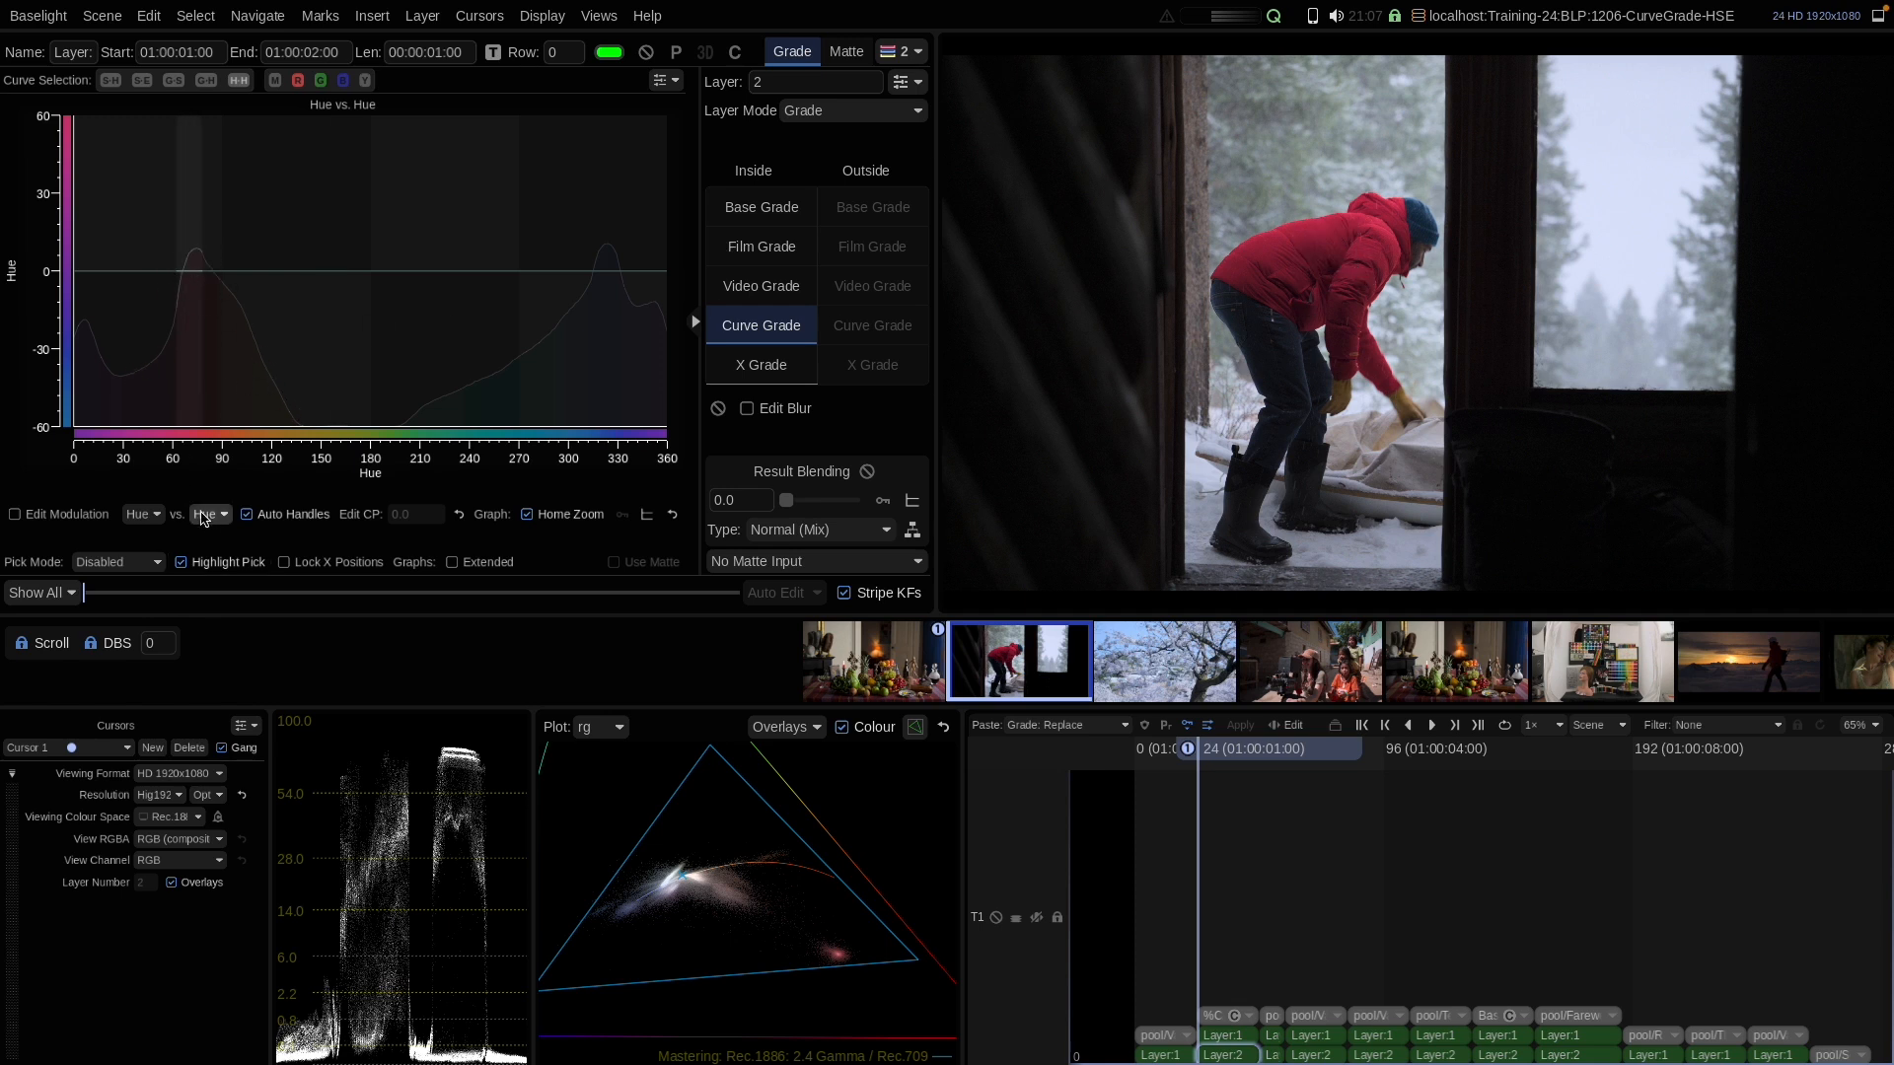
{"action": "left_click", "coordinate": [207, 562]}
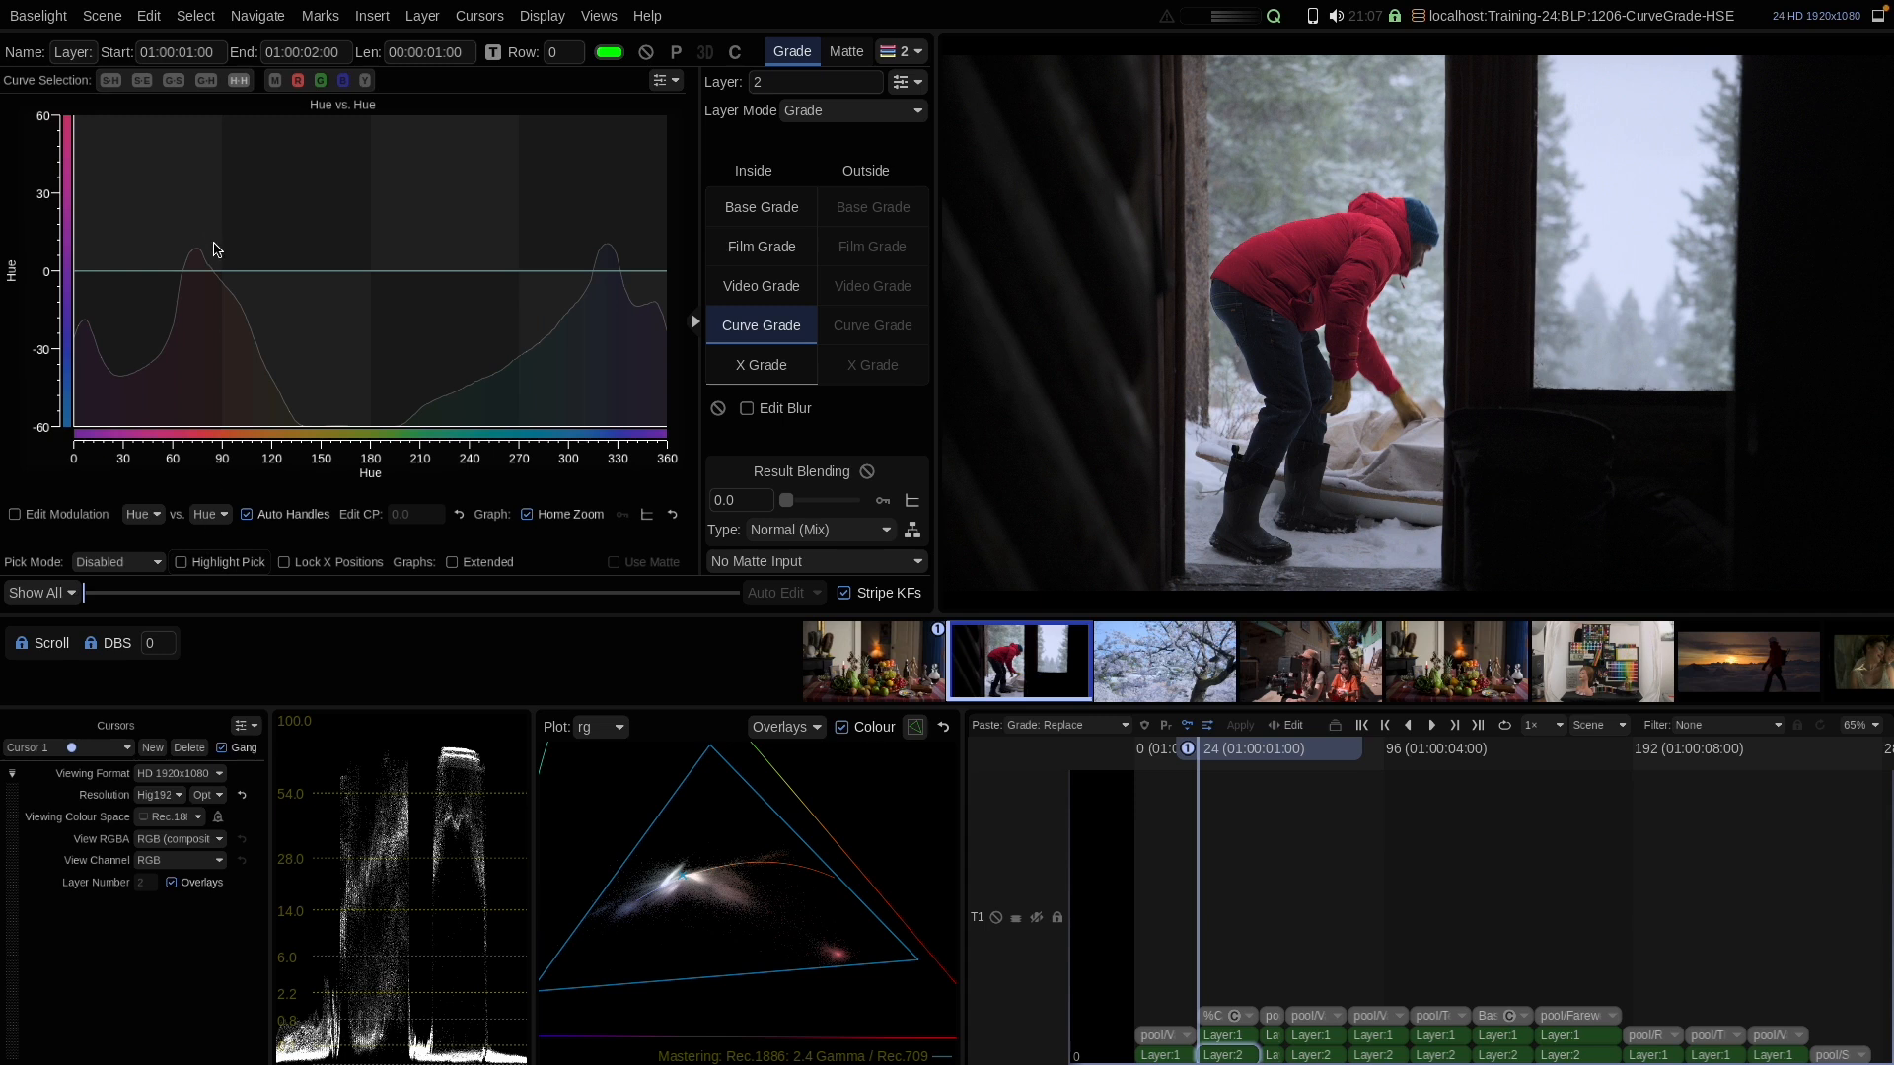
{"action": "left_click", "coordinate": [197, 272]}
{"action": "left_click_drag", "start_coordinate": [199, 278], "coordinate": [194, 248]}
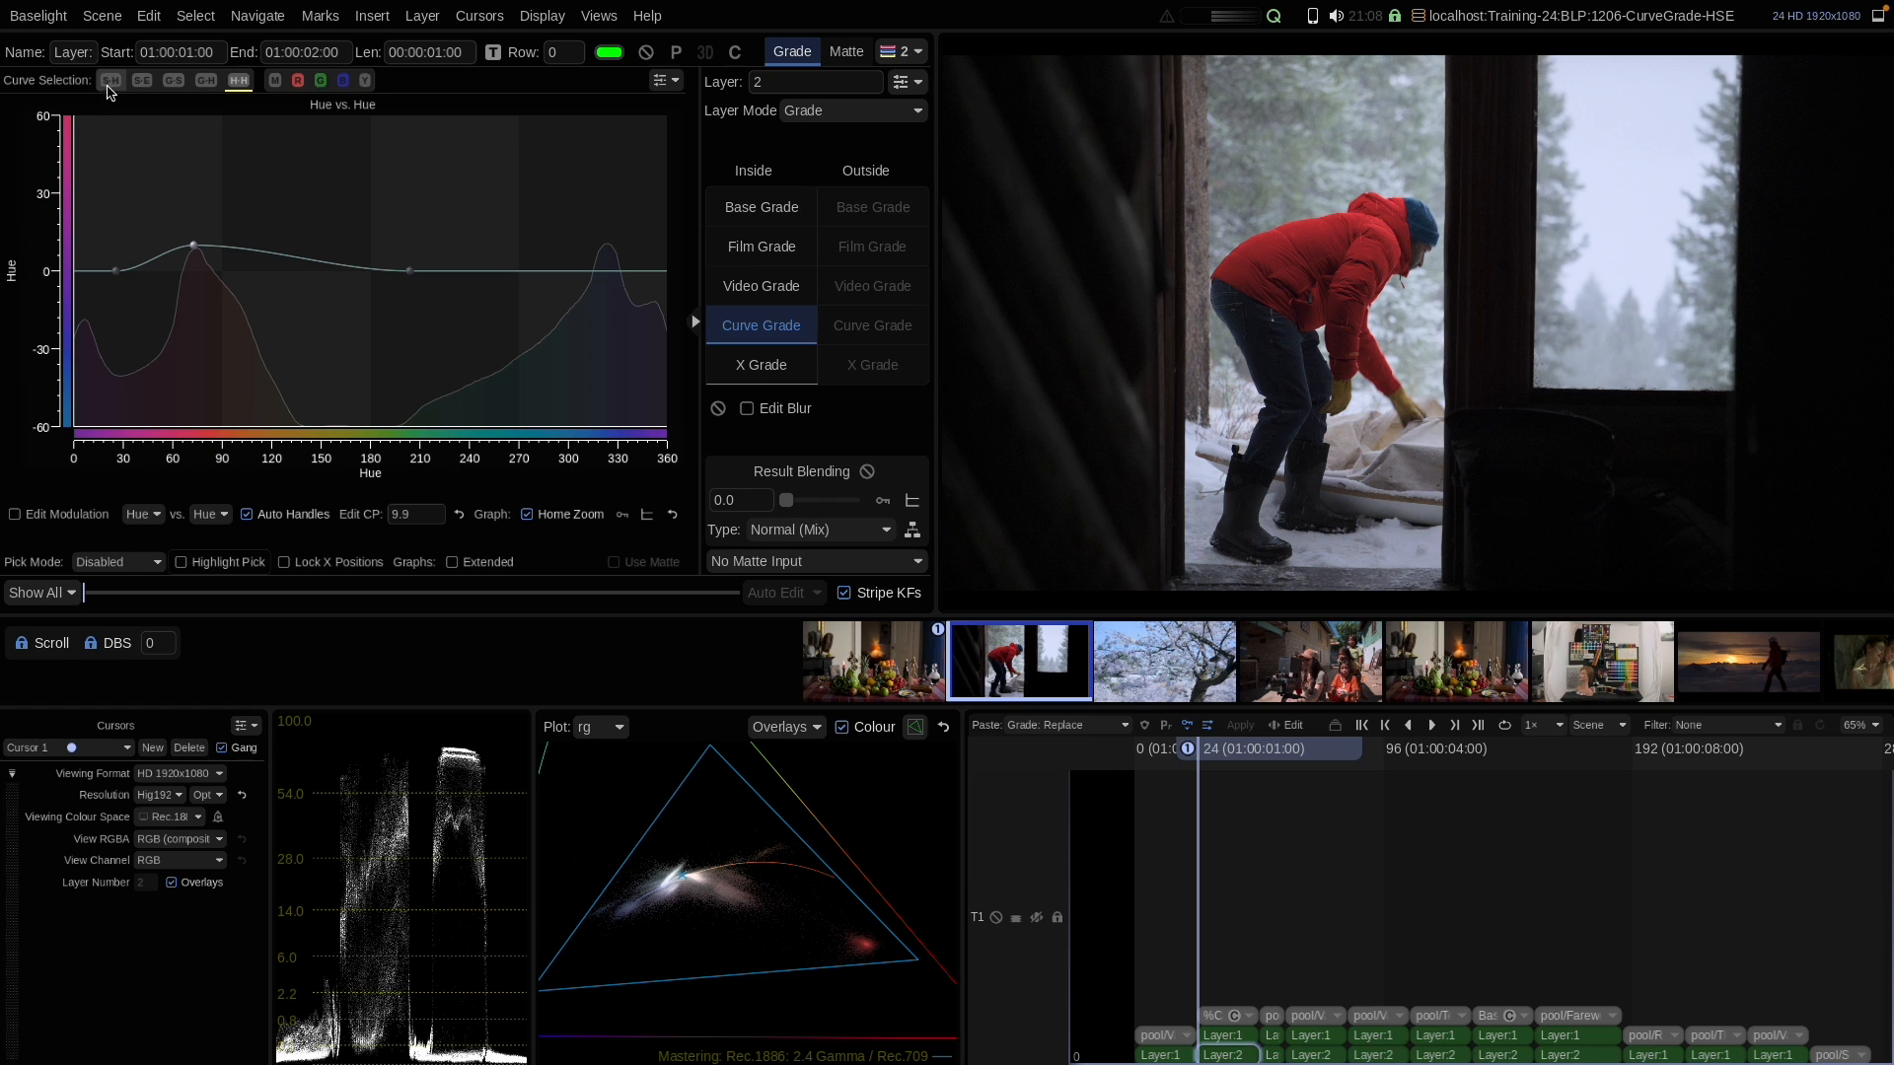
Add Saturation vs. Hue control points at about hues 24, 77 and 197, and raise the red one to 1.13
{"action": "left_click", "coordinate": [108, 82]}
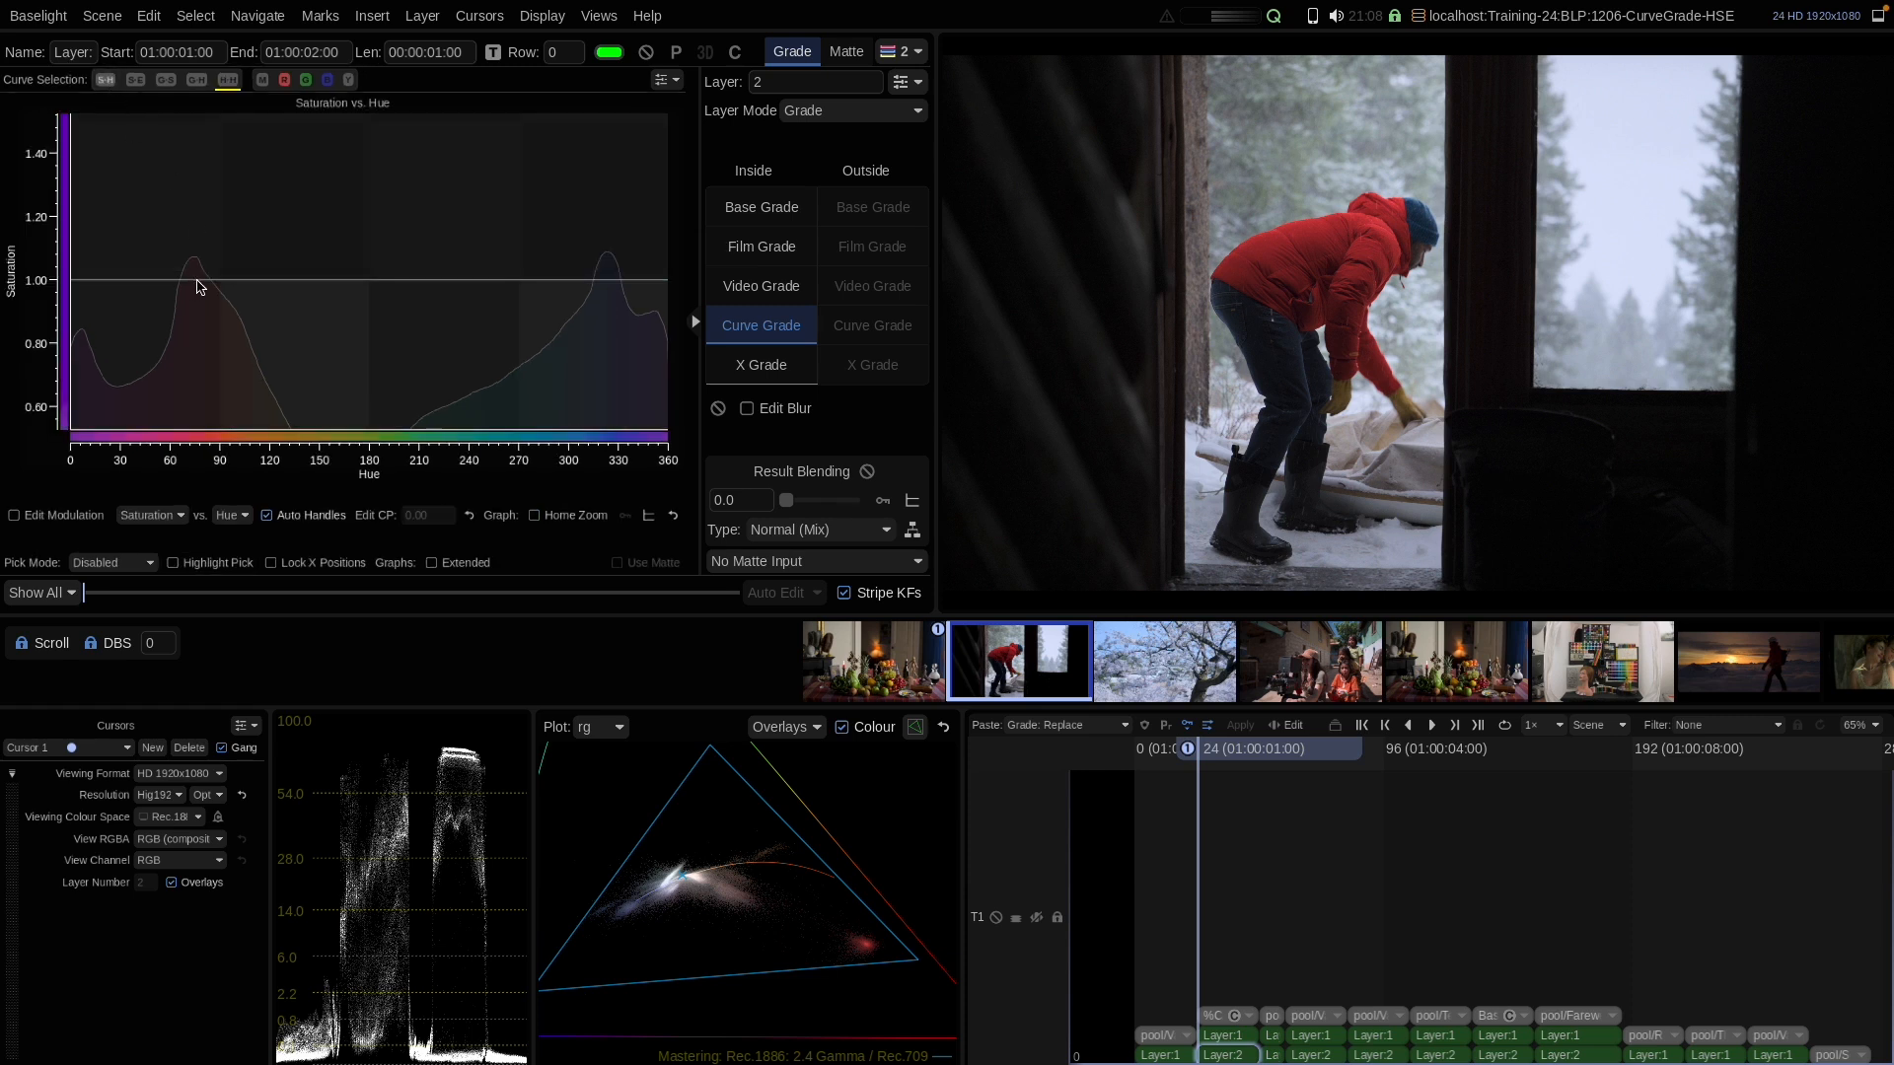
{"action": "left_click", "coordinate": [197, 282]}
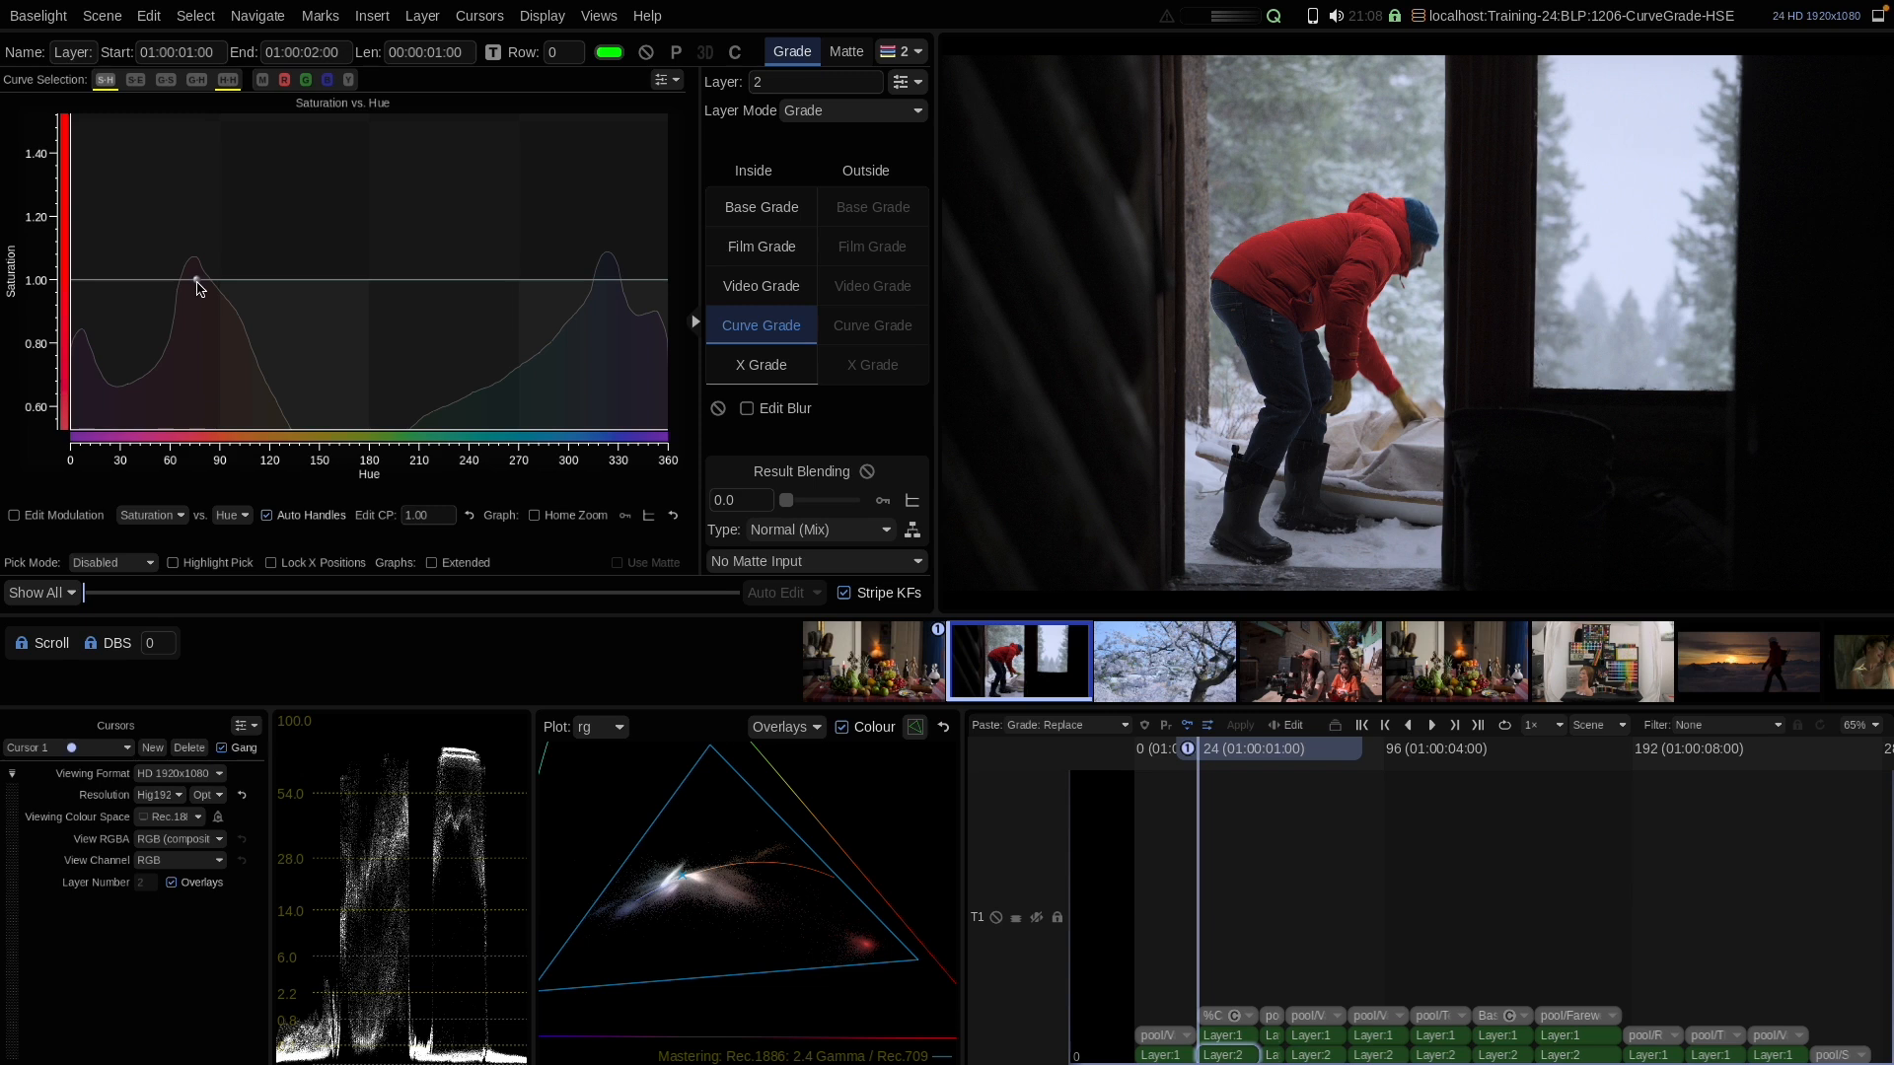
{"action": "left_click", "coordinate": [111, 281]}
{"action": "left_click", "coordinate": [397, 283]}
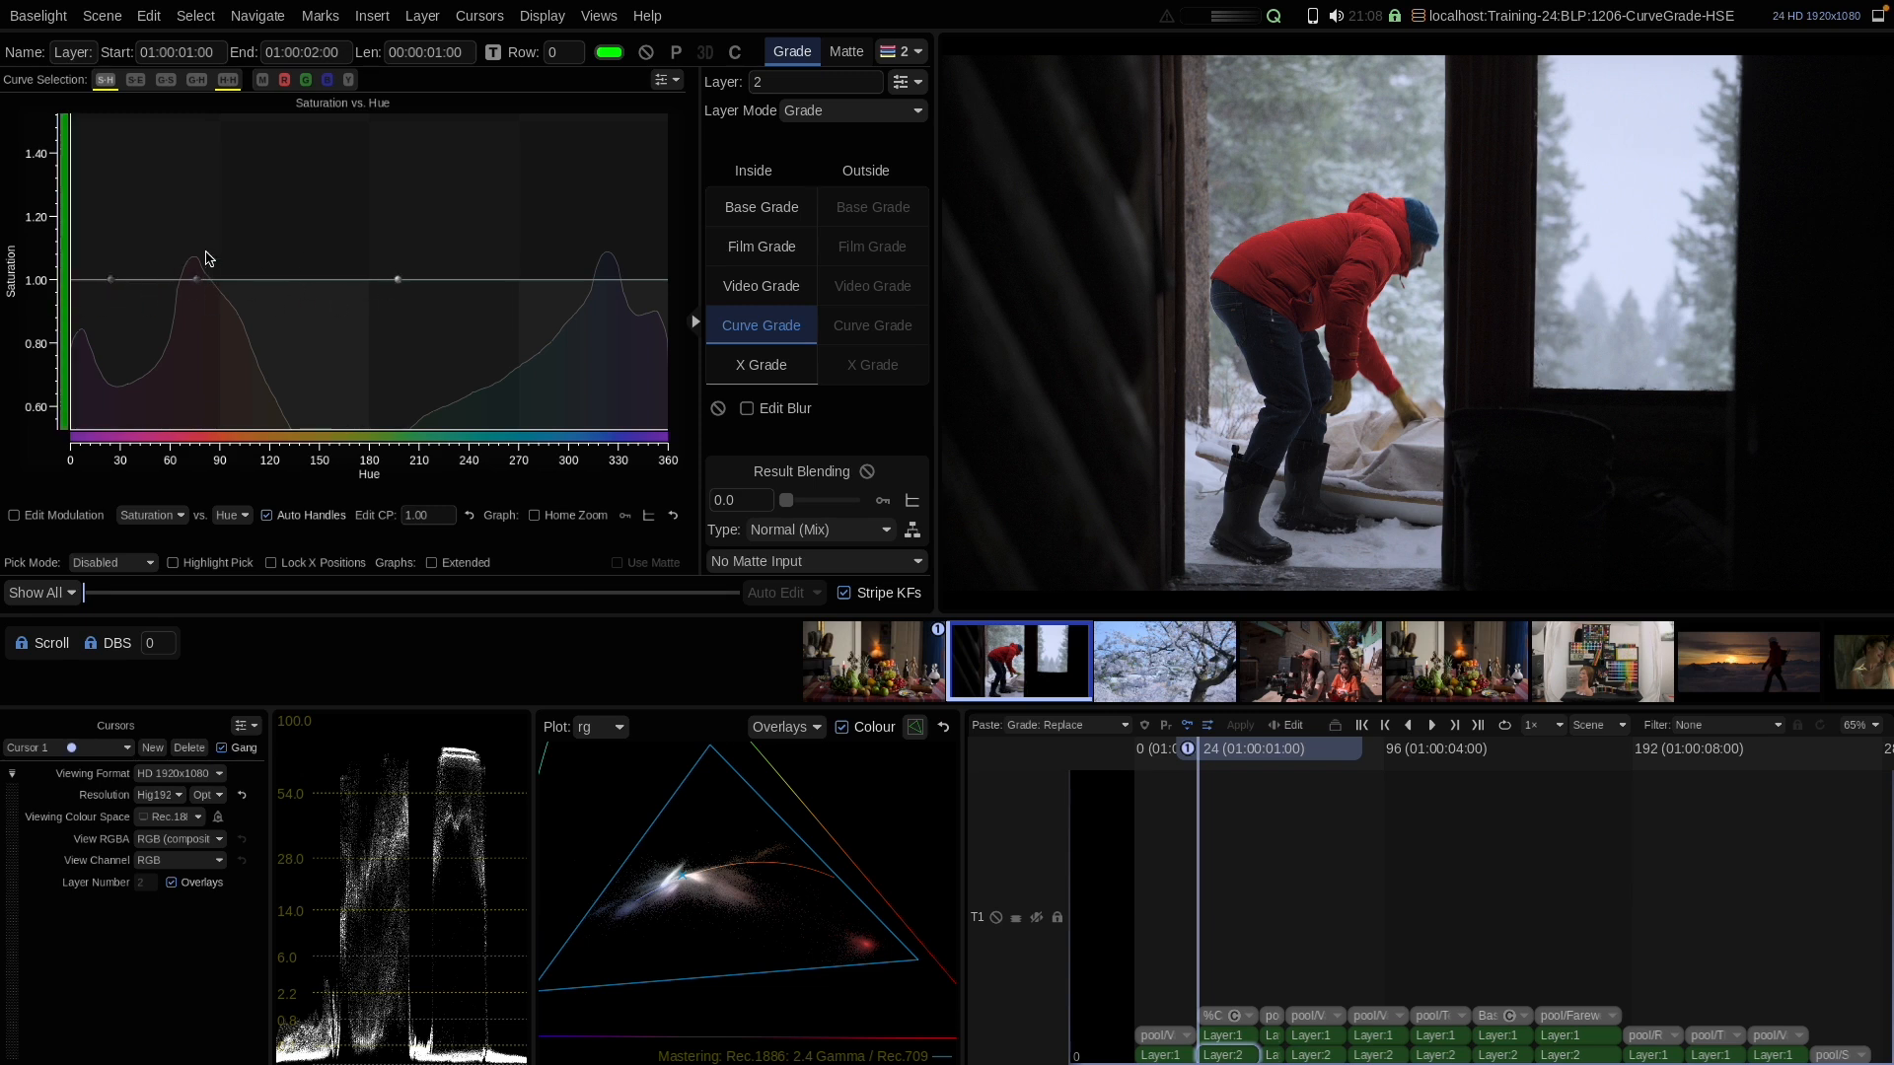
{"action": "left_click_drag", "start_coordinate": [199, 281], "coordinate": [204, 243]}
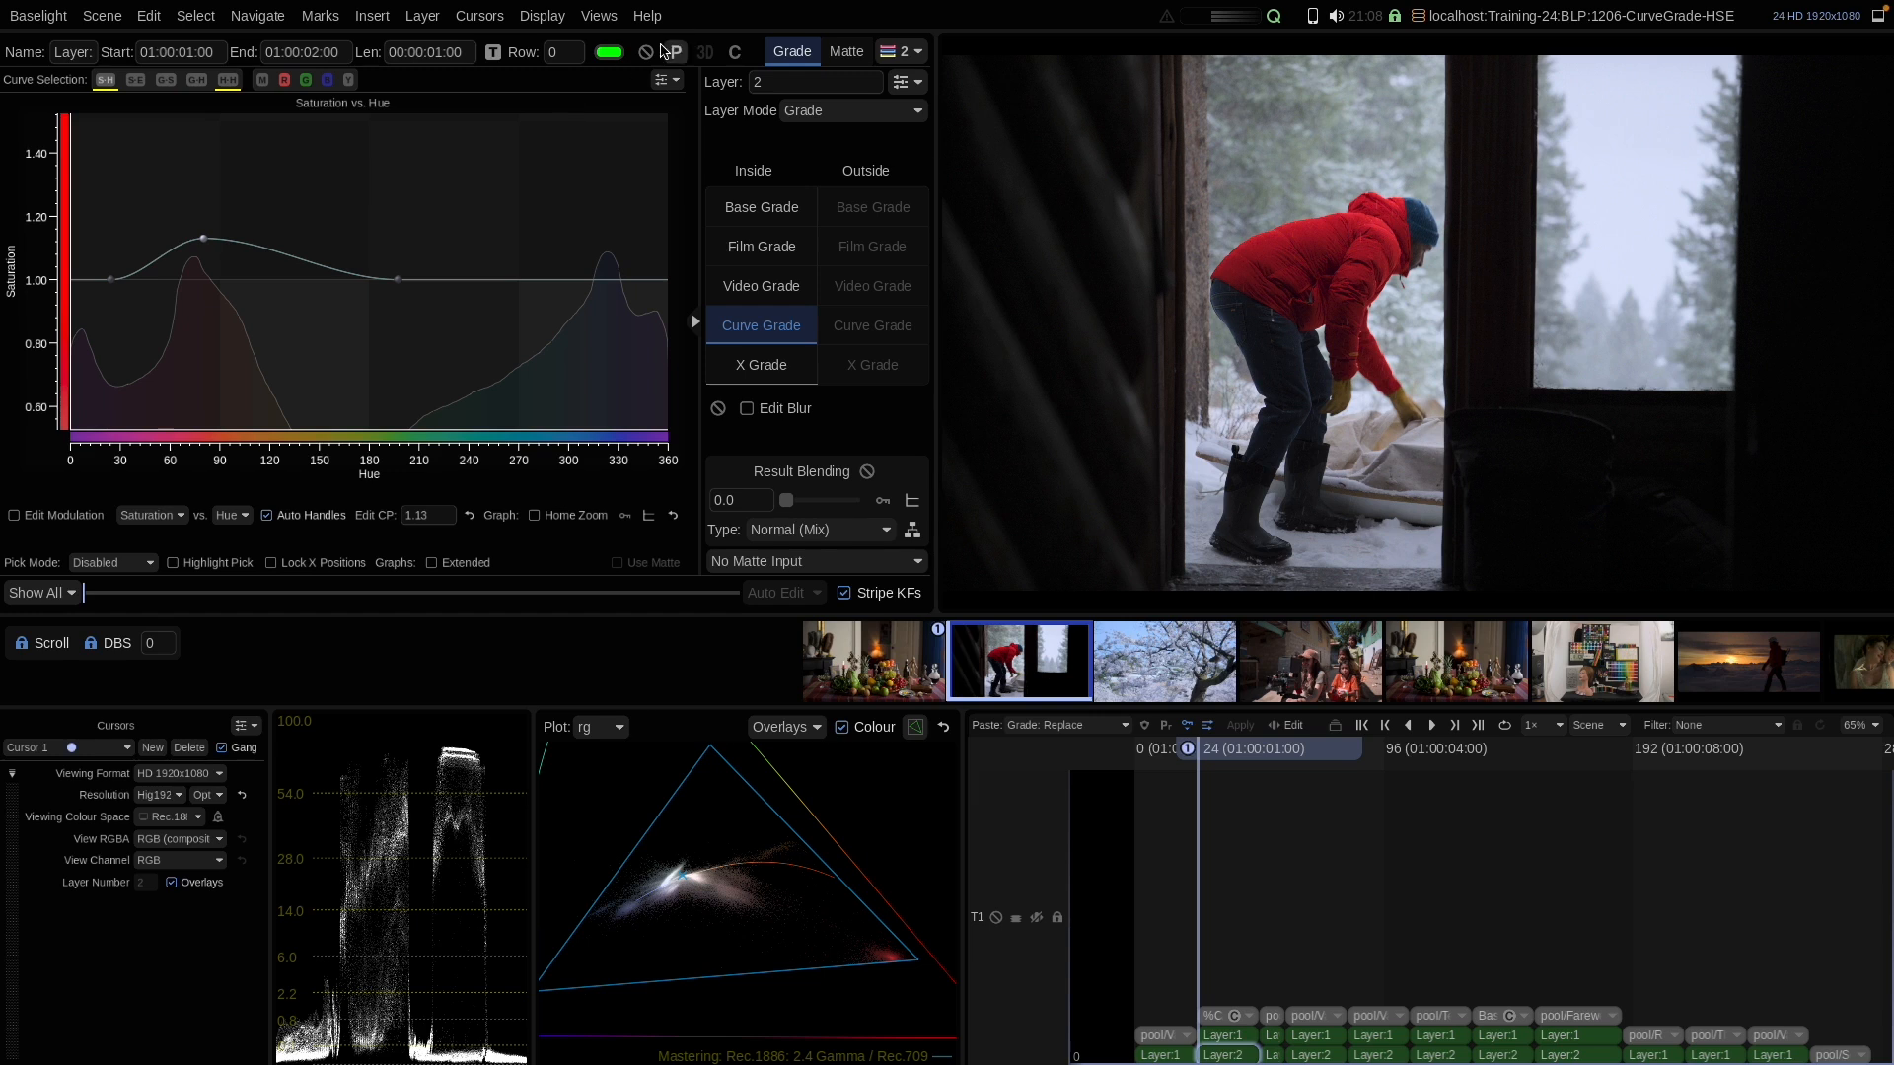
Compare the red jacket with the grade layer bypassed and active
{"action": "left_click", "coordinate": [646, 51]}
{"action": "left_click", "coordinate": [646, 53]}
{"action": "left_click", "coordinate": [645, 52]}
{"action": "left_click", "coordinate": [644, 53]}
Display the Gain vs. Hue curve for the red jacket shot and review the curve types offered against hue
{"action": "left_click", "coordinate": [205, 84]}
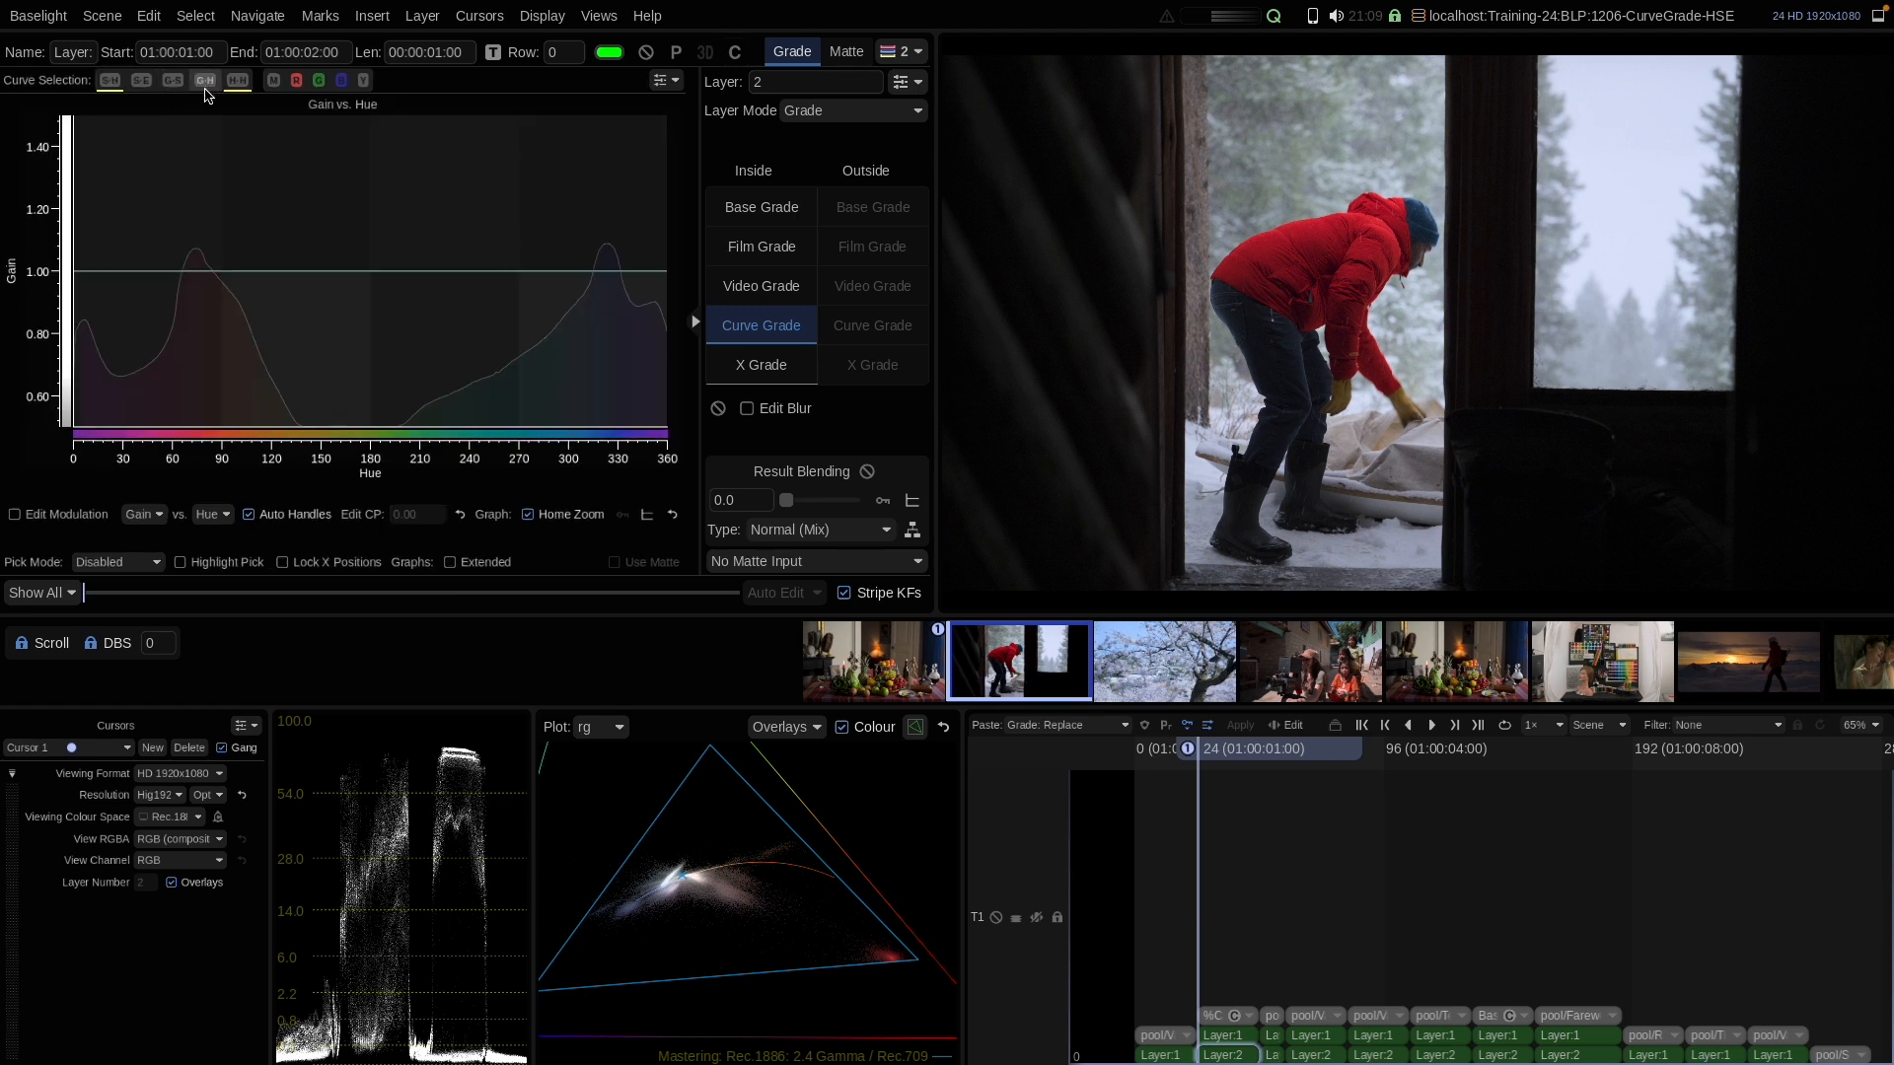
{"action": "left_click", "coordinate": [148, 516]}
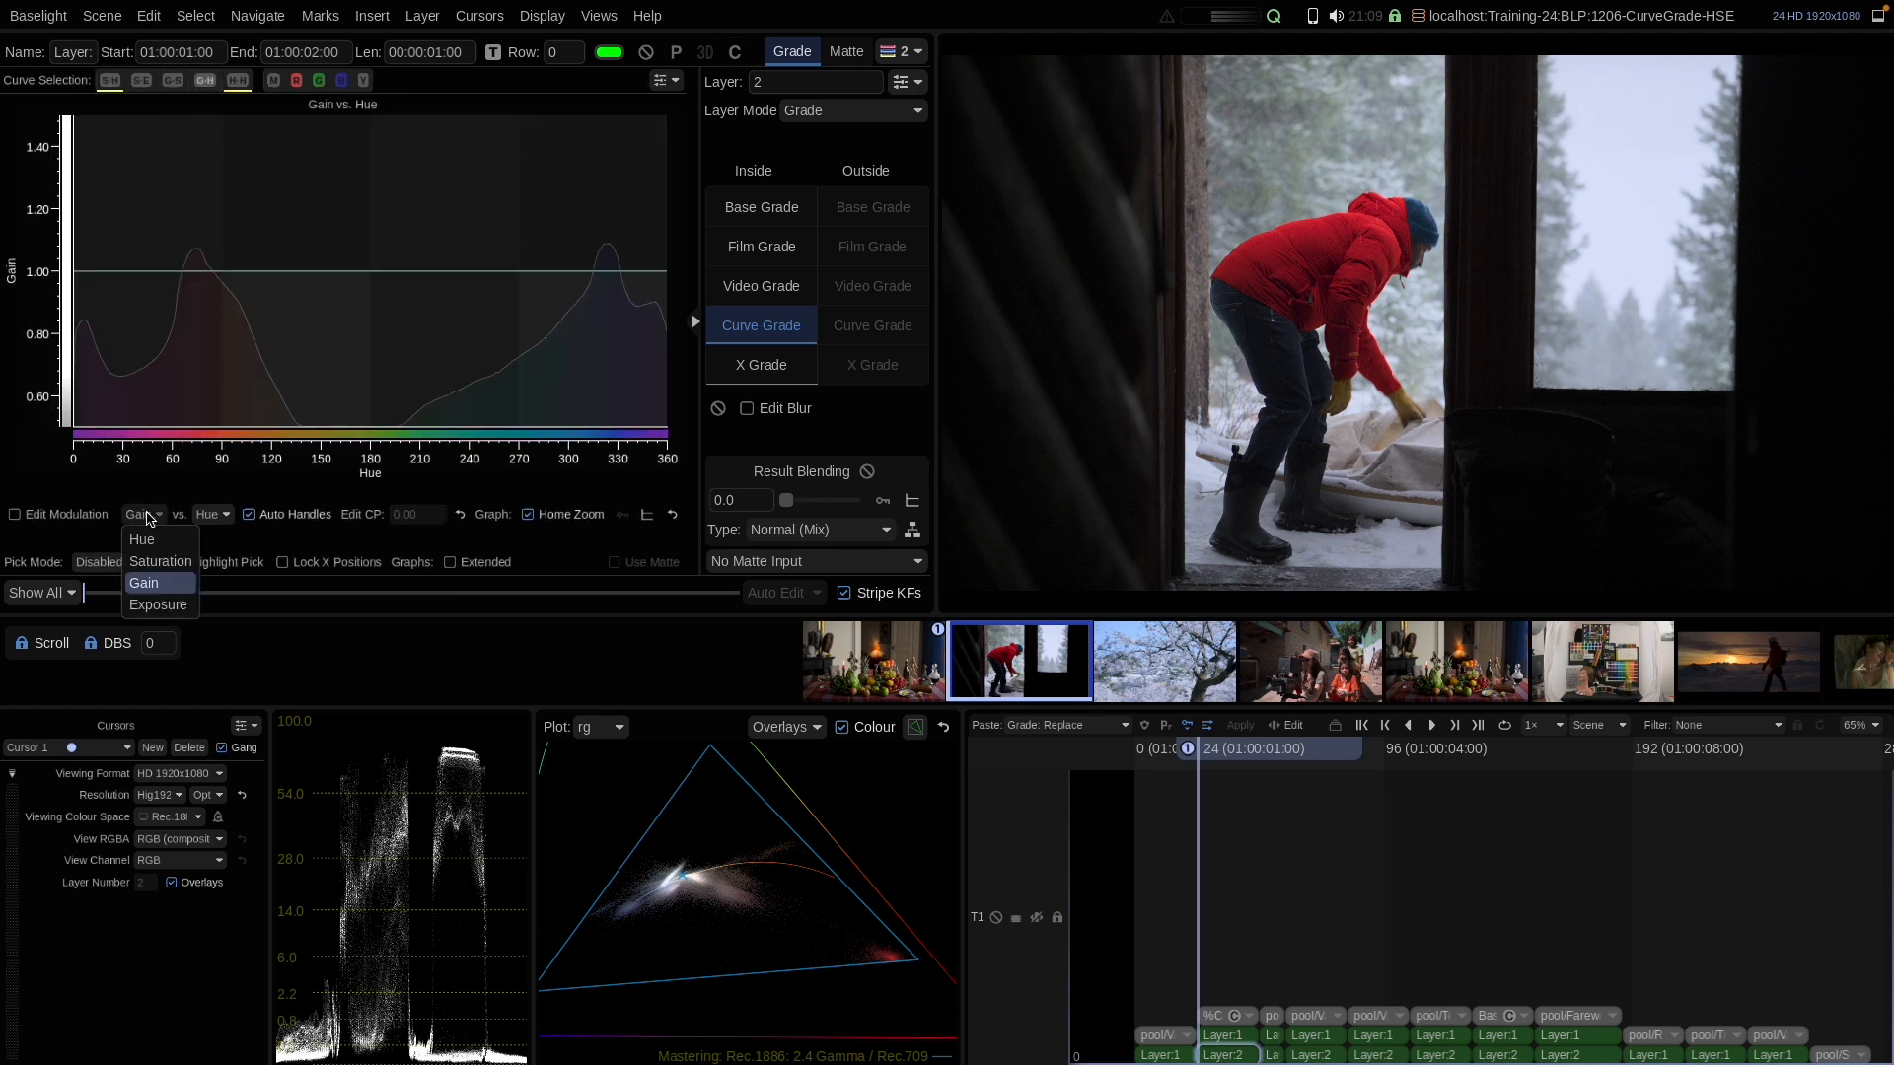
{"action": "left_click", "coordinate": [163, 586]}
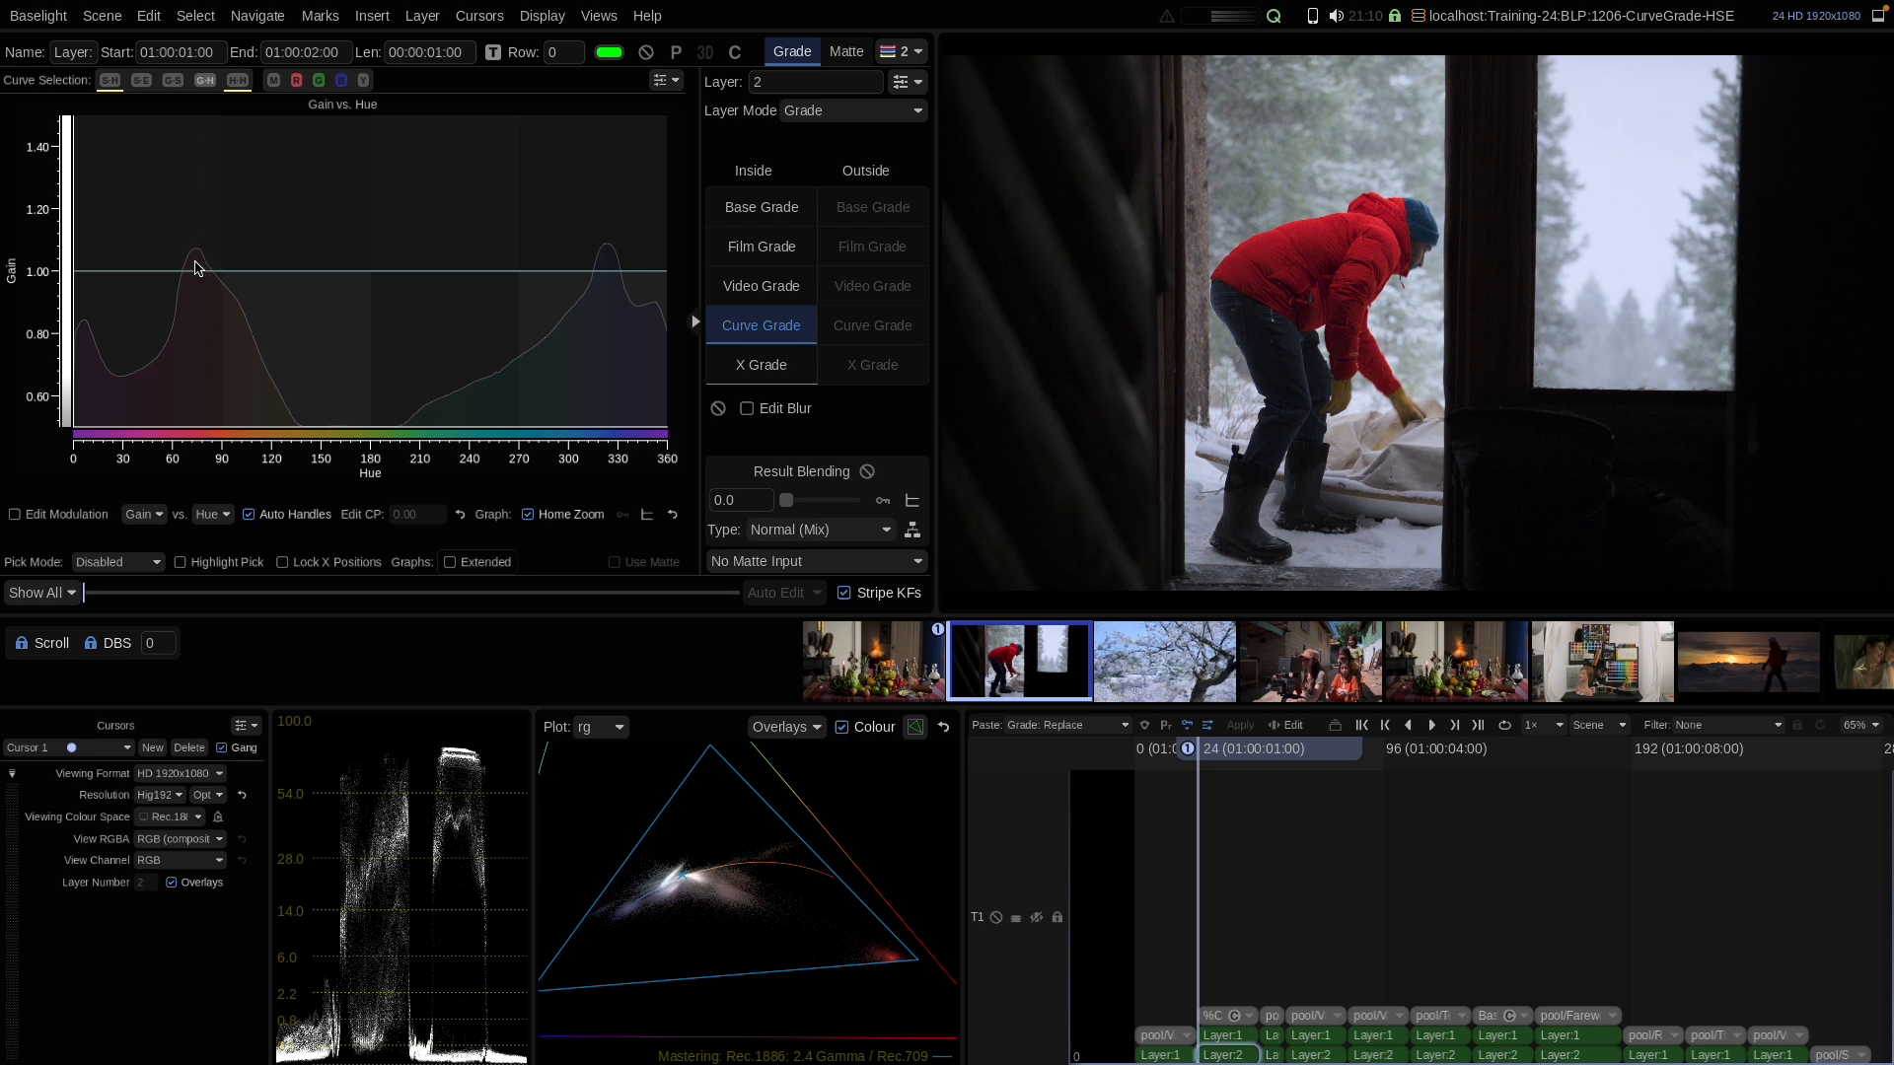
Try lowering the jacket's reds to -0.13 on the Exposure vs. Hue curve, and reset that curve
{"action": "left_click", "coordinate": [144, 513]}
{"action": "left_click", "coordinate": [168, 546]}
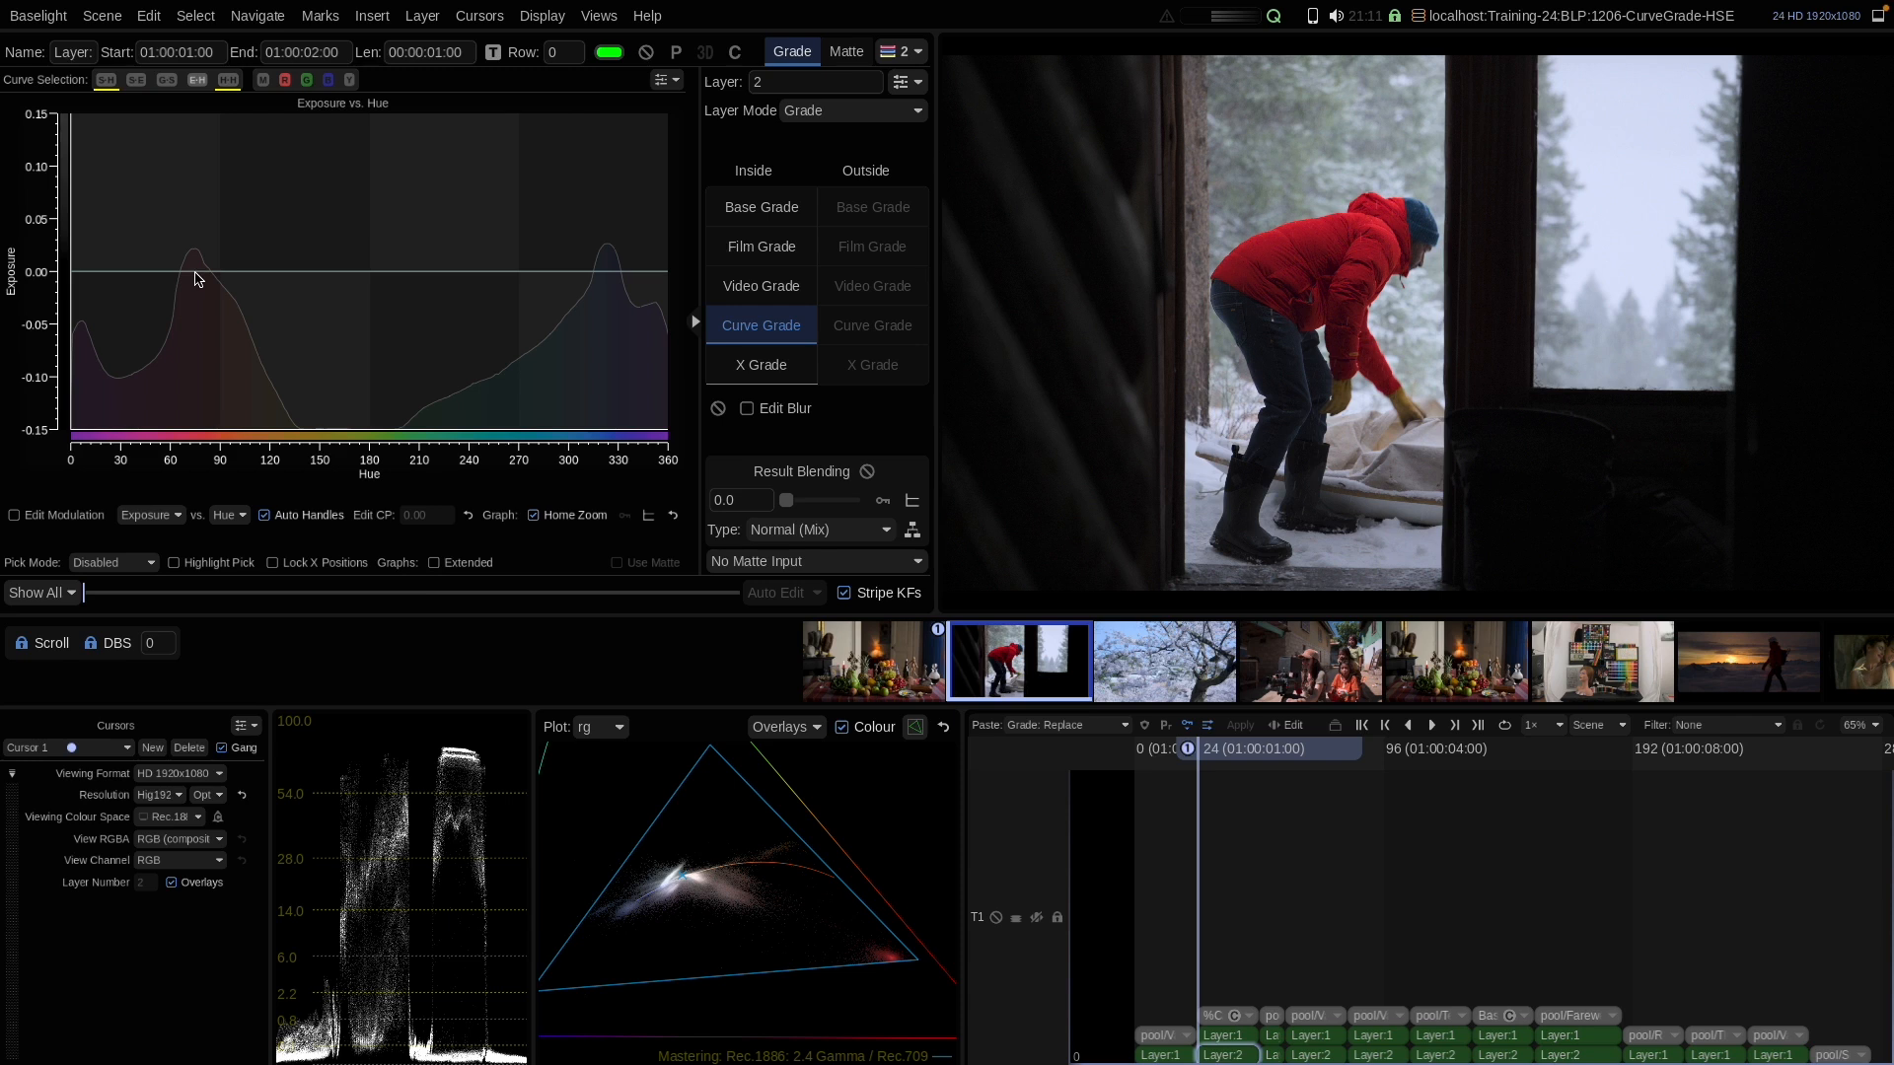
{"action": "left_click", "coordinate": [116, 272]}
{"action": "left_click_drag", "start_coordinate": [194, 280], "coordinate": [186, 393]}
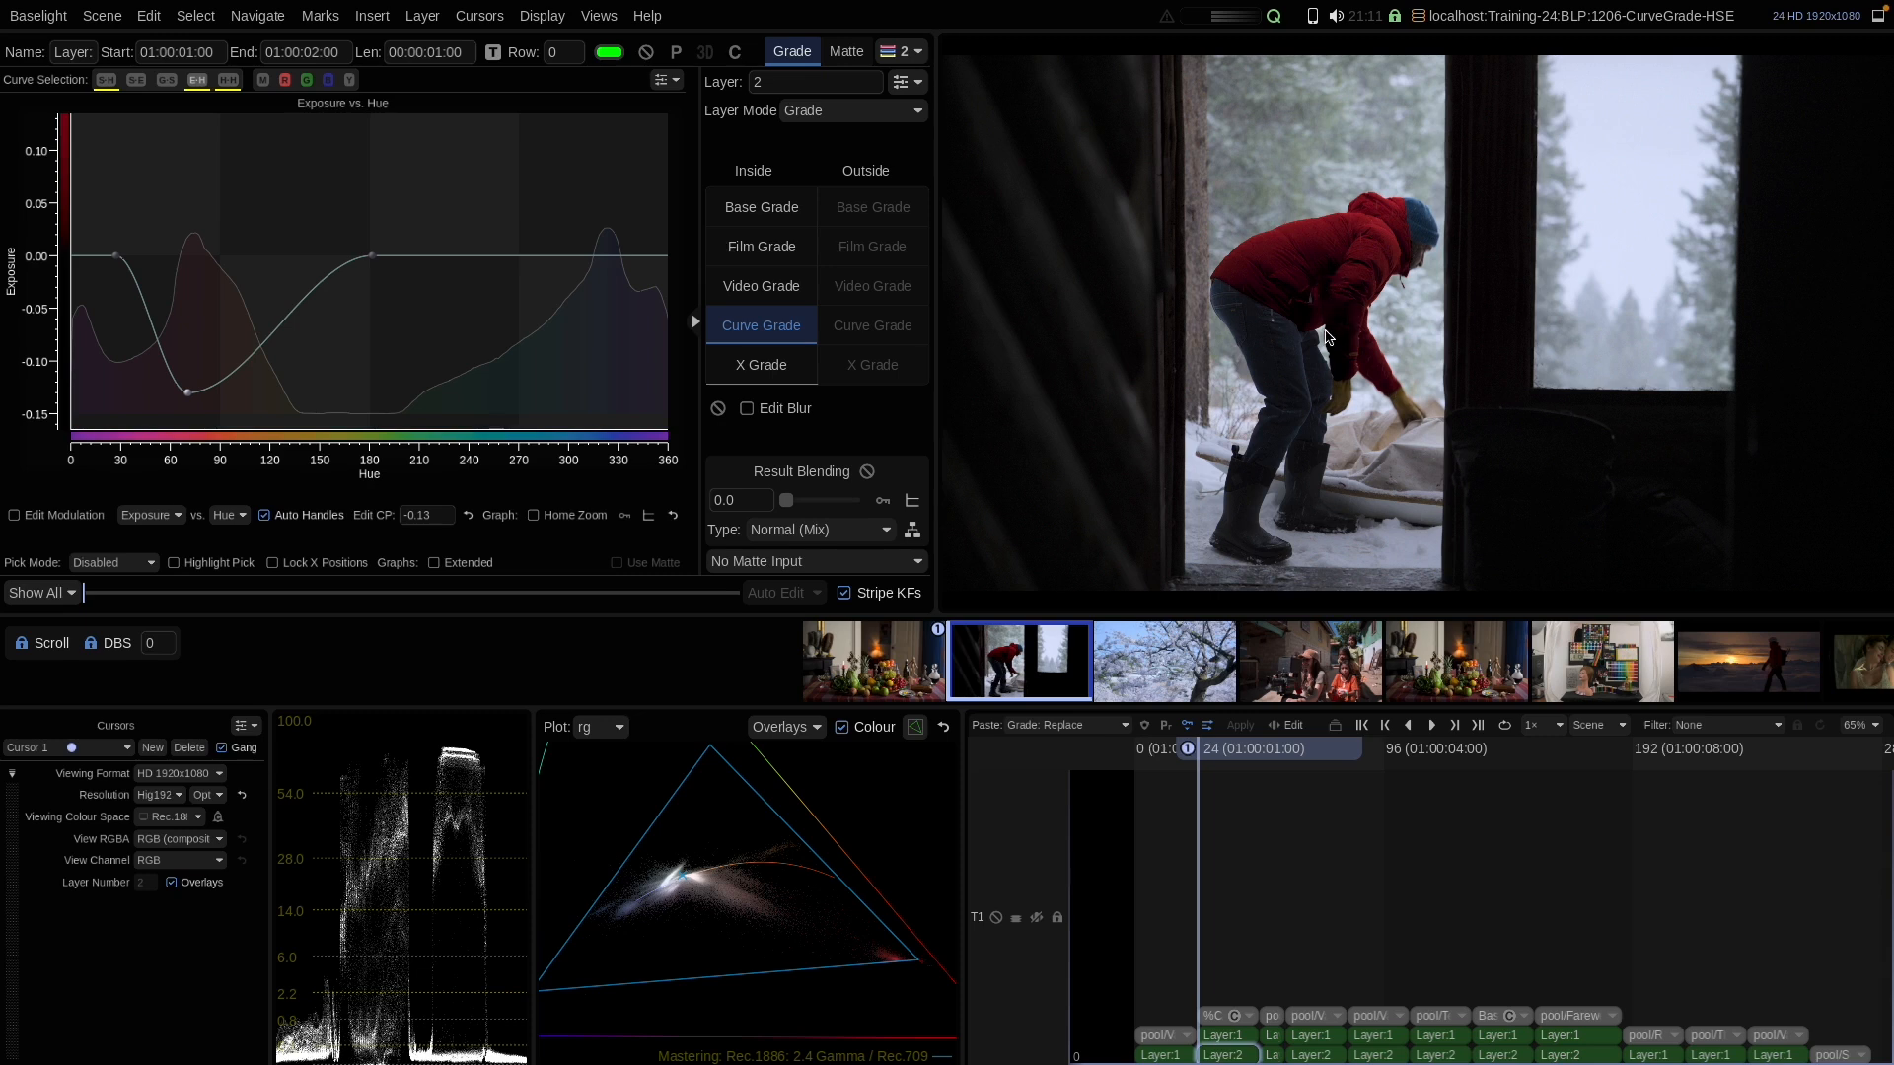
{"action": "right_click", "coordinate": [209, 281]}
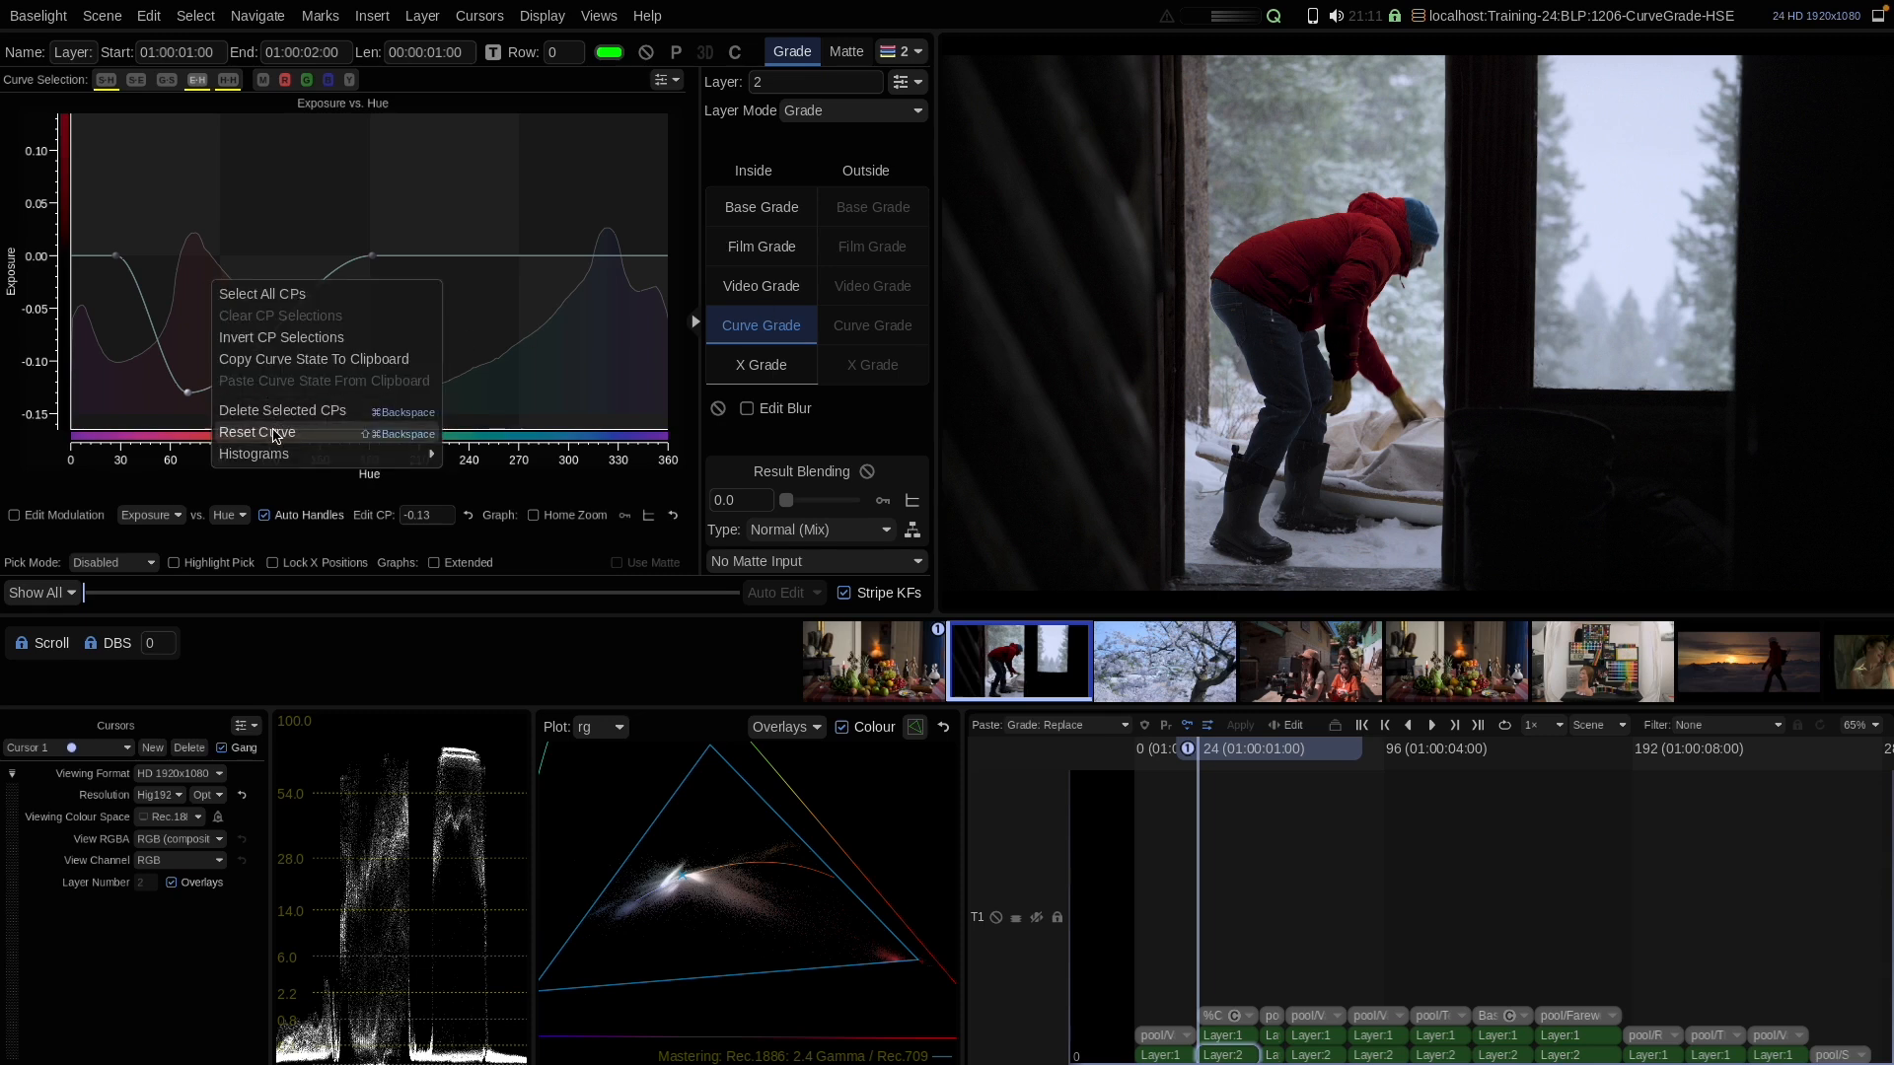
{"action": "left_click", "coordinate": [271, 425]}
Add Gain vs. Hue control points at about hues 26, 78 and 193, and lower the red one to 0.55
{"action": "left_click", "coordinate": [174, 514]}
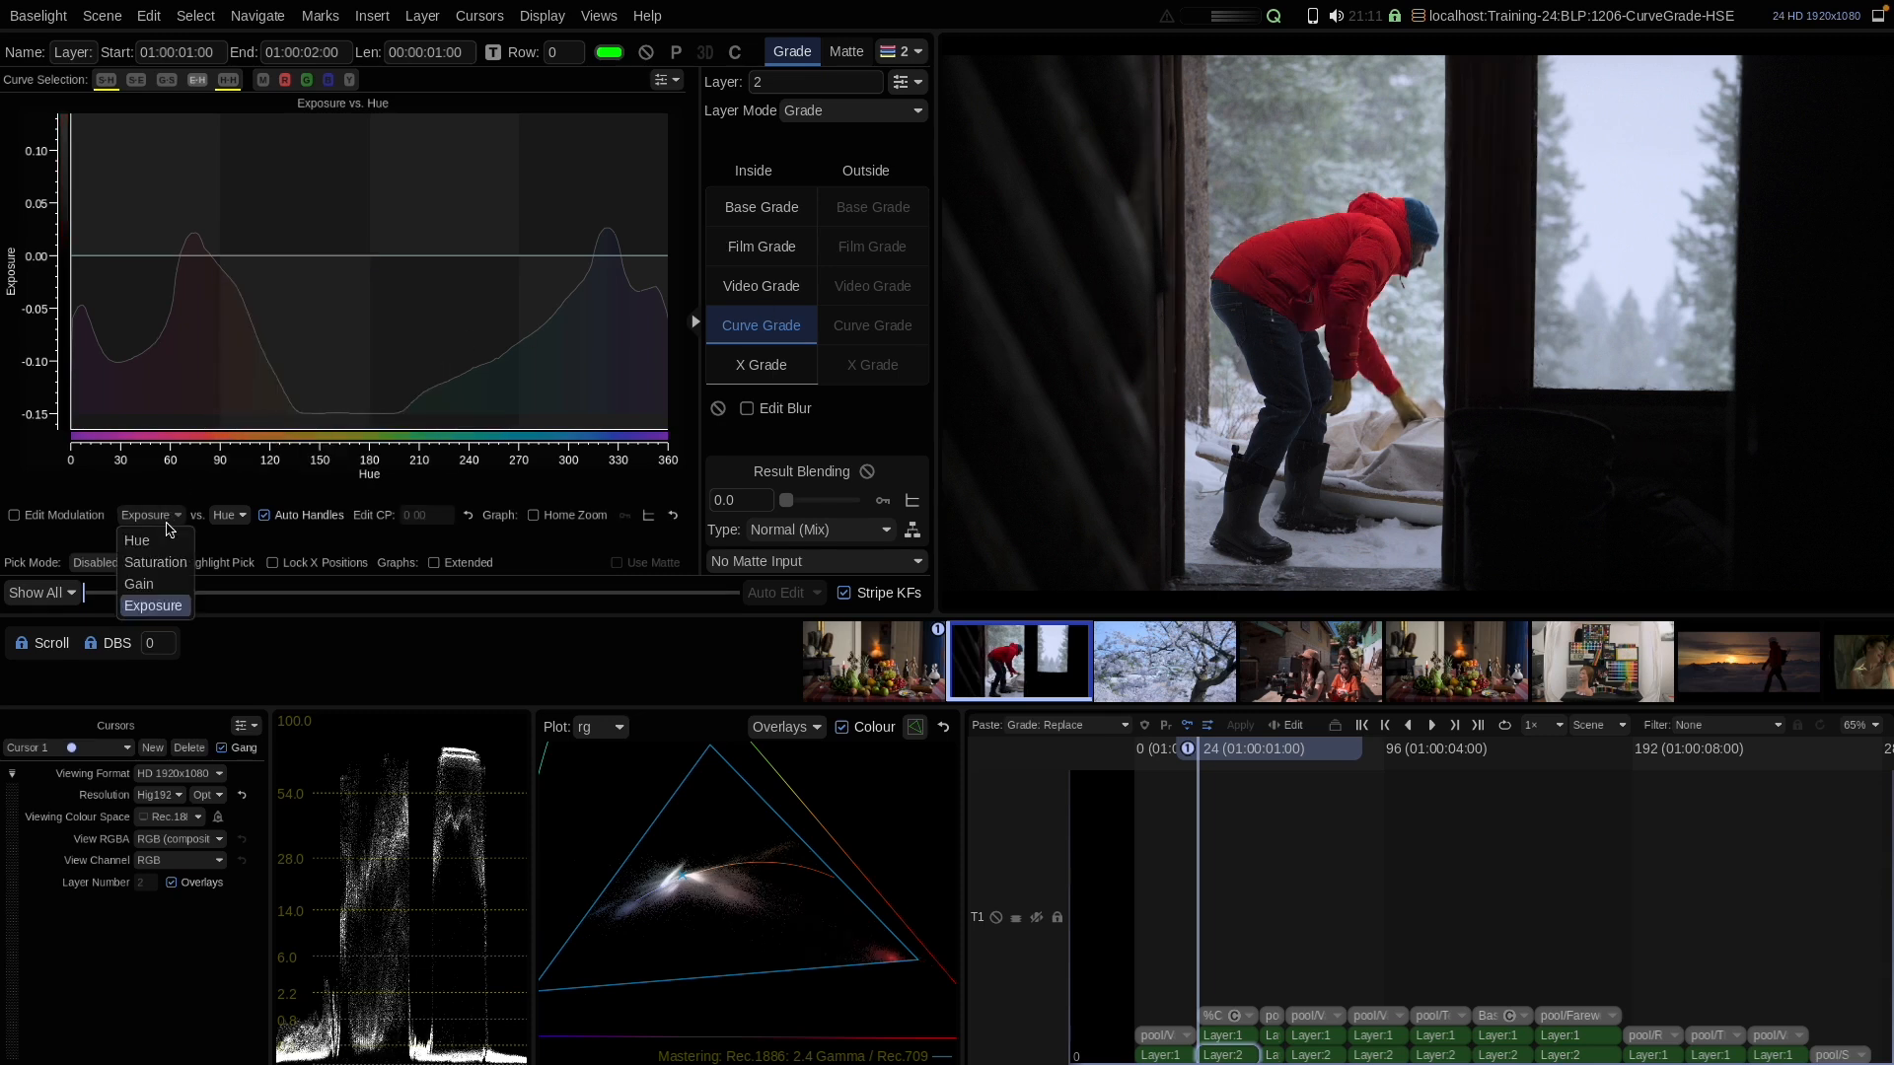
{"action": "left_click", "coordinate": [175, 590]}
{"action": "left_click", "coordinate": [119, 272]}
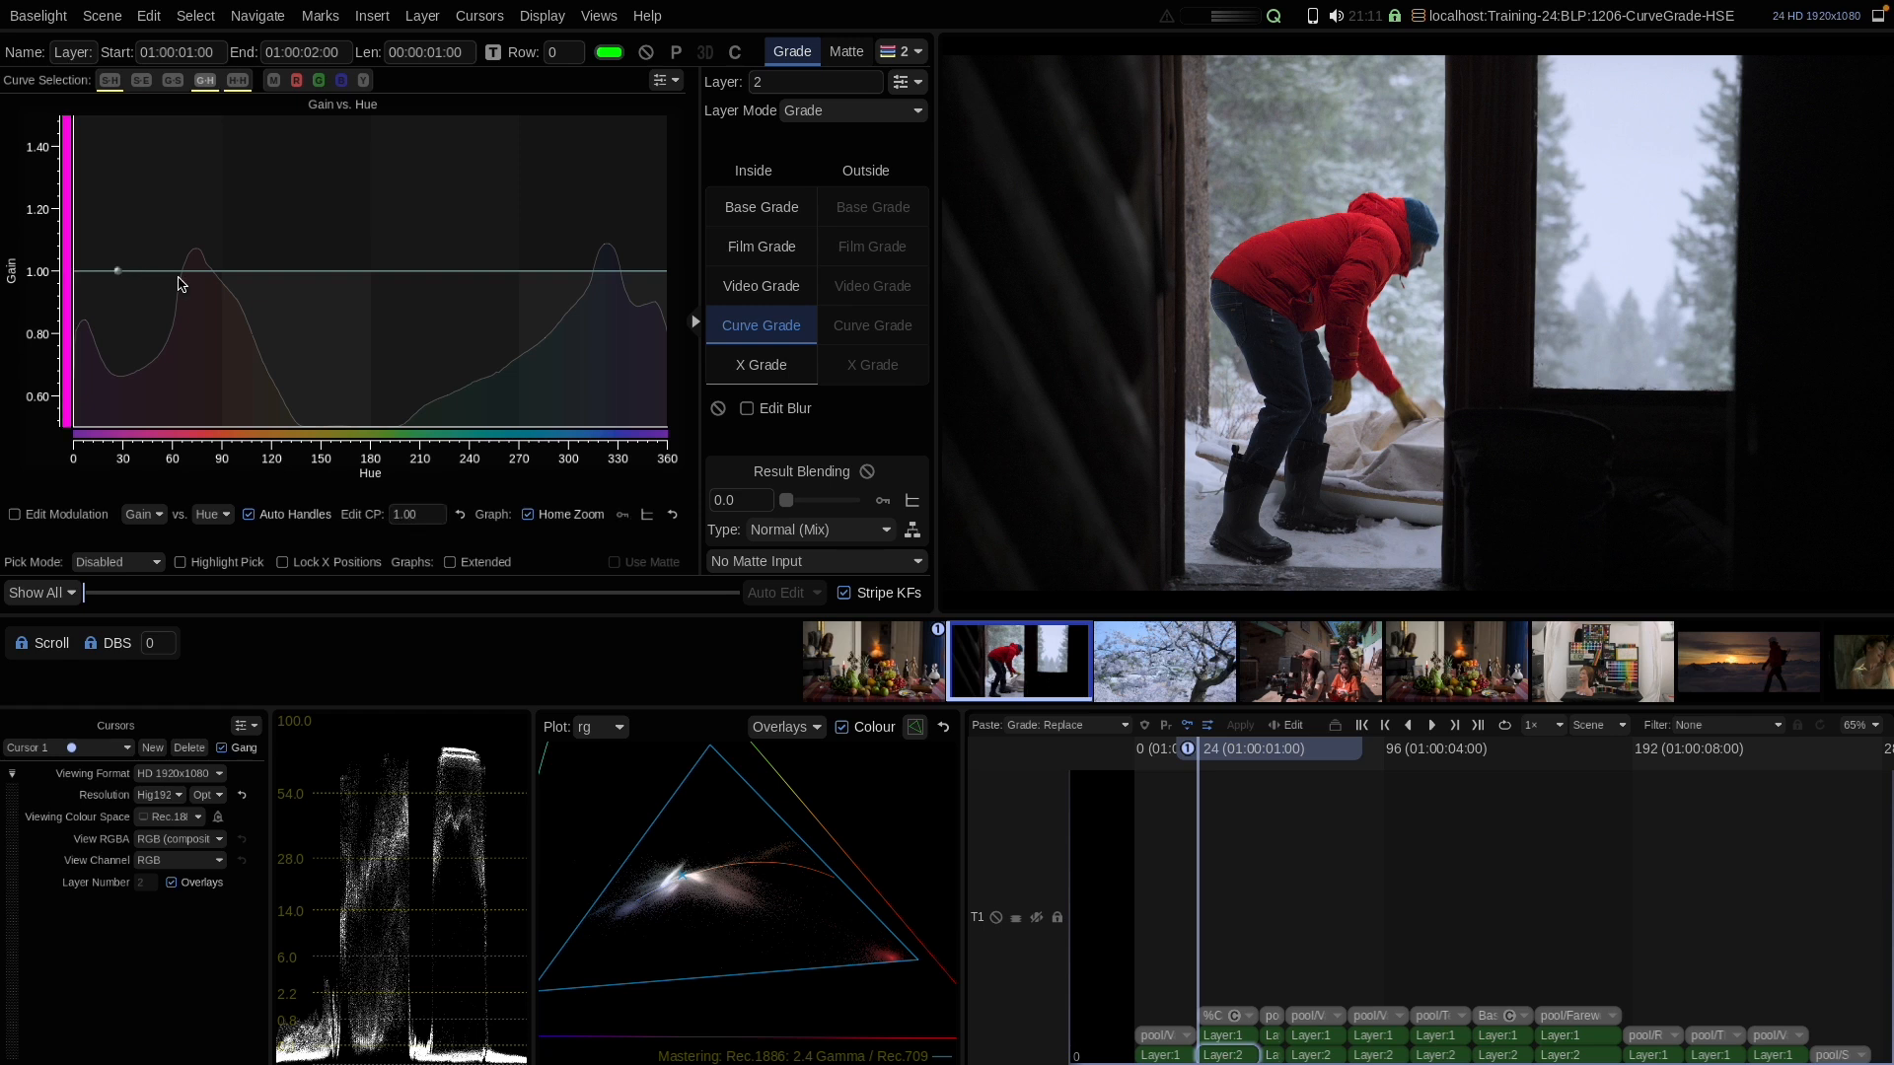
{"action": "left_click", "coordinate": [393, 271]}
{"action": "left_click", "coordinate": [195, 272]}
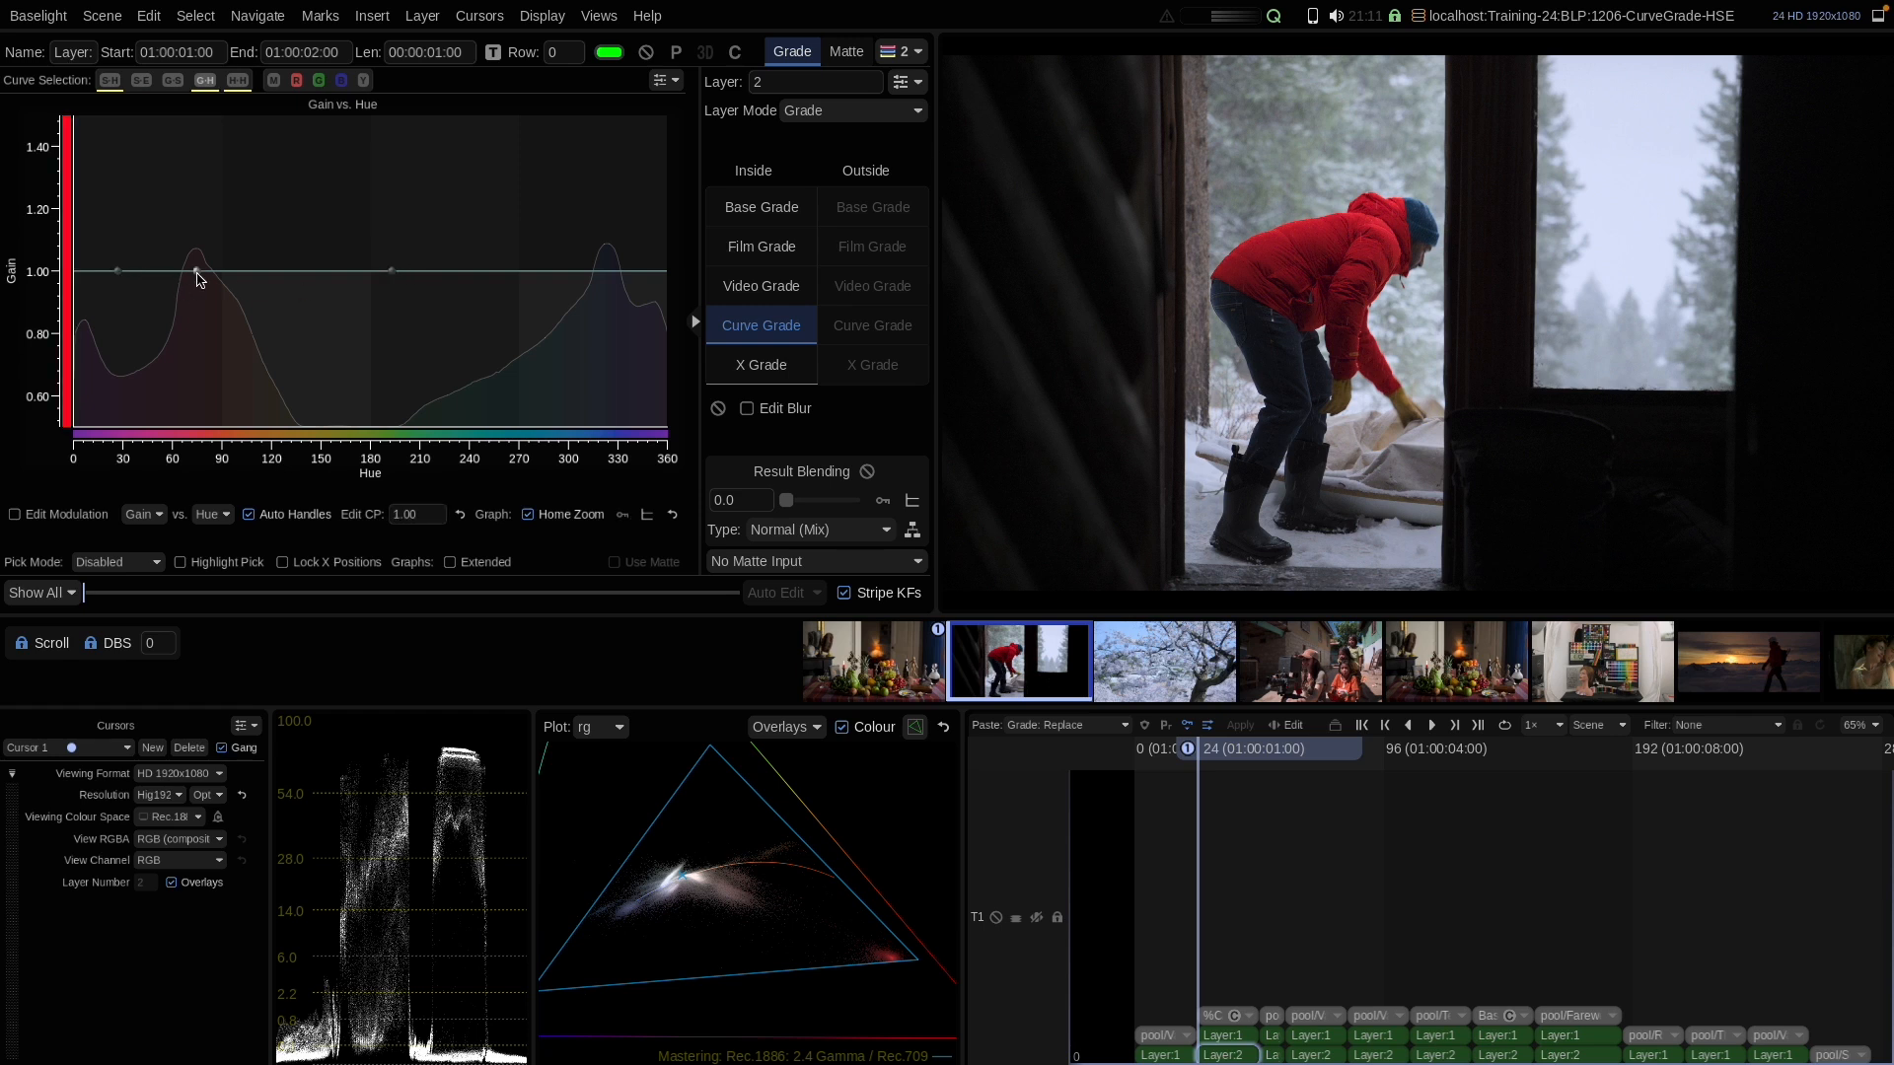
{"action": "left_click_drag", "start_coordinate": [196, 273], "coordinate": [204, 403]}
Shift the red Gain vs. Hue control point to about hue 86 and set its gain to 0.62
{"action": "left_click", "coordinate": [153, 514]}
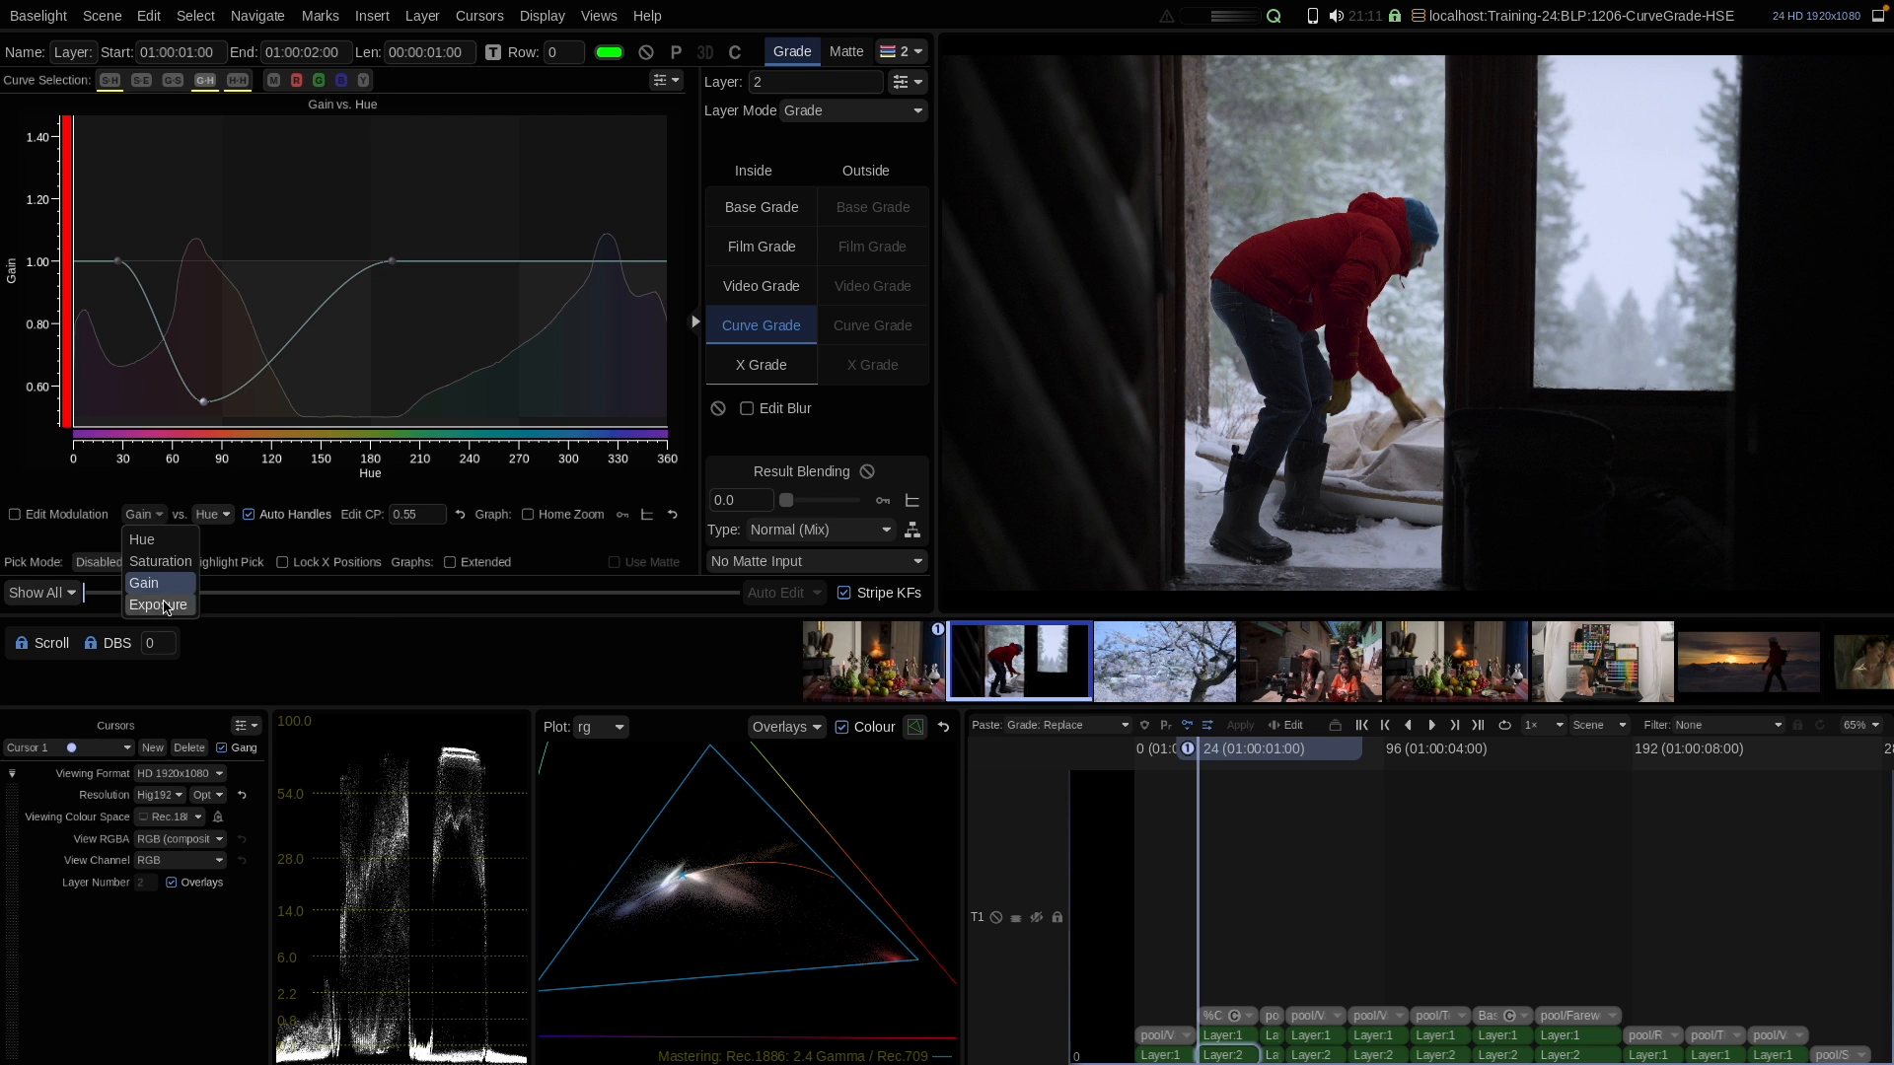
{"action": "left_click", "coordinate": [149, 517]}
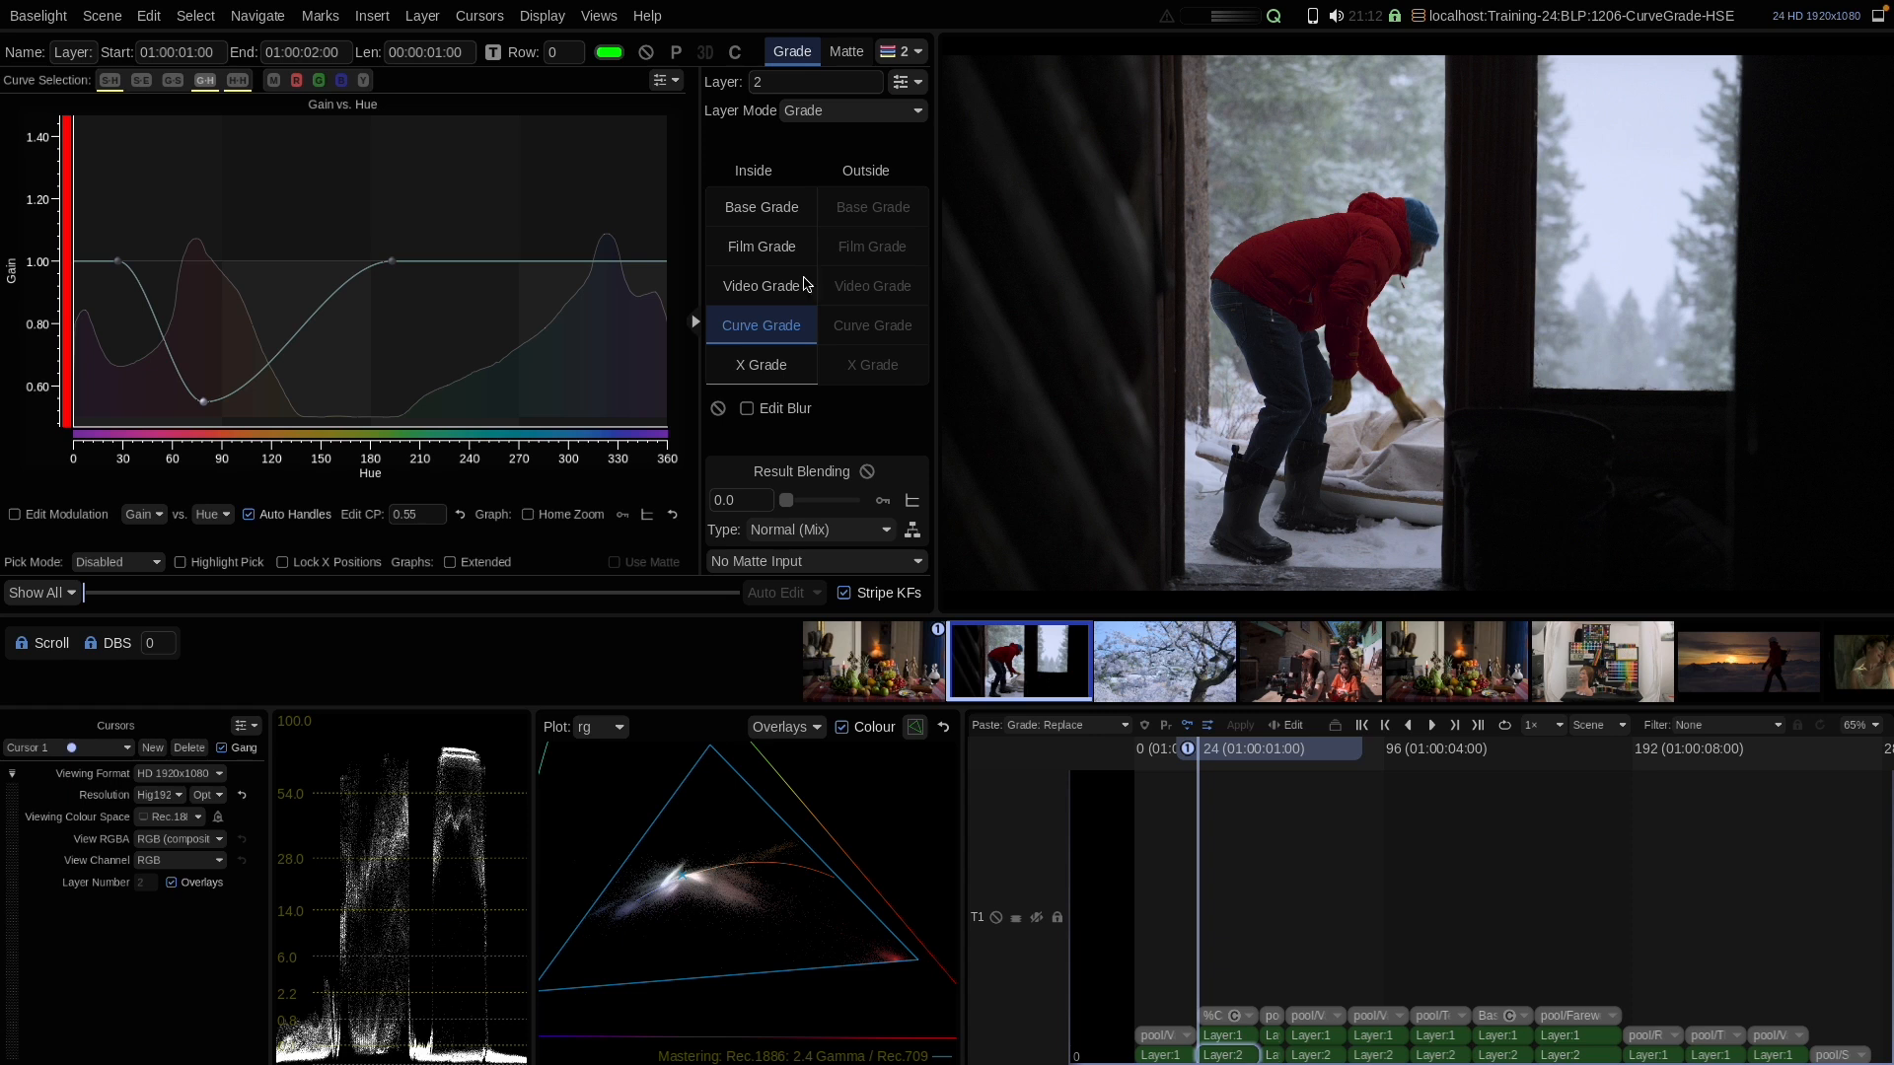
{"action": "mouse_move", "coordinate": [203, 402]}
{"action": "left_mouse_down"}
{"action": "mouse_move", "coordinate": [211, 321]}
{"action": "mouse_move", "coordinate": [216, 383]}
{"action": "left_mouse_up"}
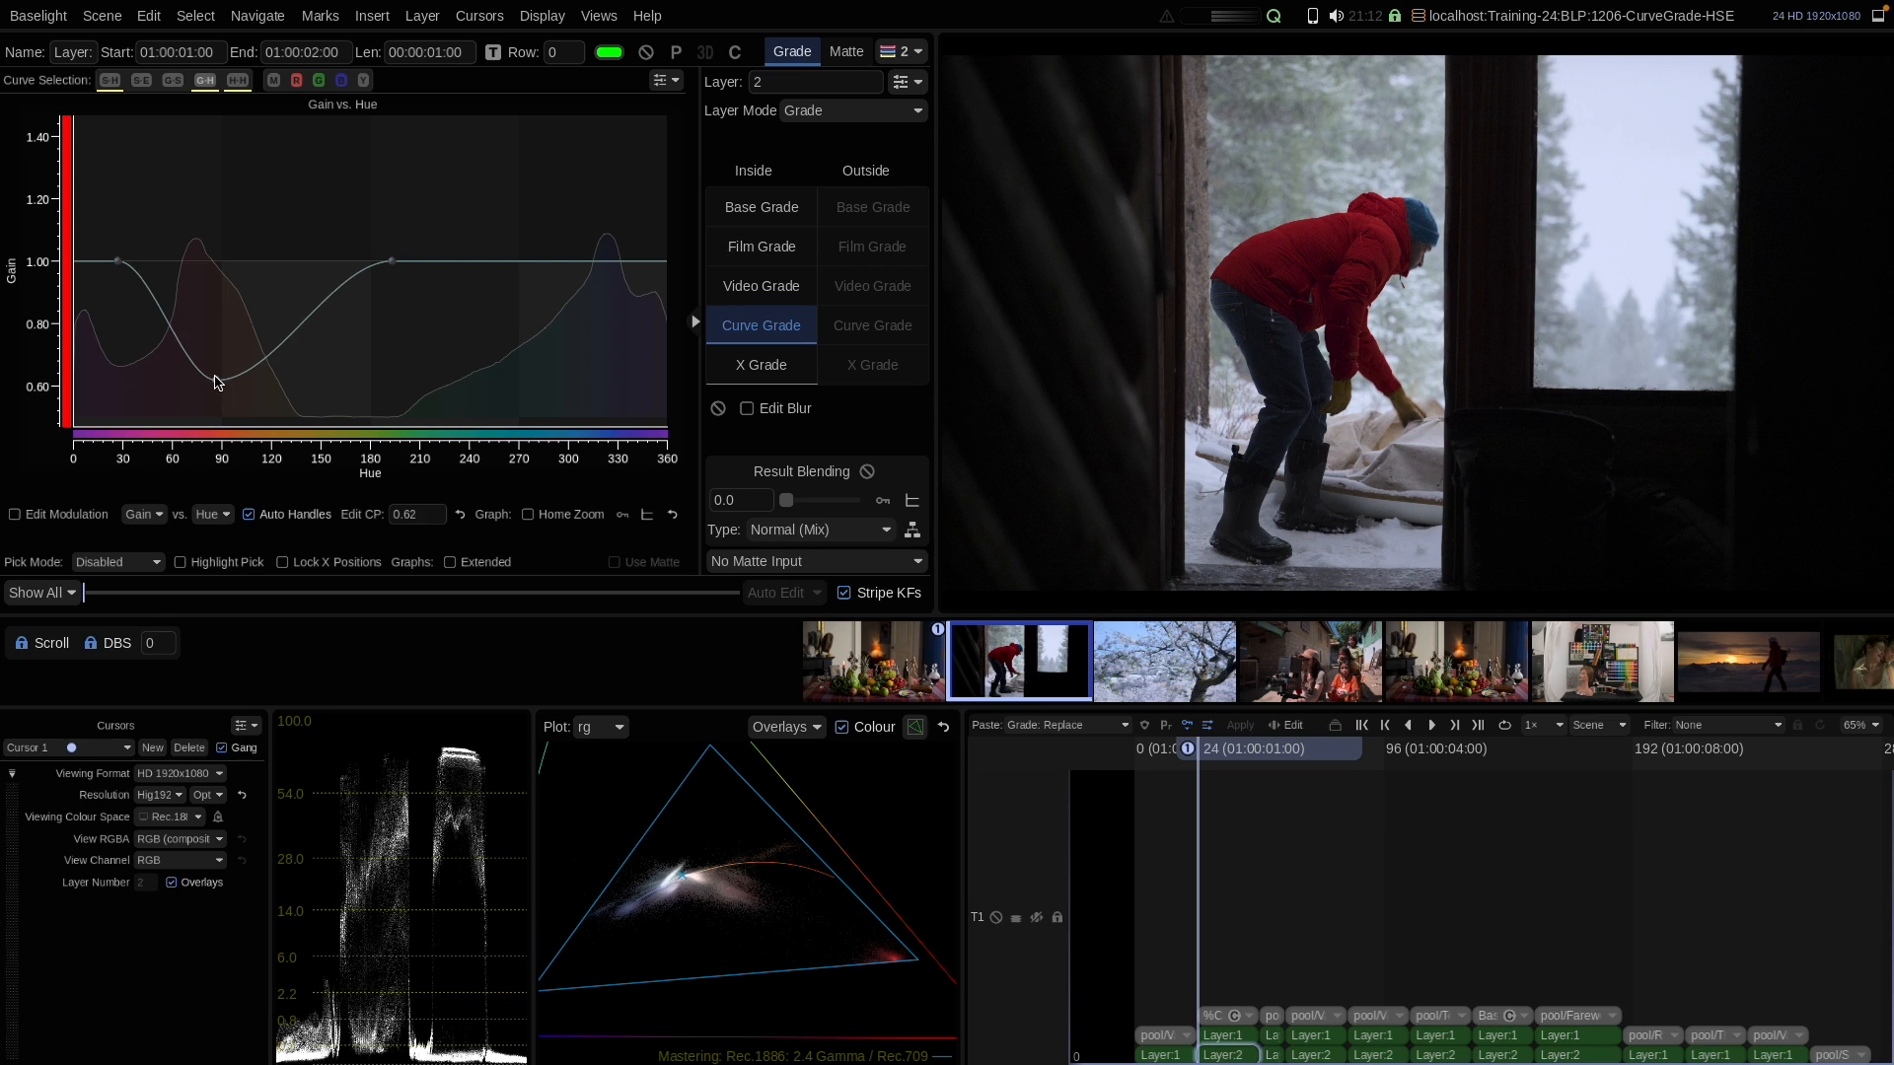
{"action": "key", "text": "Up"}
{"action": "key", "text": "Down"}
{"action": "key", "text": "Up"}
{"action": "key", "text": "Down"}
Compare the Exposure vs. Hue curve with the Gain vs. Hue curve for the jacket shot
{"action": "left_click", "coordinate": [144, 514]}
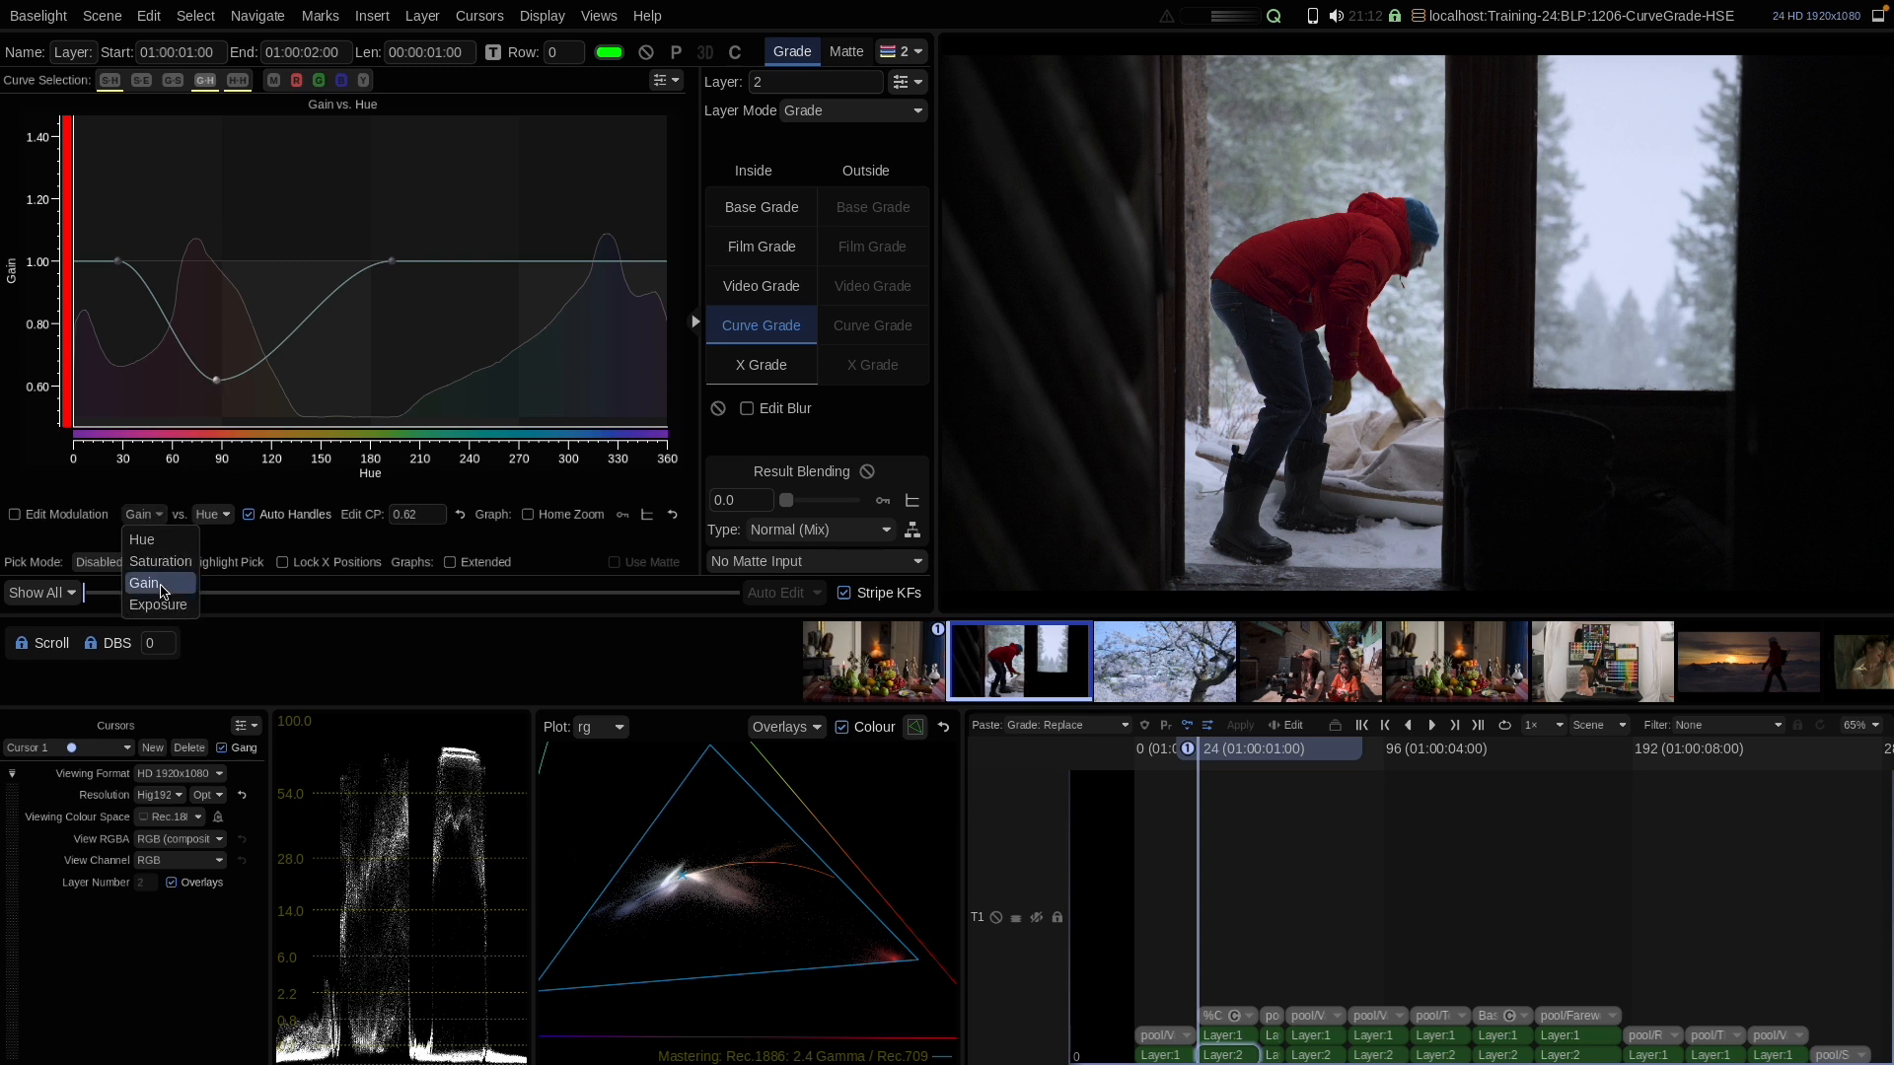
{"action": "left_click", "coordinate": [157, 605]}
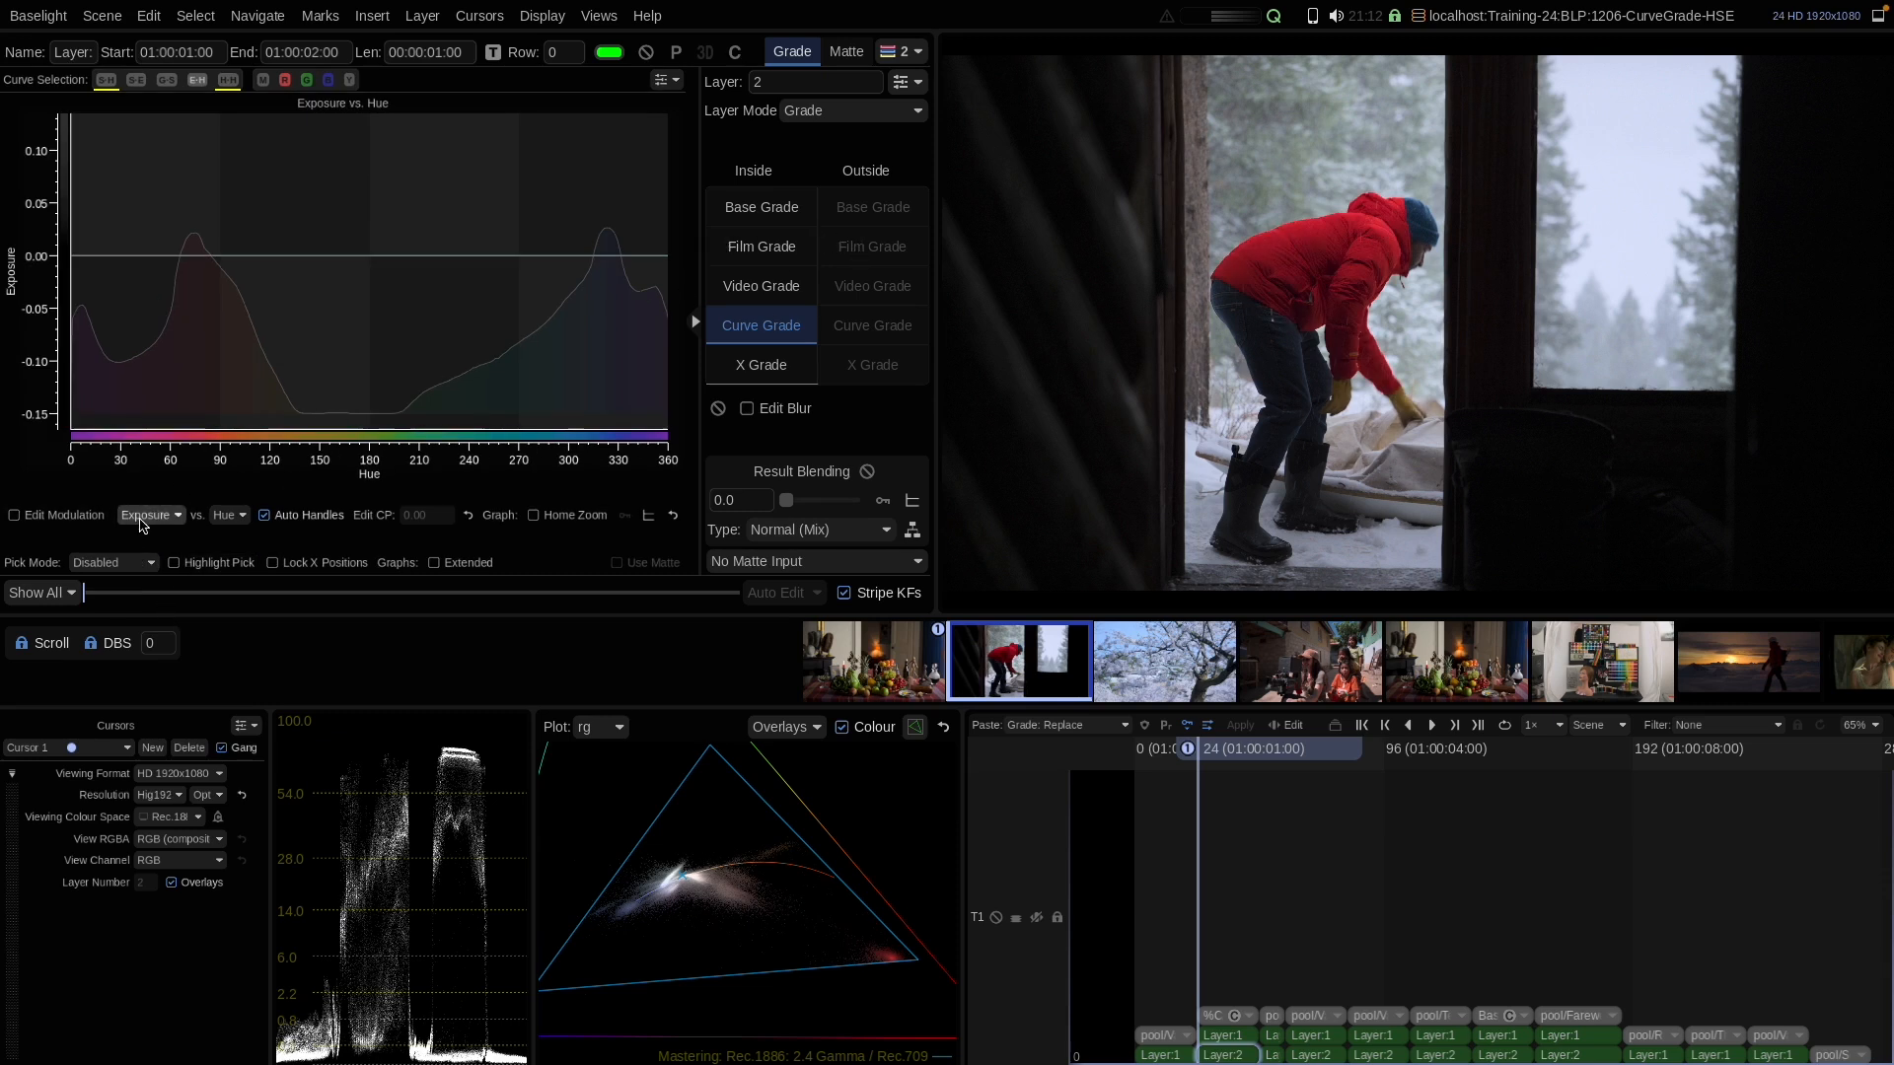
{"action": "left_click", "coordinate": [150, 517]}
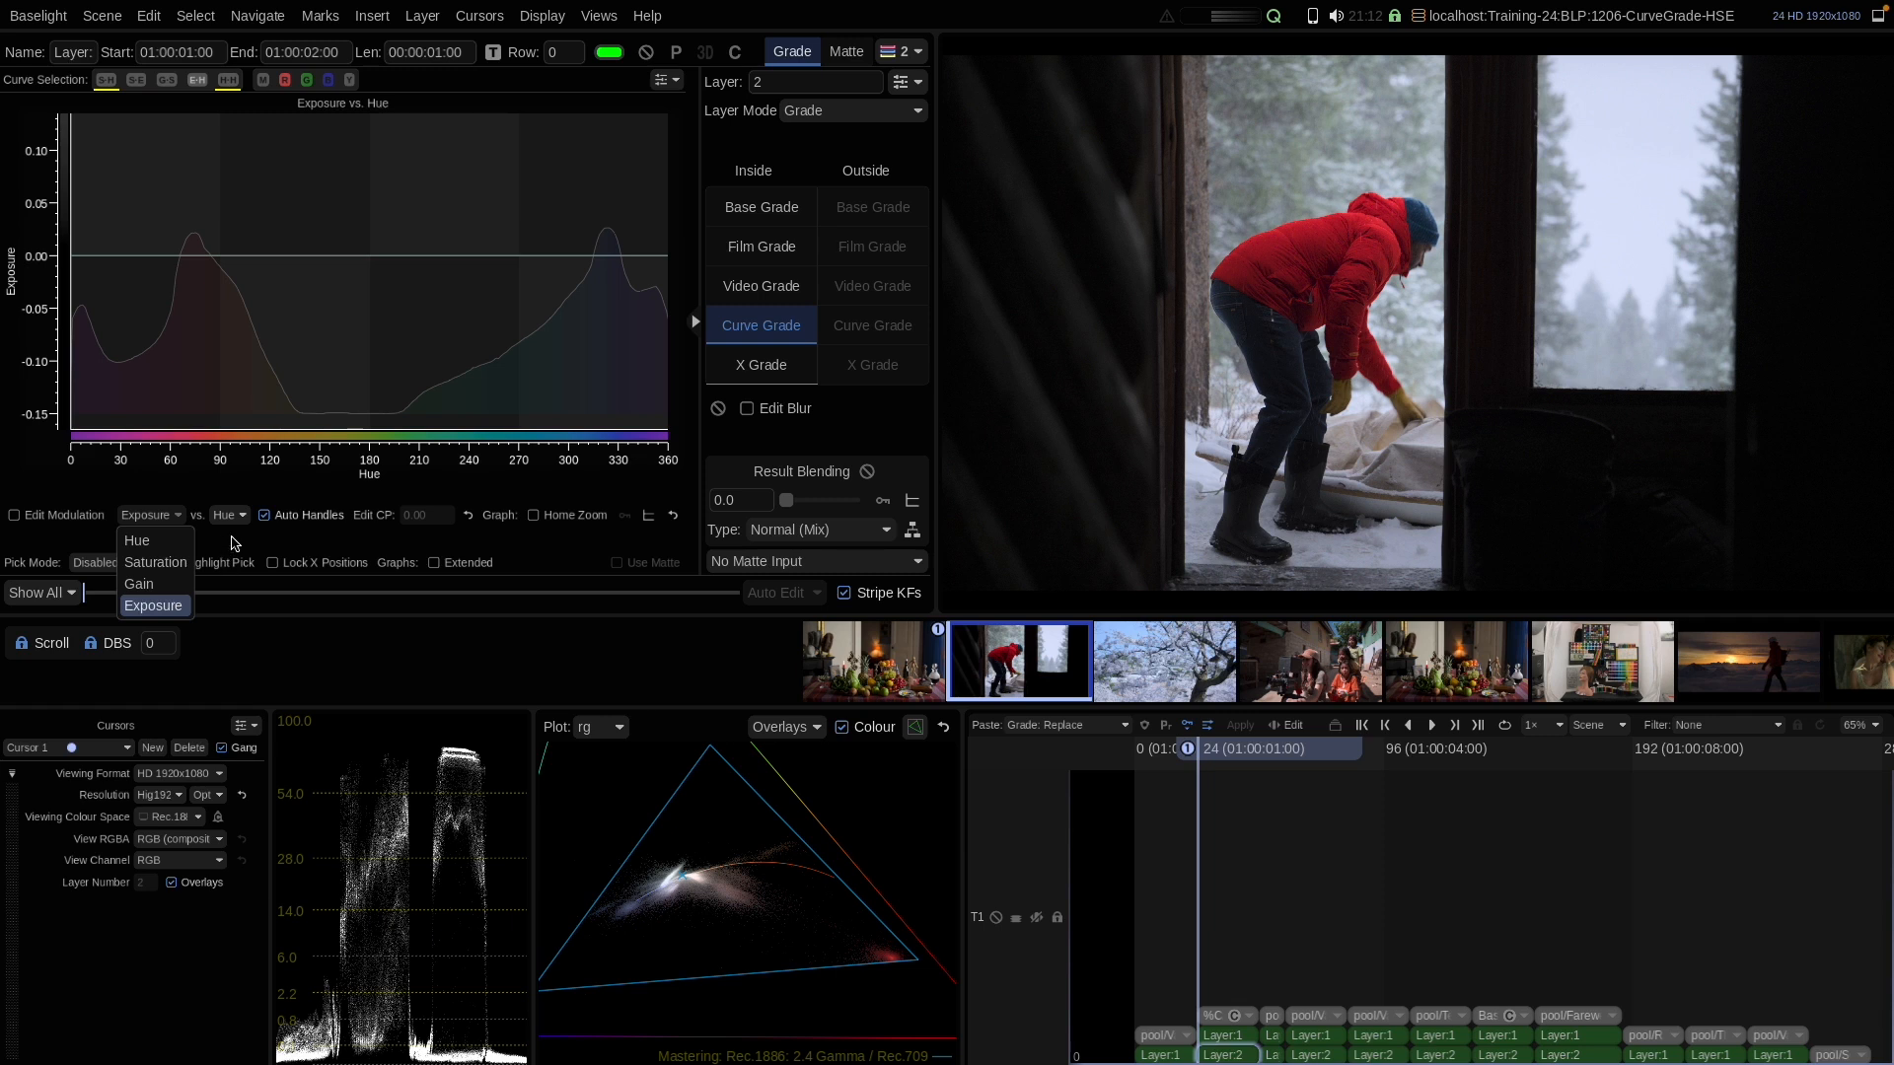
{"action": "left_click", "coordinate": [235, 543]}
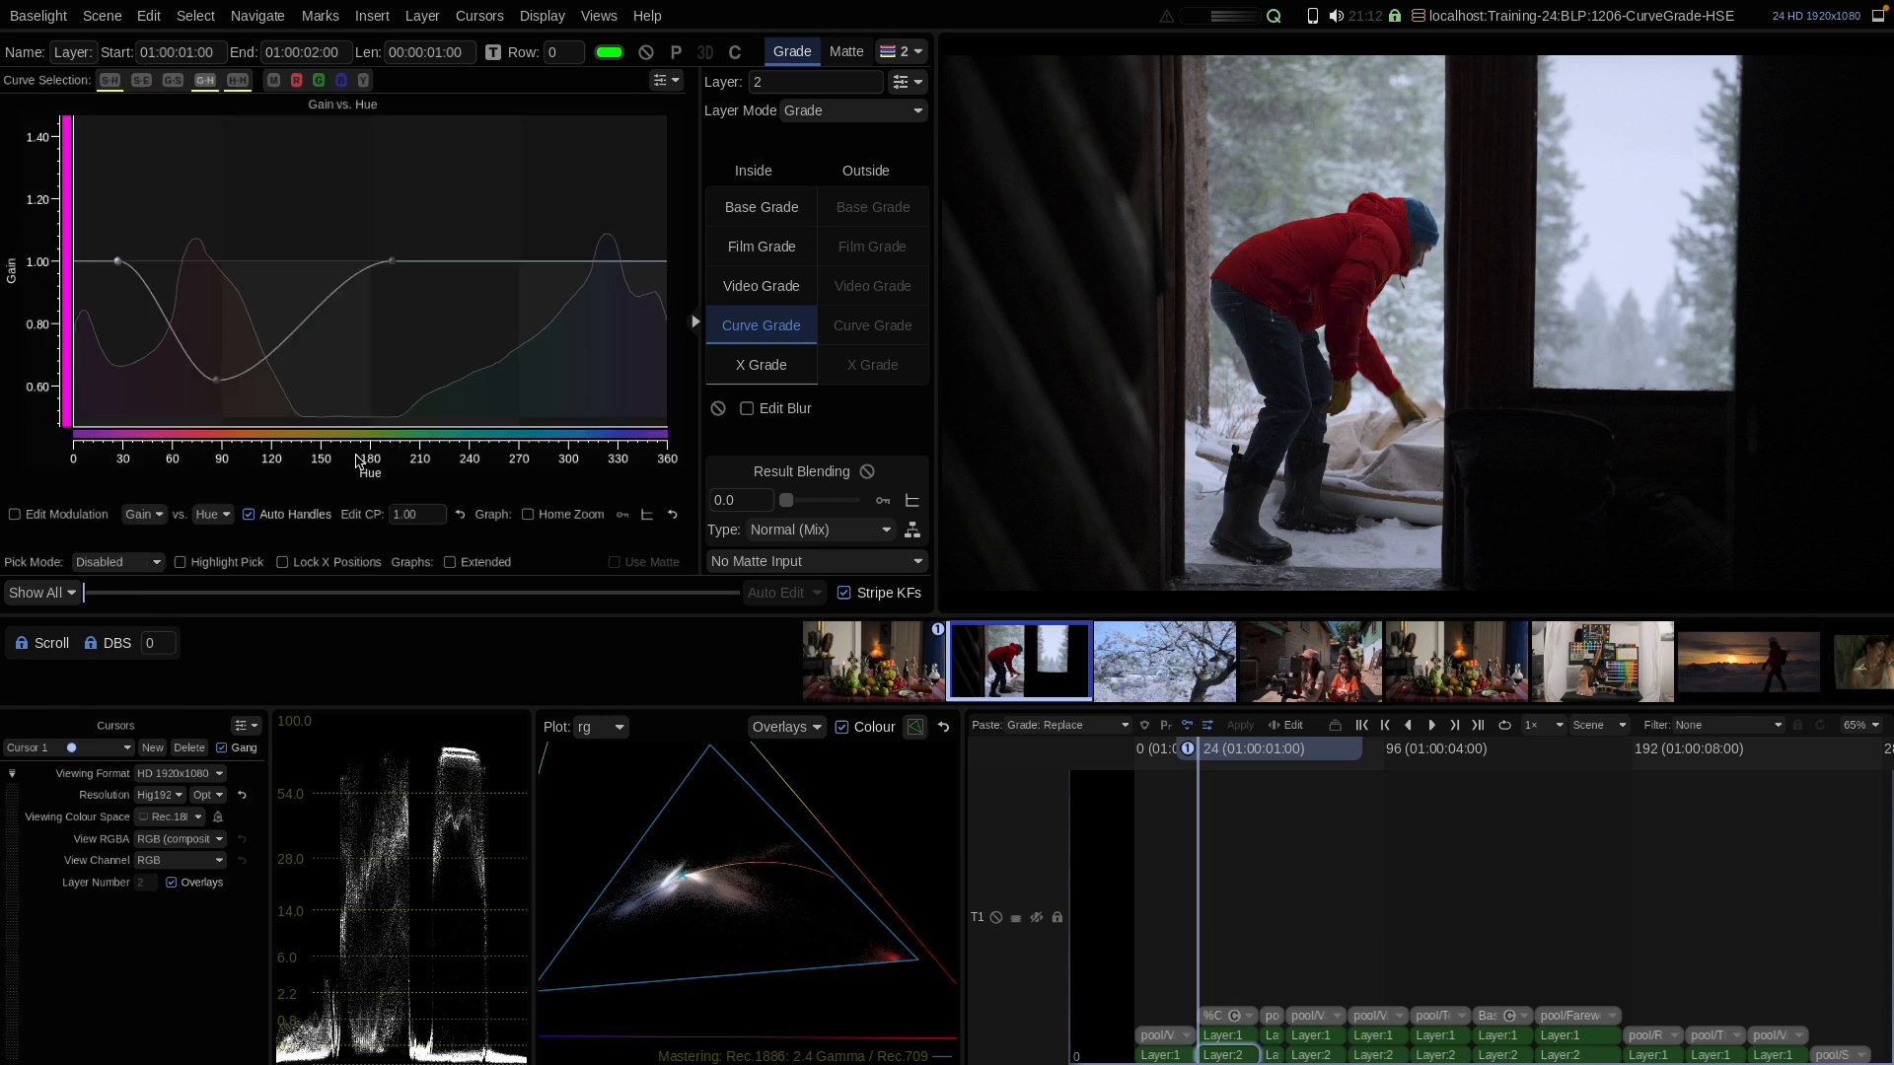
Go to the cherry blossom shot and highlight the blue sky's hue range on the Saturation vs. Hue curve
{"action": "key", "text": "Page_Down"}
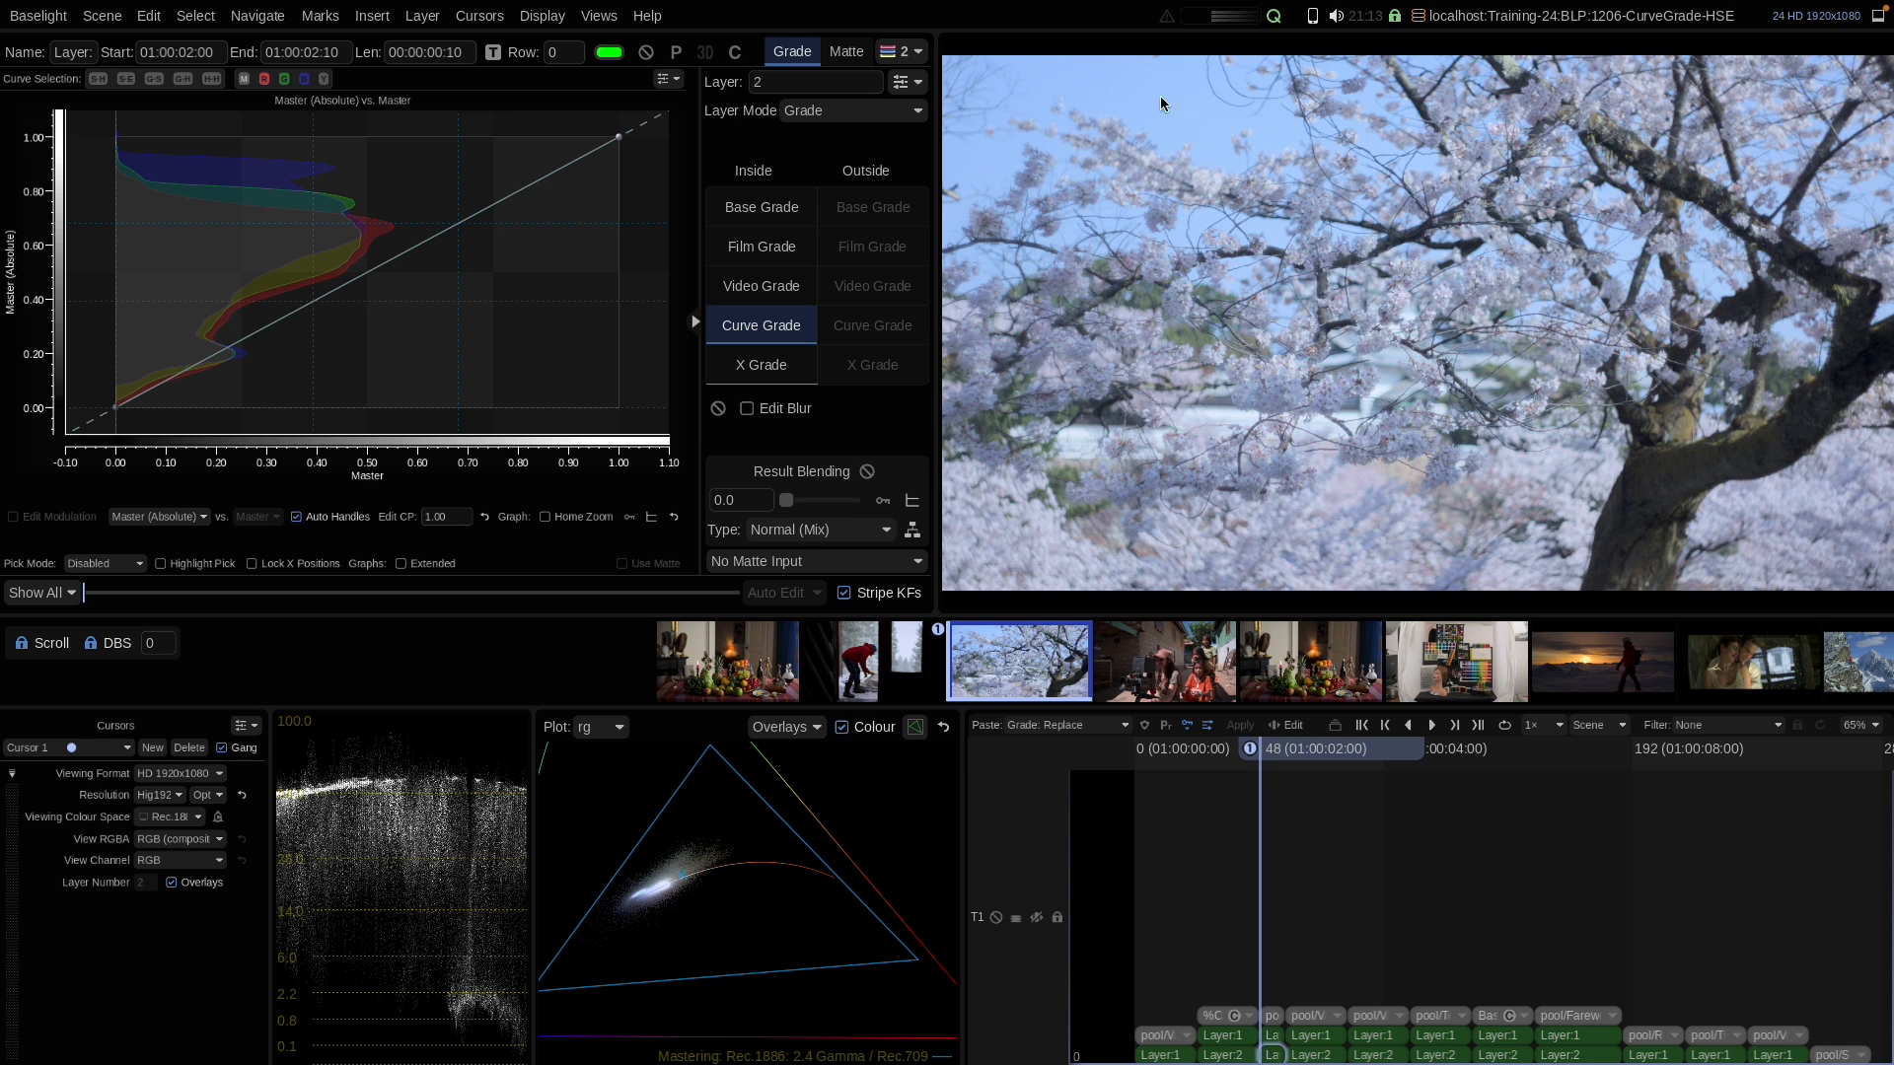
{"action": "left_click", "coordinate": [98, 79]}
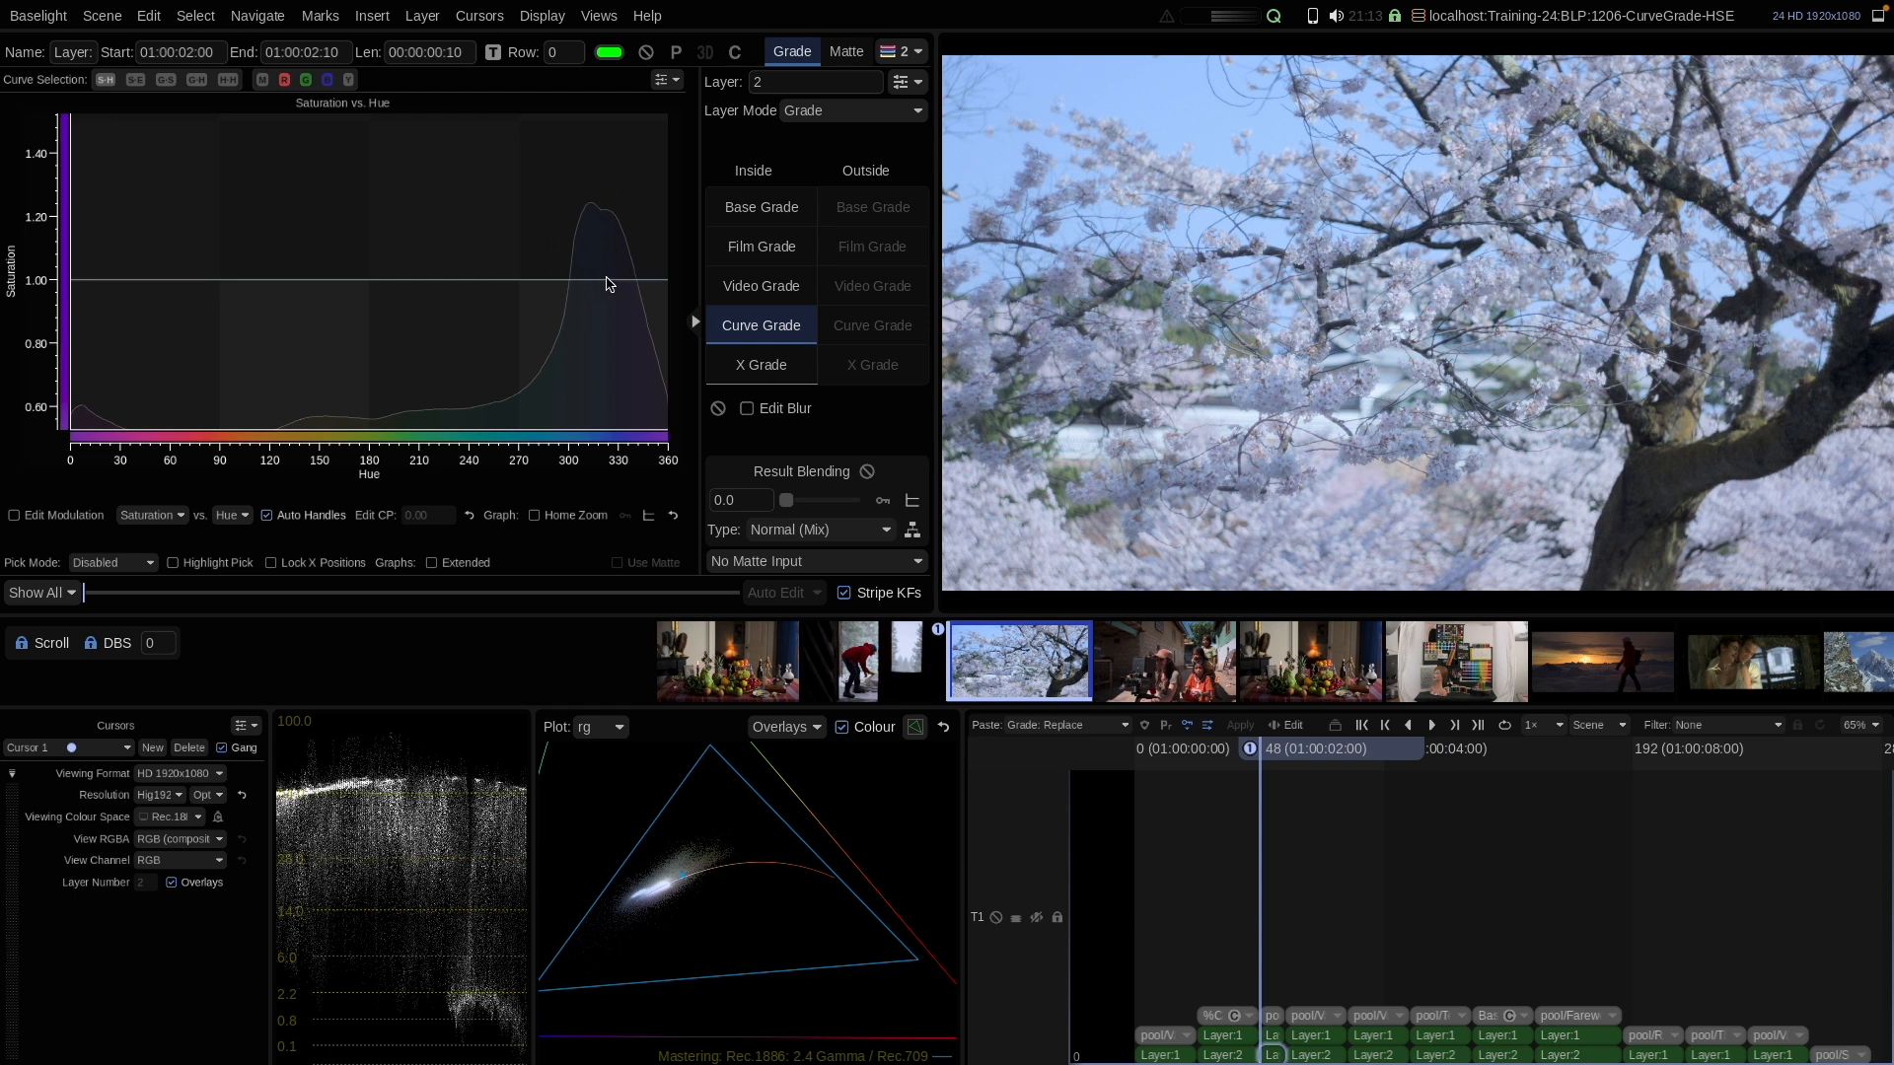
{"action": "left_click", "coordinate": [173, 563]}
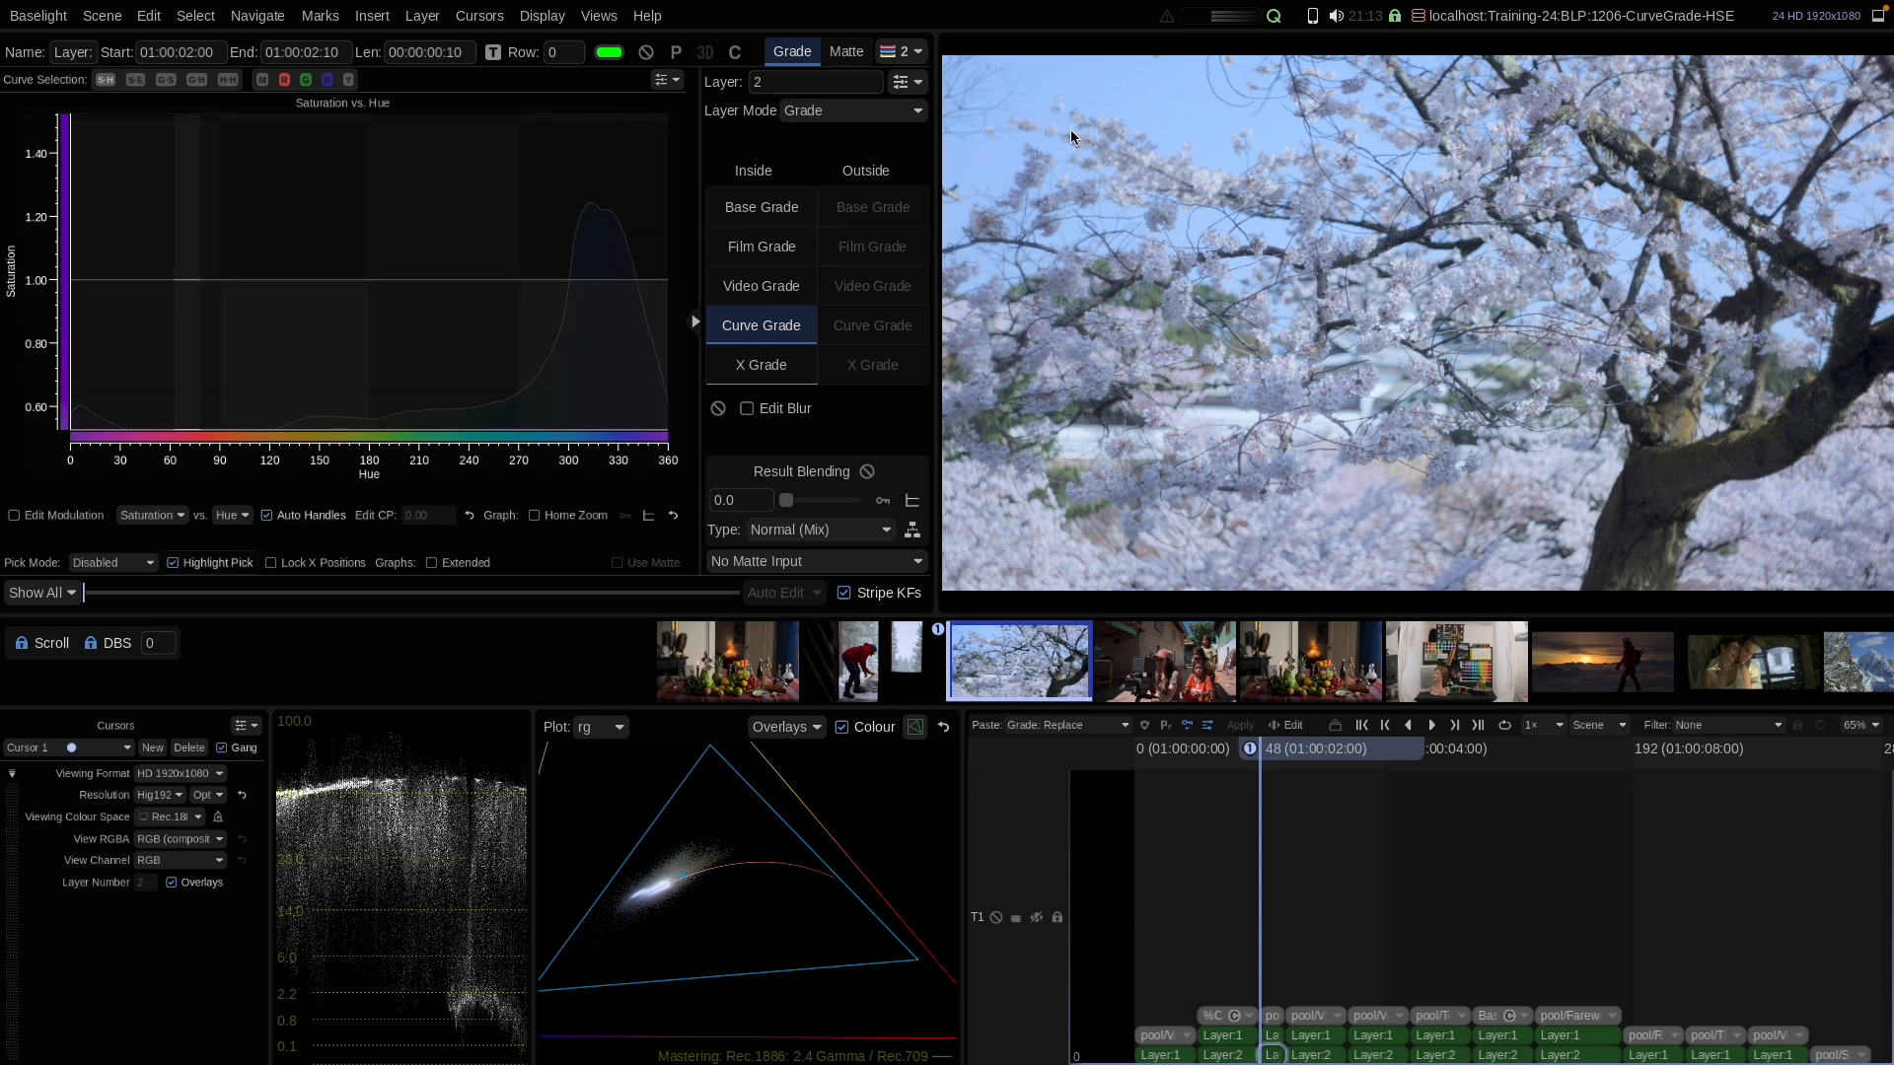
{"action": "left_click_drag", "start_coordinate": [1117, 65], "coordinate": [1160, 93]}
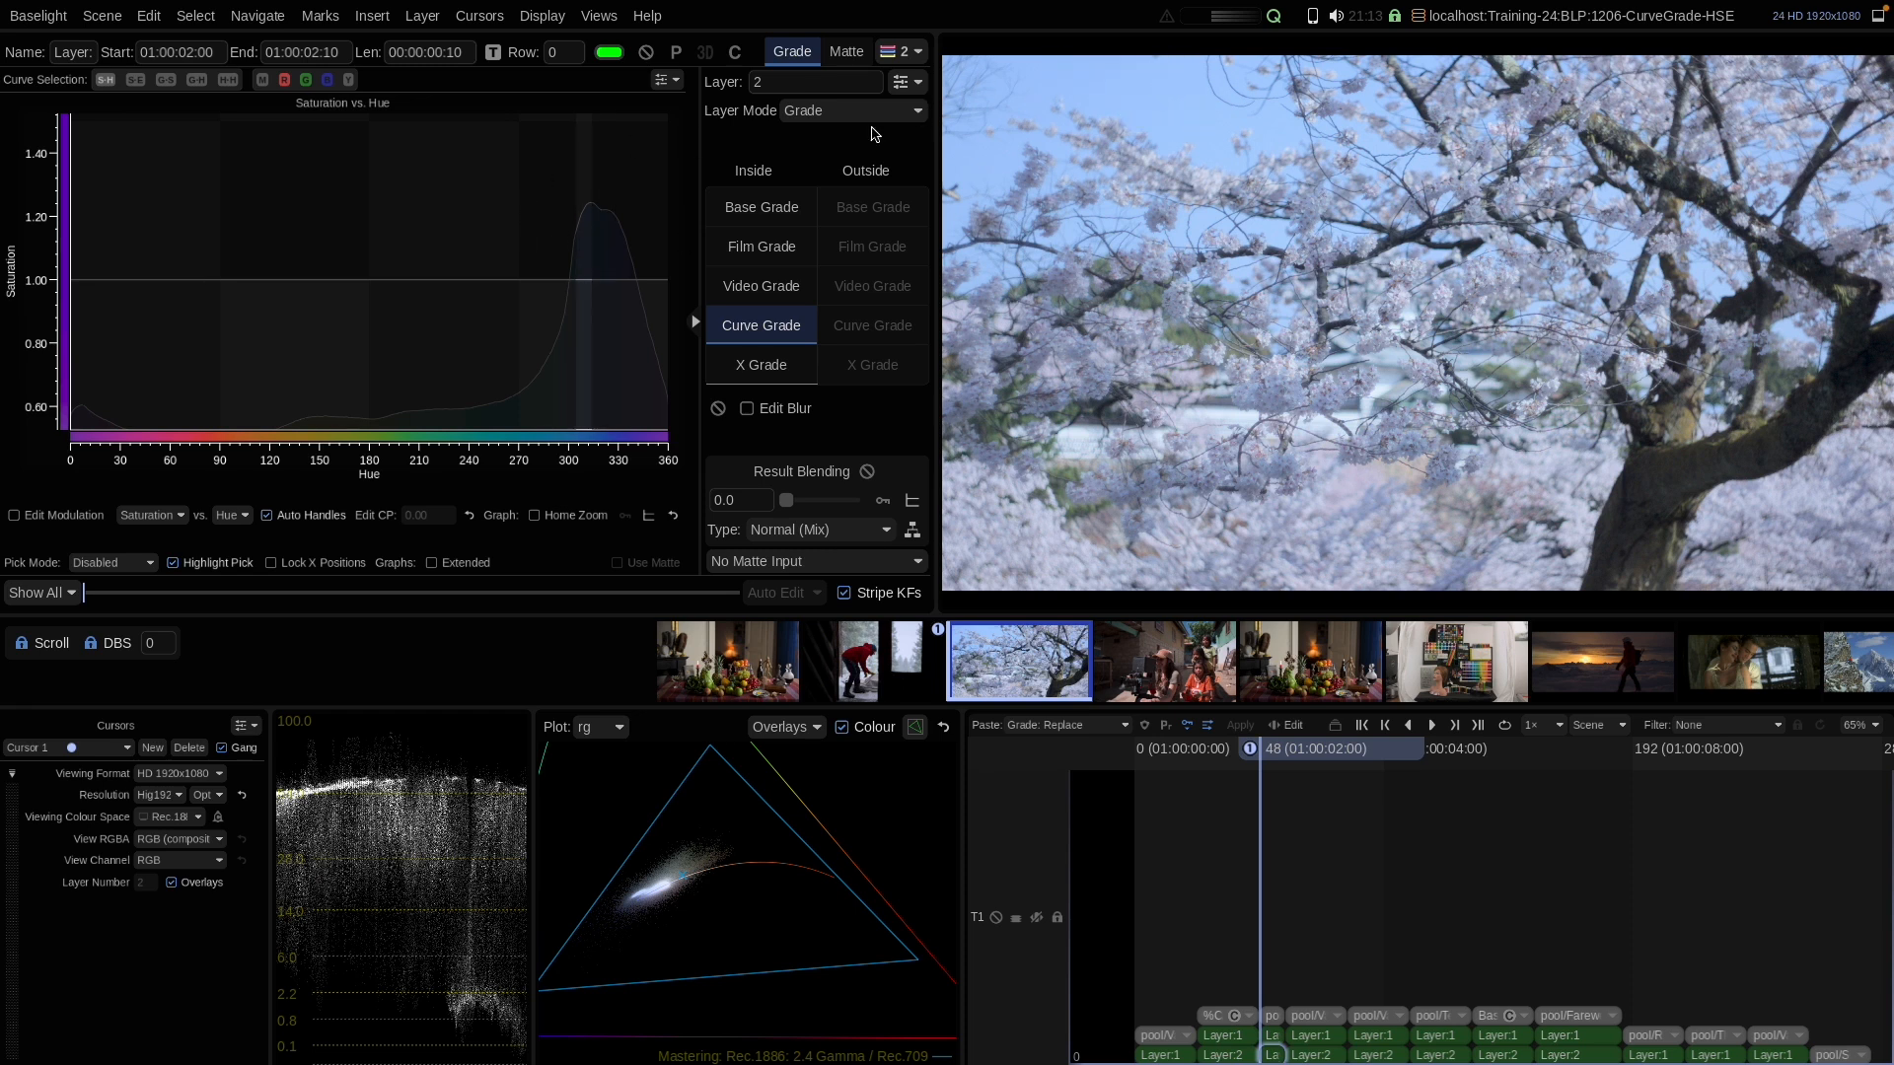
Add Saturation vs. Hue control points at about hues 65, 241 and 316, and raise the sky-blue one to 1.52
{"action": "left_click", "coordinate": [585, 282]}
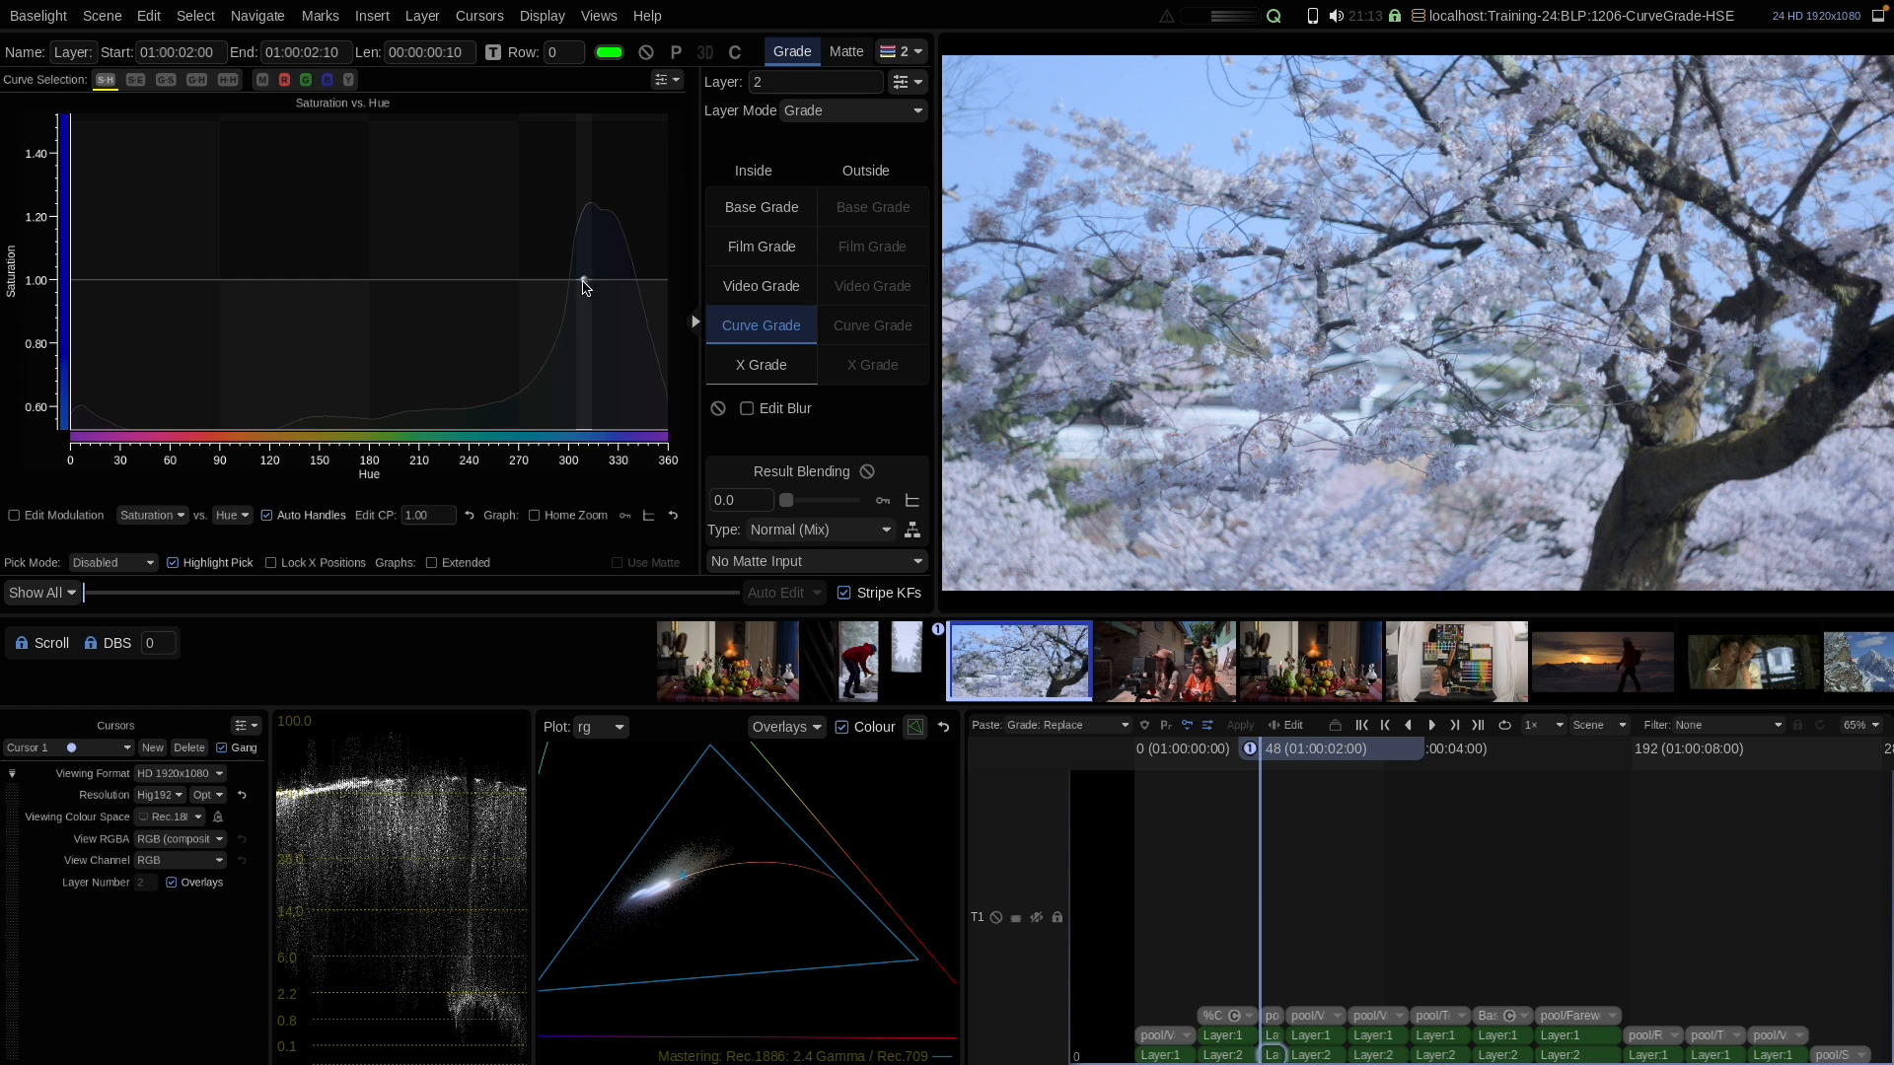
{"action": "left_click", "coordinate": [469, 282]}
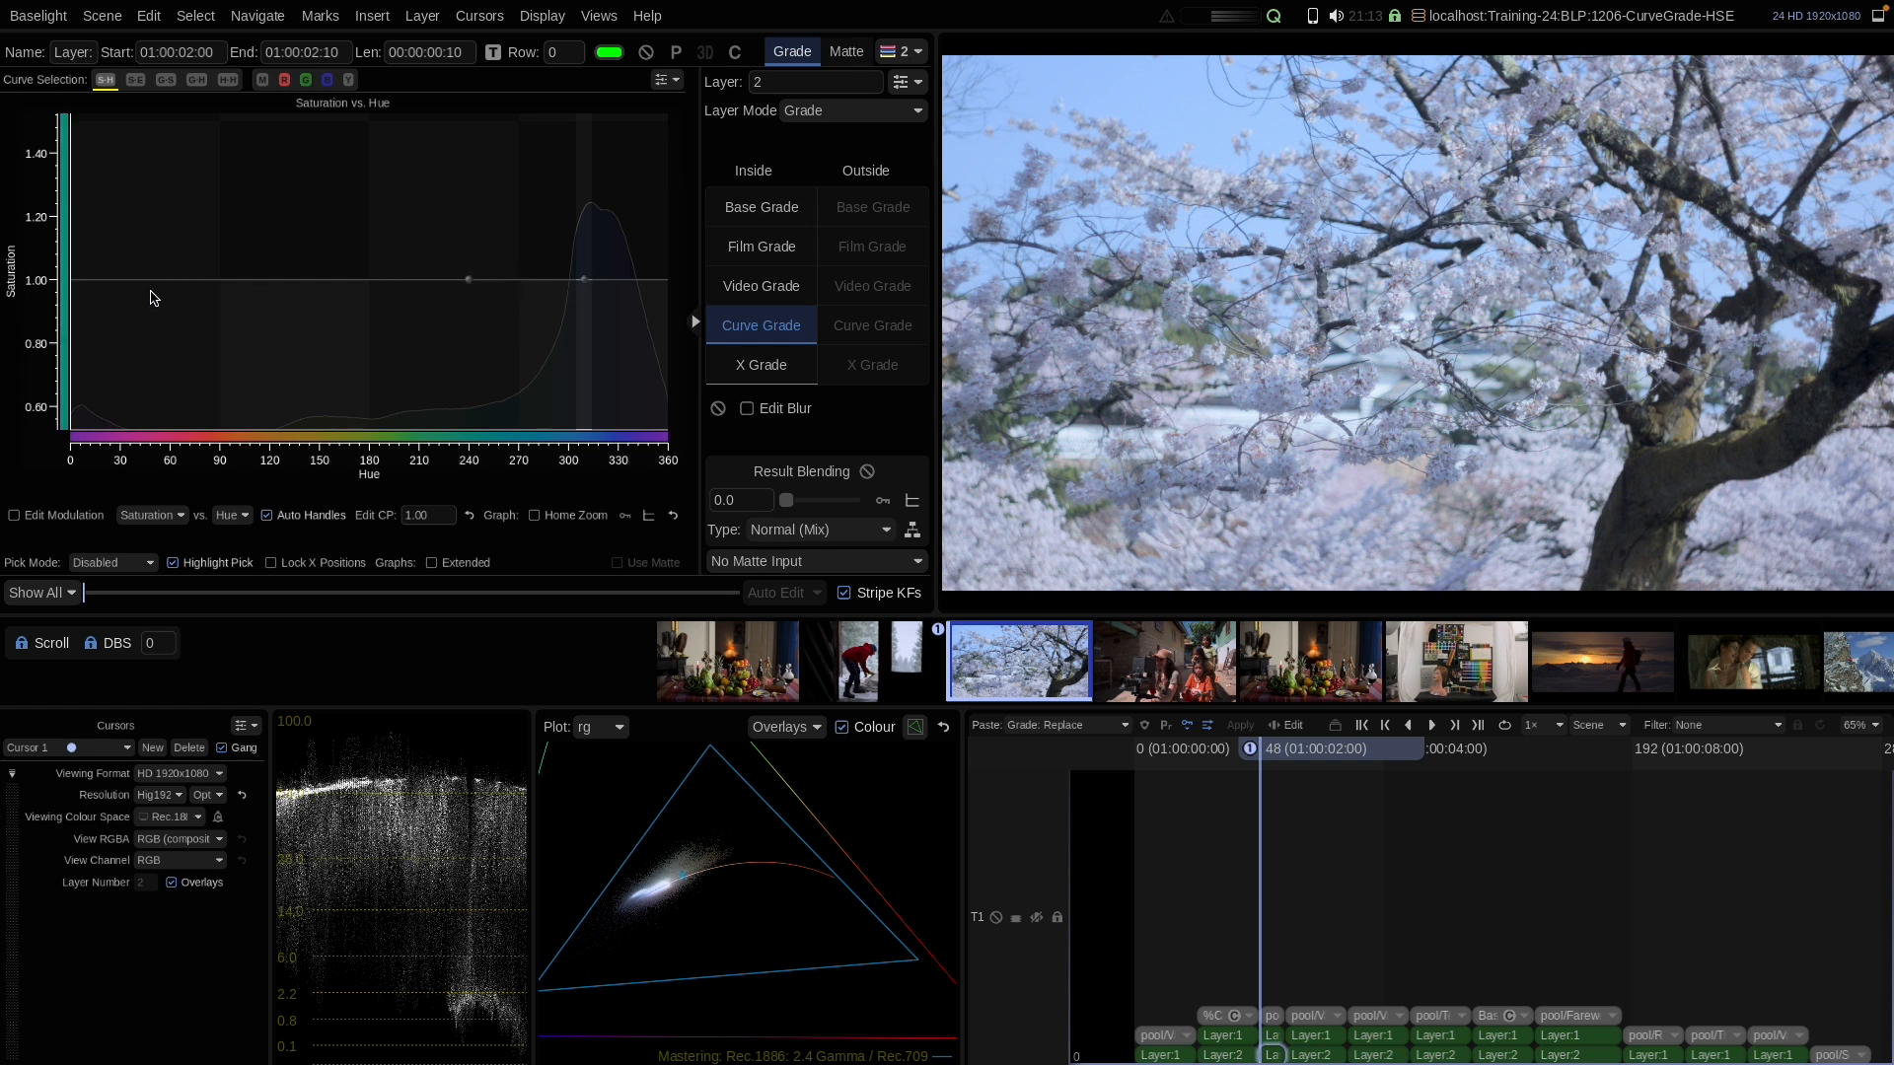
{"action": "left_click", "coordinate": [178, 281]}
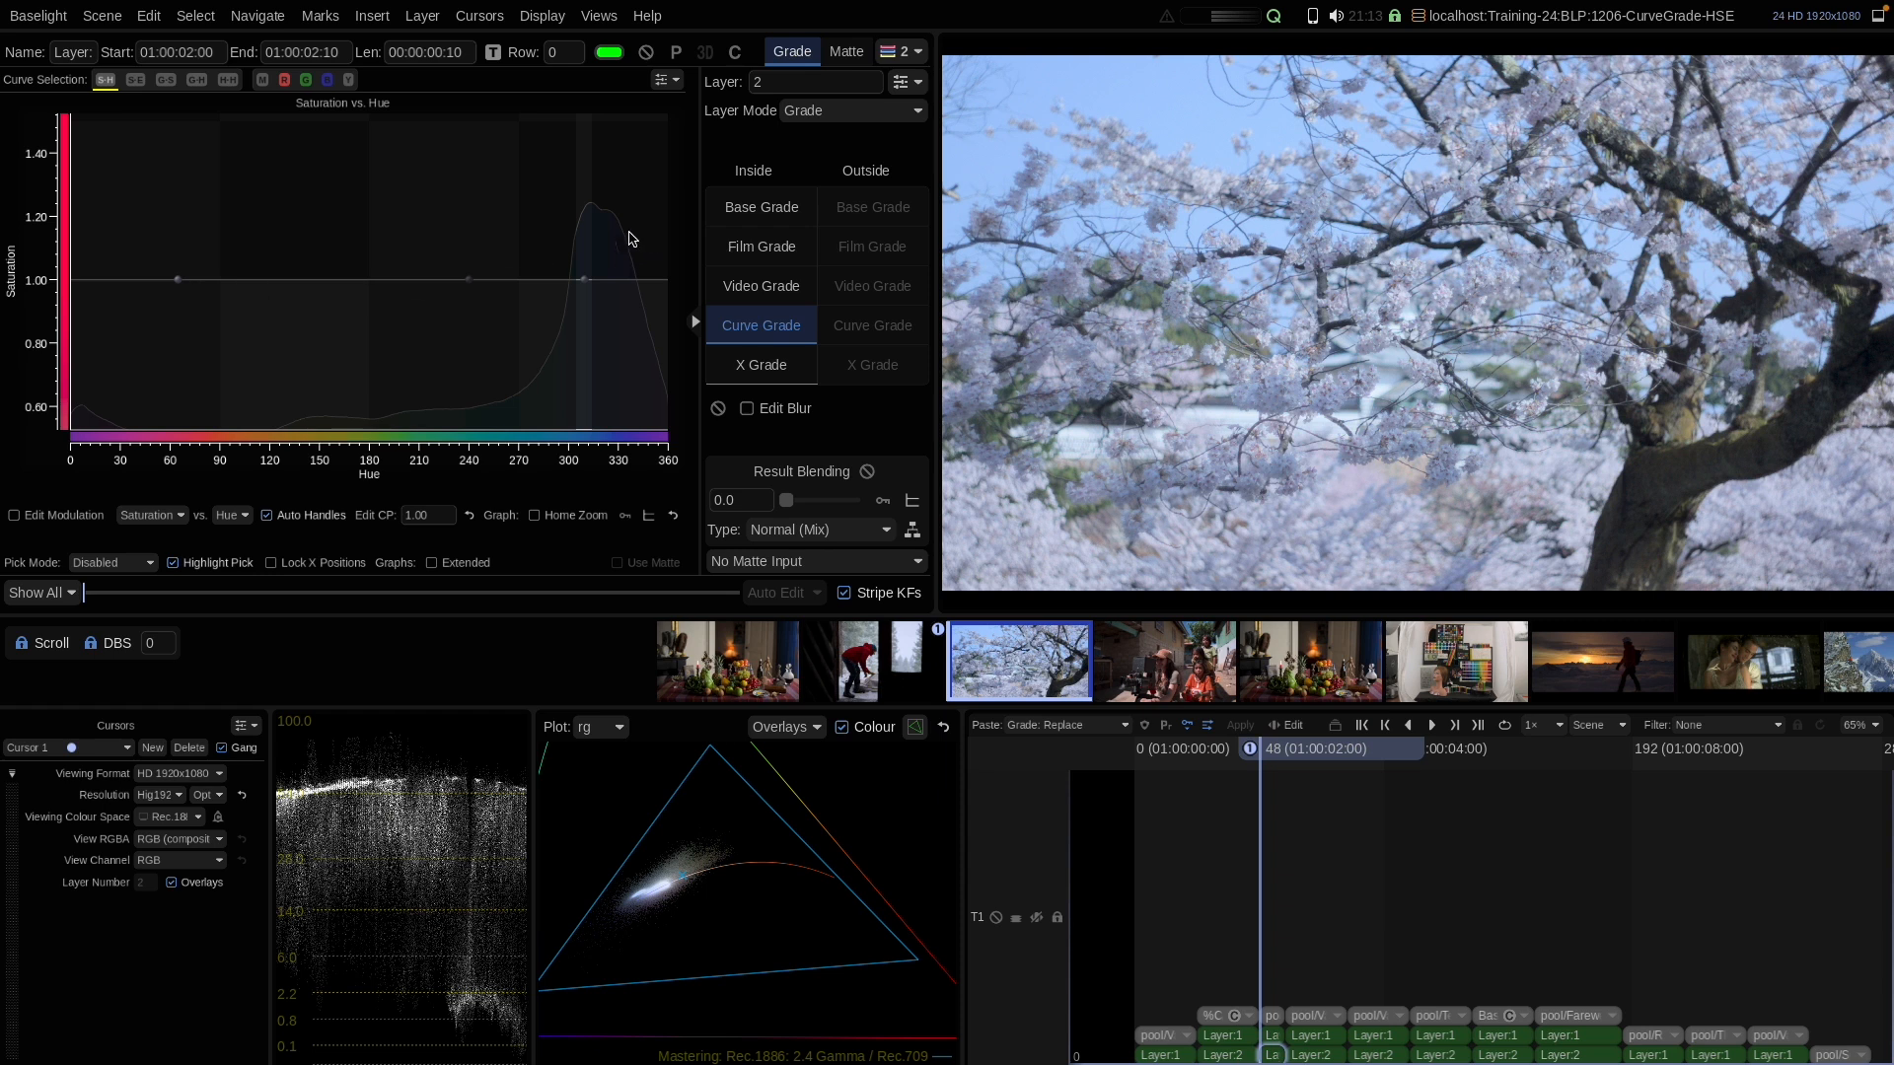
{"action": "left_click_drag", "start_coordinate": [591, 282], "coordinate": [596, 142]}
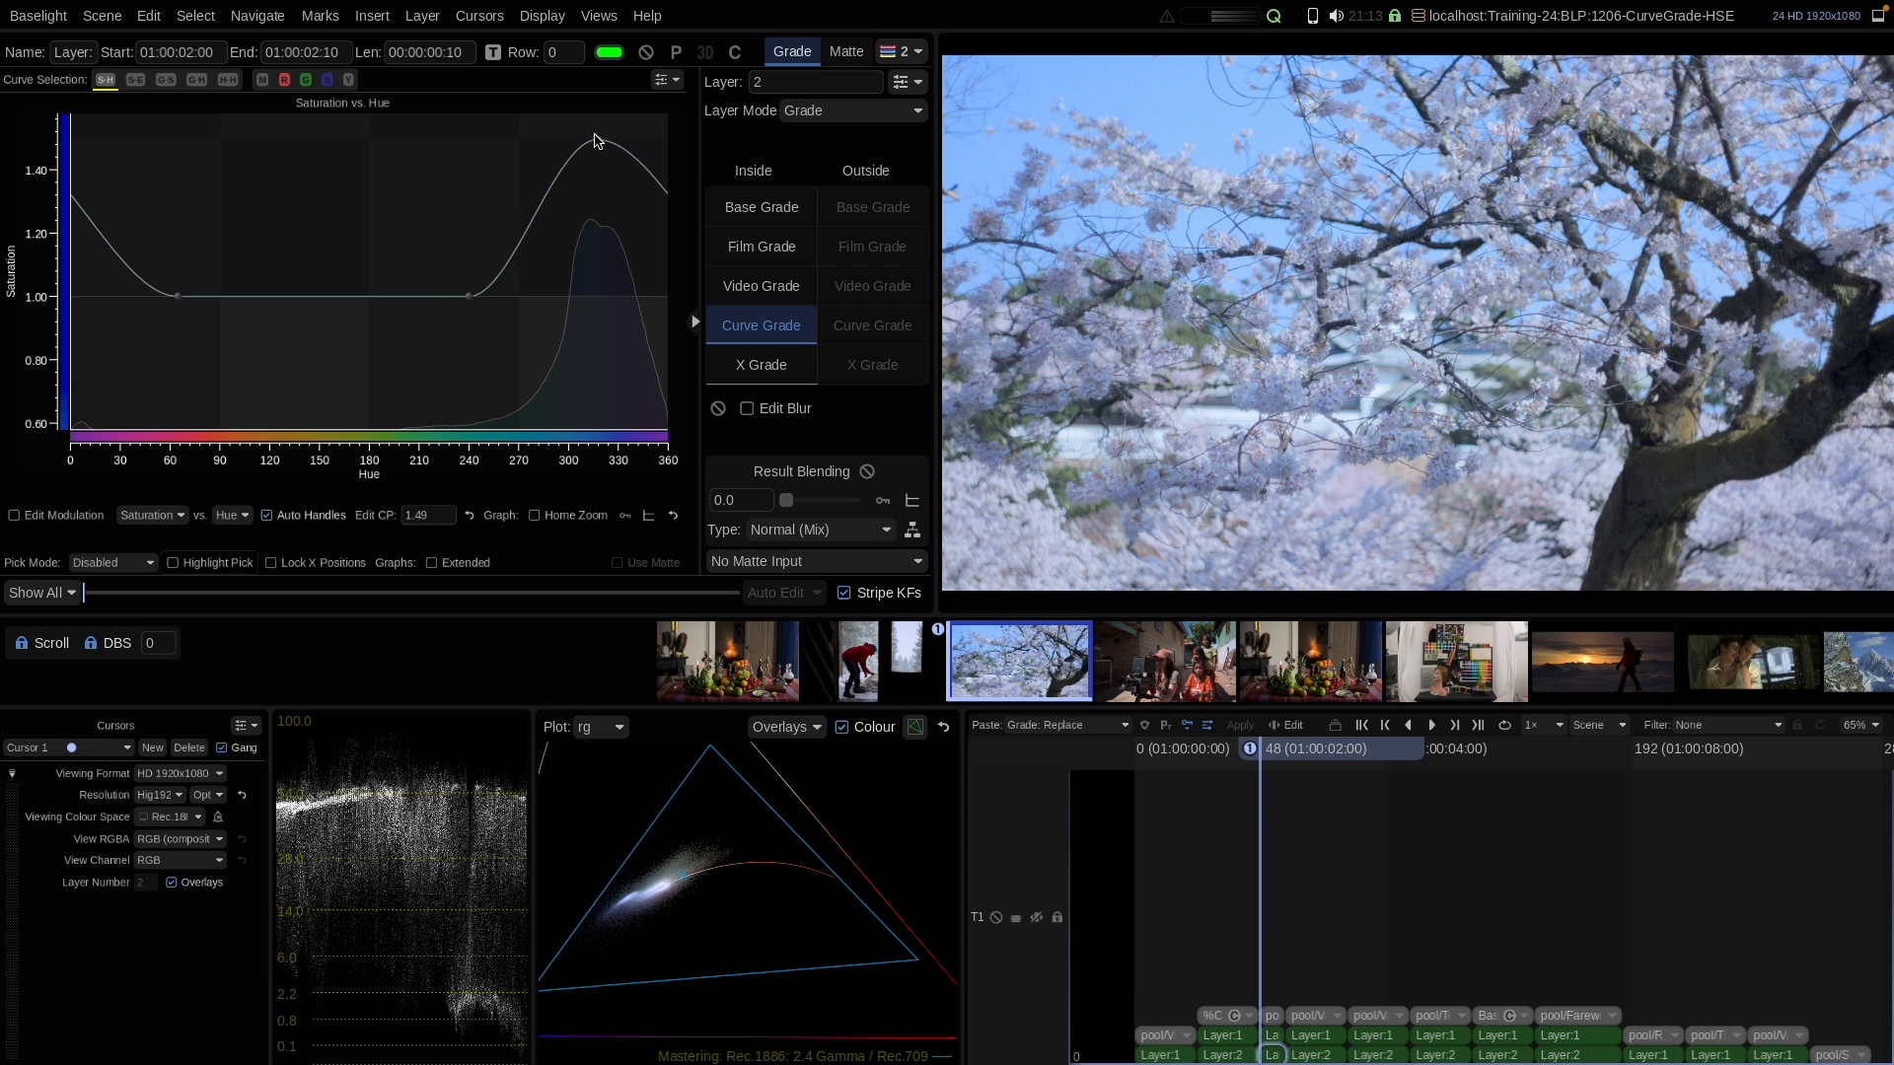
{"action": "left_click", "coordinate": [650, 52]}
{"action": "left_click", "coordinate": [648, 51]}
{"action": "left_click_drag", "start_coordinate": [596, 139], "coordinate": [597, 131]}
Examine the sky around the blossoms up close with the grade layer bypassed and active
{"action": "scroll", "coordinate": [1144, 156], "scroll_direction": "up", "scroll_amount": 5}
{"action": "left_click_drag", "start_coordinate": [1114, 147], "coordinate": [1284, 181]}
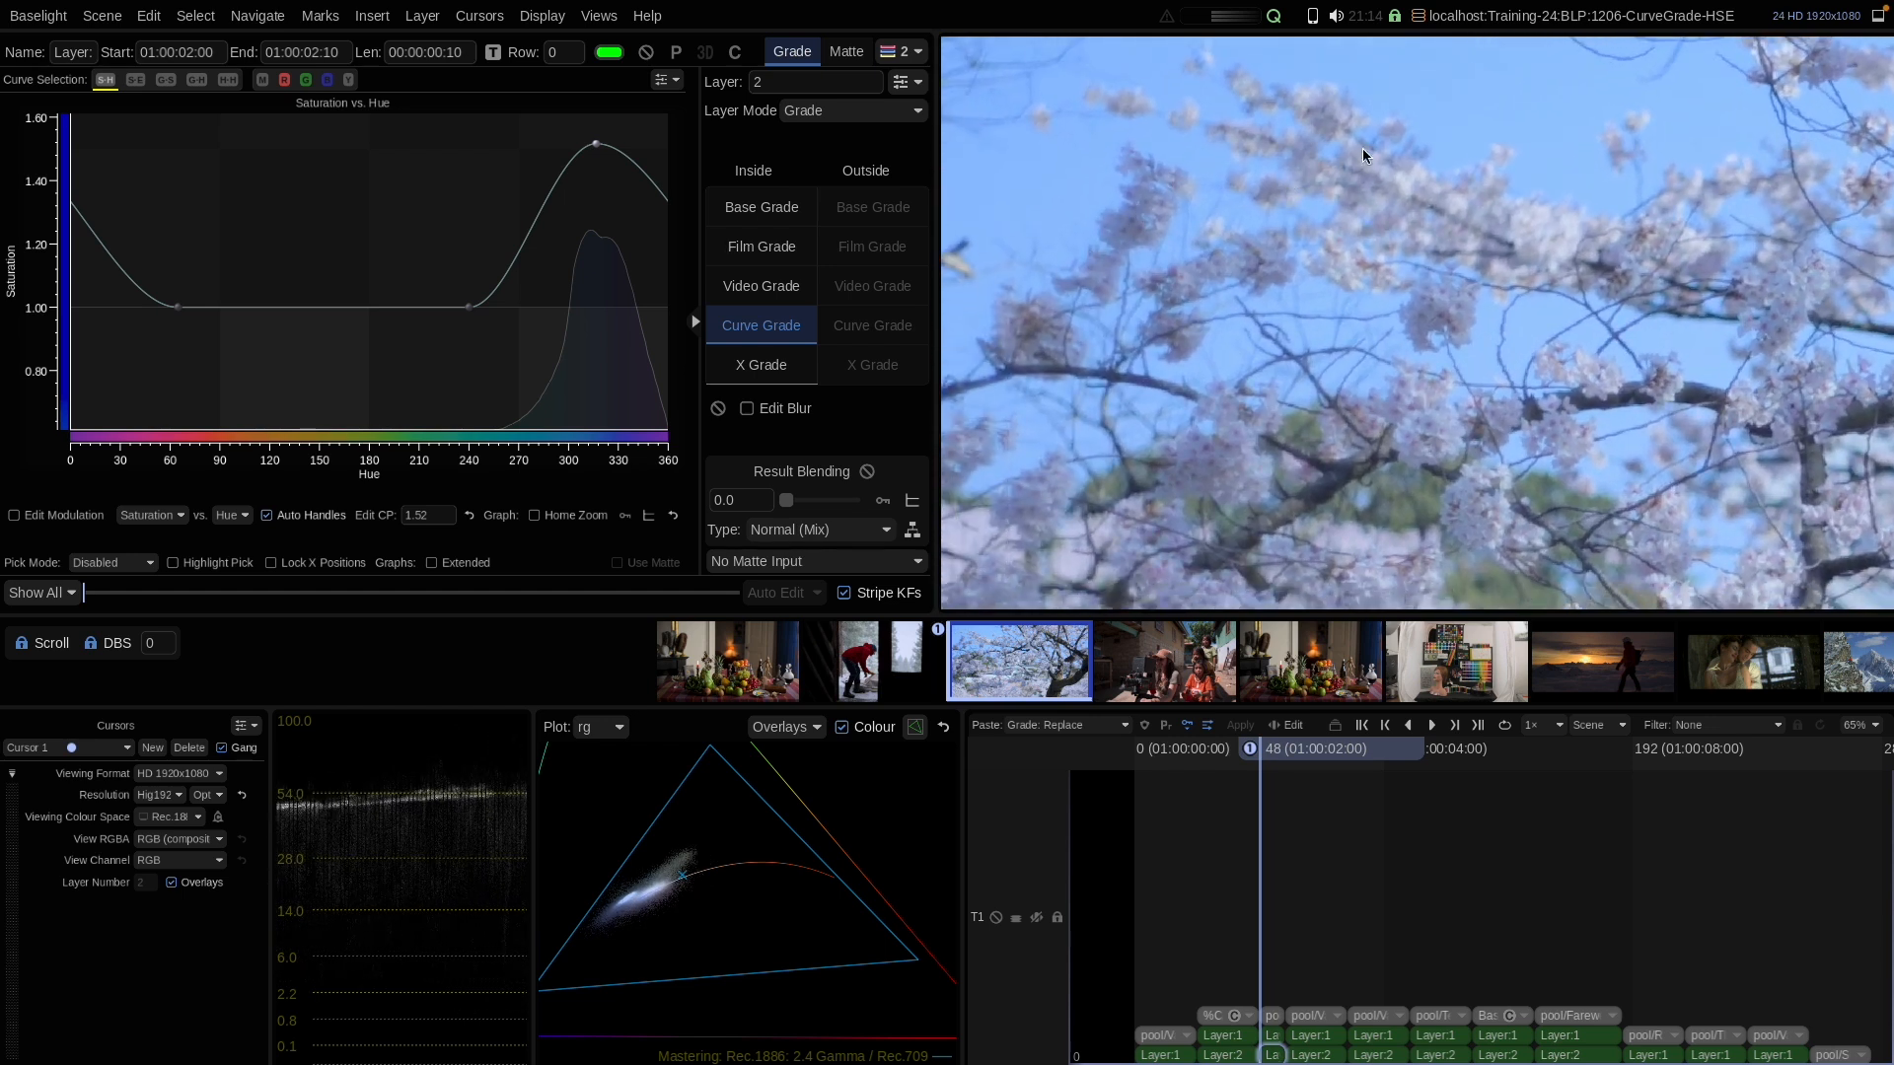
{"action": "left_click", "coordinate": [647, 52]}
{"action": "left_click", "coordinate": [647, 53]}
{"action": "left_click", "coordinate": [647, 52]}
{"action": "left_click", "coordinate": [648, 54]}
{"action": "left_click", "coordinate": [649, 55]}
{"action": "left_click", "coordinate": [648, 54]}
Add Hue vs. Hue control points at about hues 45, 275 and 320, and lower the sky-blue one to -5.3
{"action": "left_click", "coordinate": [228, 80]}
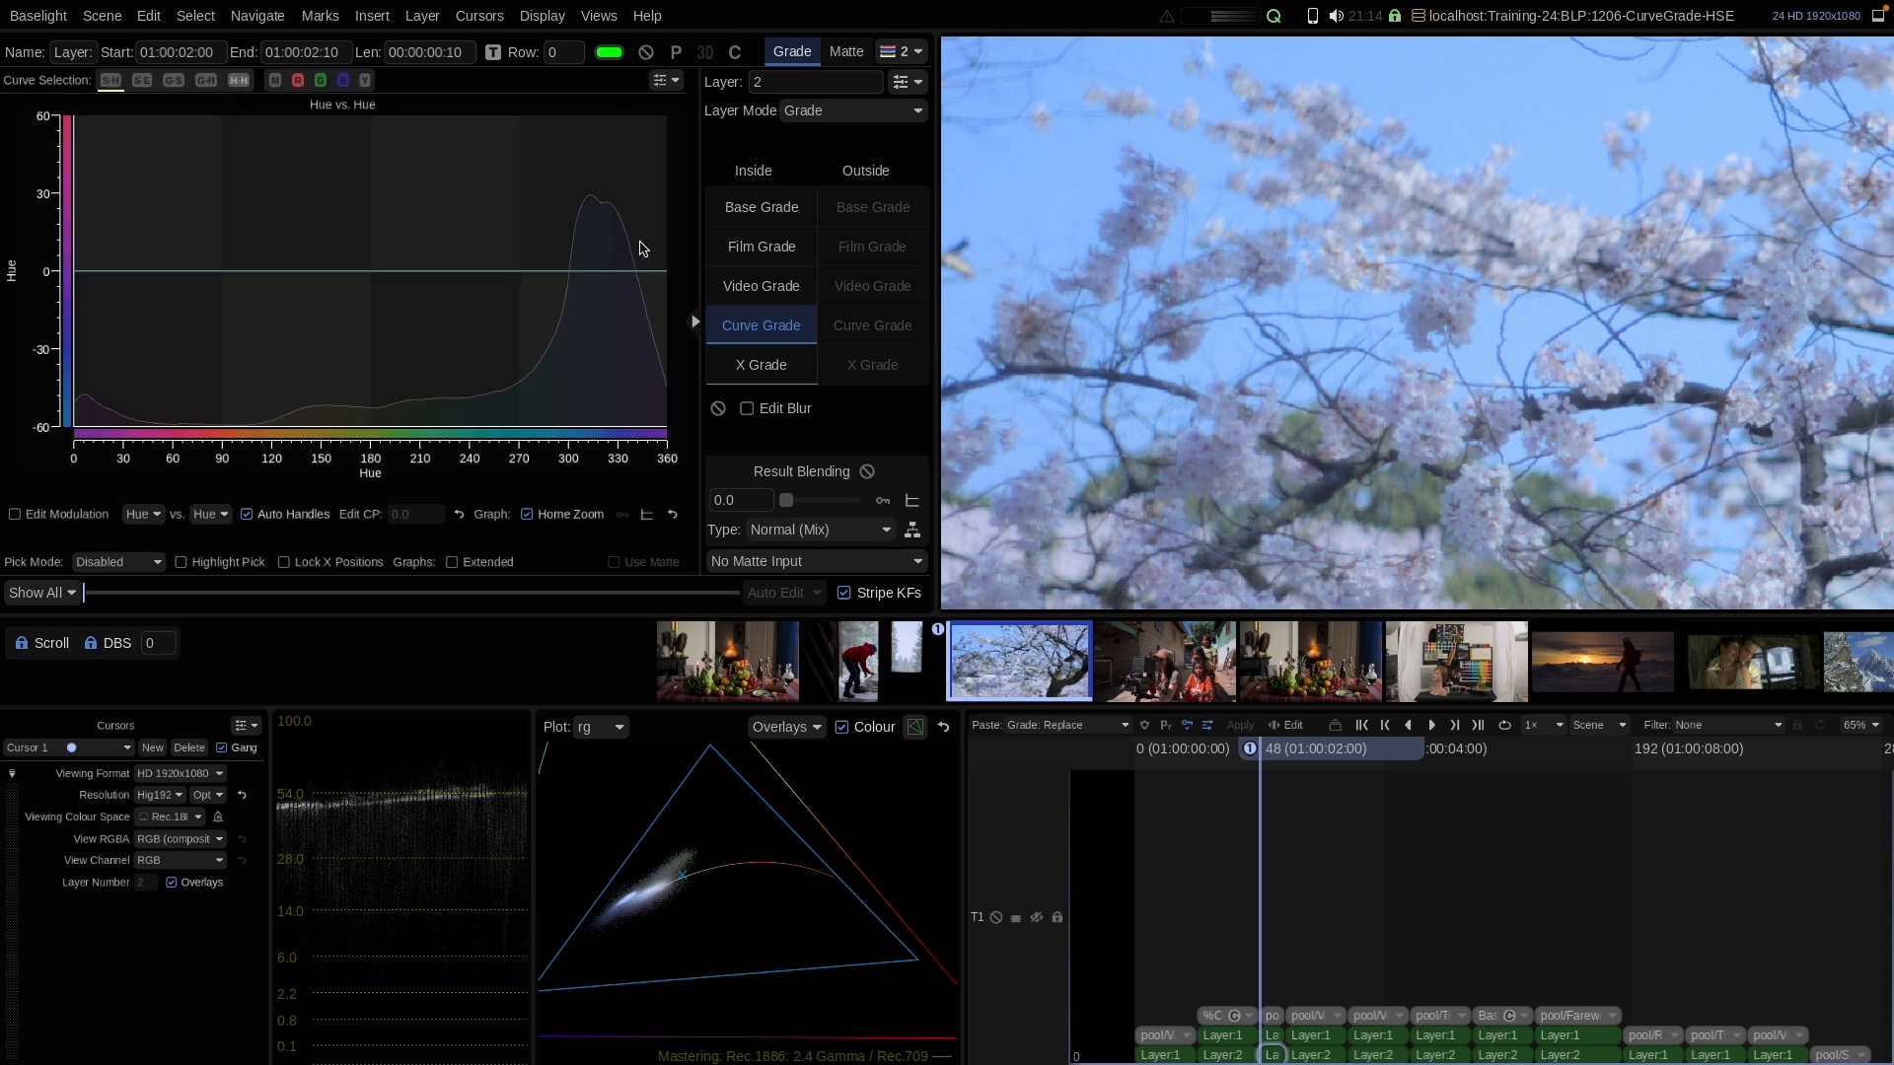
{"action": "left_click", "coordinate": [599, 272]}
{"action": "left_click", "coordinate": [527, 271]}
{"action": "mouse_move", "coordinate": [601, 270]}
{"action": "left_mouse_down"}
{"action": "mouse_move", "coordinate": [603, 247]}
{"action": "mouse_move", "coordinate": [604, 290]}
{"action": "left_mouse_up"}
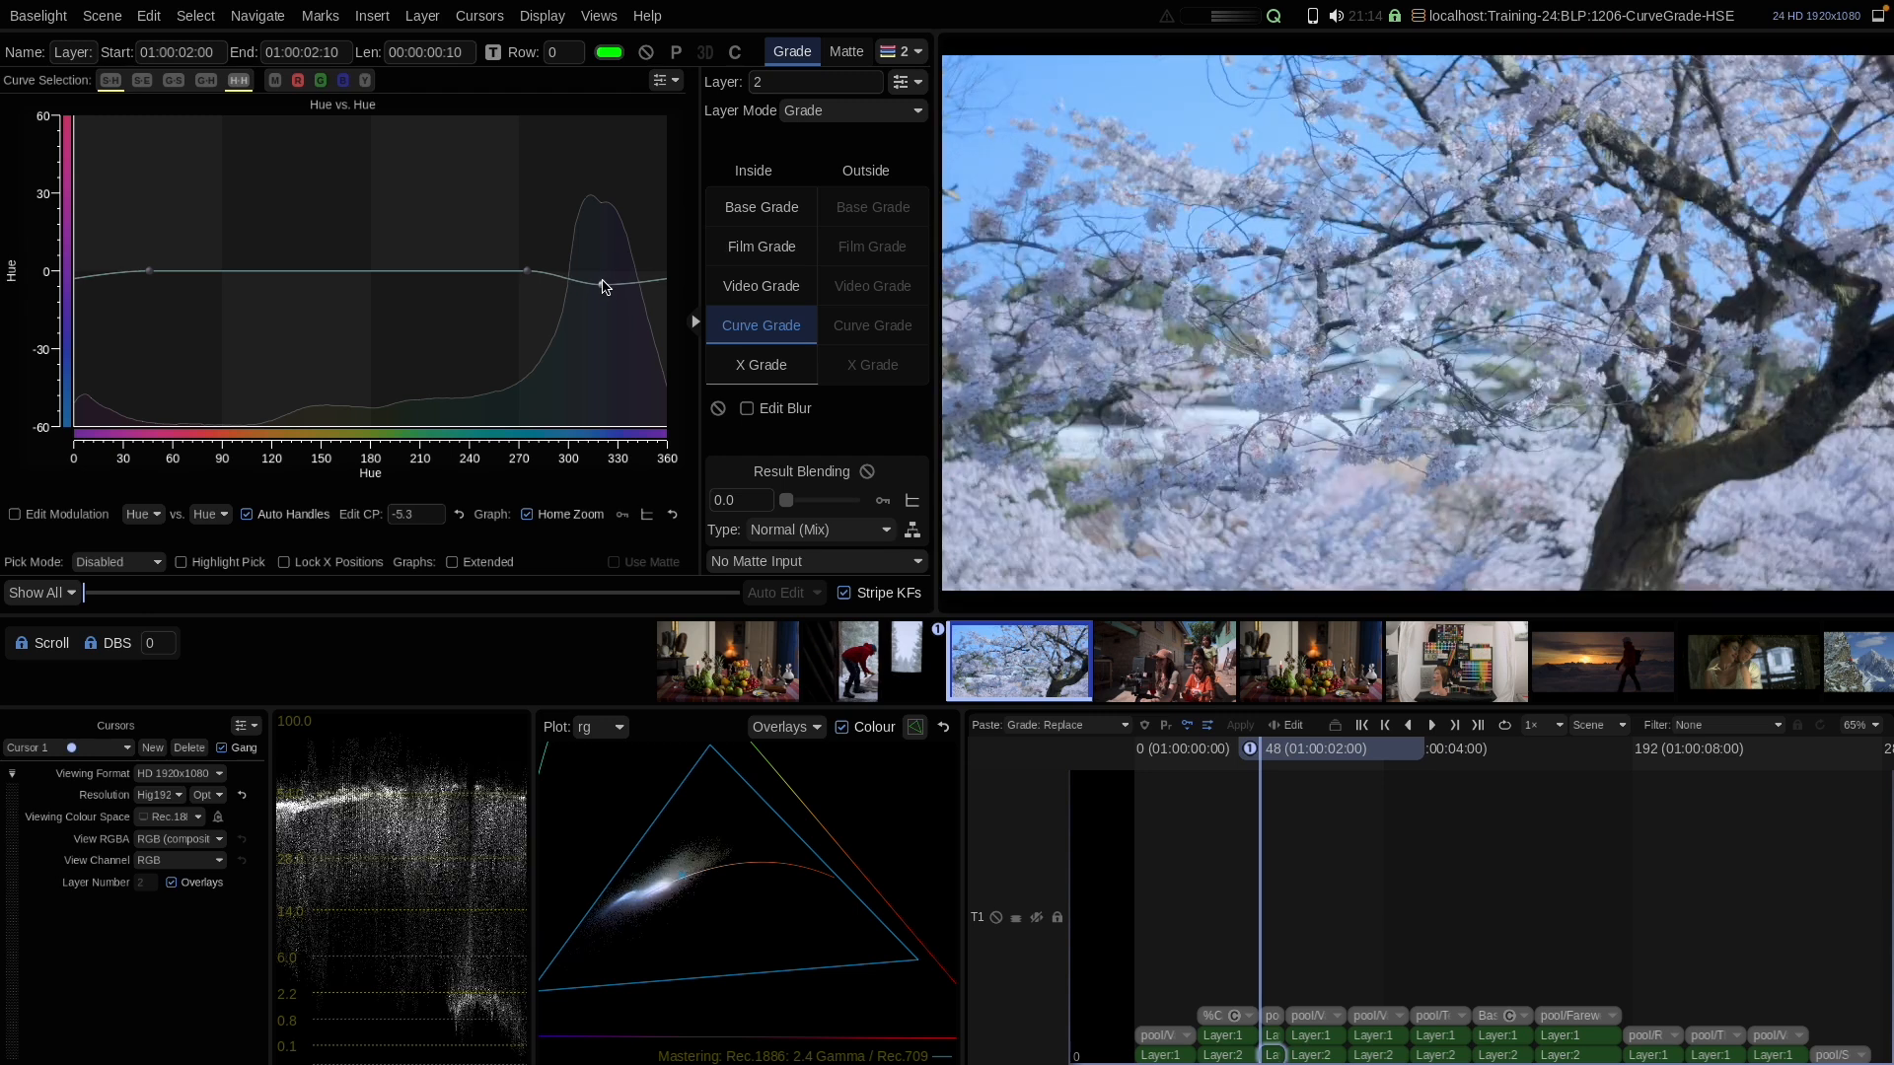
Compare the full cherry blossom image with the grade layer bypassed and active
{"action": "left_click", "coordinate": [646, 53]}
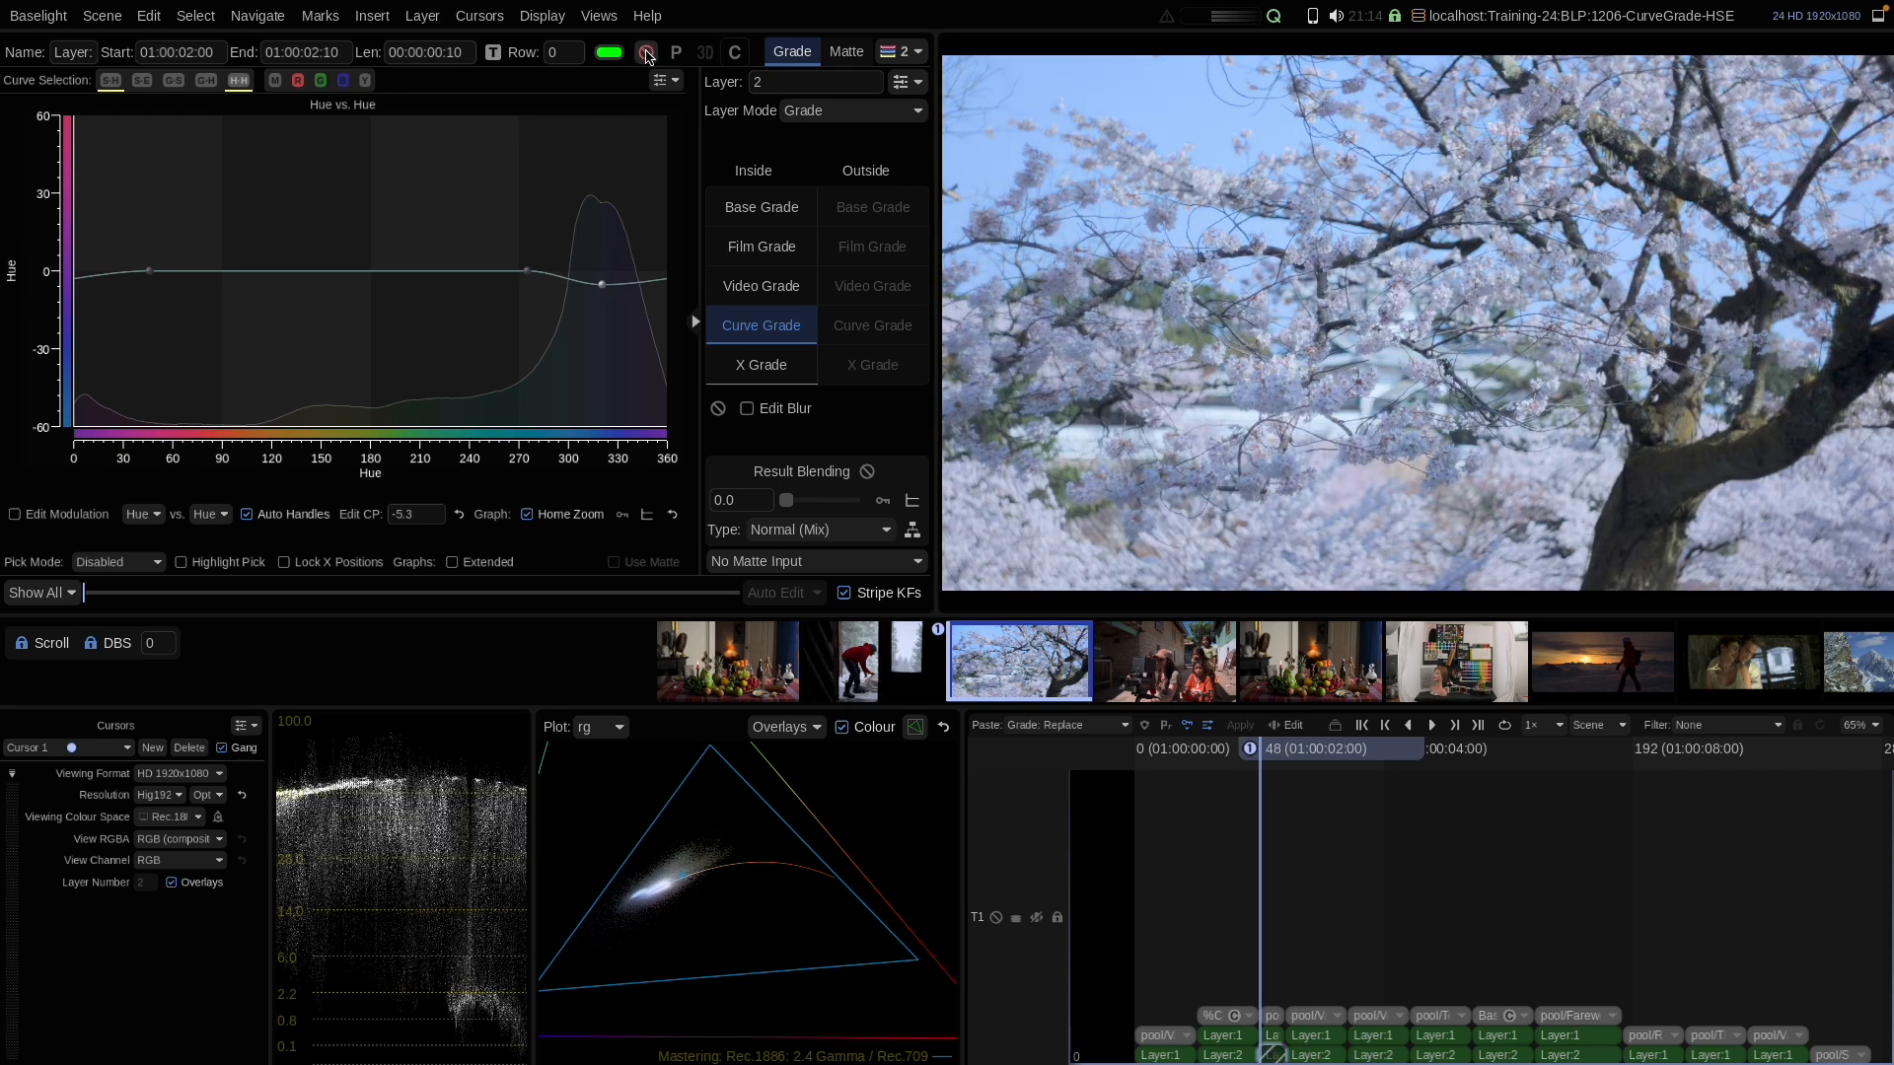
{"action": "left_click", "coordinate": [646, 52]}
{"action": "left_click", "coordinate": [646, 54]}
{"action": "left_click", "coordinate": [646, 55]}
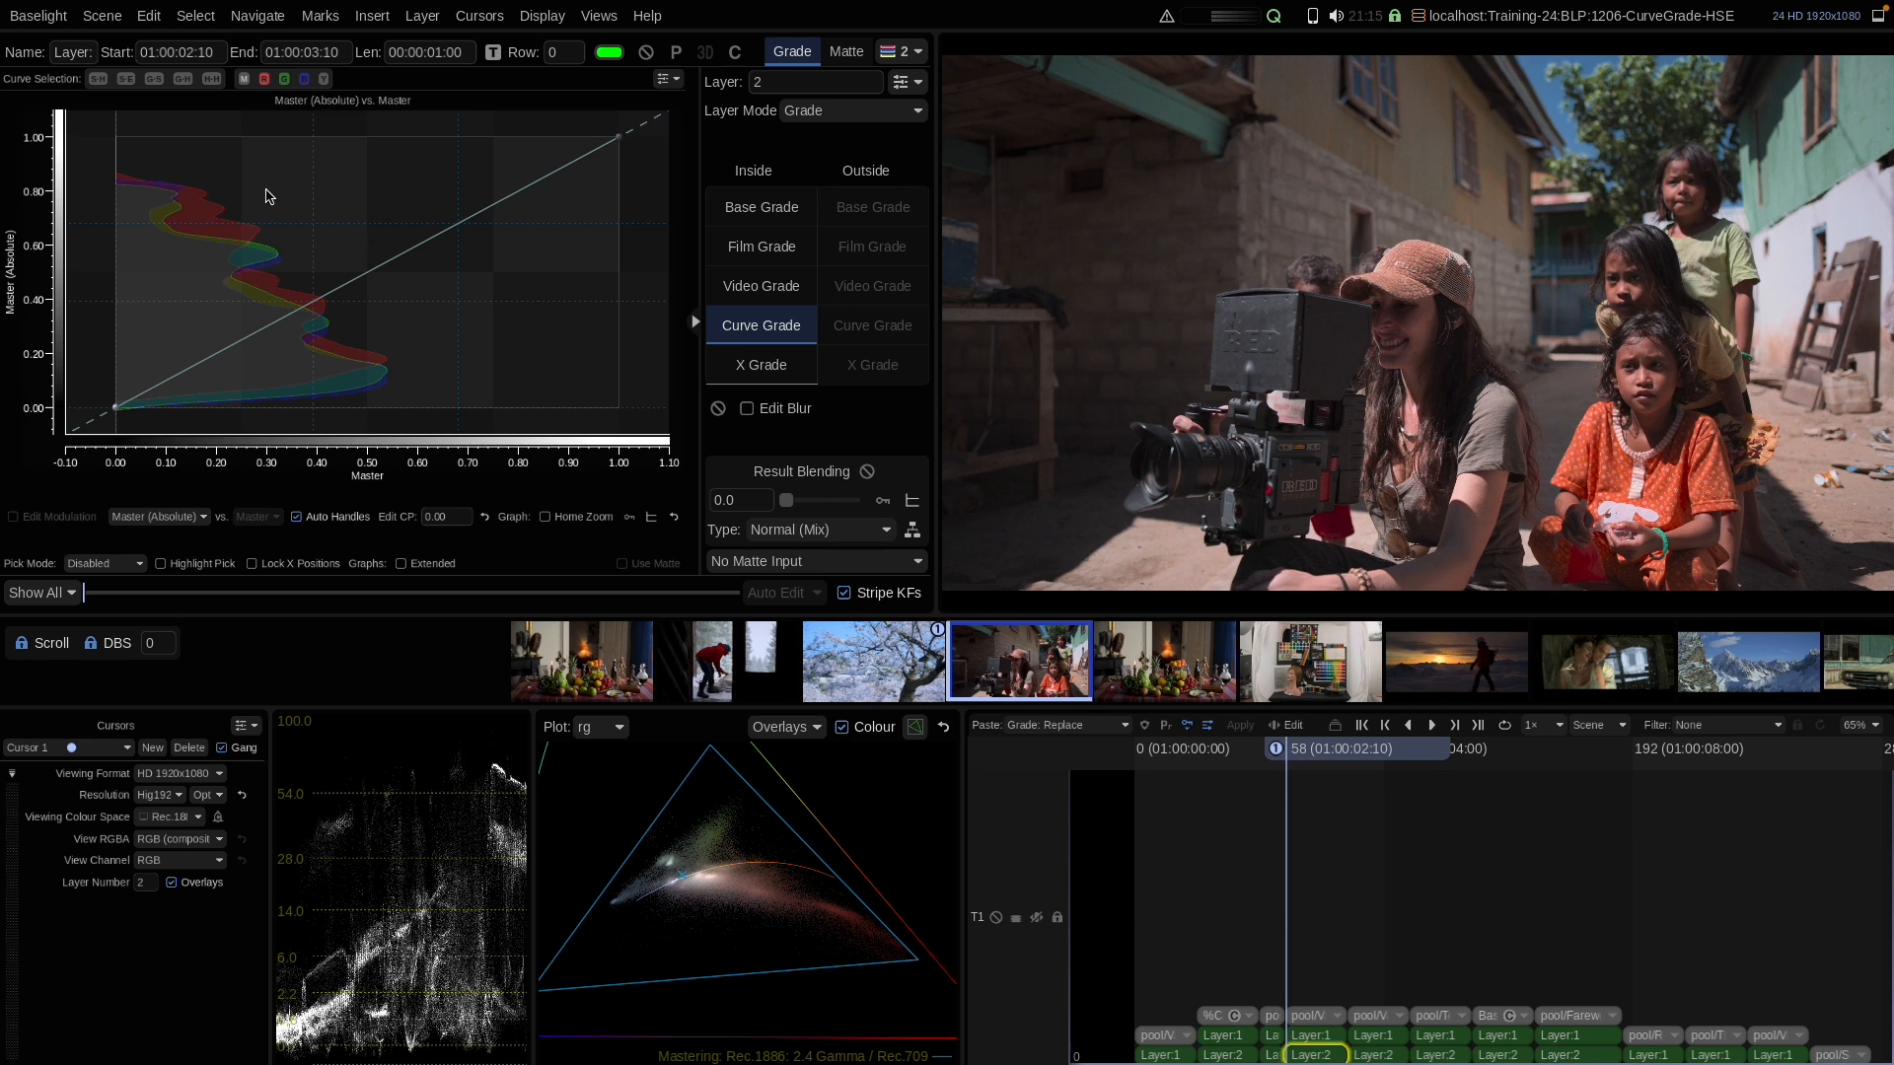
Display the Saturation vs. Saturation curve for the shot of the camera operator with the children
{"action": "left_click", "coordinate": [158, 83]}
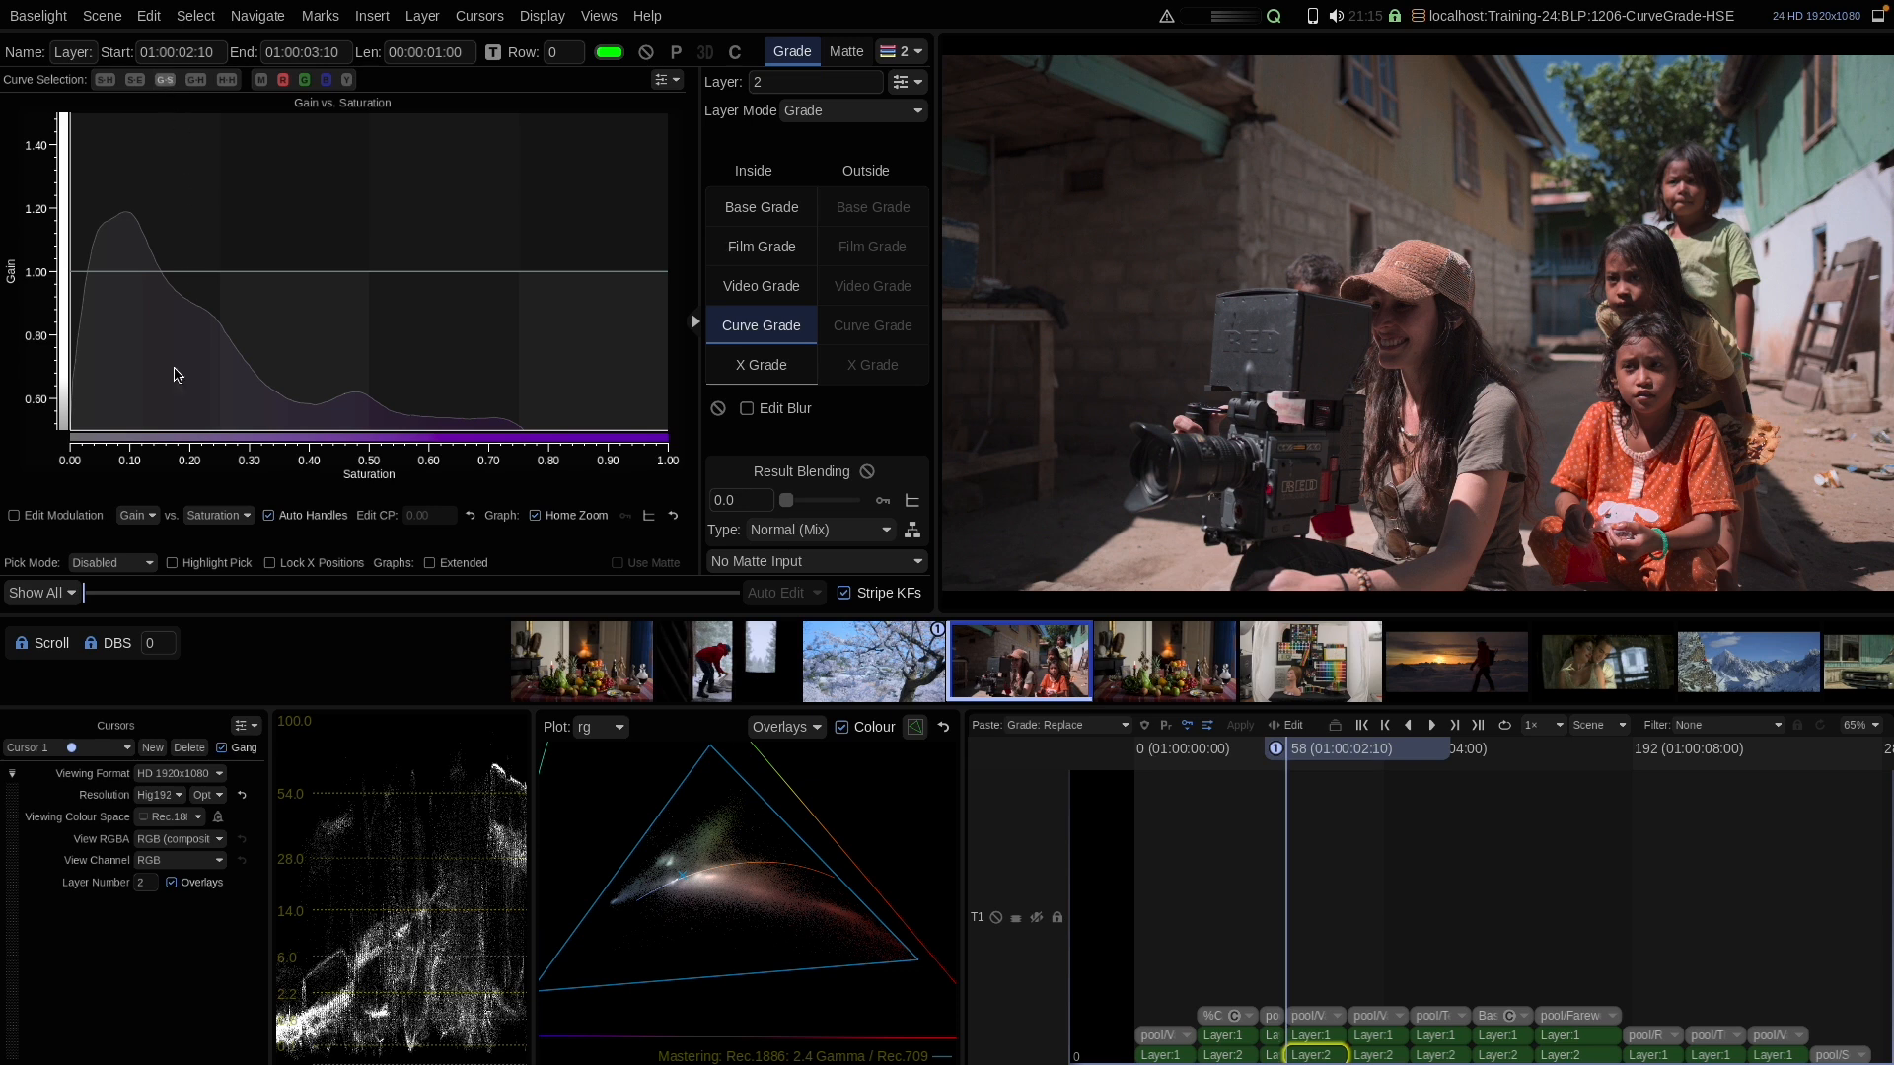
{"action": "left_click", "coordinate": [138, 515]}
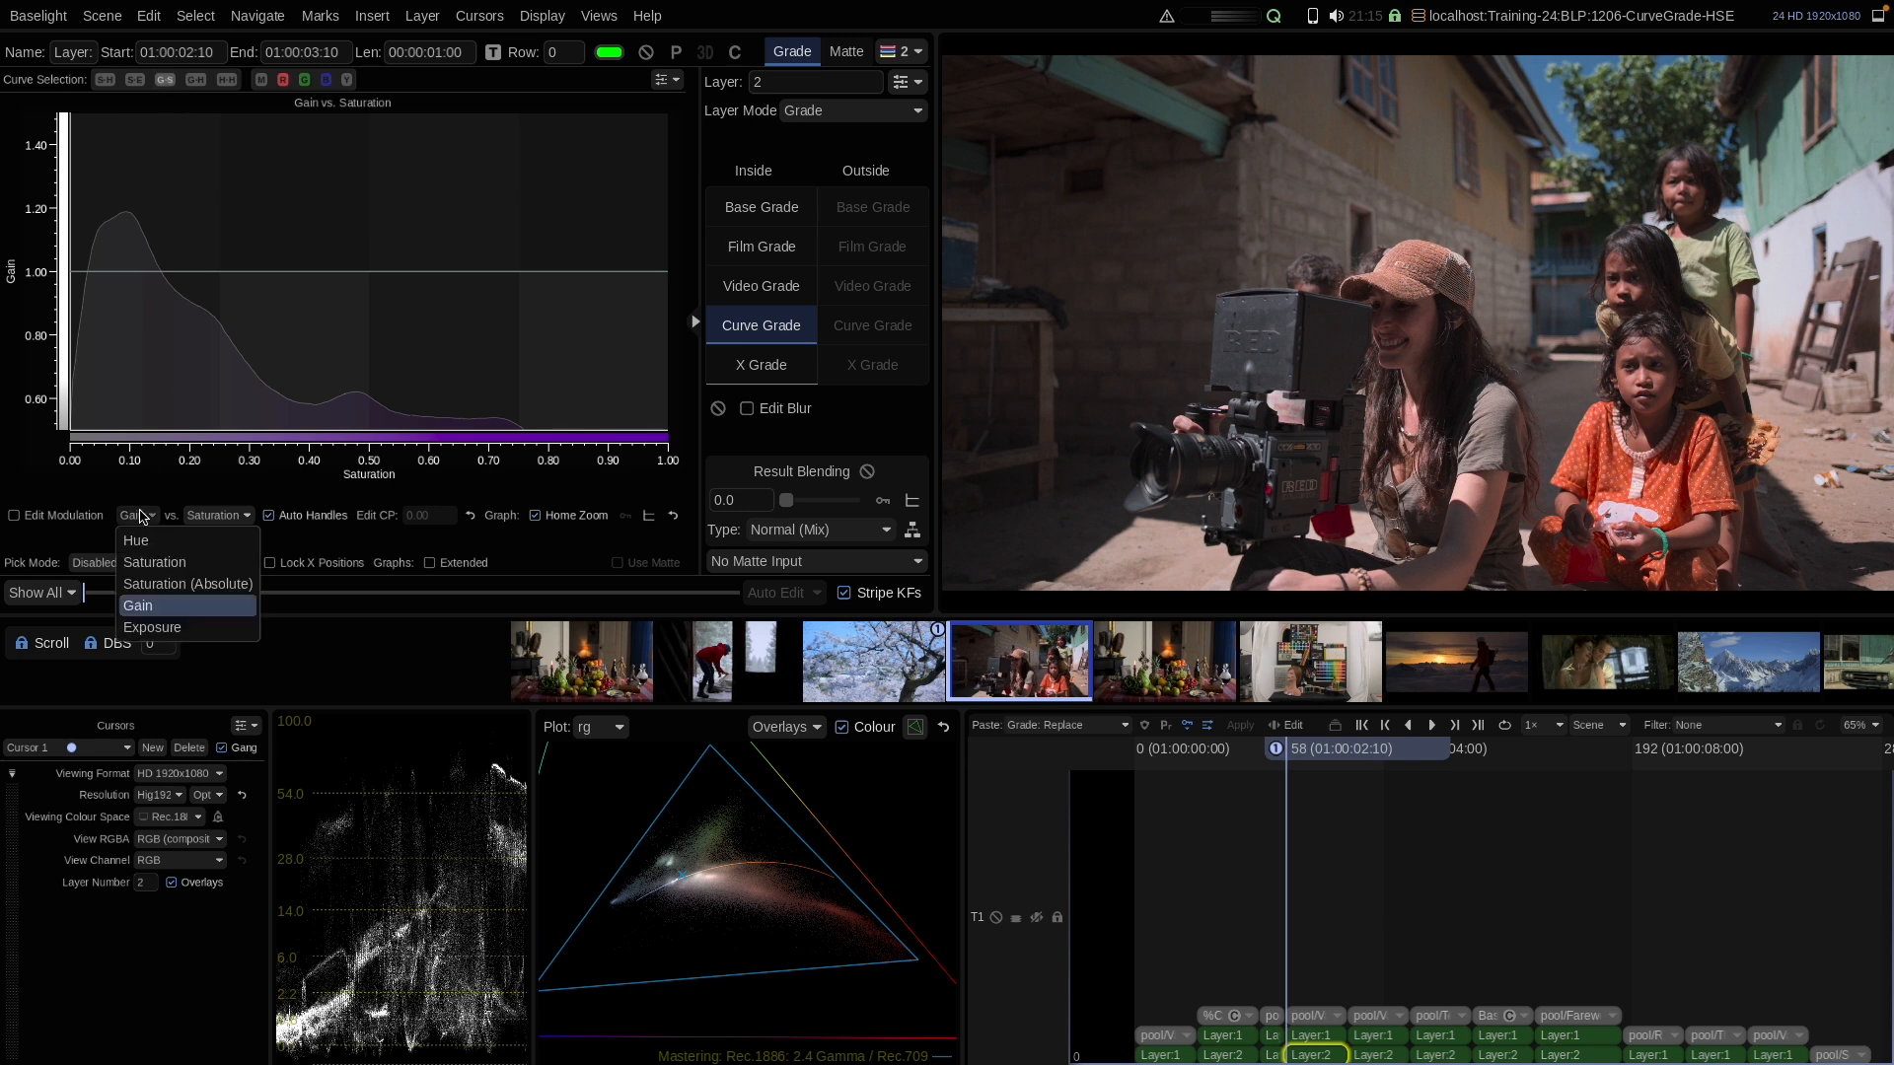
{"action": "left_click", "coordinate": [150, 562]}
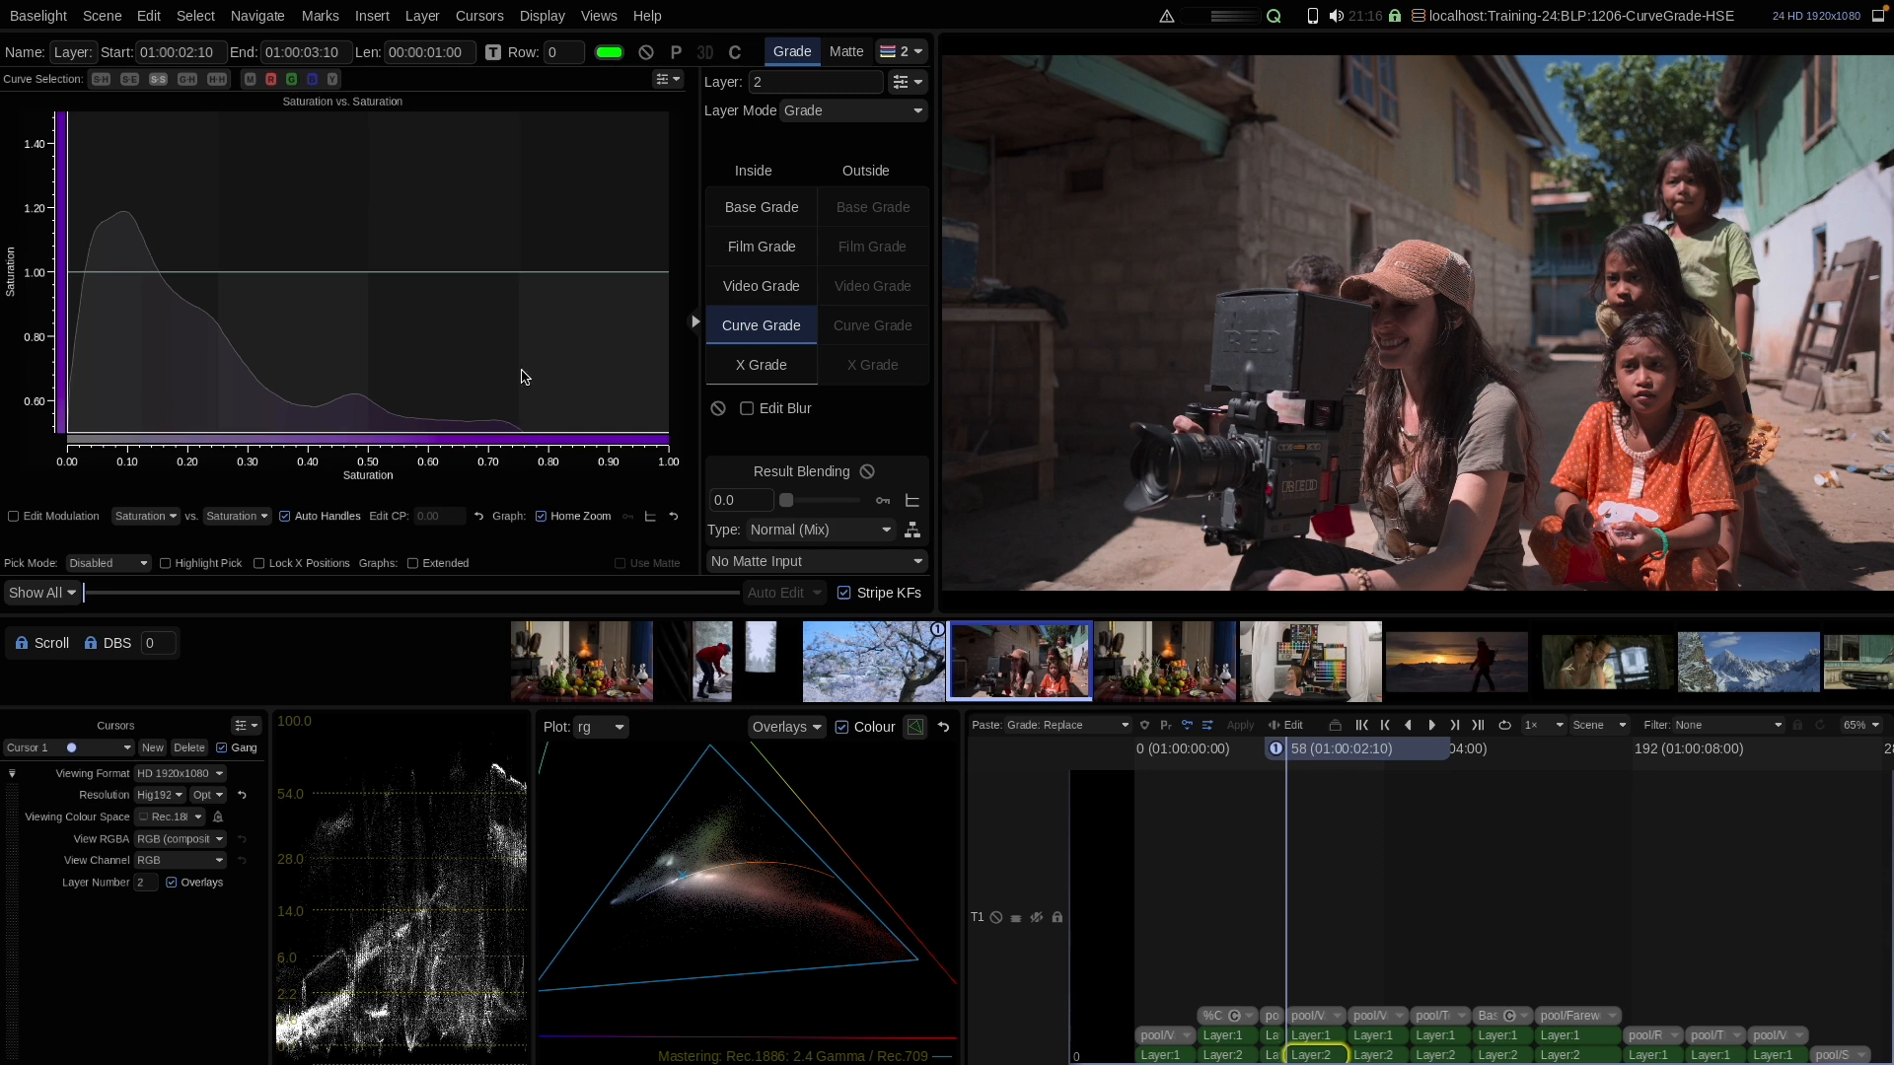
Add Saturation vs. Saturation control points at 0 and about 0.75, and raise a low-saturation point near 0.11 to 1.44
{"action": "left_click", "coordinate": [520, 274]}
{"action": "left_click", "coordinate": [203, 564]}
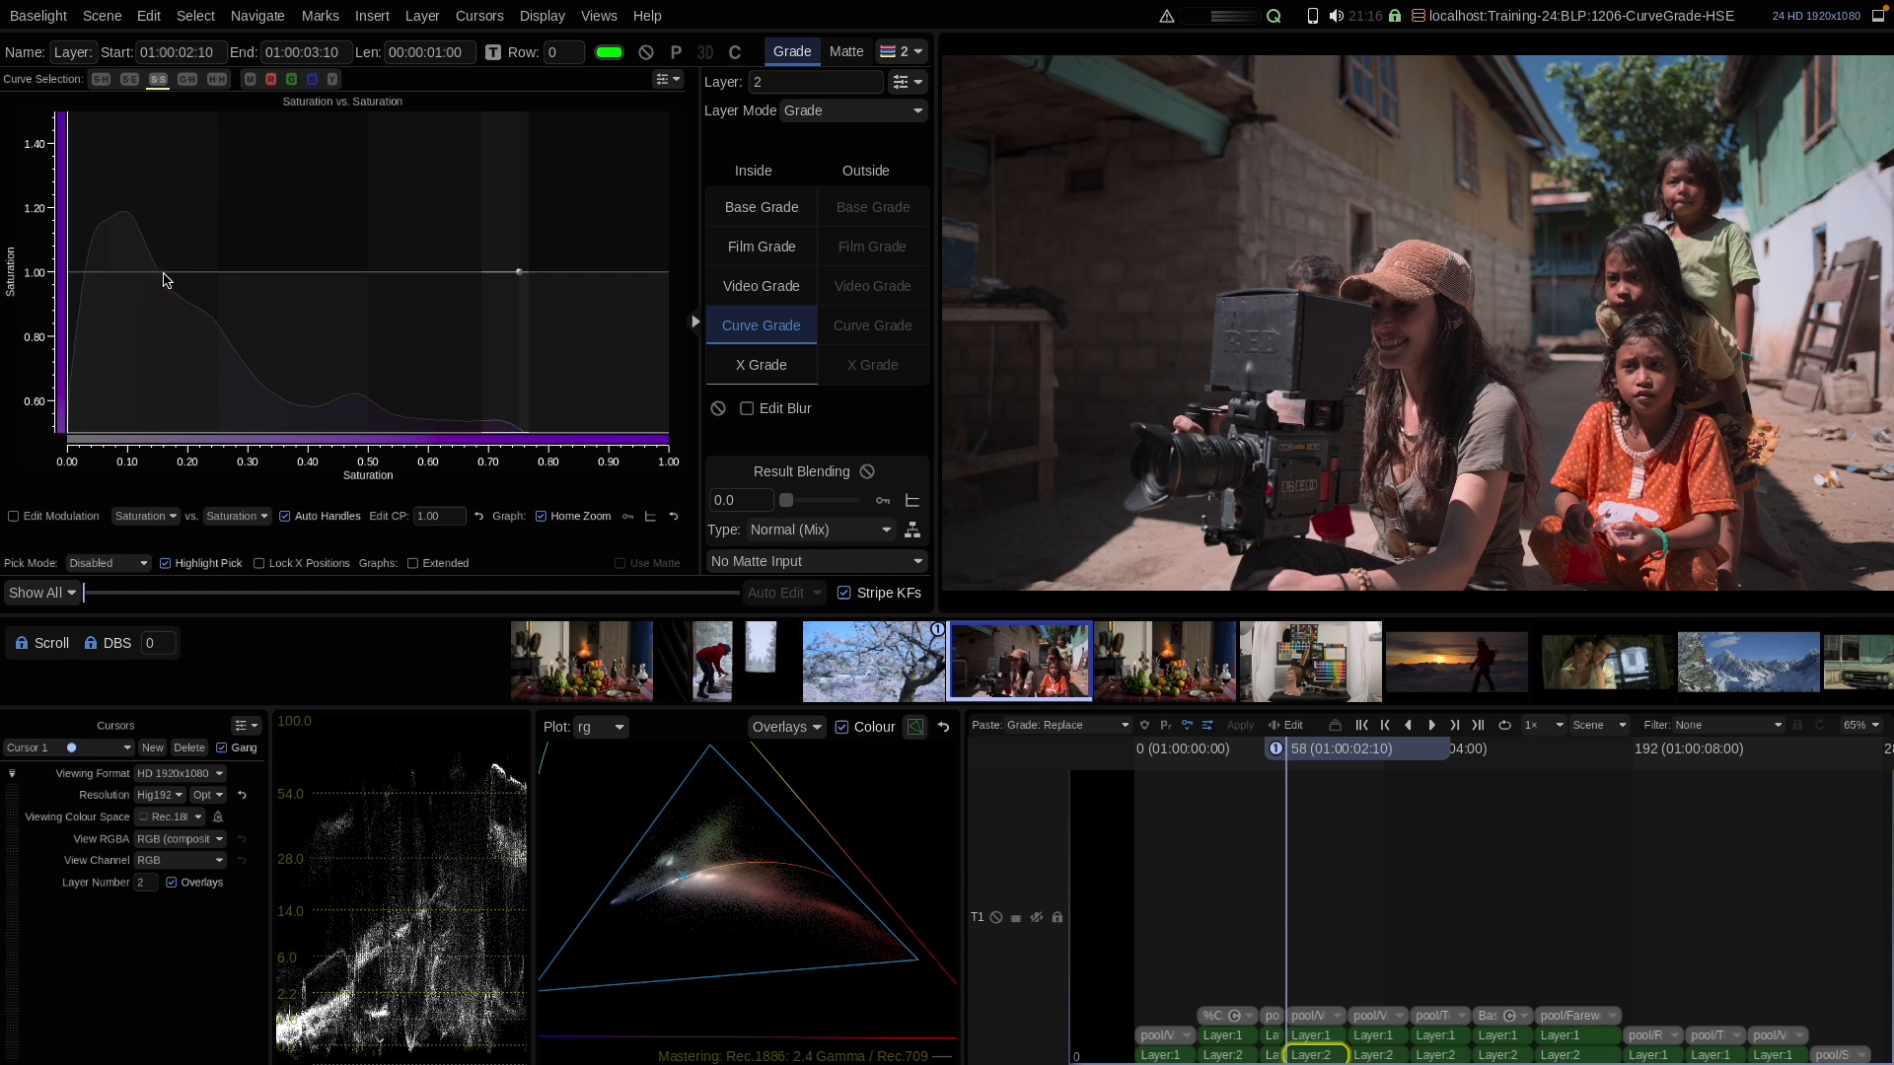
{"action": "left_click", "coordinate": [165, 563]}
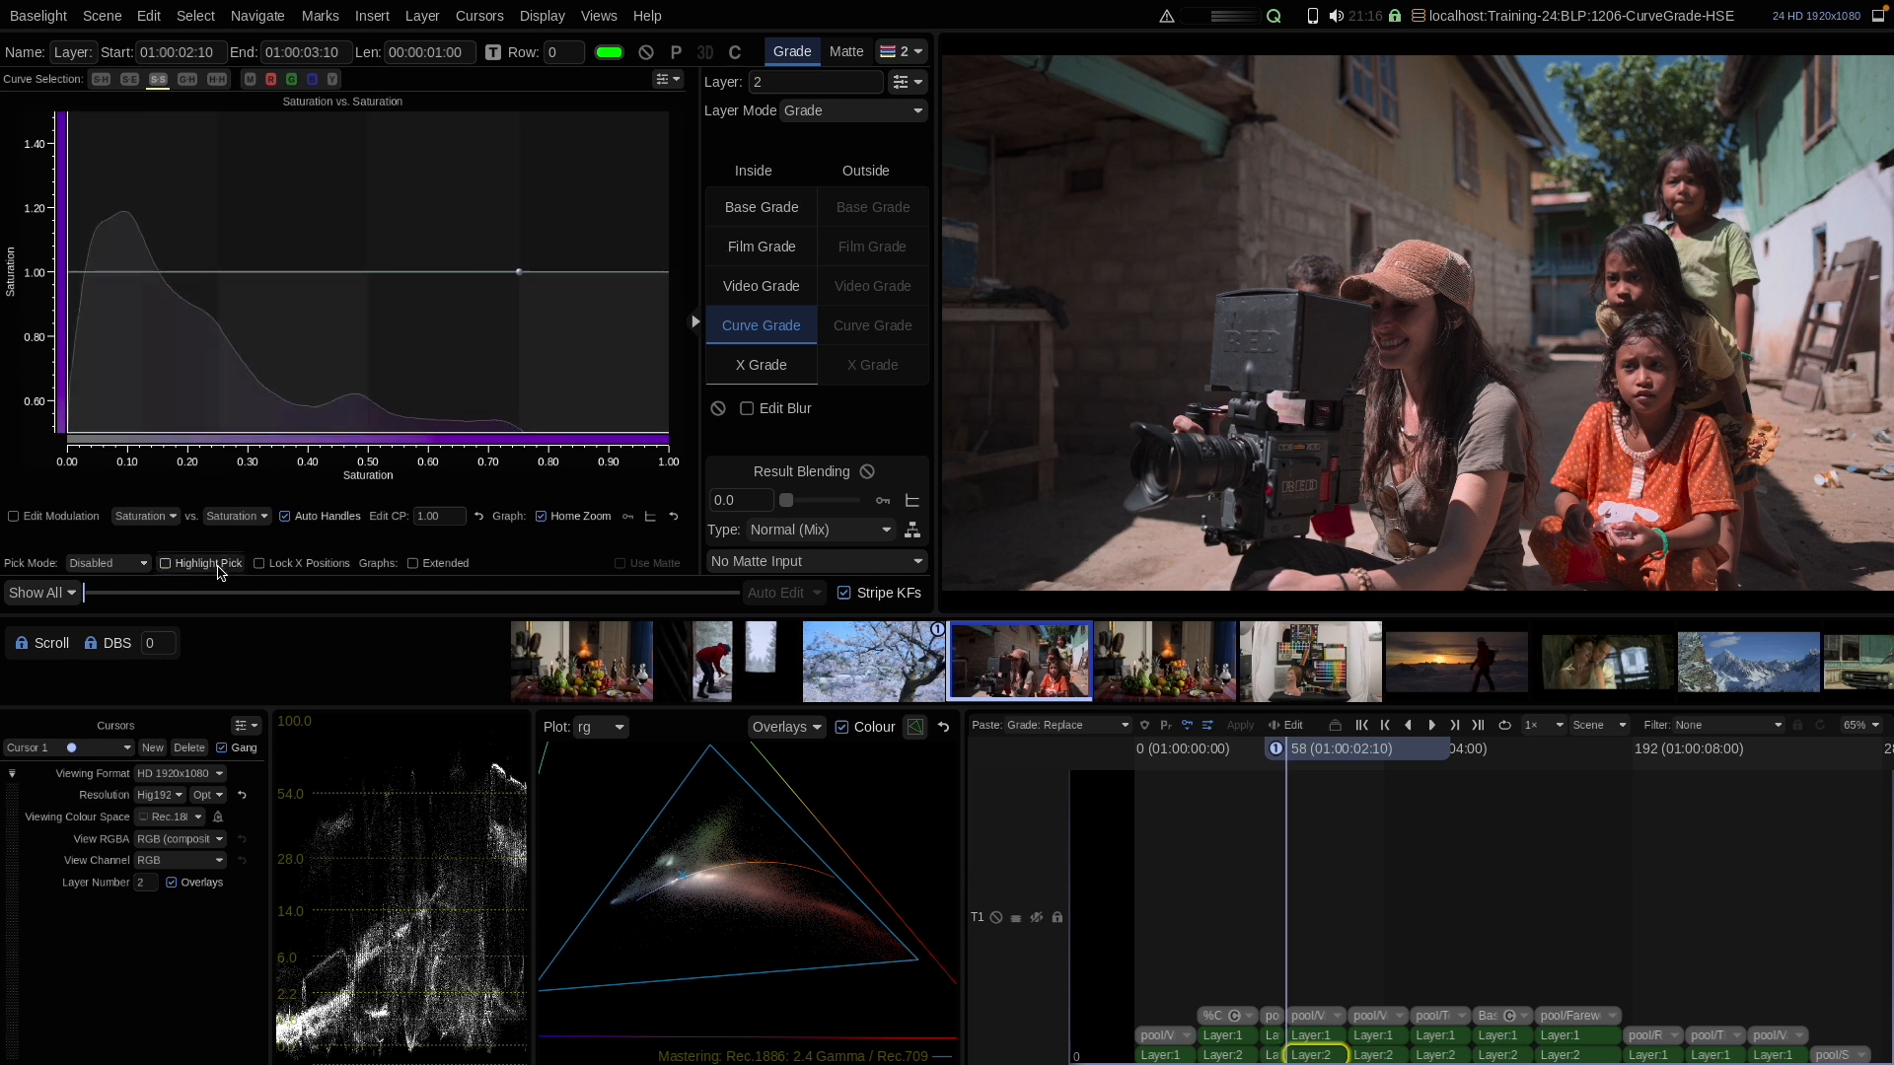
{"action": "left_click", "coordinate": [179, 274]}
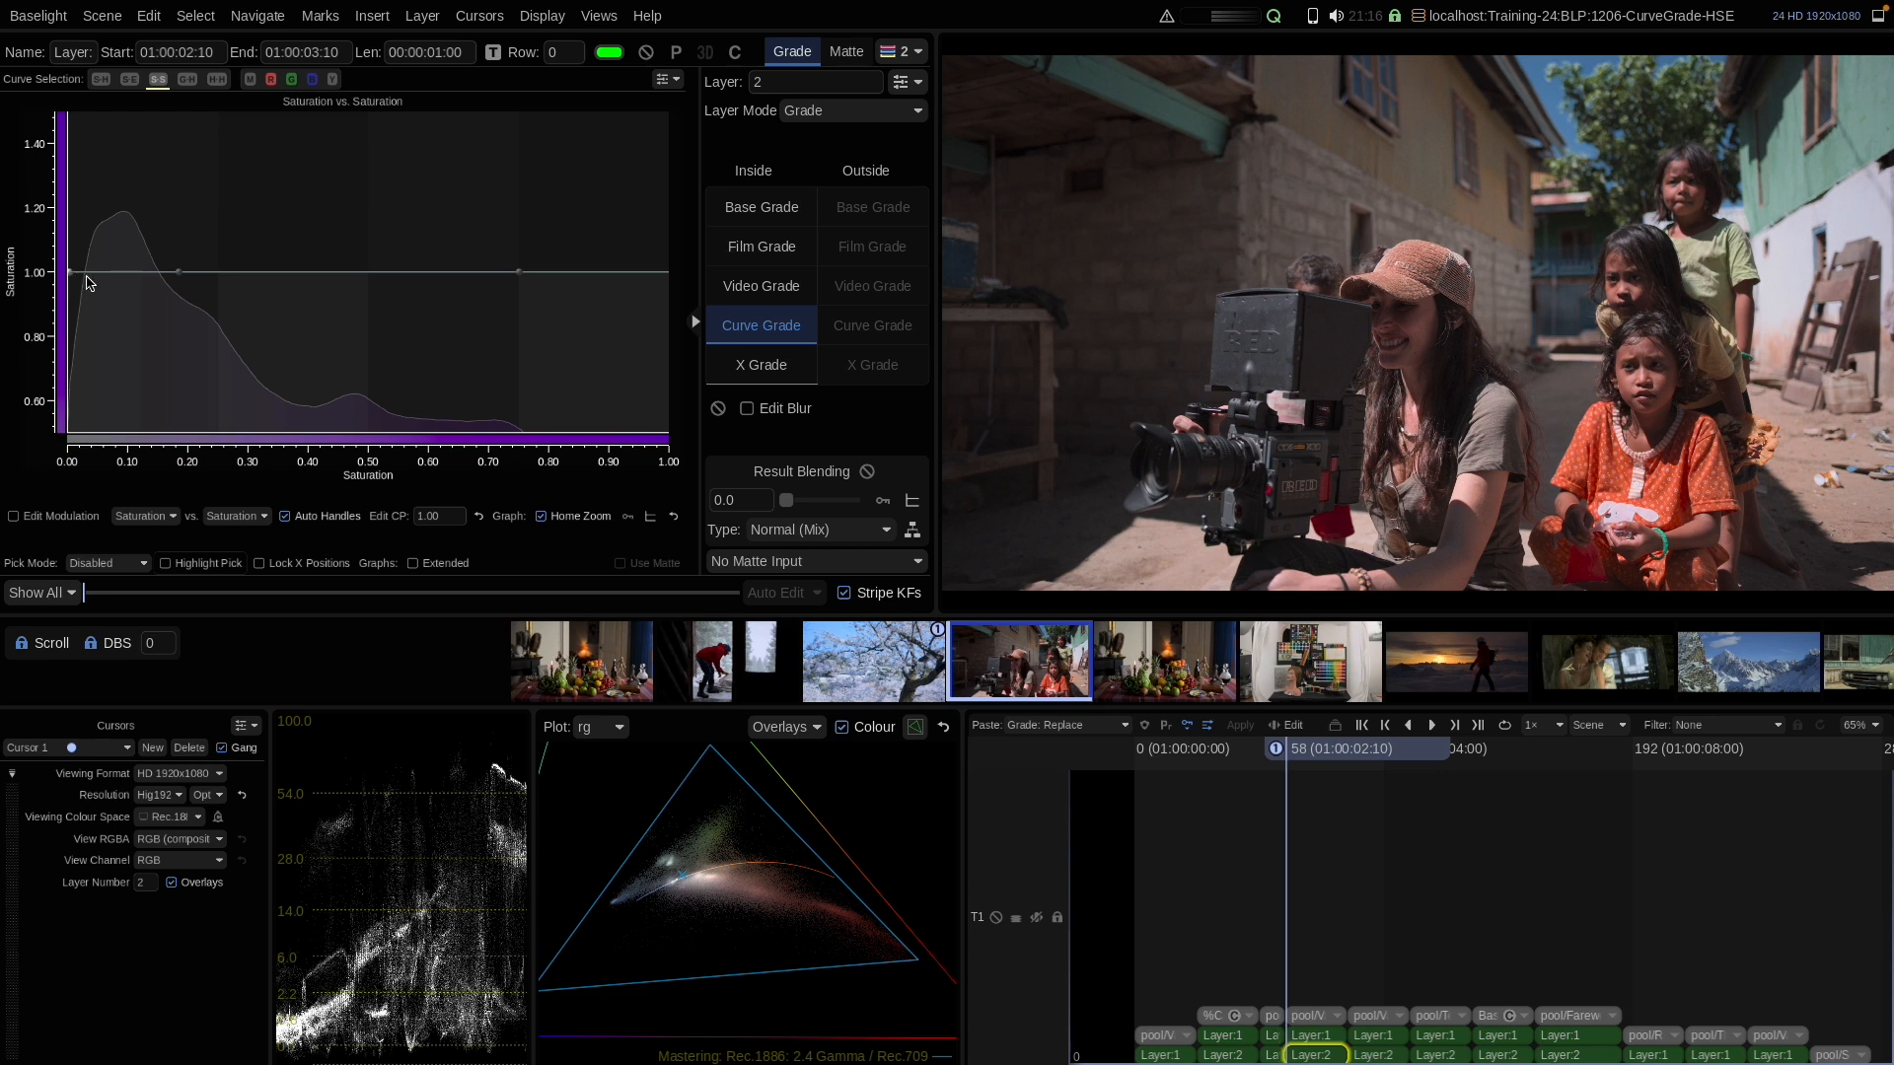
{"action": "left_click_drag", "start_coordinate": [178, 274], "coordinate": [135, 130]}
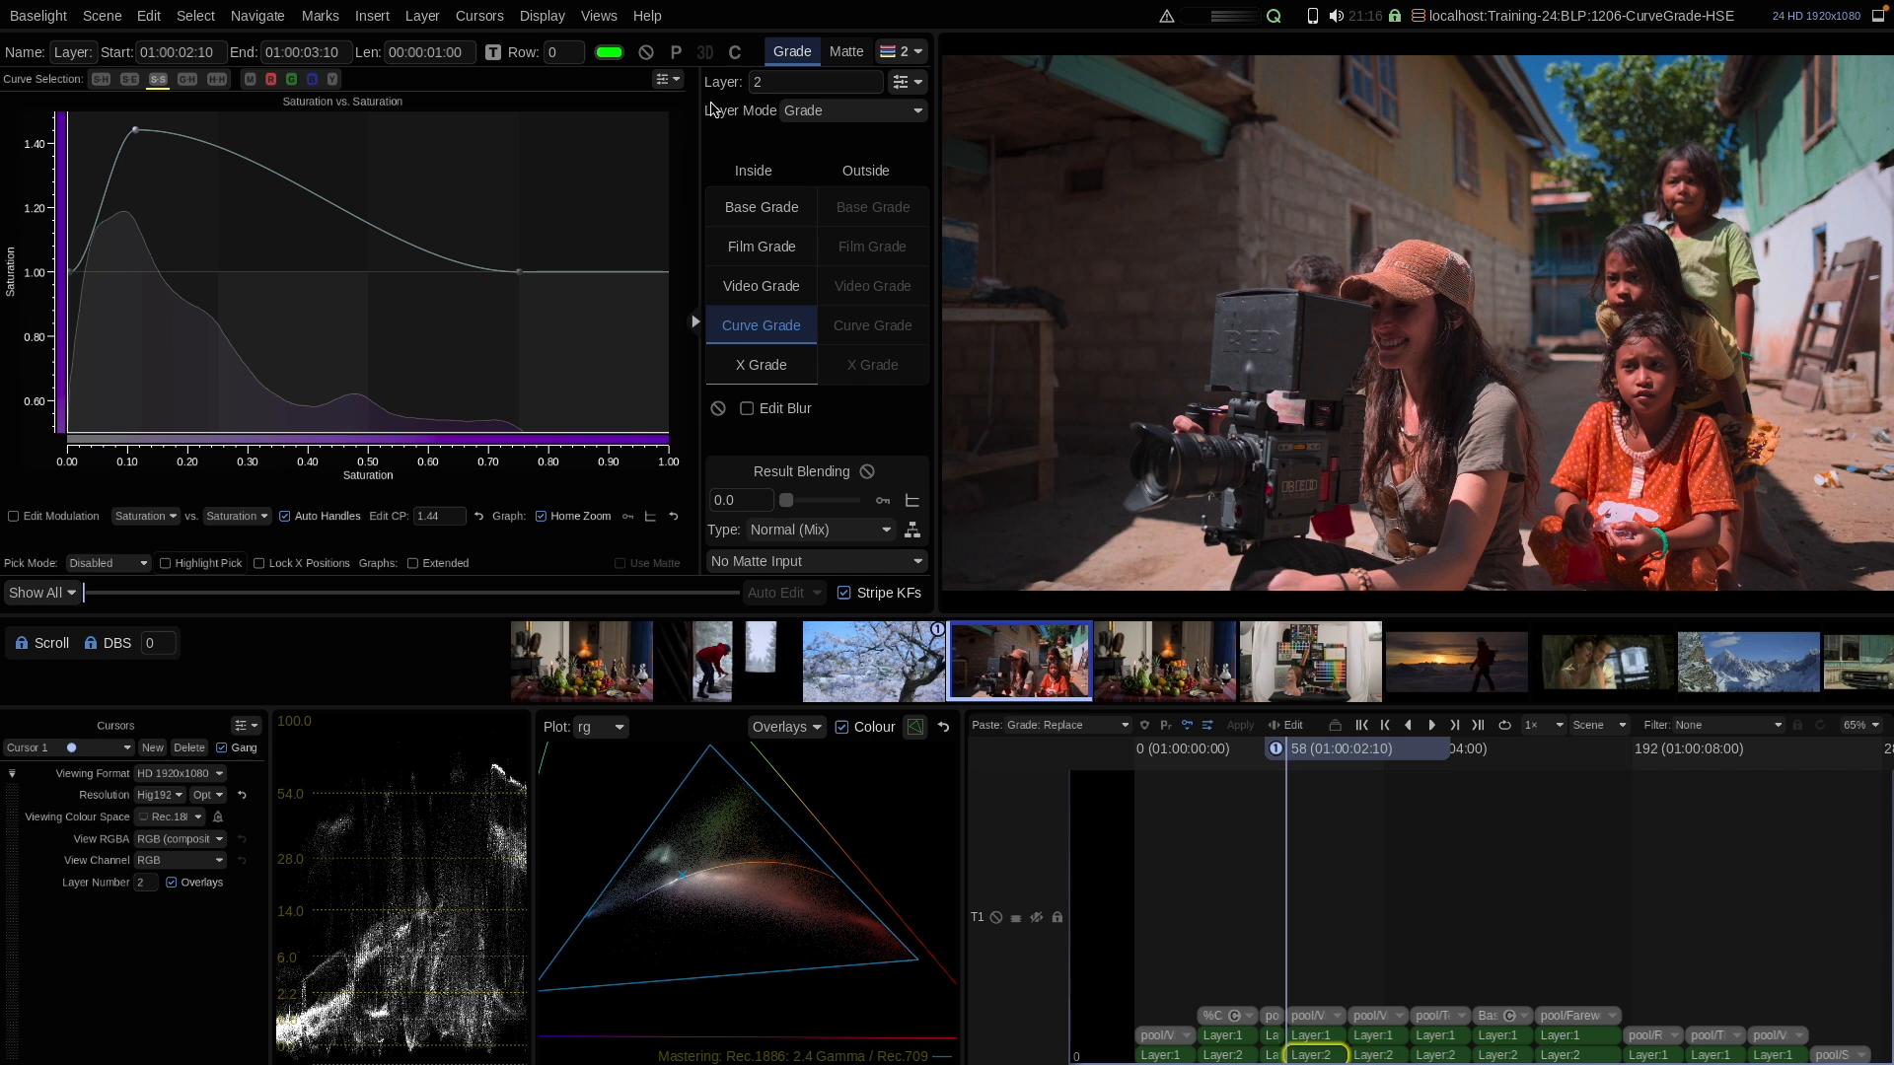
Check the shot with the grade layer bypassed and active, and move the high-saturation anchor point to about 0.62
{"action": "left_click", "coordinate": [647, 52]}
{"action": "left_click", "coordinate": [648, 52]}
{"action": "left_click_drag", "start_coordinate": [521, 275], "coordinate": [441, 272]}
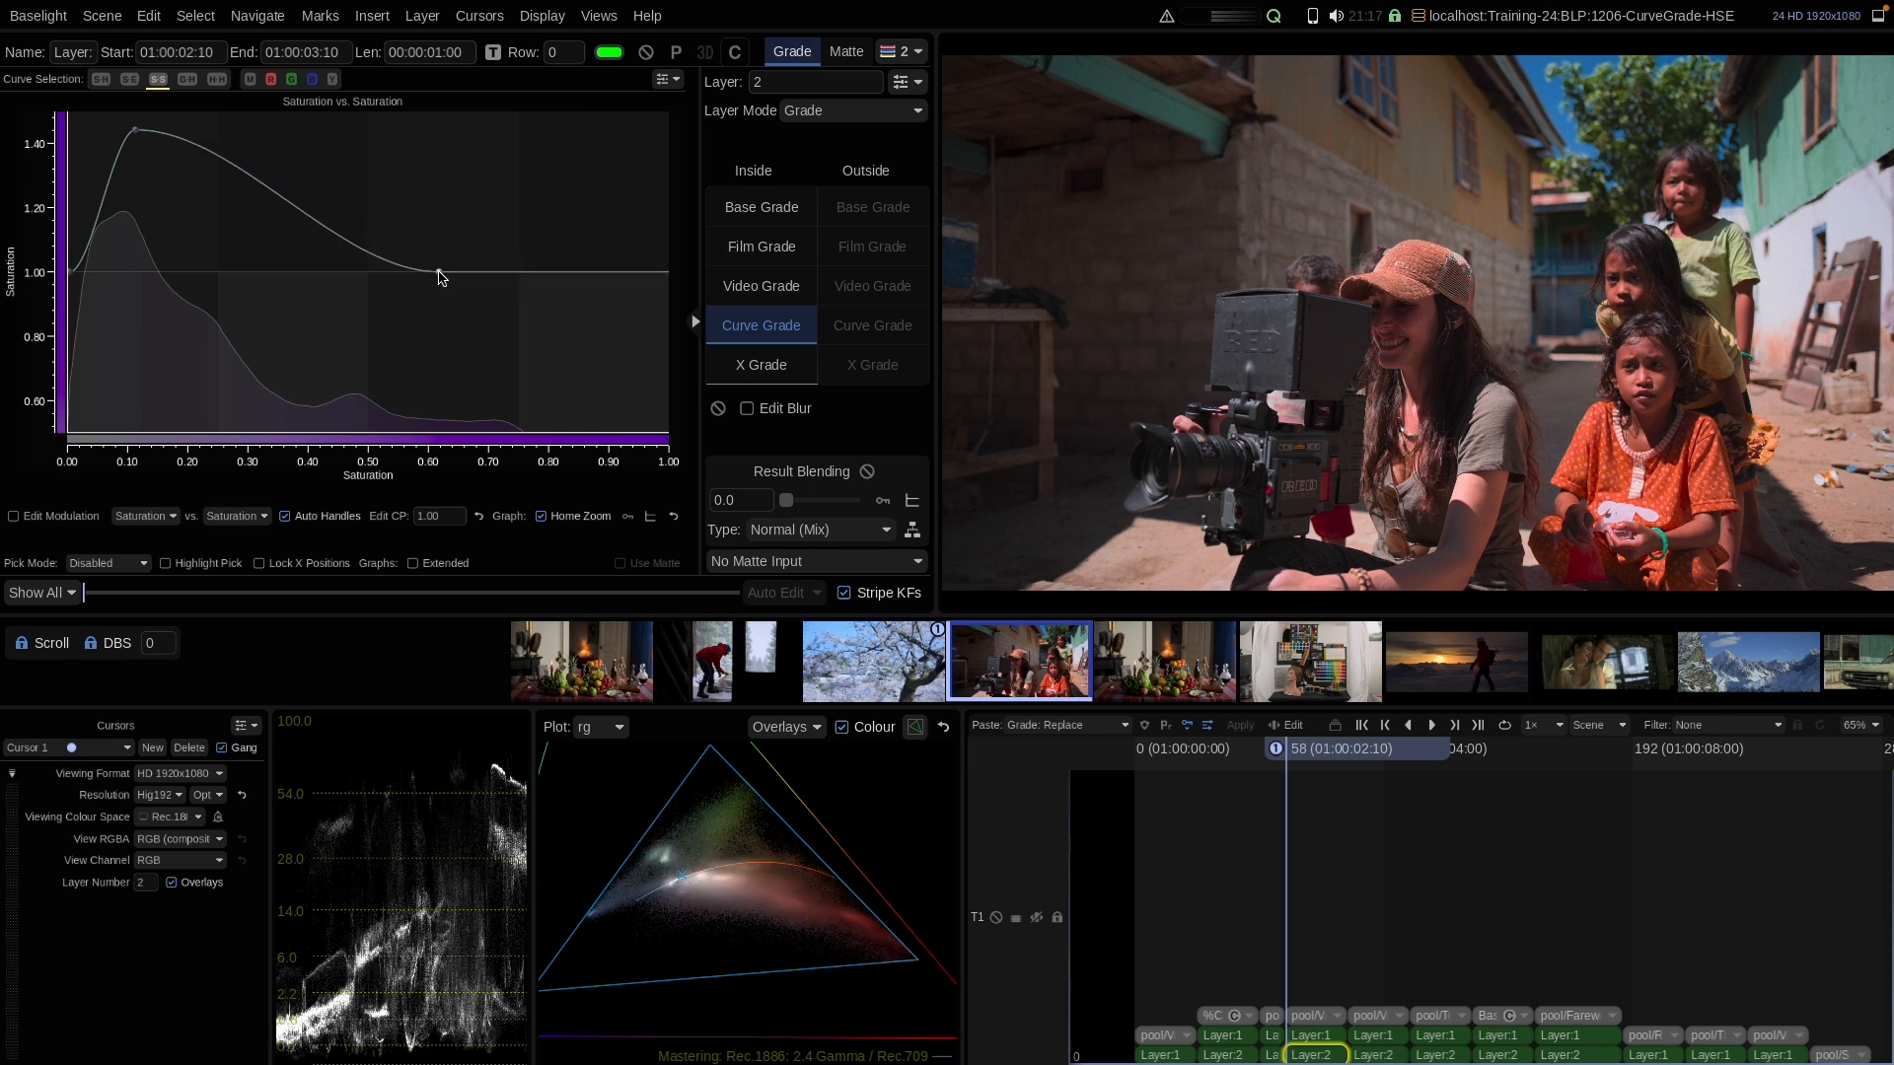
Compare the camera operator shot and its chromaticity plot with the grade layer bypassed and active
{"action": "left_click", "coordinate": [648, 53]}
{"action": "left_click", "coordinate": [649, 53]}
{"action": "left_click", "coordinate": [649, 54]}
{"action": "left_click", "coordinate": [649, 53]}
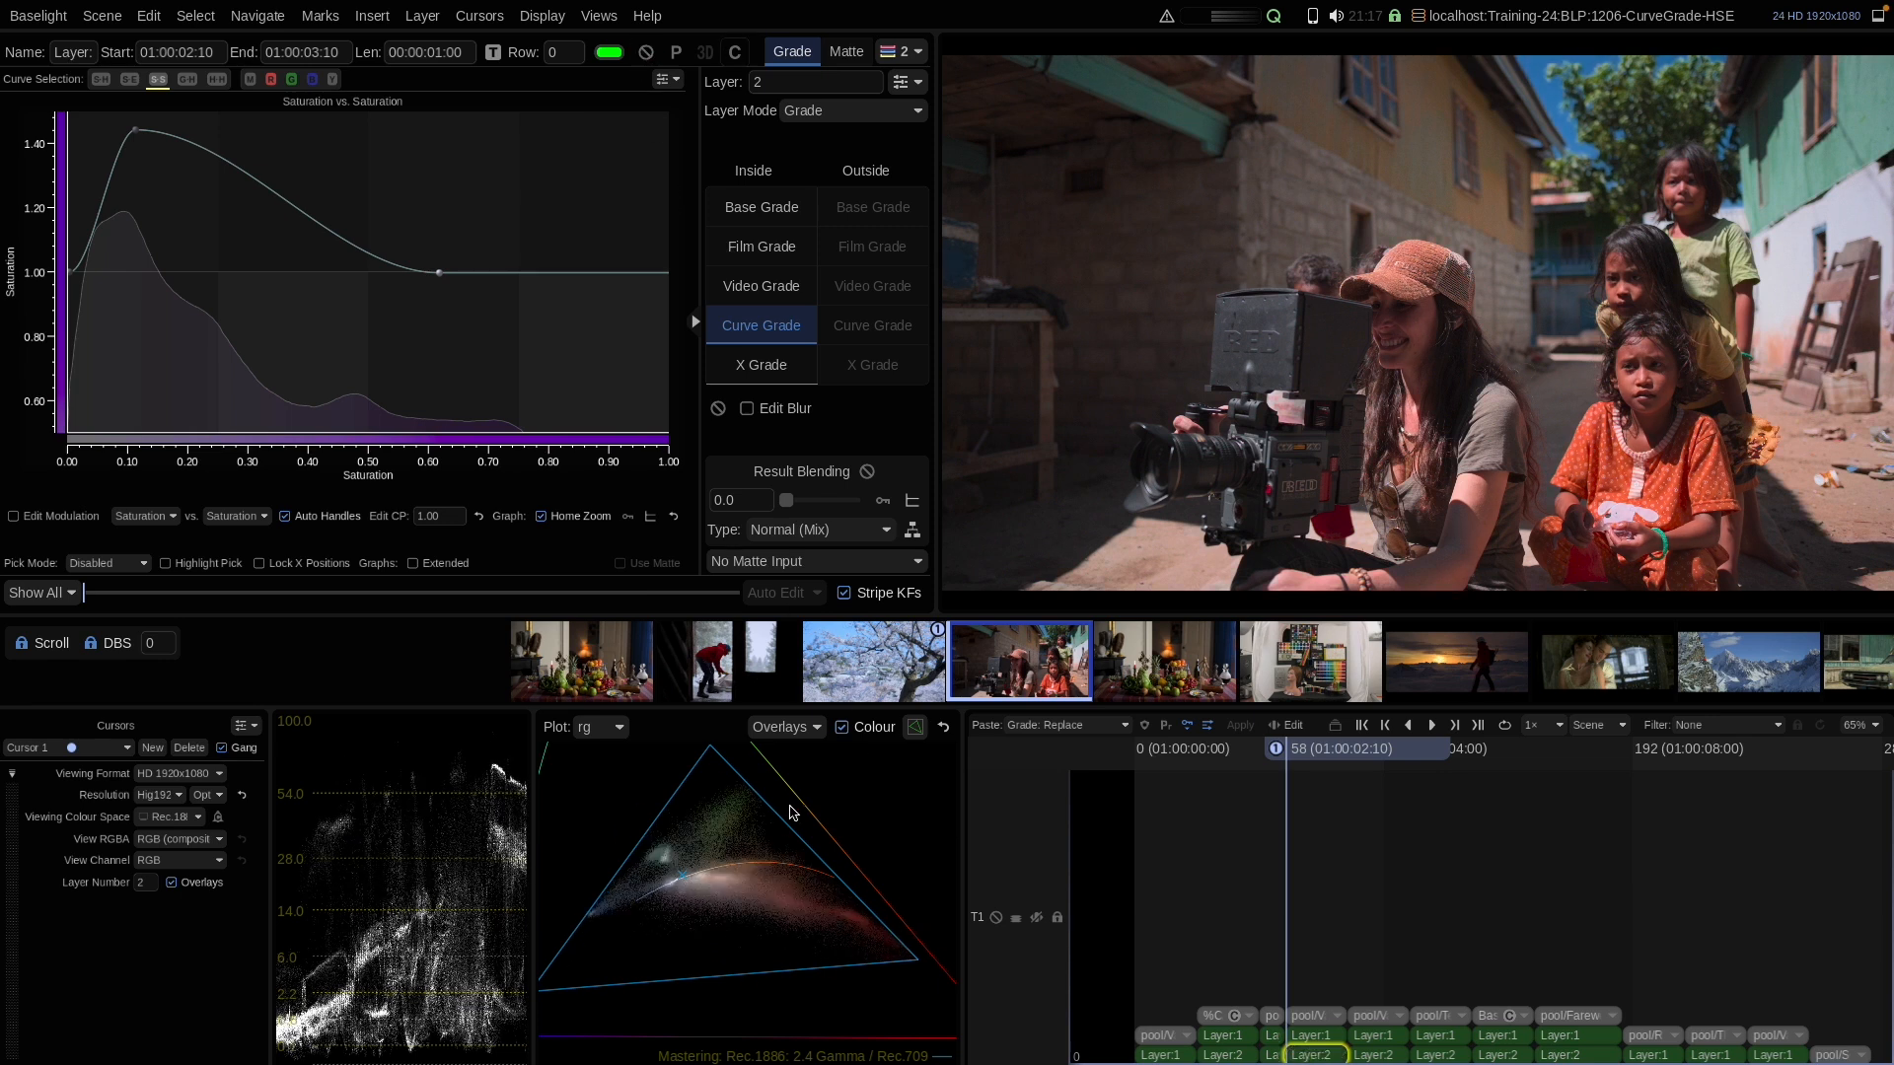
{"action": "left_click", "coordinate": [647, 53]}
{"action": "left_click", "coordinate": [647, 54]}
{"action": "left_click", "coordinate": [647, 54]}
{"action": "left_click", "coordinate": [646, 55]}
Switch the curve to Saturation (Absolute), anchor it at about 0.61, and raise a point near 0.16 to 0.24
{"action": "left_click", "coordinate": [157, 519]}
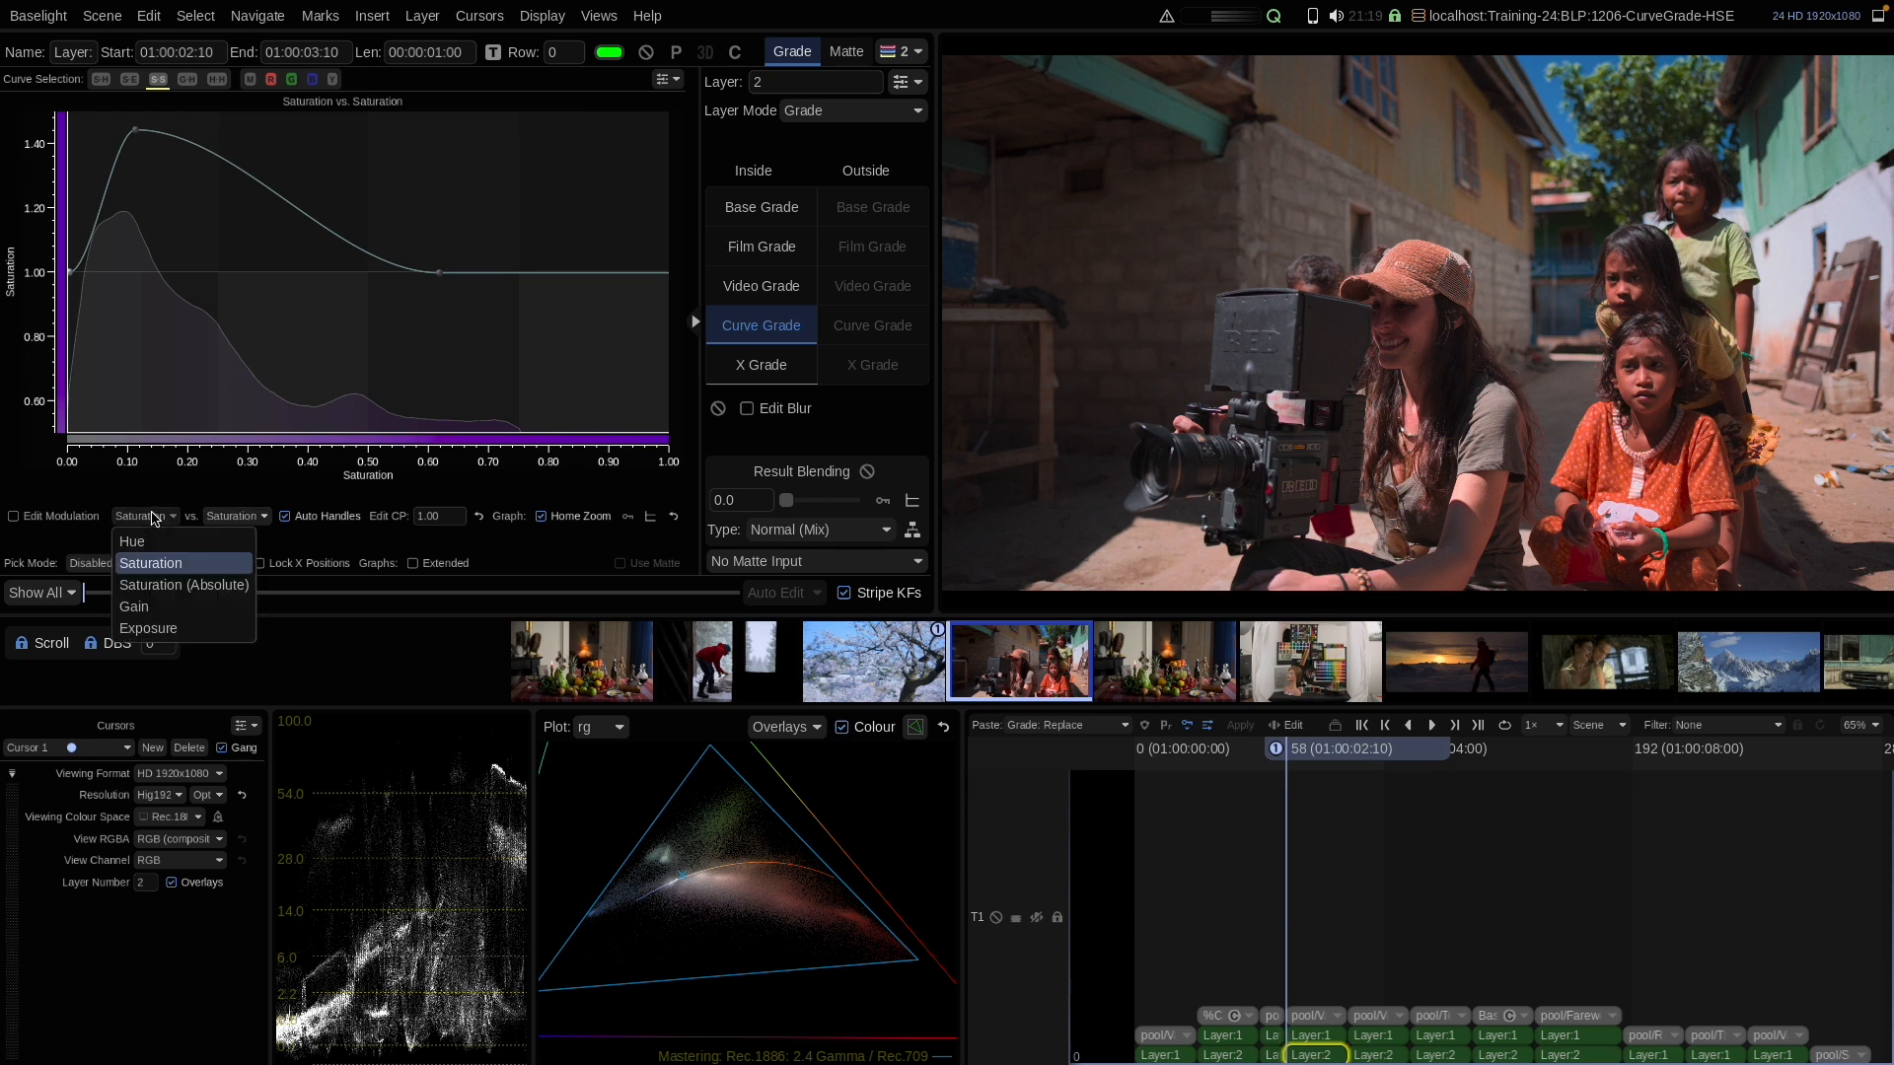
{"action": "left_click", "coordinate": [188, 586]}
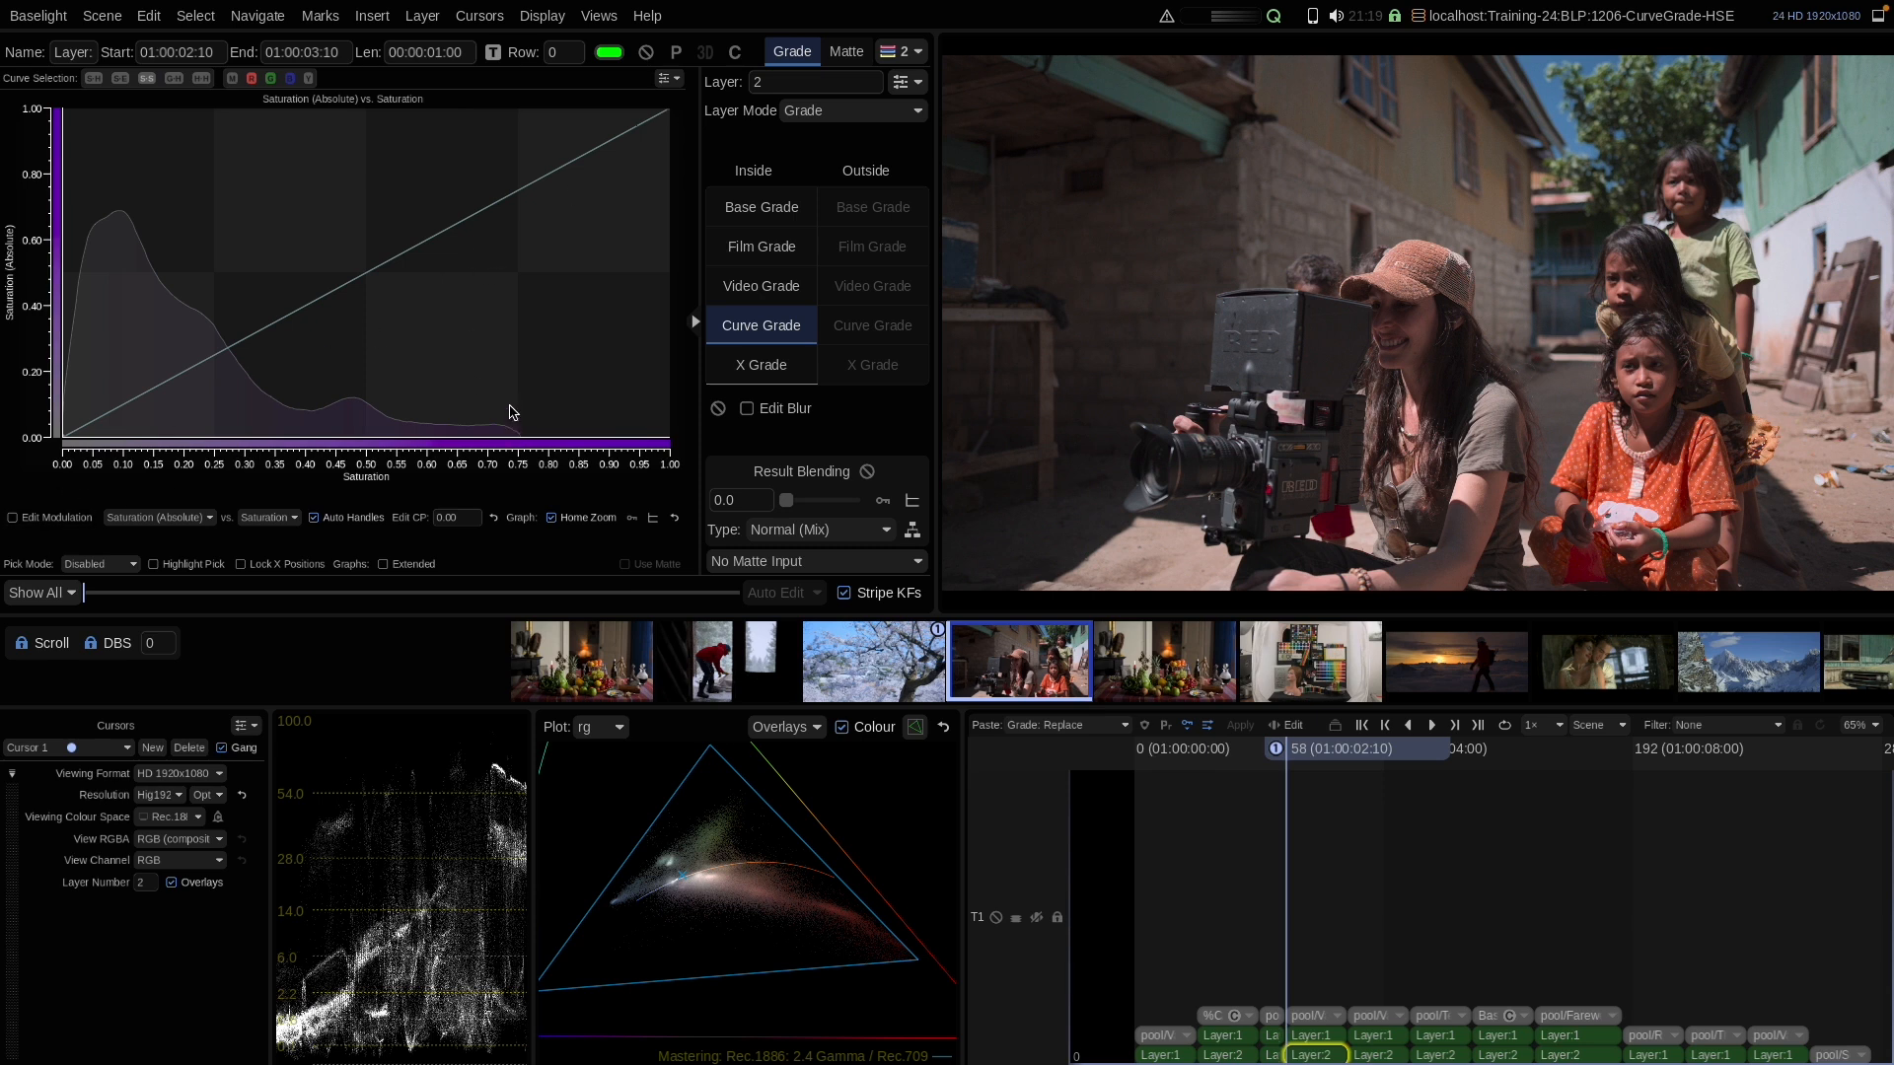
{"action": "left_click", "coordinate": [435, 238]}
{"action": "left_click_drag", "start_coordinate": [197, 372], "coordinate": [161, 362]}
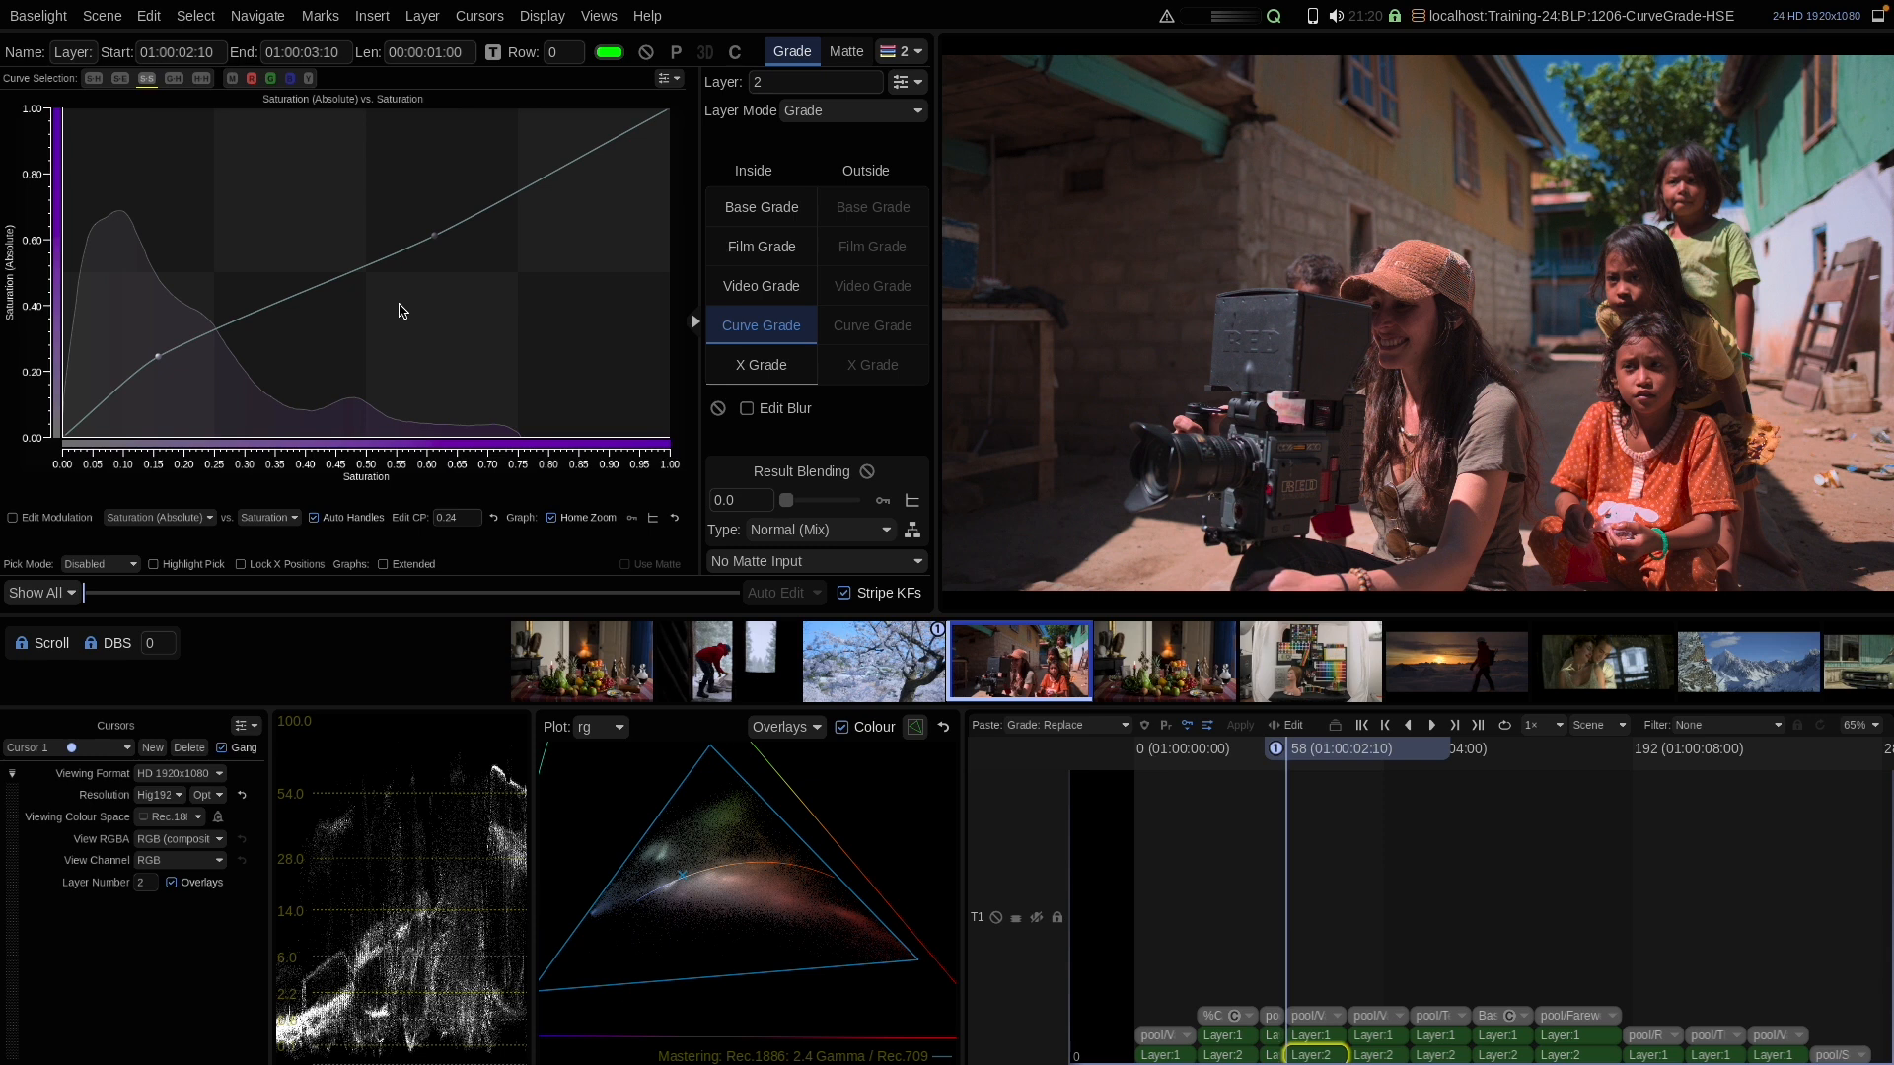
For the next still life shot, anchor the Gain vs. Saturation curve at 0 and lower a point near 0.80 to 0.40
{"action": "key", "text": "Down"}
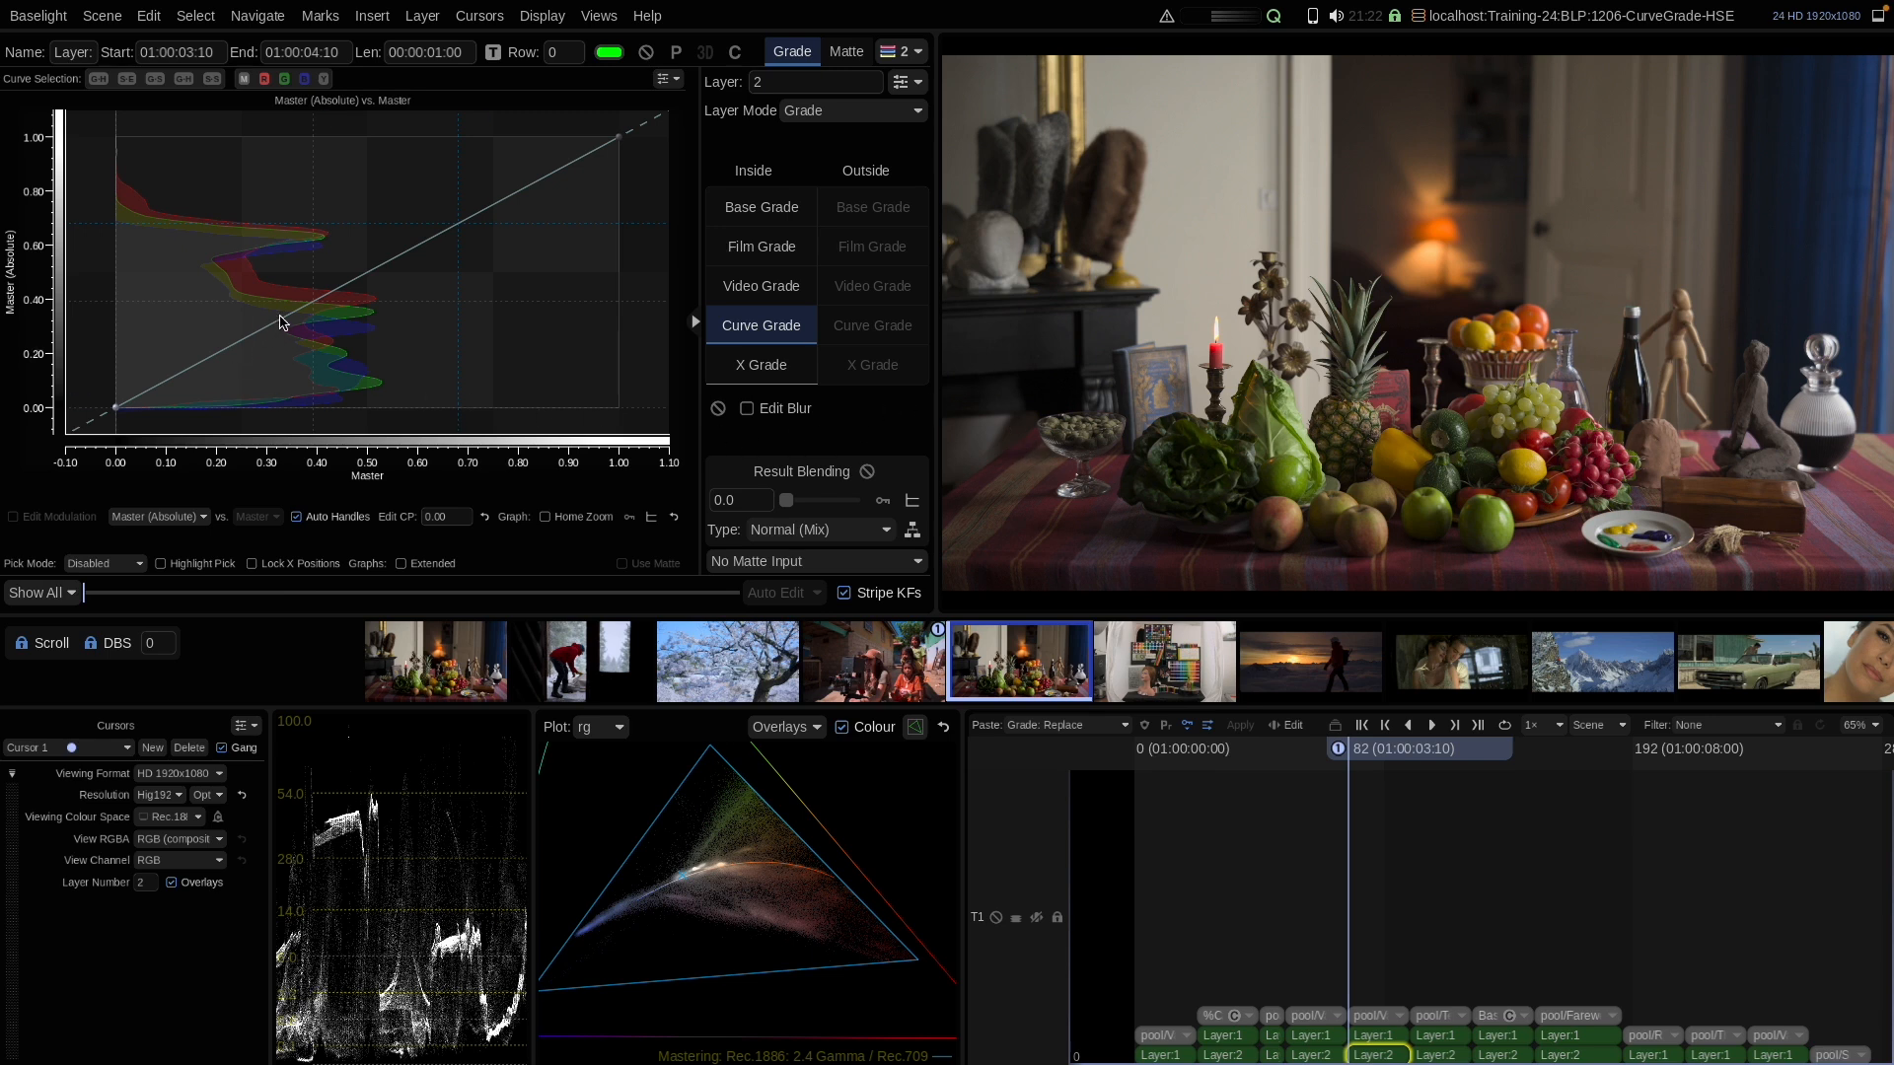
{"action": "left_click", "coordinate": [156, 80]}
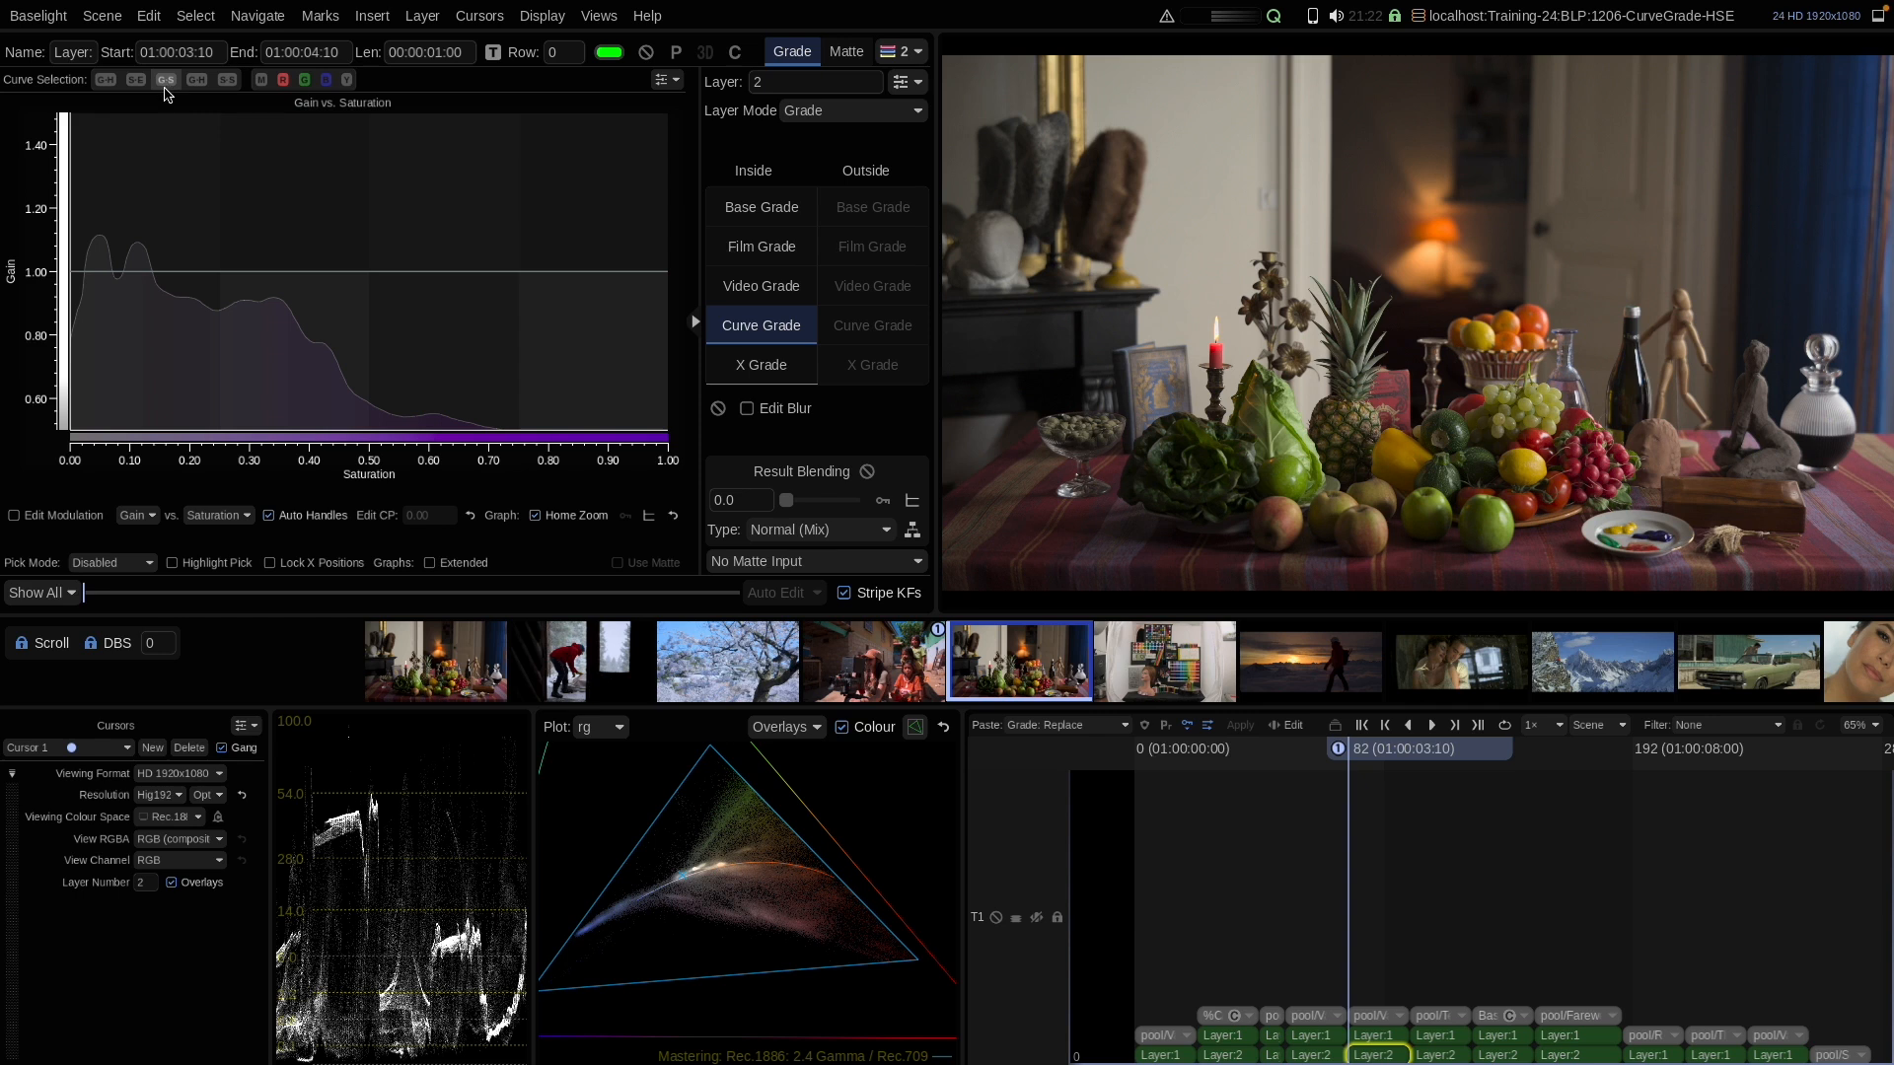
{"action": "left_click", "coordinate": [74, 272]}
{"action": "left_click", "coordinate": [577, 273]}
{"action": "mouse_move", "coordinate": [577, 273]}
{"action": "left_mouse_down"}
{"action": "mouse_move", "coordinate": [577, 425]}
{"action": "mouse_move", "coordinate": [582, 325]}
{"action": "mouse_move", "coordinate": [593, 409]}
{"action": "mouse_move", "coordinate": [550, 234]}
{"action": "mouse_move", "coordinate": [549, 275]}
{"action": "left_mouse_up"}
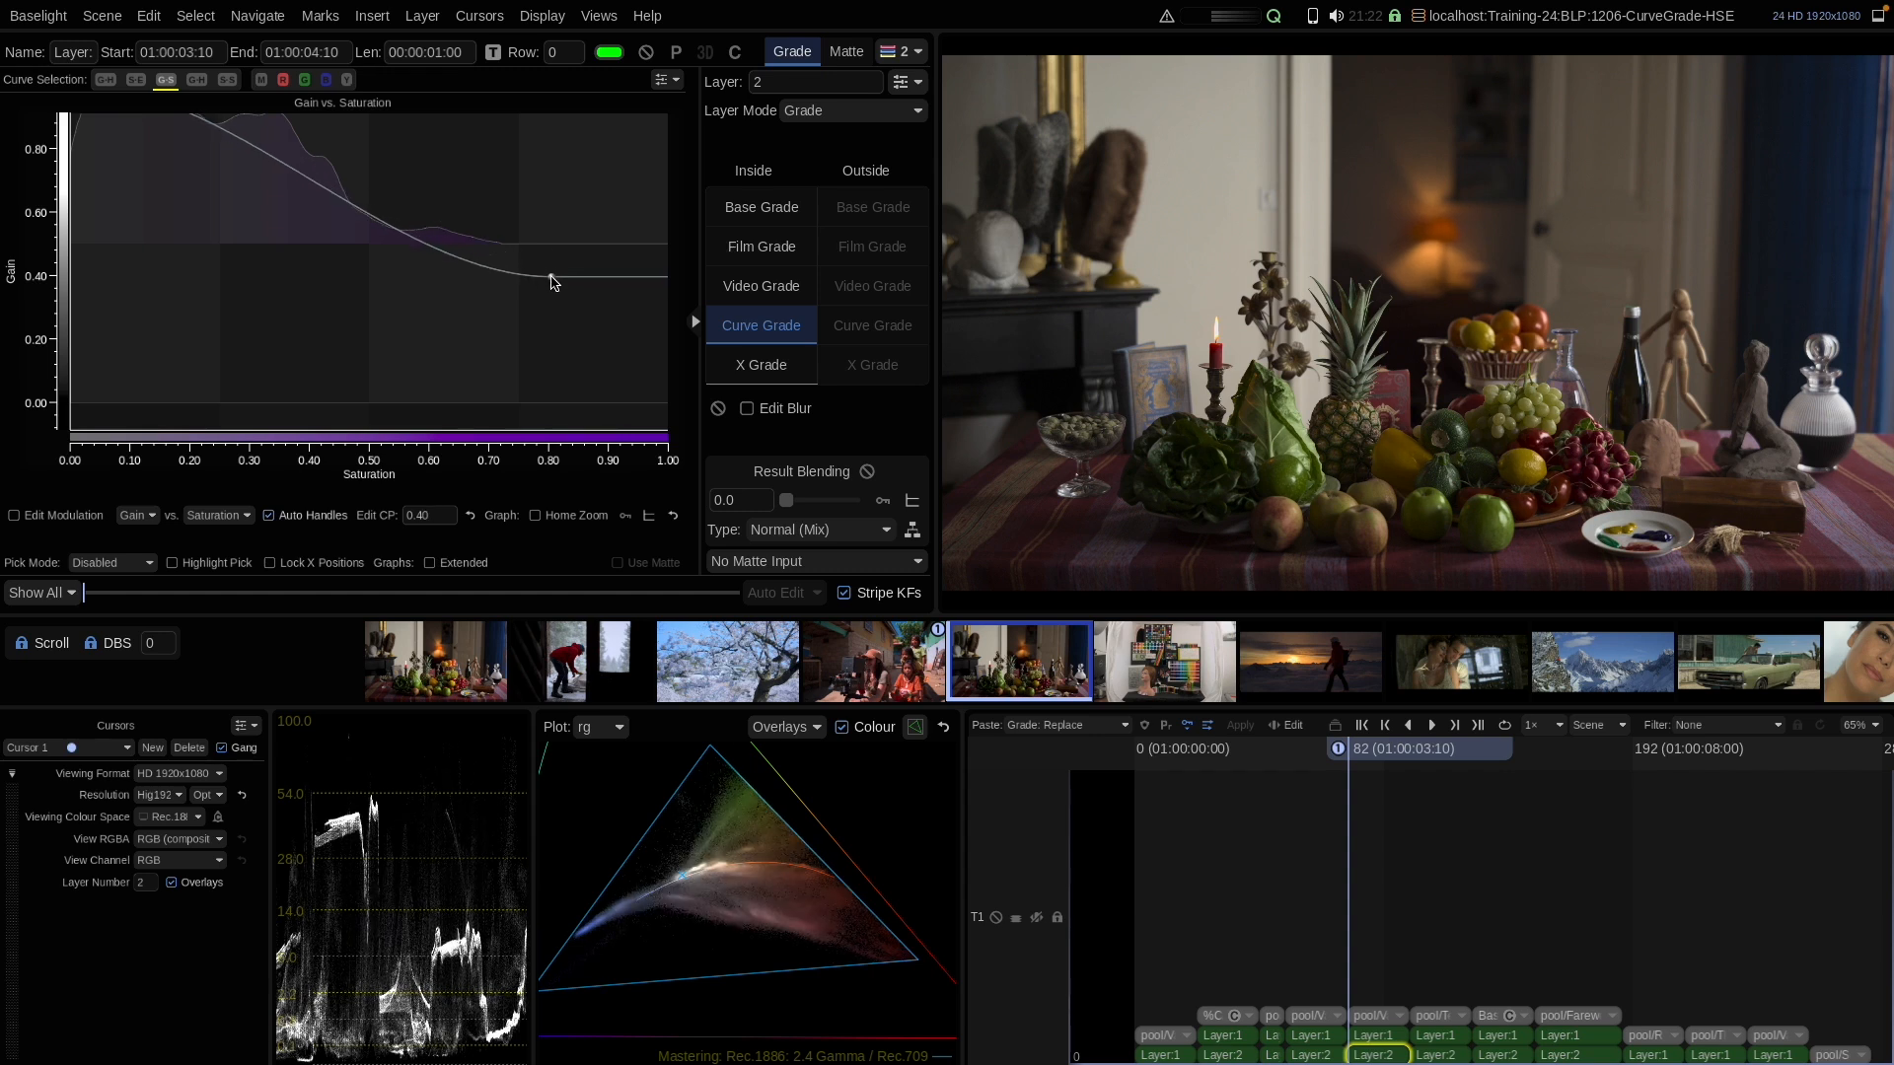
Compare the still life shot with the Gain vs. Saturation grade bypassed and active
{"action": "left_click", "coordinate": [646, 51]}
{"action": "left_click", "coordinate": [646, 51]}
{"action": "left_click", "coordinate": [646, 51]}
{"action": "left_click", "coordinate": [646, 52]}
Examine the fruit and vegetables in the still life up close
{"action": "scroll", "coordinate": [1454, 439], "scroll_direction": "up", "scroll_amount": 4}
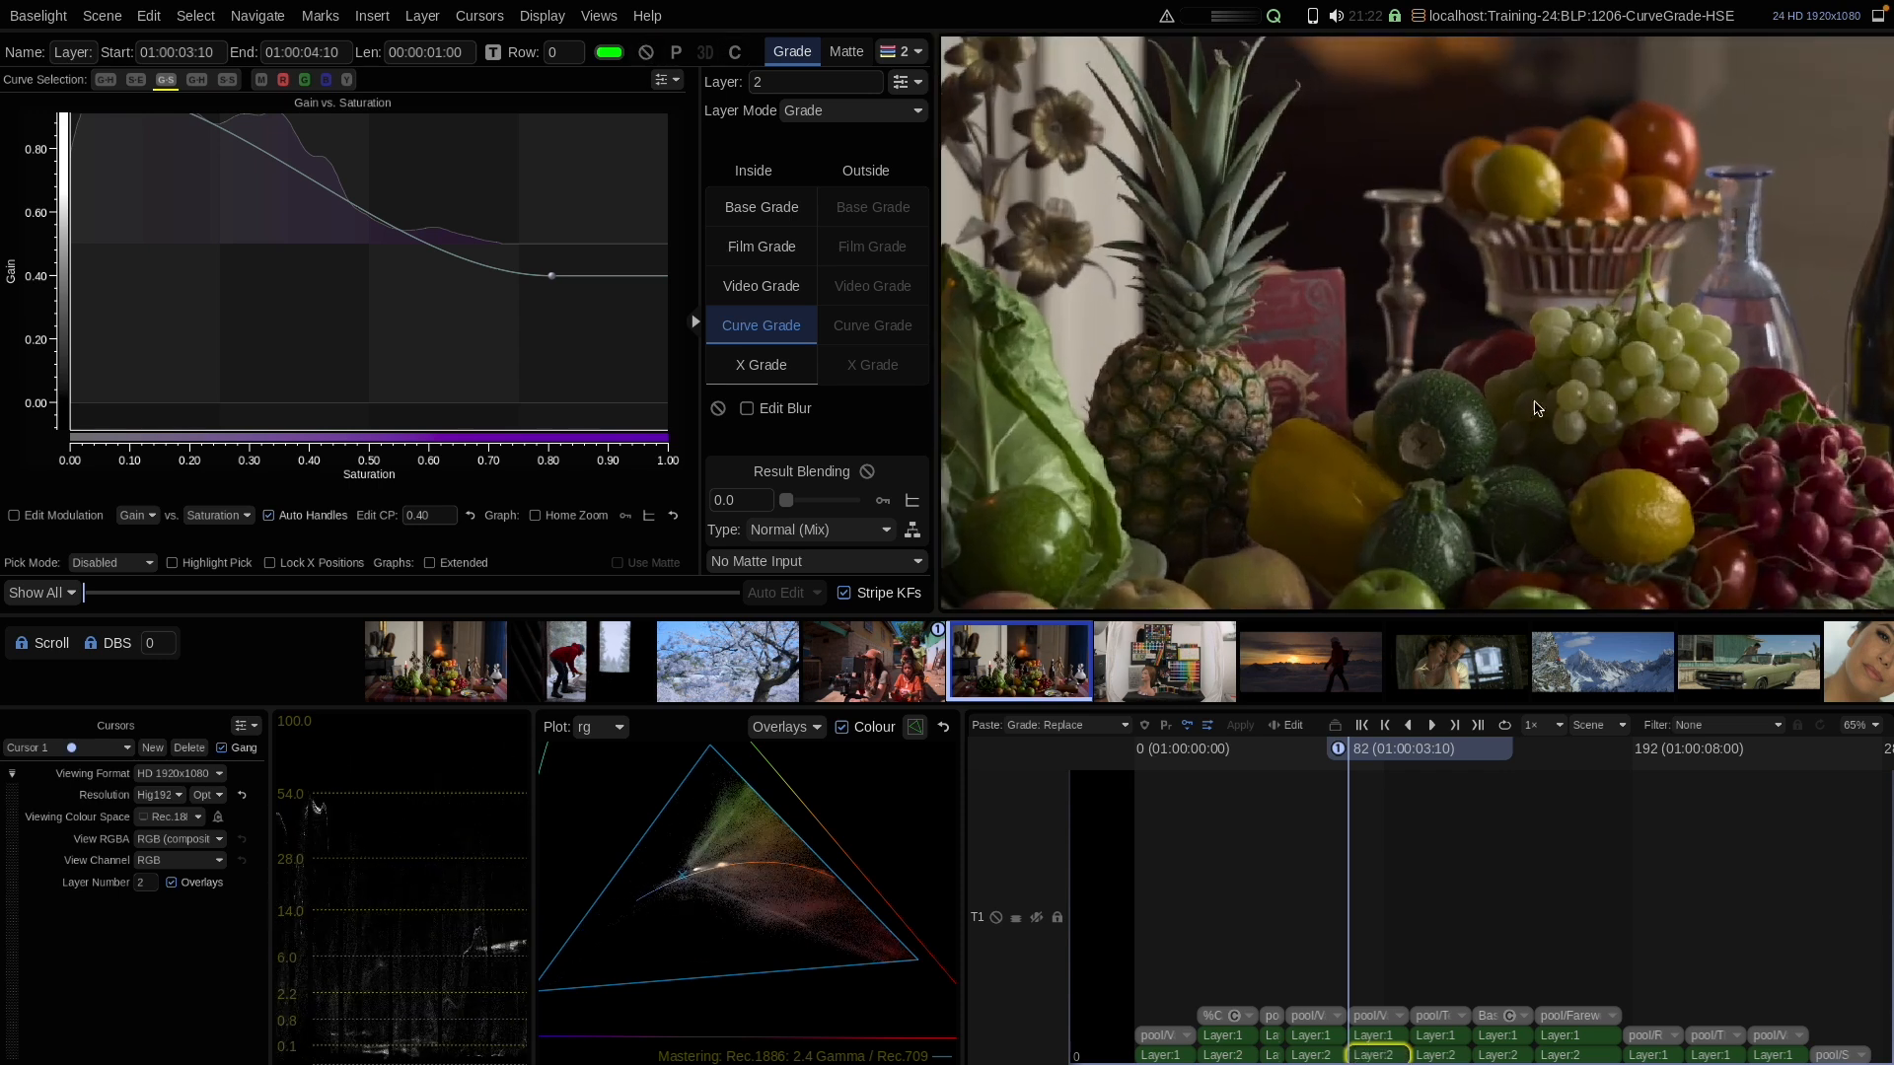
{"action": "key", "text": "Right"}
{"action": "key", "text": "Right"}
{"action": "key", "text": "Left"}
{"action": "key", "text": "Left"}
{"action": "key", "text": "Left"}
{"action": "key", "text": "Left"}
{"action": "key", "text": "Right"}
{"action": "key", "text": "Right"}
{"action": "key", "text": "Right"}
{"action": "key", "text": "Left"}
{"action": "key", "text": "Left"}
{"action": "key", "text": "Left"}
{"action": "key", "text": "Left"}
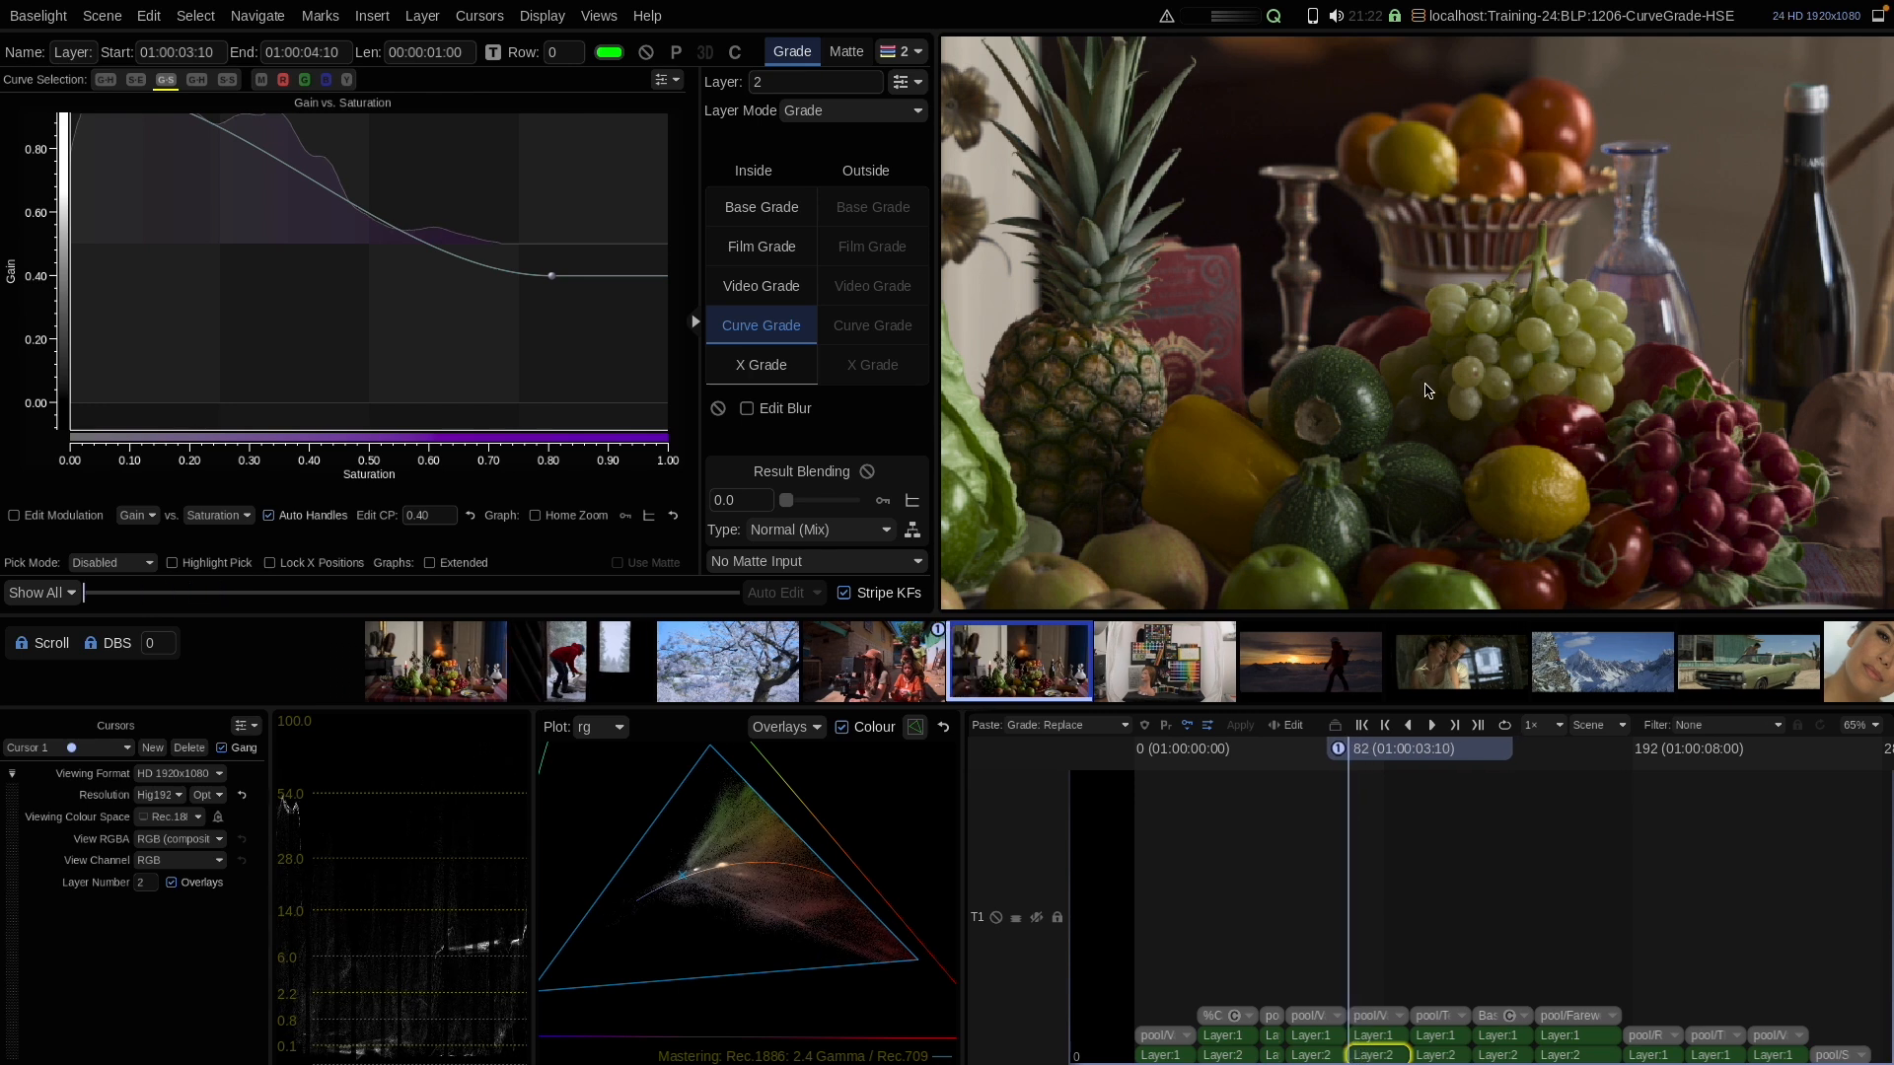
Compare the full still life image with the grade layer bypassed and active
{"action": "key", "text": "Home"}
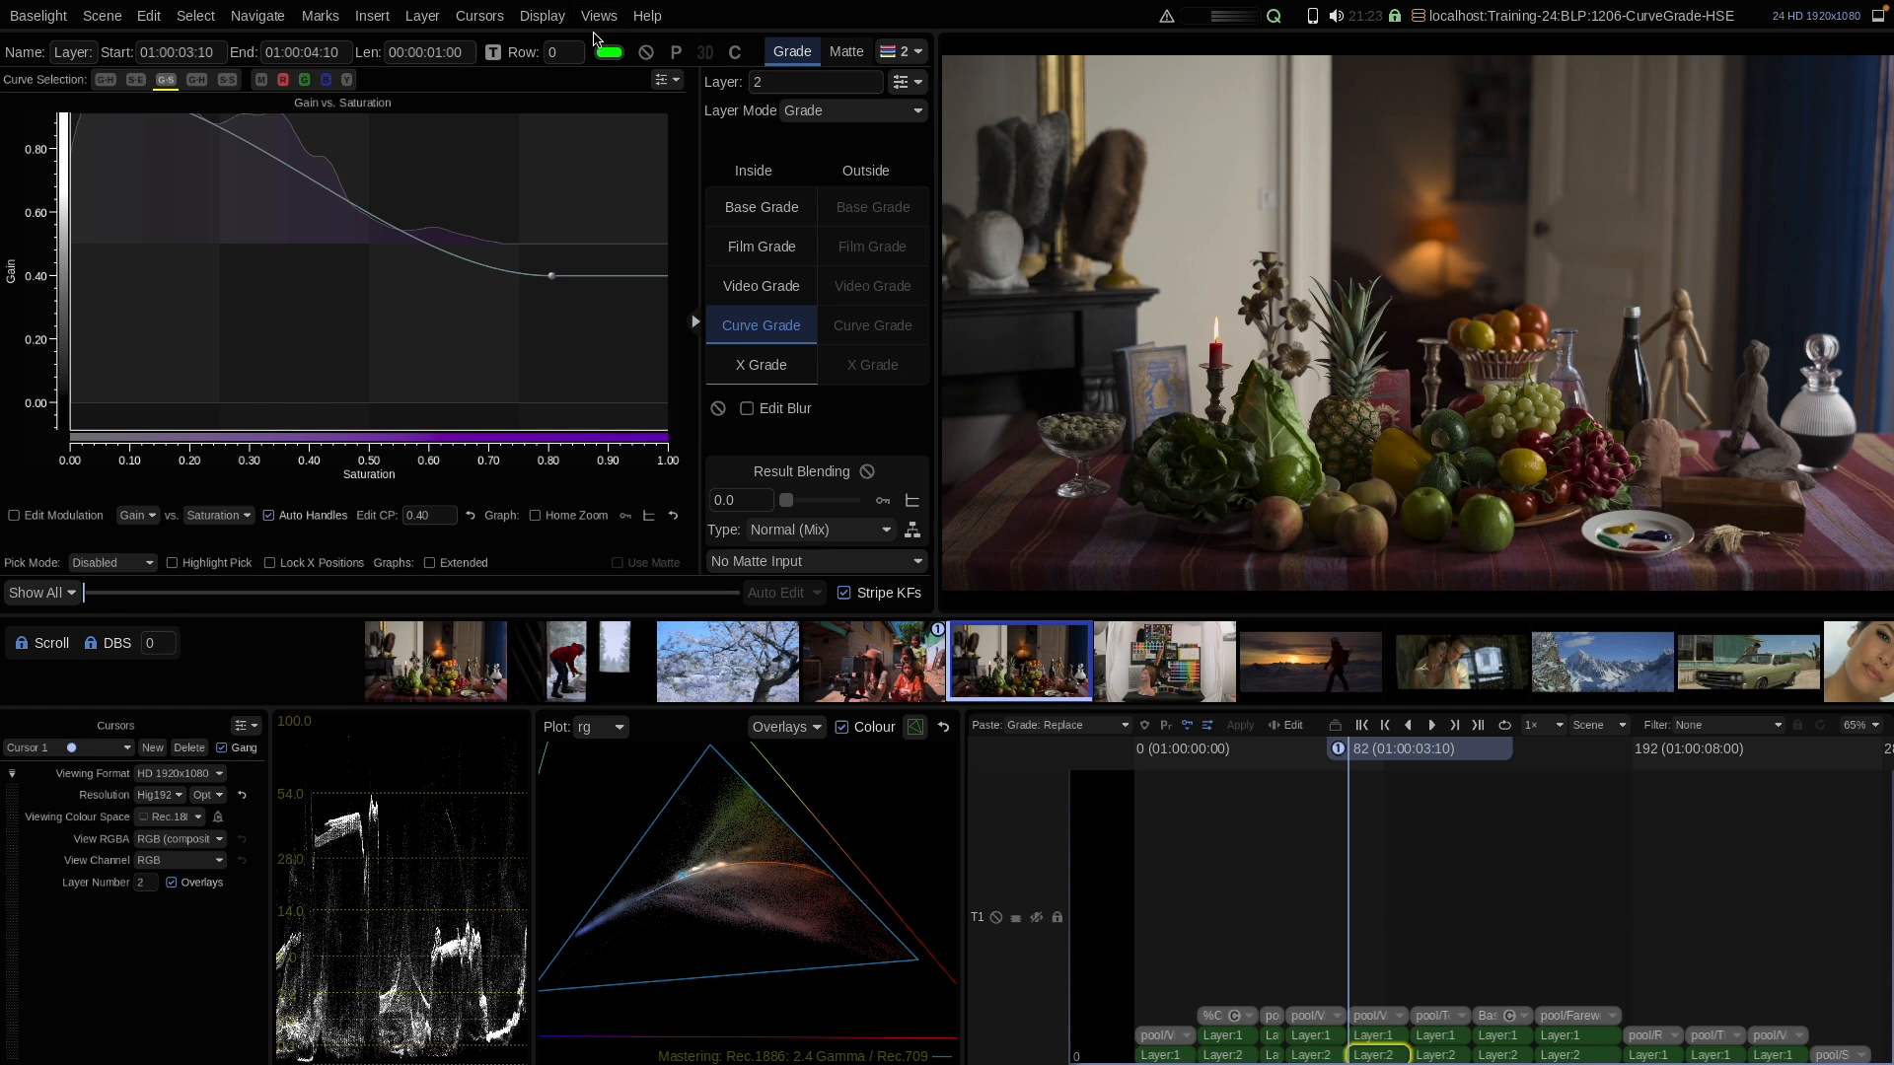
{"action": "left_click", "coordinate": [646, 51]}
{"action": "left_click", "coordinate": [646, 51]}
{"action": "left_click", "coordinate": [646, 52]}
{"action": "left_click", "coordinate": [646, 51]}
{"action": "left_click", "coordinate": [646, 51]}
{"action": "left_click", "coordinate": [646, 51]}
Examine the Gain vs. Saturation curve alongside its modulation graph and the available modulation types, keeping Hue selected
{"action": "left_click", "coordinate": [575, 515]}
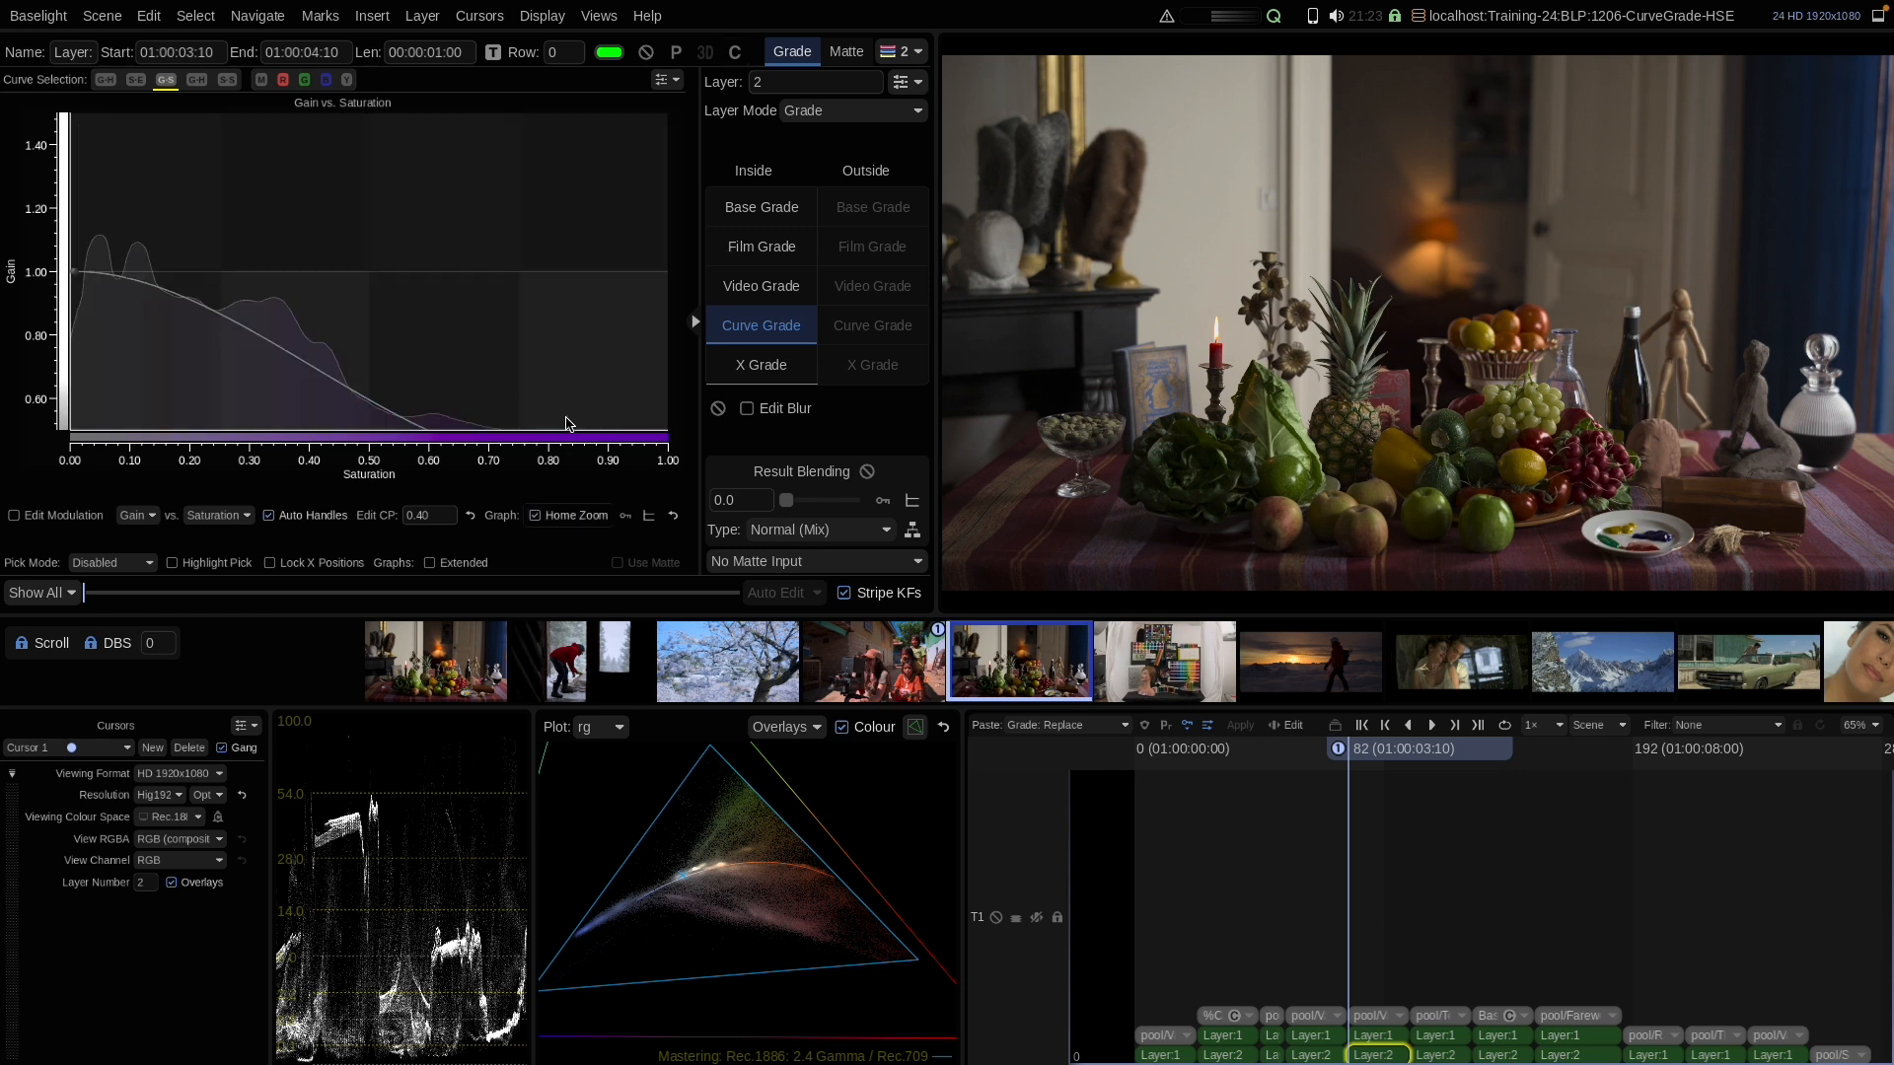
{"action": "left_click_drag", "start_coordinate": [534, 339], "coordinate": [534, 265]}
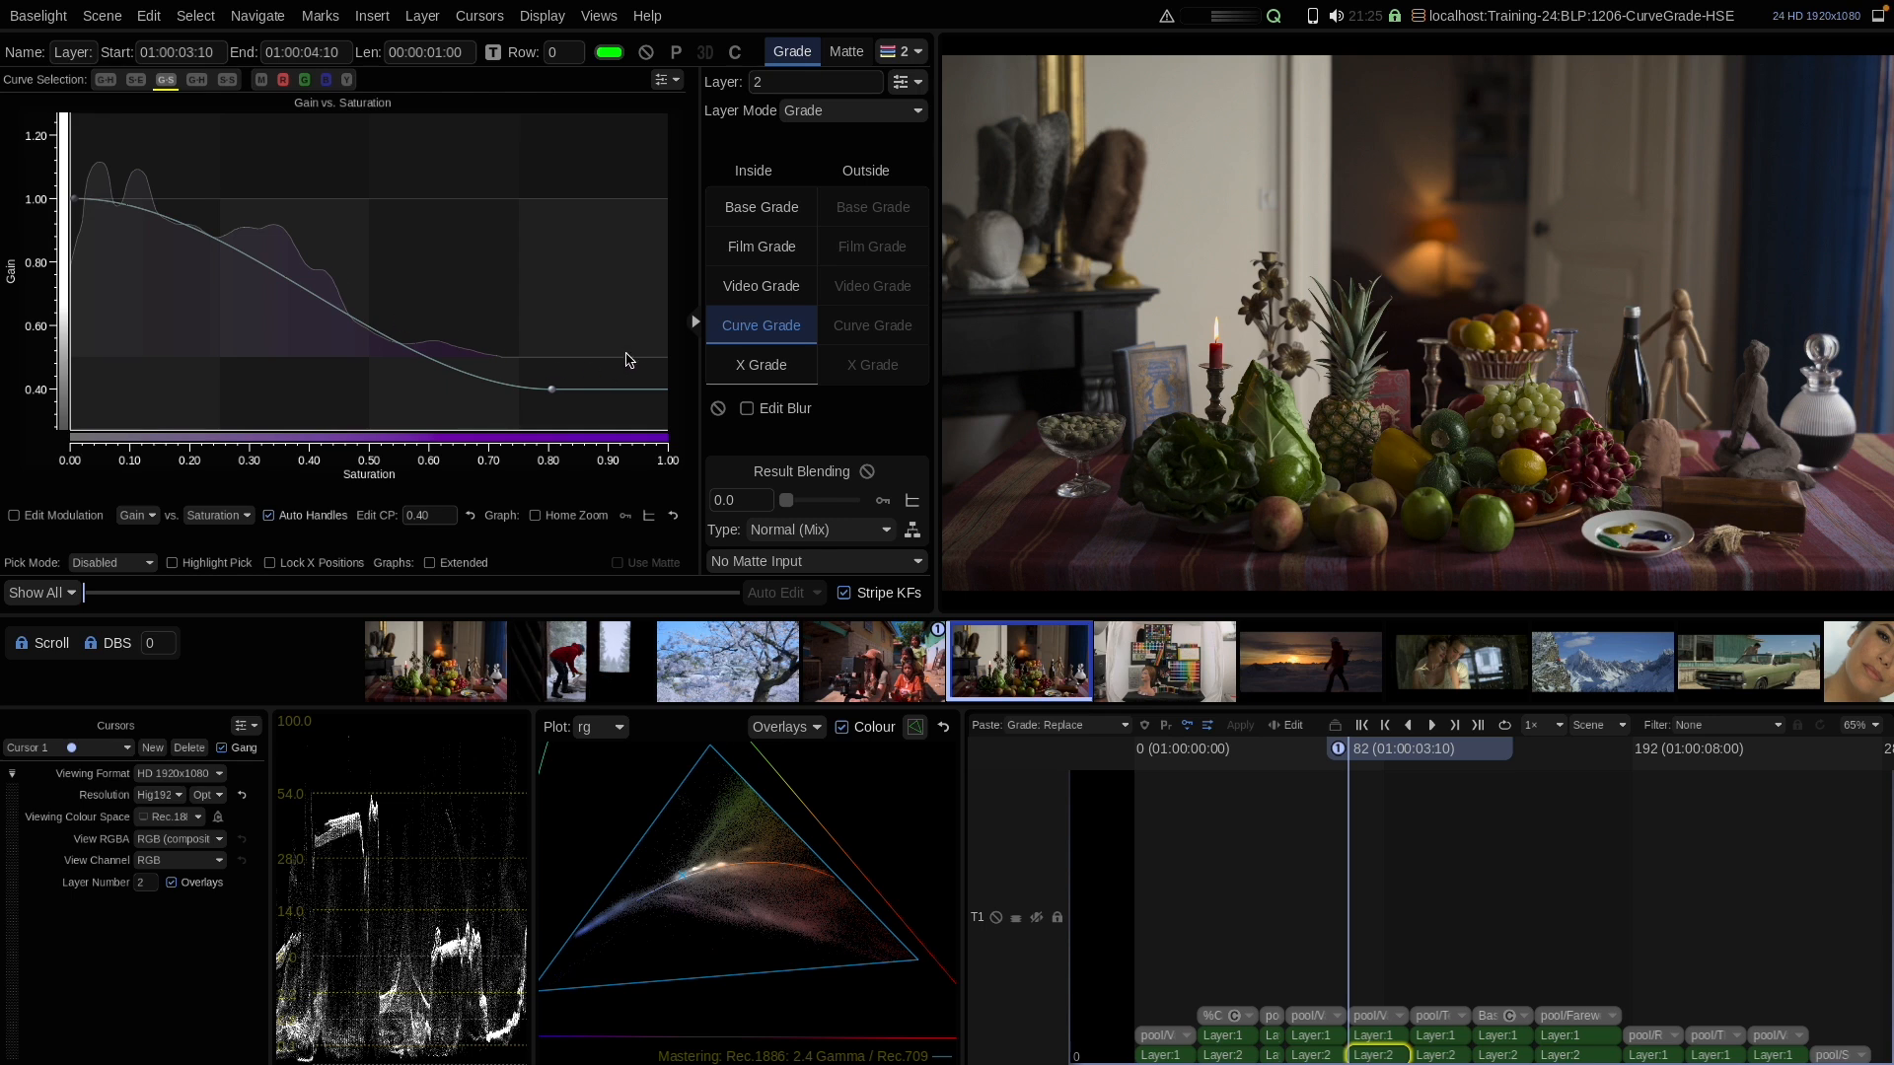
{"action": "left_click", "coordinate": [66, 520]}
{"action": "left_click", "coordinate": [61, 517]}
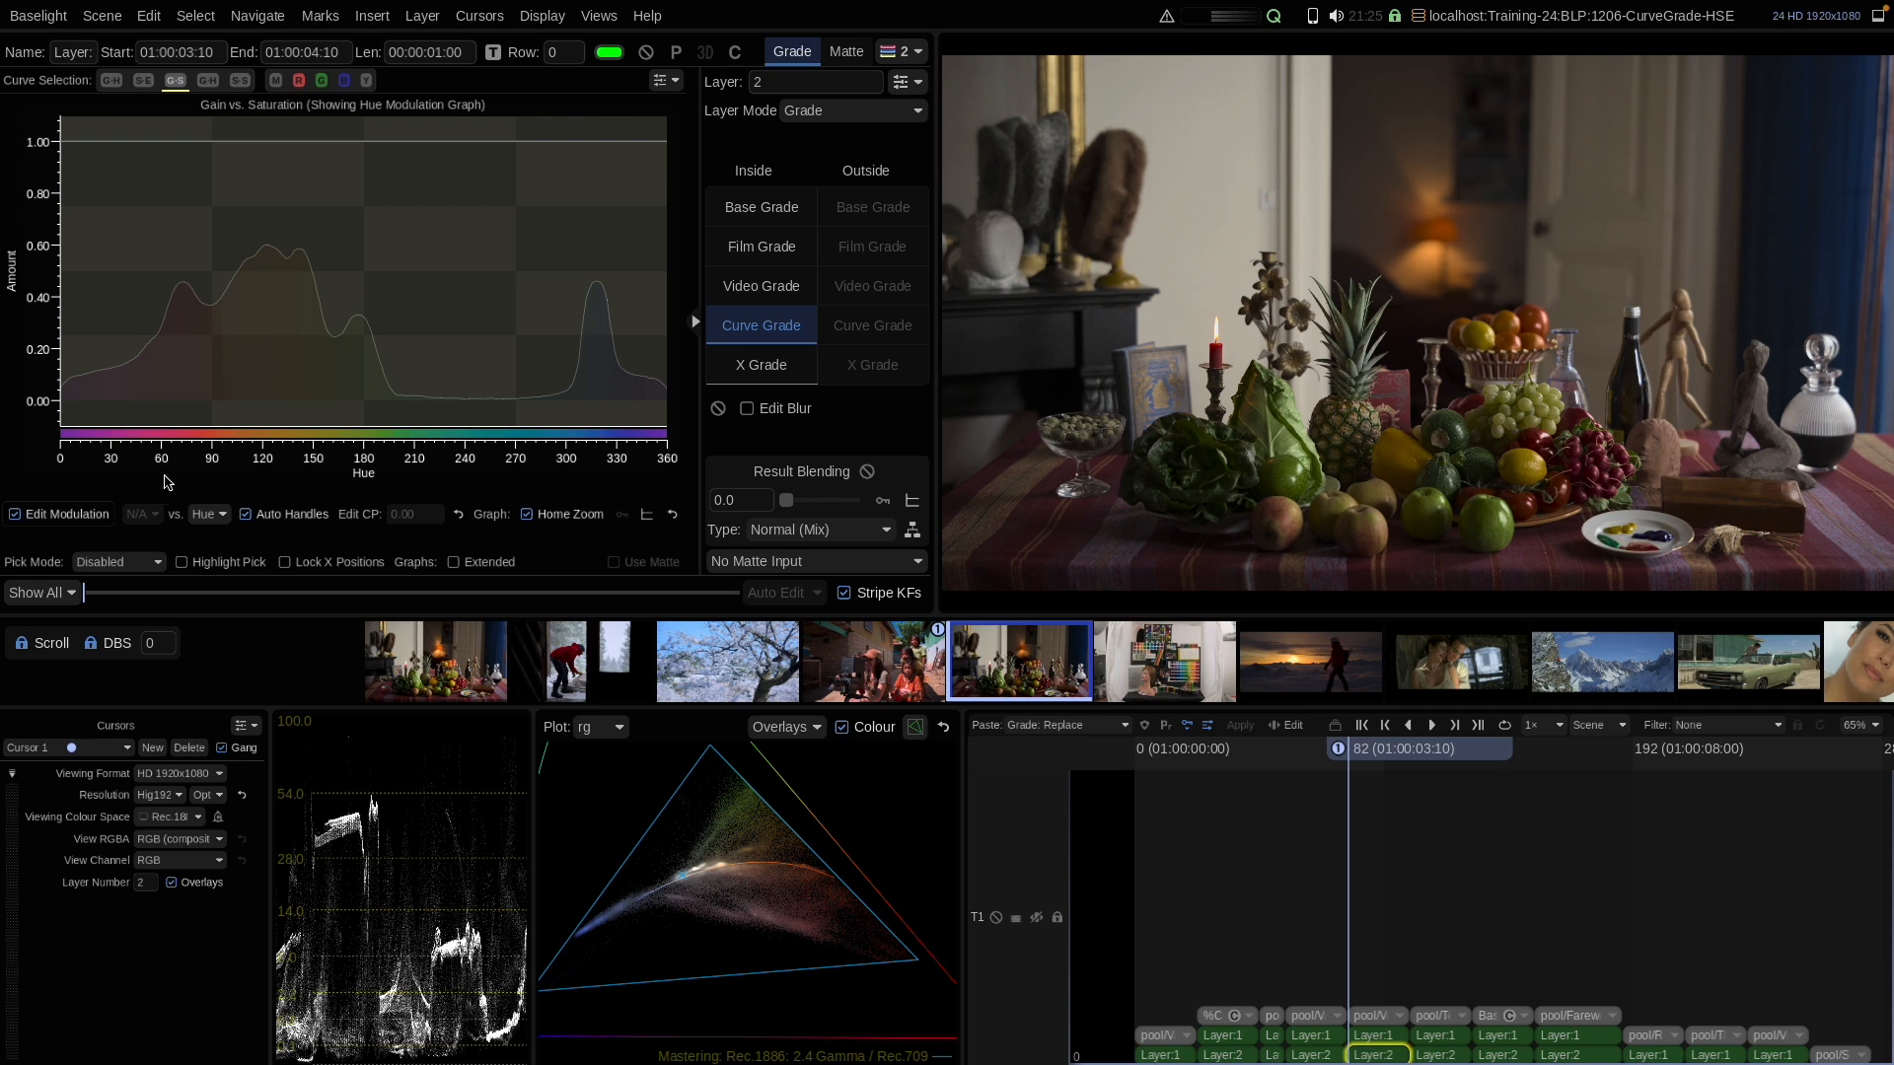
{"action": "left_click", "coordinate": [219, 518]}
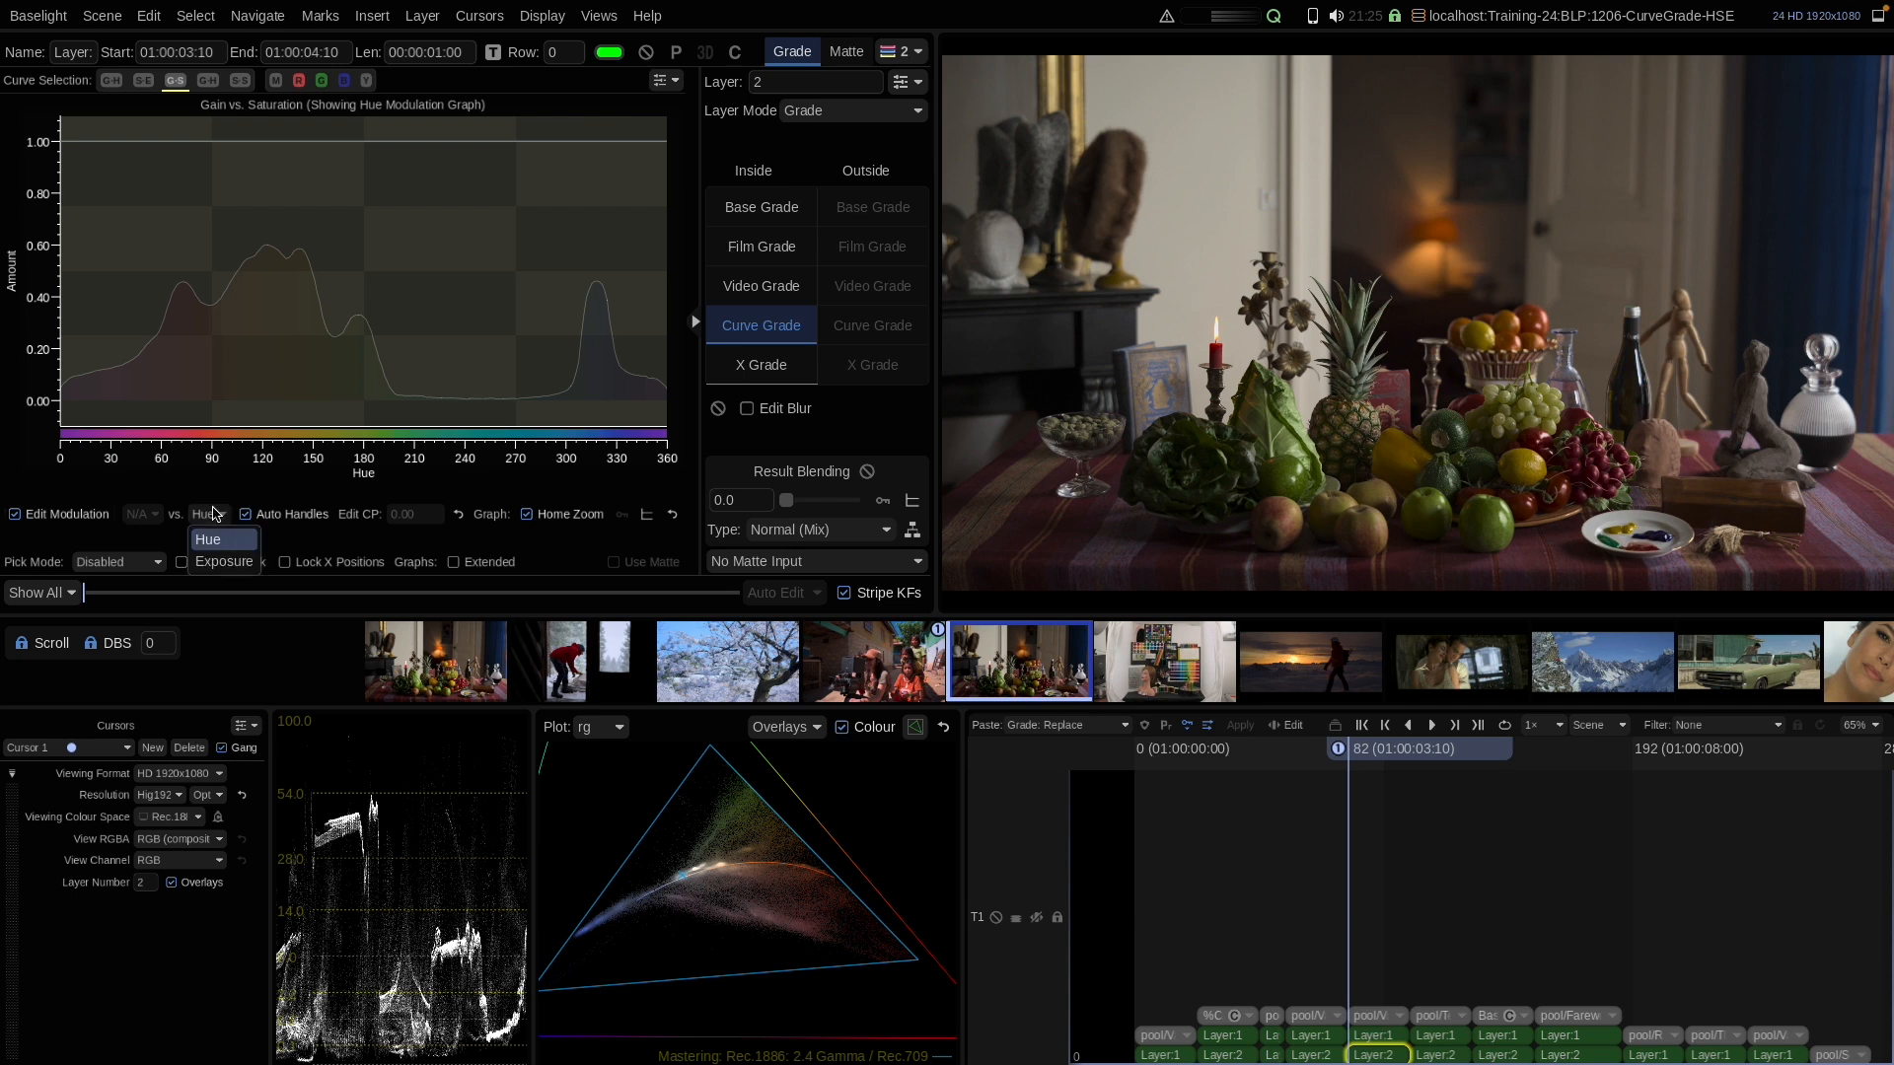
{"action": "left_click", "coordinate": [212, 540]}
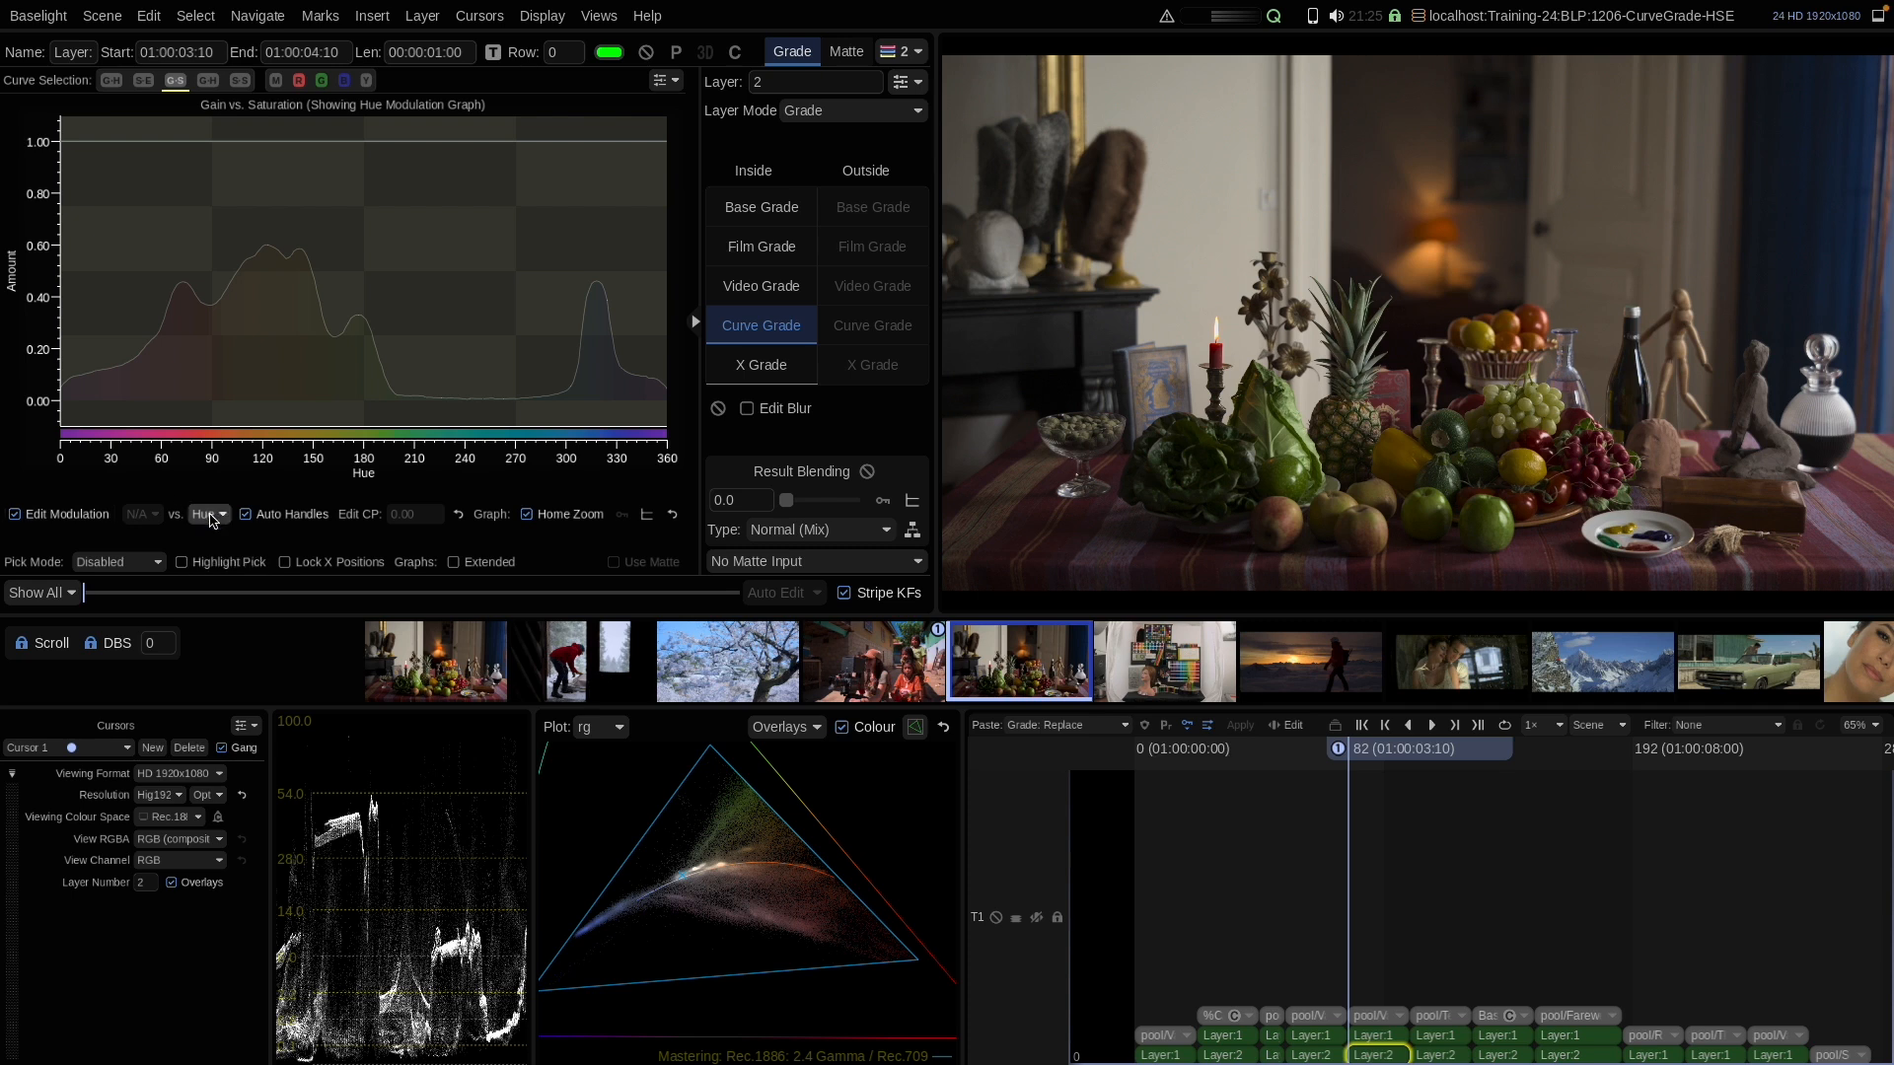
{"action": "left_click", "coordinate": [38, 512]}
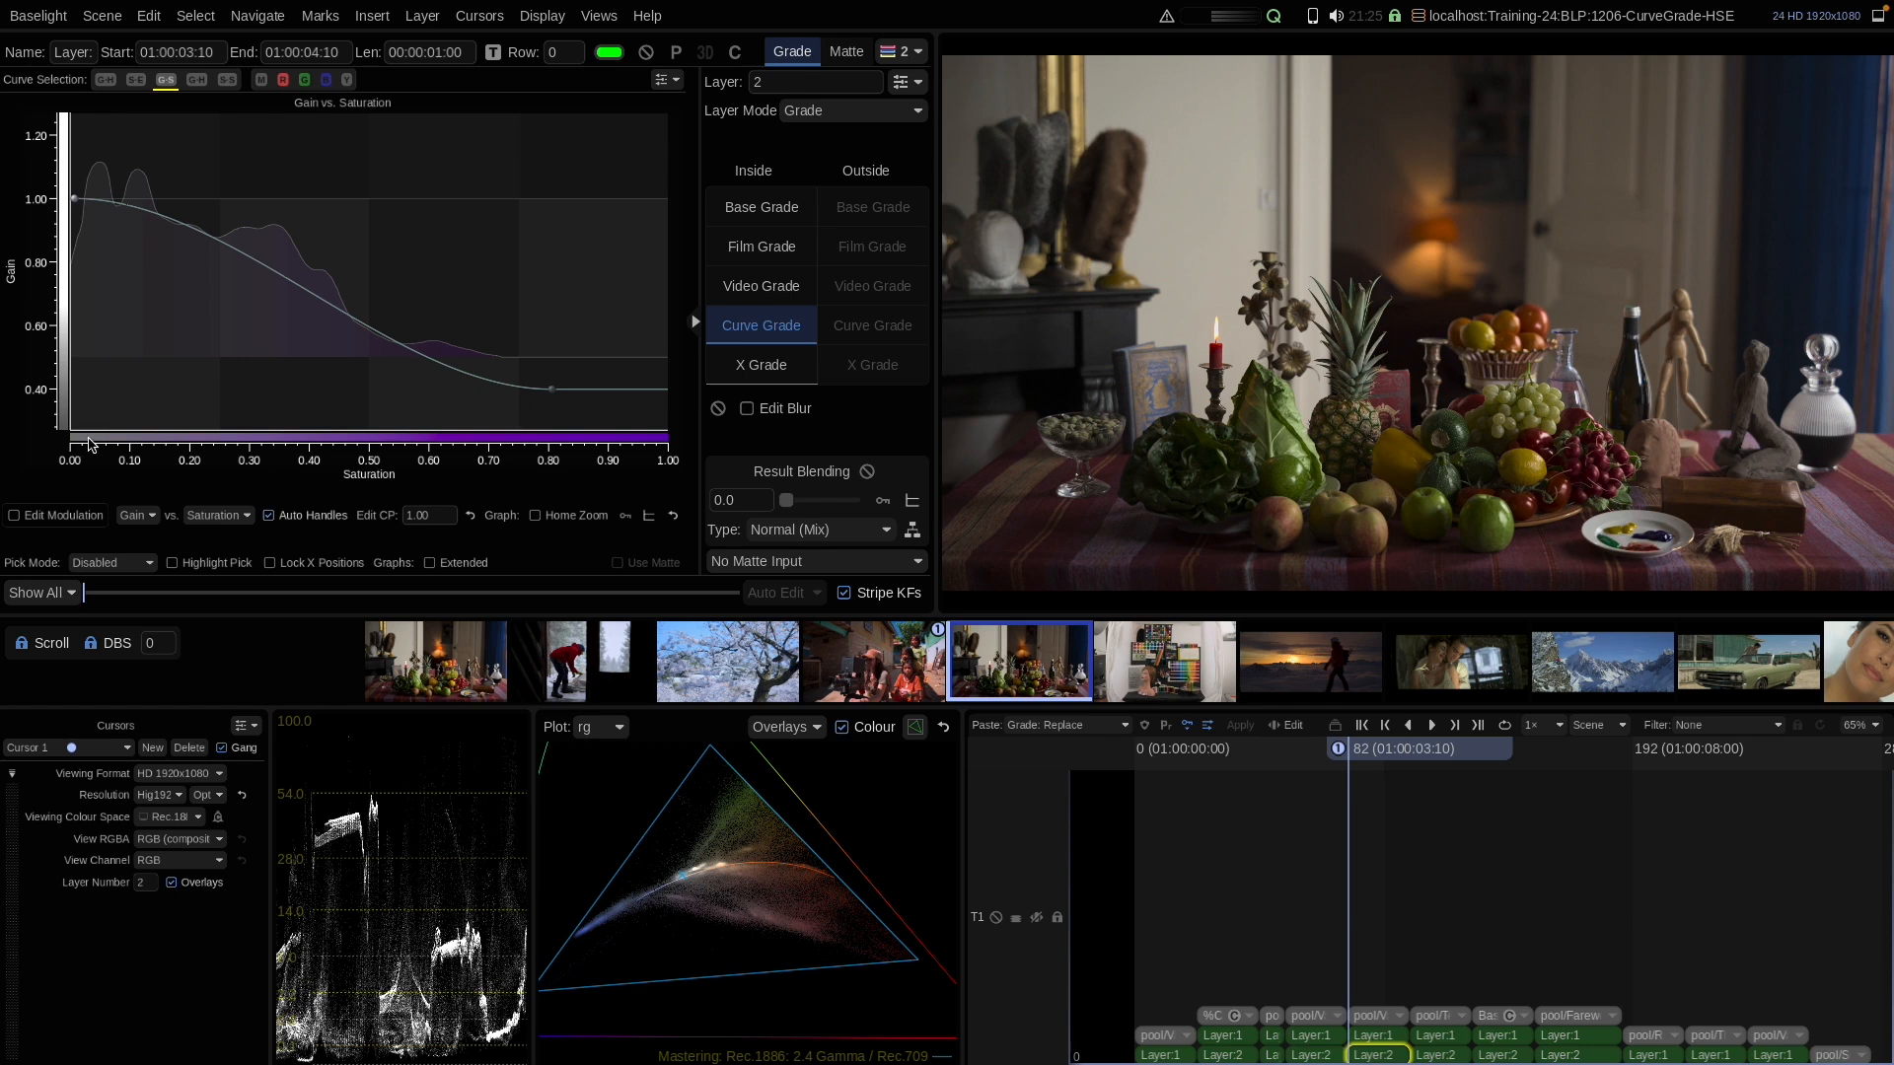
{"action": "left_click", "coordinate": [27, 516]}
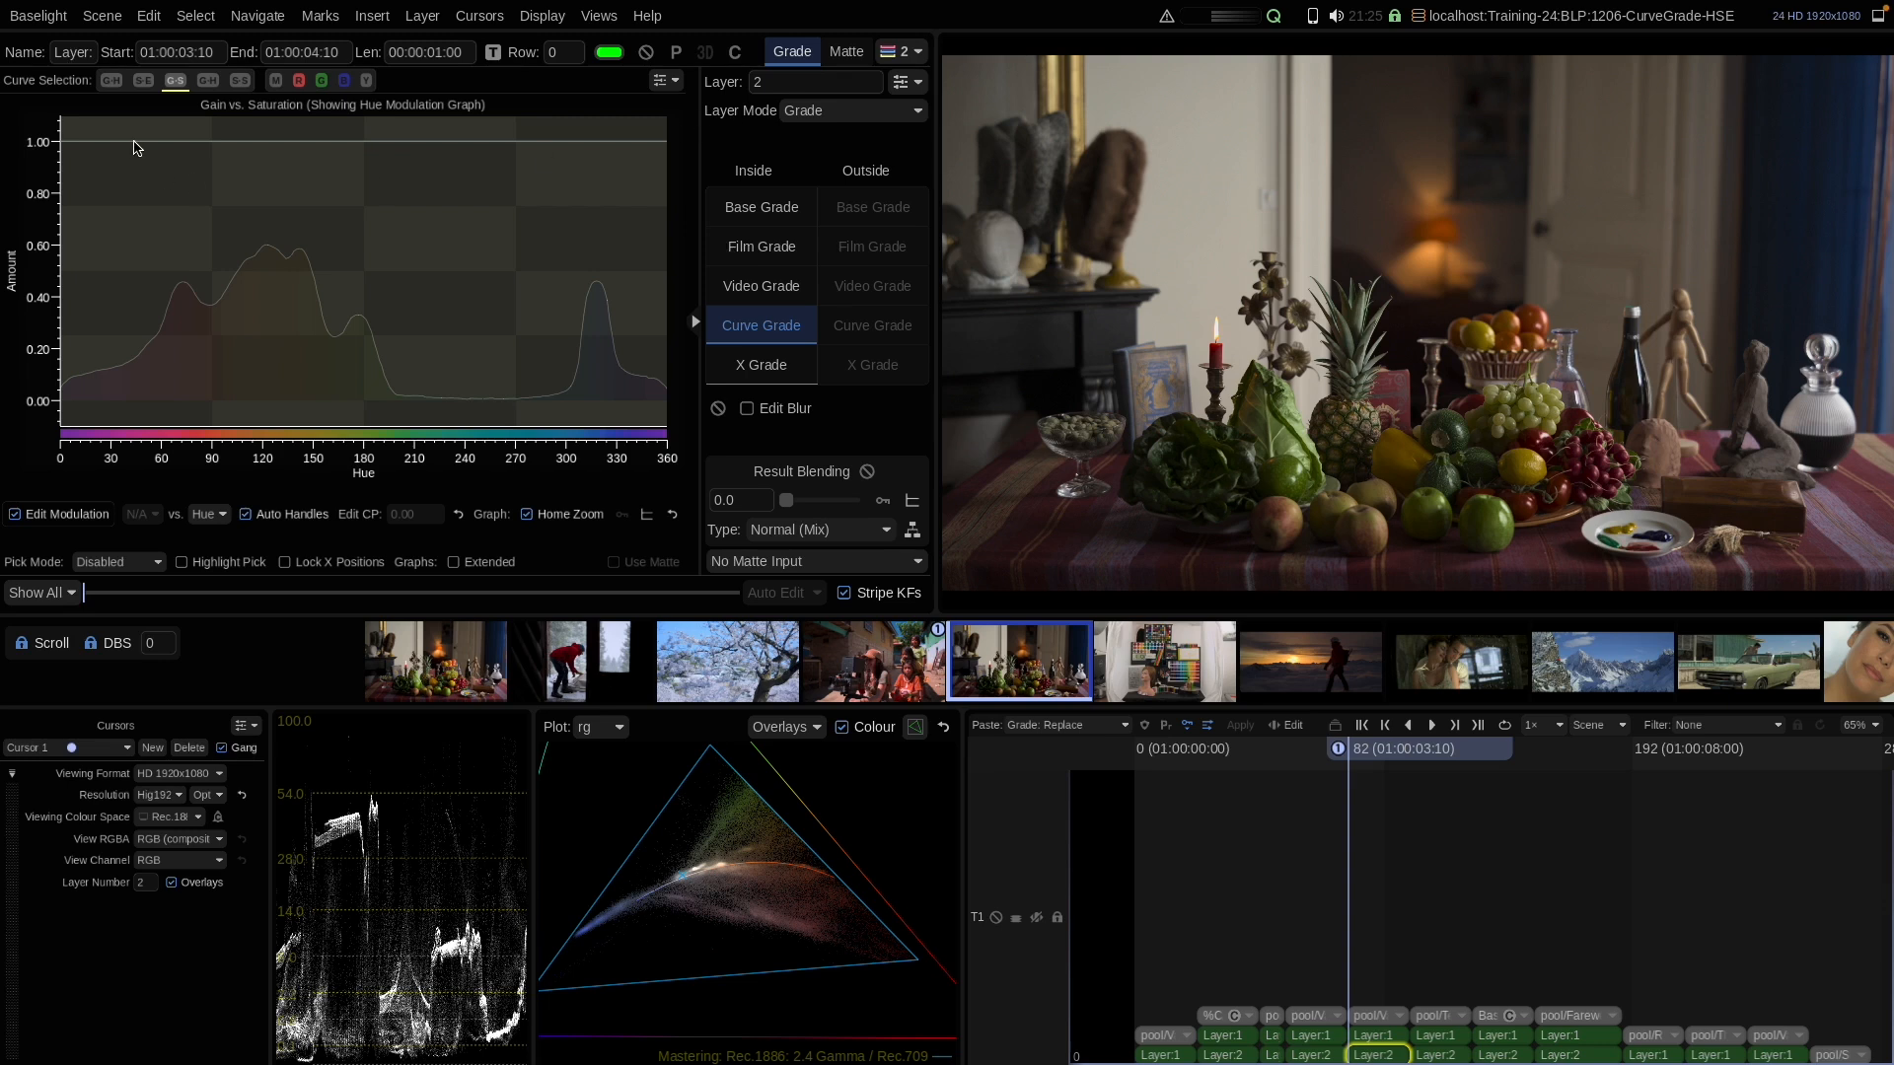
{"action": "left_click", "coordinate": [16, 514]}
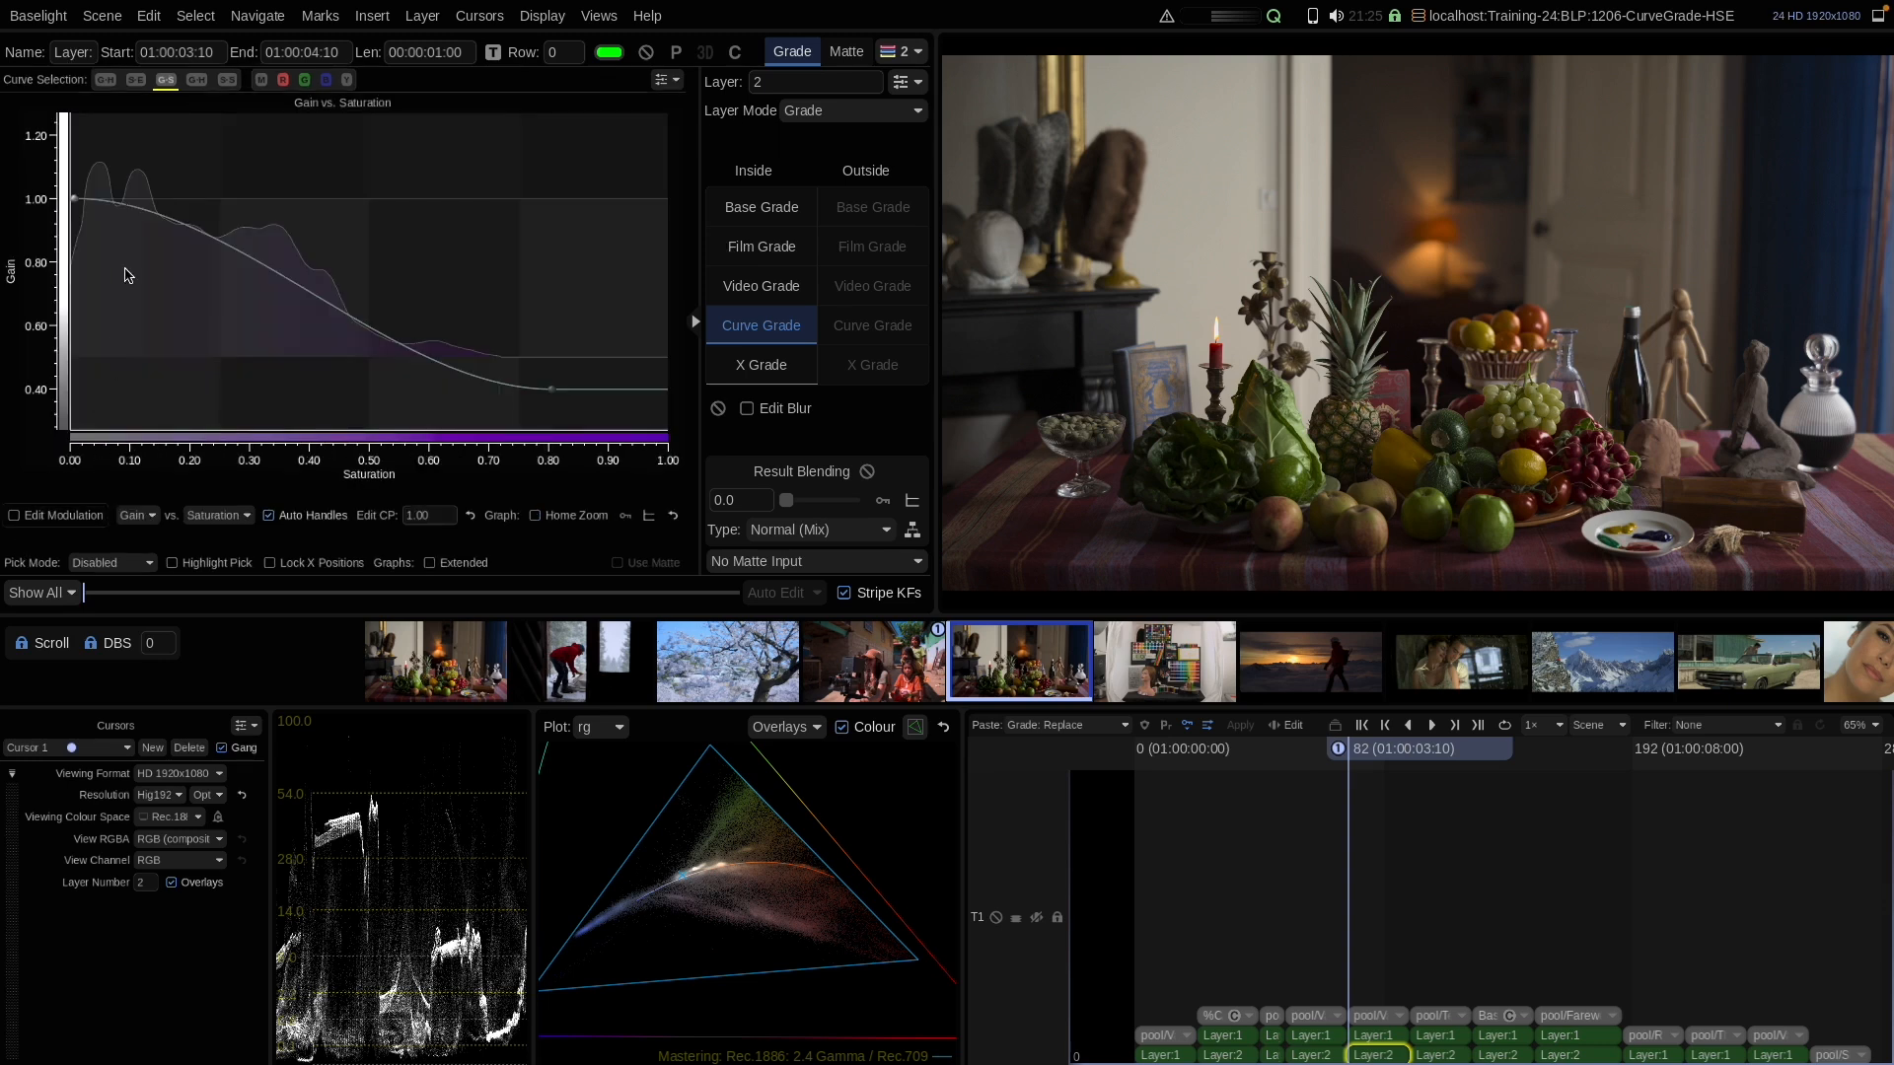
{"action": "left_click", "coordinate": [64, 520]}
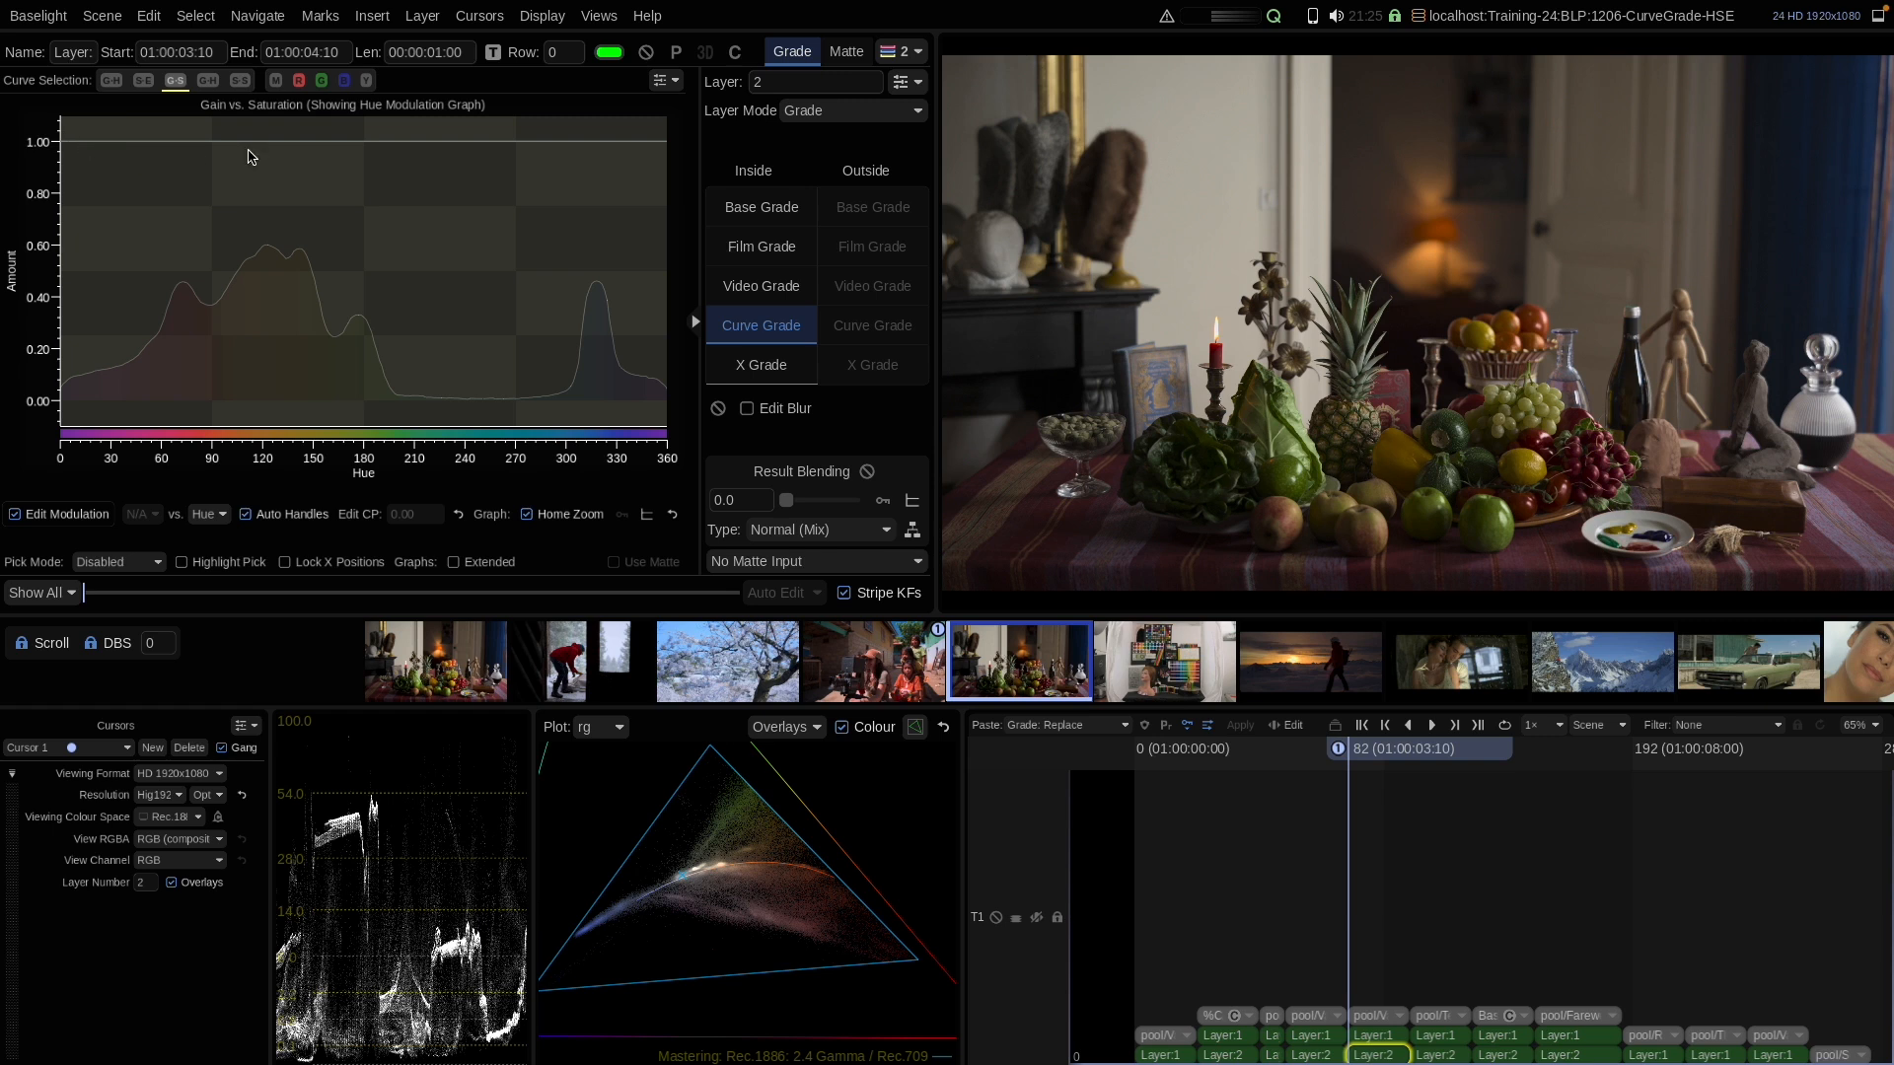
{"action": "left_click", "coordinate": [45, 513]}
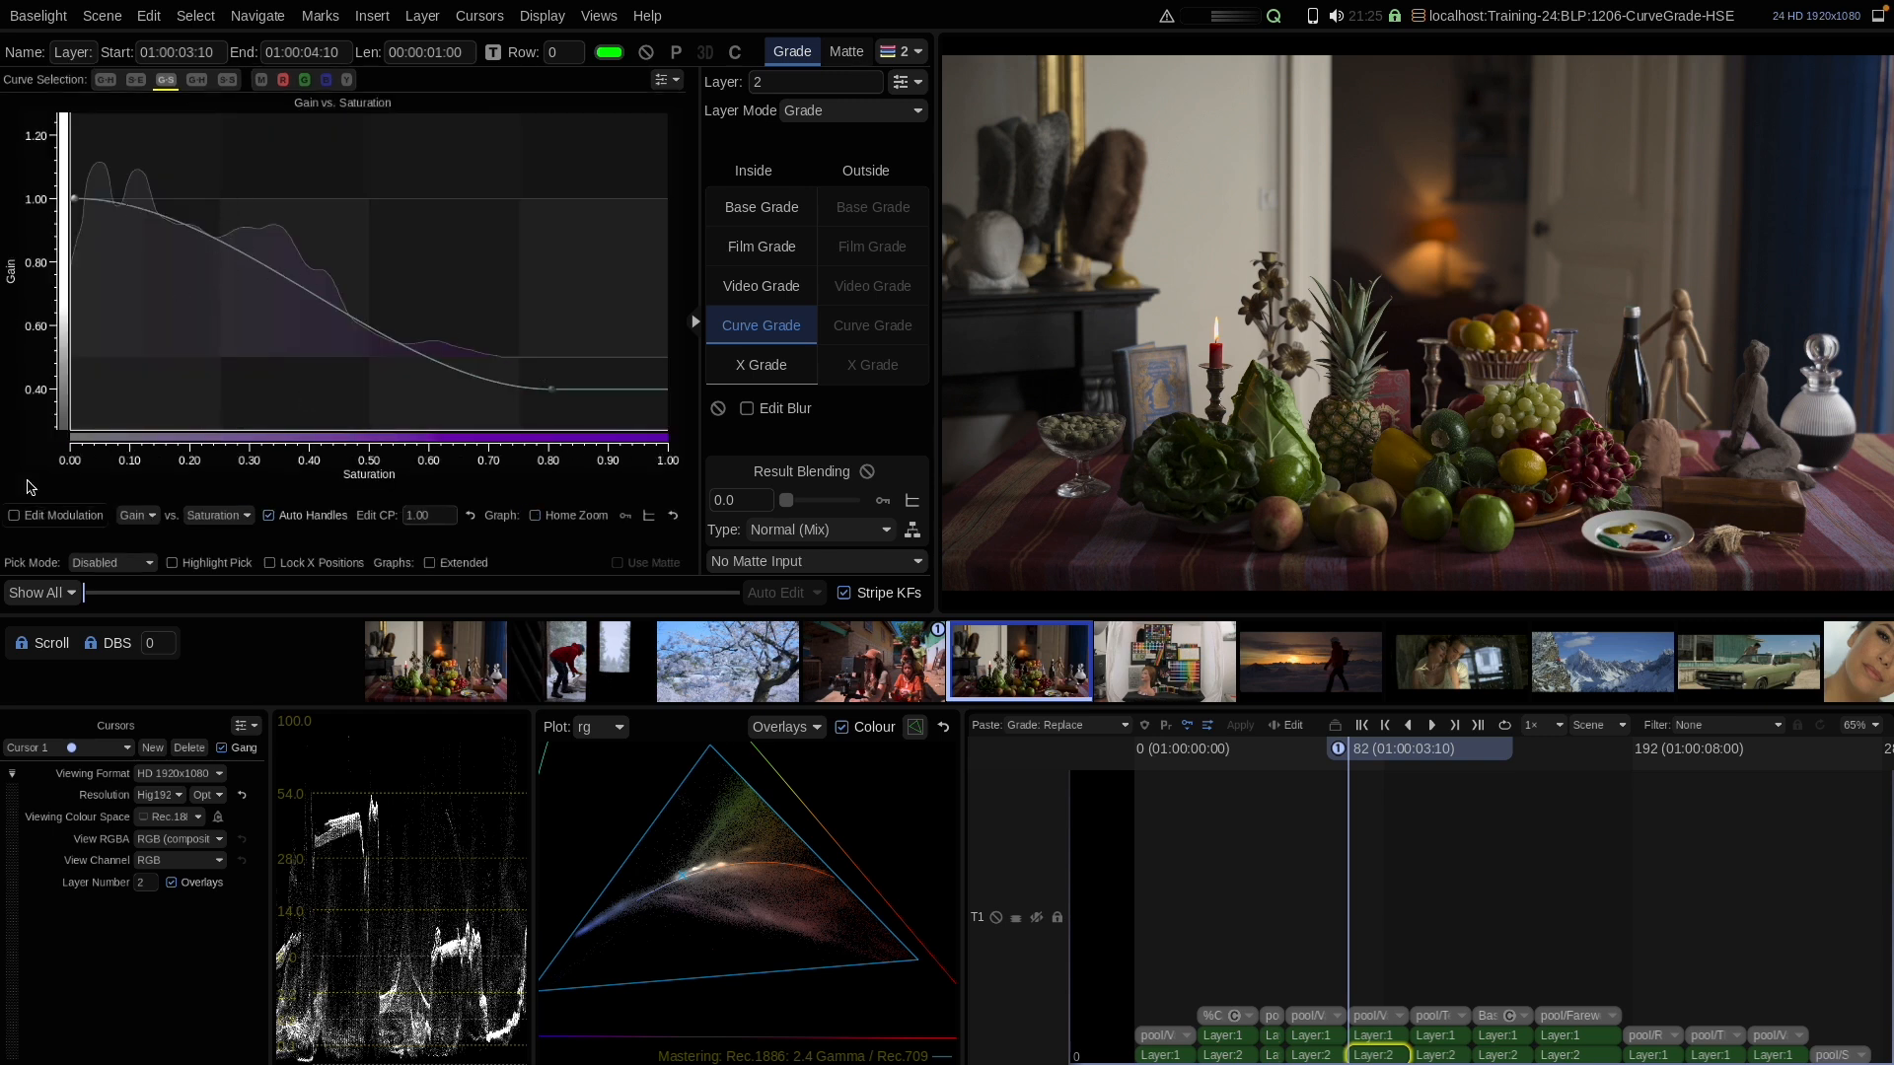
{"action": "left_click", "coordinate": [45, 513]}
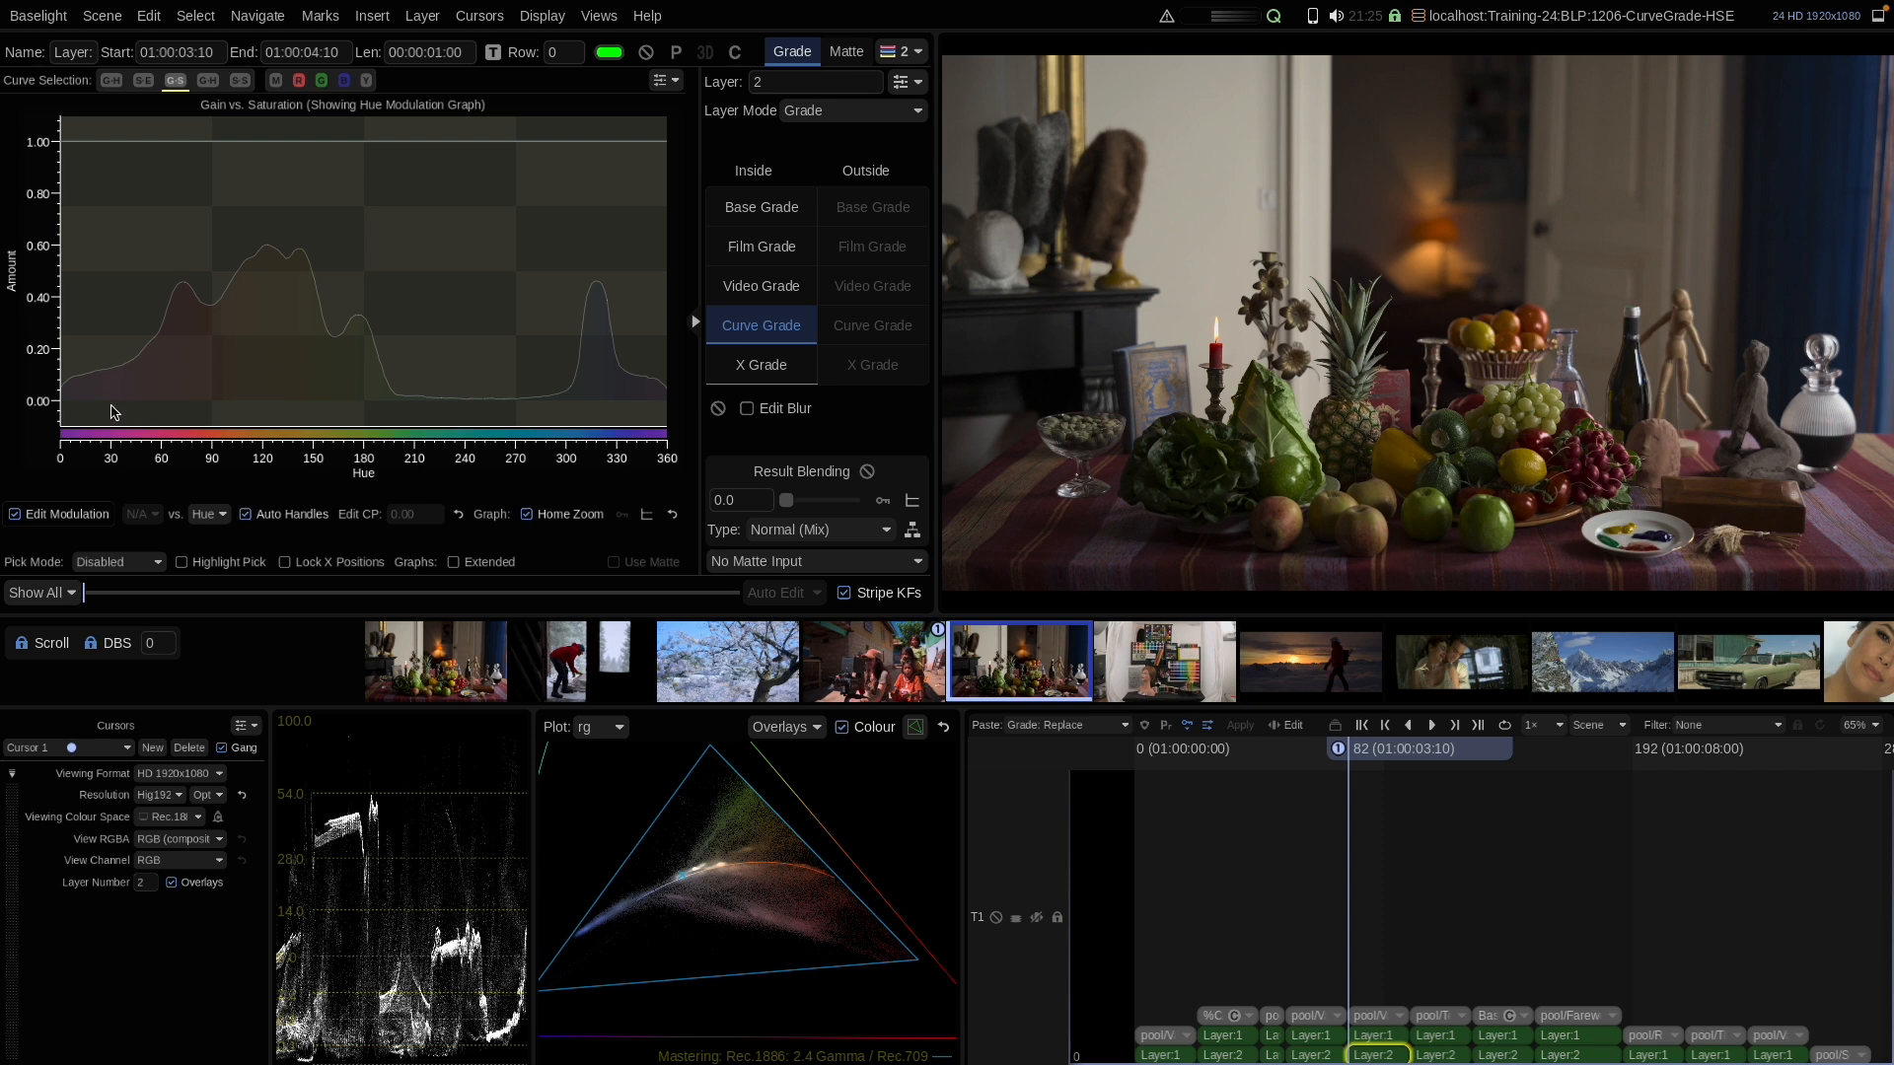
{"action": "left_click", "coordinate": [44, 514]}
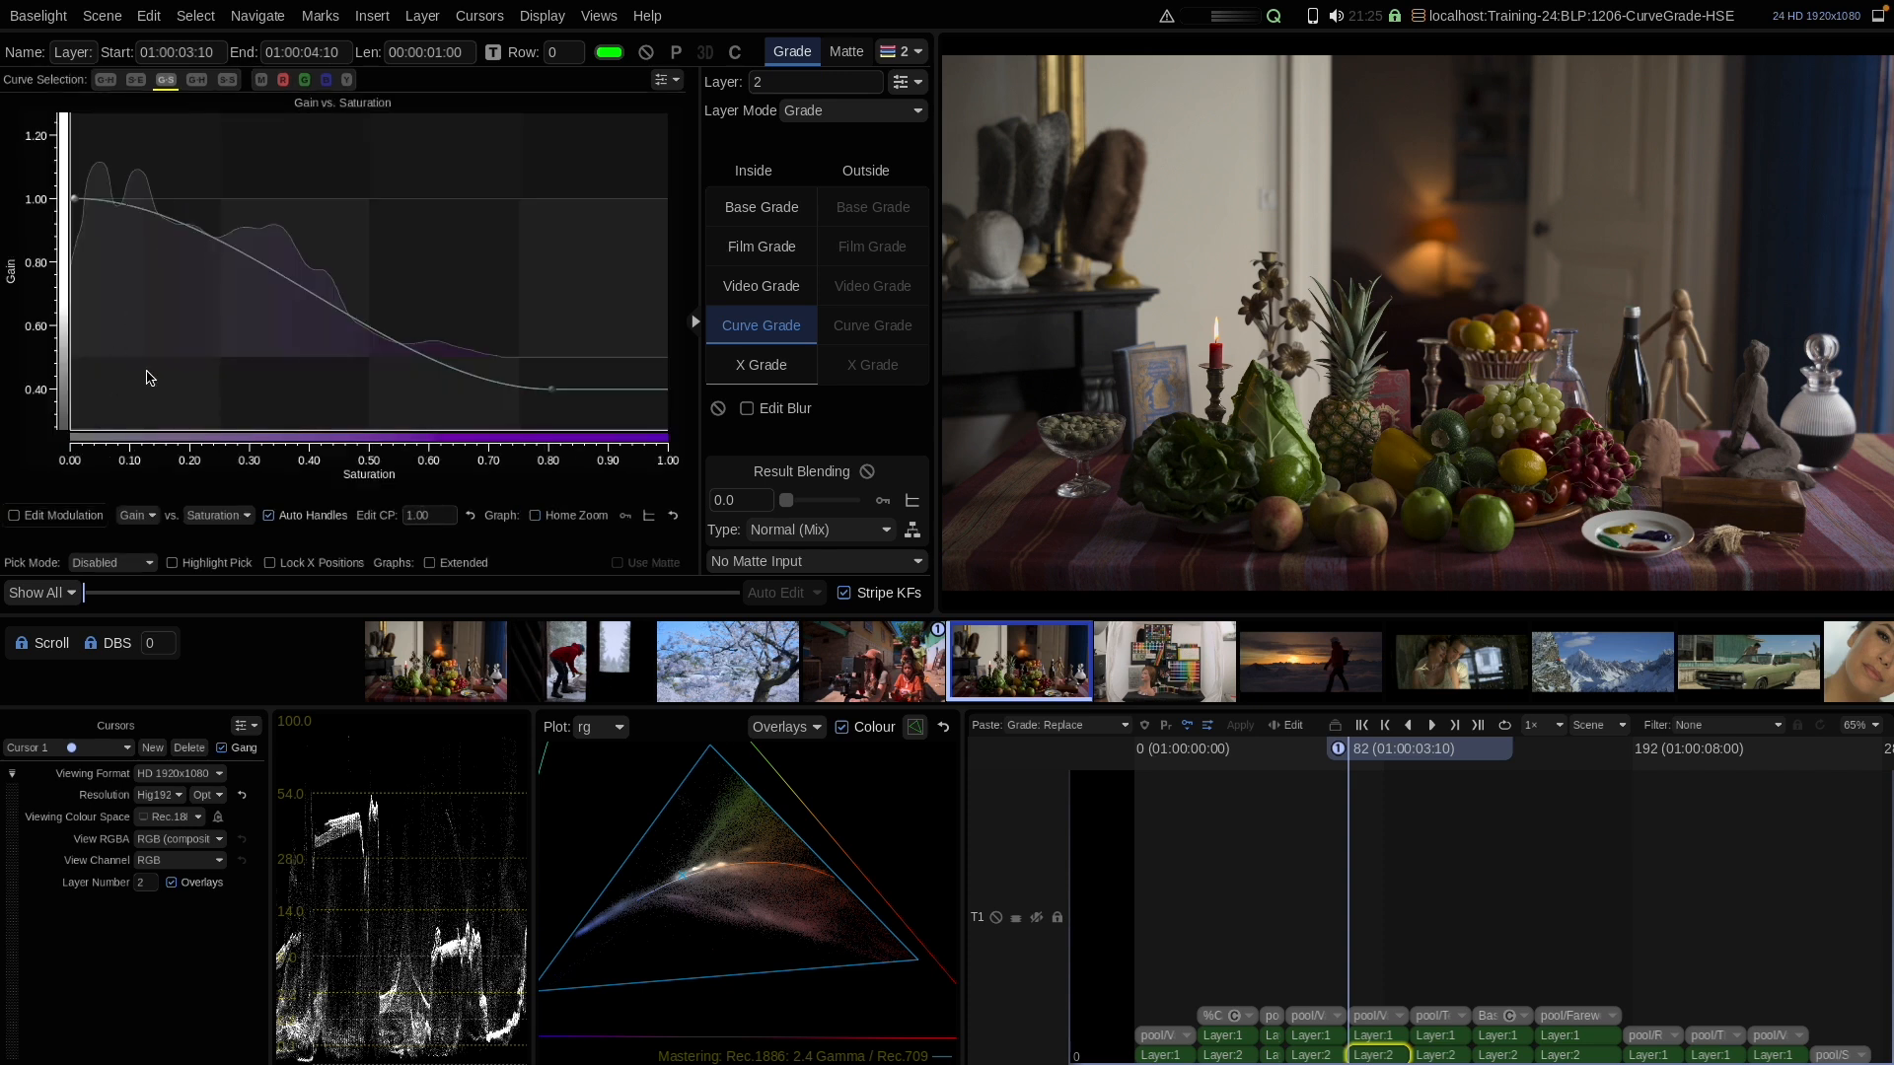
Add control points at about hues 65, 142, 184 and 318 to the Gain vs. Saturation hue modulation graph
{"action": "left_click", "coordinate": [60, 514]}
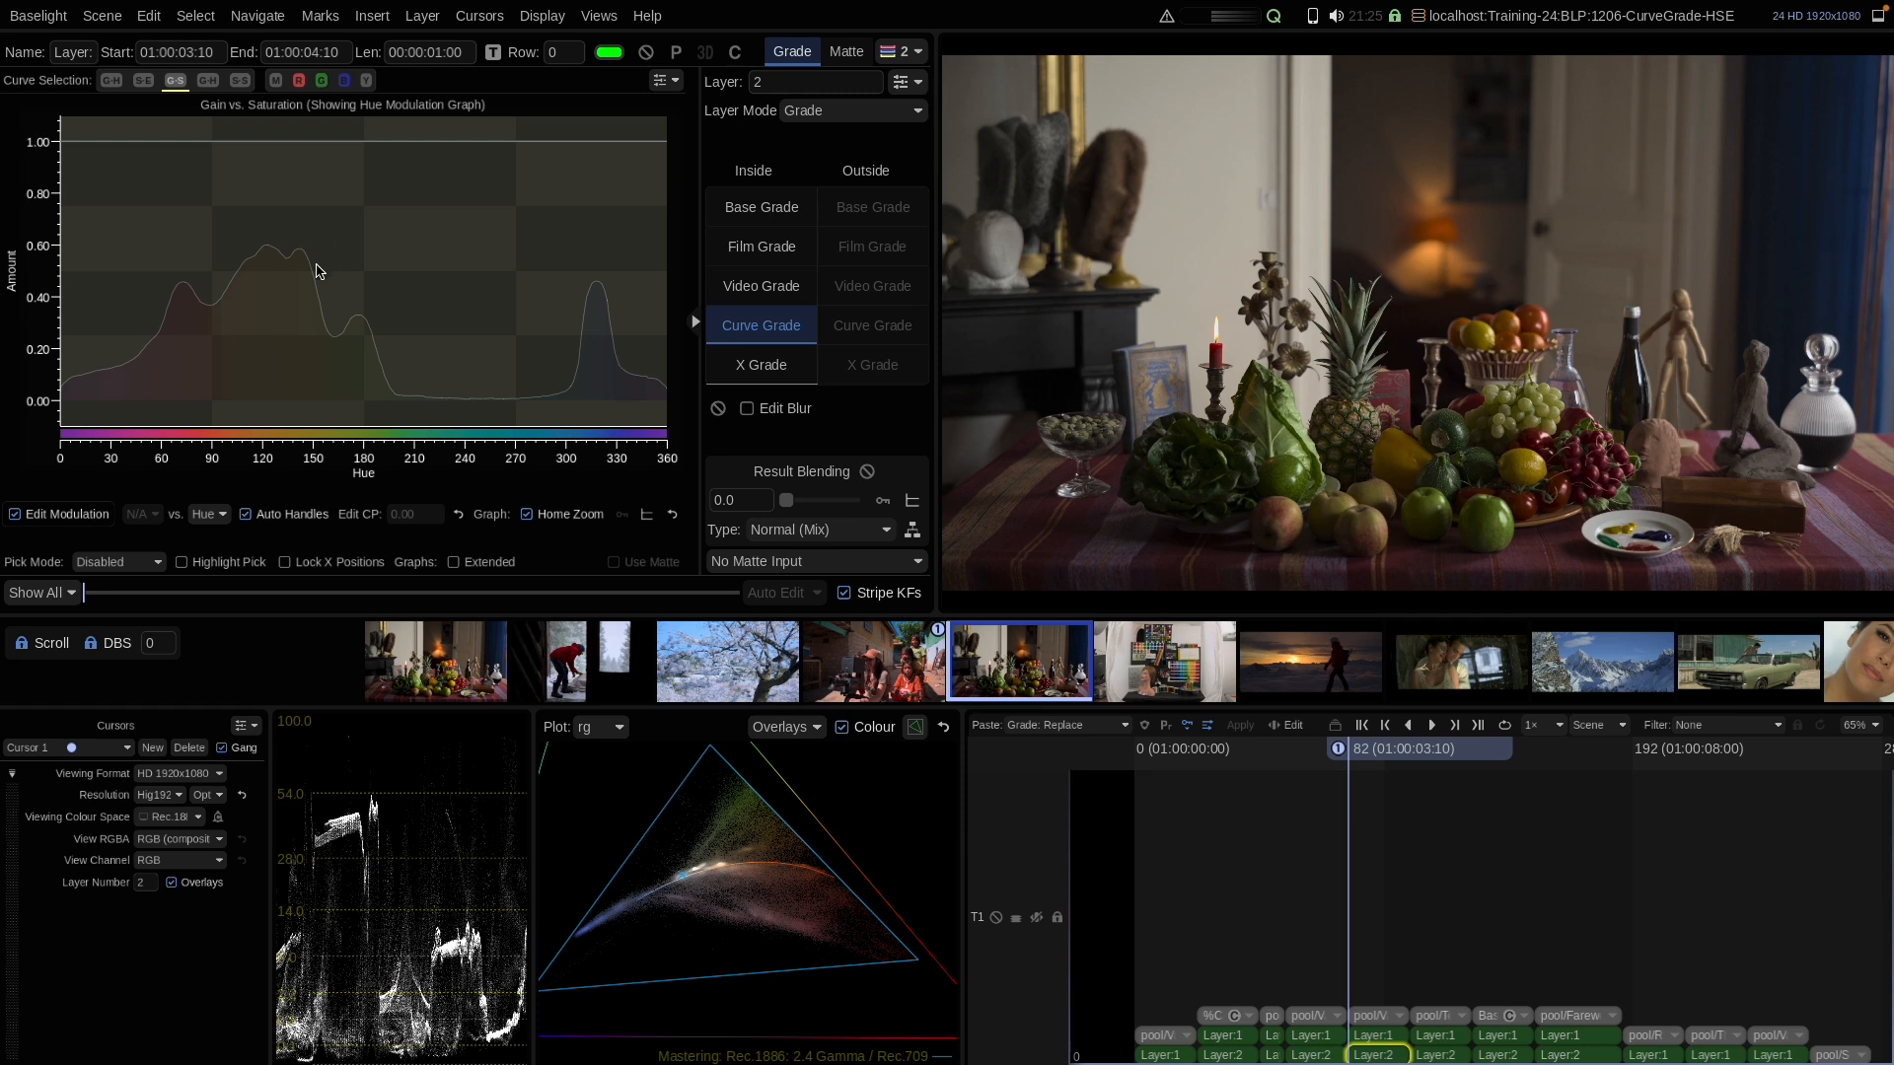
{"action": "left_click", "coordinate": [171, 144]}
{"action": "left_click", "coordinate": [371, 144]}
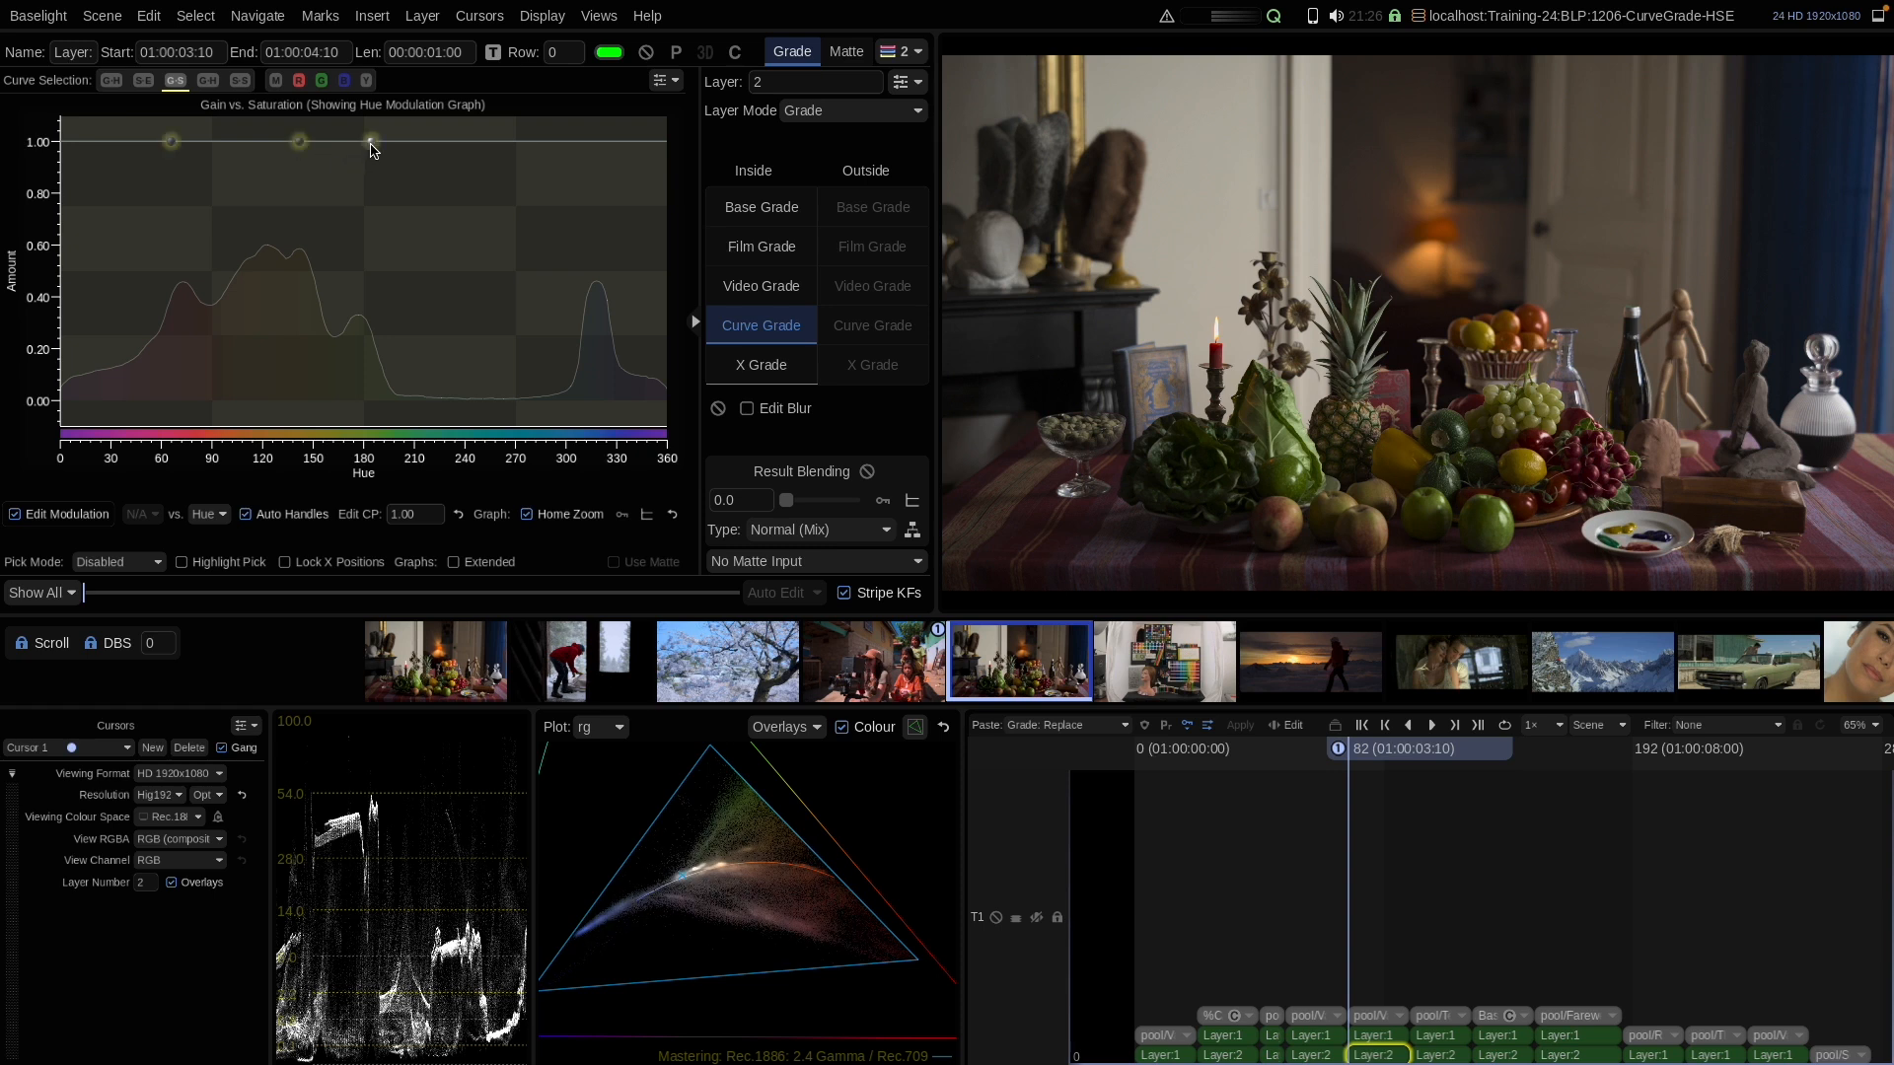
{"action": "left_click", "coordinate": [598, 144]}
Lower the hue modulation to about 0.53 near hue 70 and 0.25 near hue 140, and return to the Gain vs. Saturation curve
{"action": "left_click_drag", "start_coordinate": [172, 145], "coordinate": [179, 292]}
{"action": "left_click_drag", "start_coordinate": [301, 148], "coordinate": [300, 355]}
{"action": "mouse_move", "coordinate": [178, 293]}
{"action": "left_mouse_down"}
{"action": "mouse_move", "coordinate": [178, 247]}
{"action": "mouse_move", "coordinate": [177, 264]}
{"action": "left_mouse_up"}
{"action": "mouse_move", "coordinate": [299, 356]}
{"action": "left_mouse_down"}
{"action": "mouse_move", "coordinate": [296, 312]}
{"action": "mouse_move", "coordinate": [283, 332]}
{"action": "left_mouse_up"}
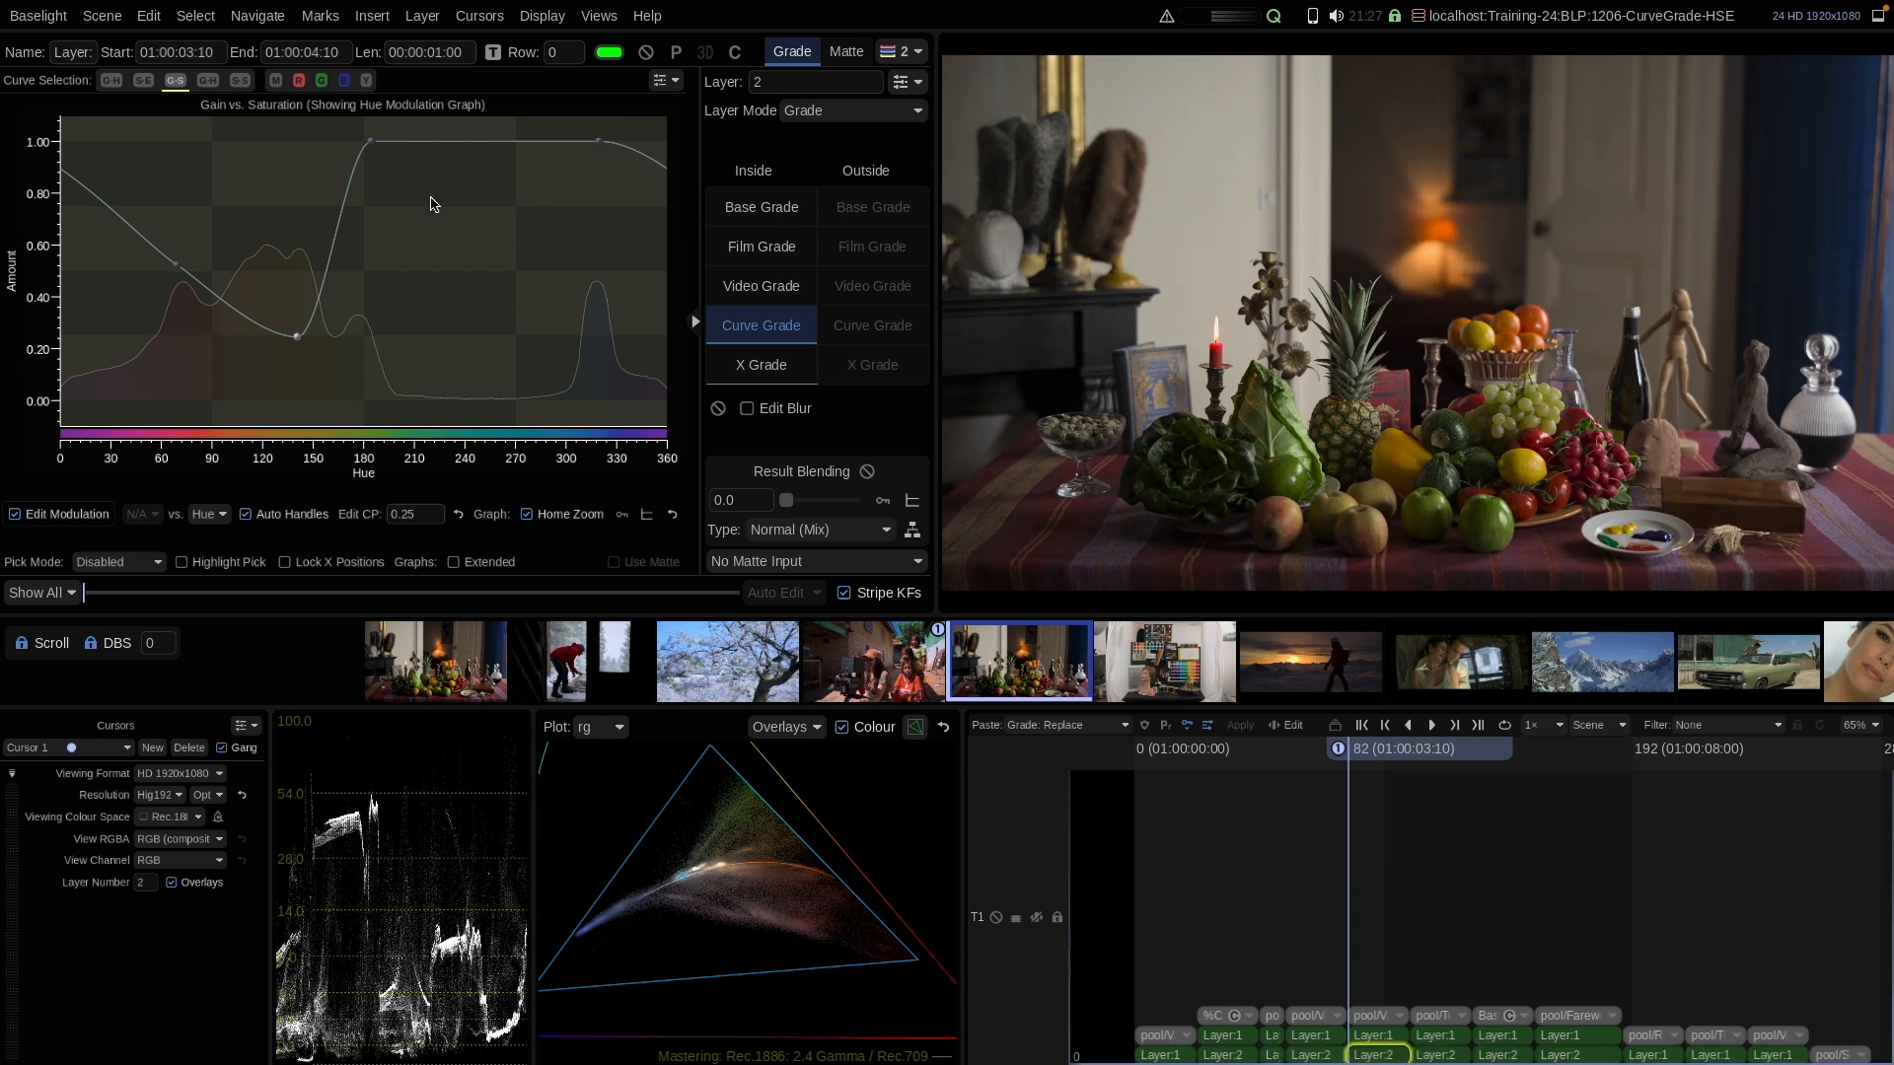
{"action": "left_click", "coordinate": [40, 514]}
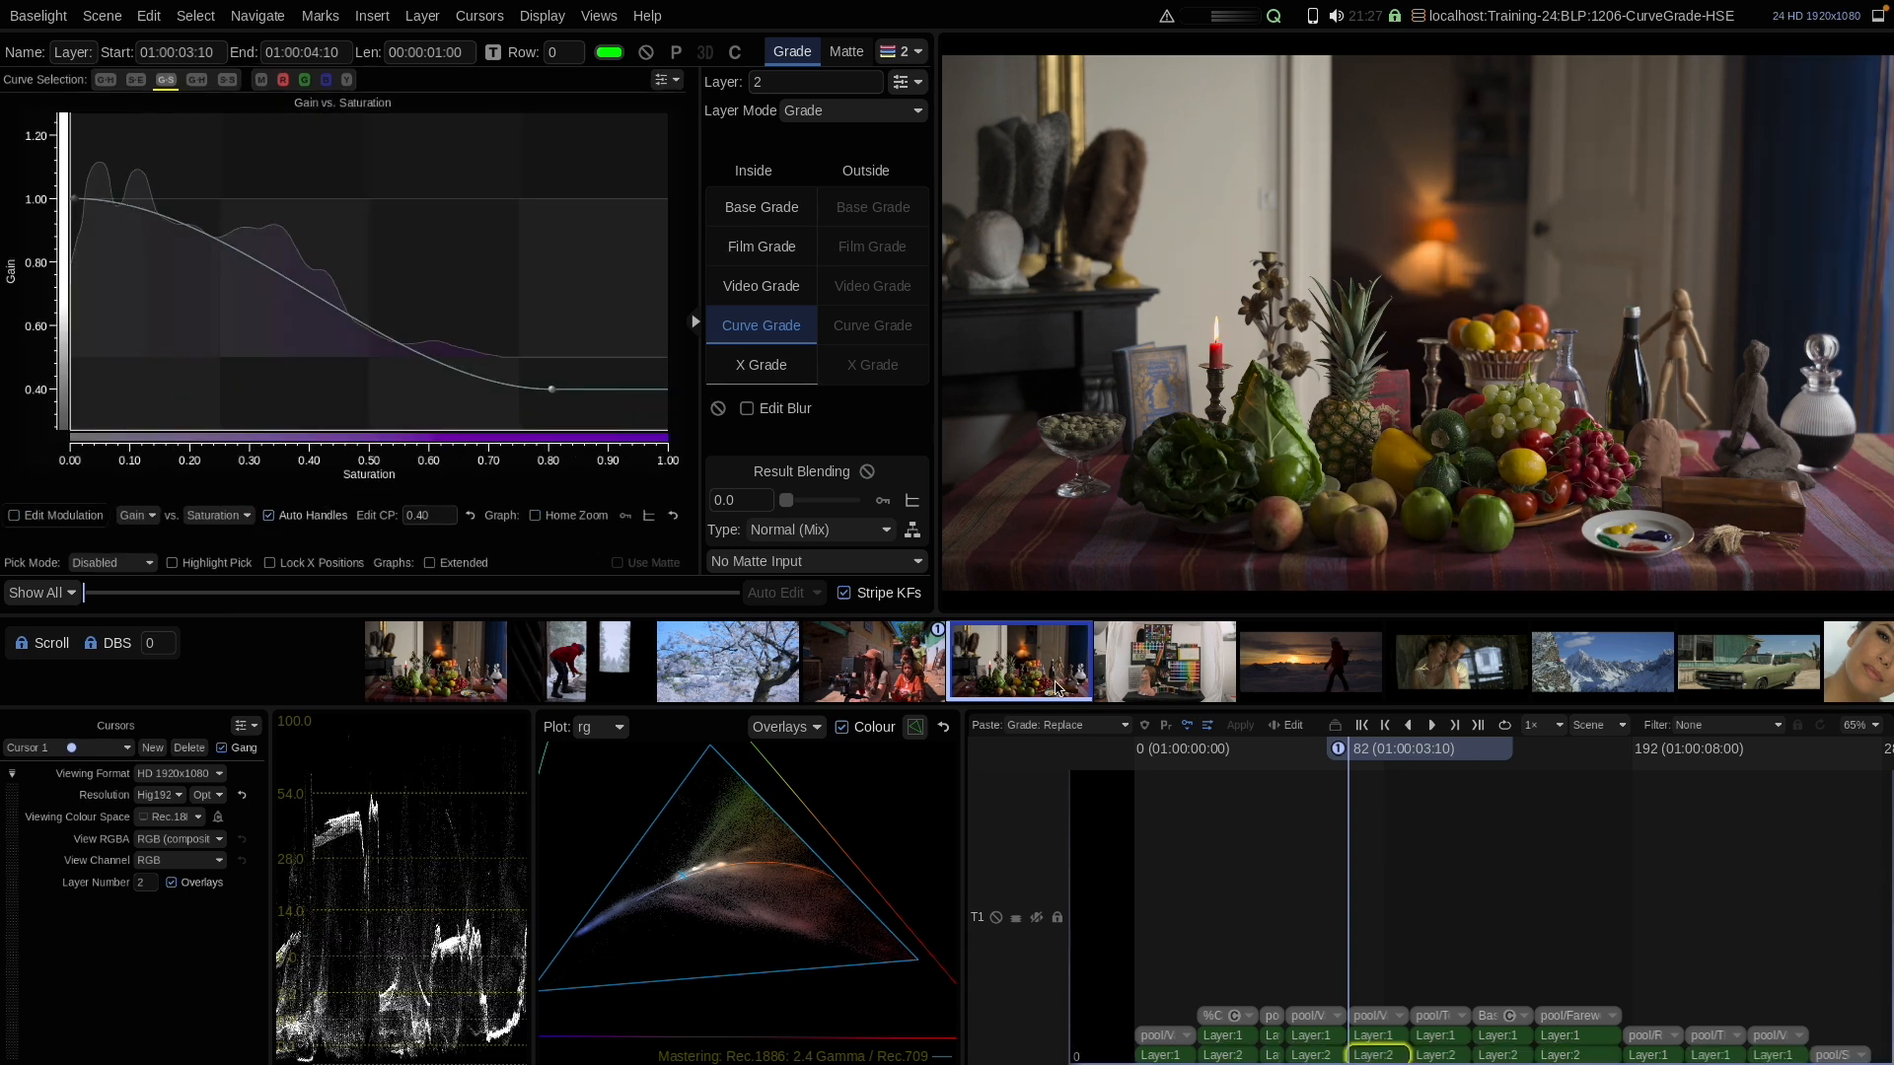
Set the Film Grade saturation on the still life's layer 1 to 1.30
{"action": "left_click", "coordinate": [1375, 1036]}
{"action": "left_click_drag", "start_coordinate": [646, 248], "coordinate": [648, 241]}
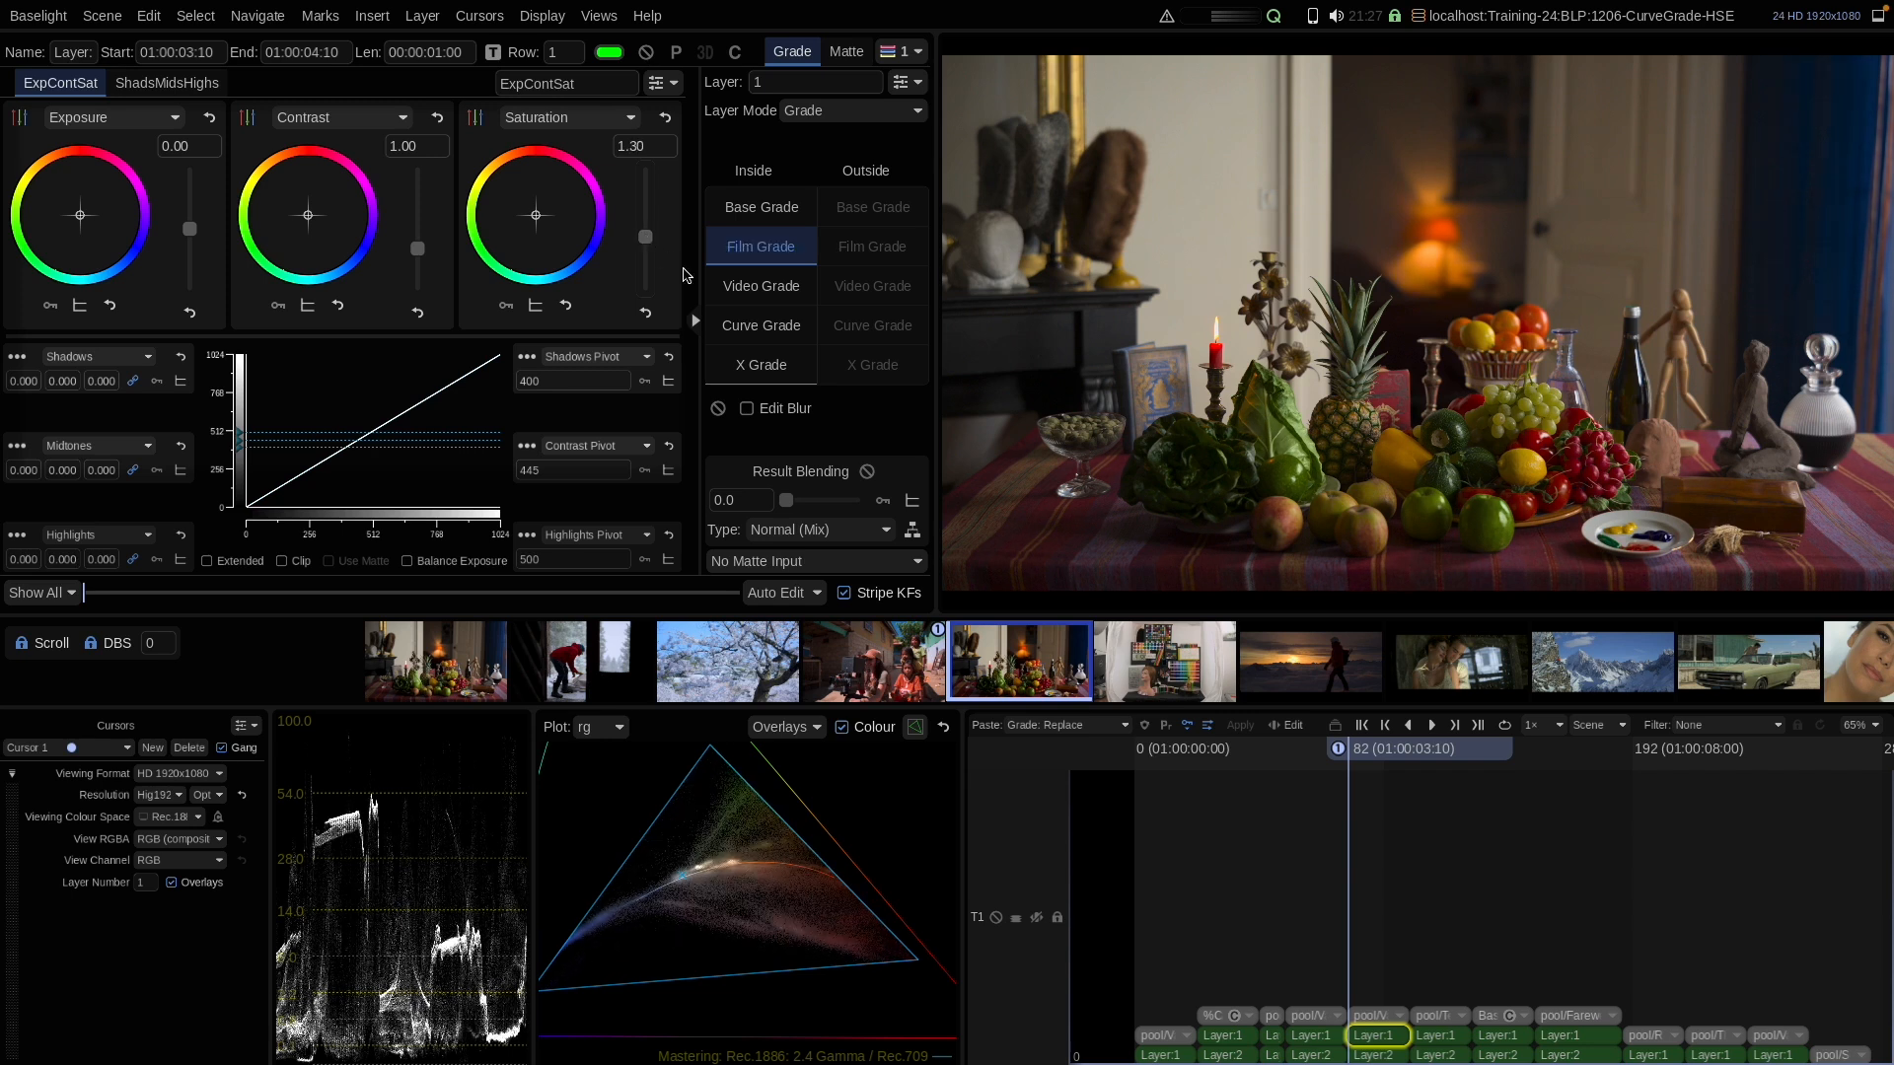
Compare the more saturated still life with layer 2's Curve Grade bypassed and active
{"action": "left_click", "coordinate": [1387, 1056]}
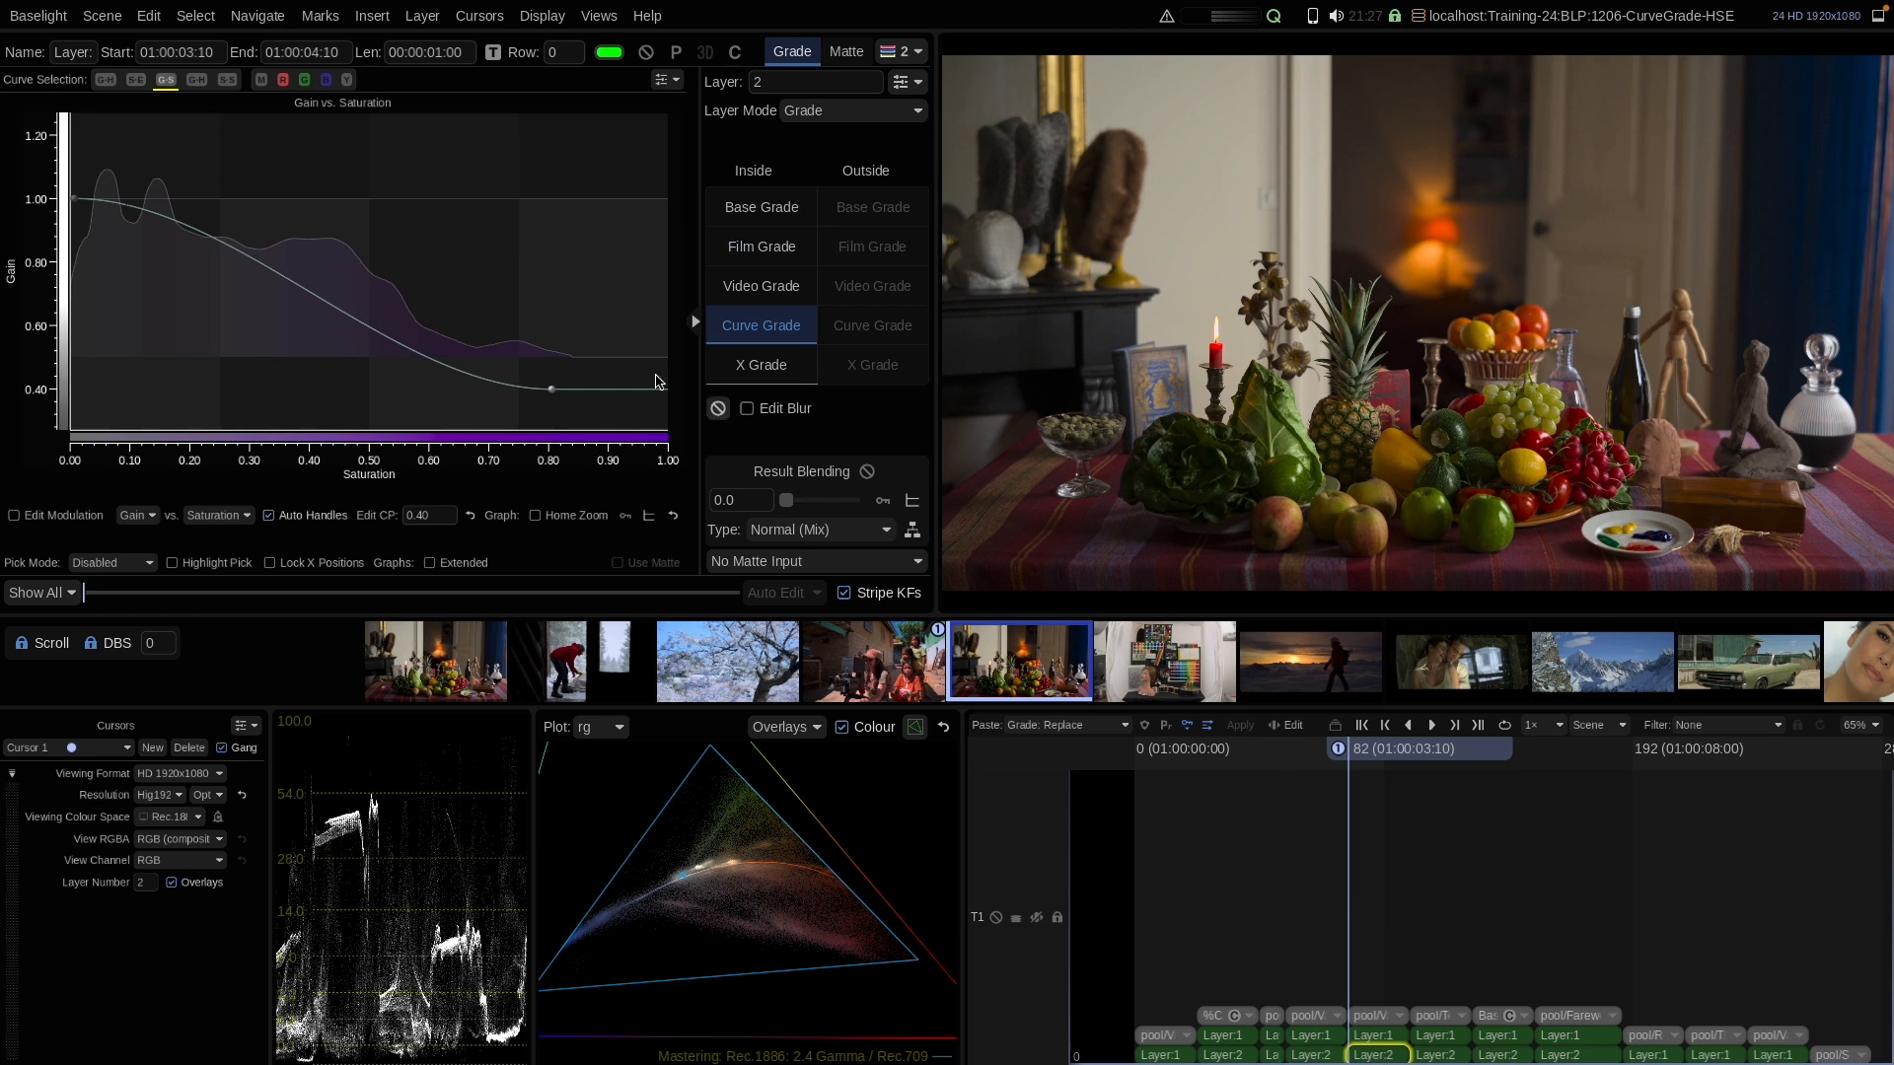
{"action": "left_click", "coordinate": [646, 52]}
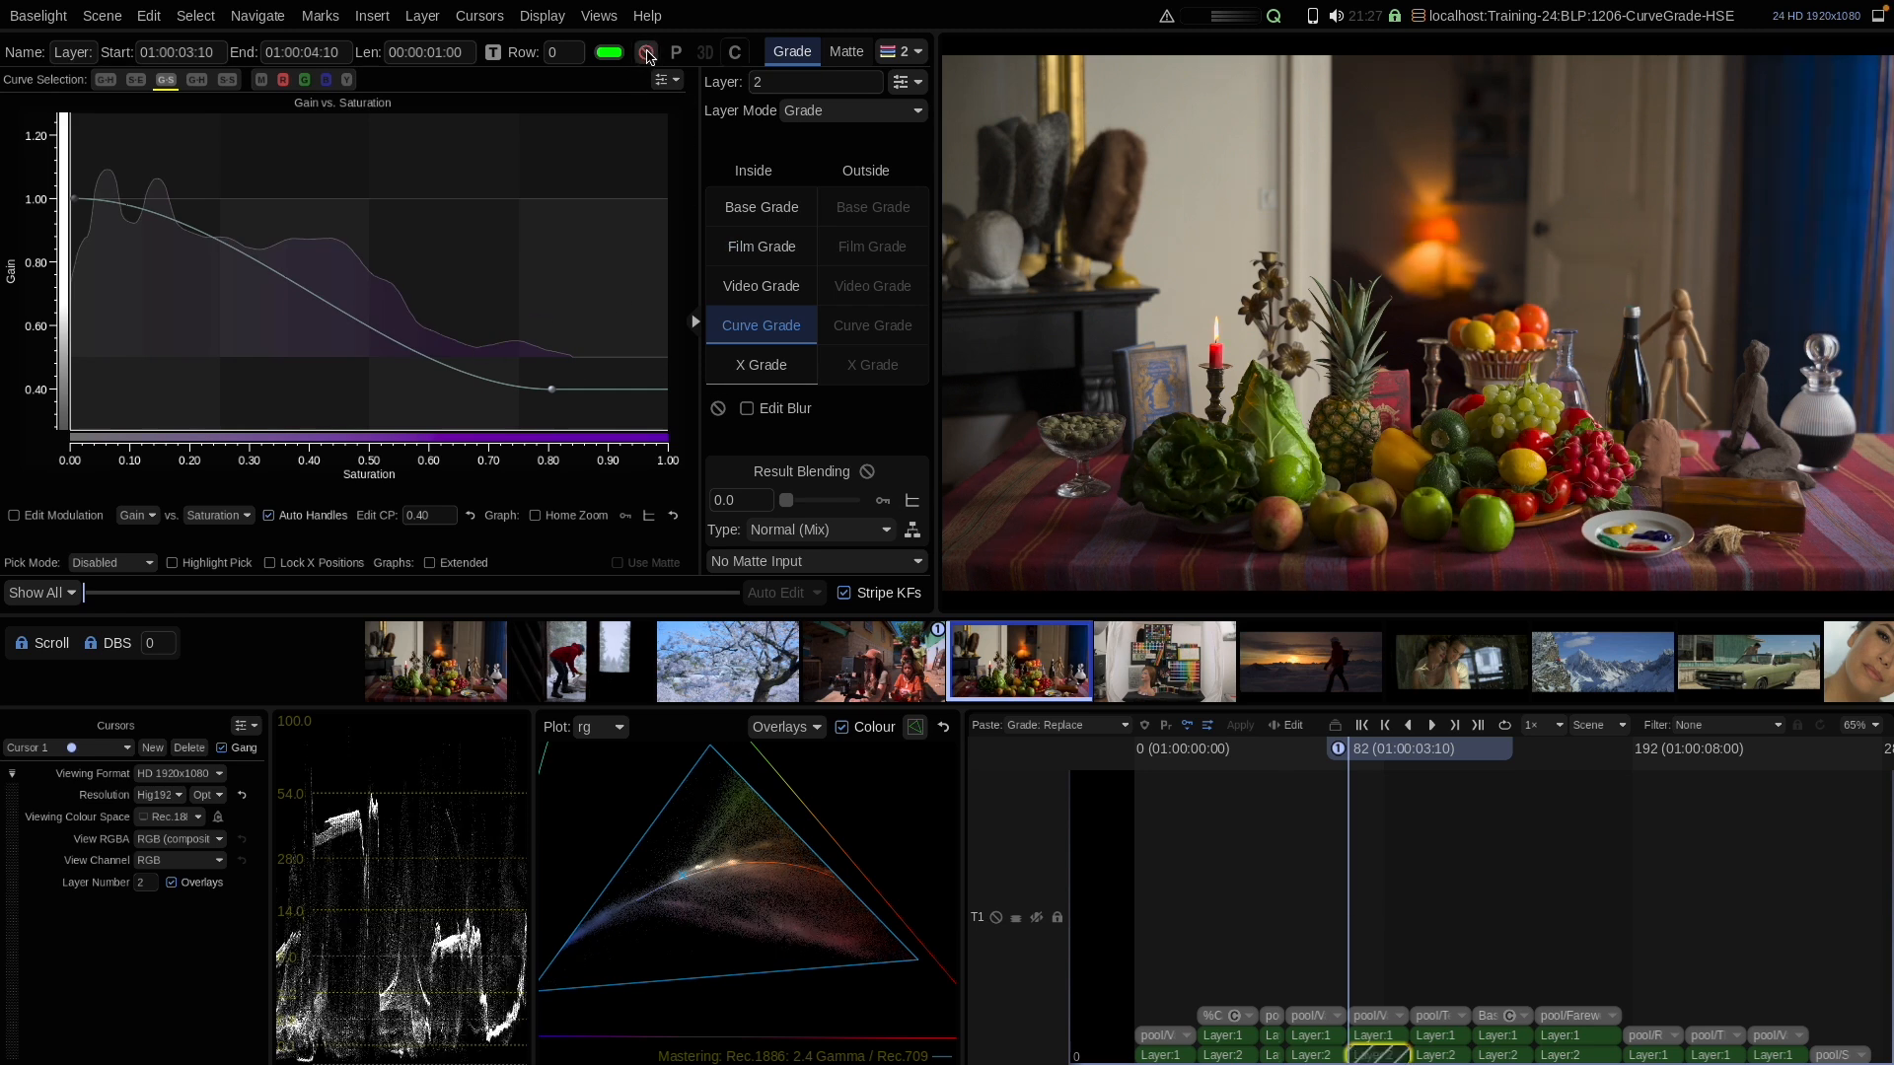
{"action": "left_click", "coordinate": [646, 52]}
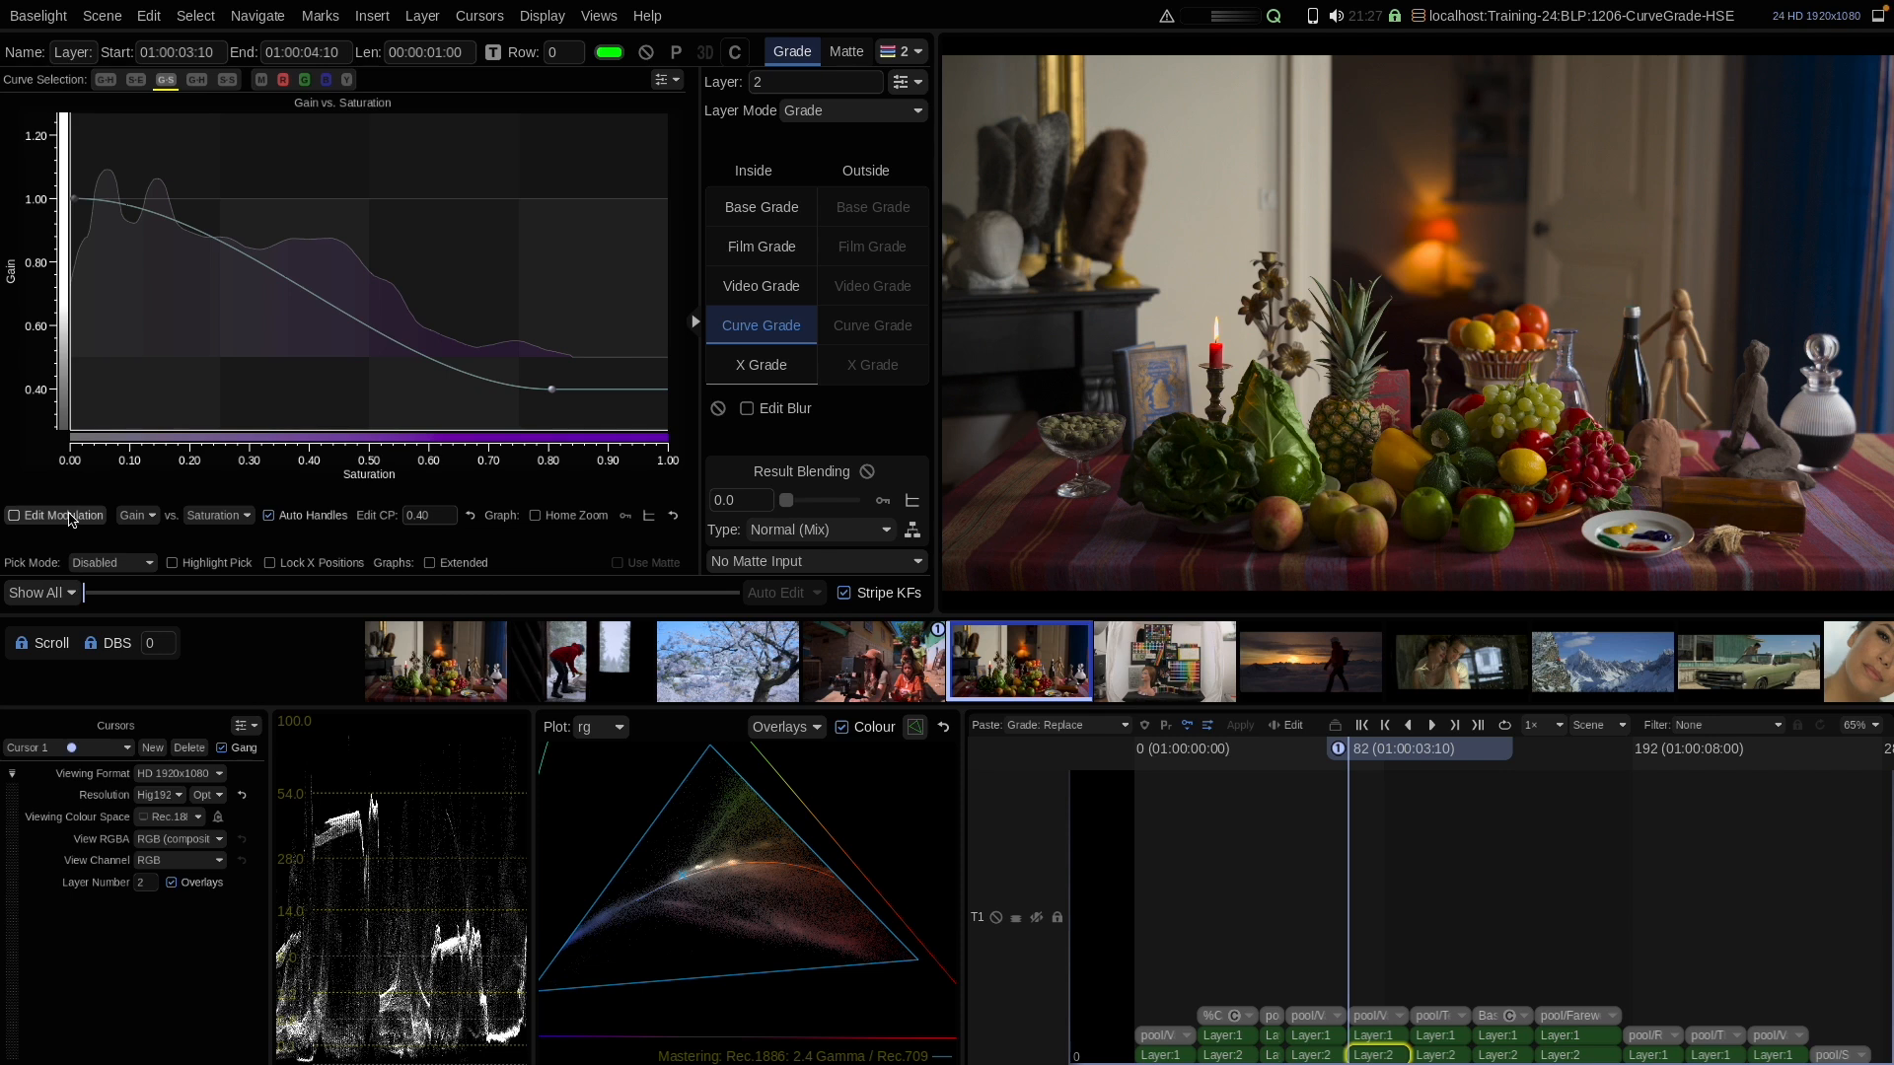
Examine the hue modulation graph behind the still life's Gain vs. Saturation curve, and return to the curve
{"action": "left_click", "coordinate": [15, 516]}
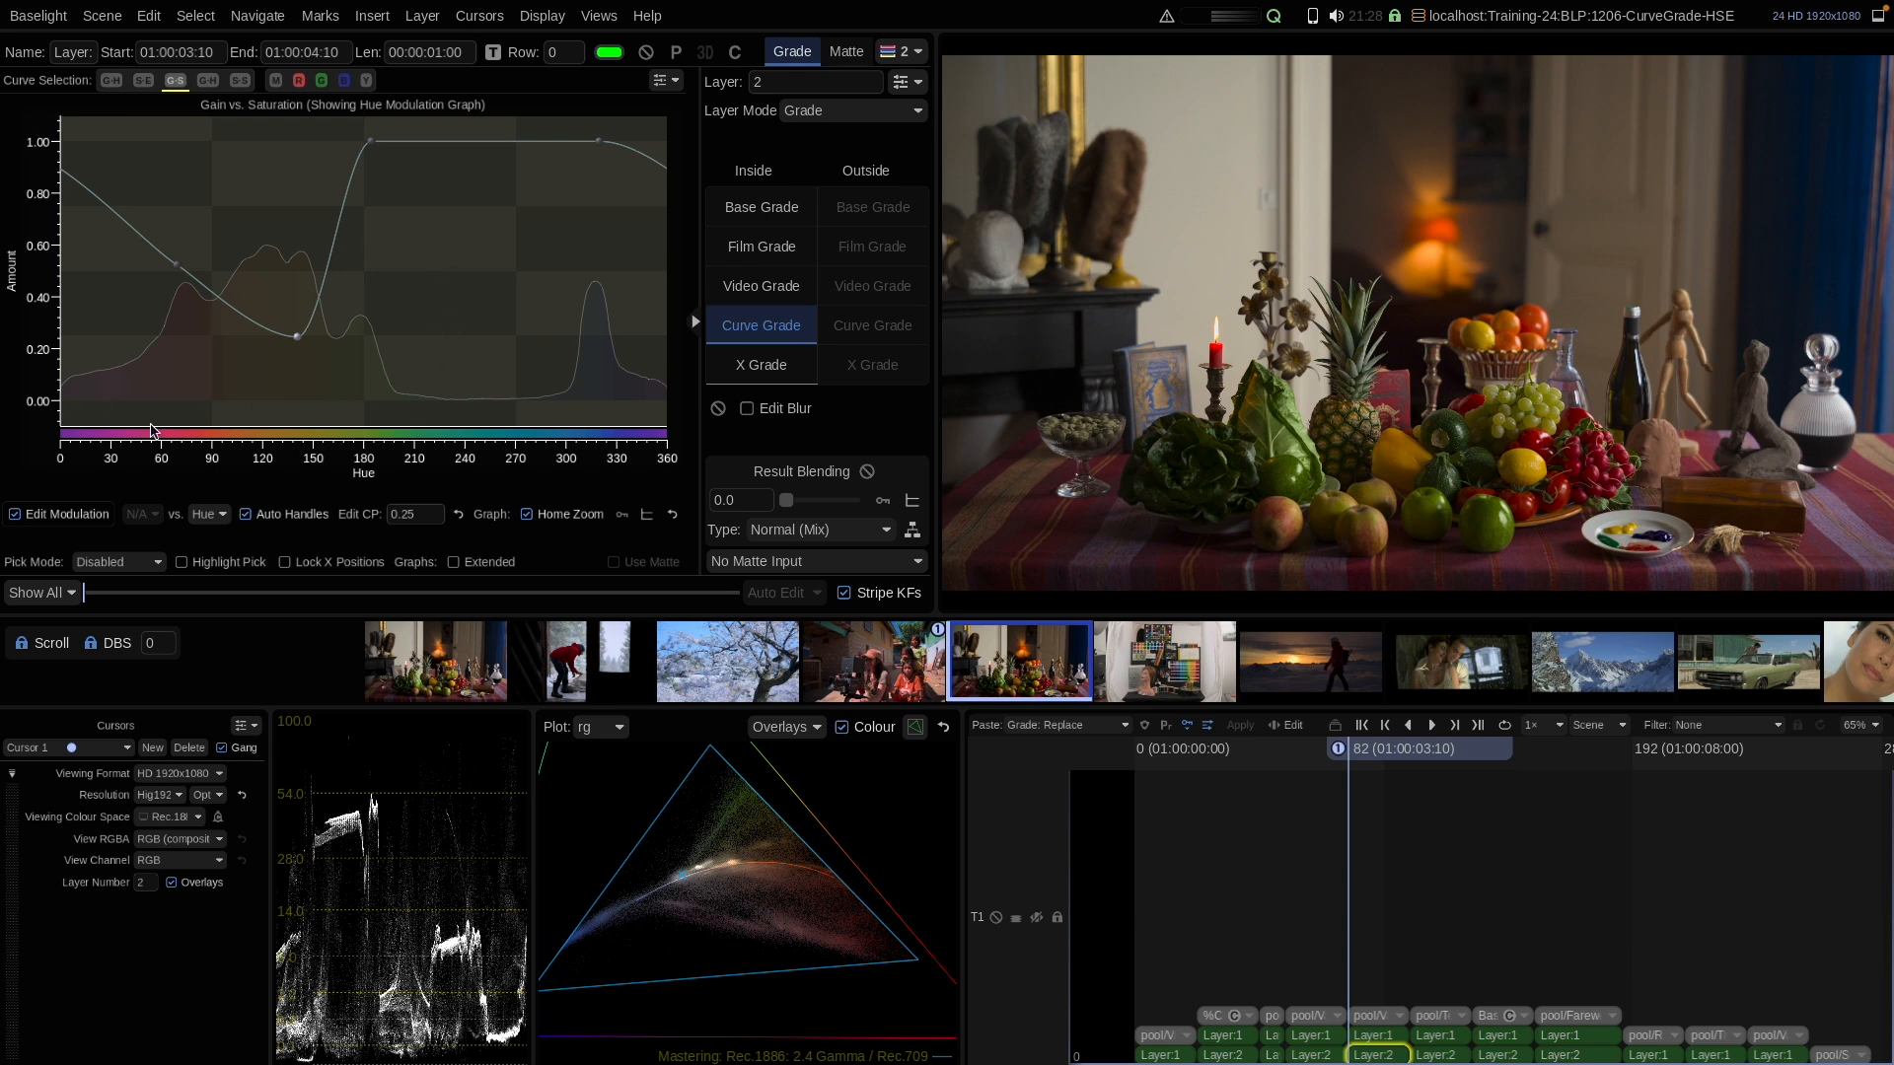
{"action": "left_click", "coordinate": [67, 516]}
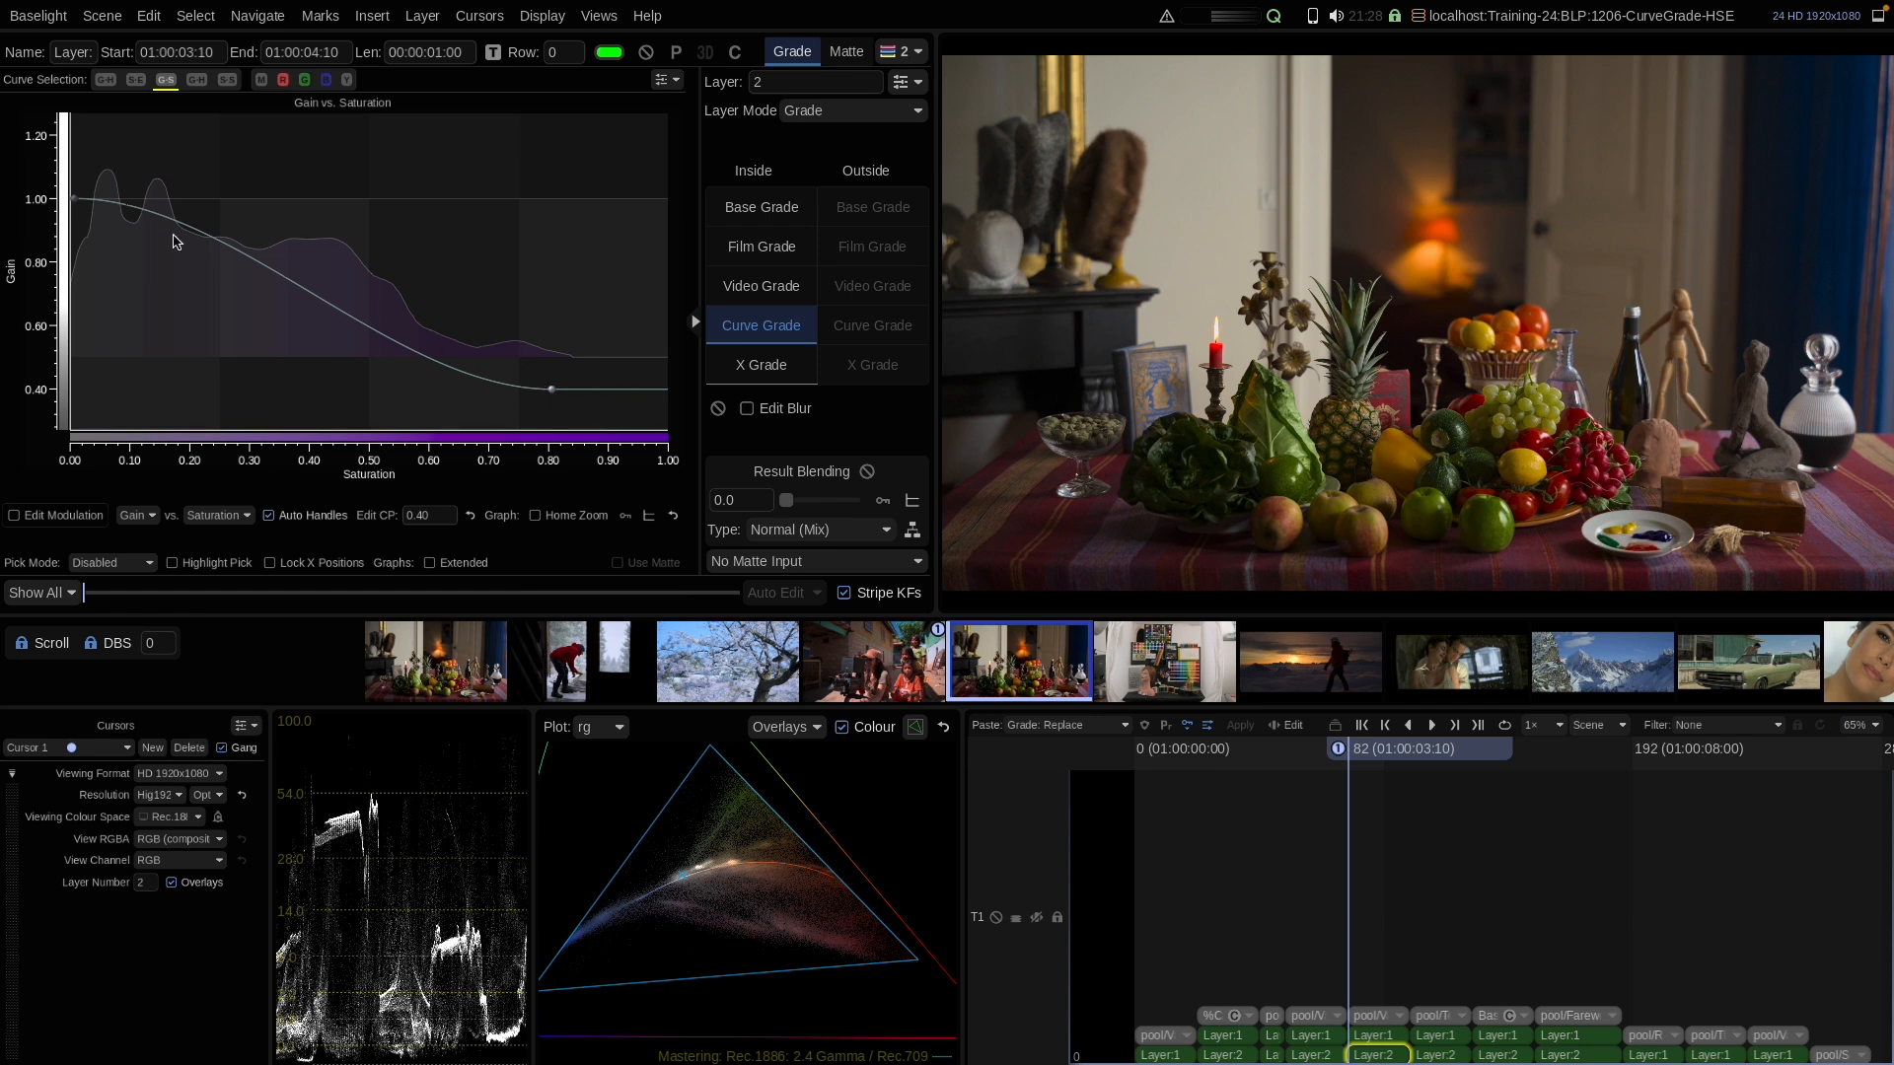
{"action": "left_click", "coordinate": [65, 519]}
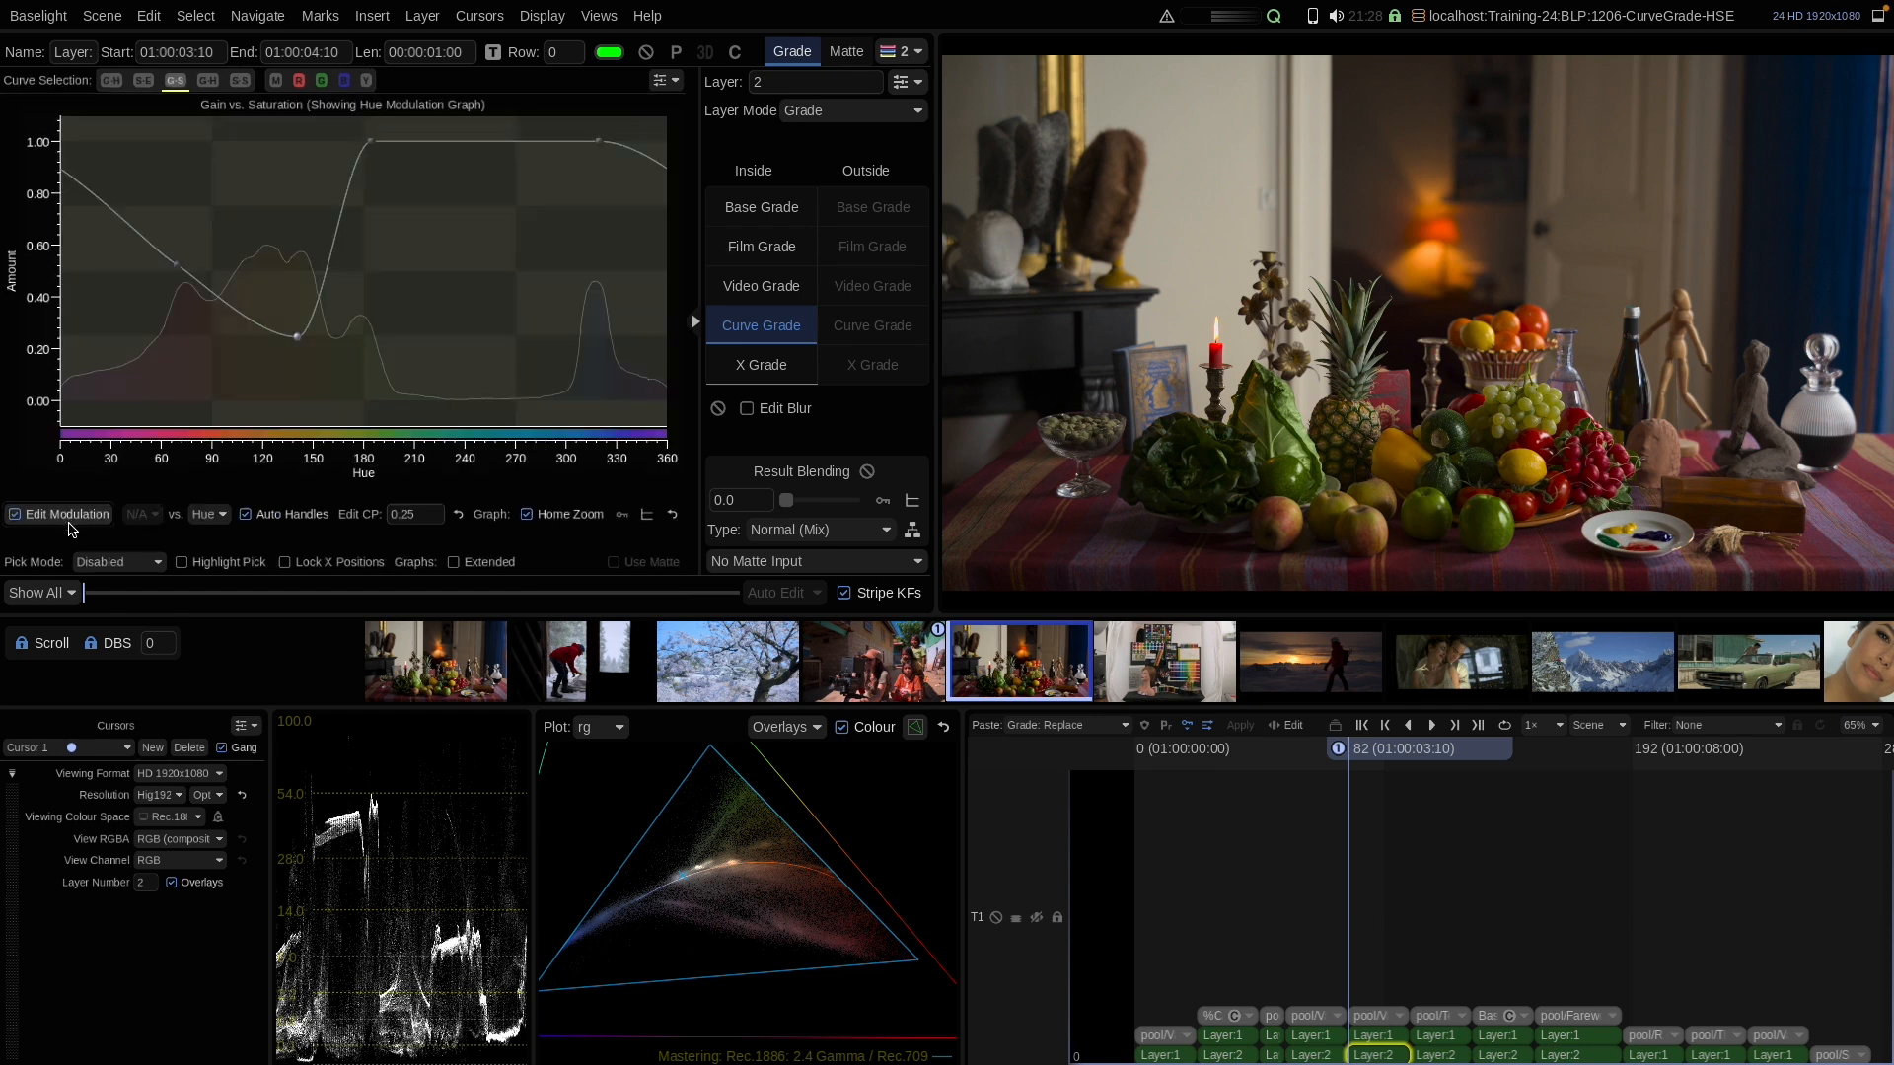
{"action": "left_click", "coordinate": [69, 523]}
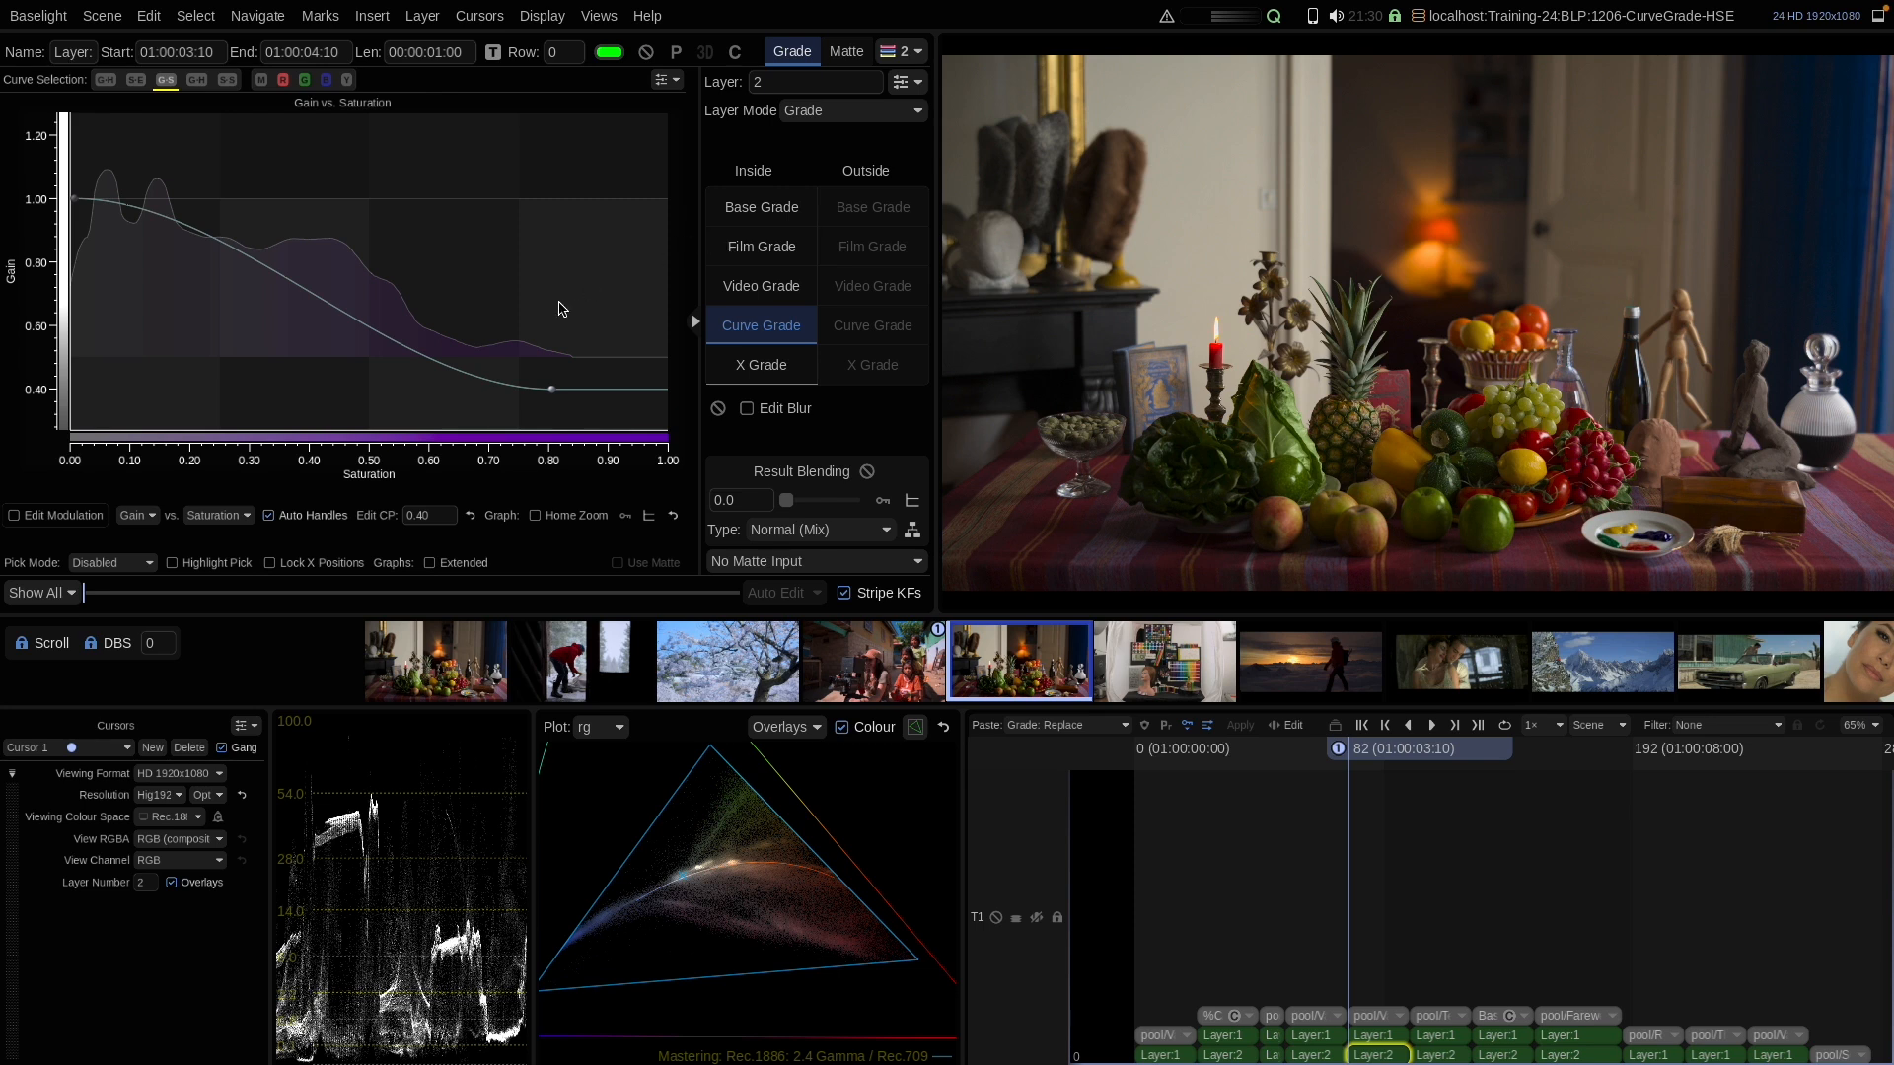
On the colour chart shot, bend layer 2's Gain vs. Saturation curve downwards and lower its end point at saturation 1.00 to 0.47
{"action": "key", "text": "Down"}
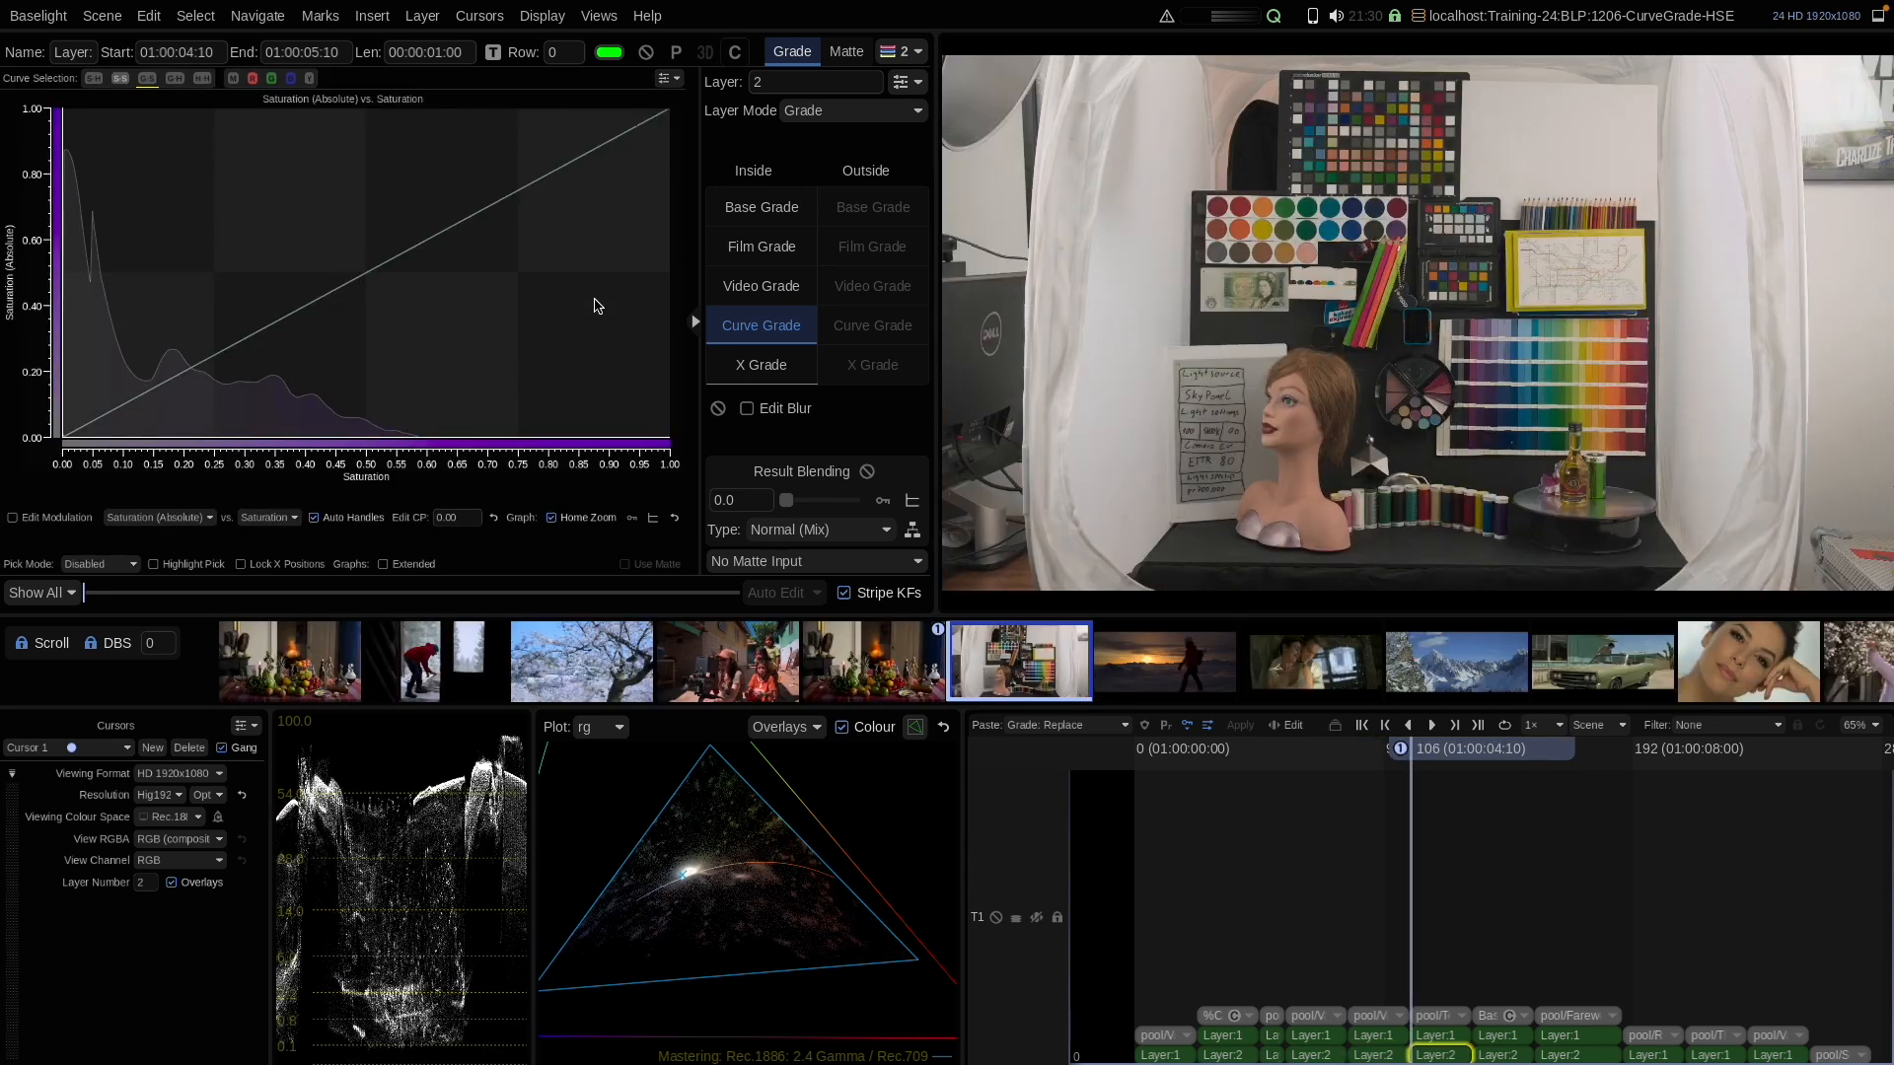
{"action": "left_click", "coordinate": [149, 80]}
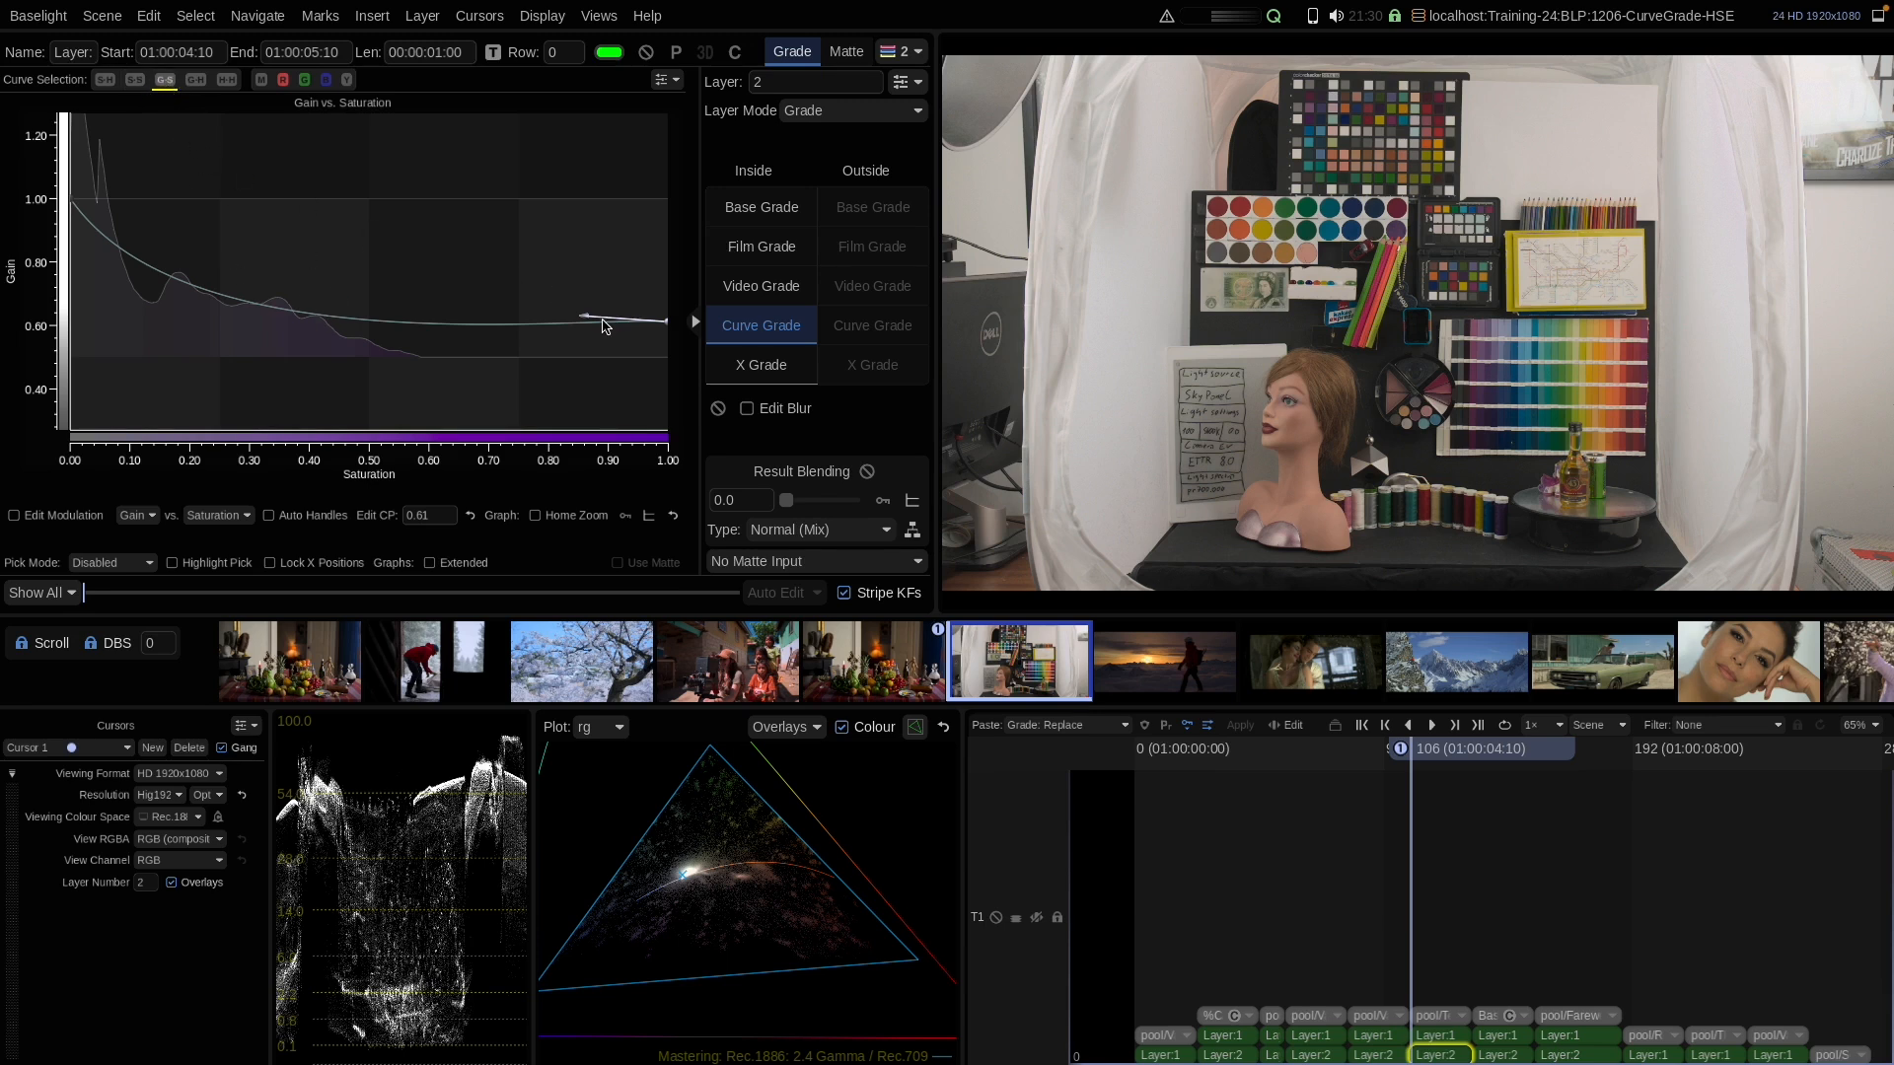
{"action": "left_click_drag", "start_coordinate": [109, 189], "coordinate": [131, 326]}
{"action": "left_click_drag", "start_coordinate": [610, 222], "coordinate": [671, 334]}
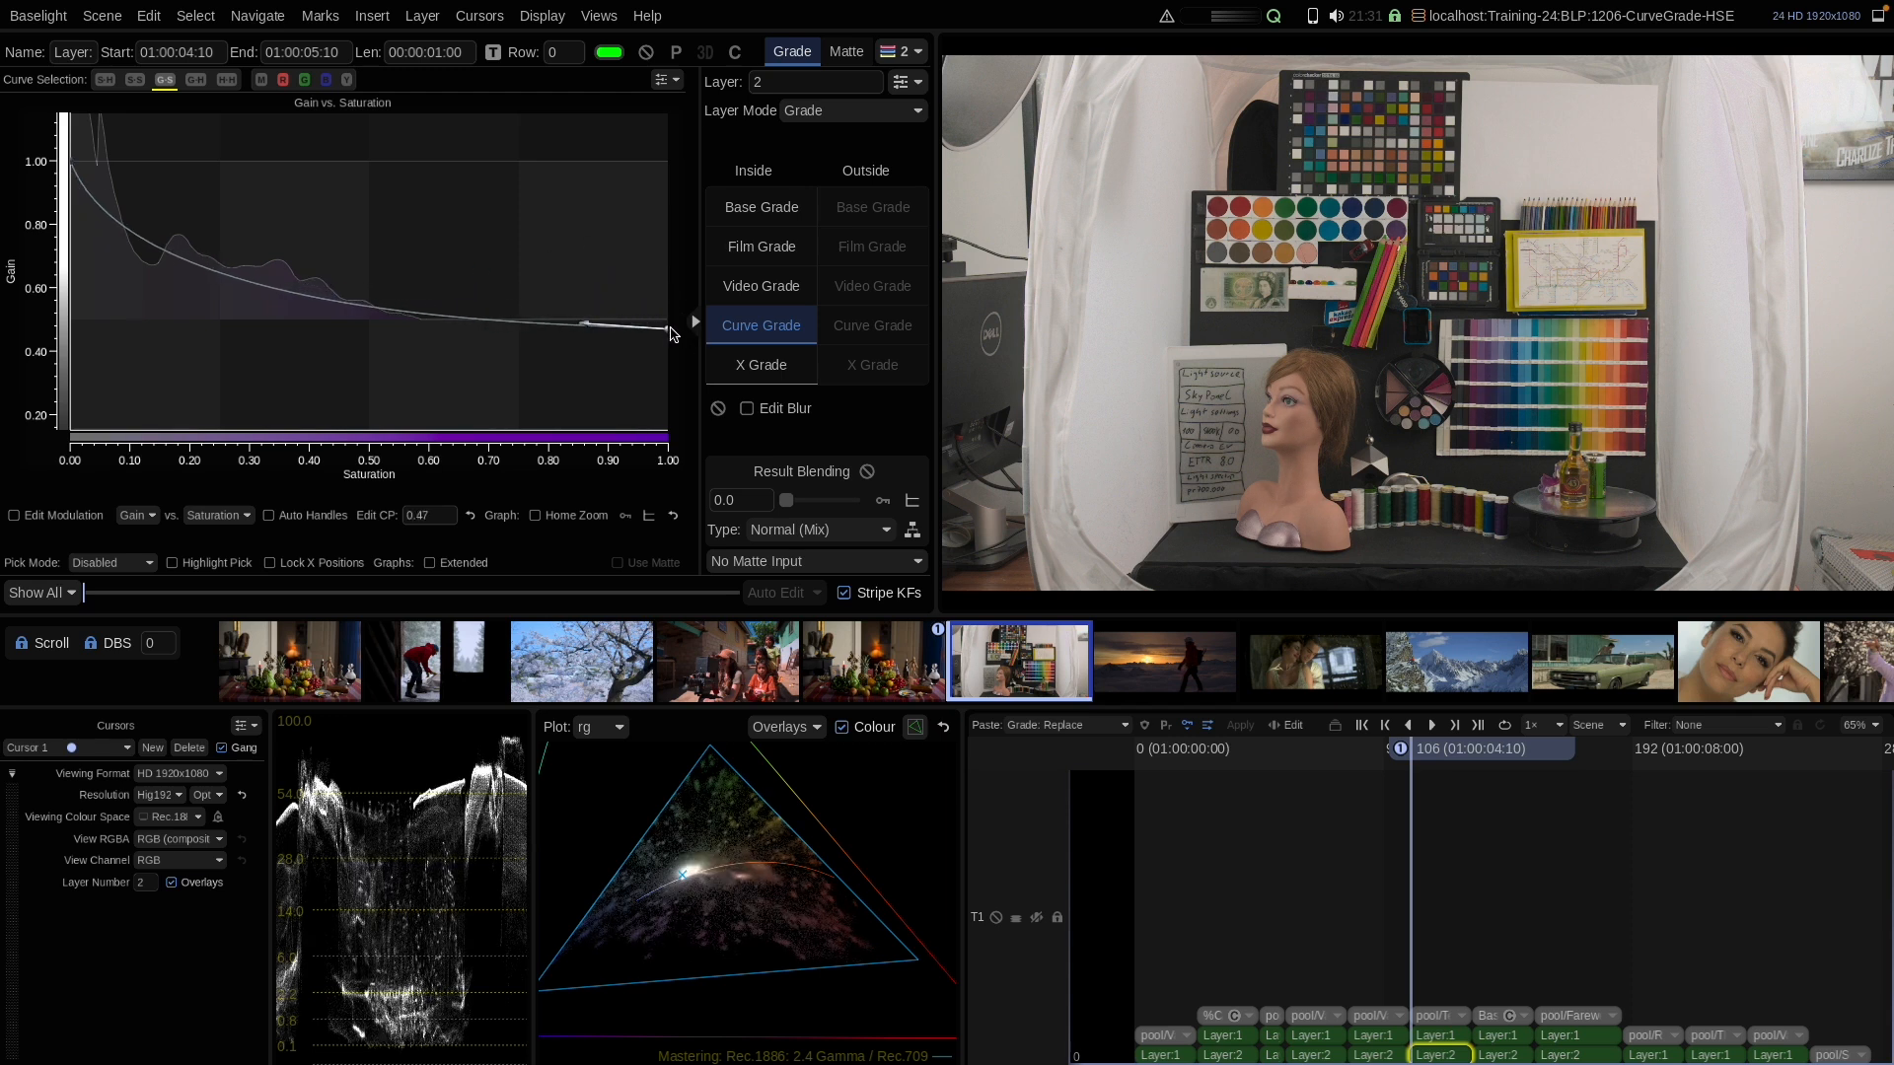
Compare the colour chart shot with layer 2's Curve Grade bypassed and active, and examine the Gain vs. Saturation hue modulation graph
{"action": "left_click", "coordinate": [647, 53]}
{"action": "left_click", "coordinate": [647, 54]}
{"action": "left_click", "coordinate": [647, 54]}
{"action": "left_click", "coordinate": [648, 53]}
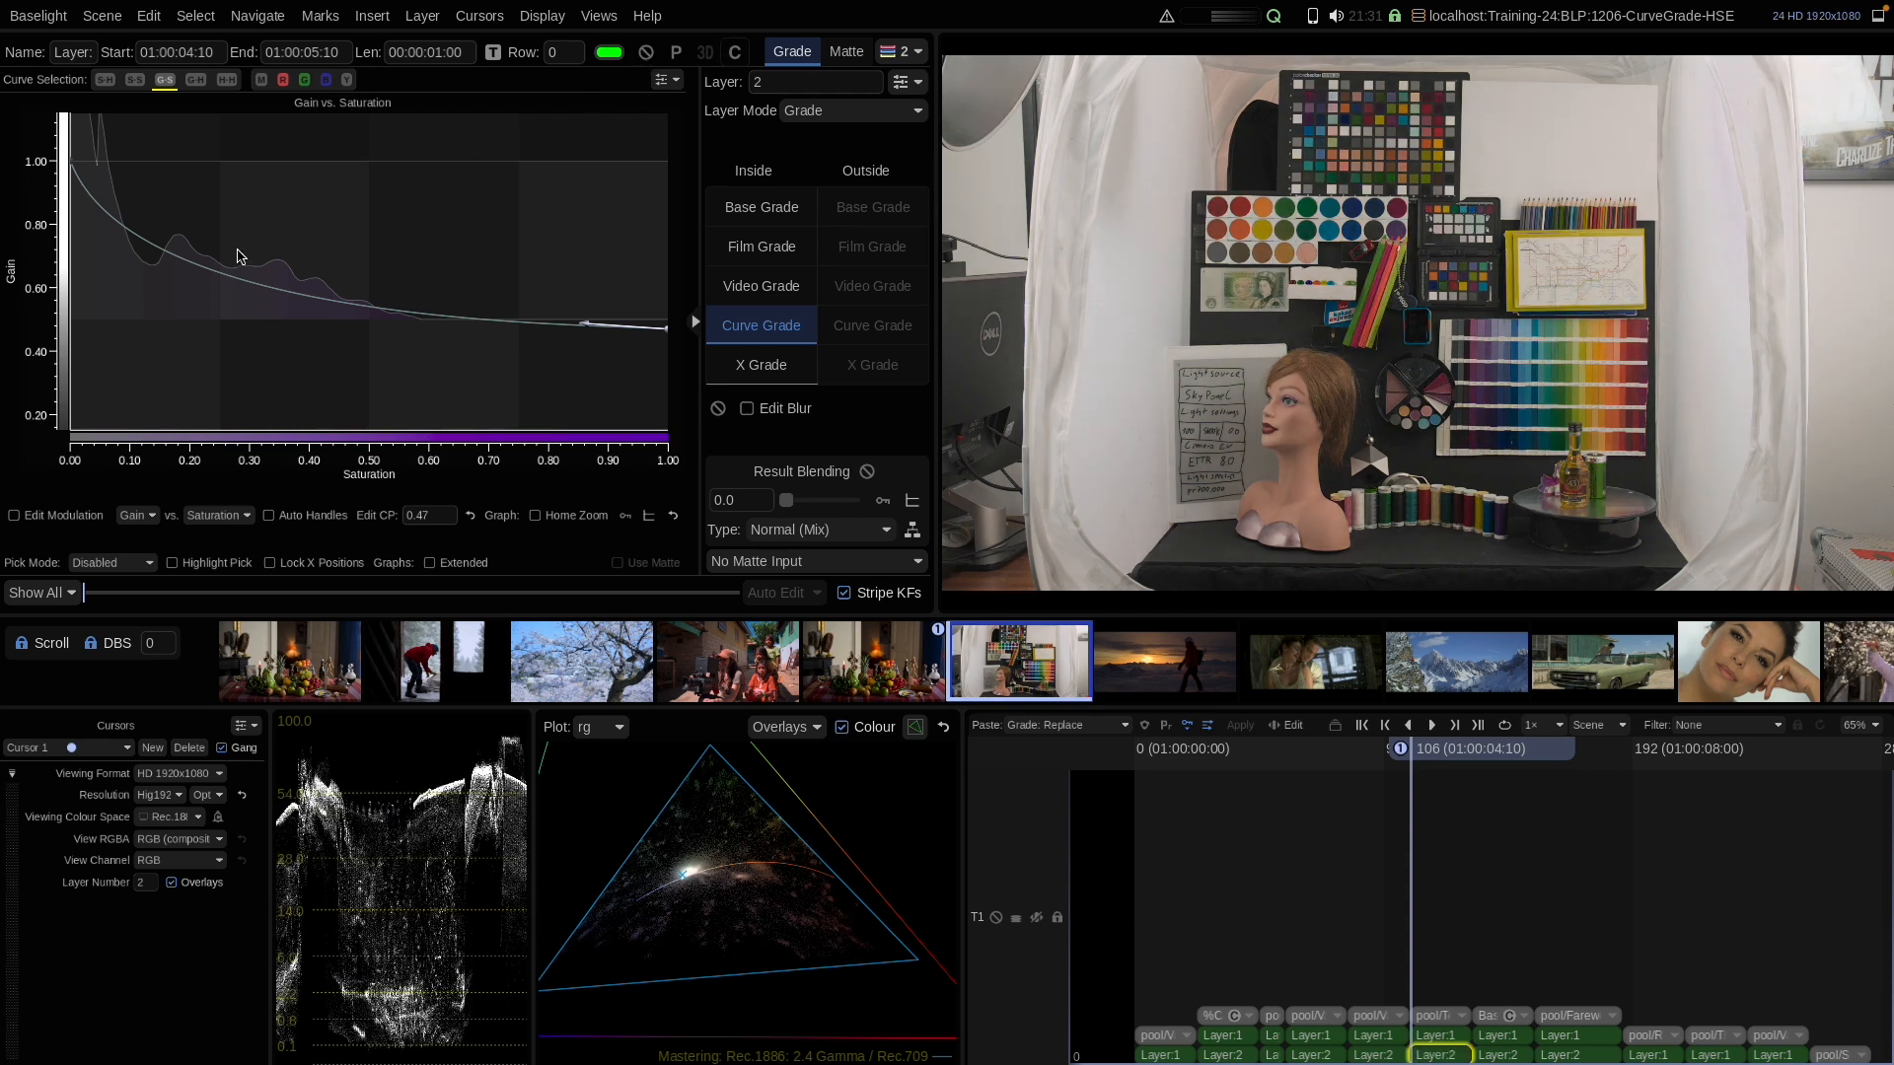
{"action": "left_click", "coordinate": [71, 514]}
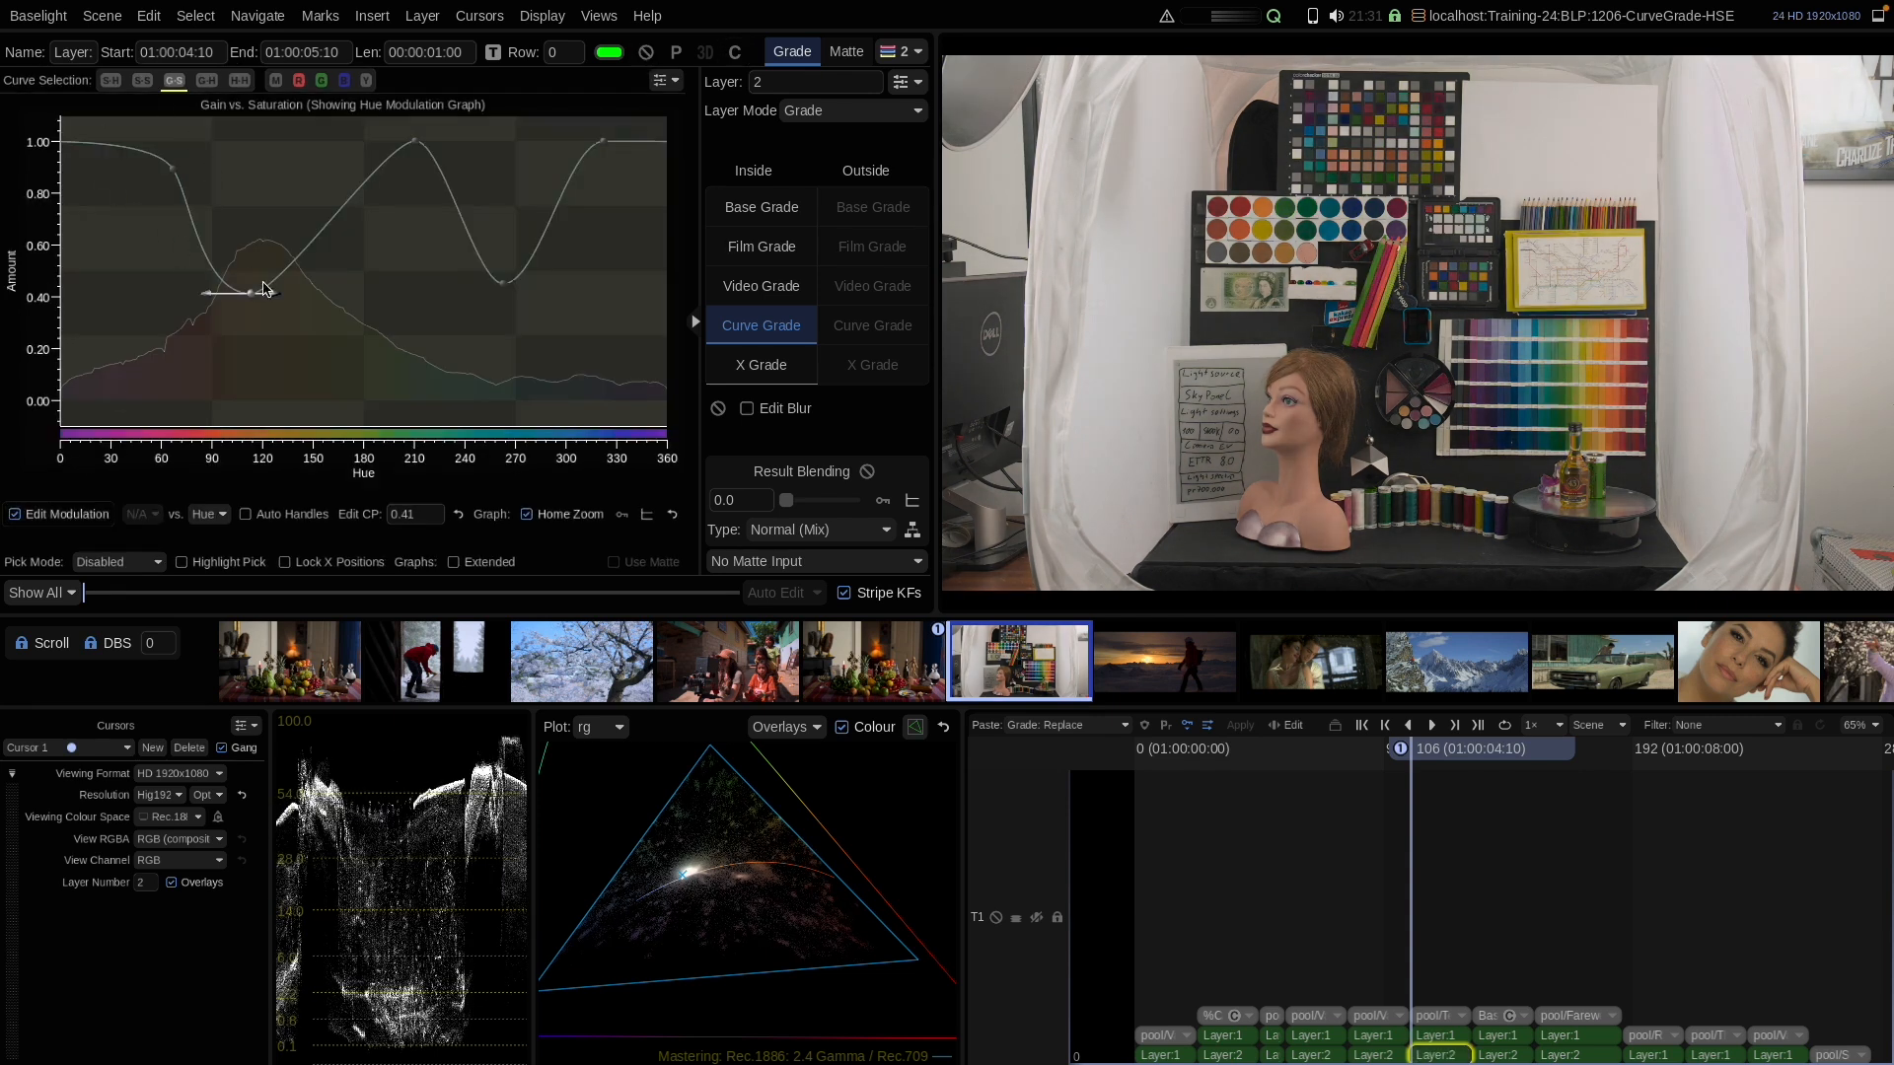
{"action": "left_click", "coordinate": [60, 516]}
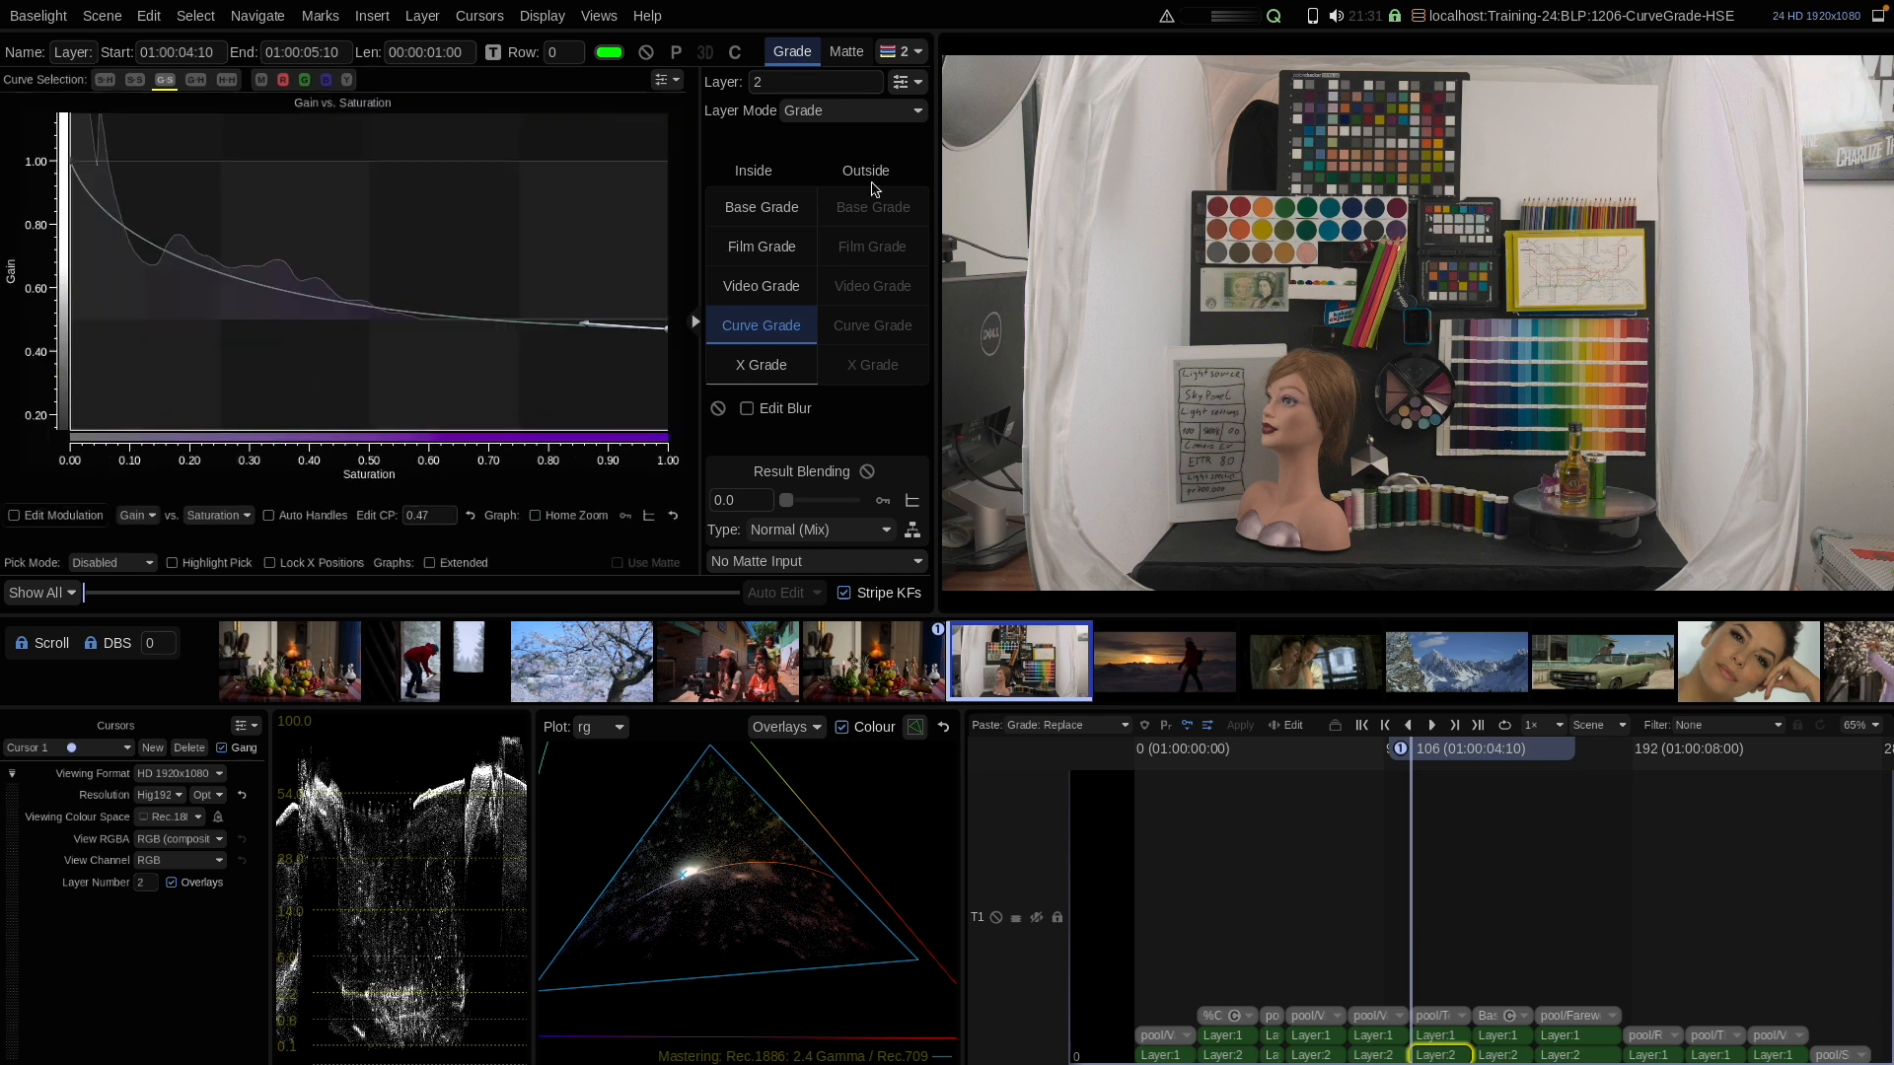
Compare the bypassed and active Curve Grade once more, and display layer 2's Saturation (Absolute) vs. Saturation curve
{"action": "left_click", "coordinate": [646, 53]}
{"action": "left_click", "coordinate": [646, 52]}
{"action": "left_click", "coordinate": [135, 80]}
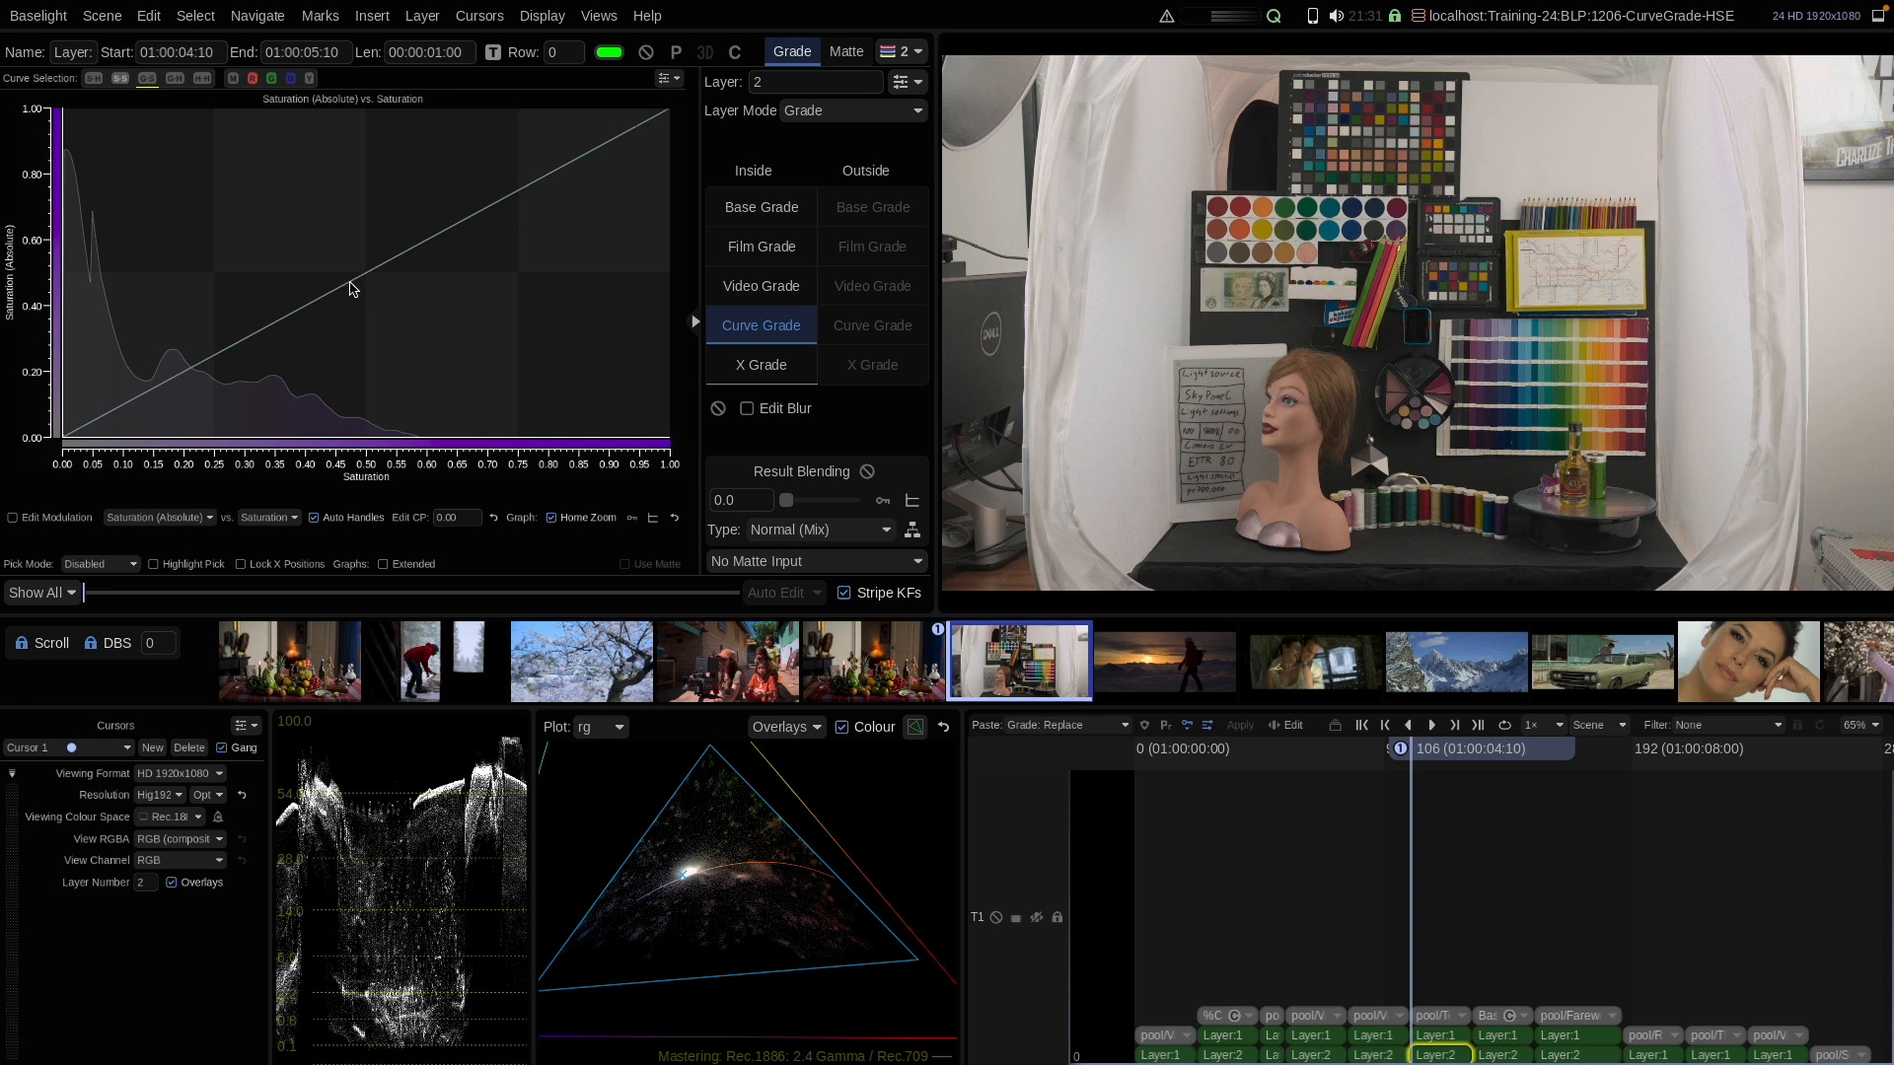
Try a Film Grade saturation of 2.15 on the colour chart shot's layer 1 and reset it to 1.00
{"action": "left_click", "coordinate": [1448, 1037]}
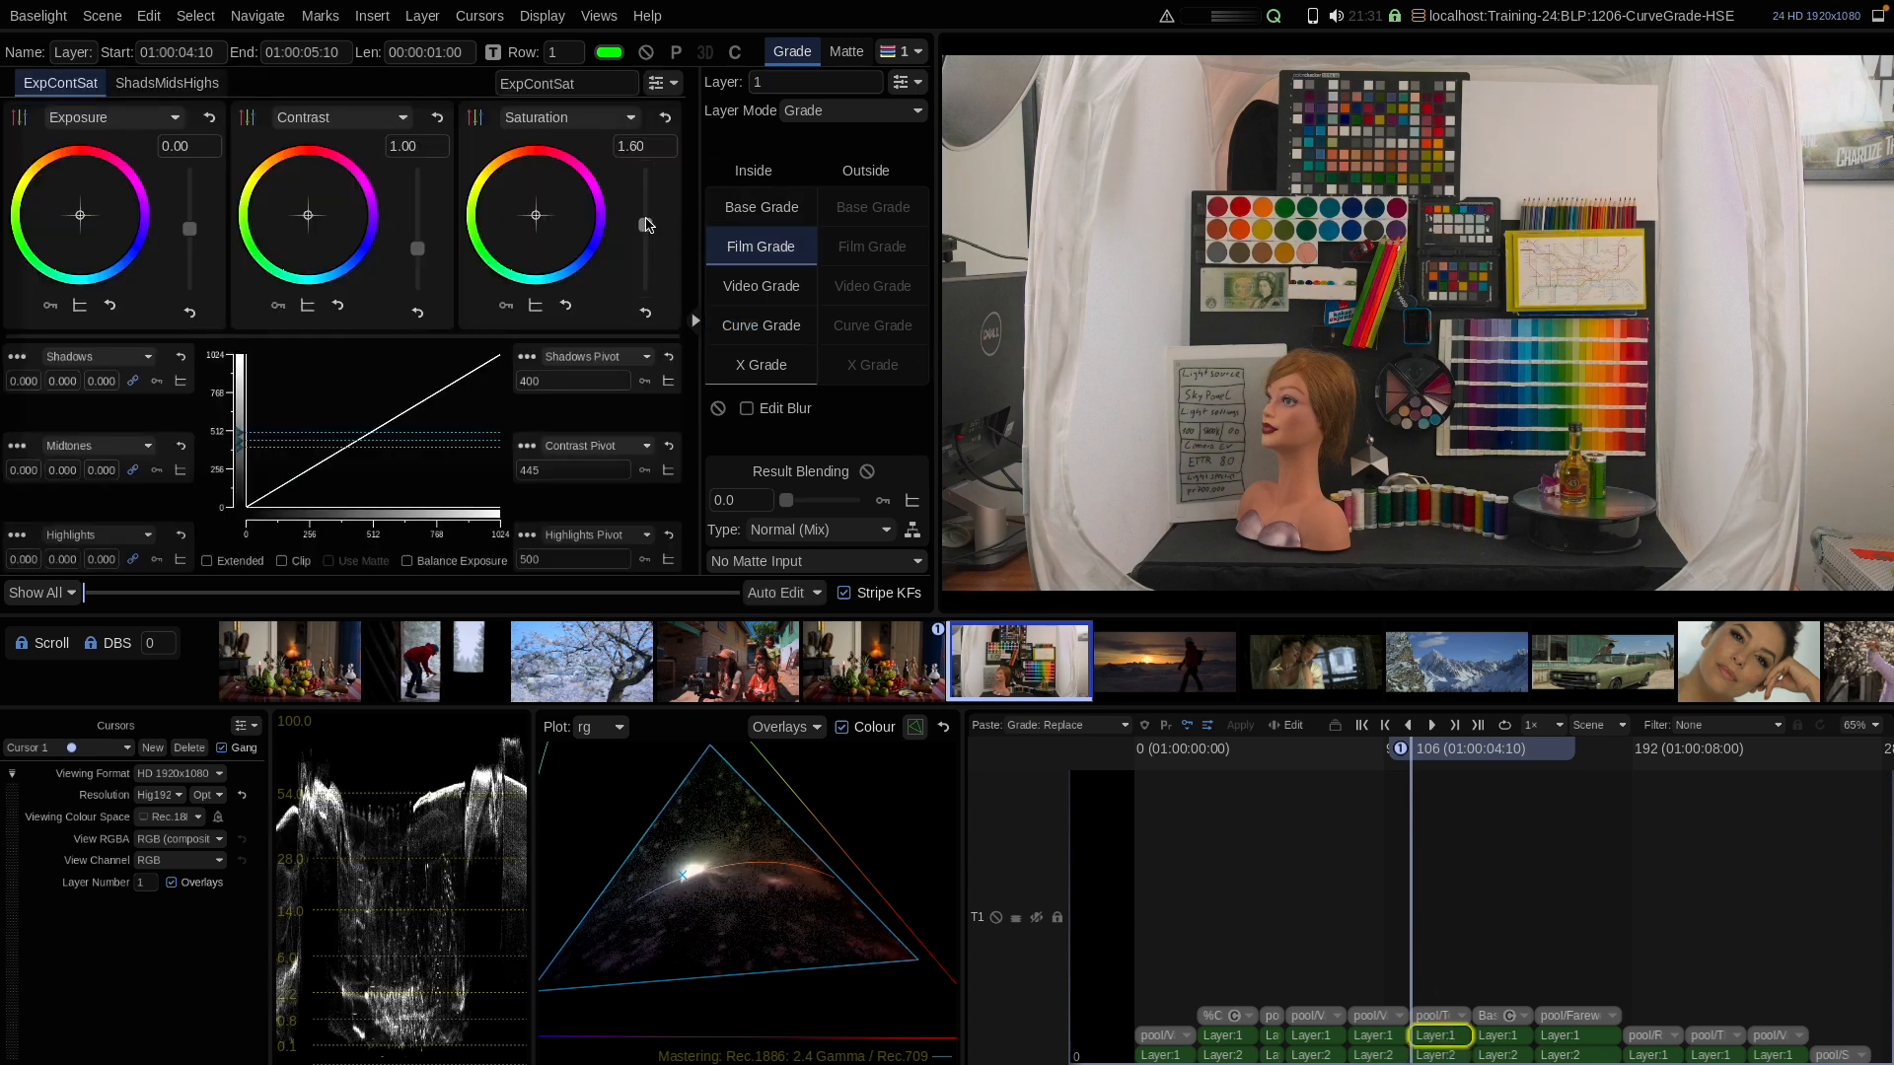
{"action": "left_click_drag", "start_coordinate": [646, 225], "coordinate": [647, 203]}
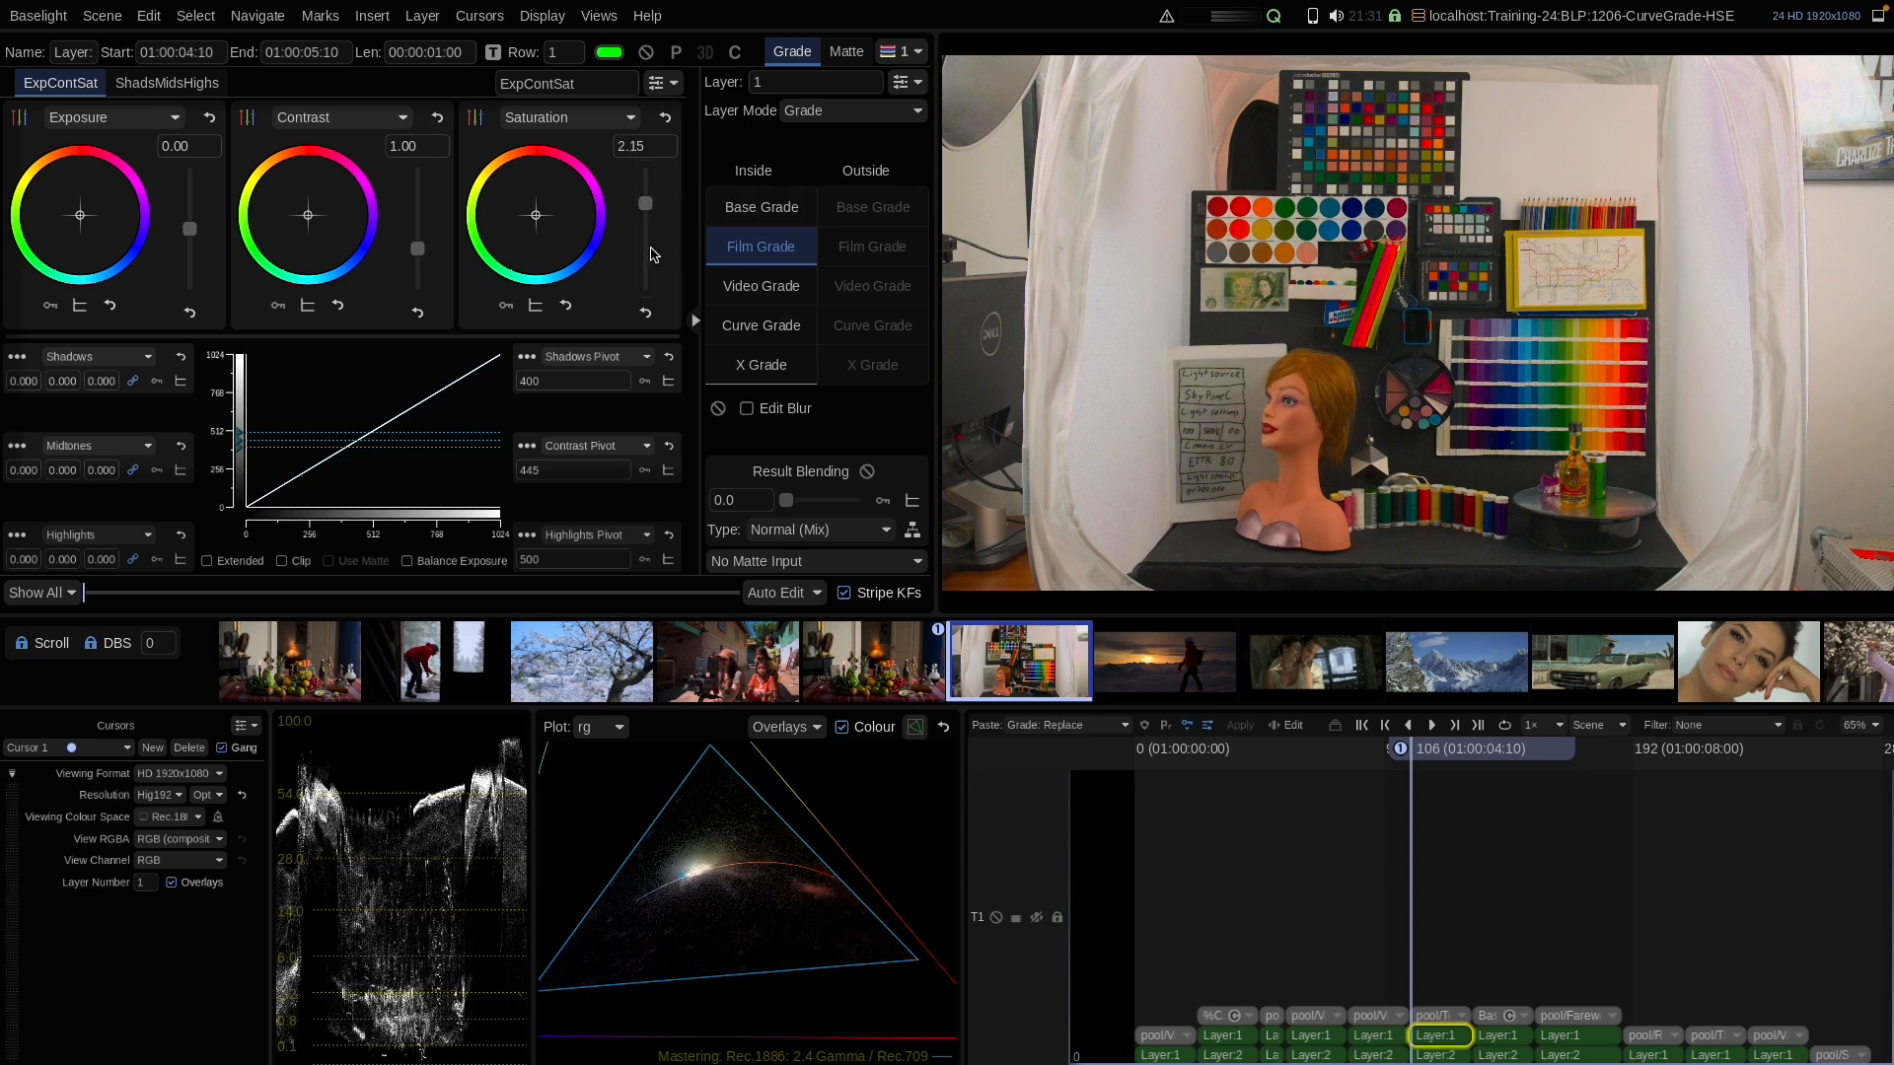
{"action": "left_click", "coordinate": [645, 312]}
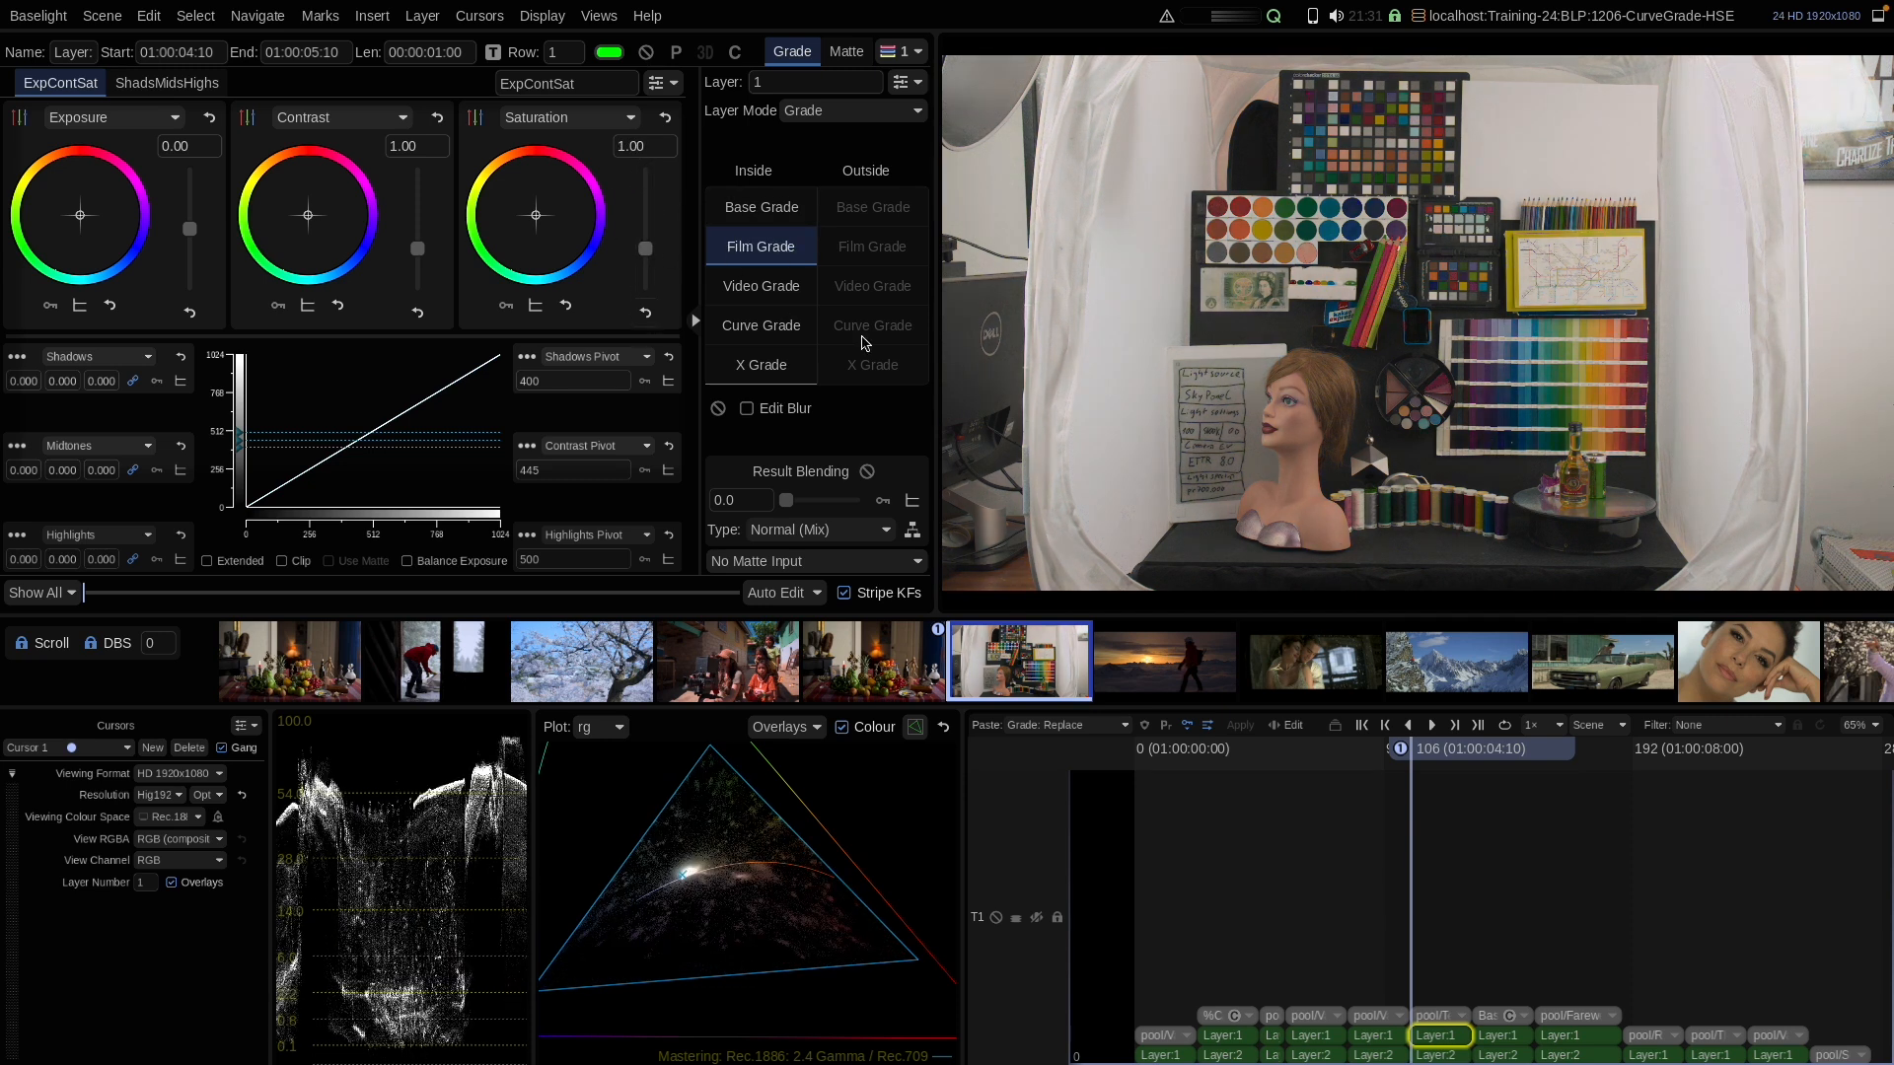
On layer 2's Saturation (Absolute) vs. Saturation curve, add a control point at about 0.43 and move the end point to saturation 1.50, value 0.73
{"action": "left_click", "coordinate": [1438, 1056]}
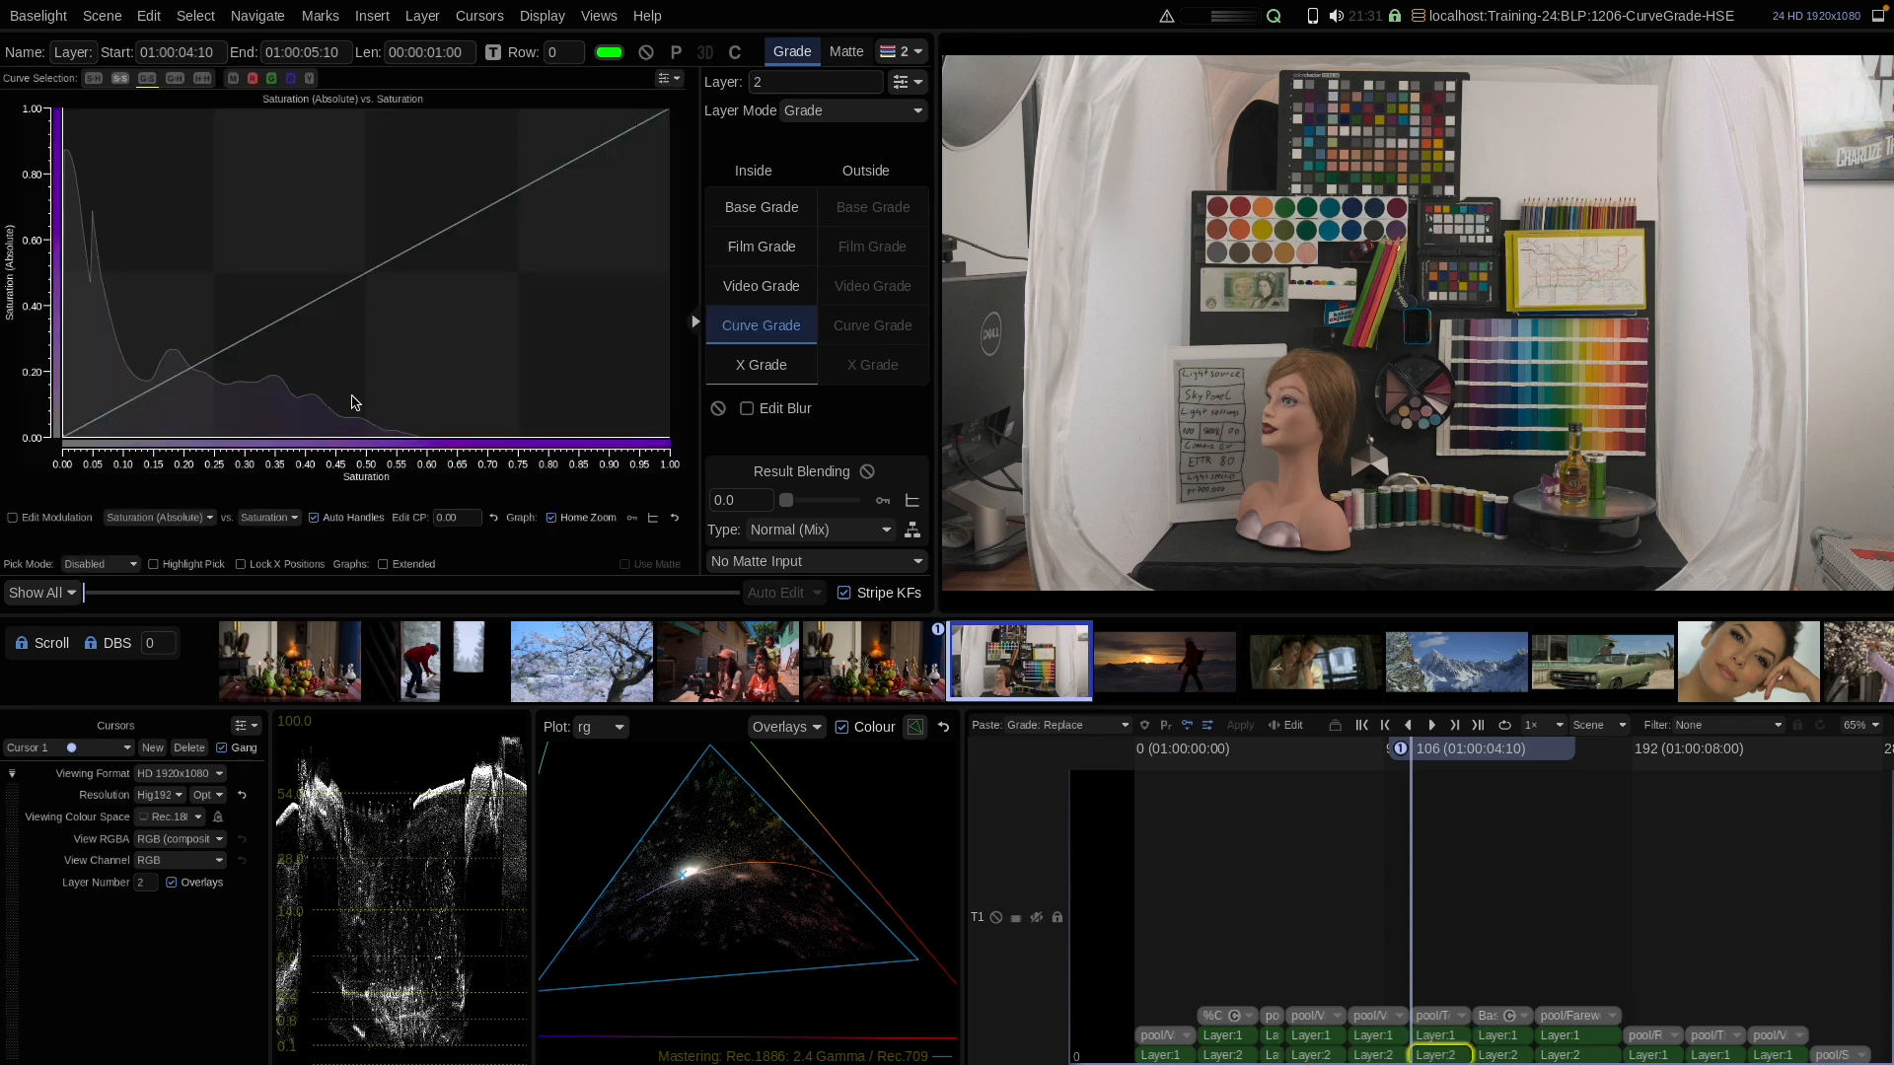
{"action": "left_click", "coordinate": [326, 296]}
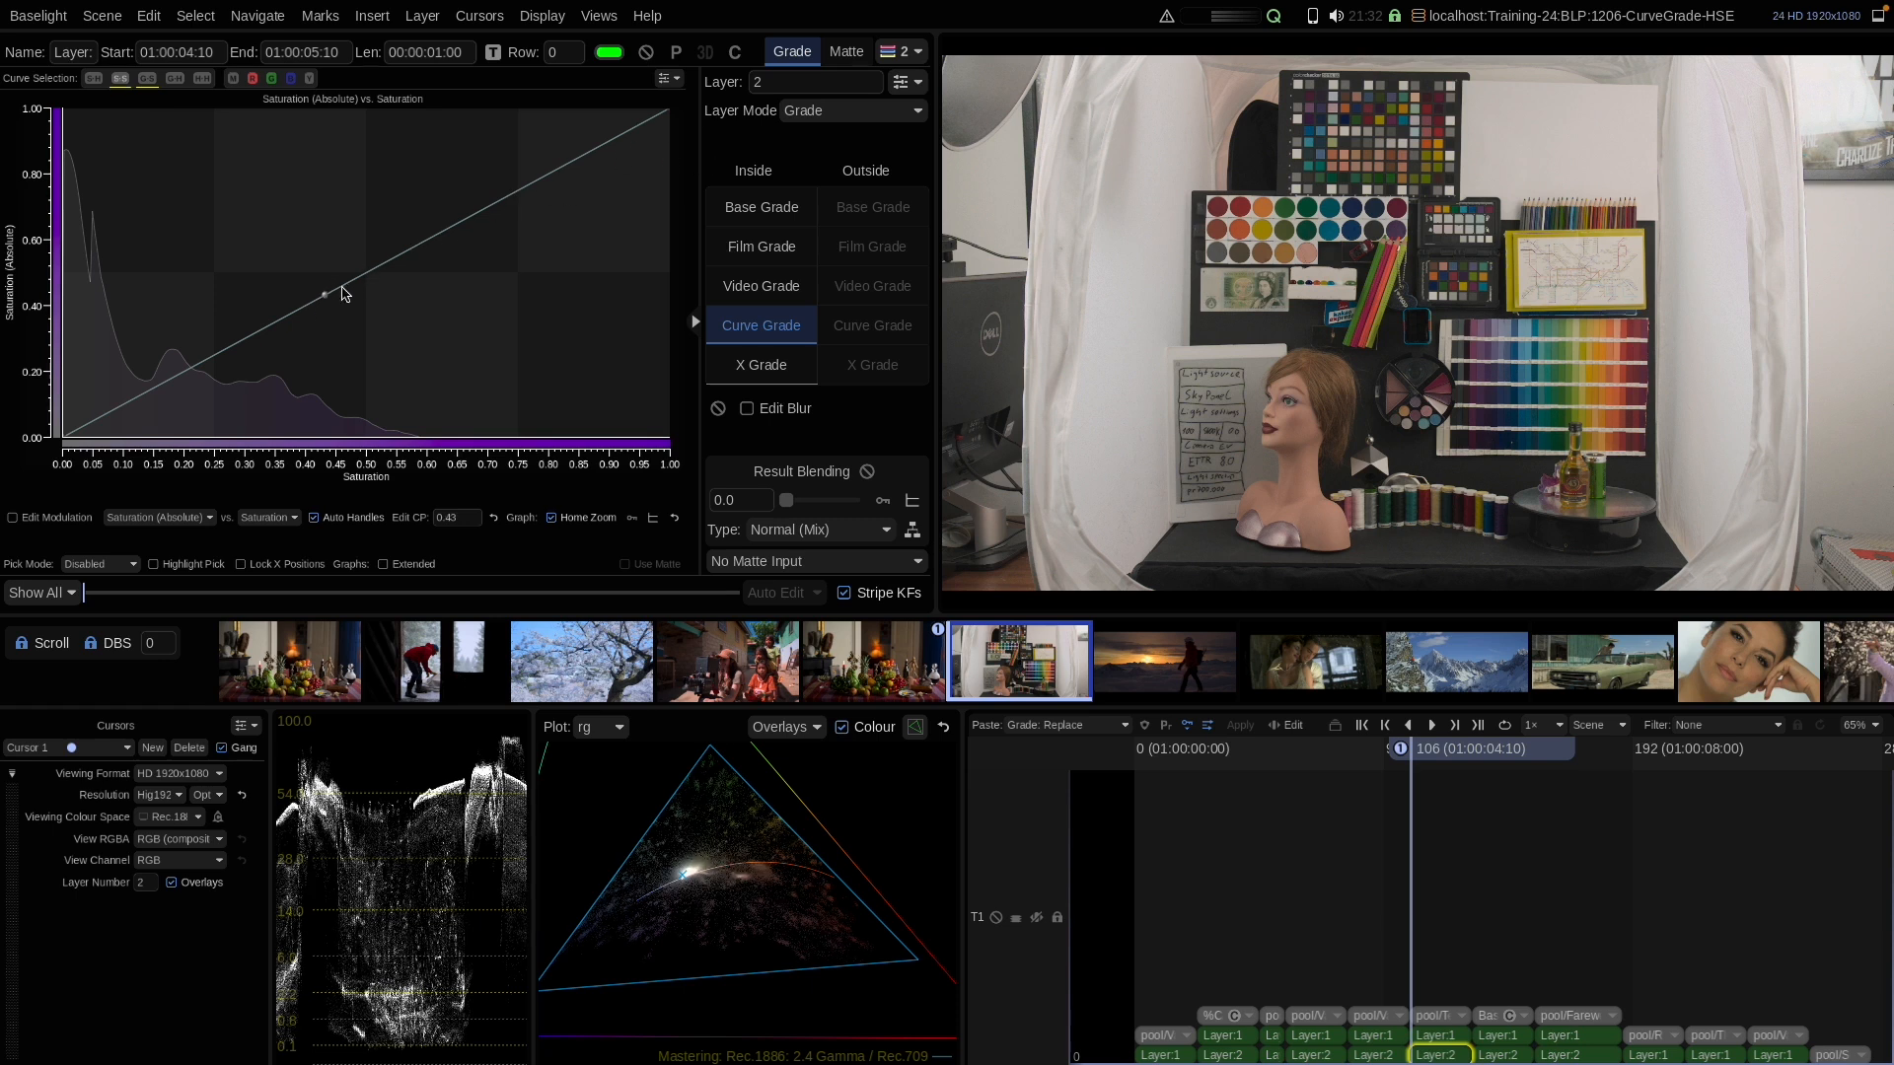
{"action": "left_click", "coordinate": [669, 114]}
{"action": "left_click_drag", "start_coordinate": [669, 116], "coordinate": [643, 197]}
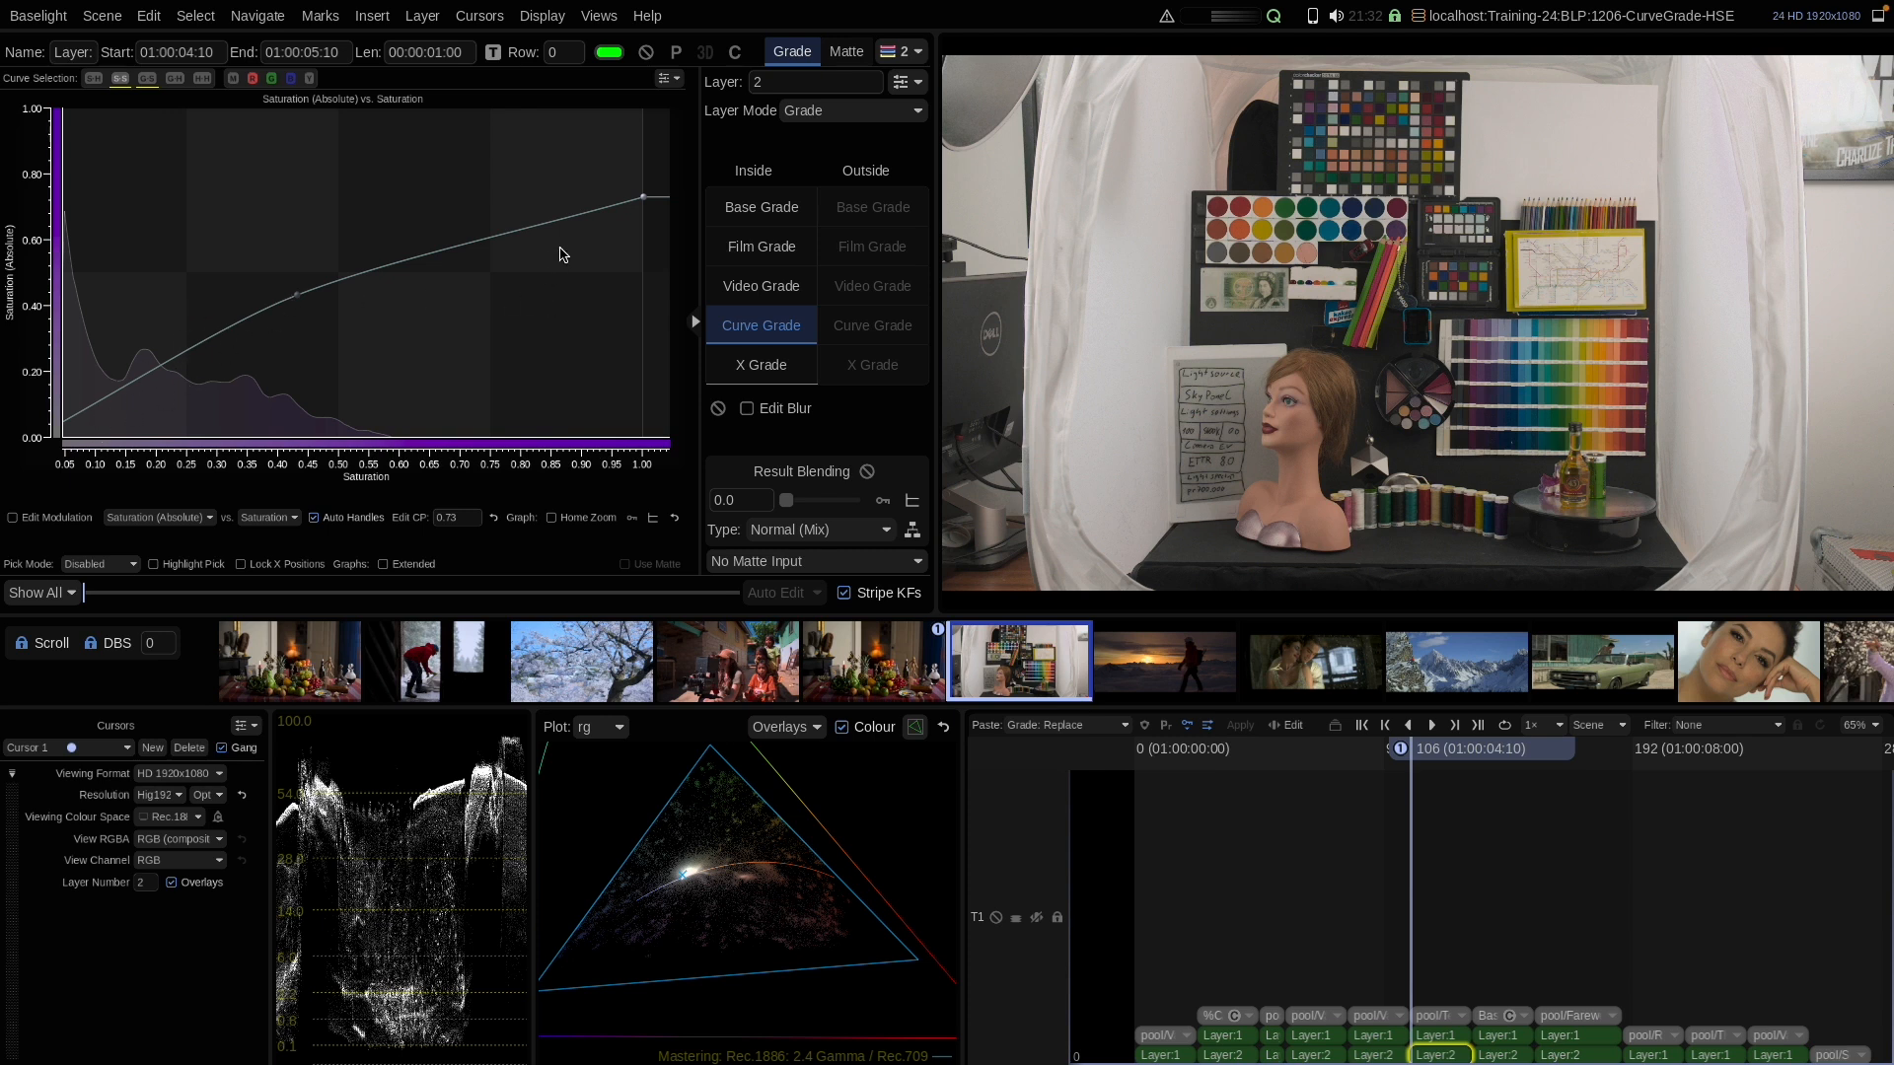
{"action": "scroll", "coordinate": [465, 296], "scroll_direction": "down", "scroll_amount": 3}
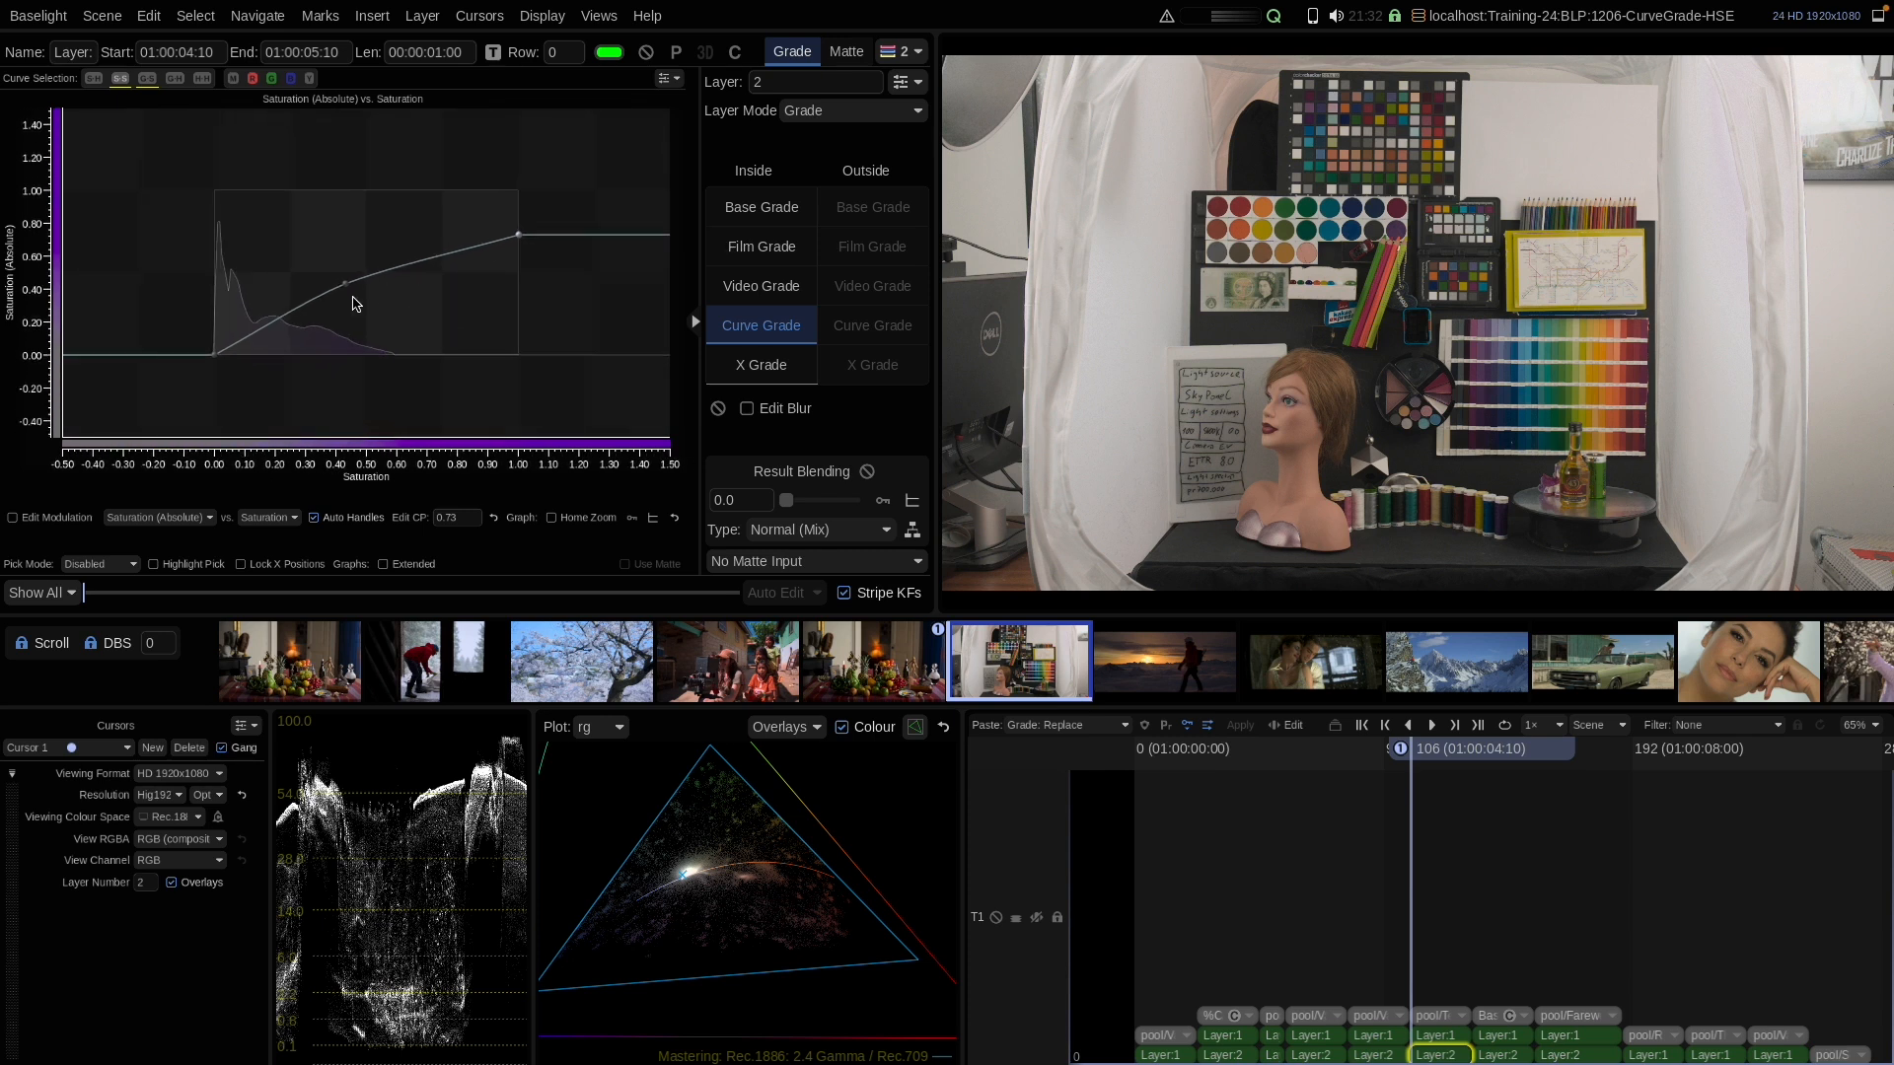
{"action": "left_click_drag", "start_coordinate": [520, 238], "coordinate": [679, 241]}
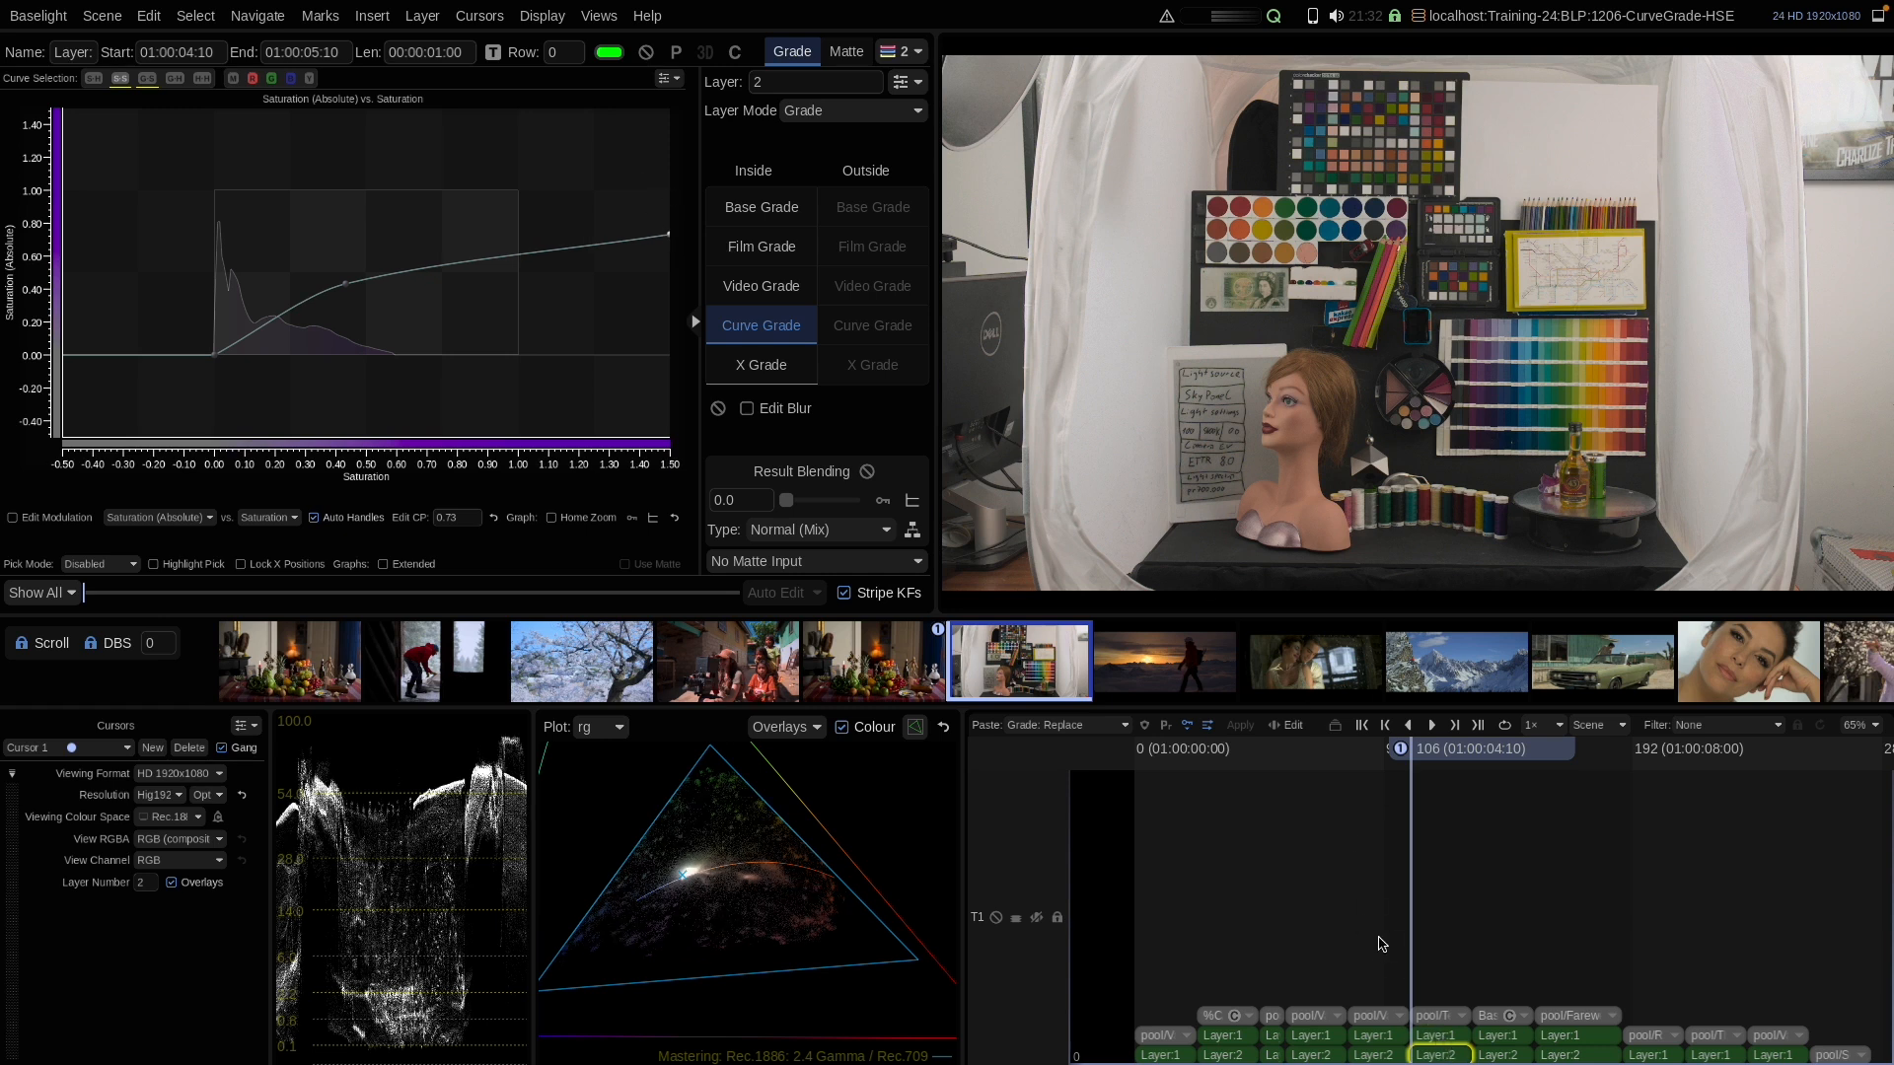
Toggle the Curve Grade for comparison and set the Film Grade saturation on layer 1 to 1.50
{"action": "key", "text": "ctrl+d"}
{"action": "key", "text": "ctrl+d"}
{"action": "left_click", "coordinate": [1440, 1037]}
{"action": "mouse_move", "coordinate": [643, 249]}
{"action": "left_mouse_down"}
{"action": "mouse_move", "coordinate": [647, 217]}
{"action": "mouse_move", "coordinate": [650, 233]}
{"action": "left_mouse_up"}
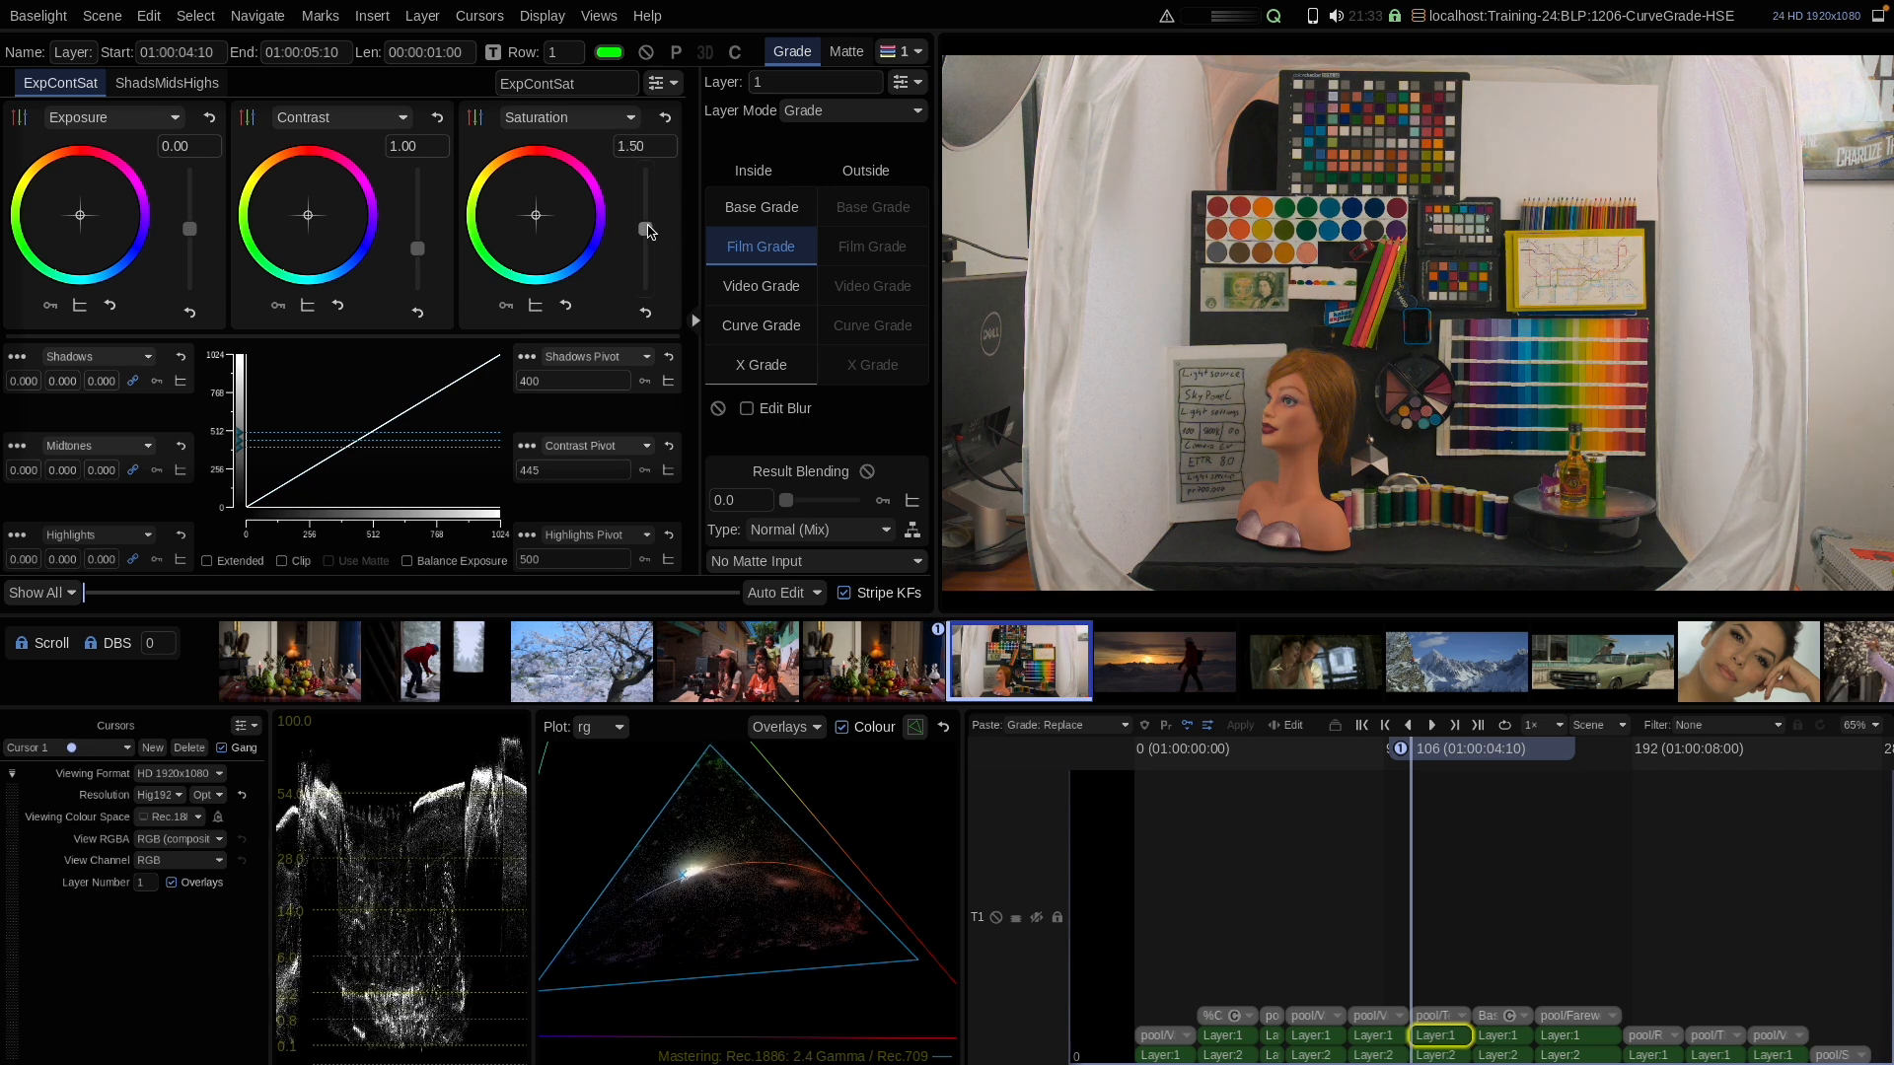
Set the scene's Mastering Operation to Set White (no clip) in the advanced Format & Colour settings
{"action": "left_click", "coordinate": [598, 15]}
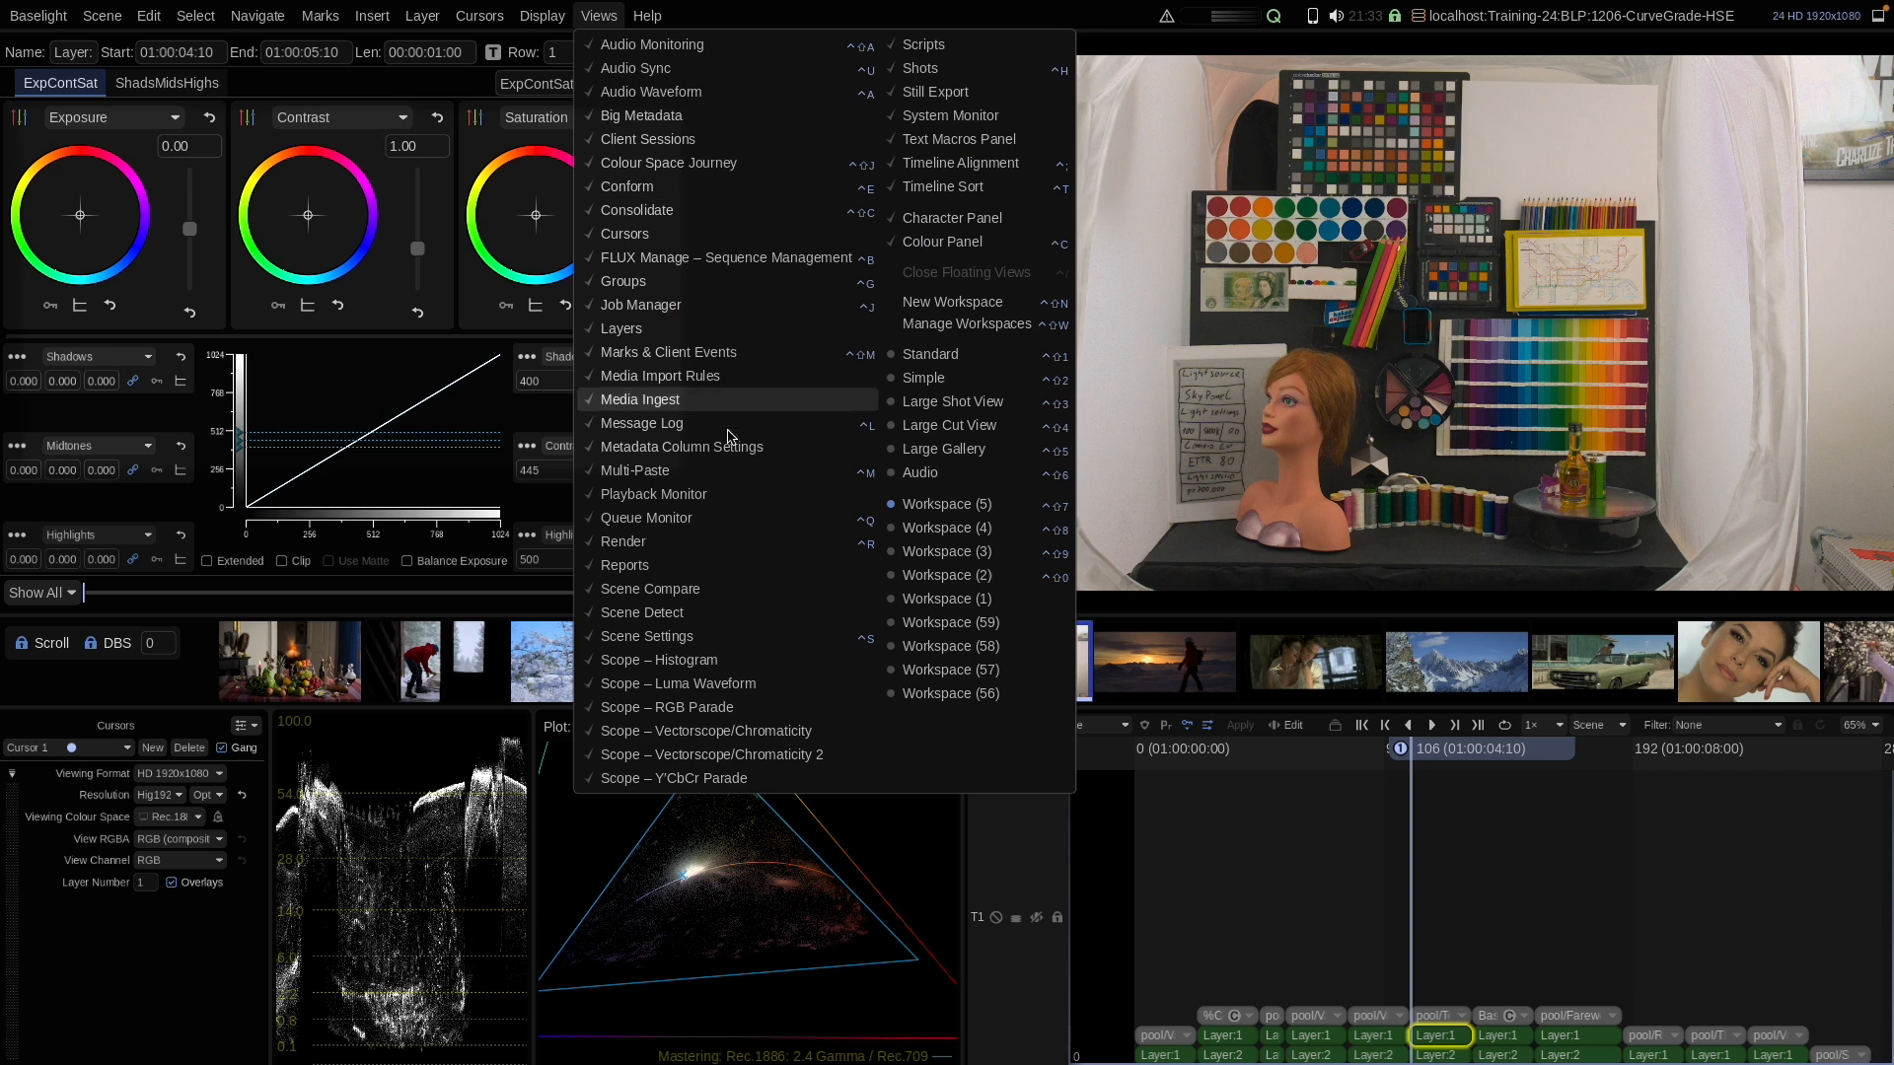
{"action": "left_click", "coordinate": [740, 636]}
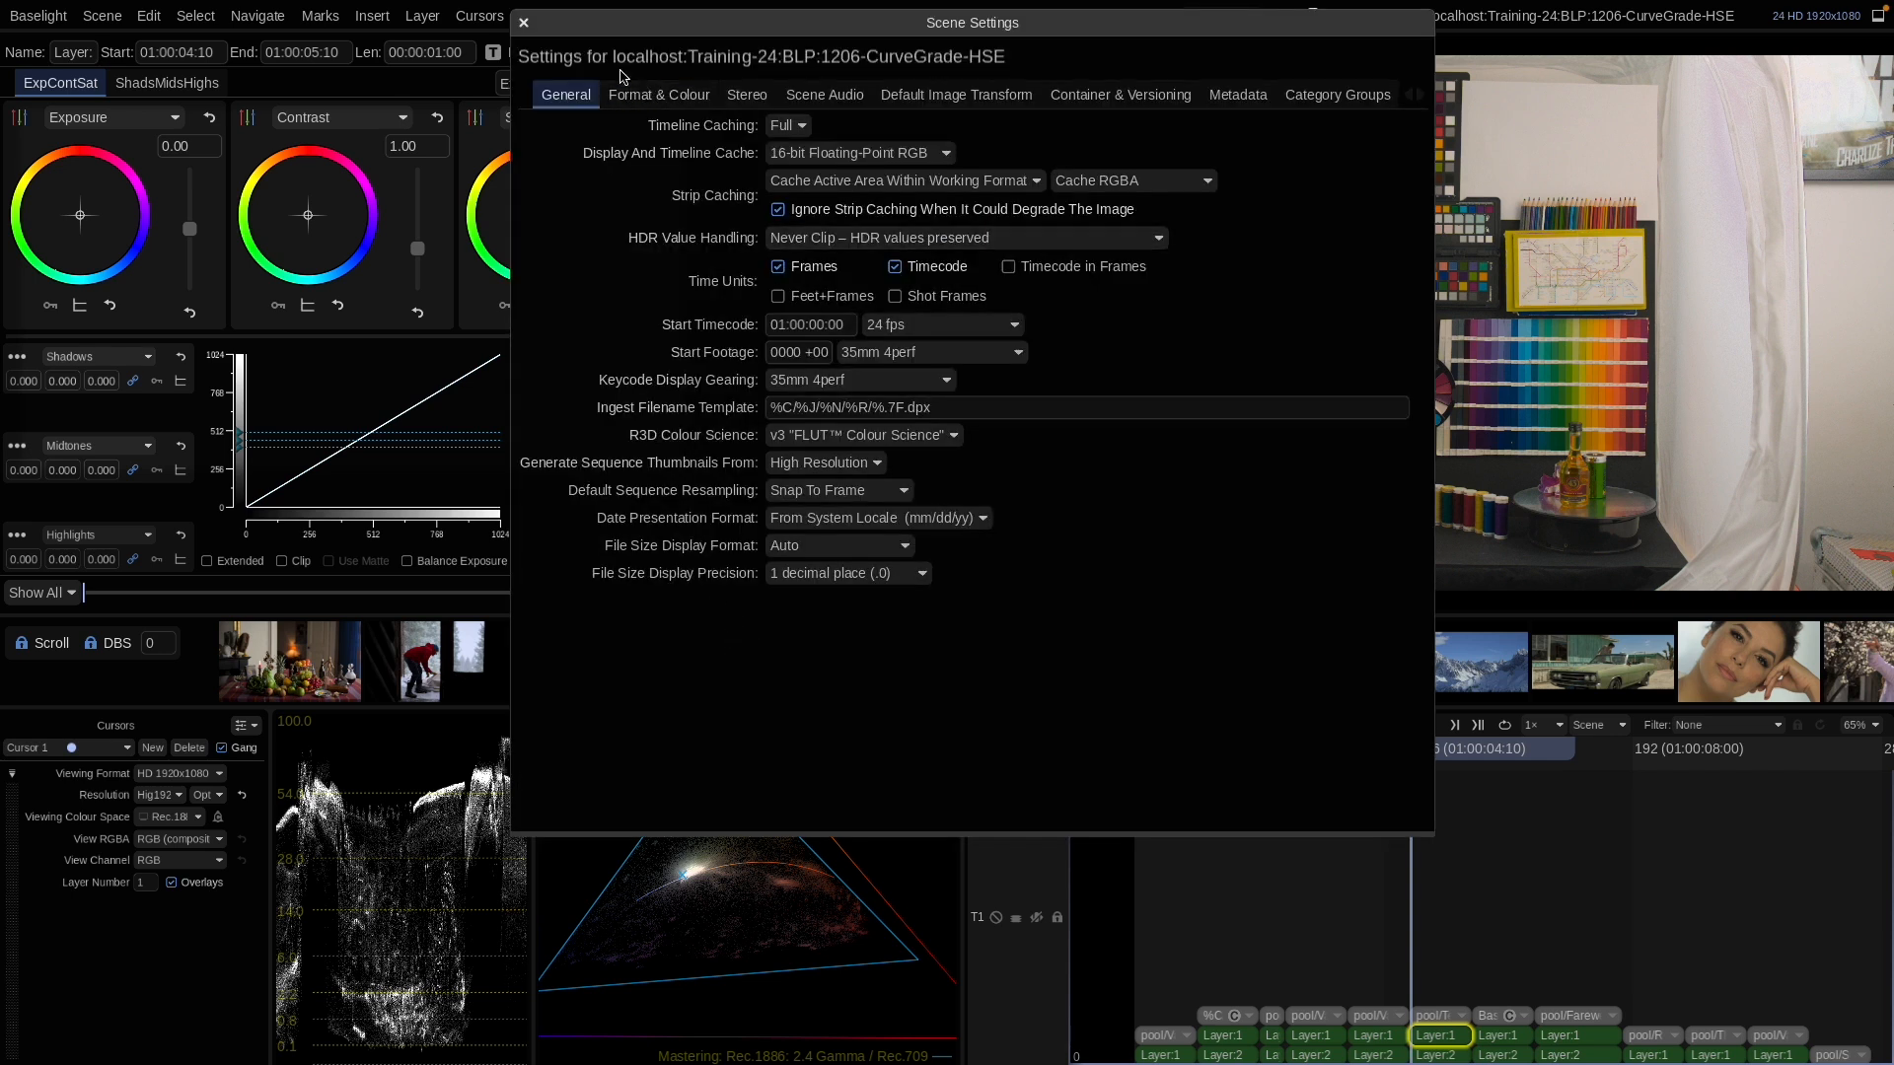
{"action": "left_click", "coordinate": [658, 94]}
{"action": "left_click", "coordinate": [533, 406]}
{"action": "left_click", "coordinate": [893, 571]}
{"action": "left_click", "coordinate": [893, 616]}
{"action": "left_click", "coordinate": [524, 23]}
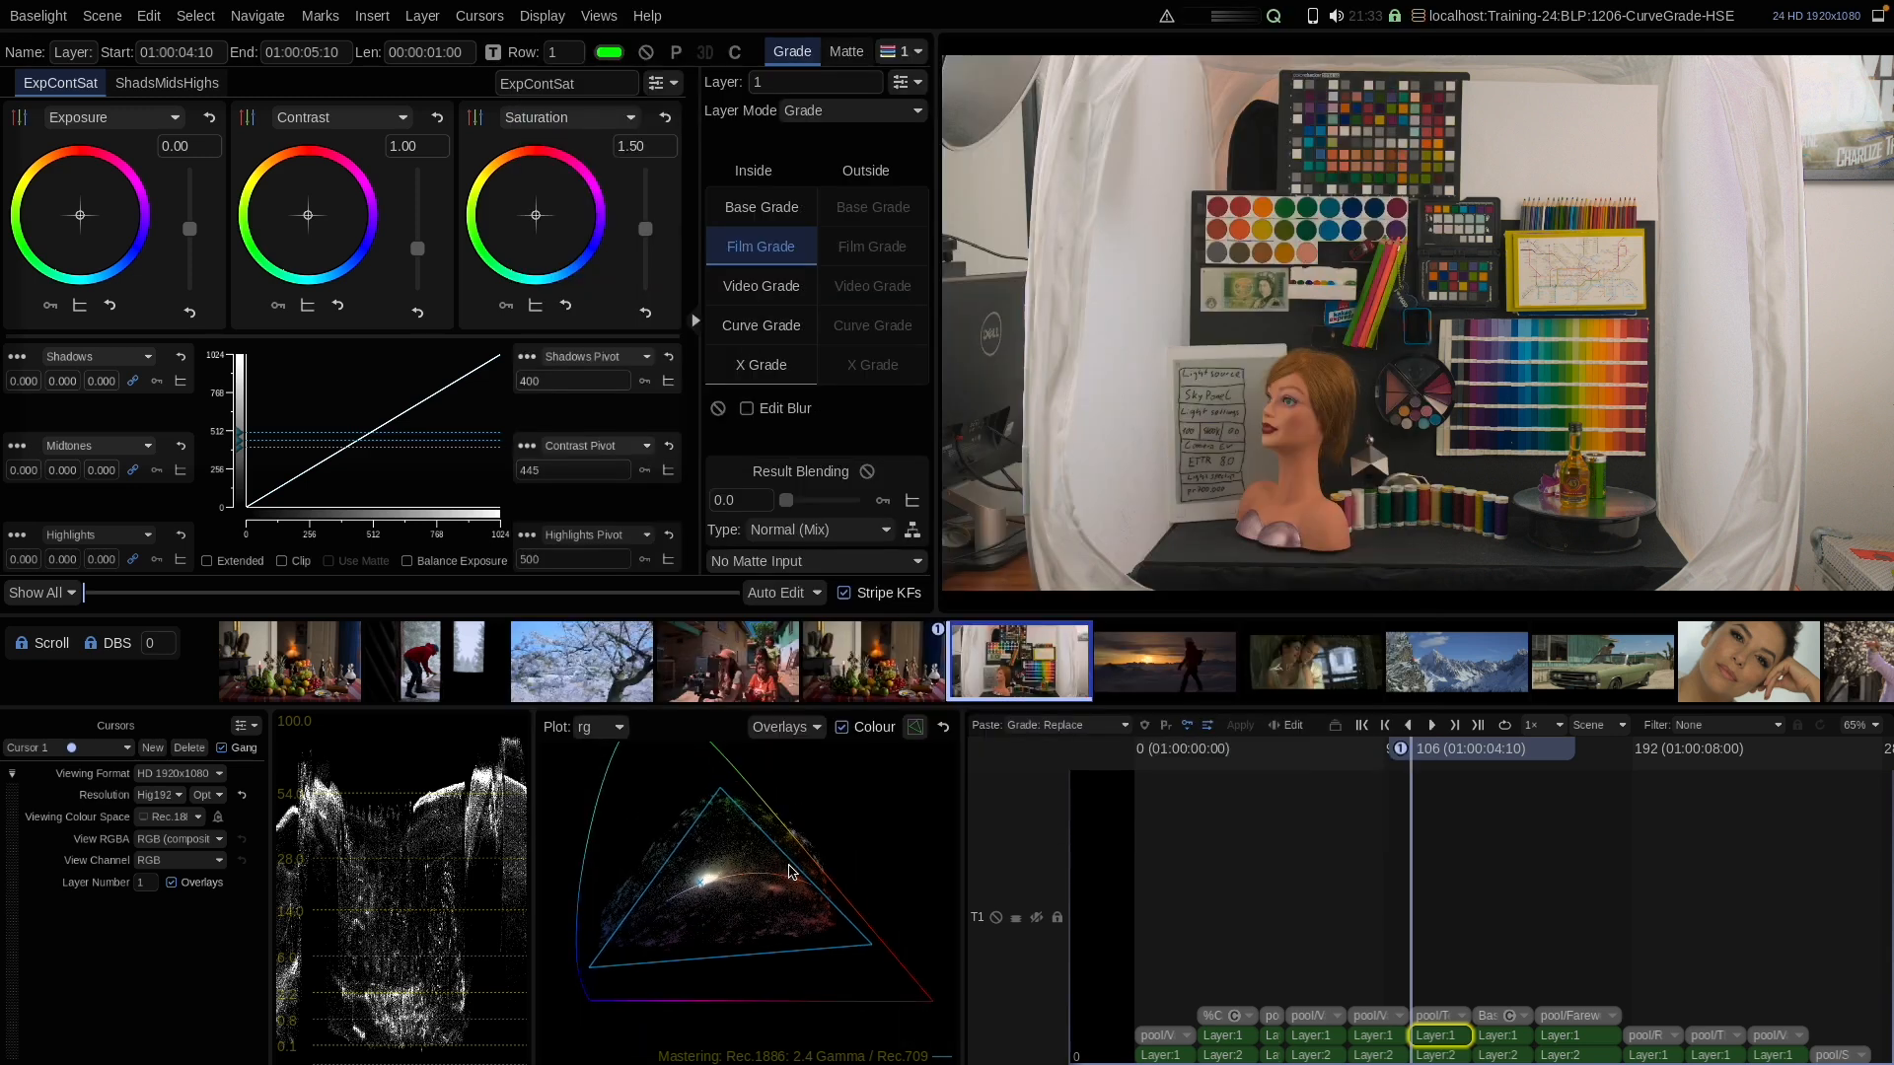
Raise layer 1's Film Grade saturation to 2.28, and nudge the end point of layer 2's saturation curve to 0.72
{"action": "left_click_drag", "start_coordinate": [650, 231], "coordinate": [647, 209]}
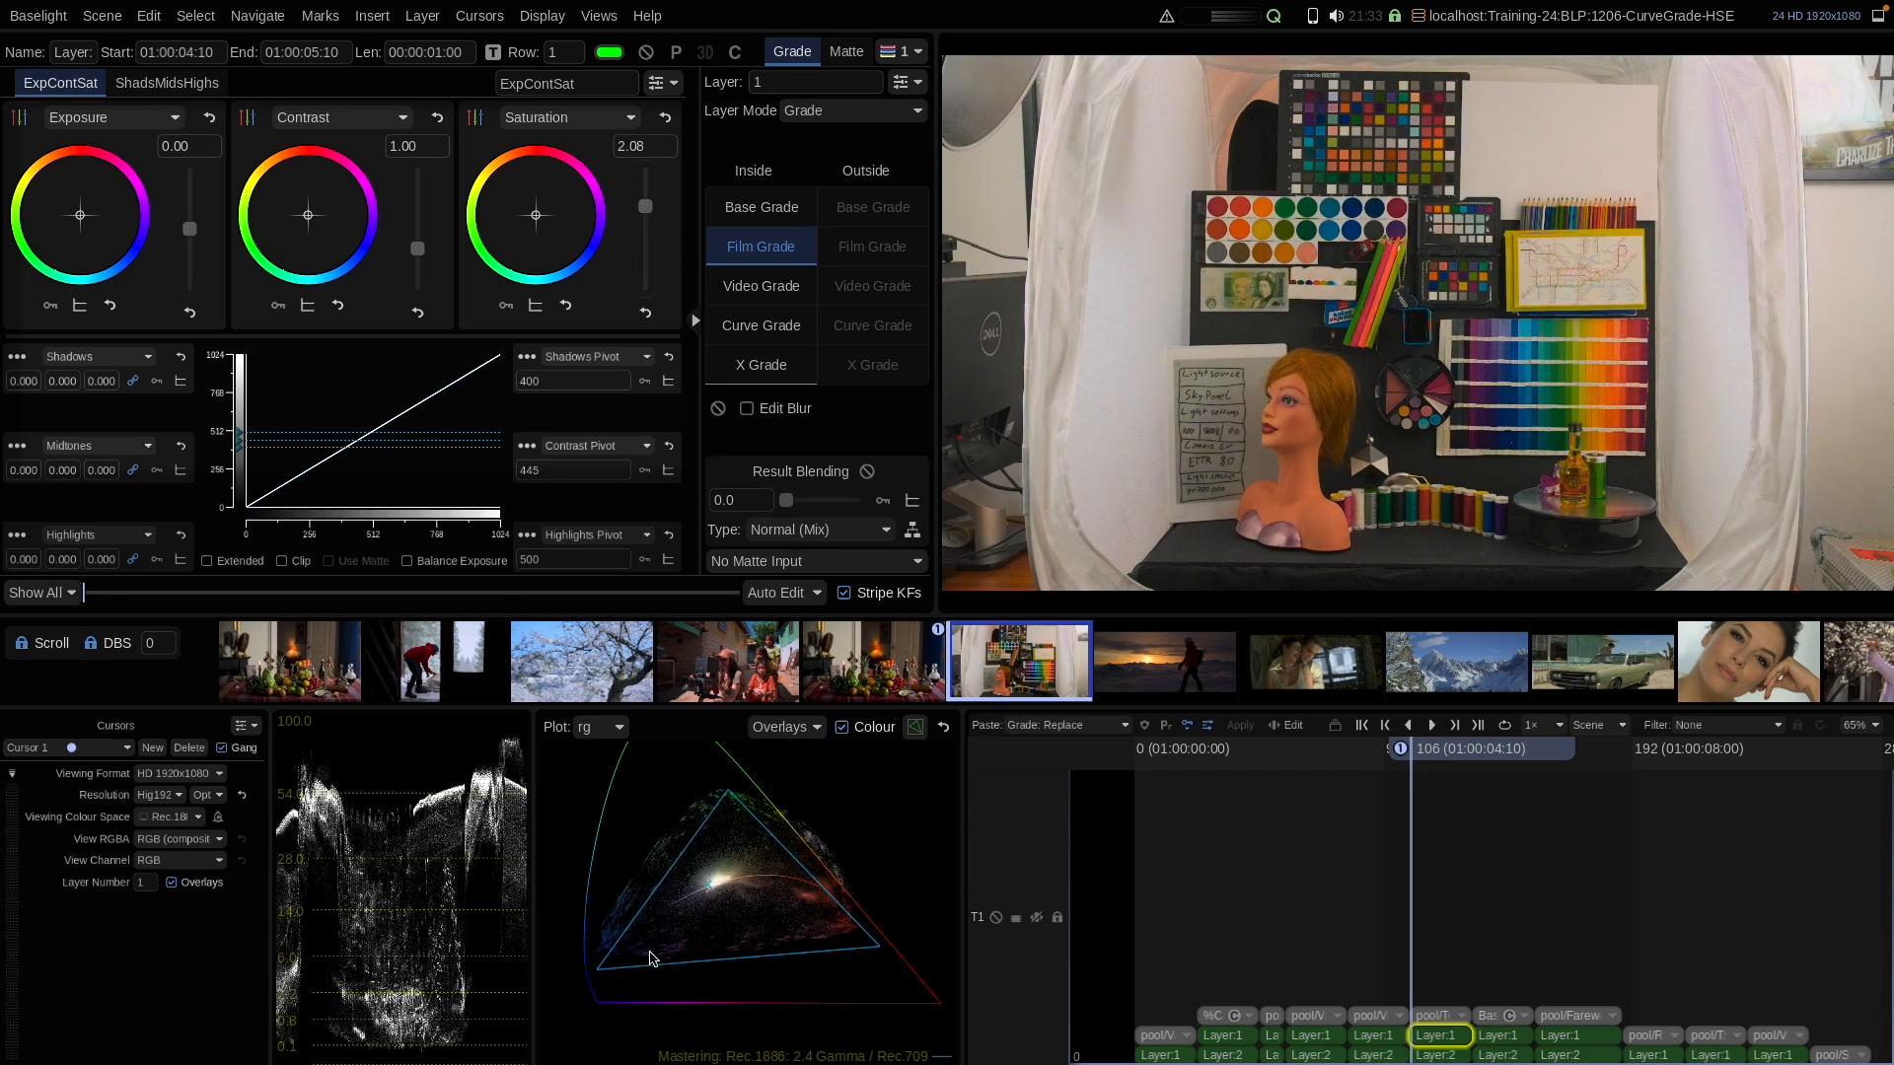
{"action": "left_click_drag", "start_coordinate": [646, 217], "coordinate": [645, 199]}
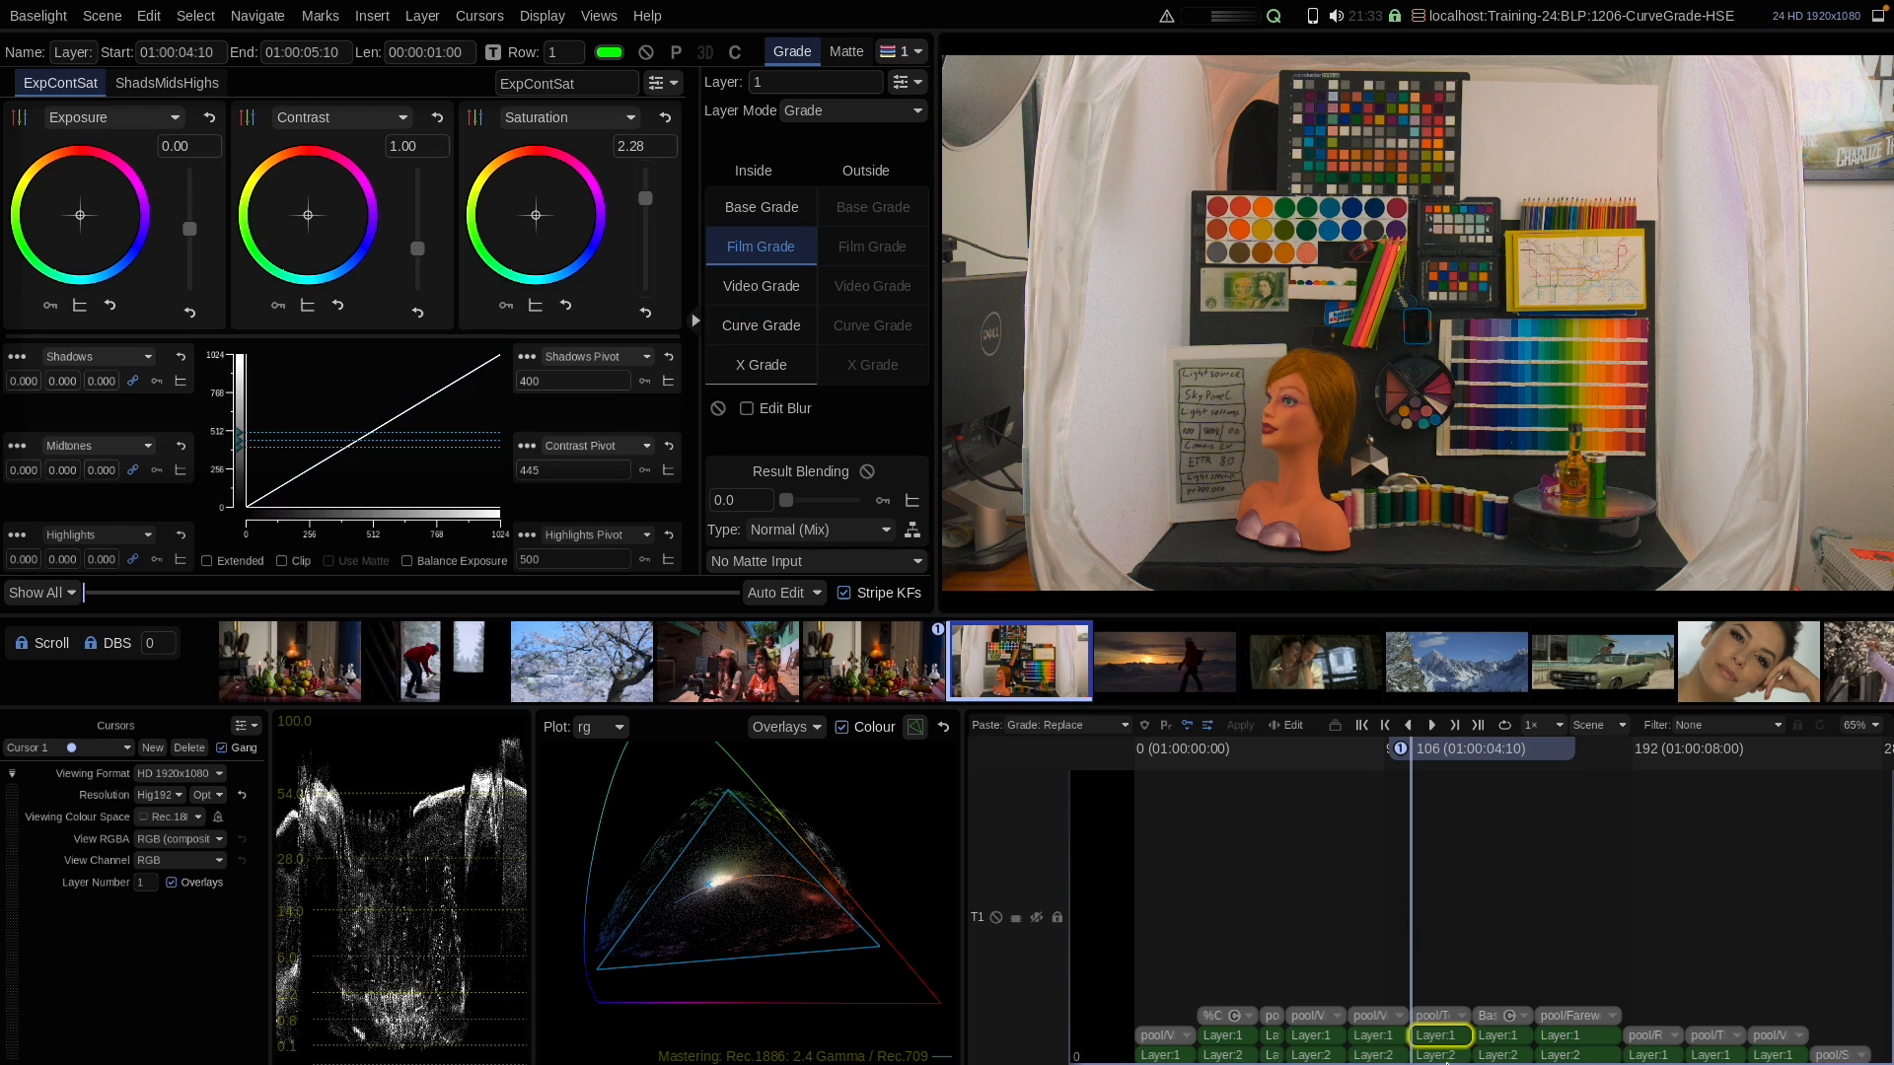
{"action": "left_click", "coordinate": [1438, 1056]}
{"action": "mouse_move", "coordinate": [659, 236]}
{"action": "left_mouse_down"}
{"action": "mouse_move", "coordinate": [638, 178]}
{"action": "mouse_move", "coordinate": [666, 239]}
{"action": "left_mouse_up"}
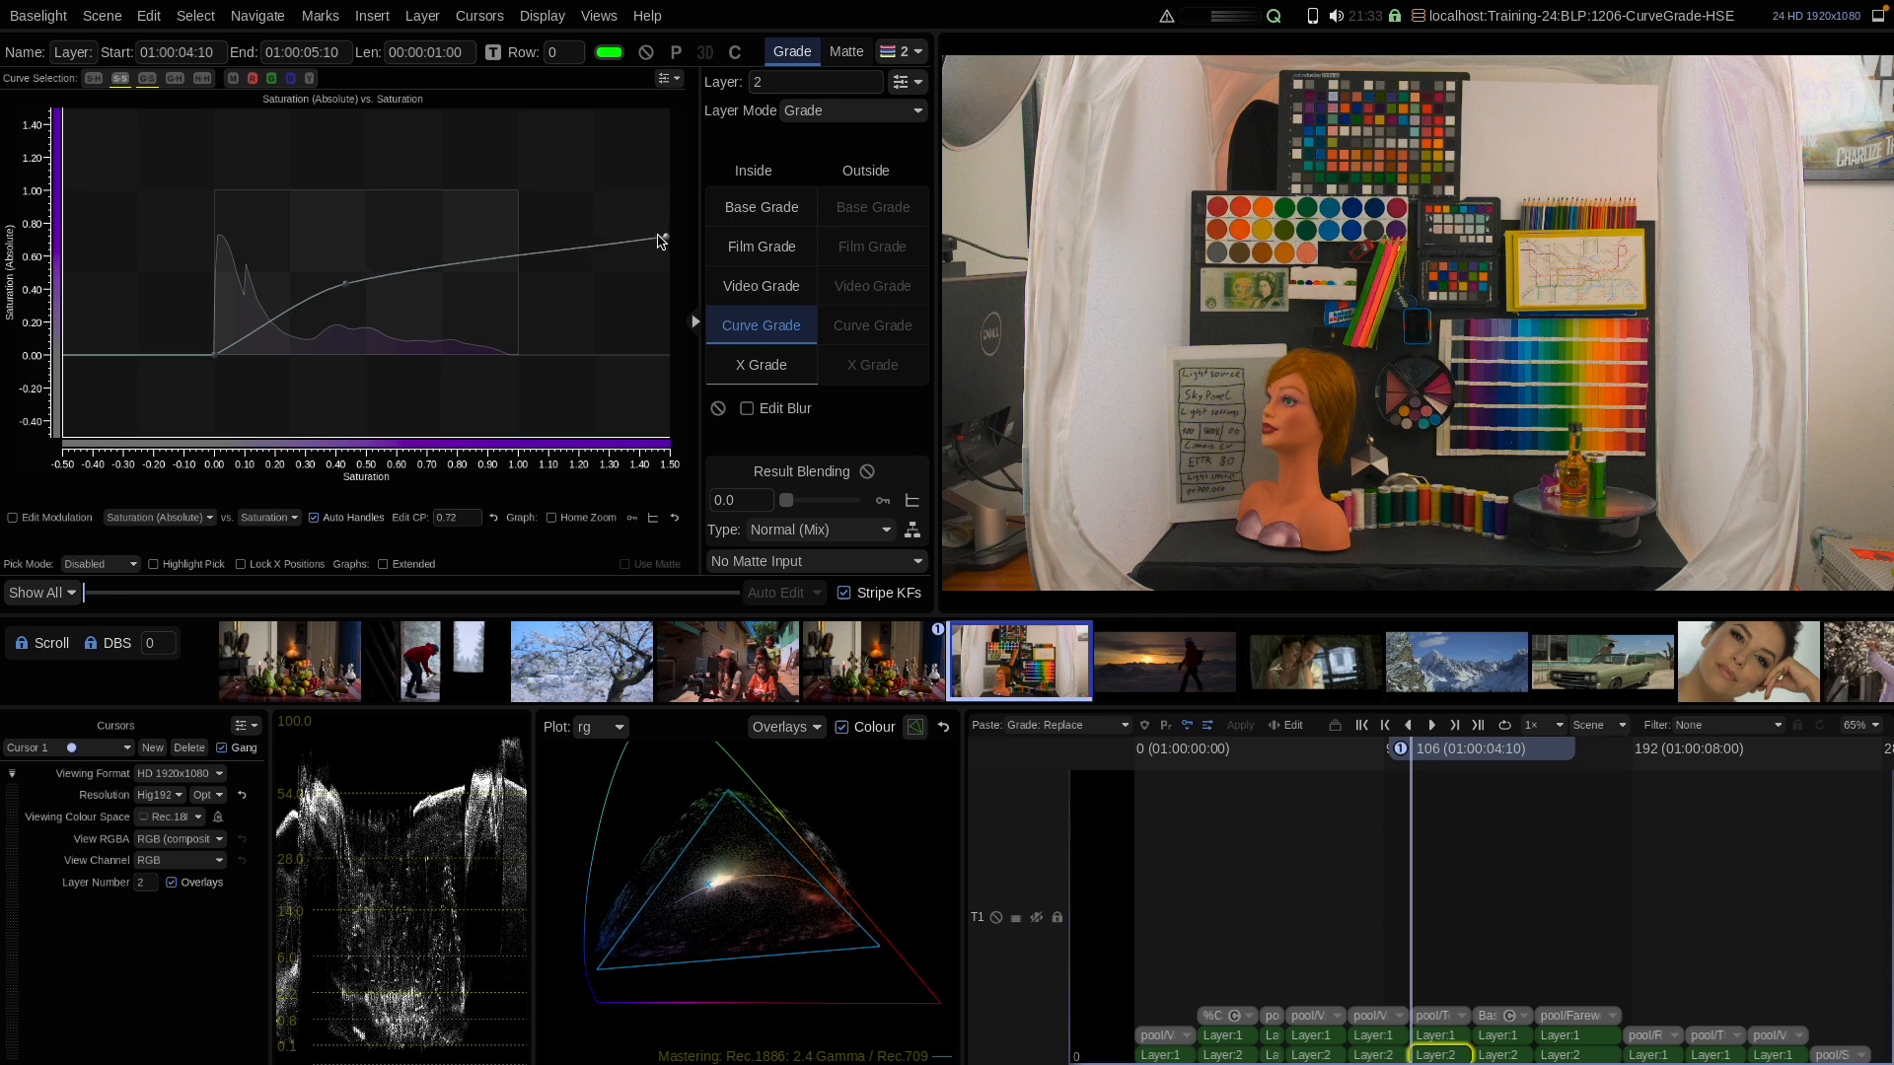
Set the scene's Mastering Operation back to Set White & Clip
{"action": "left_click", "coordinate": [599, 16]}
{"action": "left_click", "coordinate": [647, 636]}
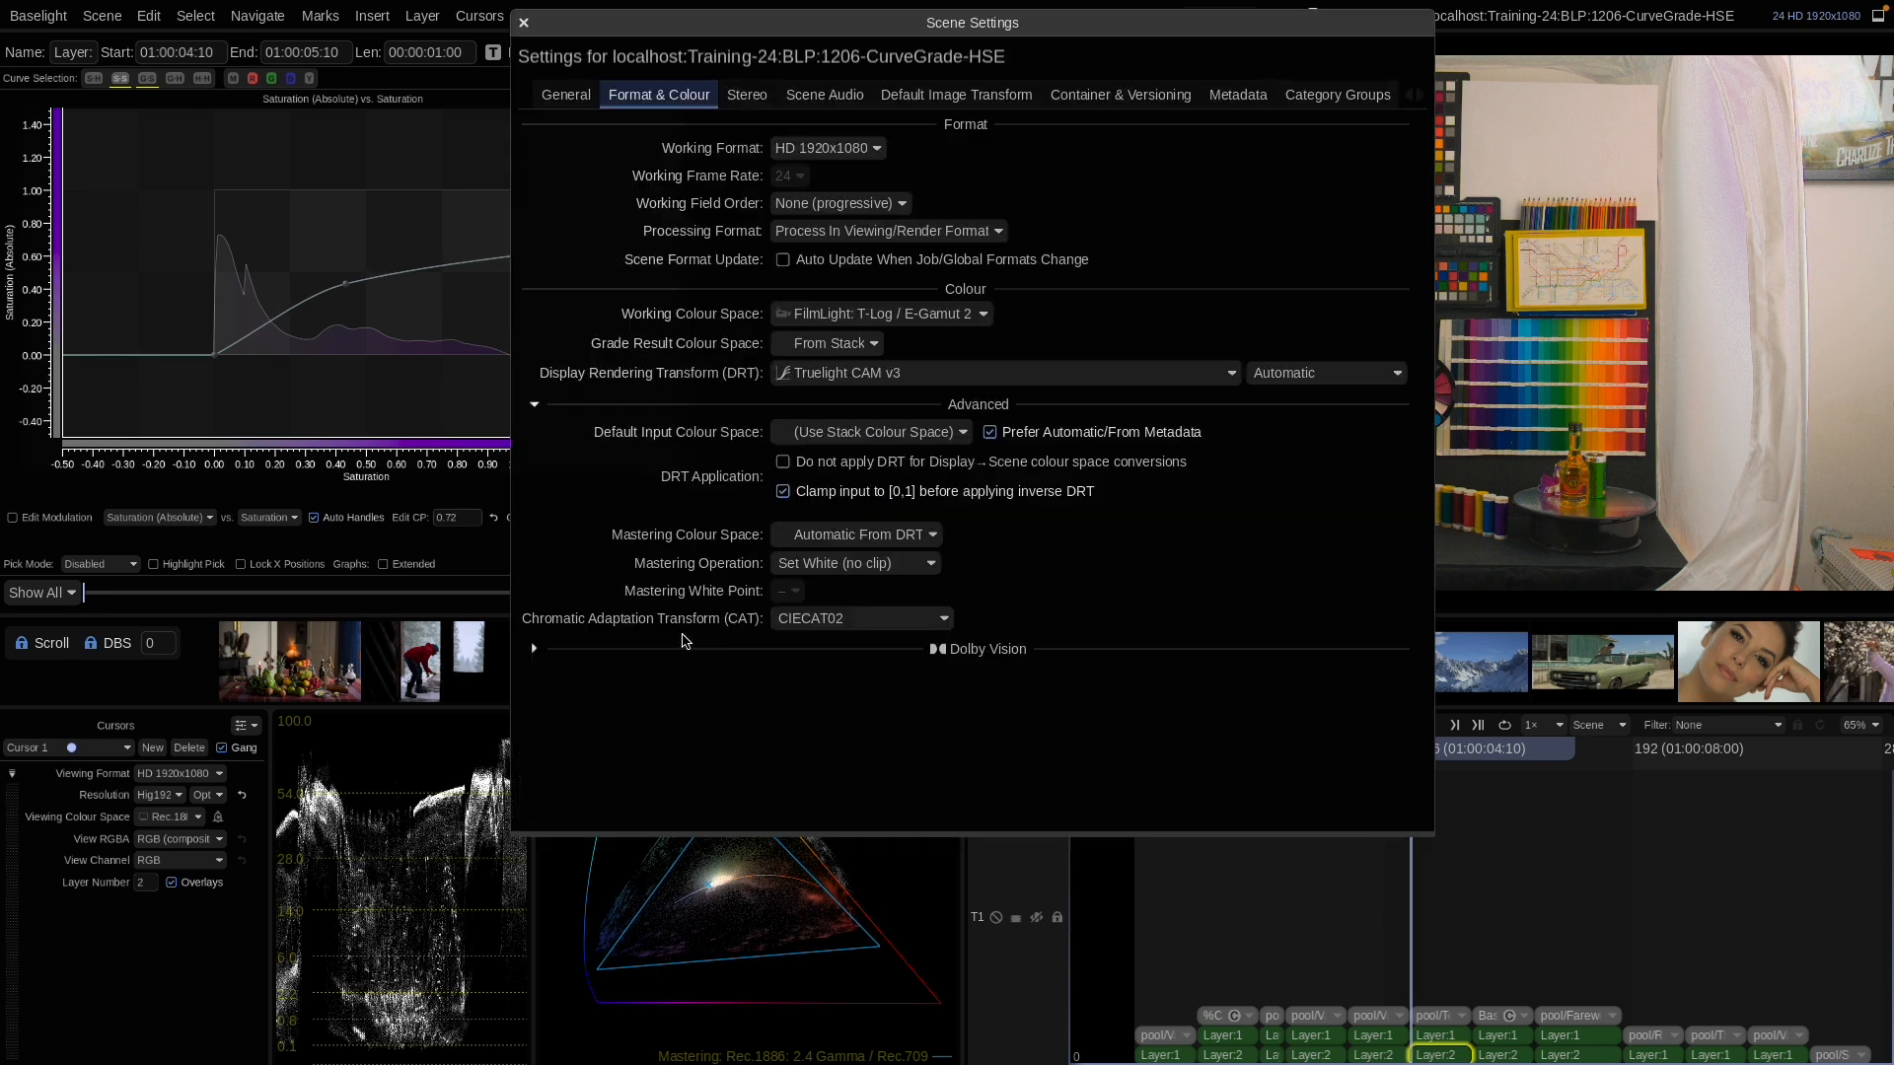
{"action": "left_click", "coordinate": [826, 563]}
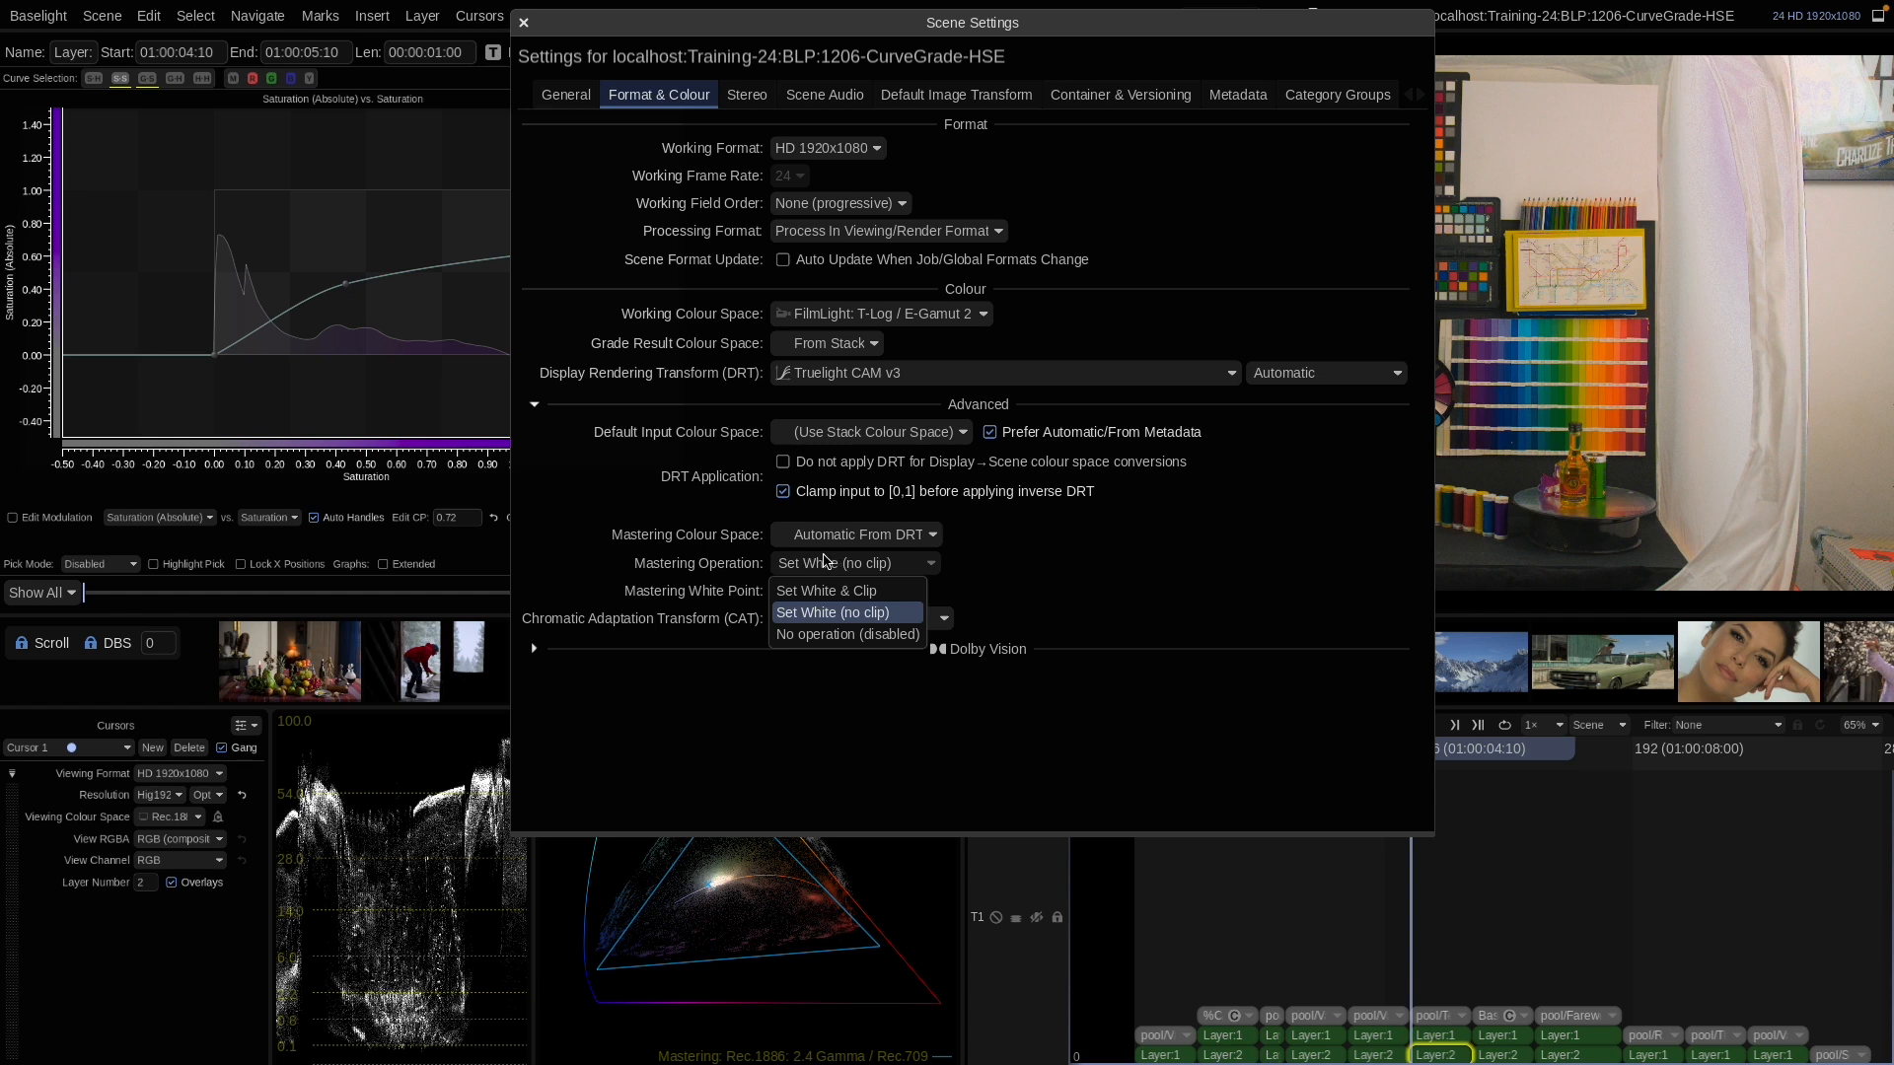
{"action": "left_click", "coordinate": [818, 592]}
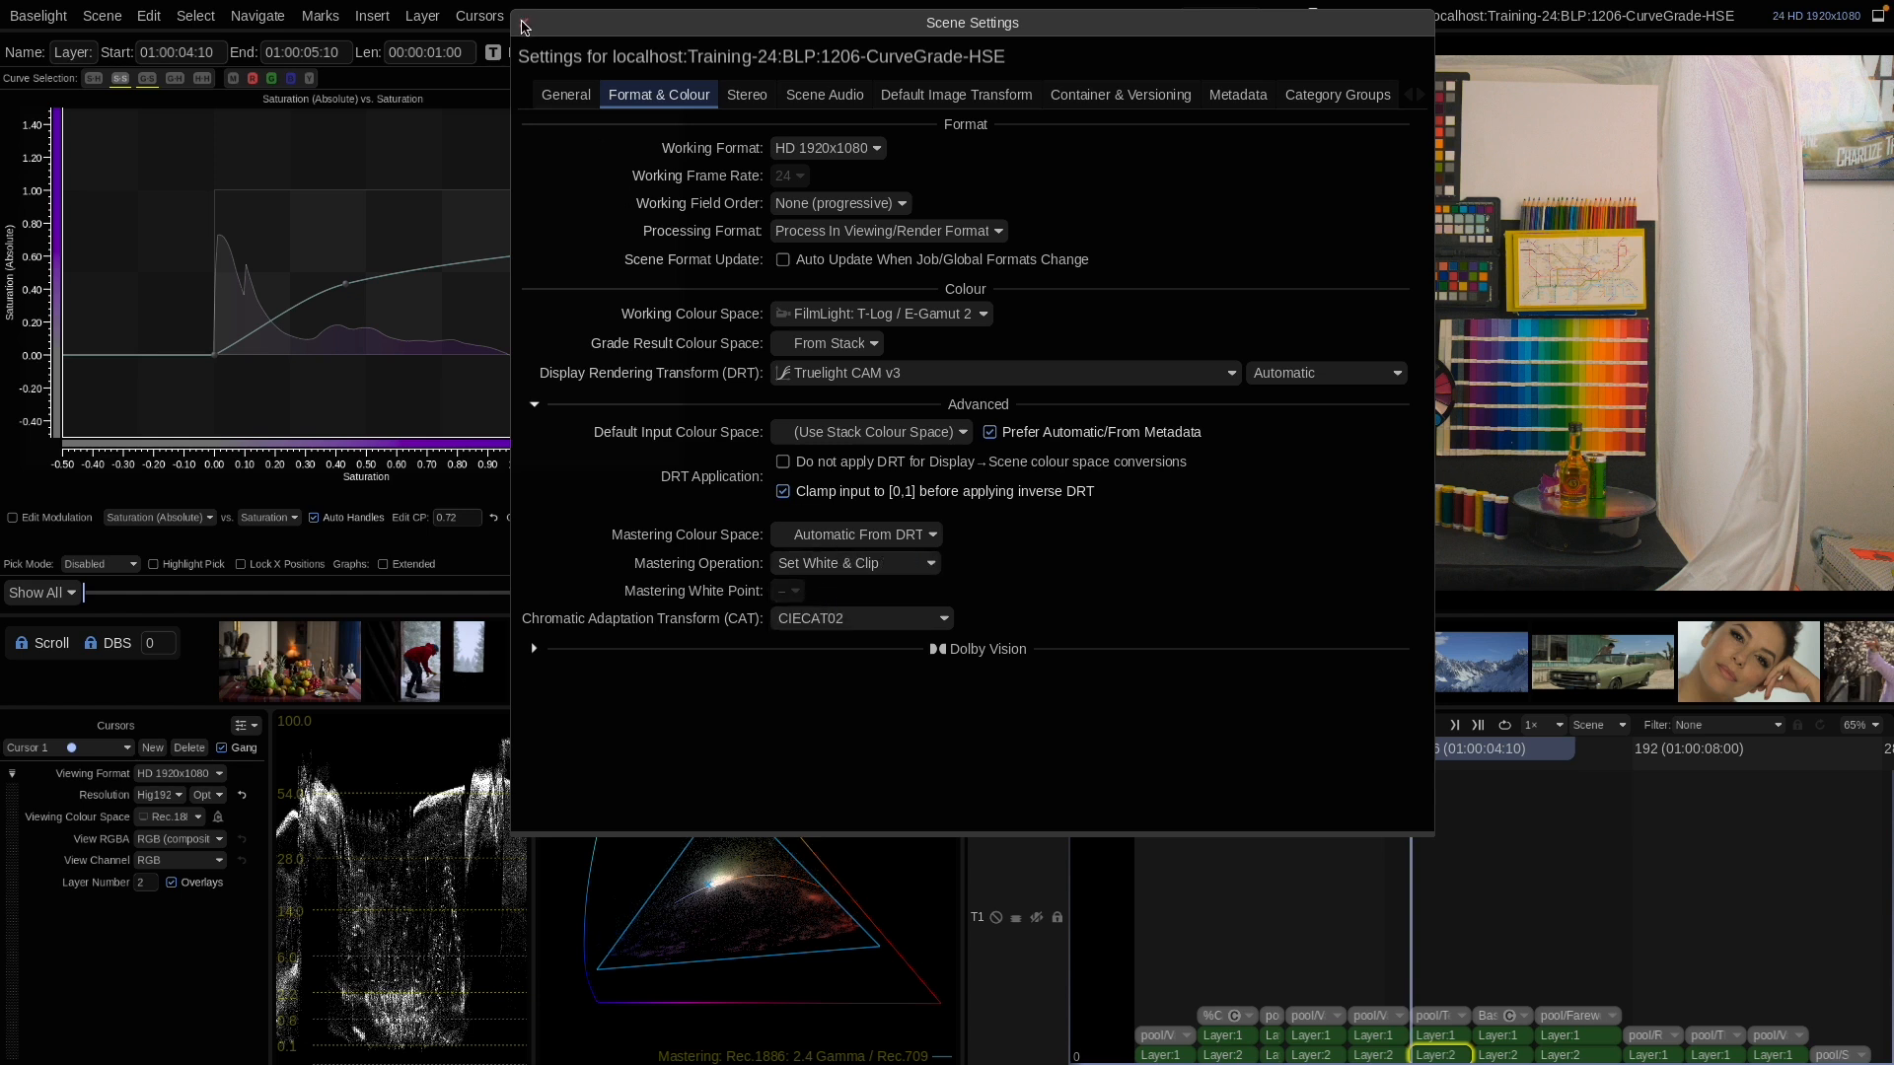
{"action": "left_click", "coordinate": [523, 24]}
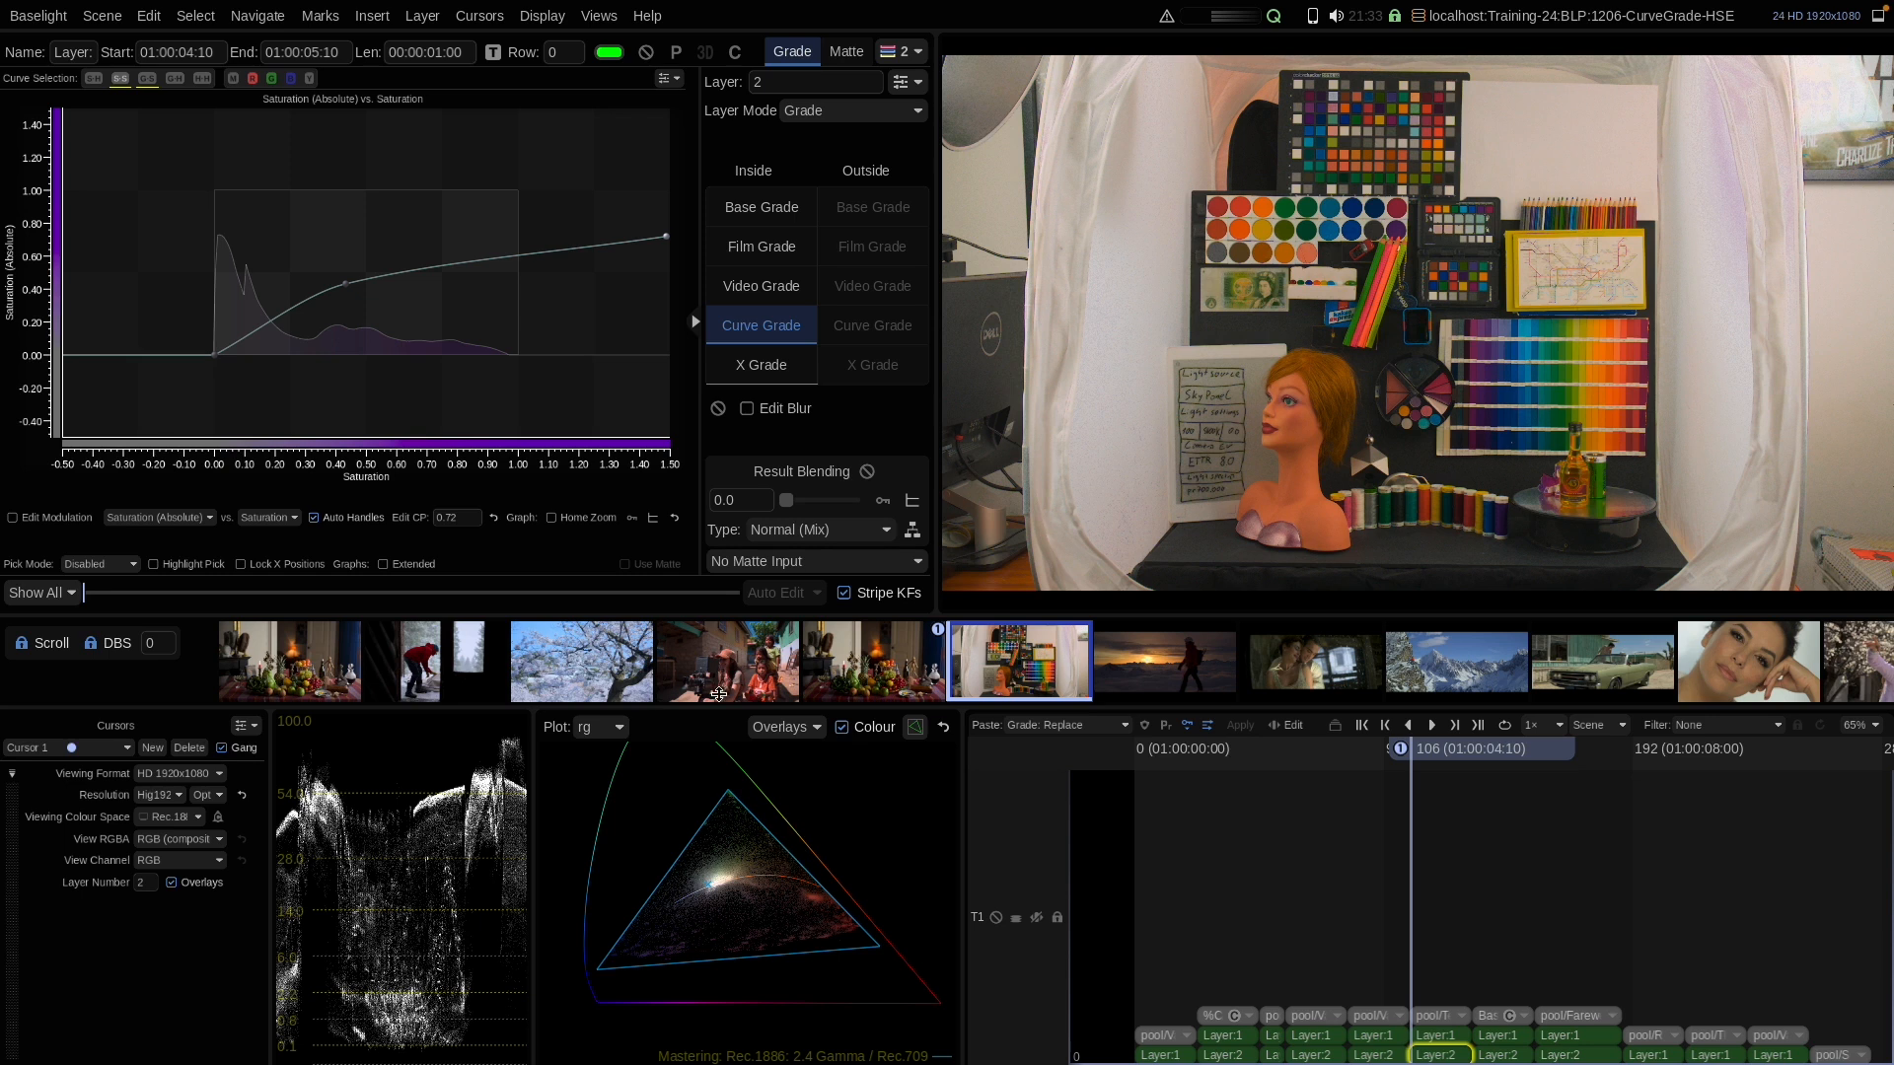
Reduce the Film Grade saturation on the colour chart shot's layer 1 to 1.38 and examine the rg chromaticity plot
{"action": "left_click", "coordinate": [1433, 1037]}
{"action": "left_click_drag", "start_coordinate": [645, 199], "coordinate": [645, 231]}
{"action": "left_click_drag", "start_coordinate": [646, 241], "coordinate": [646, 240]}
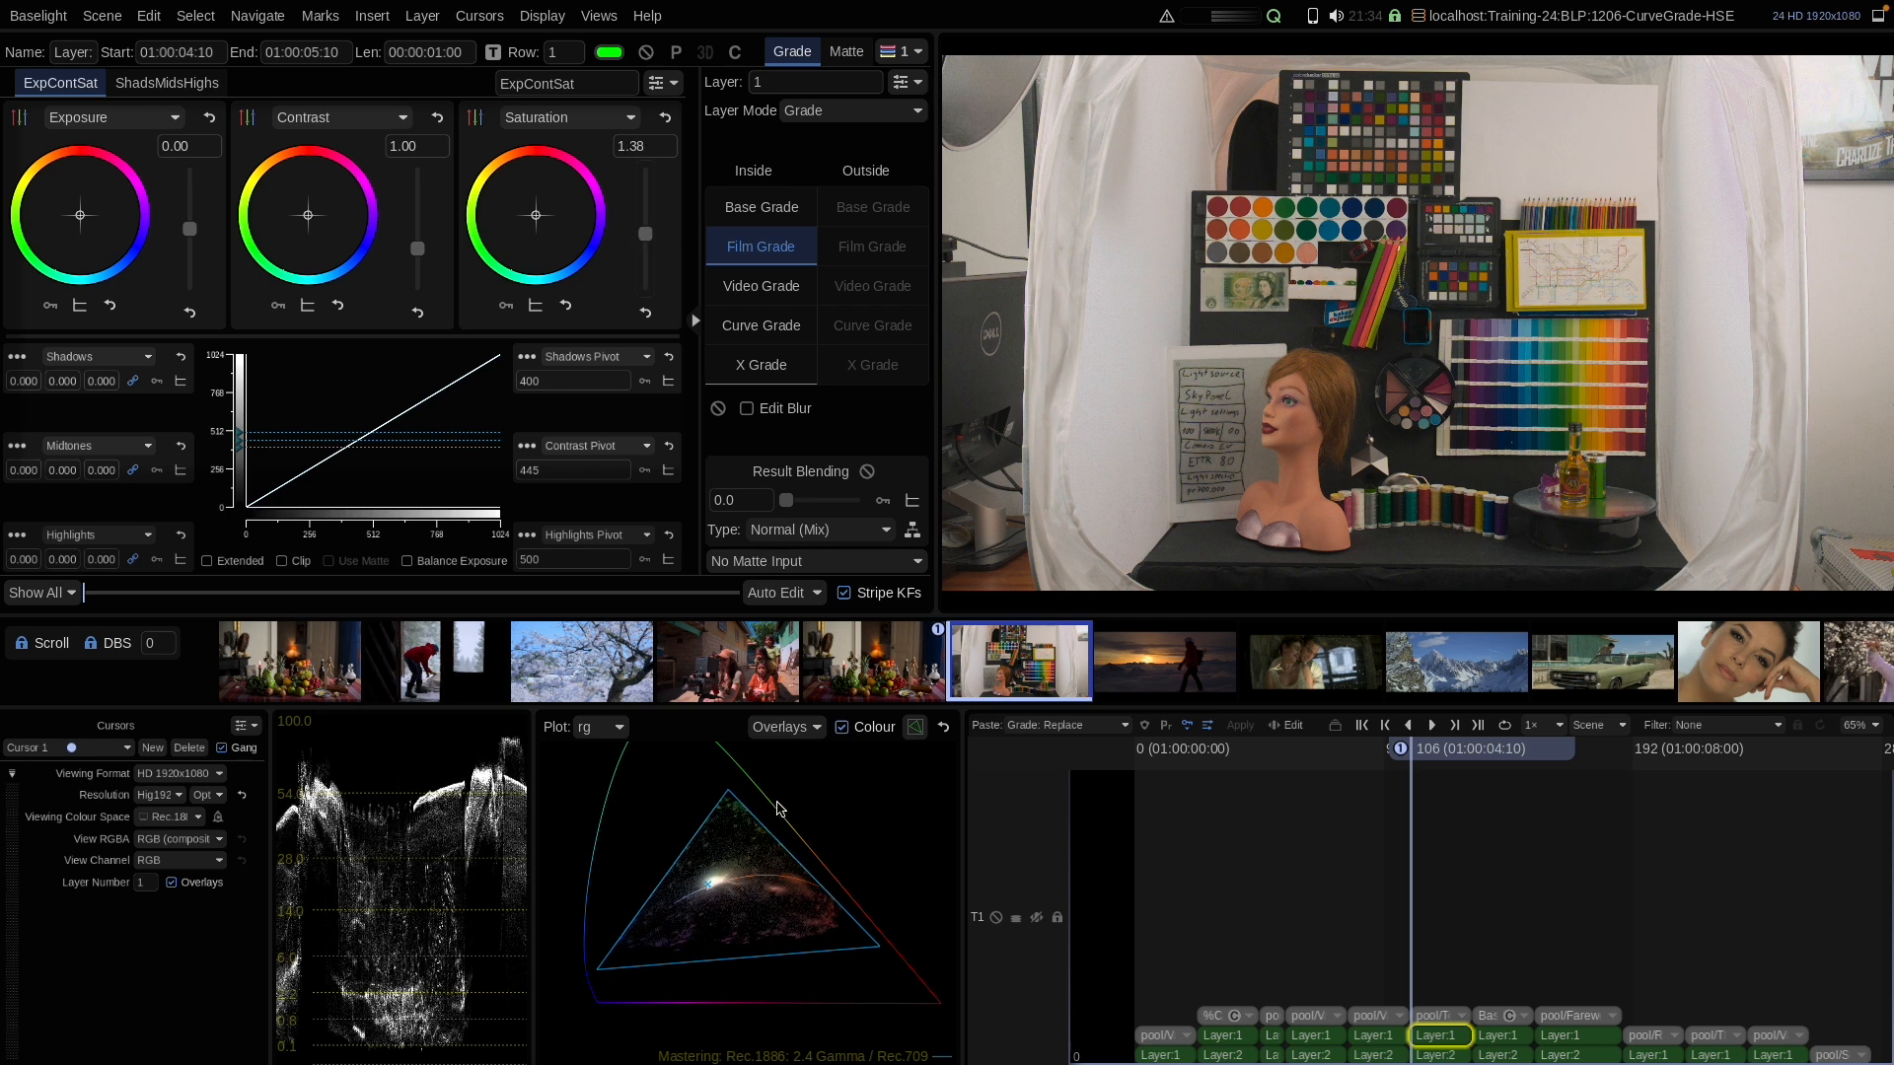
{"action": "scroll", "coordinate": [759, 844], "scroll_direction": "up", "scroll_amount": 3}
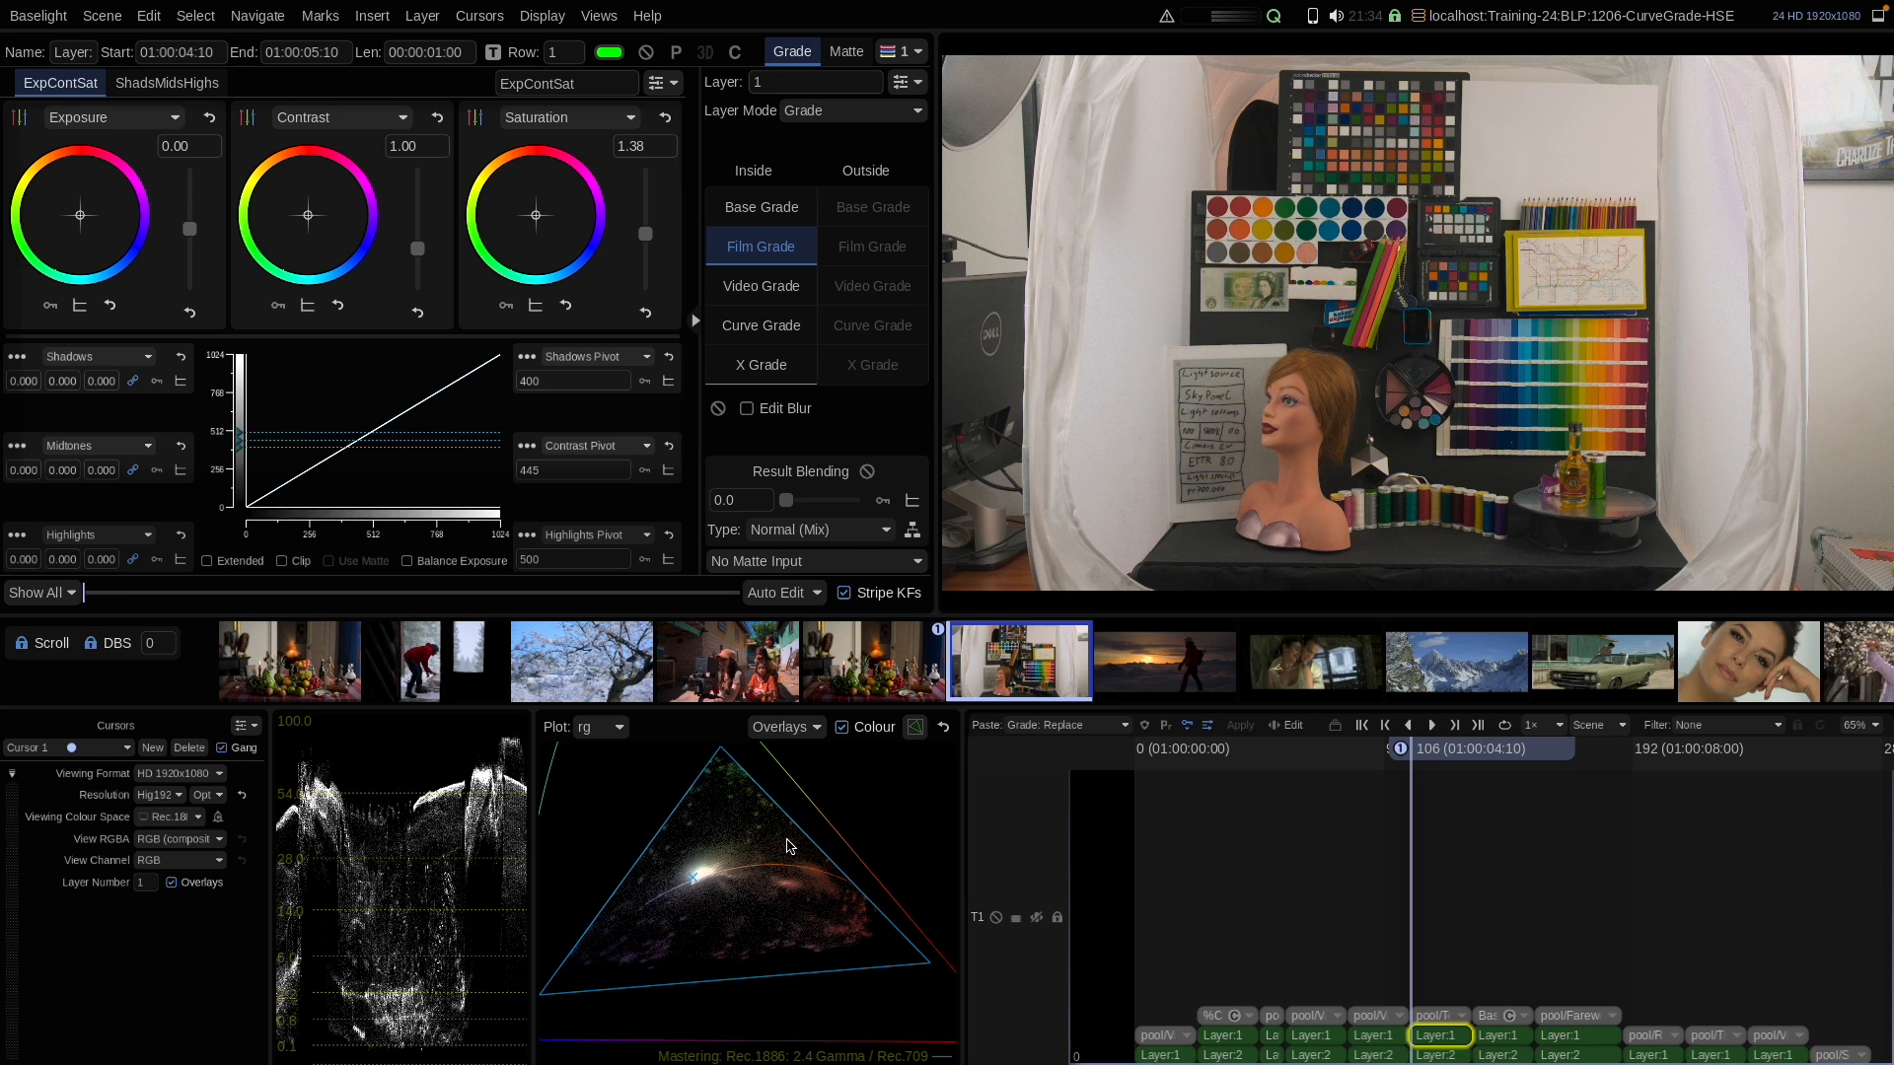
{"action": "left_click_drag", "start_coordinate": [785, 850], "coordinate": [788, 850]}
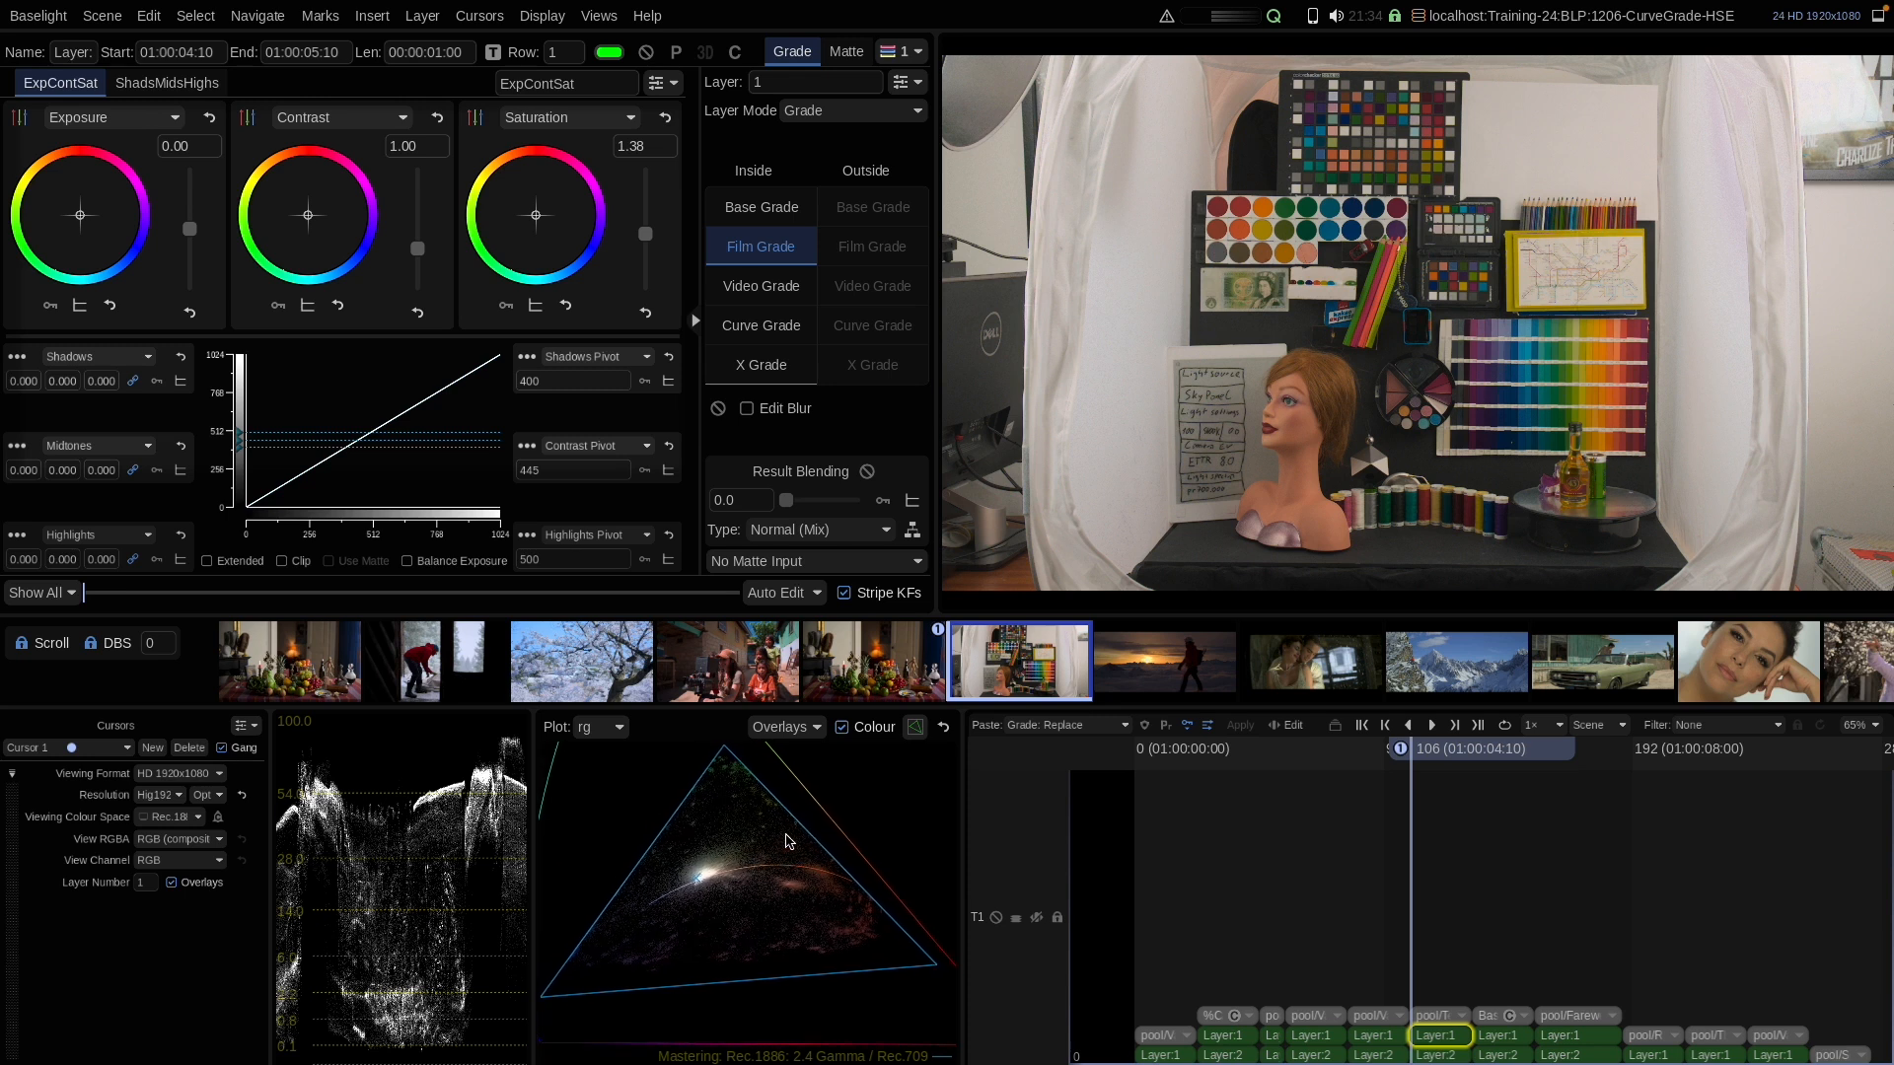
Select layer 2 of the sunset shot and examine the colours around the sun against the rg chromaticity plot
{"action": "key", "text": "Page_Down"}
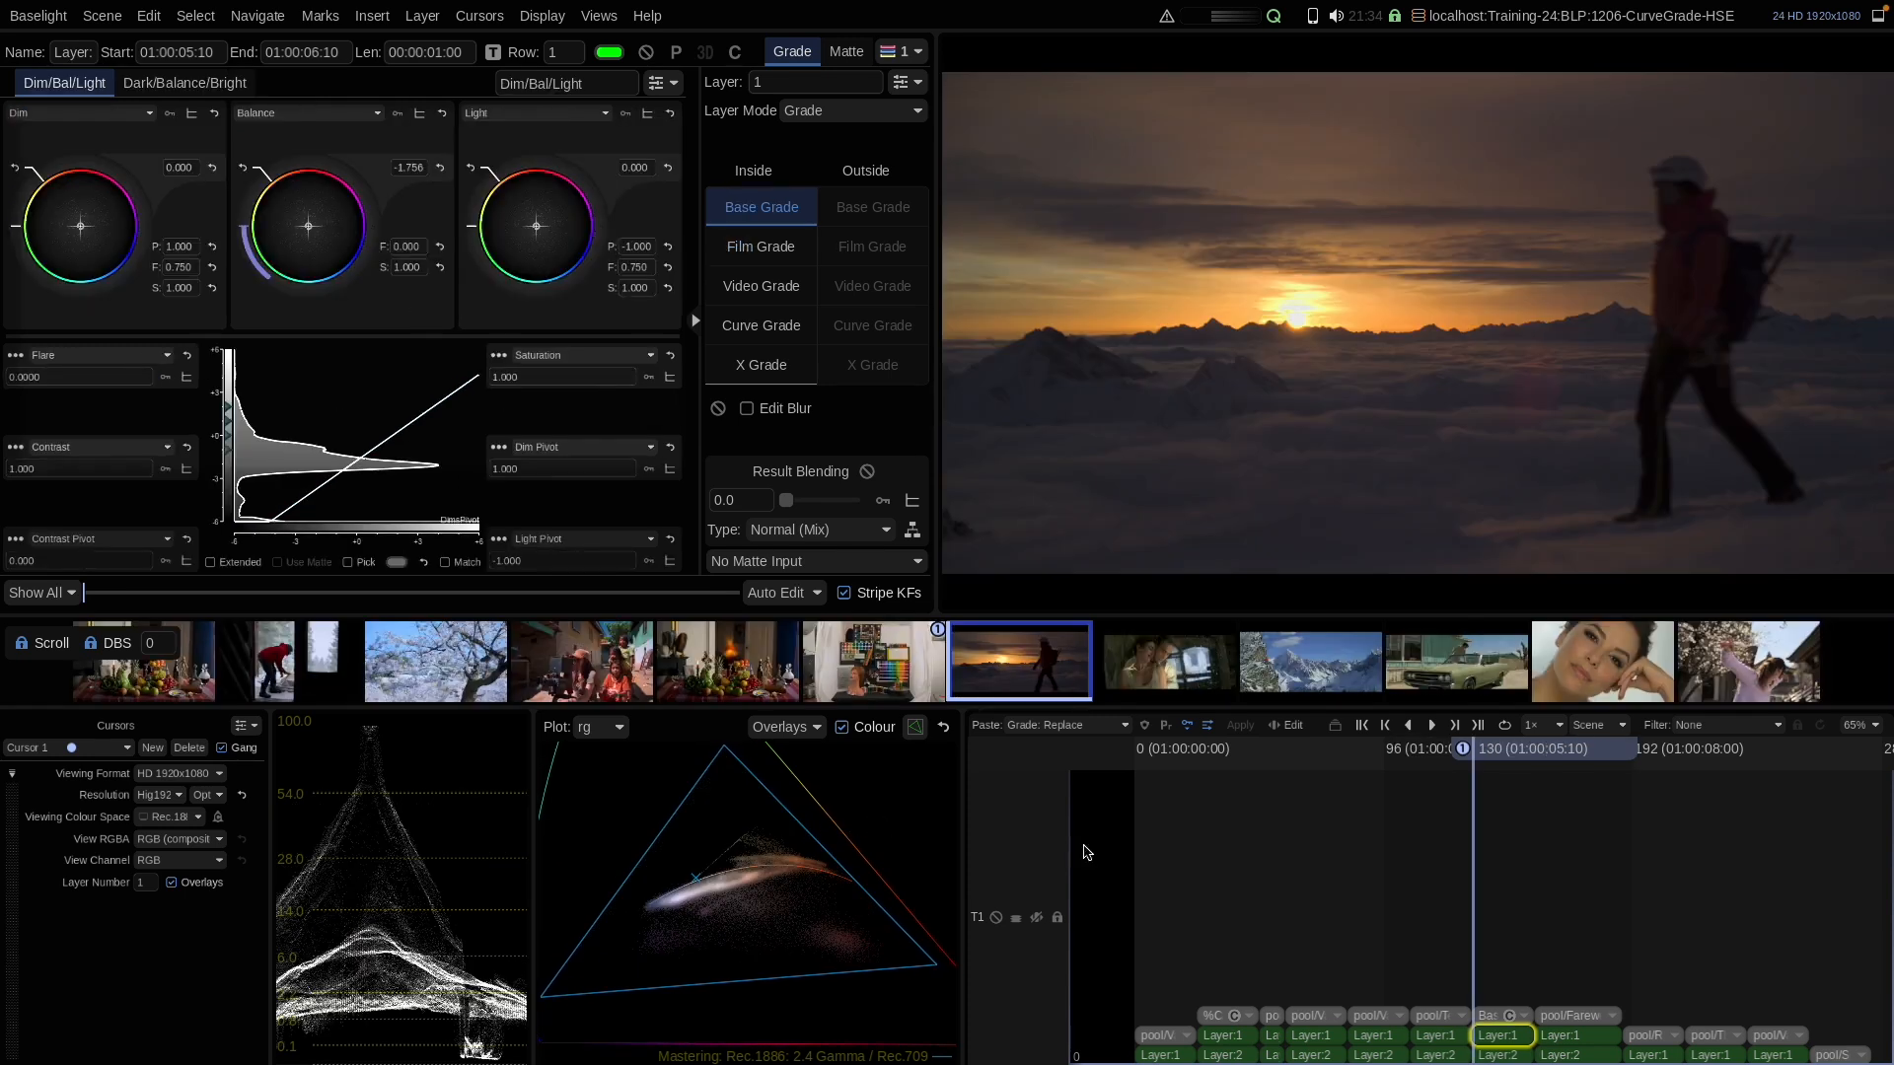
{"action": "left_click", "coordinate": [1516, 1058]}
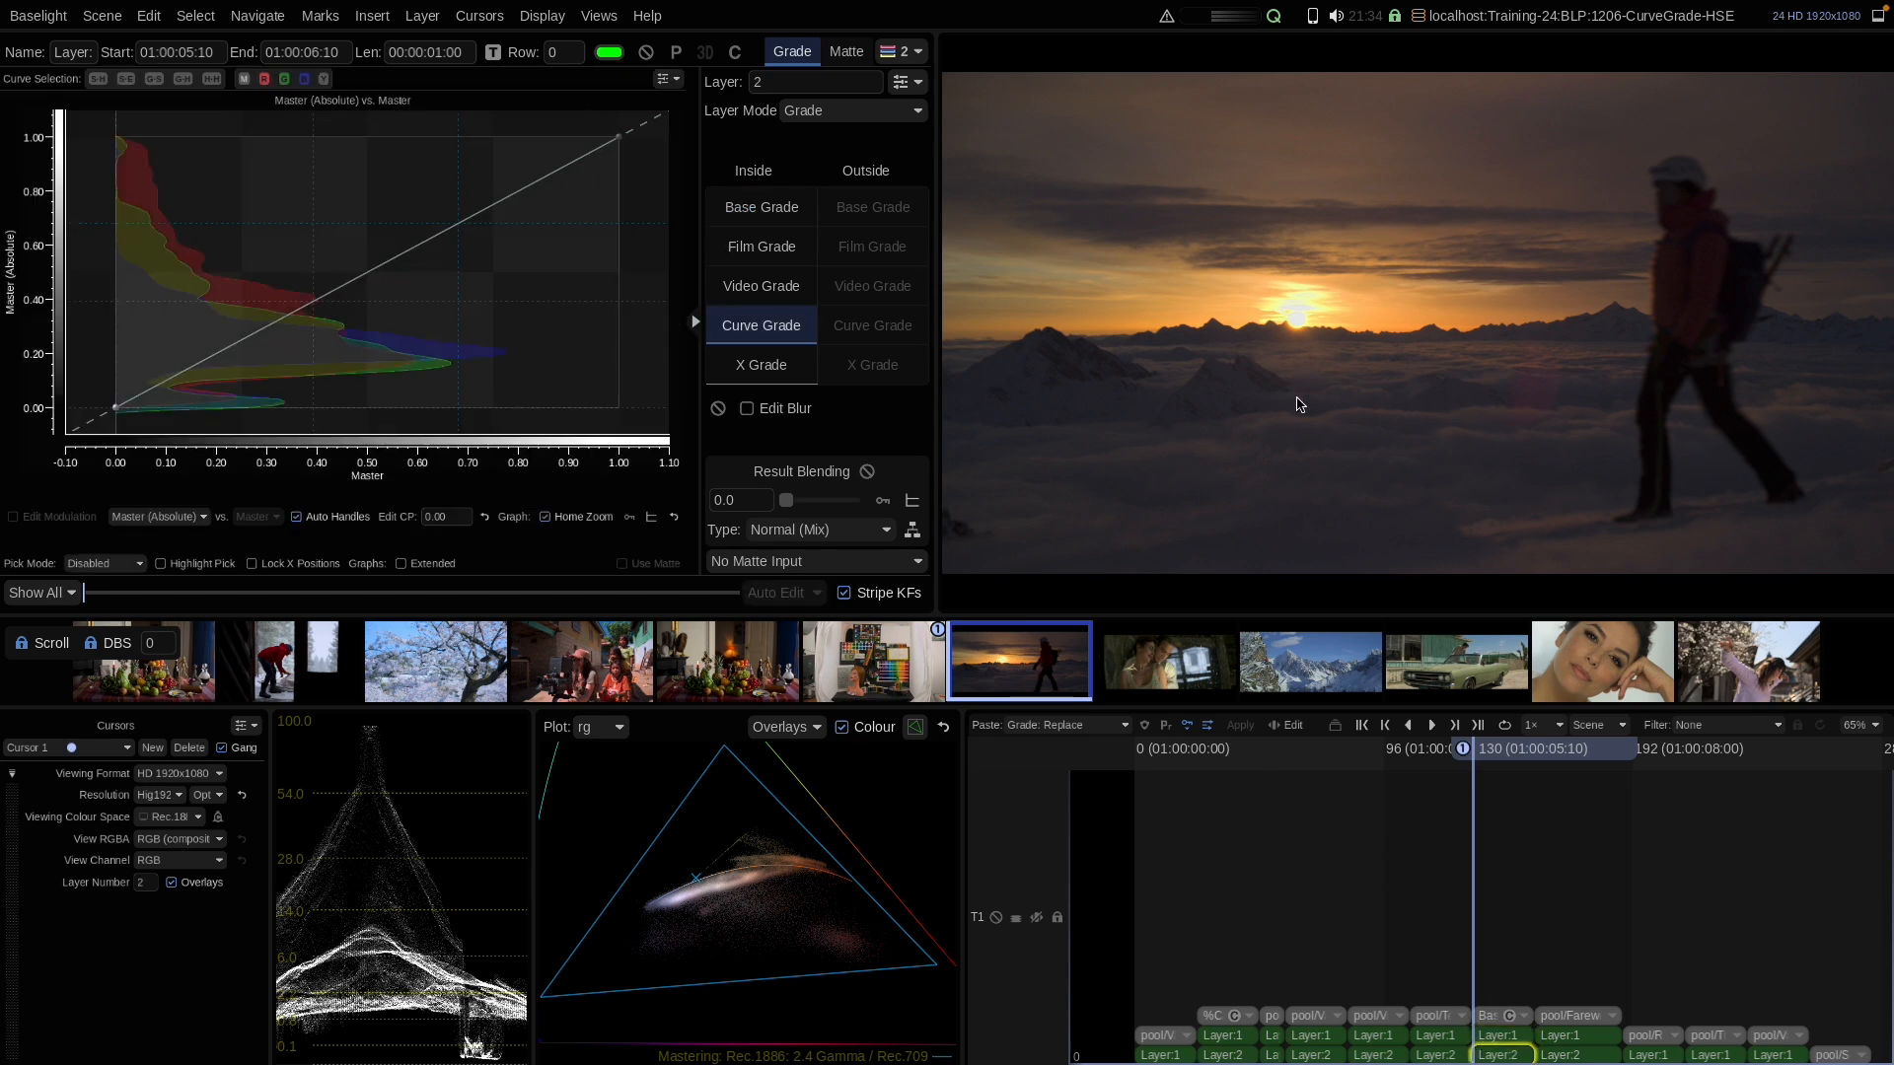
{"action": "scroll", "coordinate": [1282, 349], "scroll_direction": "up", "scroll_amount": 5}
{"action": "left_click_drag", "start_coordinate": [1400, 266], "coordinate": [1387, 309]}
{"action": "scroll", "coordinate": [1375, 312], "scroll_direction": "down", "scroll_amount": 1}
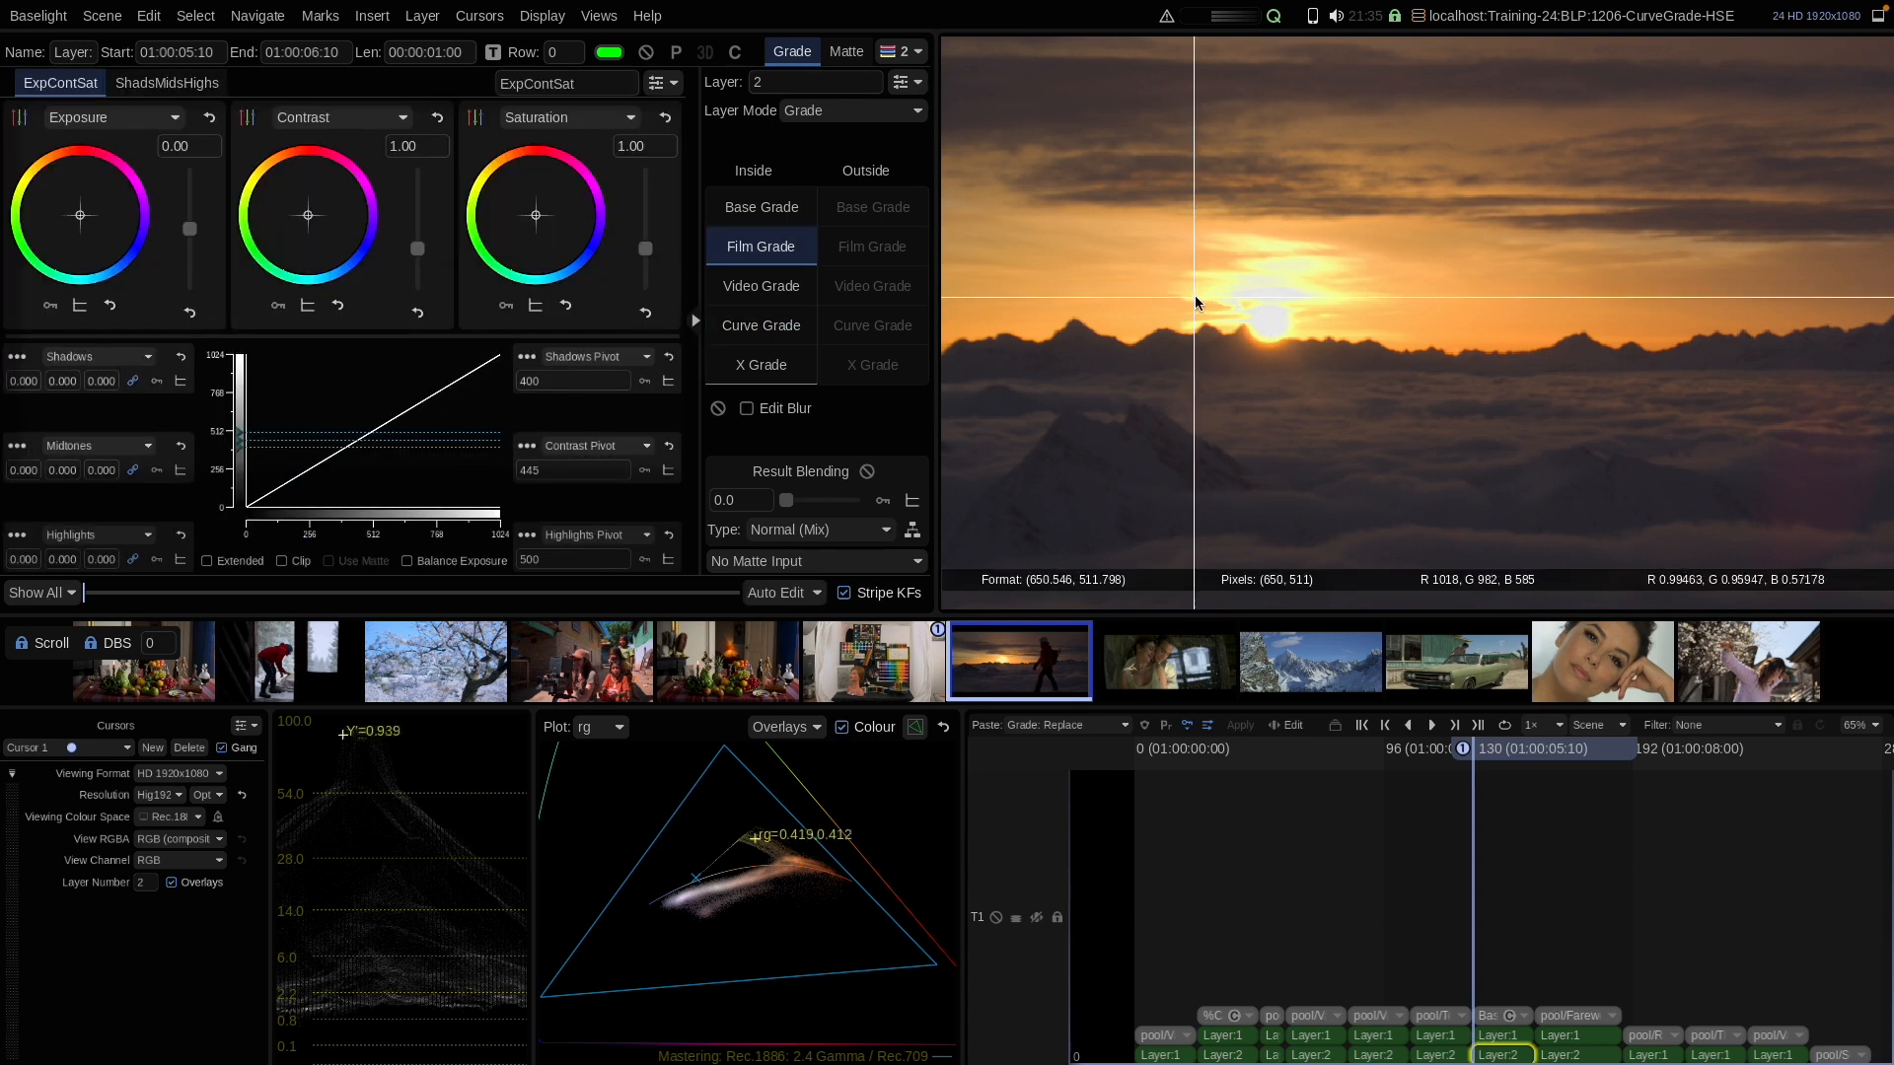
{"action": "left_click_drag", "start_coordinate": [1194, 294], "coordinate": [1215, 294]}
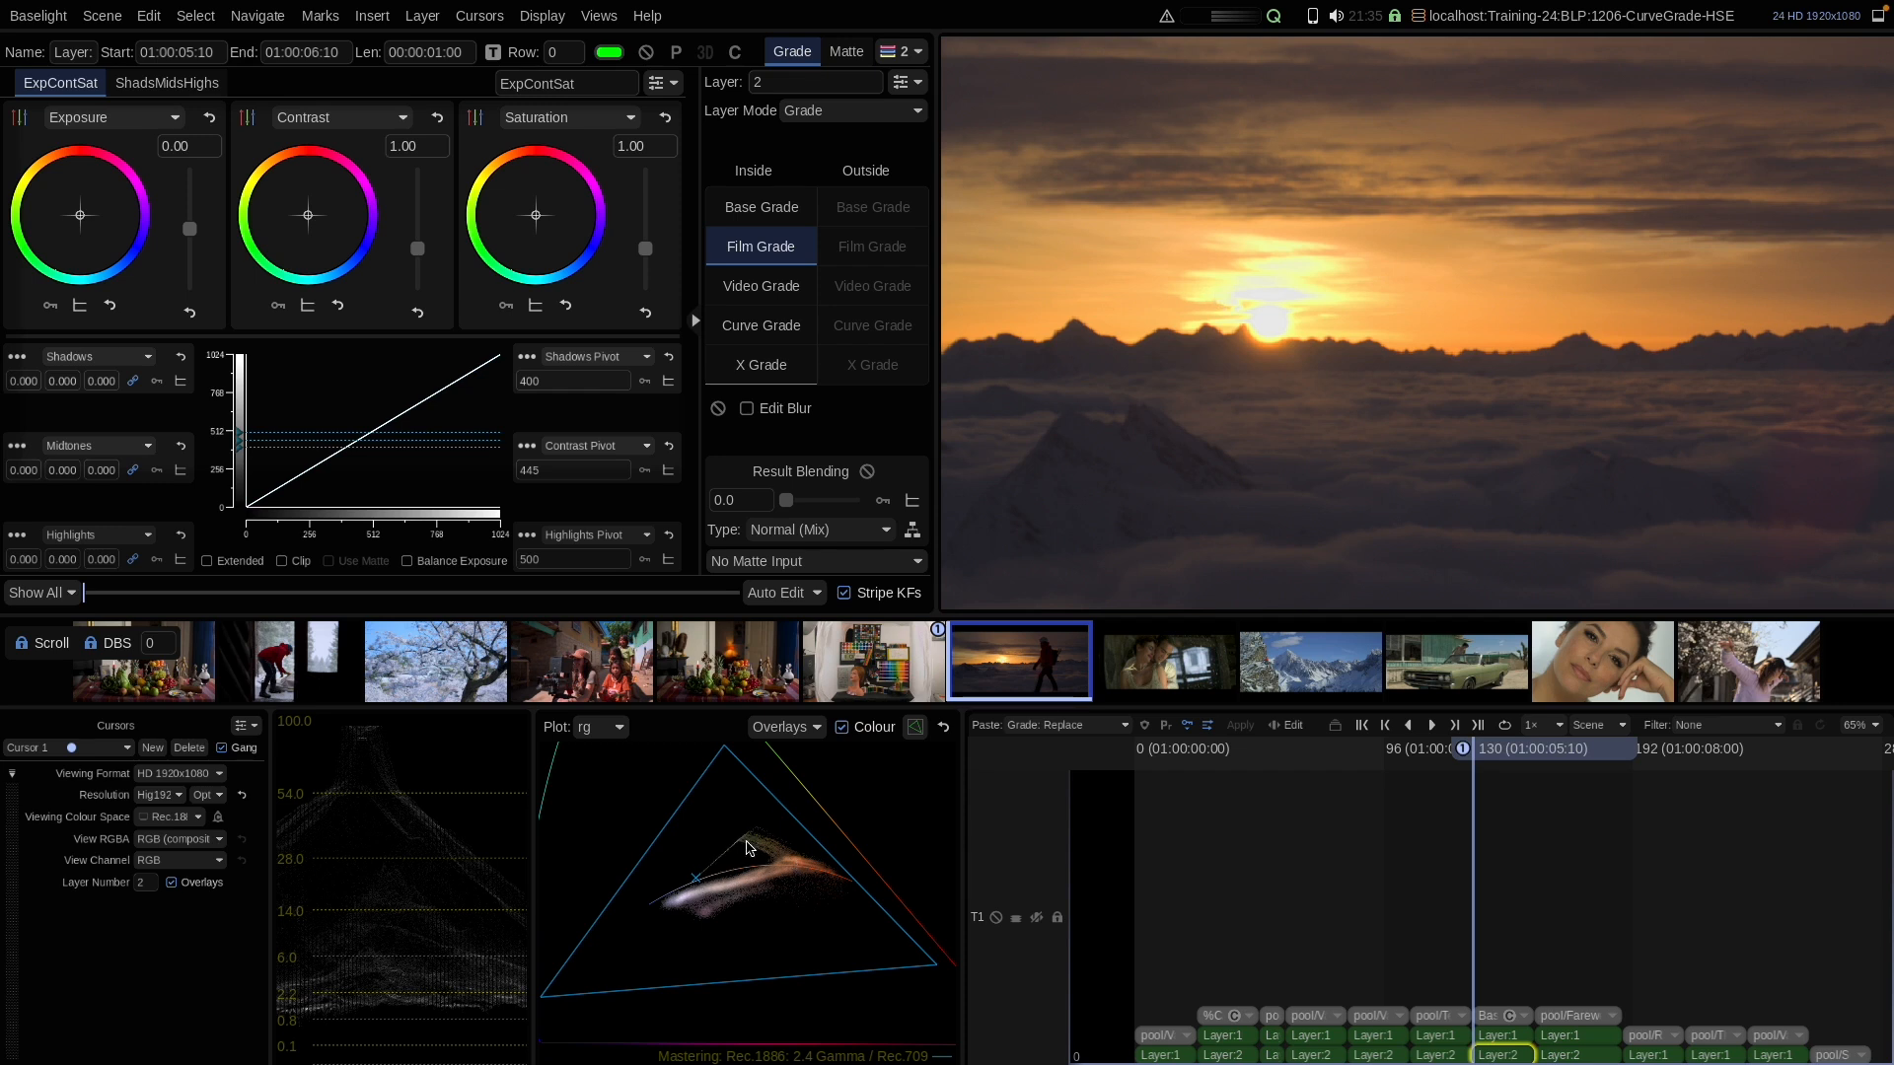
{"action": "left_click_drag", "start_coordinate": [1145, 293], "coordinate": [1208, 298]}
{"action": "scroll", "coordinate": [756, 854], "scroll_direction": "up", "scroll_amount": 3}
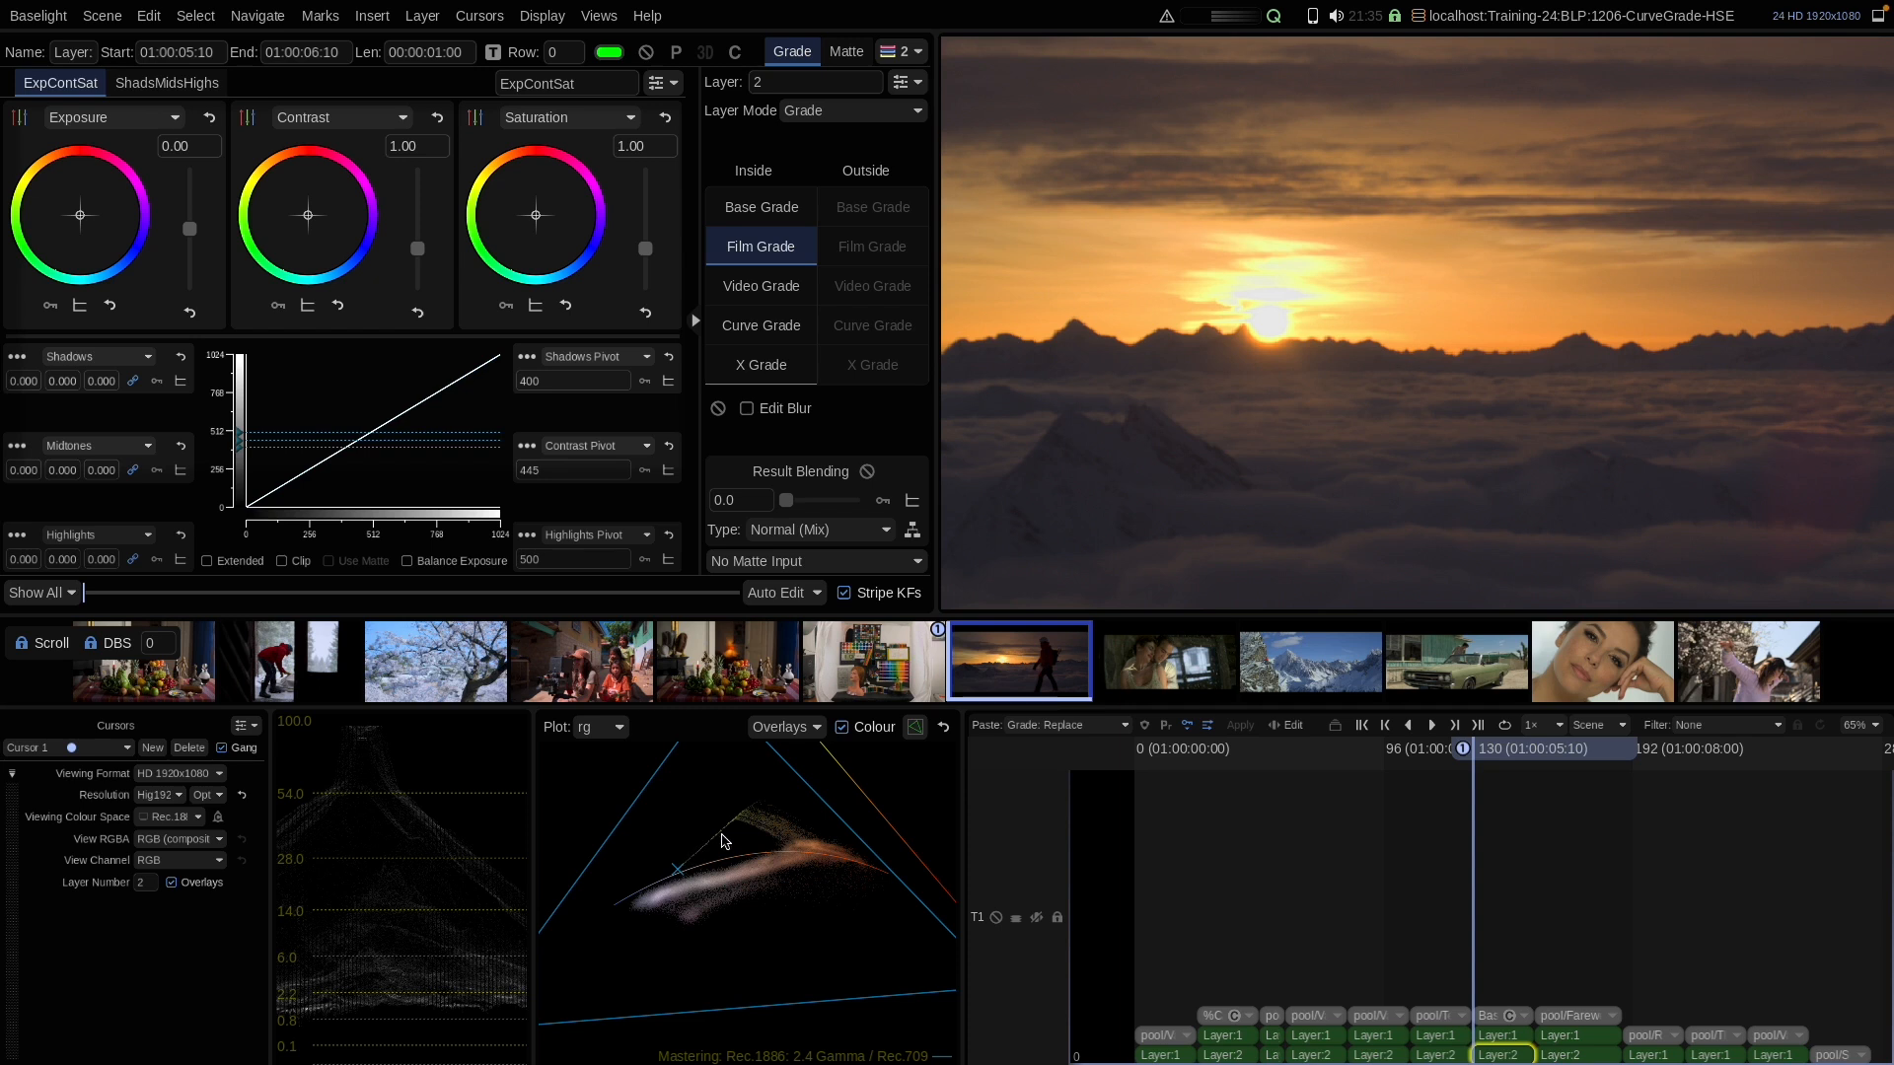
In Curve Grade, pull the Hue vs. Hue curve down to -43.3 between anchors at about hue 125 and 240, and compare with the strip bypassed
{"action": "left_click", "coordinate": [755, 334]}
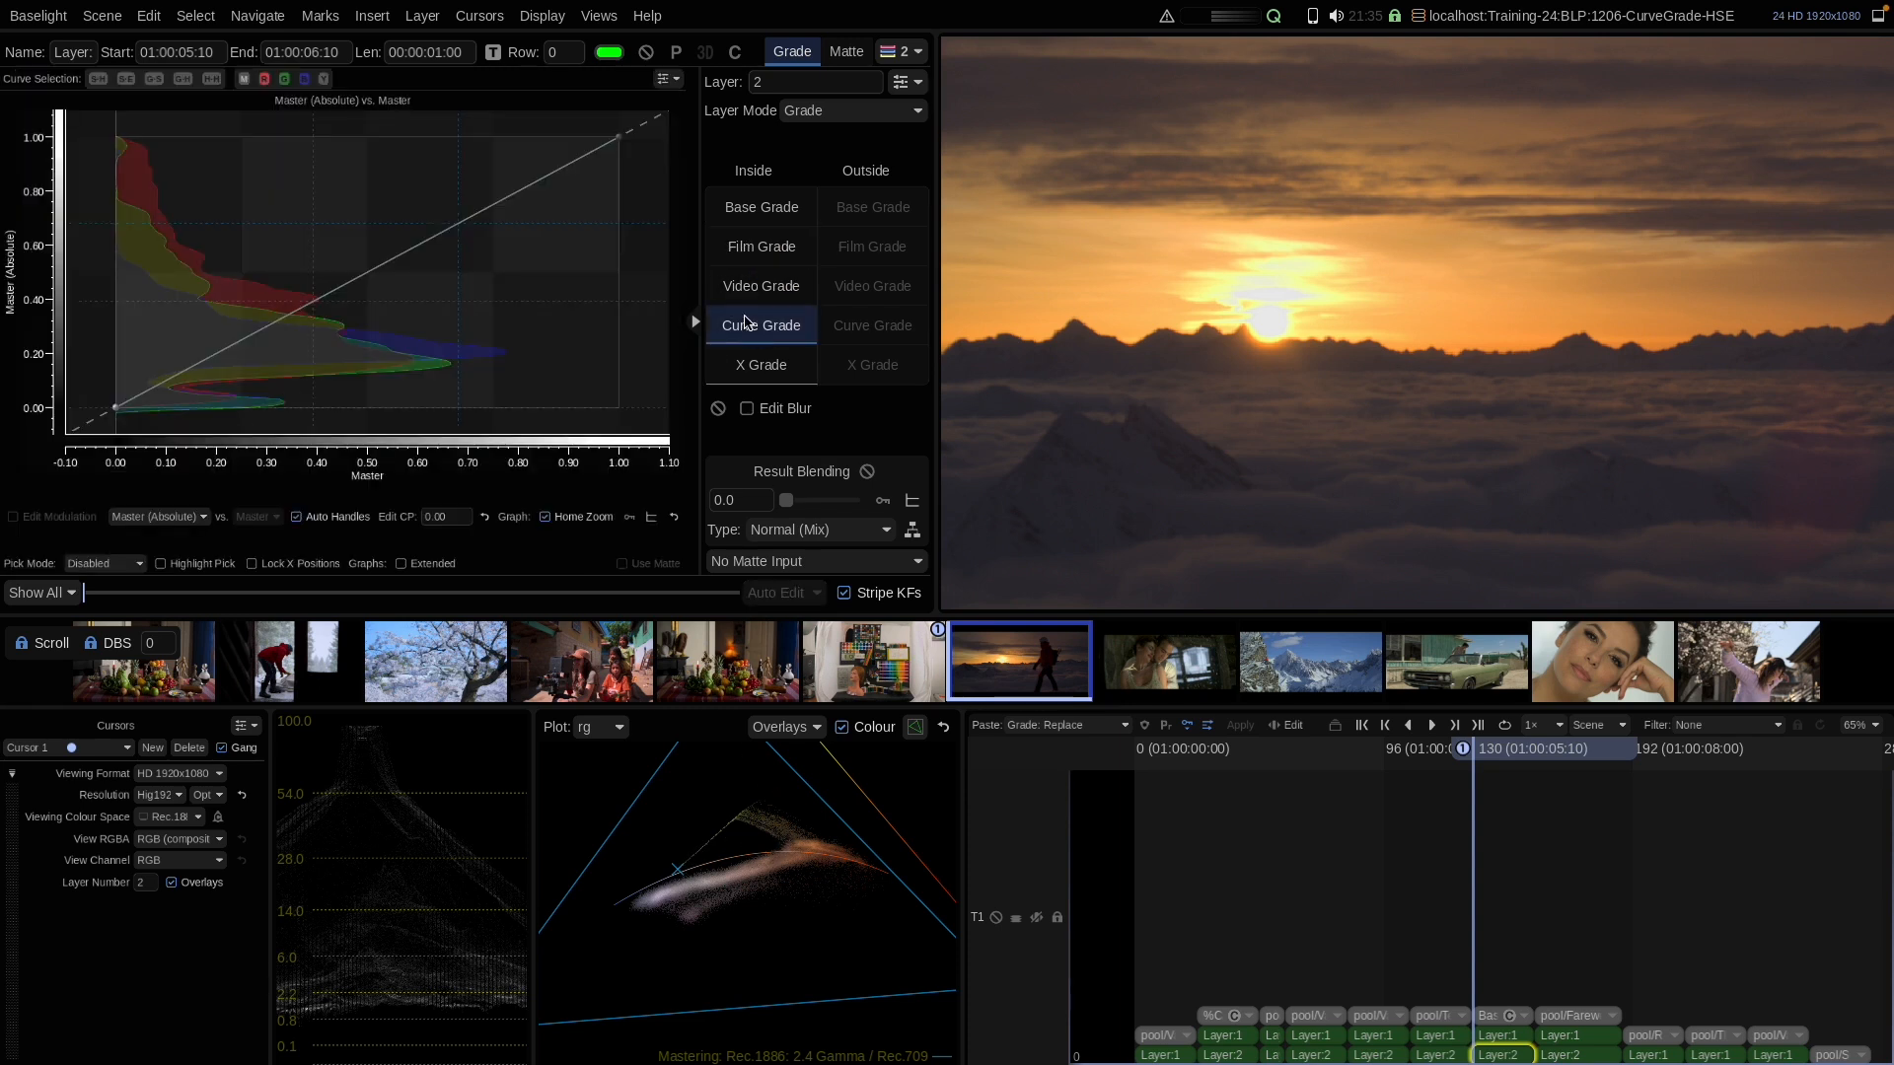
{"action": "left_click", "coordinate": [211, 79]}
{"action": "left_click", "coordinate": [196, 560]}
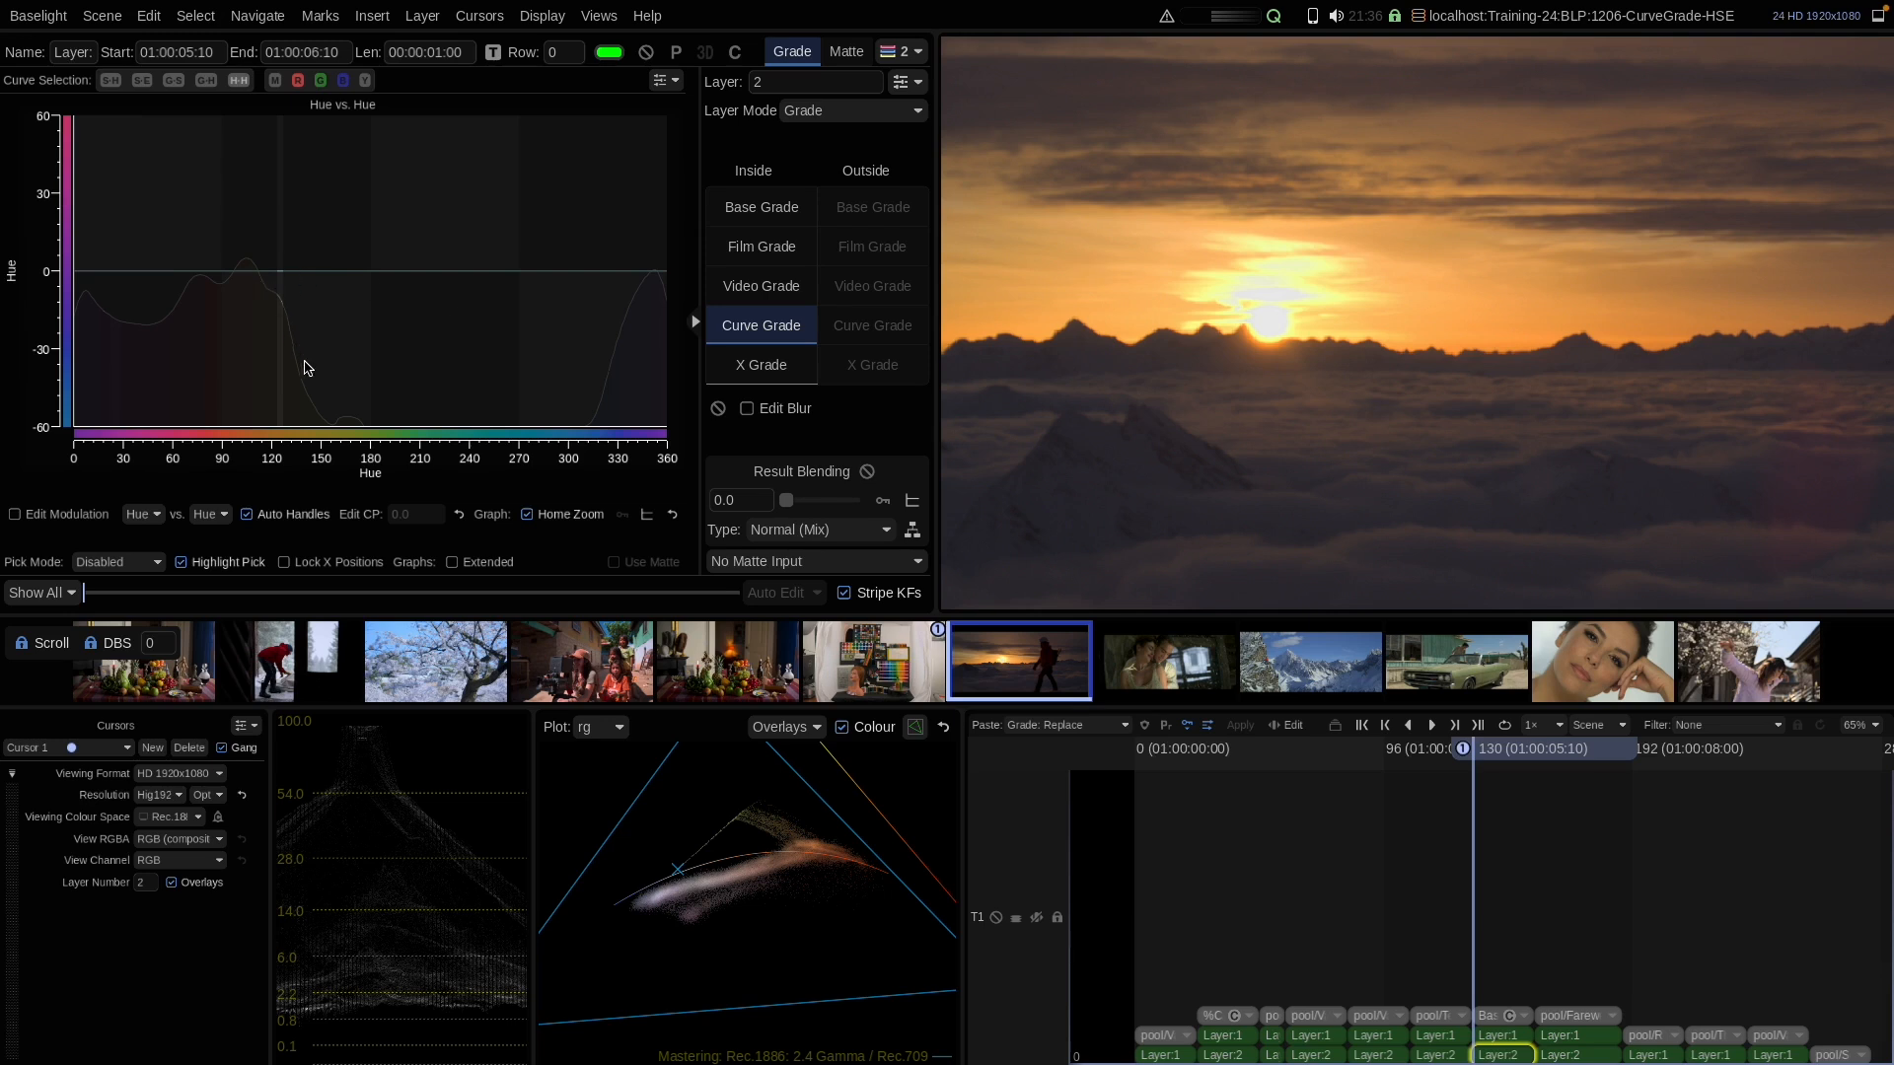
{"action": "left_click", "coordinate": [282, 274]}
{"action": "left_click", "coordinate": [180, 562]}
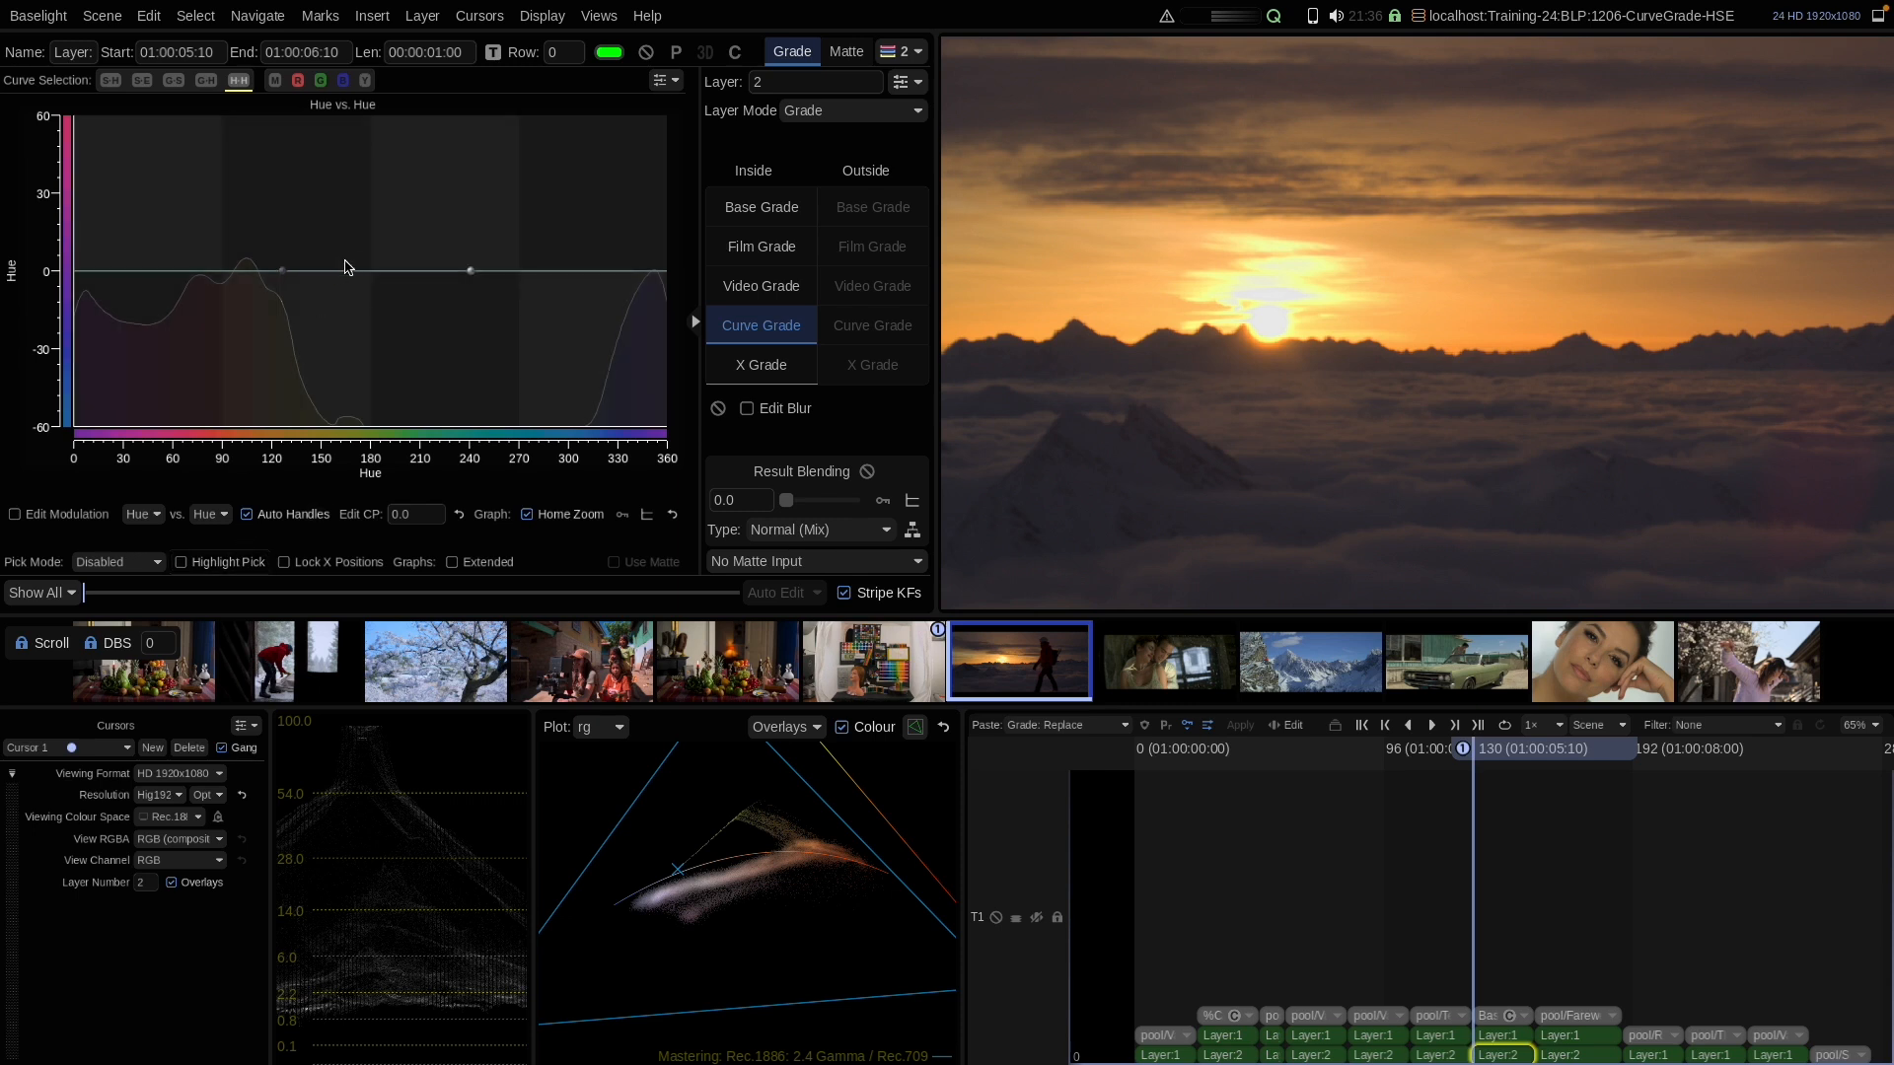
{"action": "left_click_drag", "start_coordinate": [341, 271], "coordinate": [362, 383]}
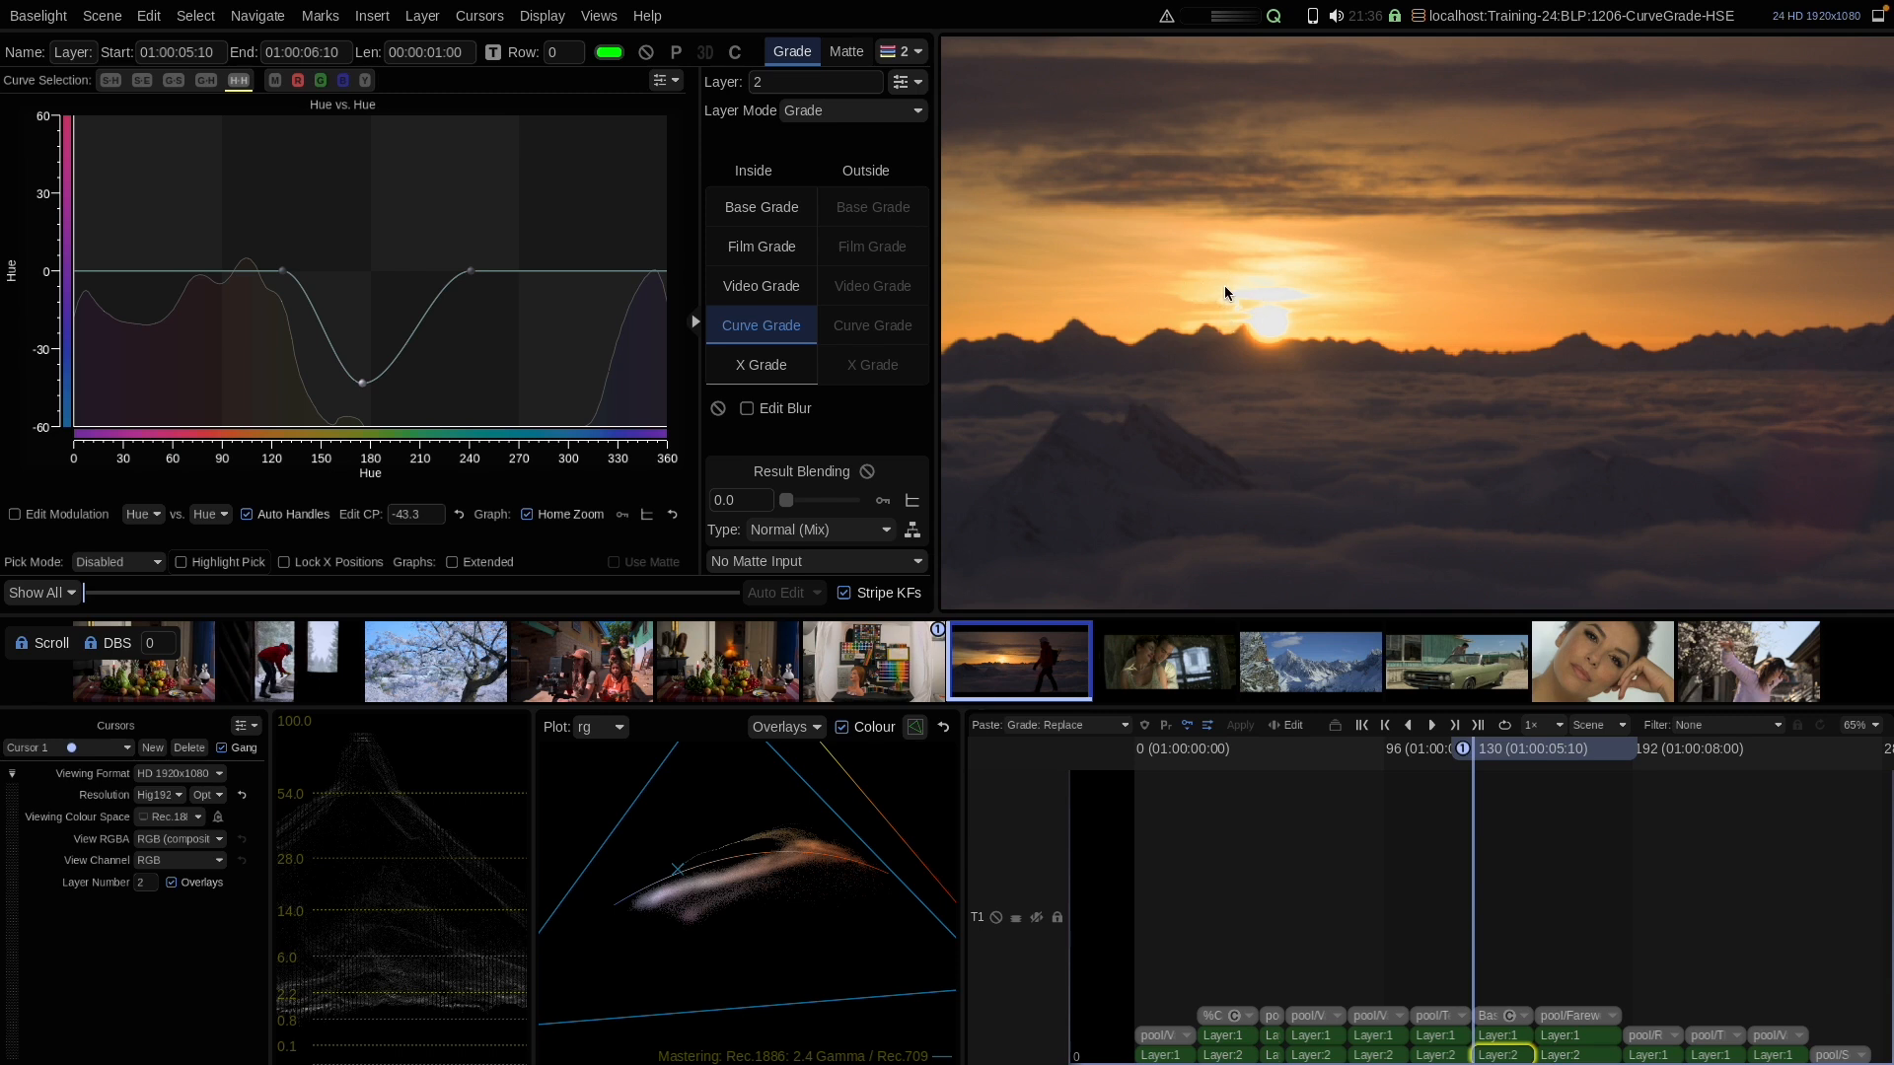
{"action": "left_click", "coordinate": [646, 53]}
{"action": "left_click", "coordinate": [646, 53]}
{"action": "left_click", "coordinate": [646, 52]}
{"action": "left_click", "coordinate": [645, 53]}
{"action": "key", "text": "Home"}
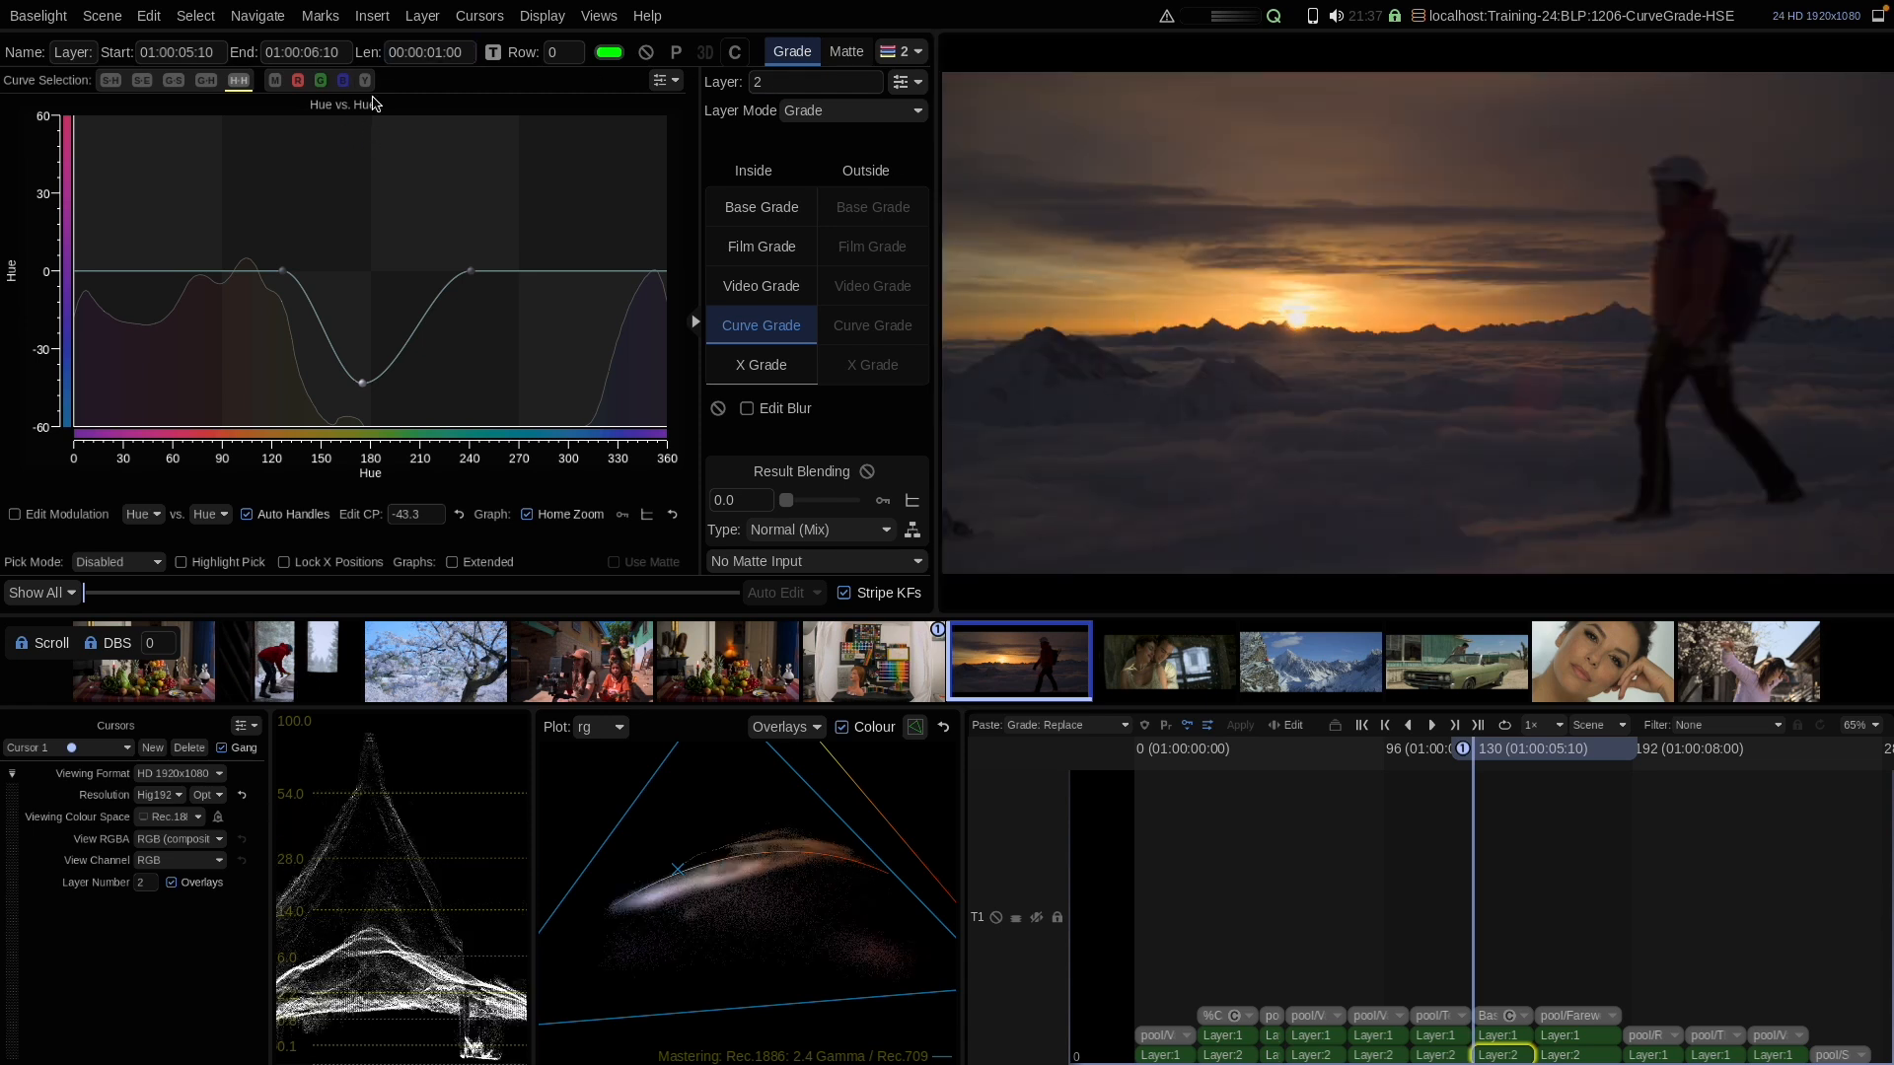
Lower the Master curve's lower midtones to 0.28 and raise the Y curve's end point to 1.21, holding a point at 0.64
{"action": "left_click", "coordinate": [275, 81]}
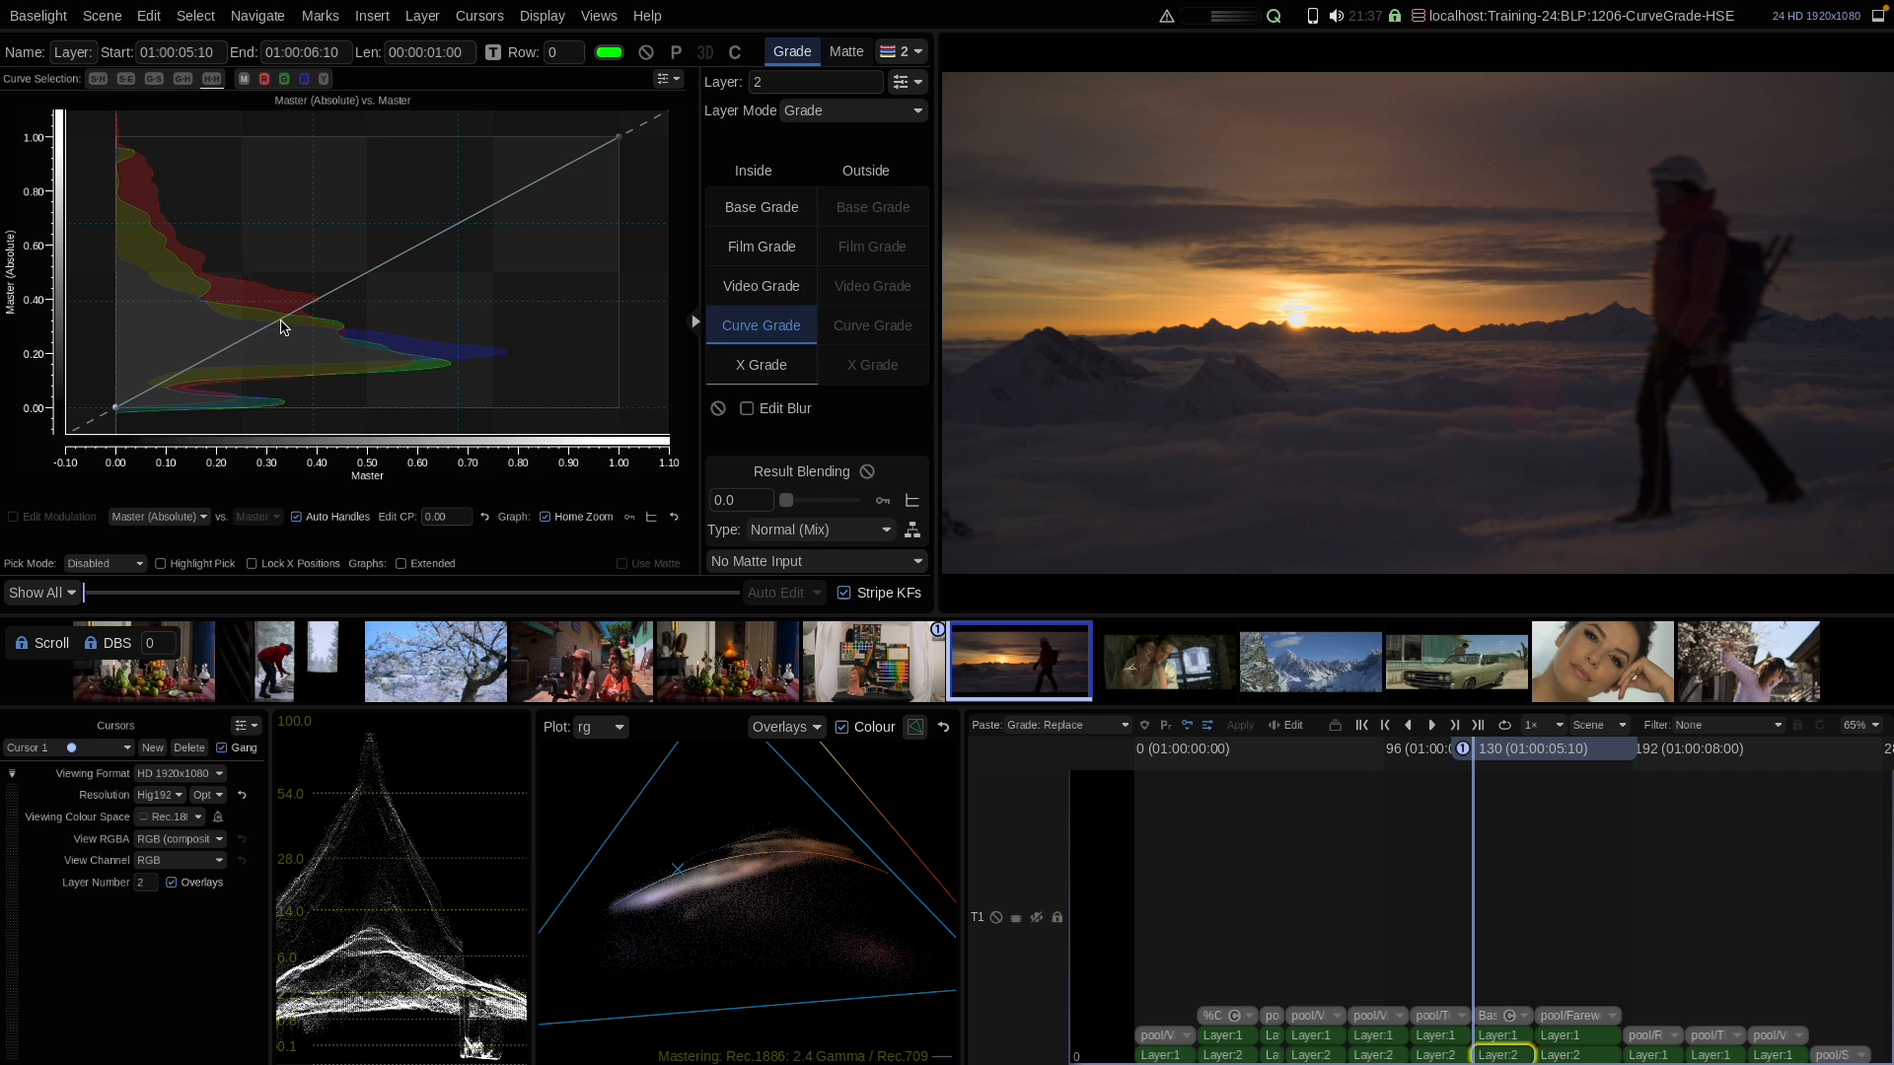
{"action": "left_click_drag", "start_coordinate": [279, 326], "coordinate": [283, 337]}
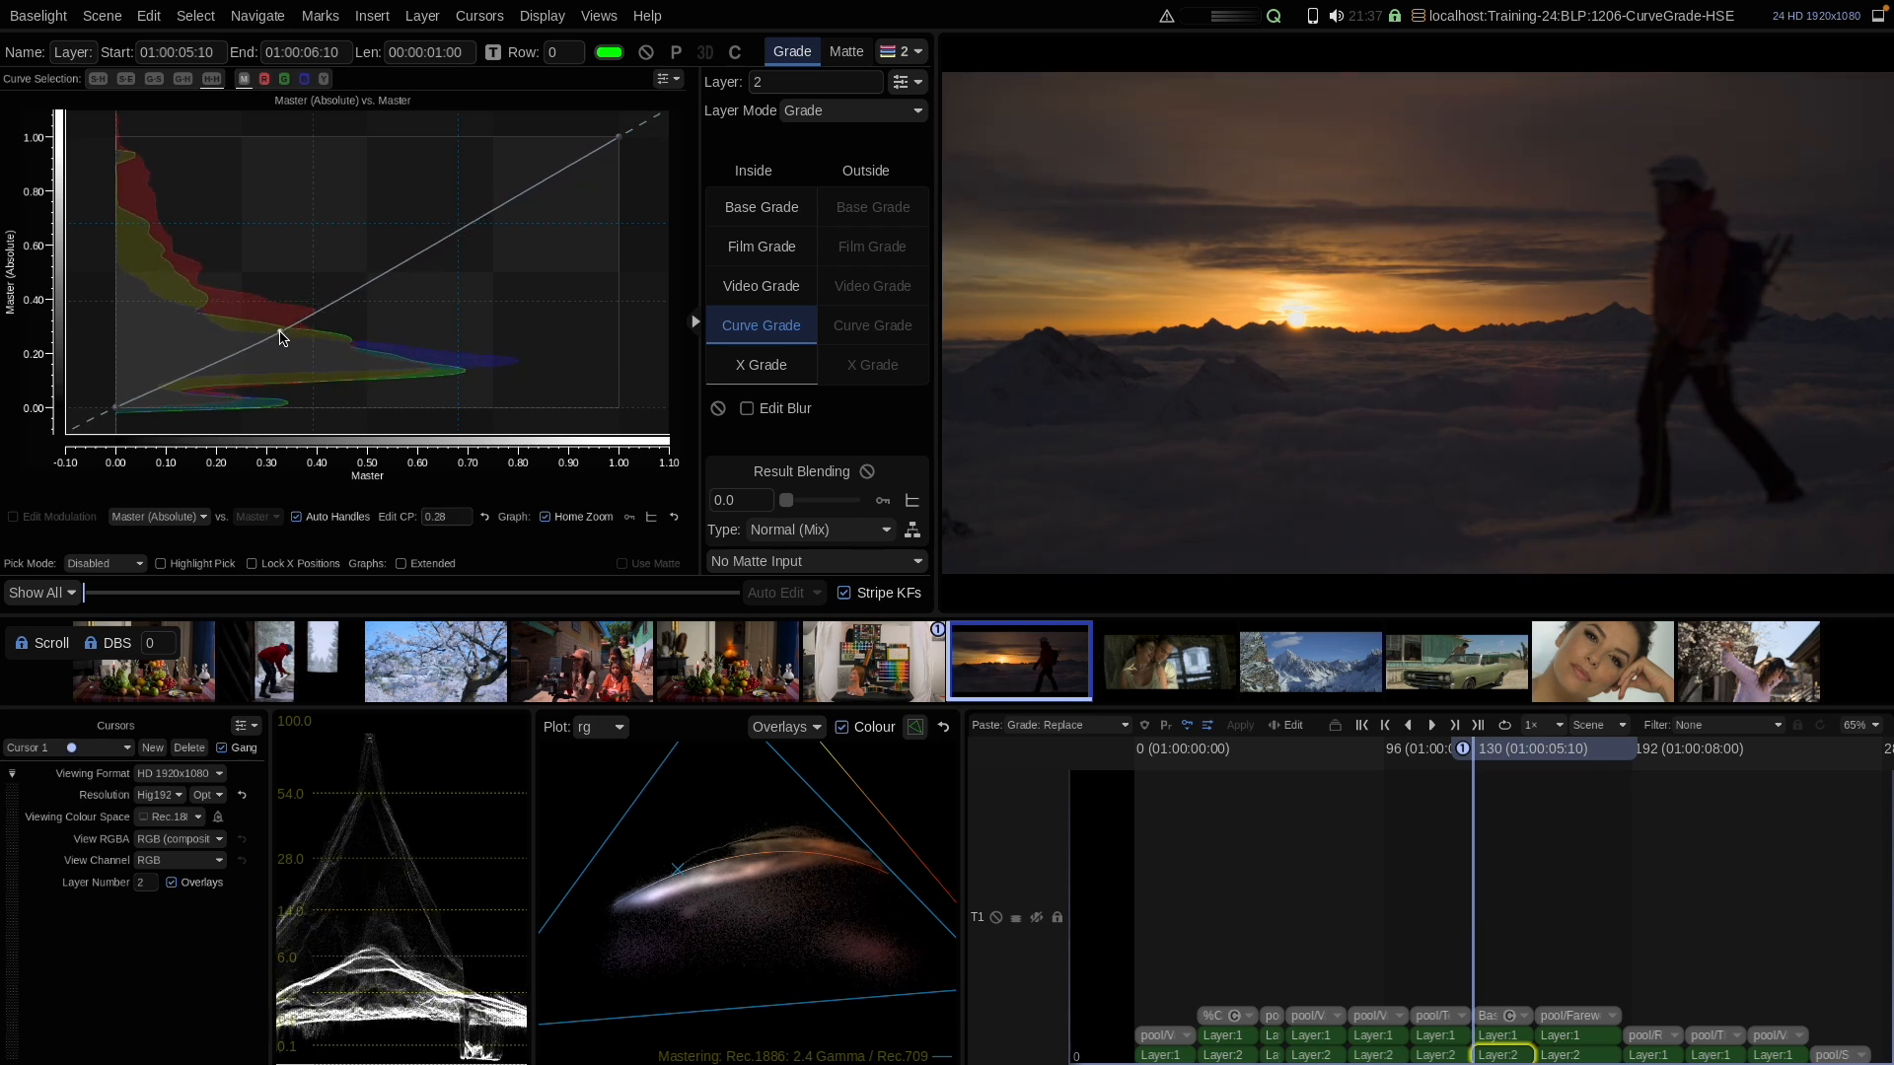
{"action": "left_click", "coordinate": [328, 83]}
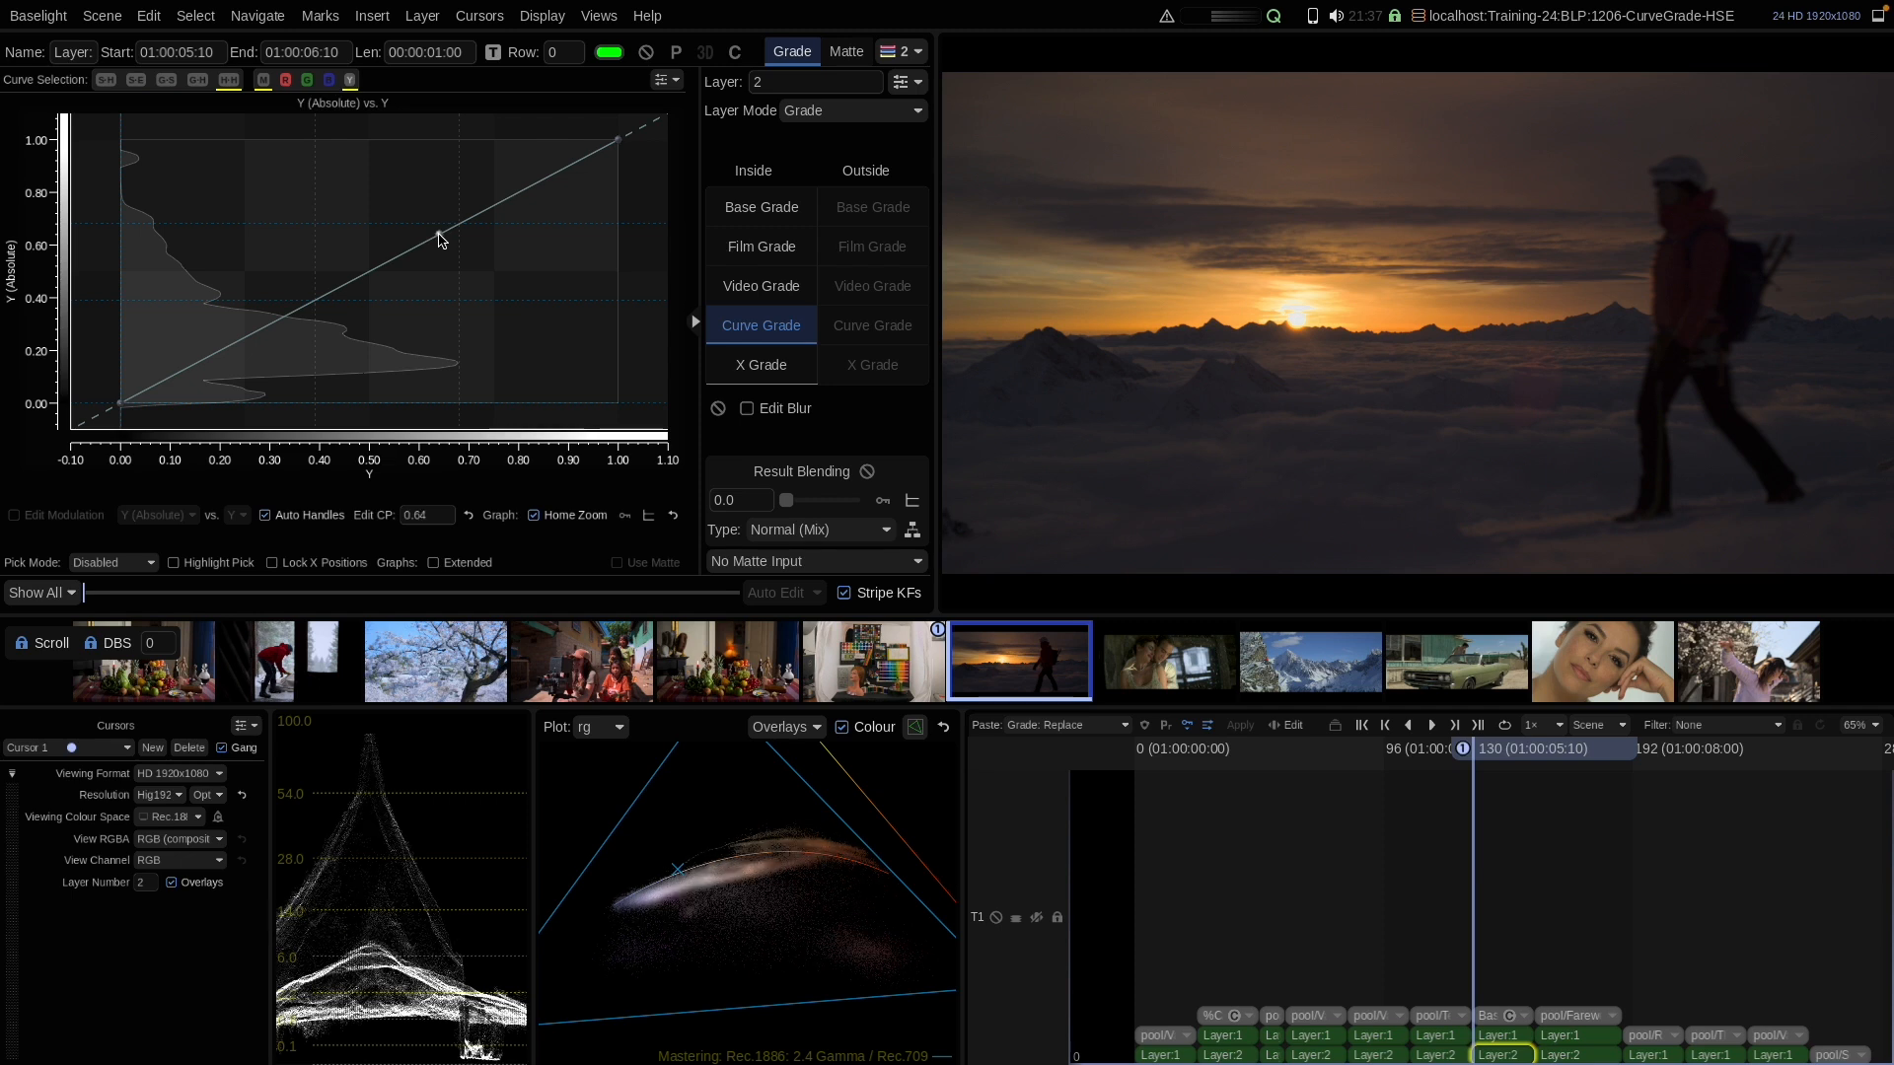
{"action": "left_click", "coordinate": [617, 136]}
{"action": "left_click_drag", "start_coordinate": [617, 136], "coordinate": [619, 163]}
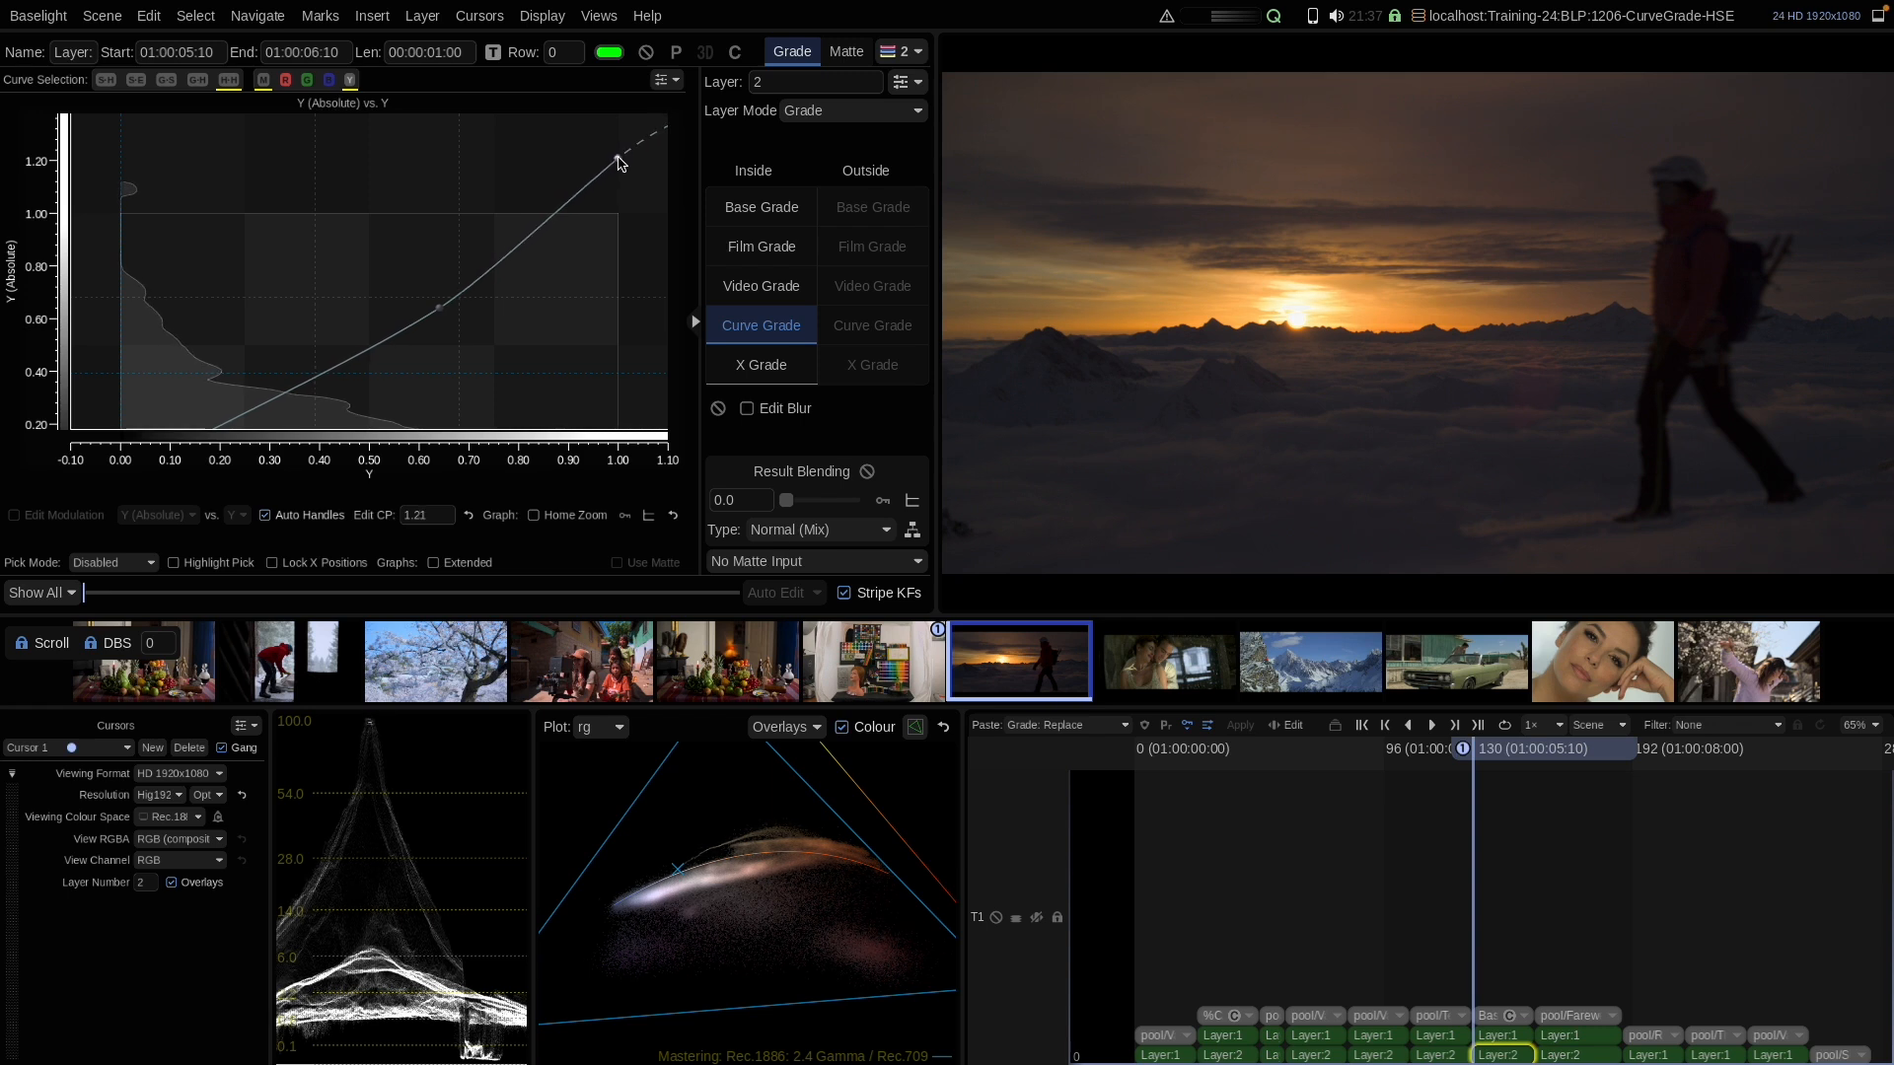
{"action": "left_click", "coordinate": [647, 53]}
{"action": "left_click", "coordinate": [645, 53]}
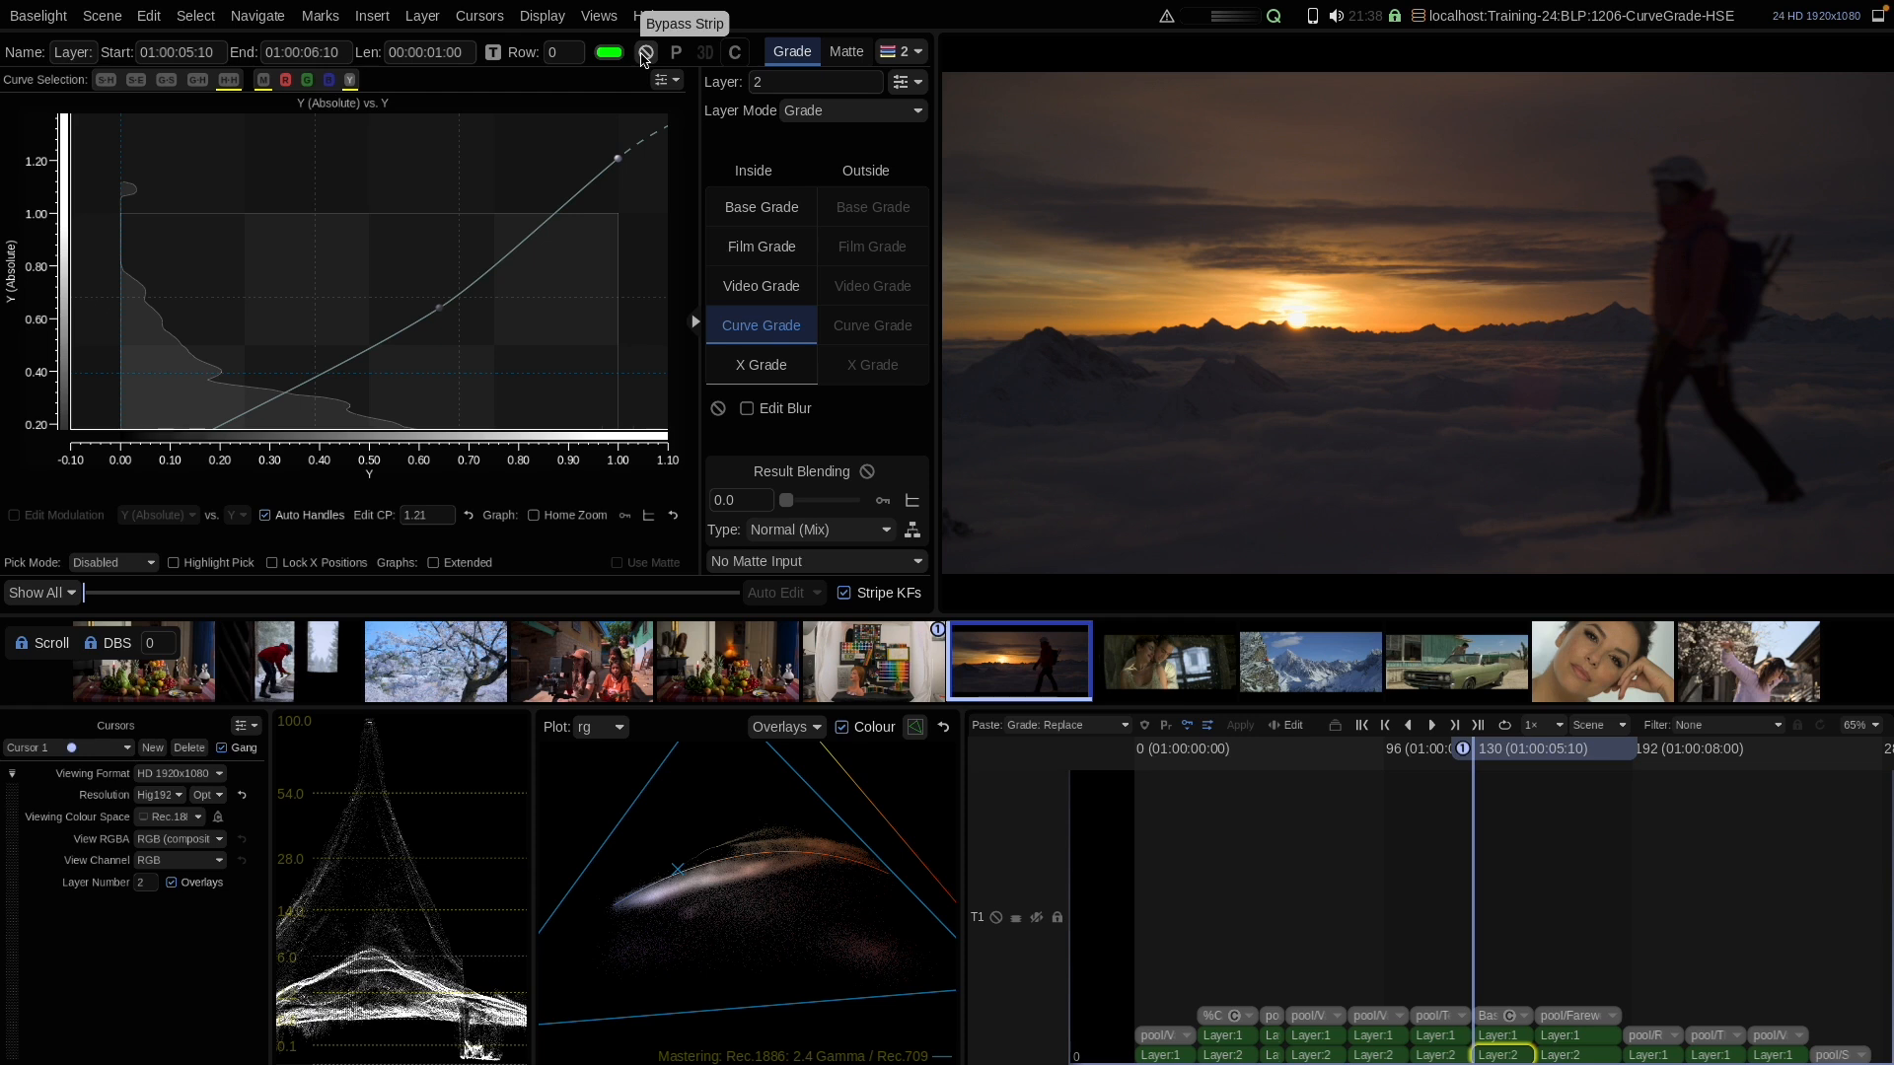
Add layer 3 to the sunset shot as a Curve Grade and show its Exposure vs. Hue curve
{"action": "key", "text": "p"}
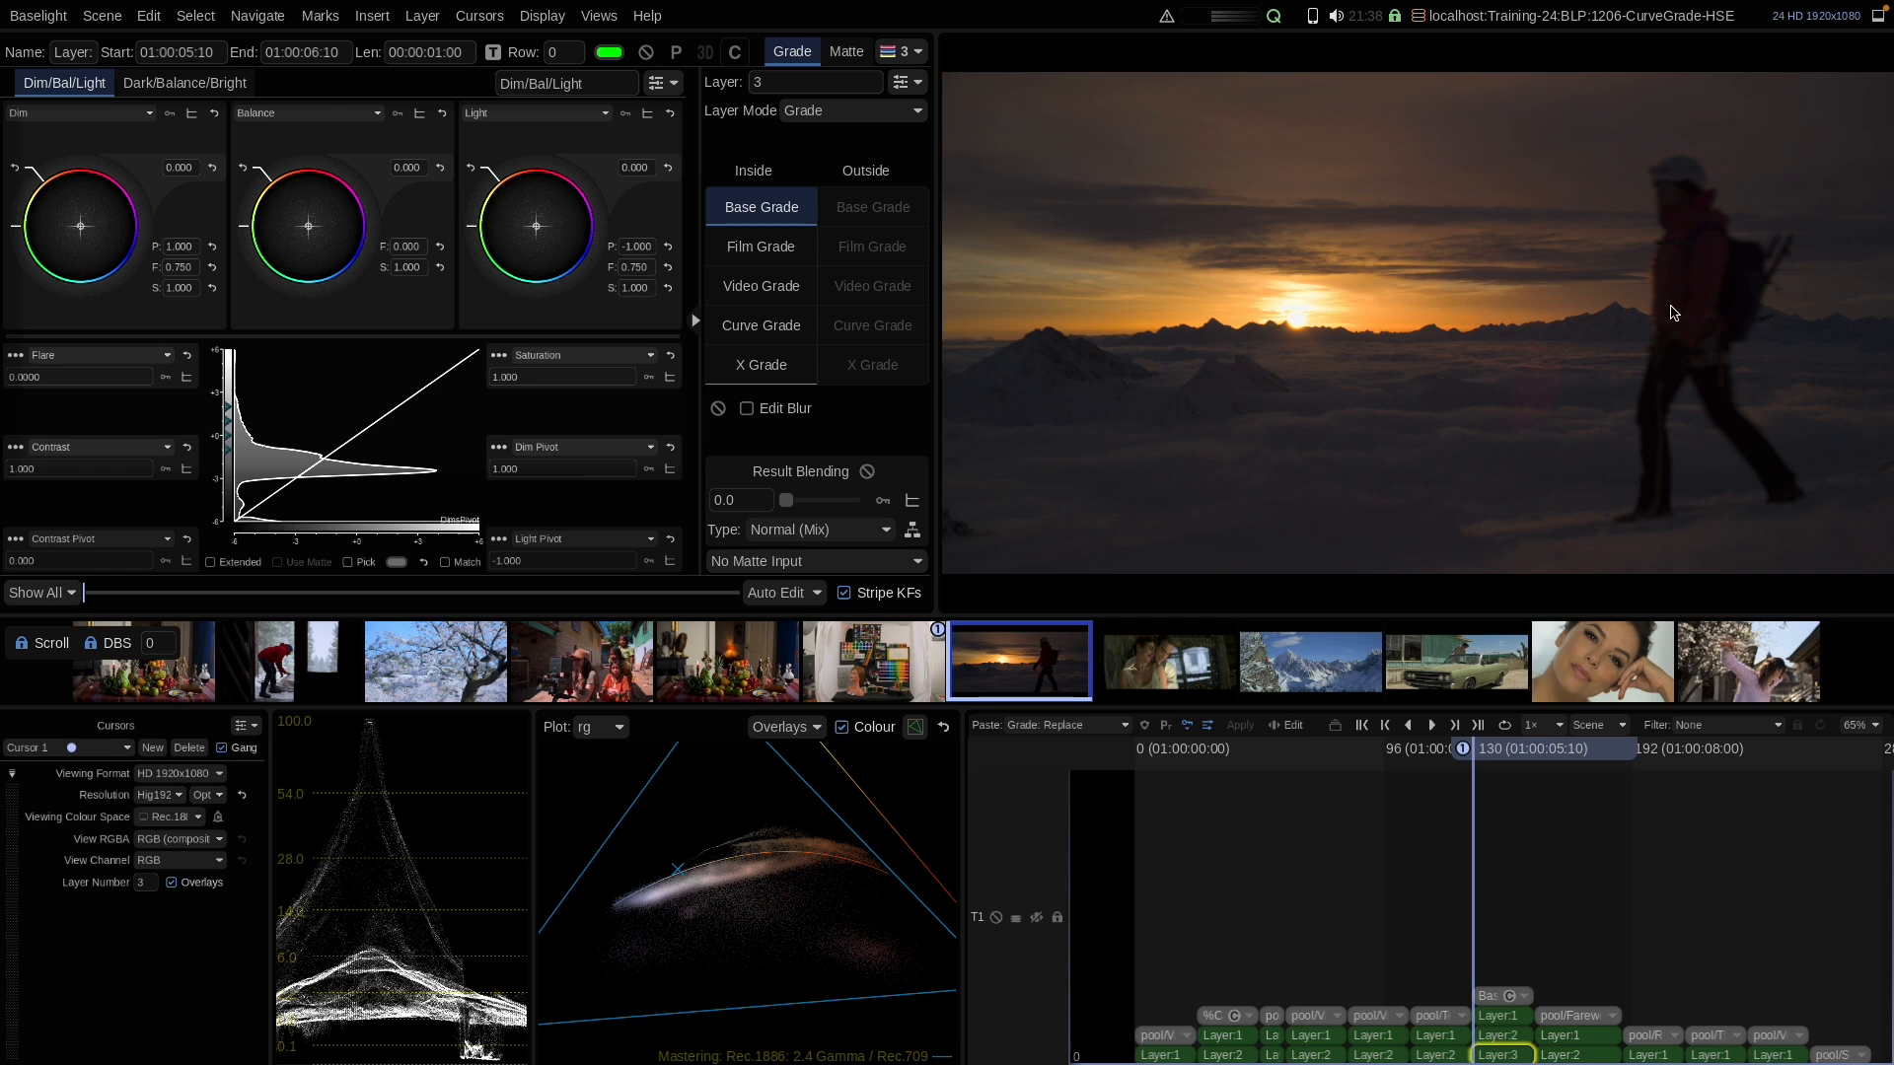
{"action": "left_click", "coordinate": [761, 328]}
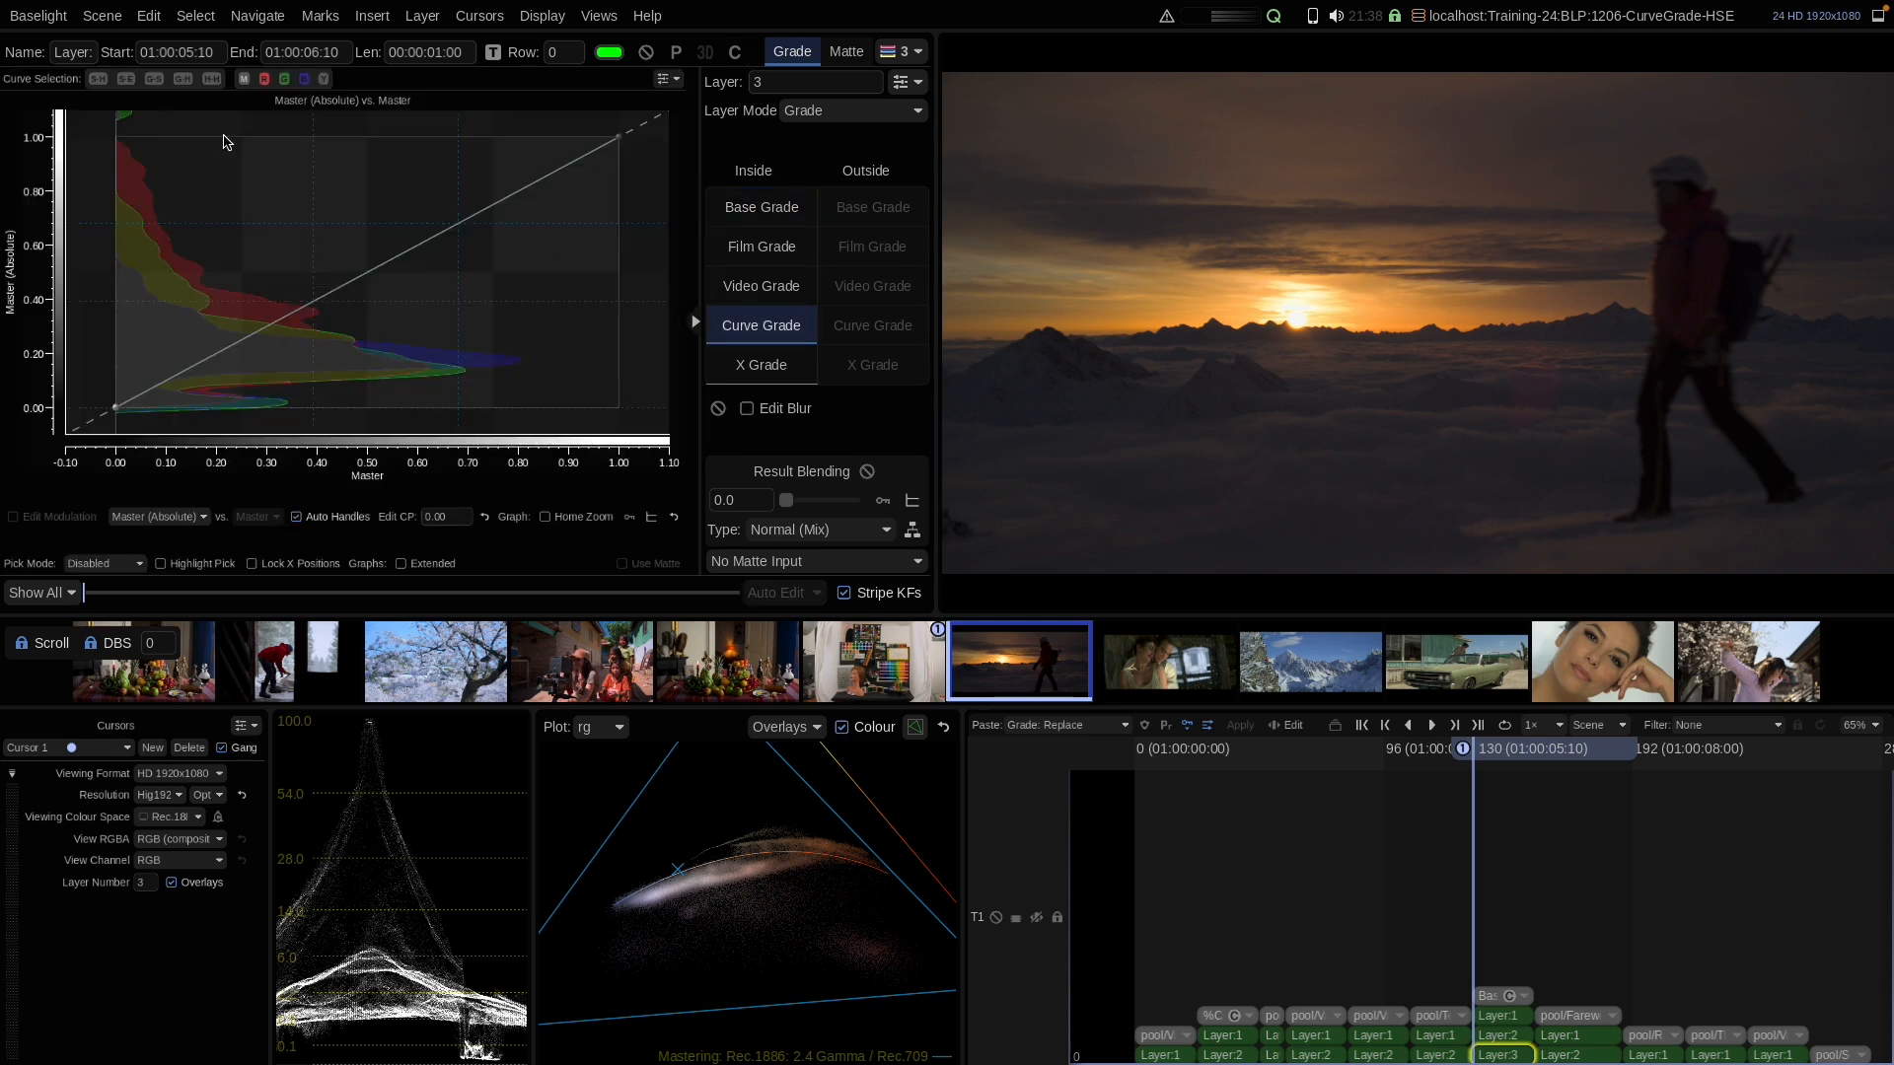
{"action": "left_click", "coordinate": [182, 79]}
{"action": "left_click", "coordinate": [139, 515]}
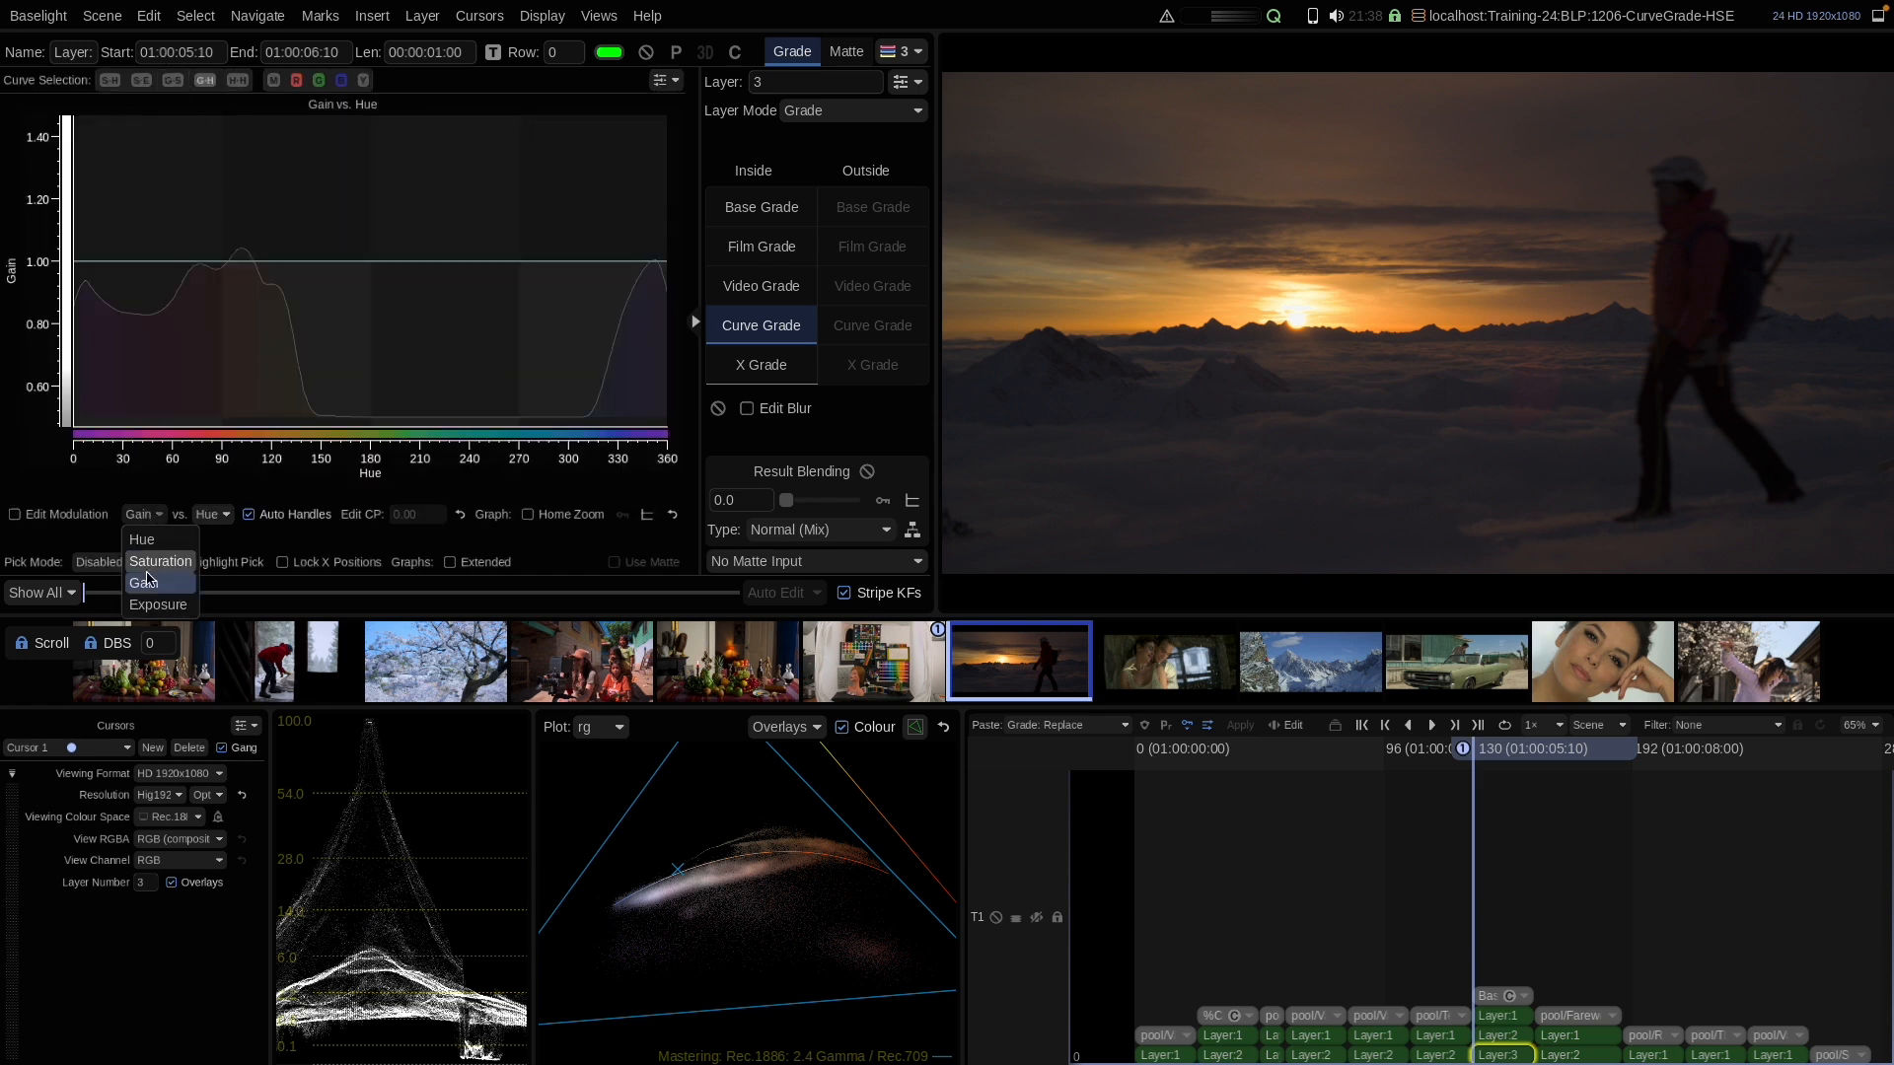
{"action": "left_click", "coordinate": [152, 605]}
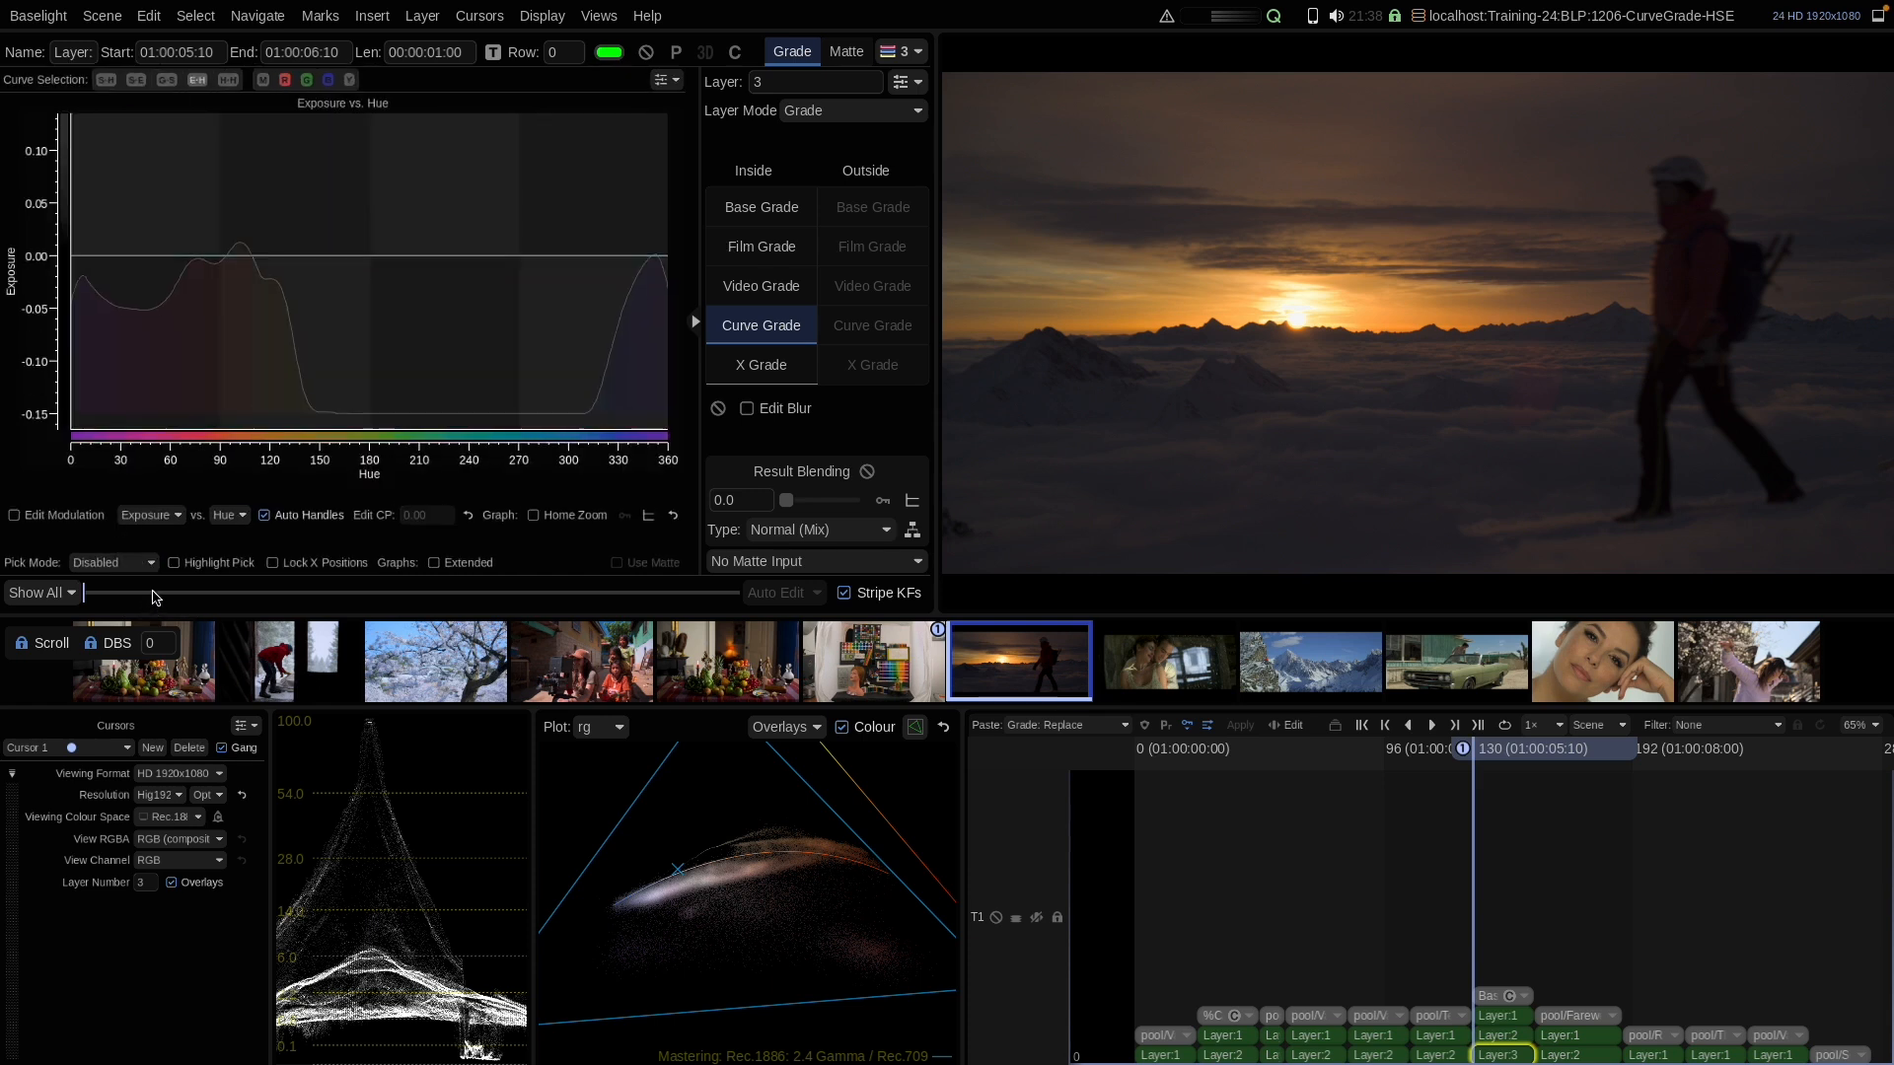
Sample the jacket's hue, anchor the Exposure vs. Hue curve on both sides of it, and raise the point between them to 0.08
{"action": "left_click", "coordinate": [175, 562]}
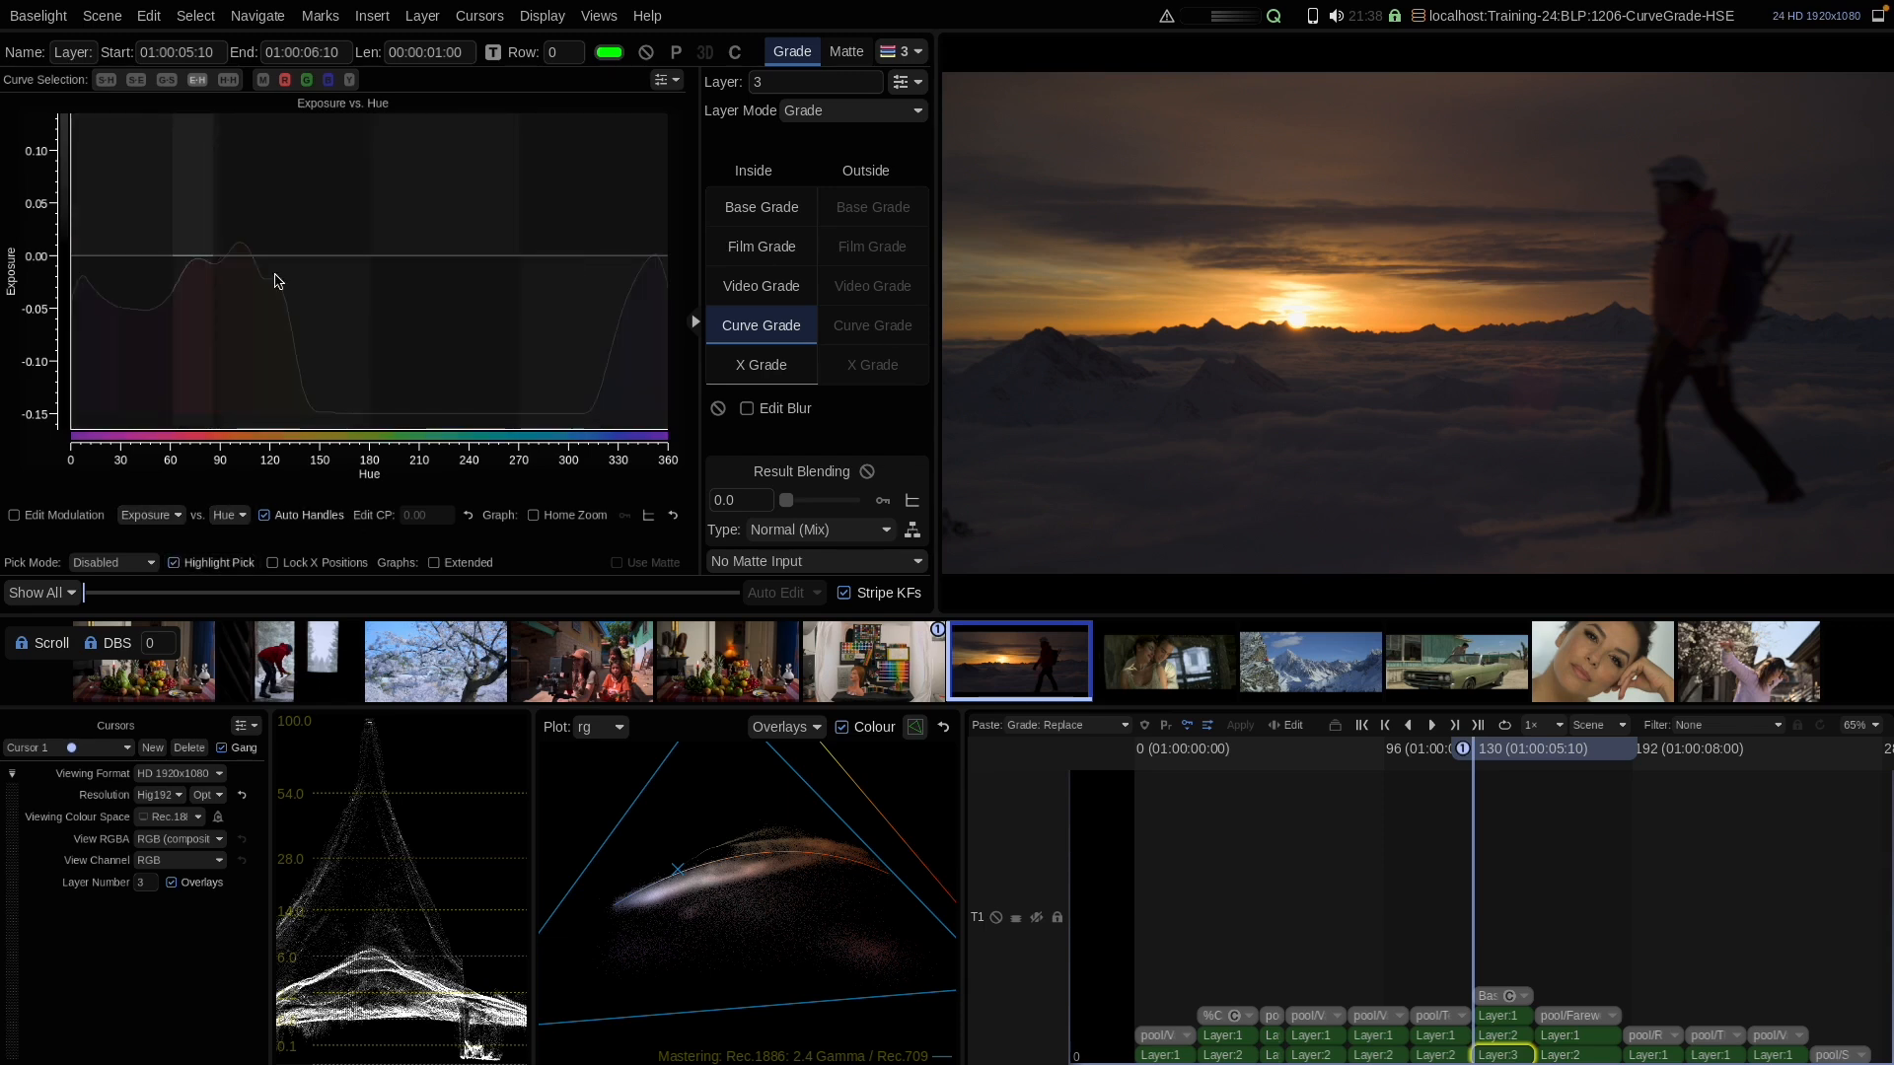
{"action": "left_click", "coordinate": [193, 255]}
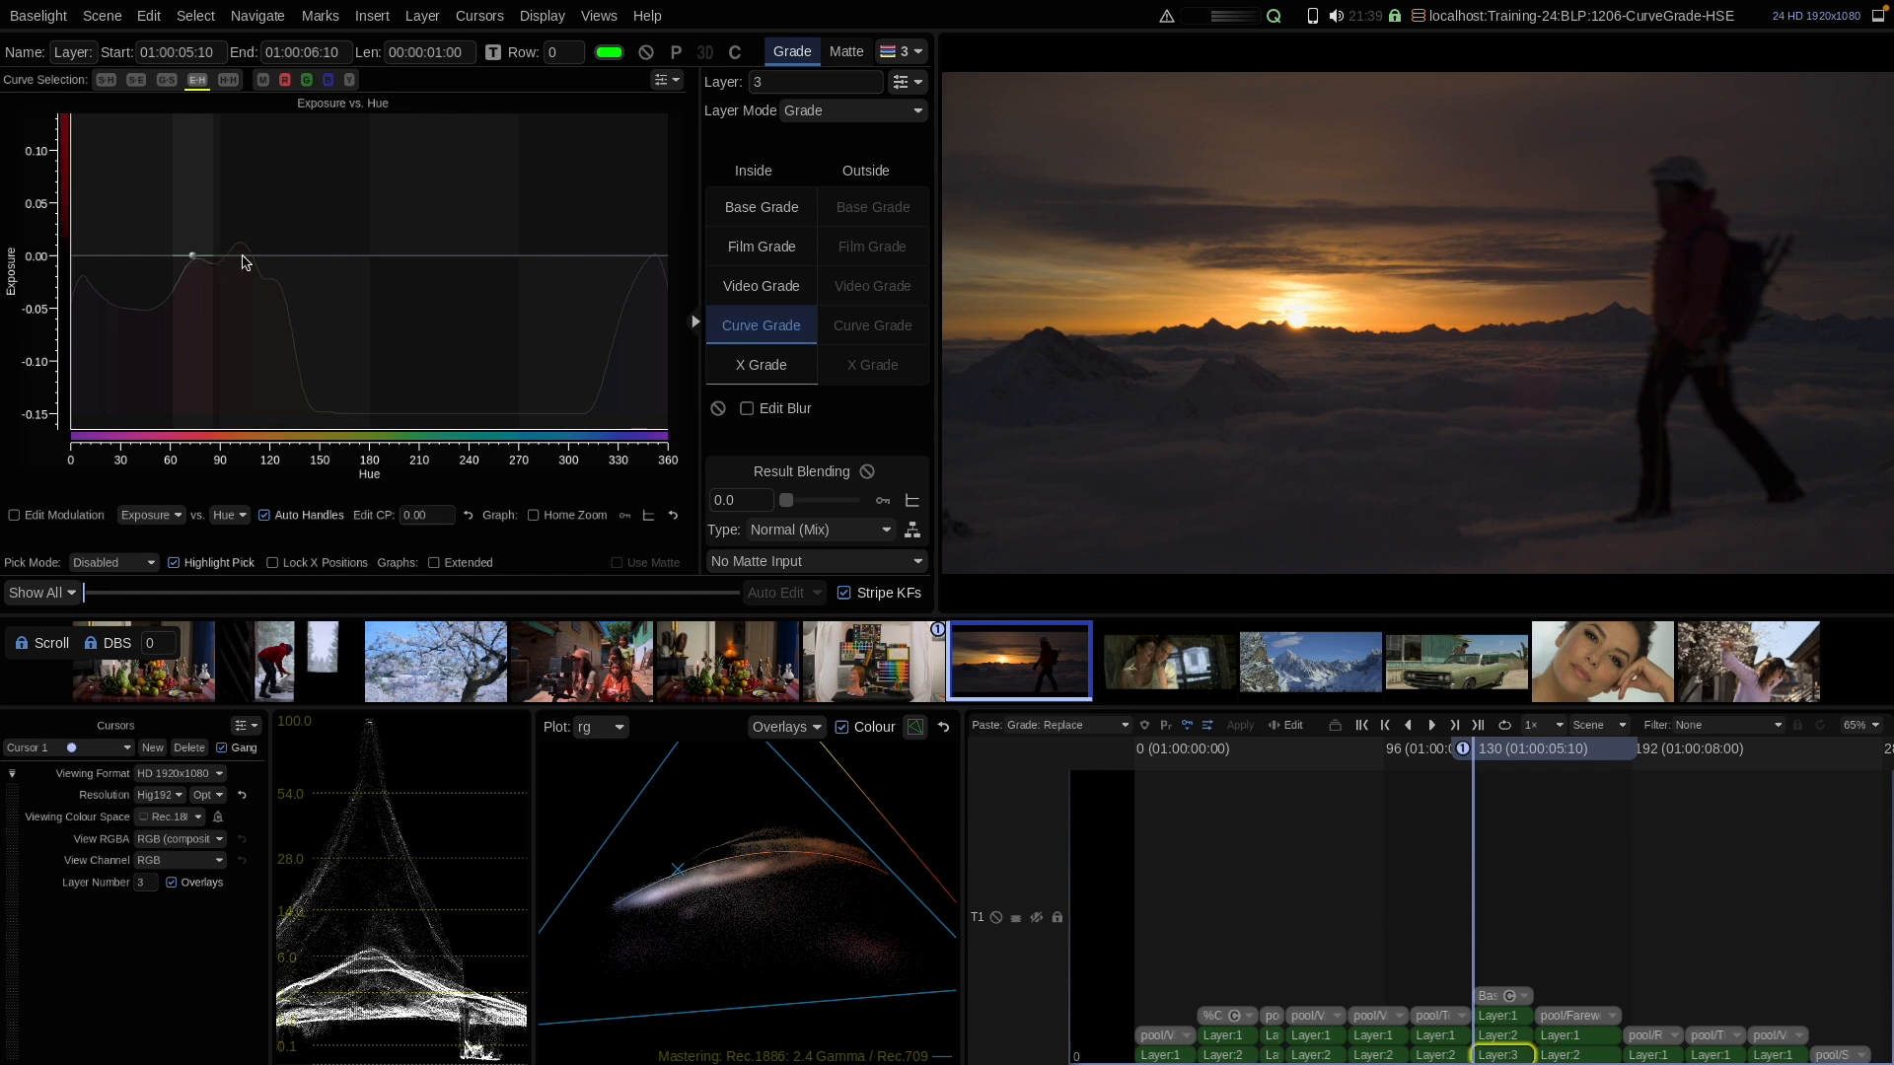
{"action": "left_click", "coordinate": [241, 255]}
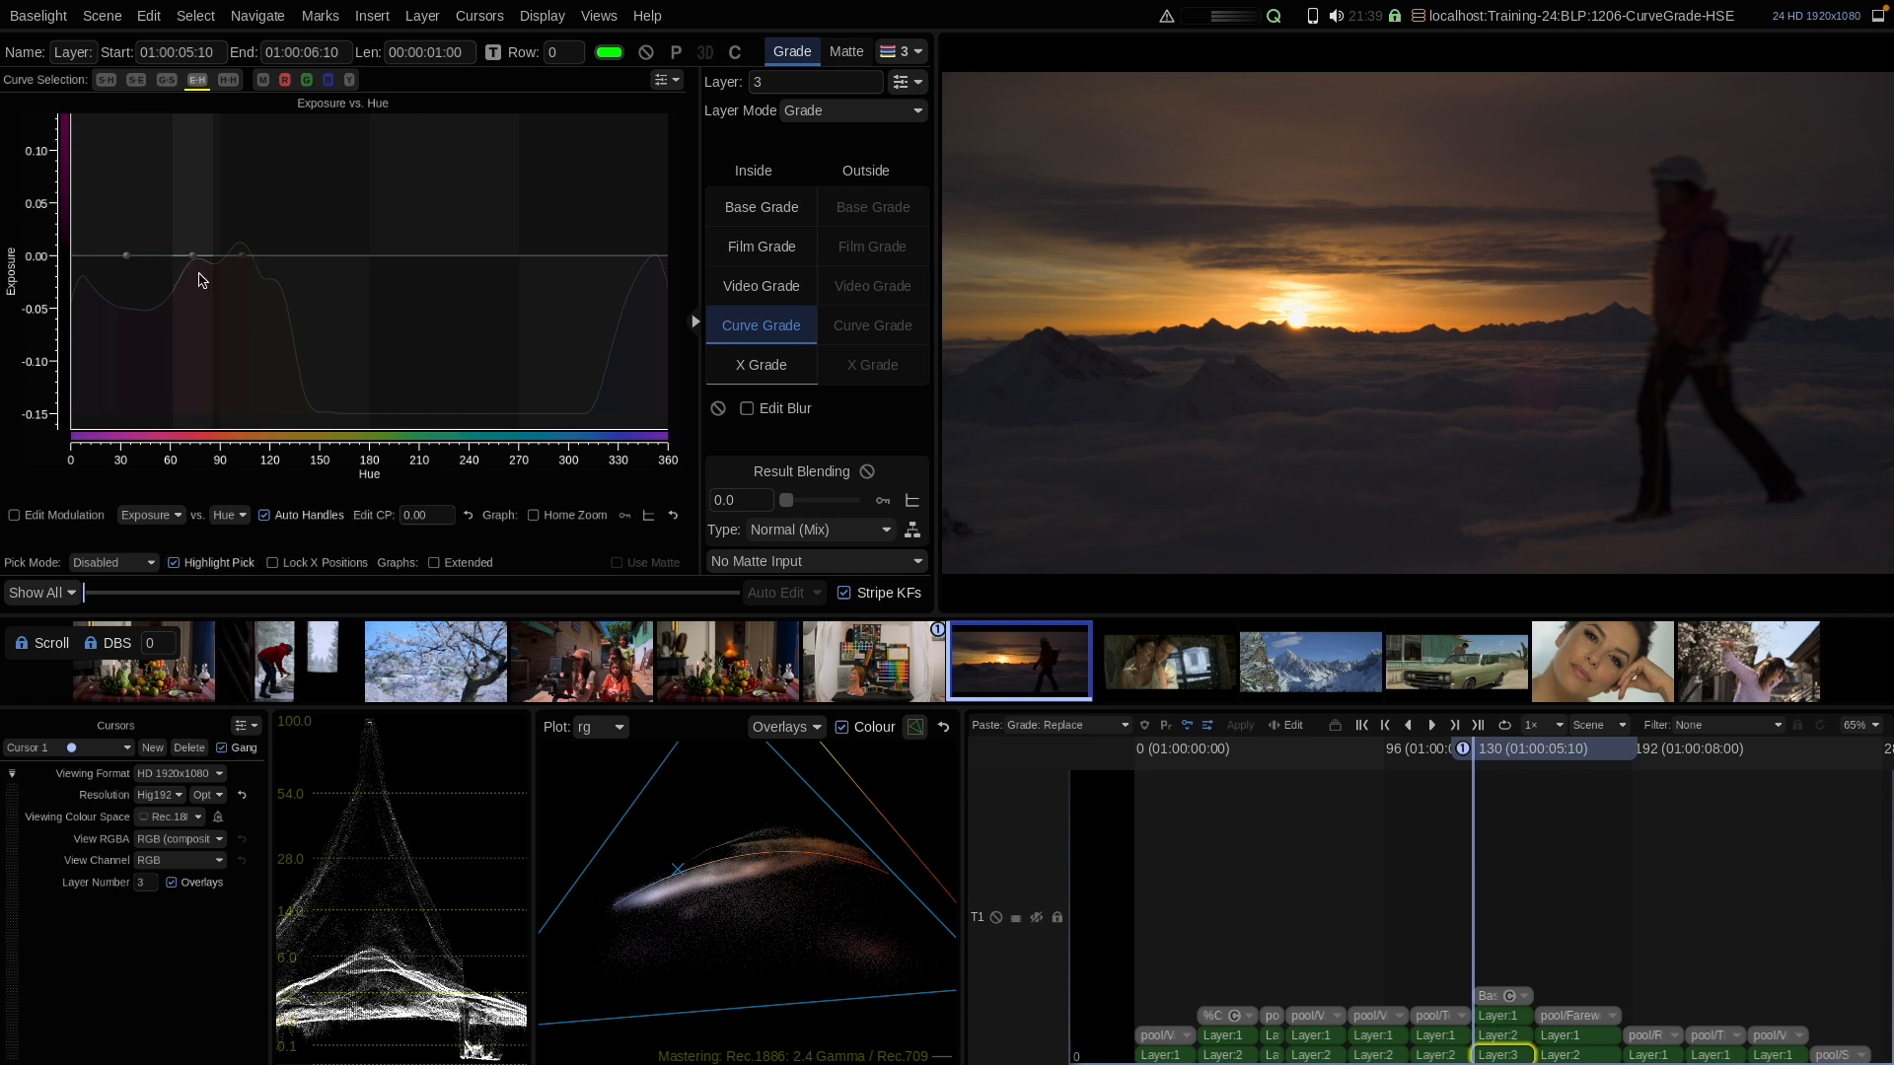
{"action": "left_click", "coordinate": [216, 565]}
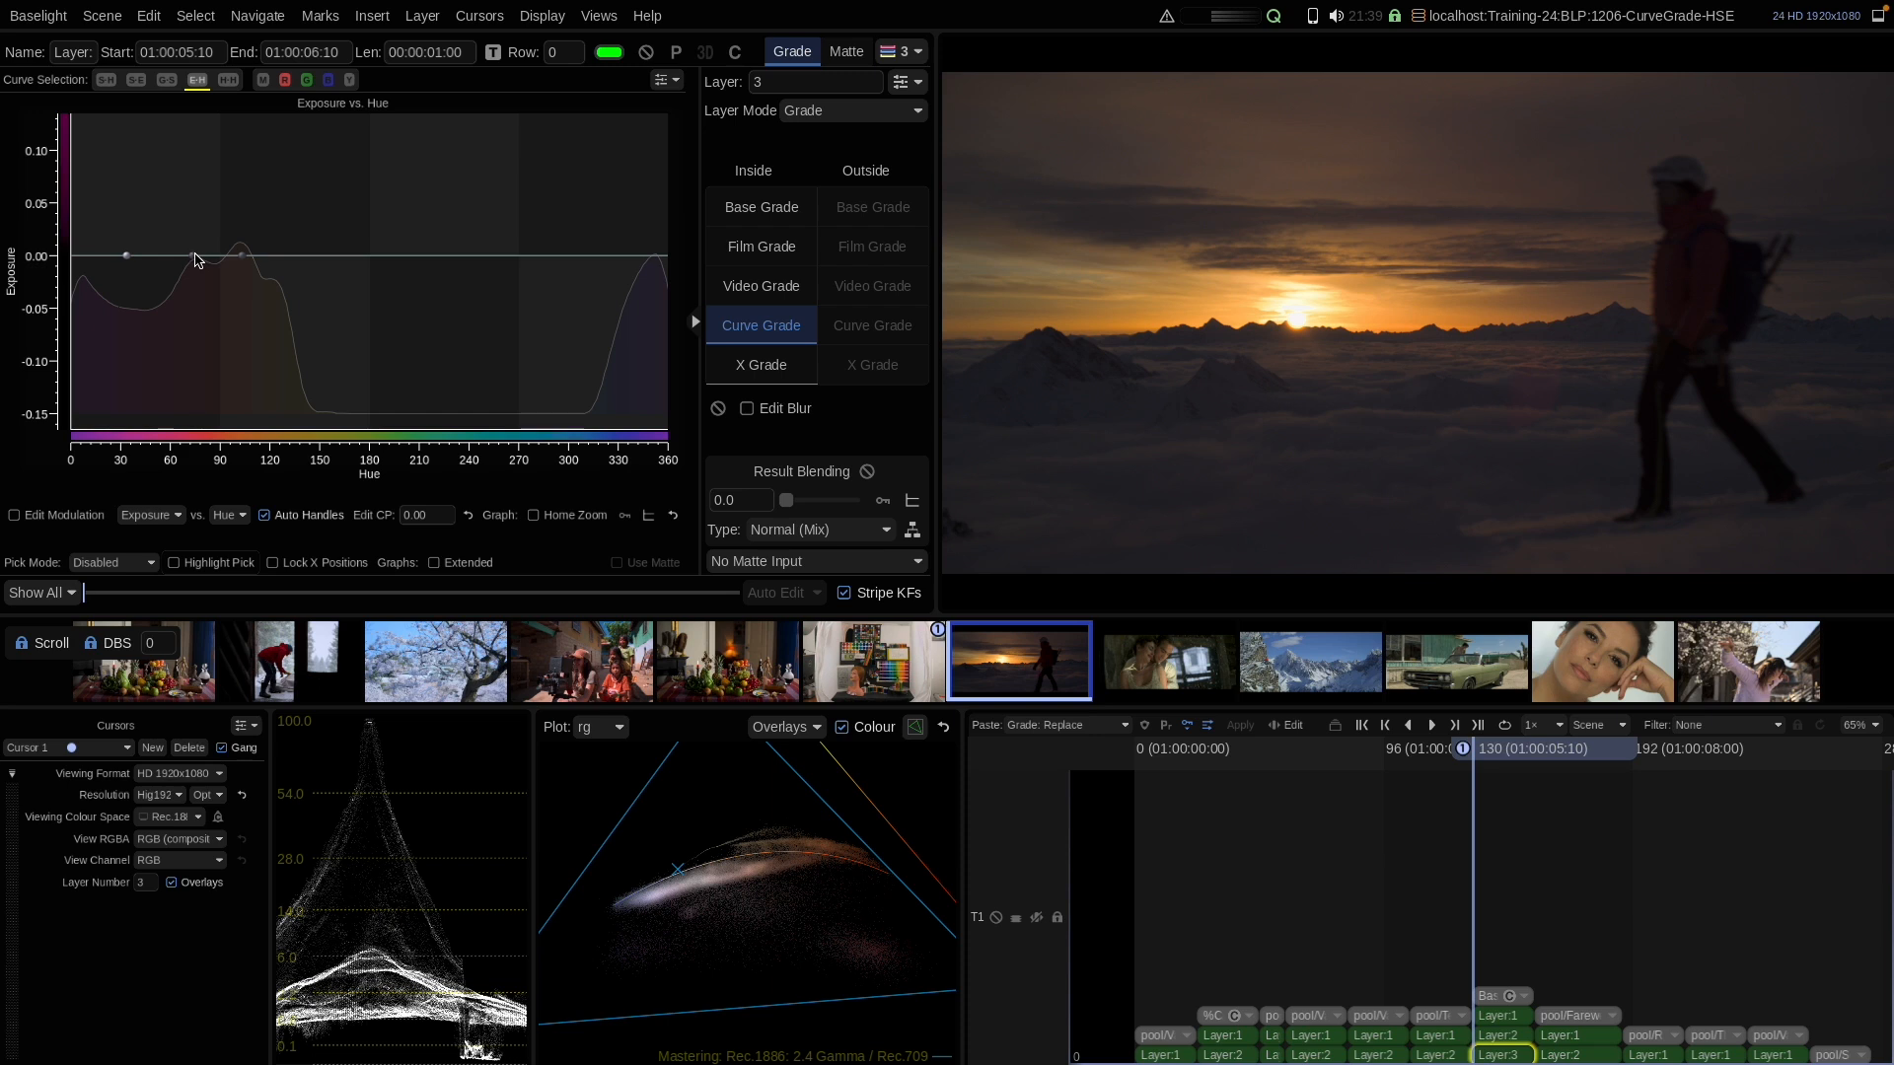
{"action": "left_click_drag", "start_coordinate": [194, 258], "coordinate": [188, 175]}
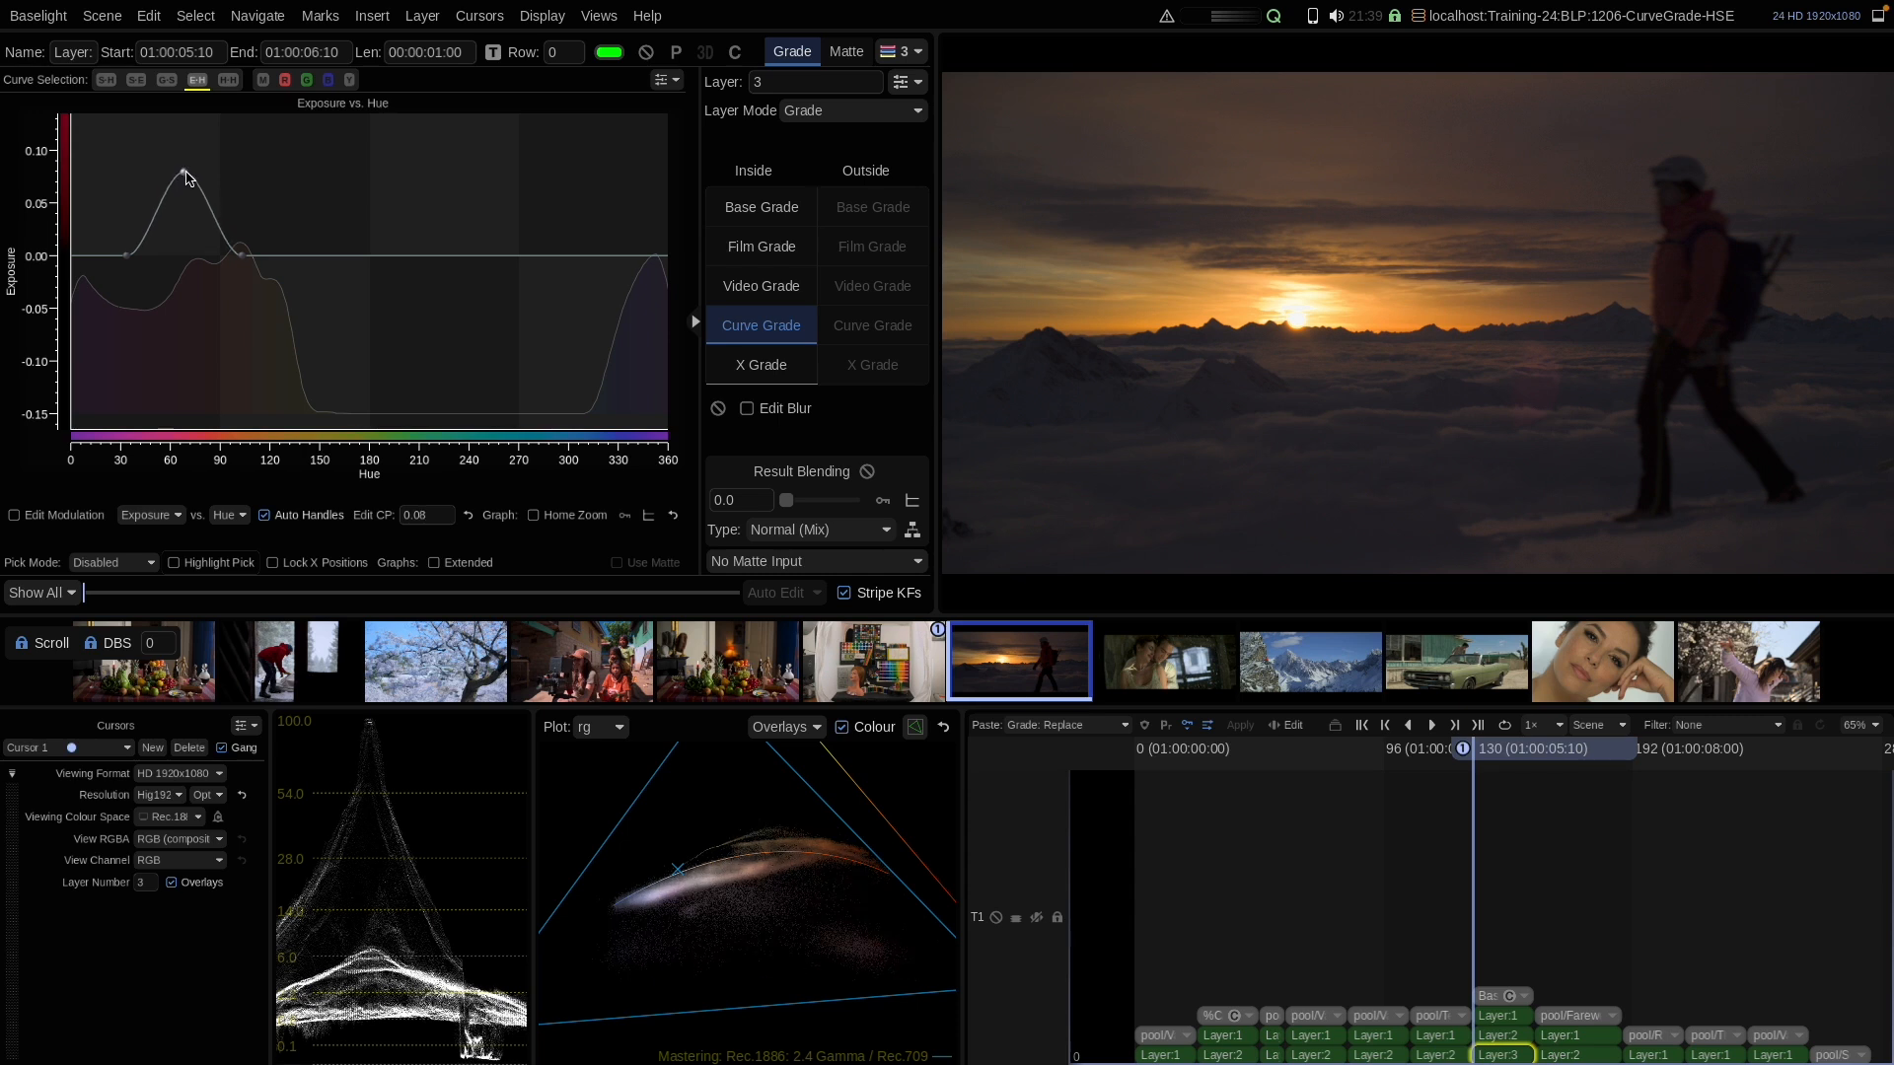
Compare the climber's jacket with layer 3 bypassed and enabled
{"action": "left_click", "coordinate": [648, 52]}
{"action": "left_click", "coordinate": [648, 52]}
{"action": "left_click", "coordinate": [648, 53]}
{"action": "left_click", "coordinate": [648, 53]}
{"action": "left_click", "coordinate": [648, 53]}
{"action": "left_click", "coordinate": [648, 52]}
{"action": "left_click", "coordinate": [647, 52]}
{"action": "left_click", "coordinate": [647, 52]}
Show the Exposure modulation graph for the Exposure vs. Hue curve and sample the exposure of the jacket and the clouds
{"action": "left_click", "coordinate": [49, 516]}
{"action": "left_click", "coordinate": [215, 515]}
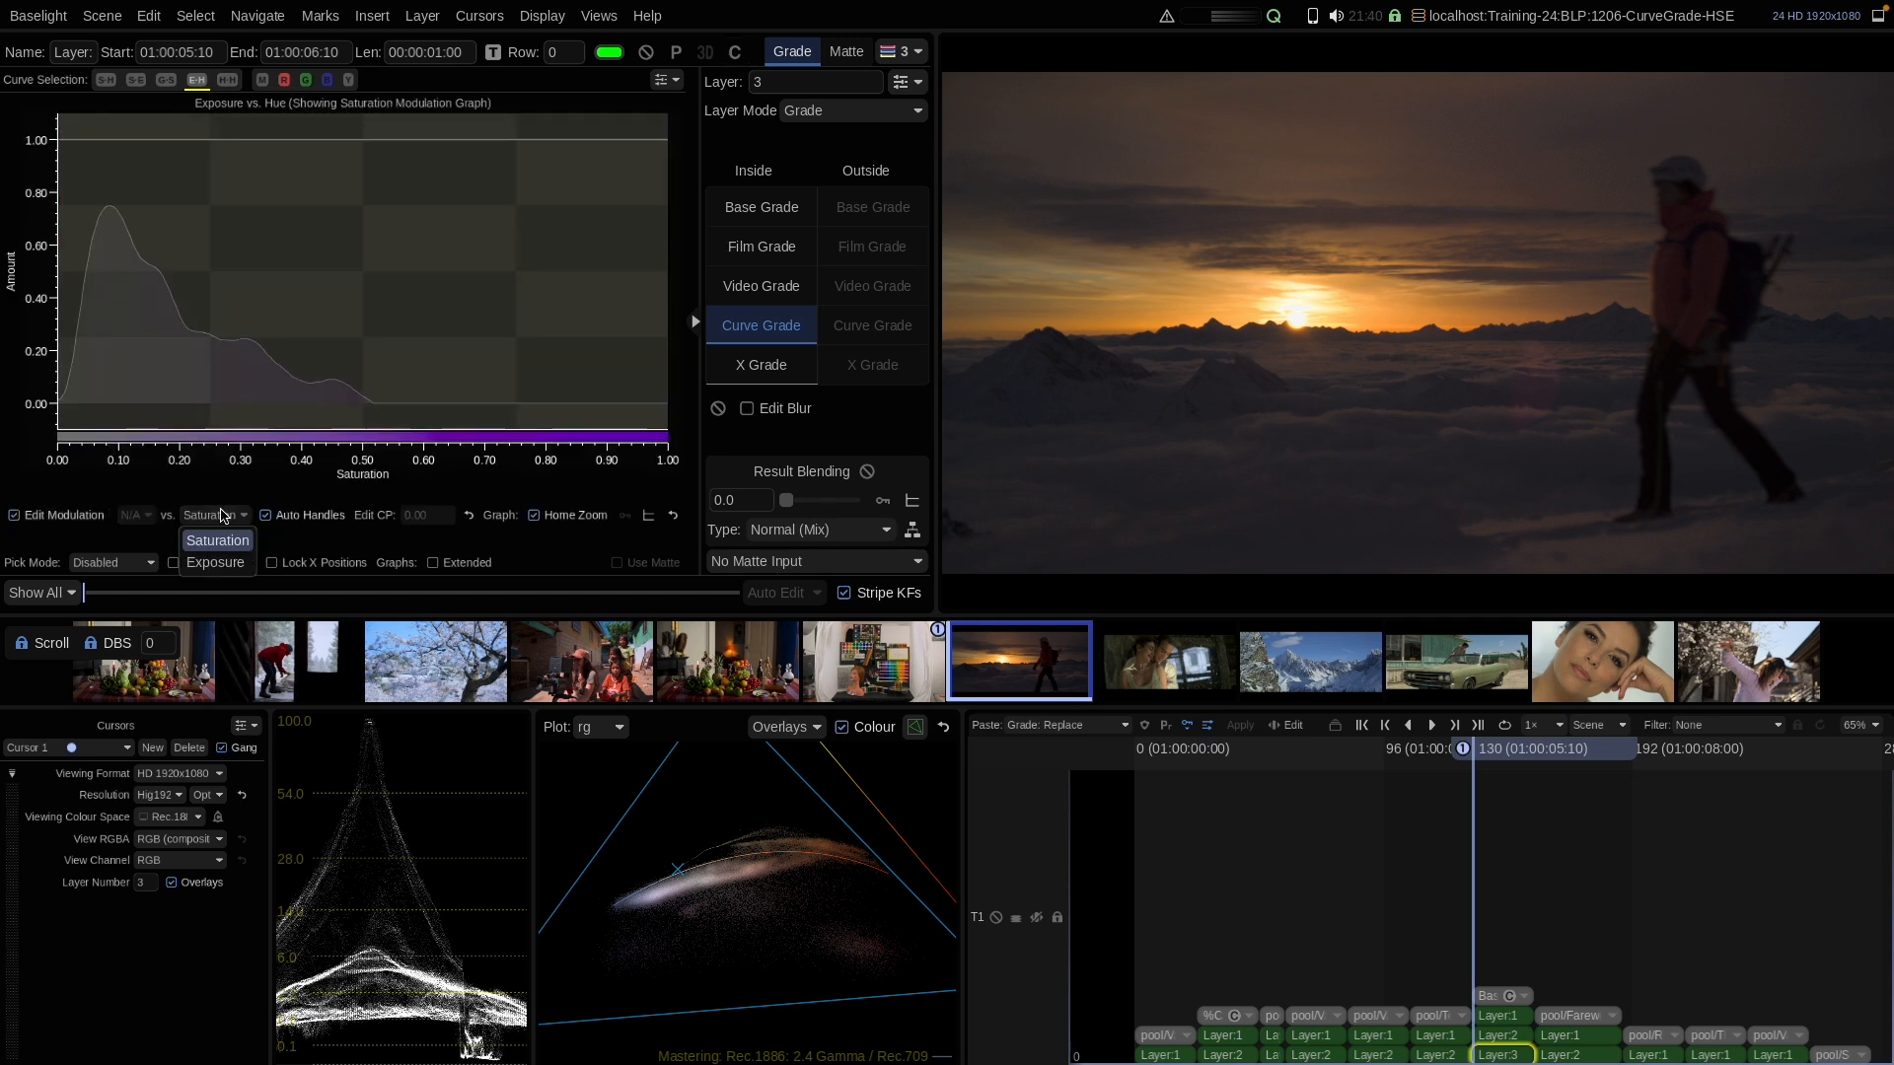
{"action": "left_click", "coordinate": [215, 570]}
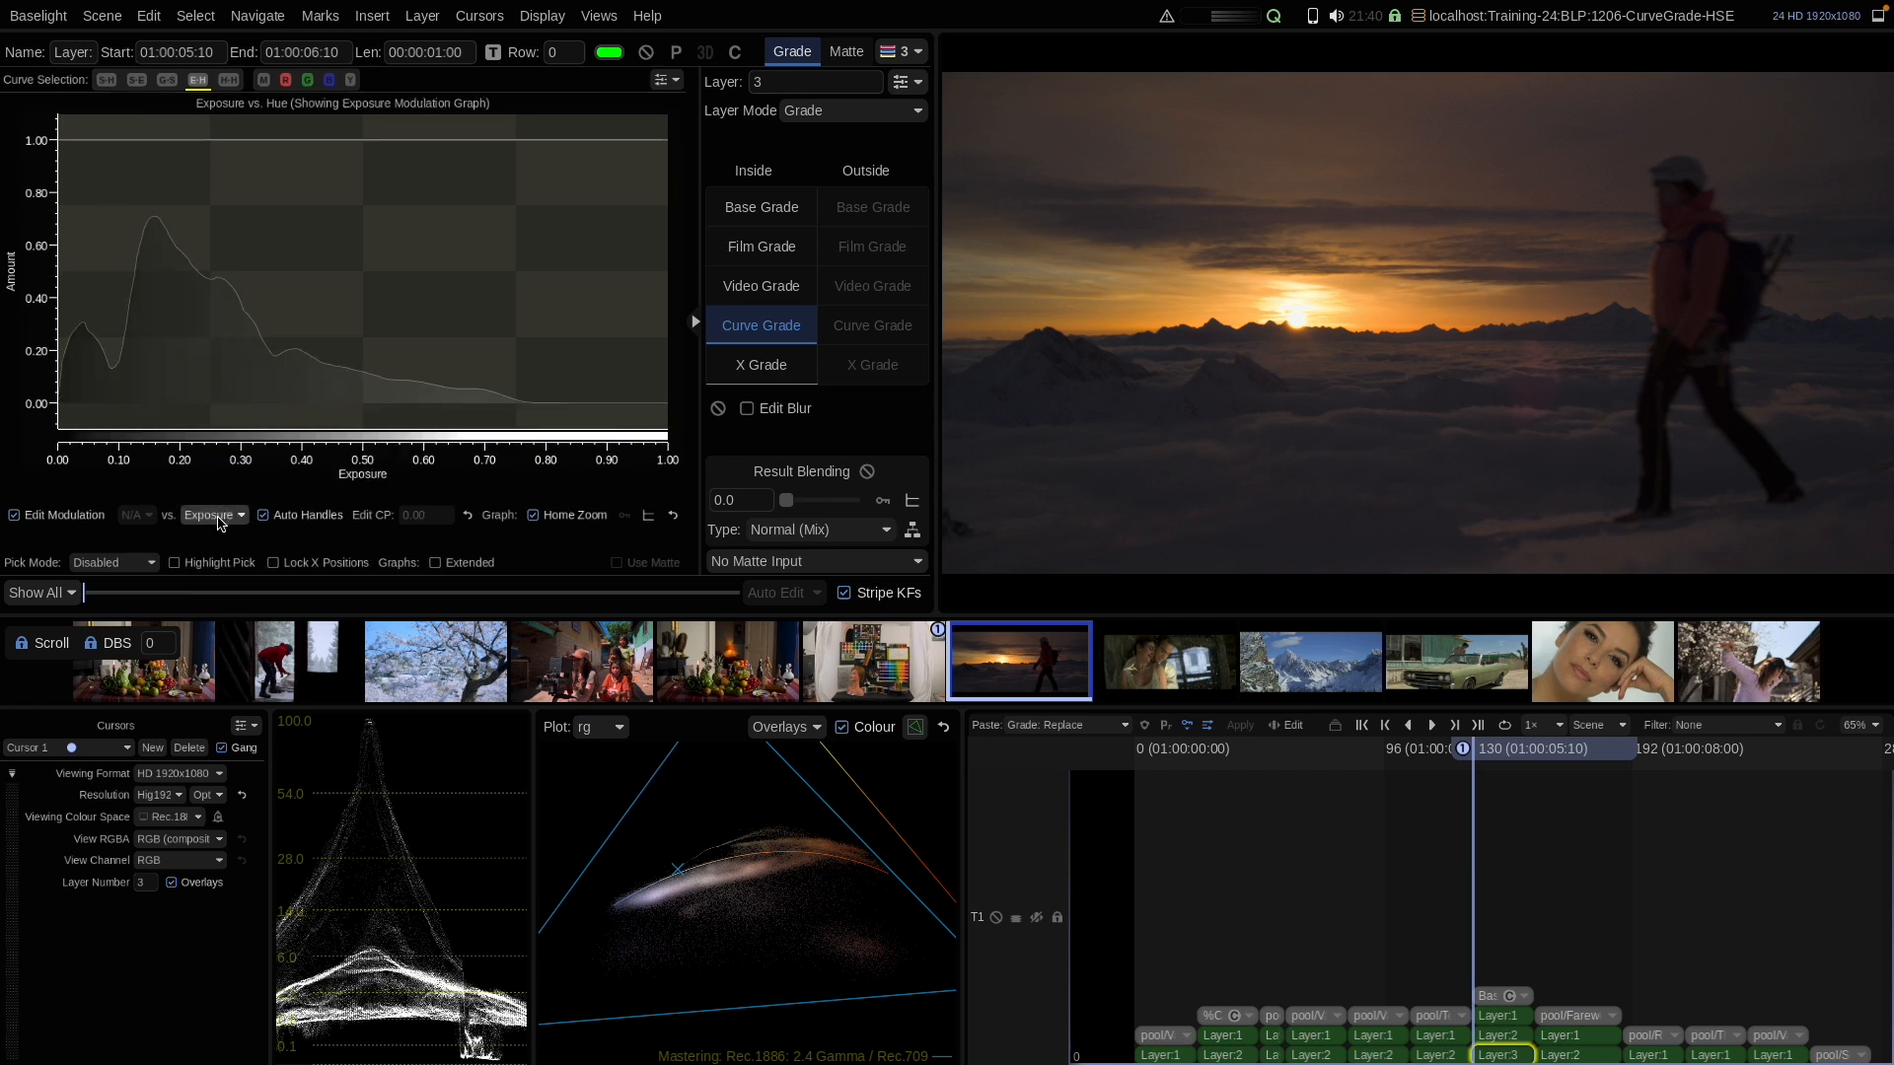
{"action": "left_click", "coordinate": [212, 563]}
{"action": "left_click_drag", "start_coordinate": [1667, 258], "coordinate": [1717, 286]}
{"action": "left_click_drag", "start_coordinate": [1469, 403], "coordinate": [1485, 427]}
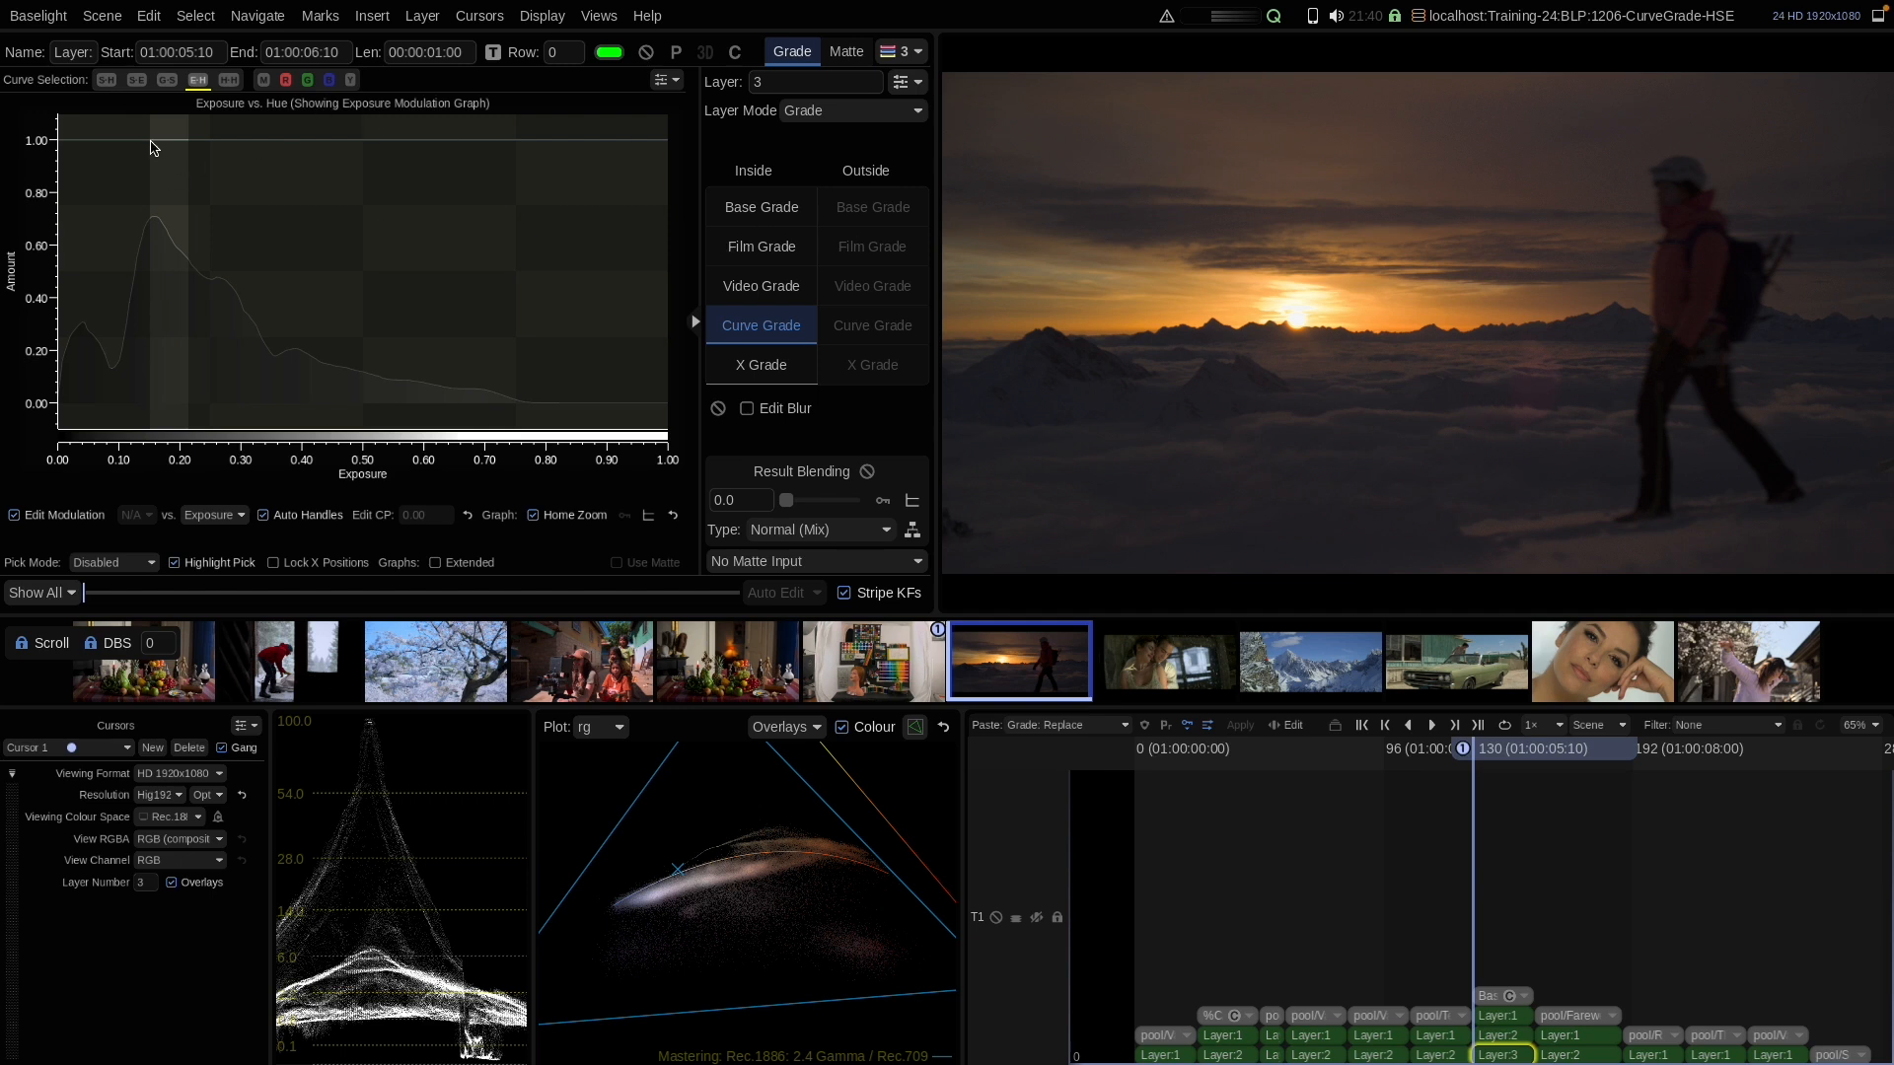
{"action": "left_click_drag", "start_coordinate": [1668, 249], "coordinate": [1681, 302]}
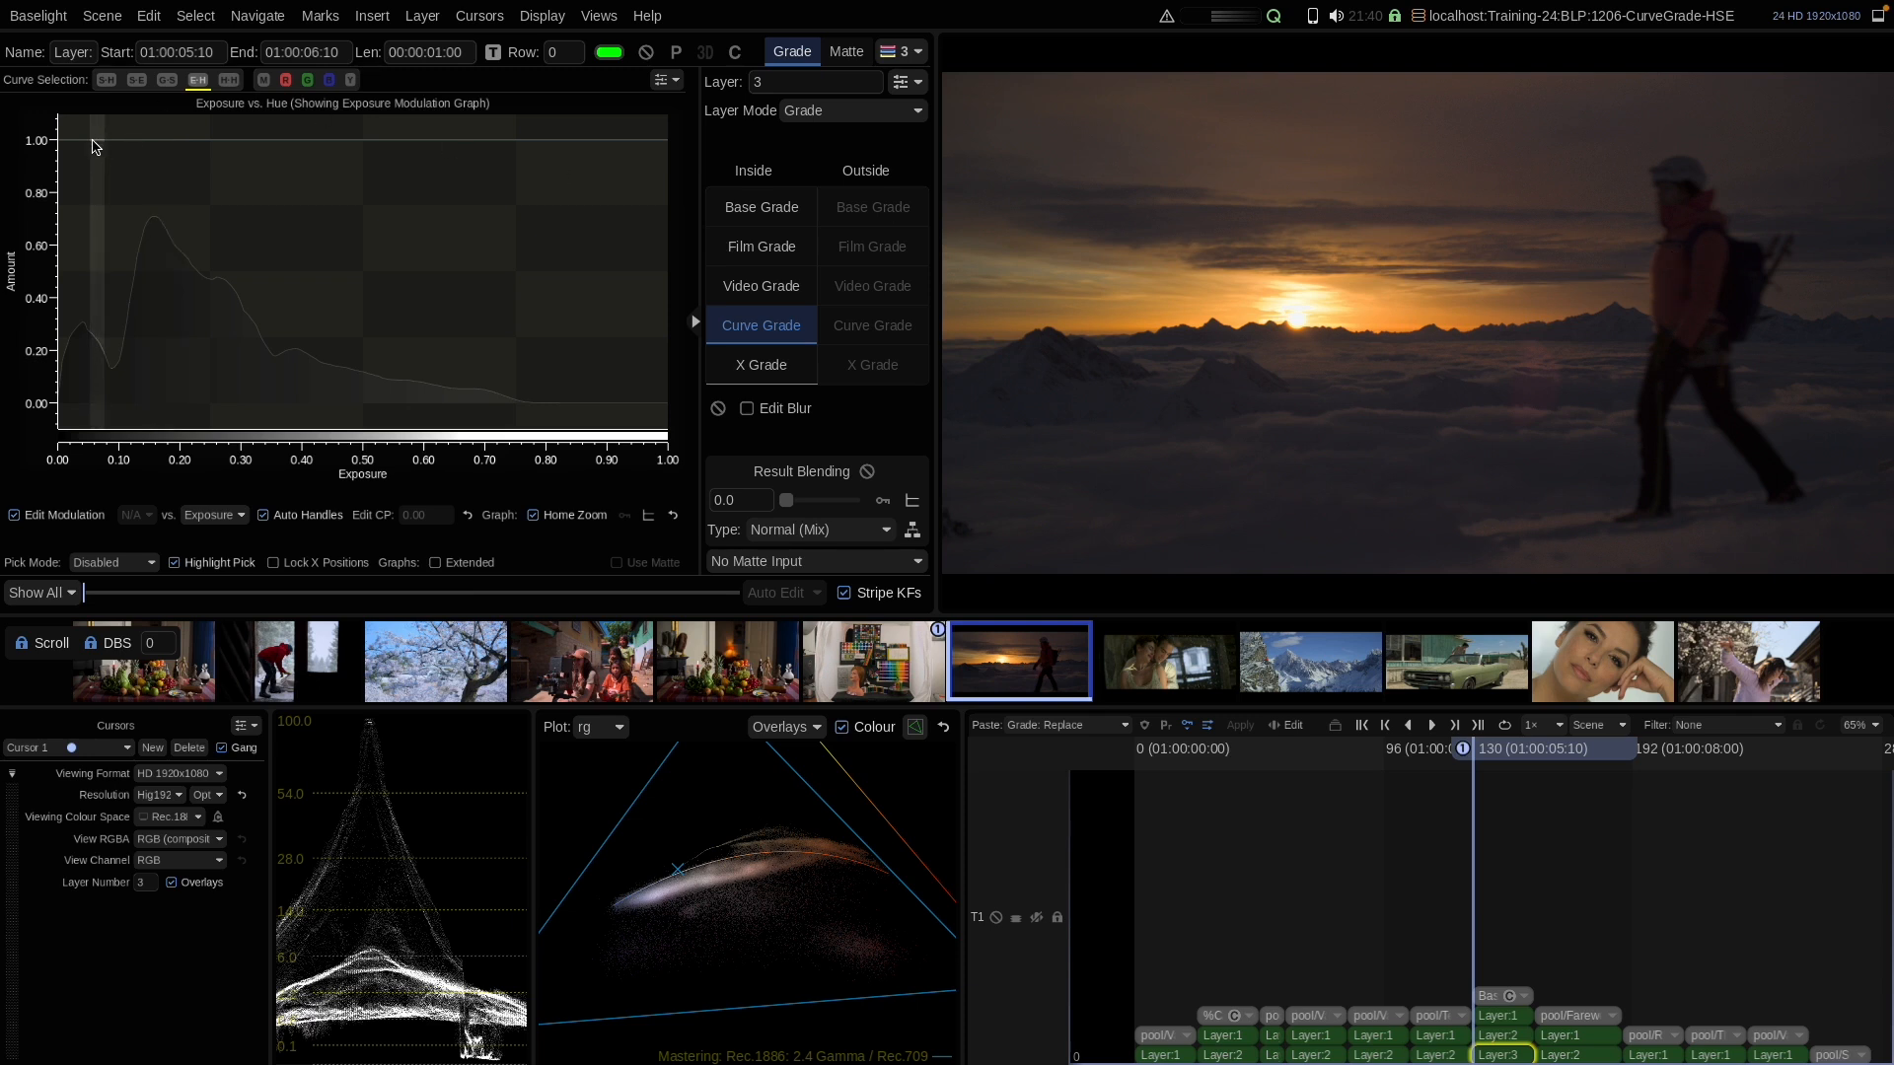
Shape the exposure modulation to fall from 1.00 at about 0.05 to 0.00 at about 0.16, and compare with the strip bypassed
{"action": "left_click", "coordinate": [92, 145]}
{"action": "left_click_drag", "start_coordinate": [154, 148], "coordinate": [157, 404]}
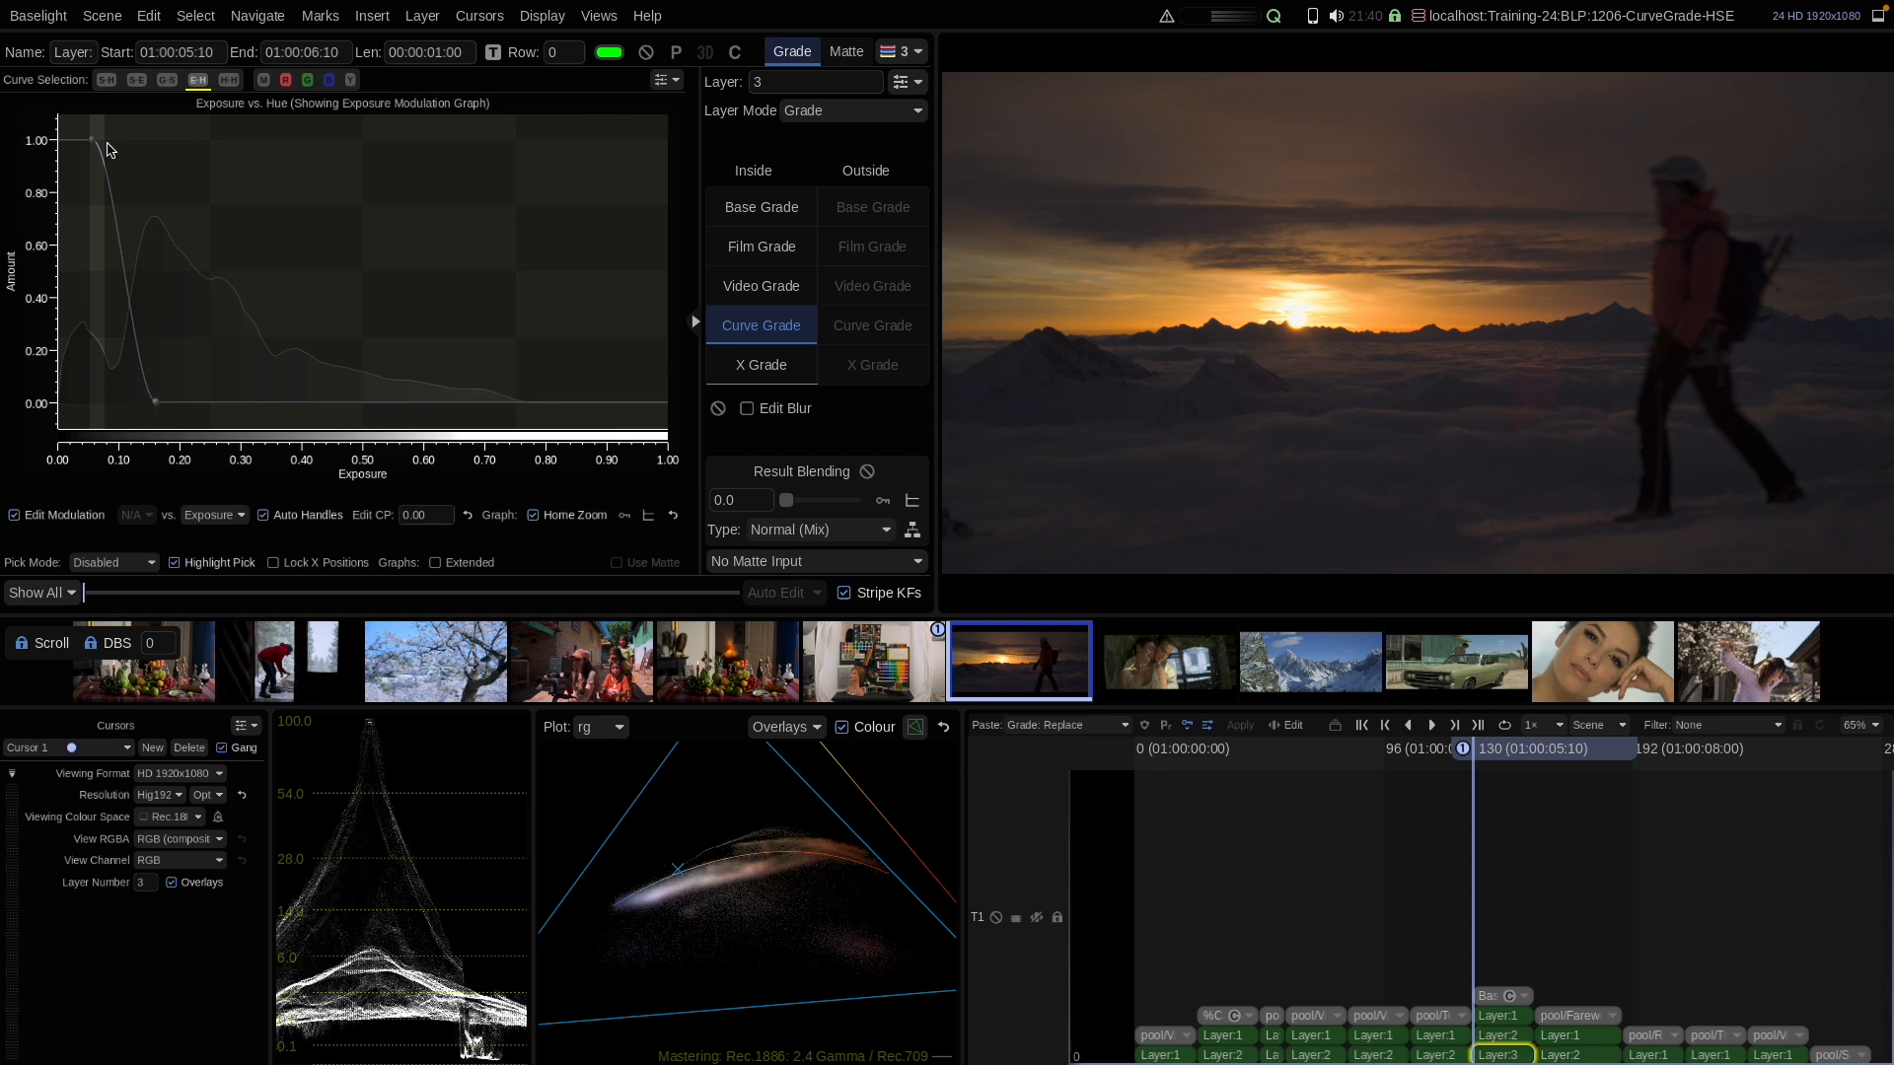
{"action": "left_click", "coordinate": [646, 50]}
{"action": "left_click", "coordinate": [646, 51]}
{"action": "left_click", "coordinate": [646, 51]}
{"action": "left_click", "coordinate": [647, 50]}
Lower the Exposure vs. Hue curve's peak to 0.07 and check the jacket close up with layer 3 bypassed and enabled
{"action": "left_click", "coordinate": [37, 511]}
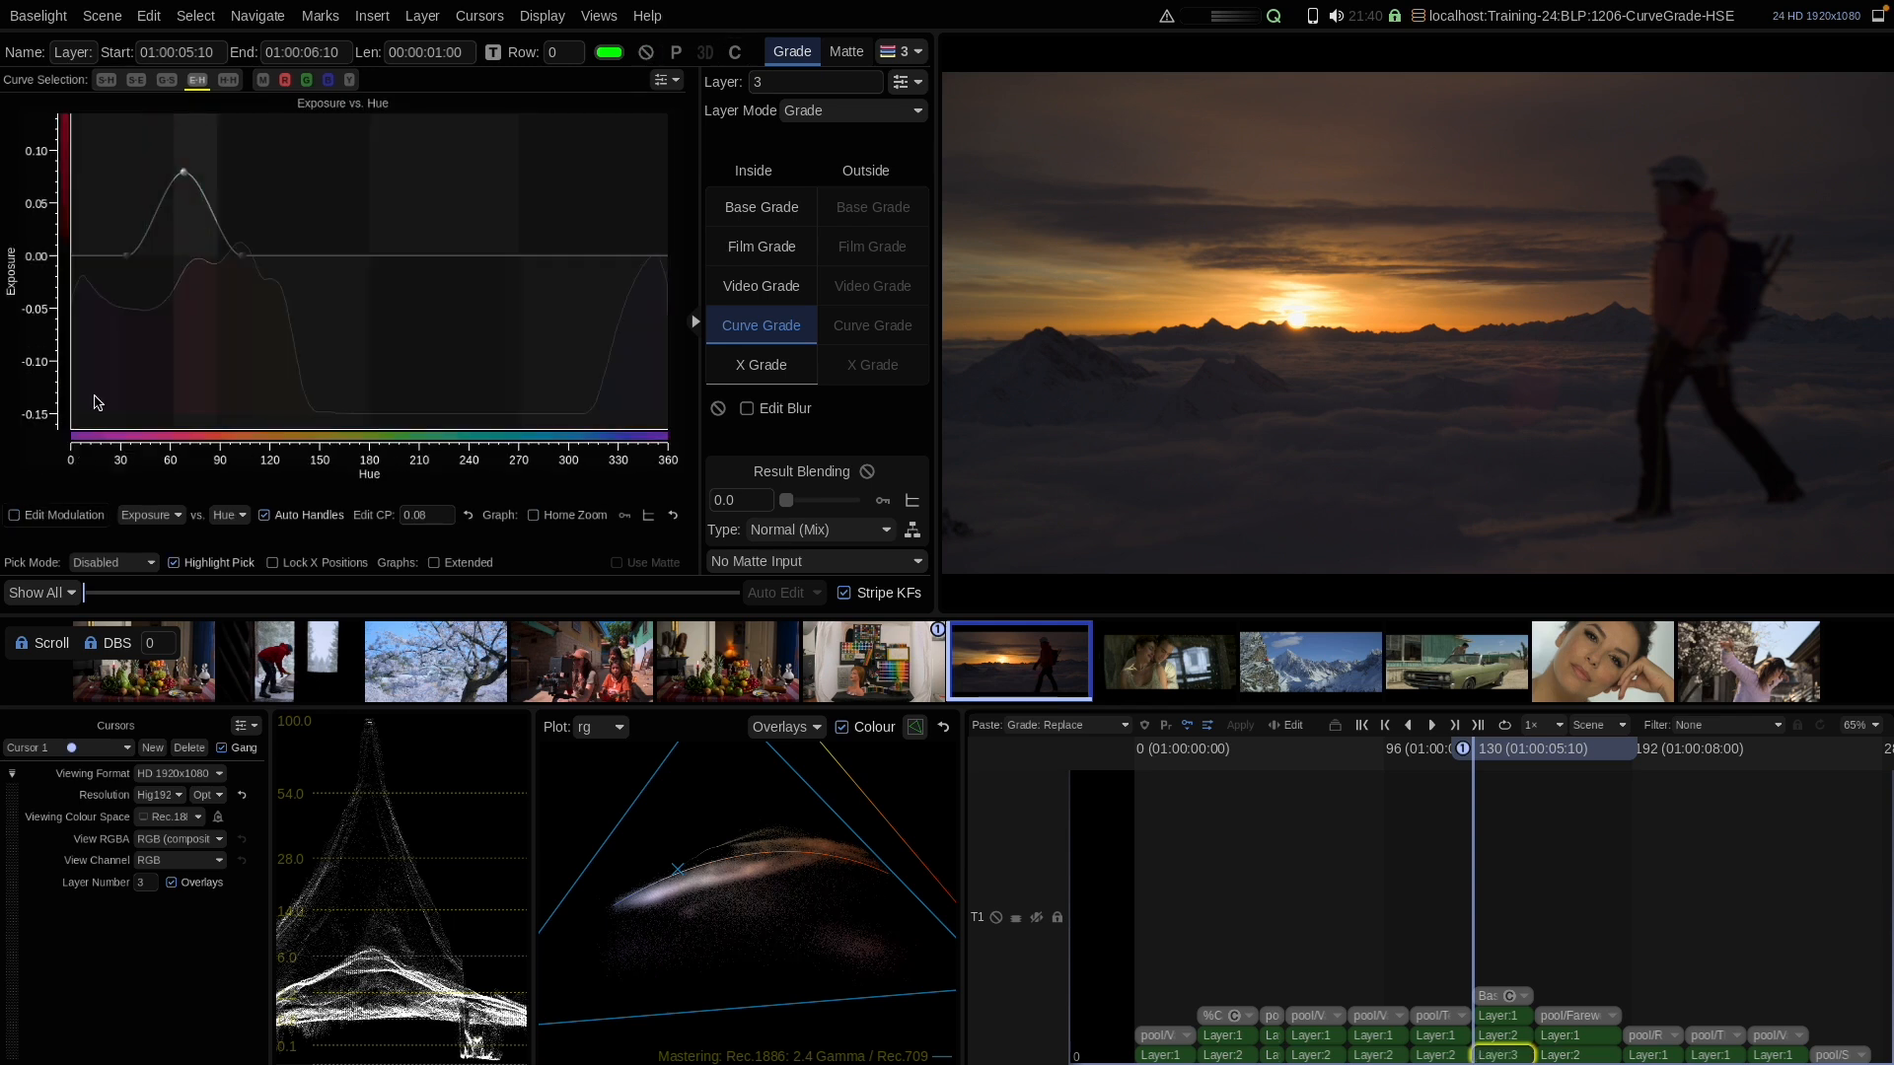
{"action": "left_click_drag", "start_coordinate": [184, 172], "coordinate": [184, 193]}
{"action": "scroll", "coordinate": [1542, 390], "scroll_direction": "up", "scroll_amount": 3}
{"action": "left_click_drag", "start_coordinate": [1710, 300], "coordinate": [1382, 415]}
{"action": "left_click_drag", "start_coordinate": [1500, 346], "coordinate": [1336, 399]}
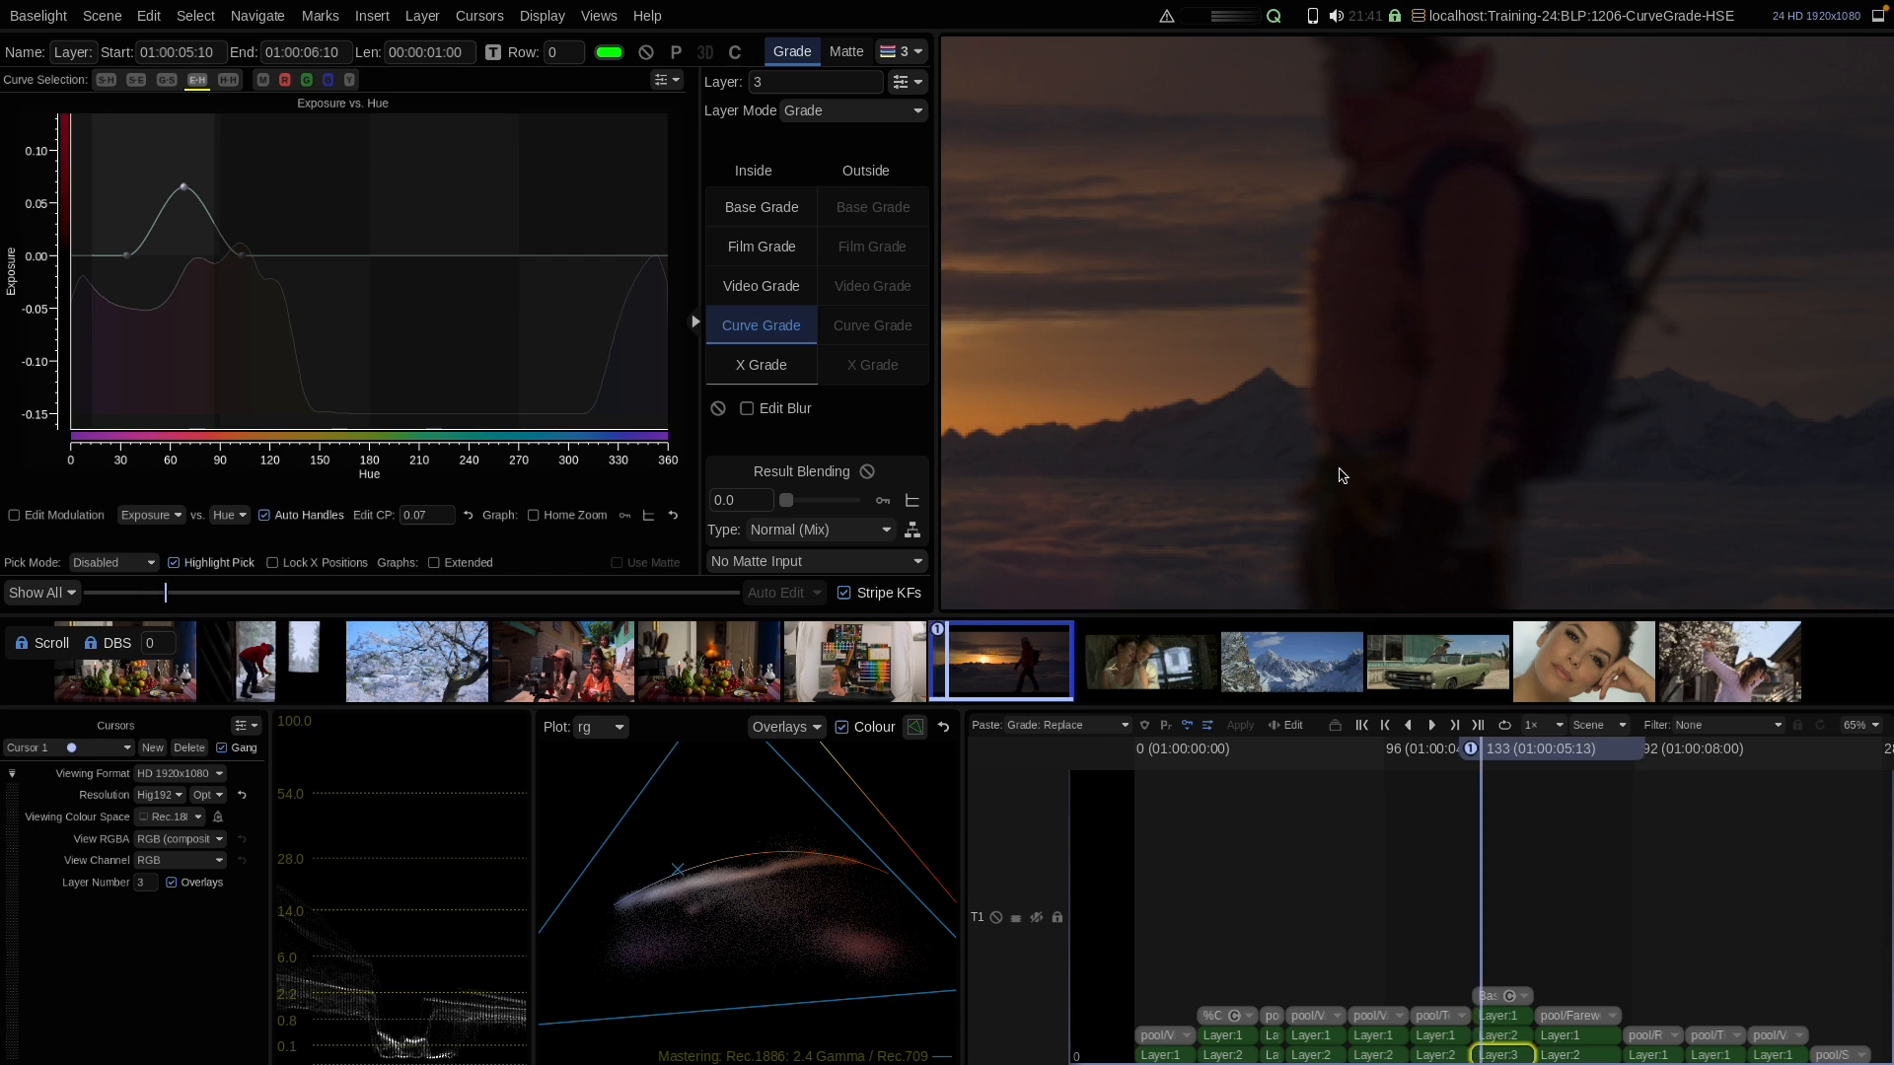
{"action": "key", "text": "Left"}
{"action": "left_click", "coordinate": [643, 49]}
{"action": "left_click", "coordinate": [643, 50]}
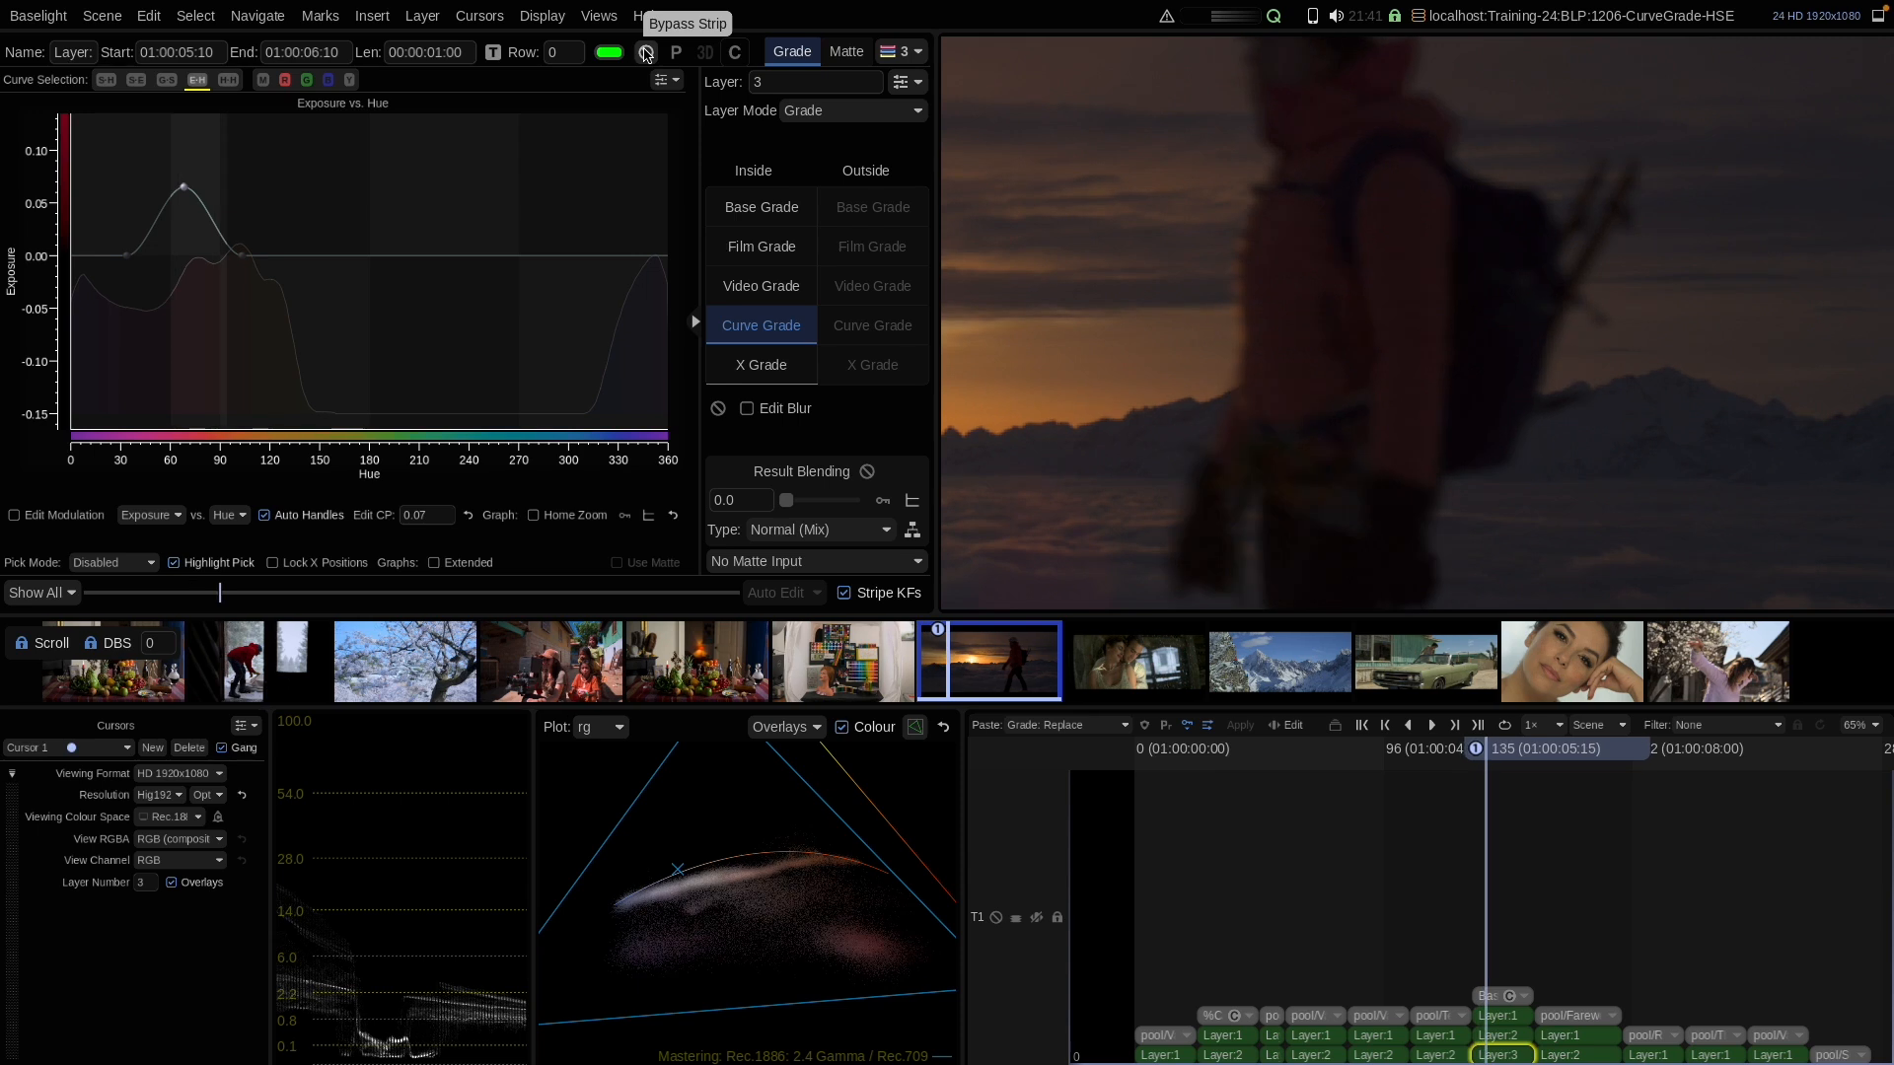
{"action": "key", "text": "Home"}
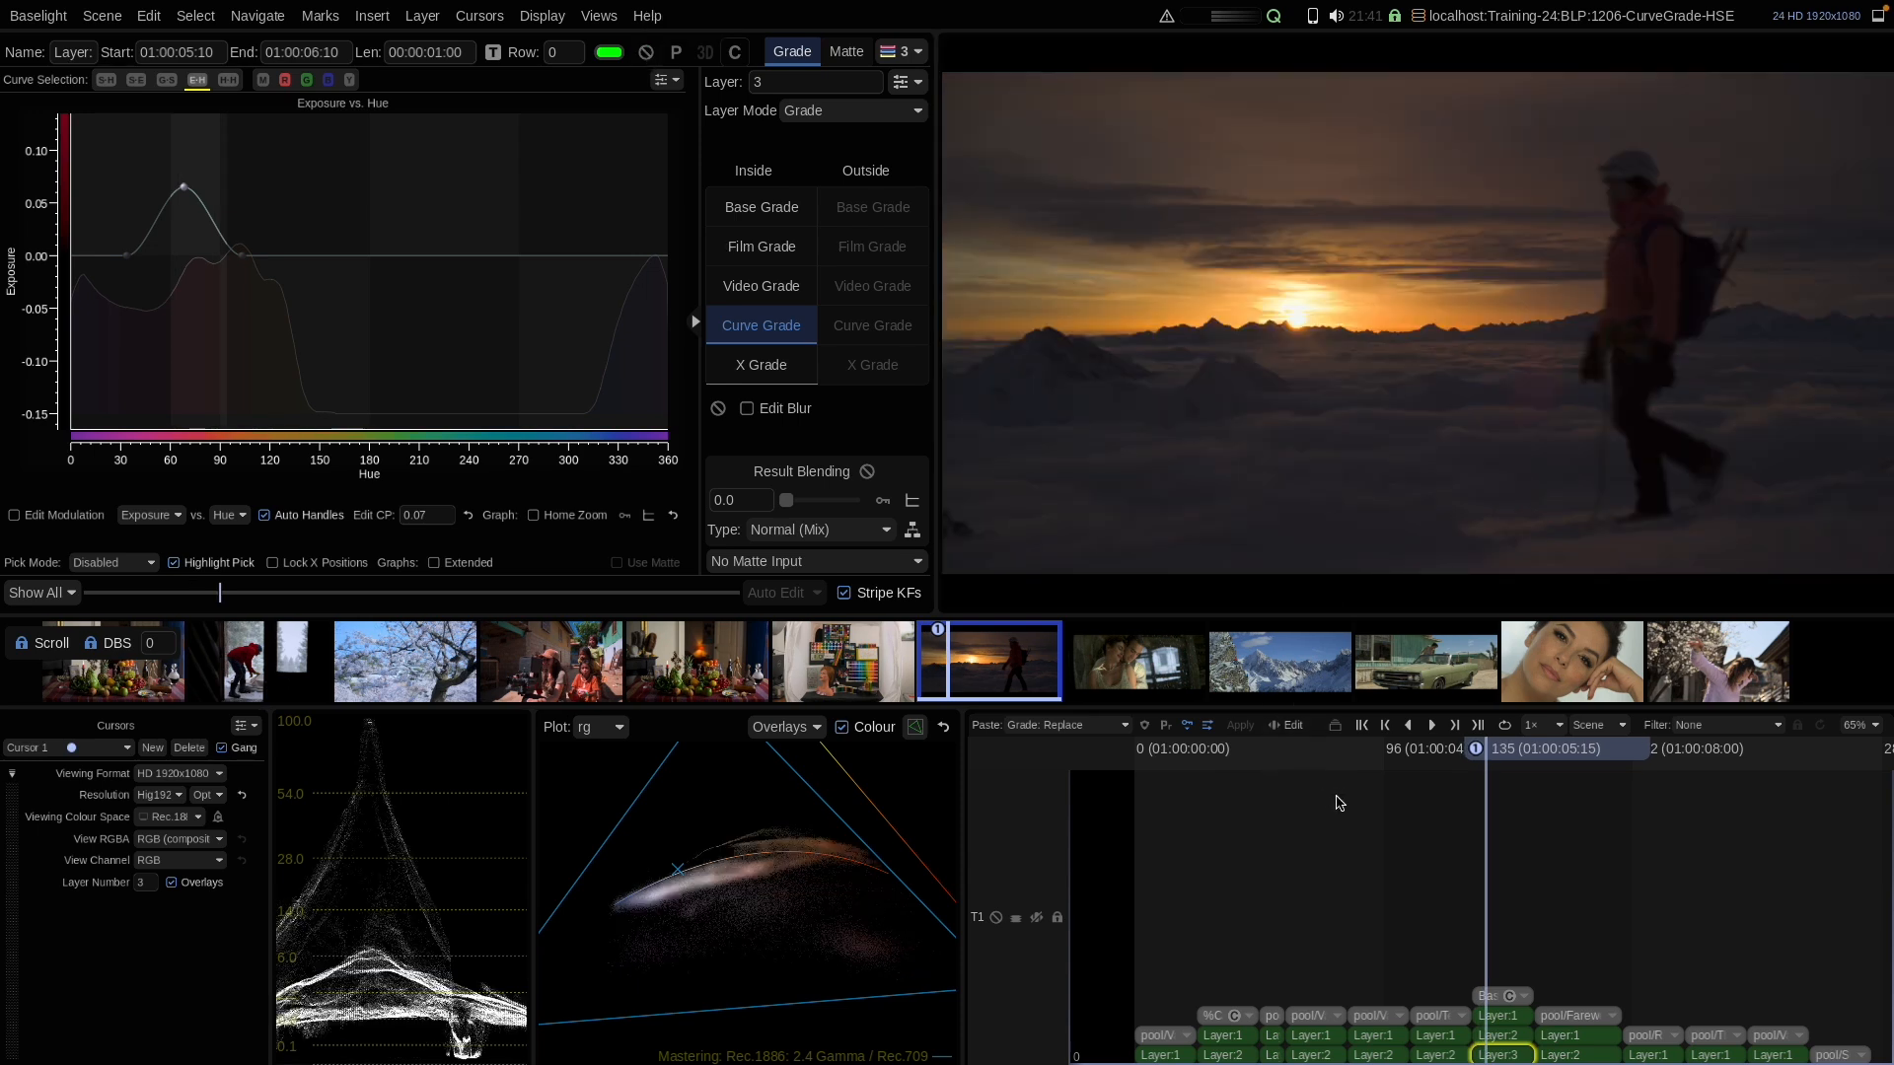
Go to the shot of the embracing couple, switch layer 2 to Curve Grade and show its Hue vs. Hue curve
{"action": "key", "text": "Down"}
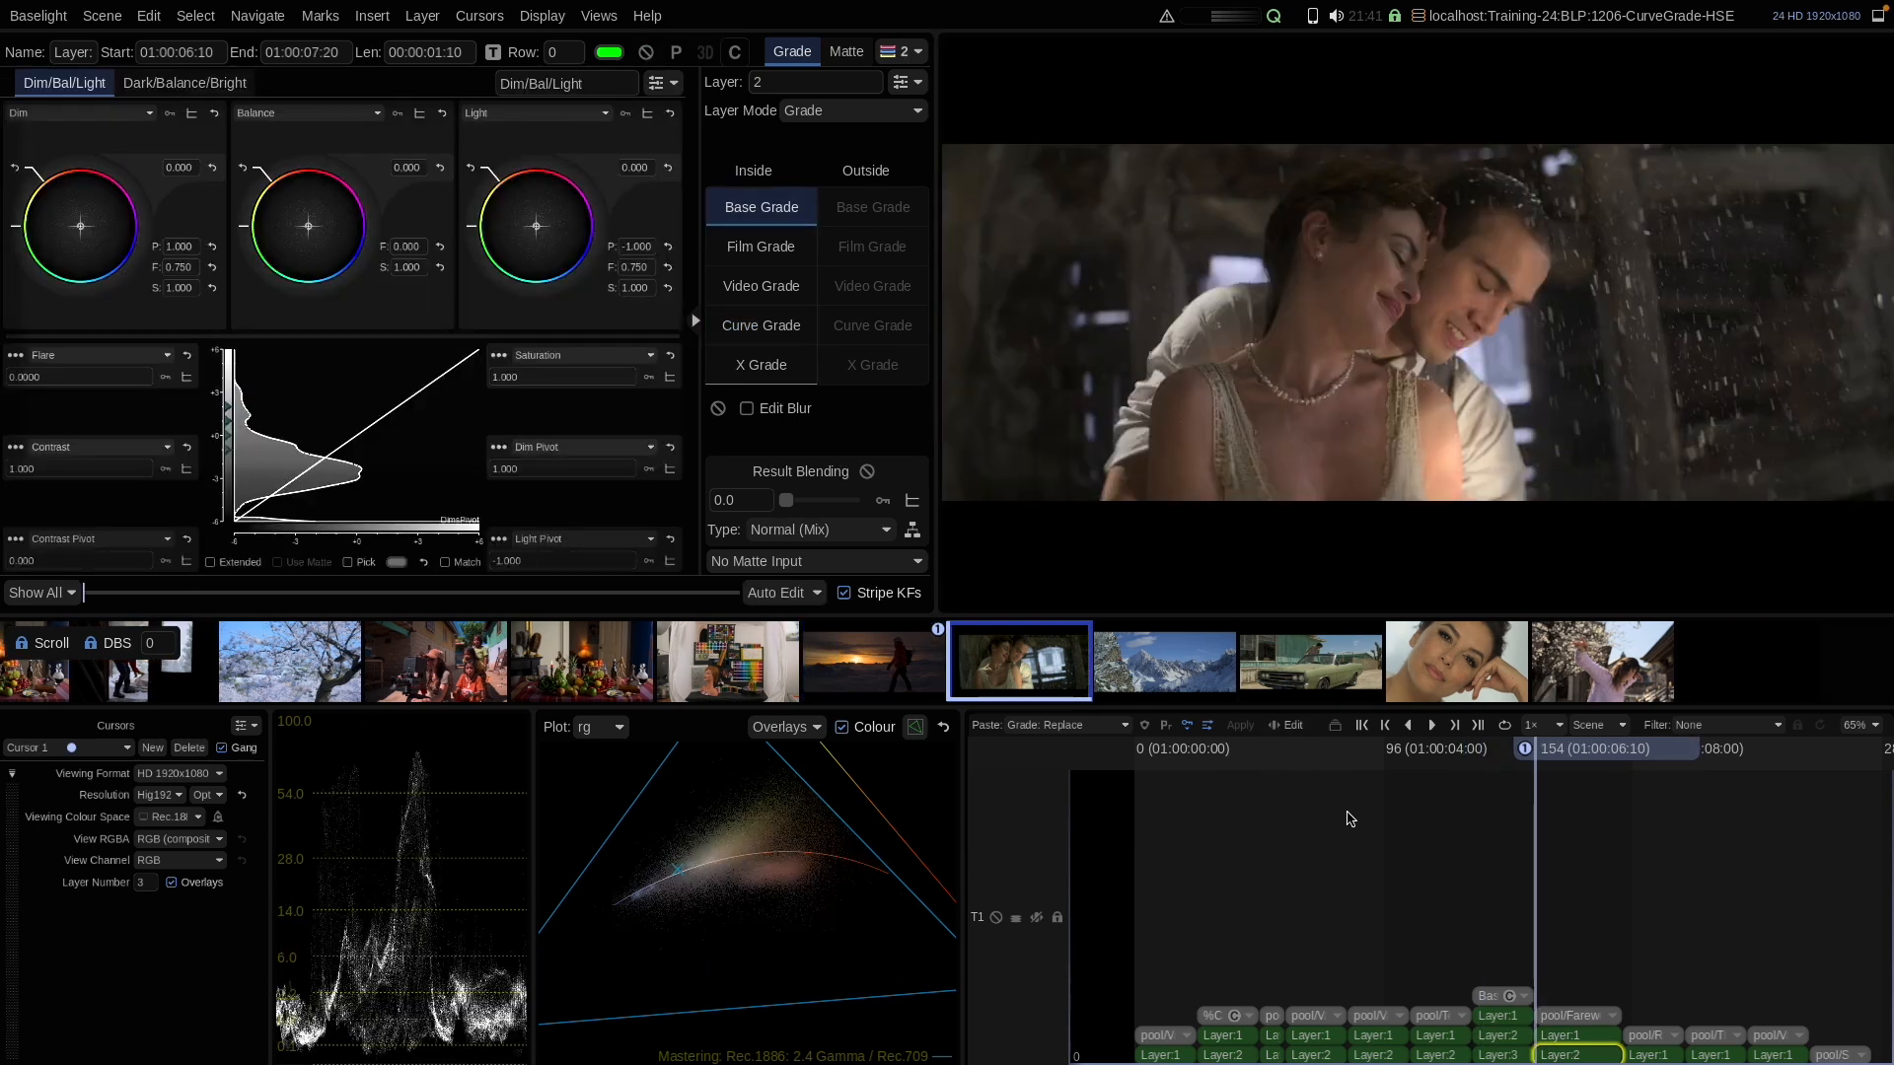
{"action": "left_click", "coordinate": [761, 327]}
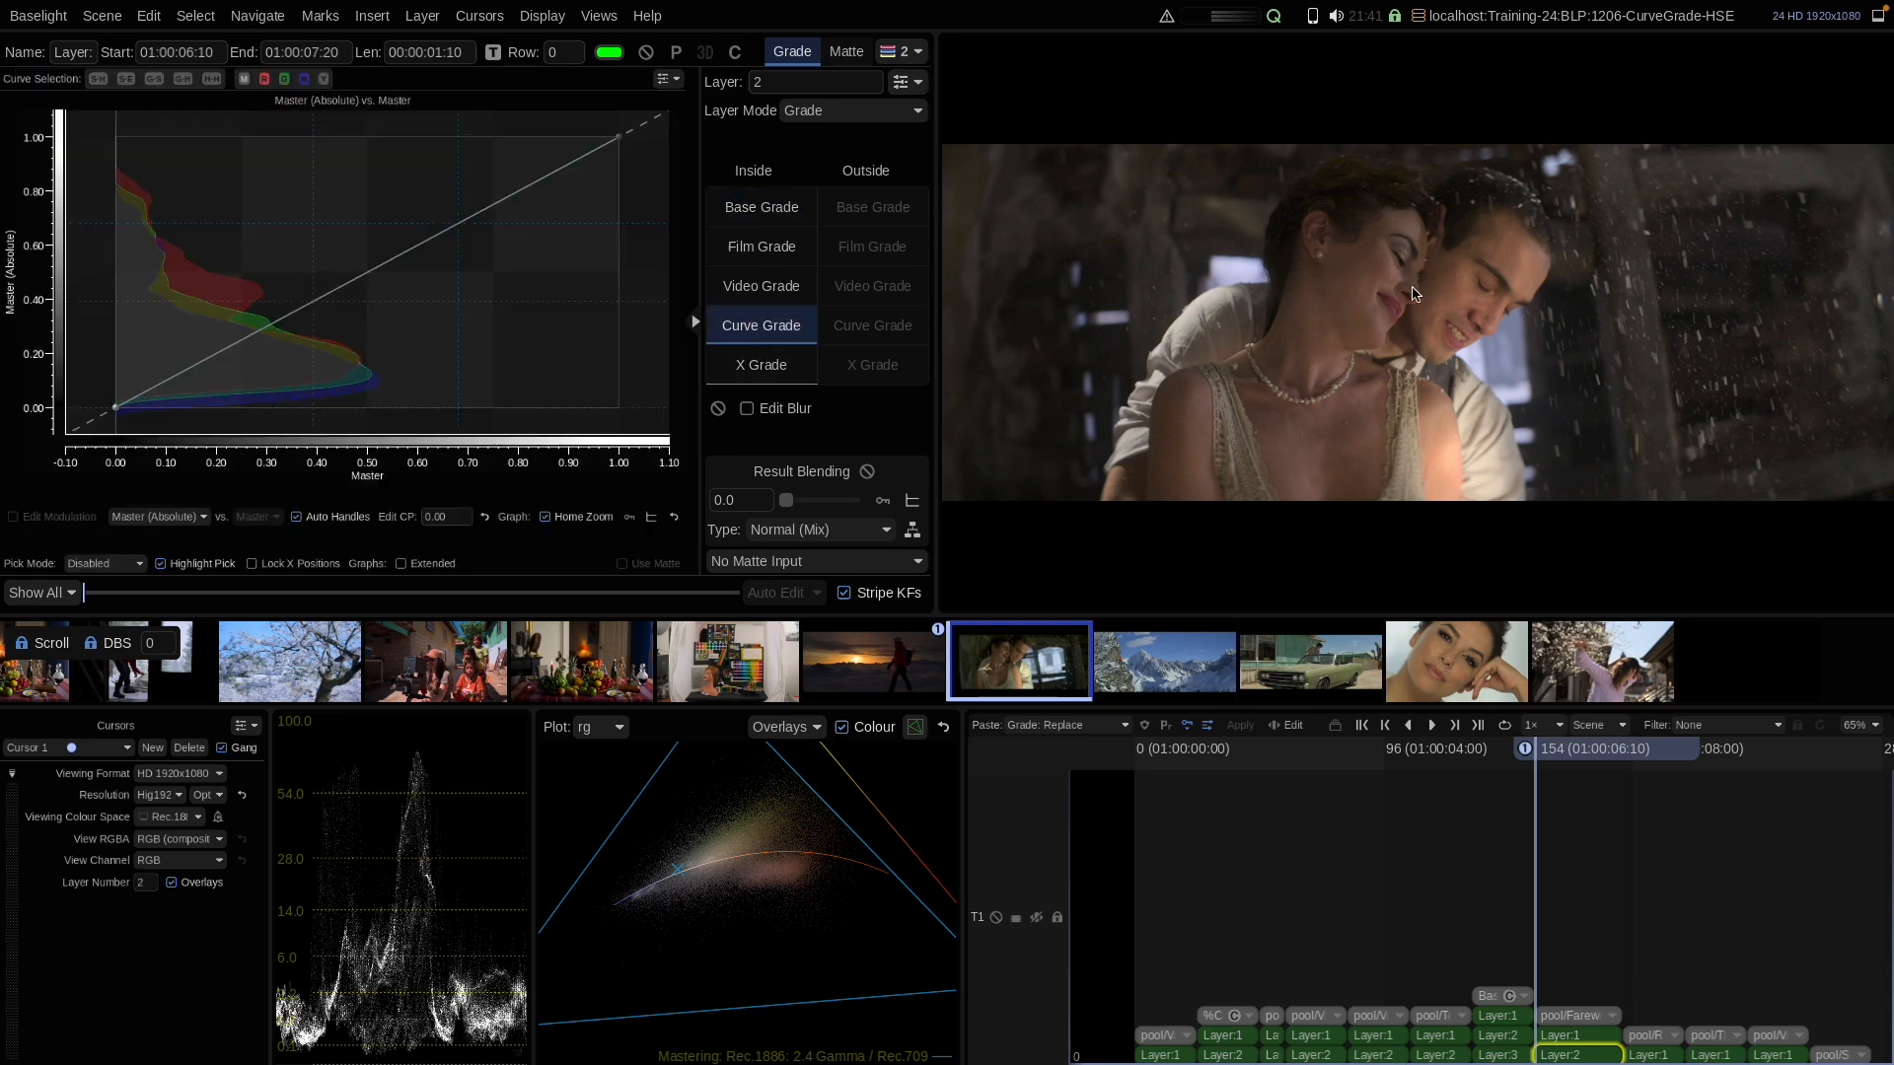
{"action": "scroll", "coordinate": [1395, 331], "scroll_direction": "up", "scroll_amount": 1}
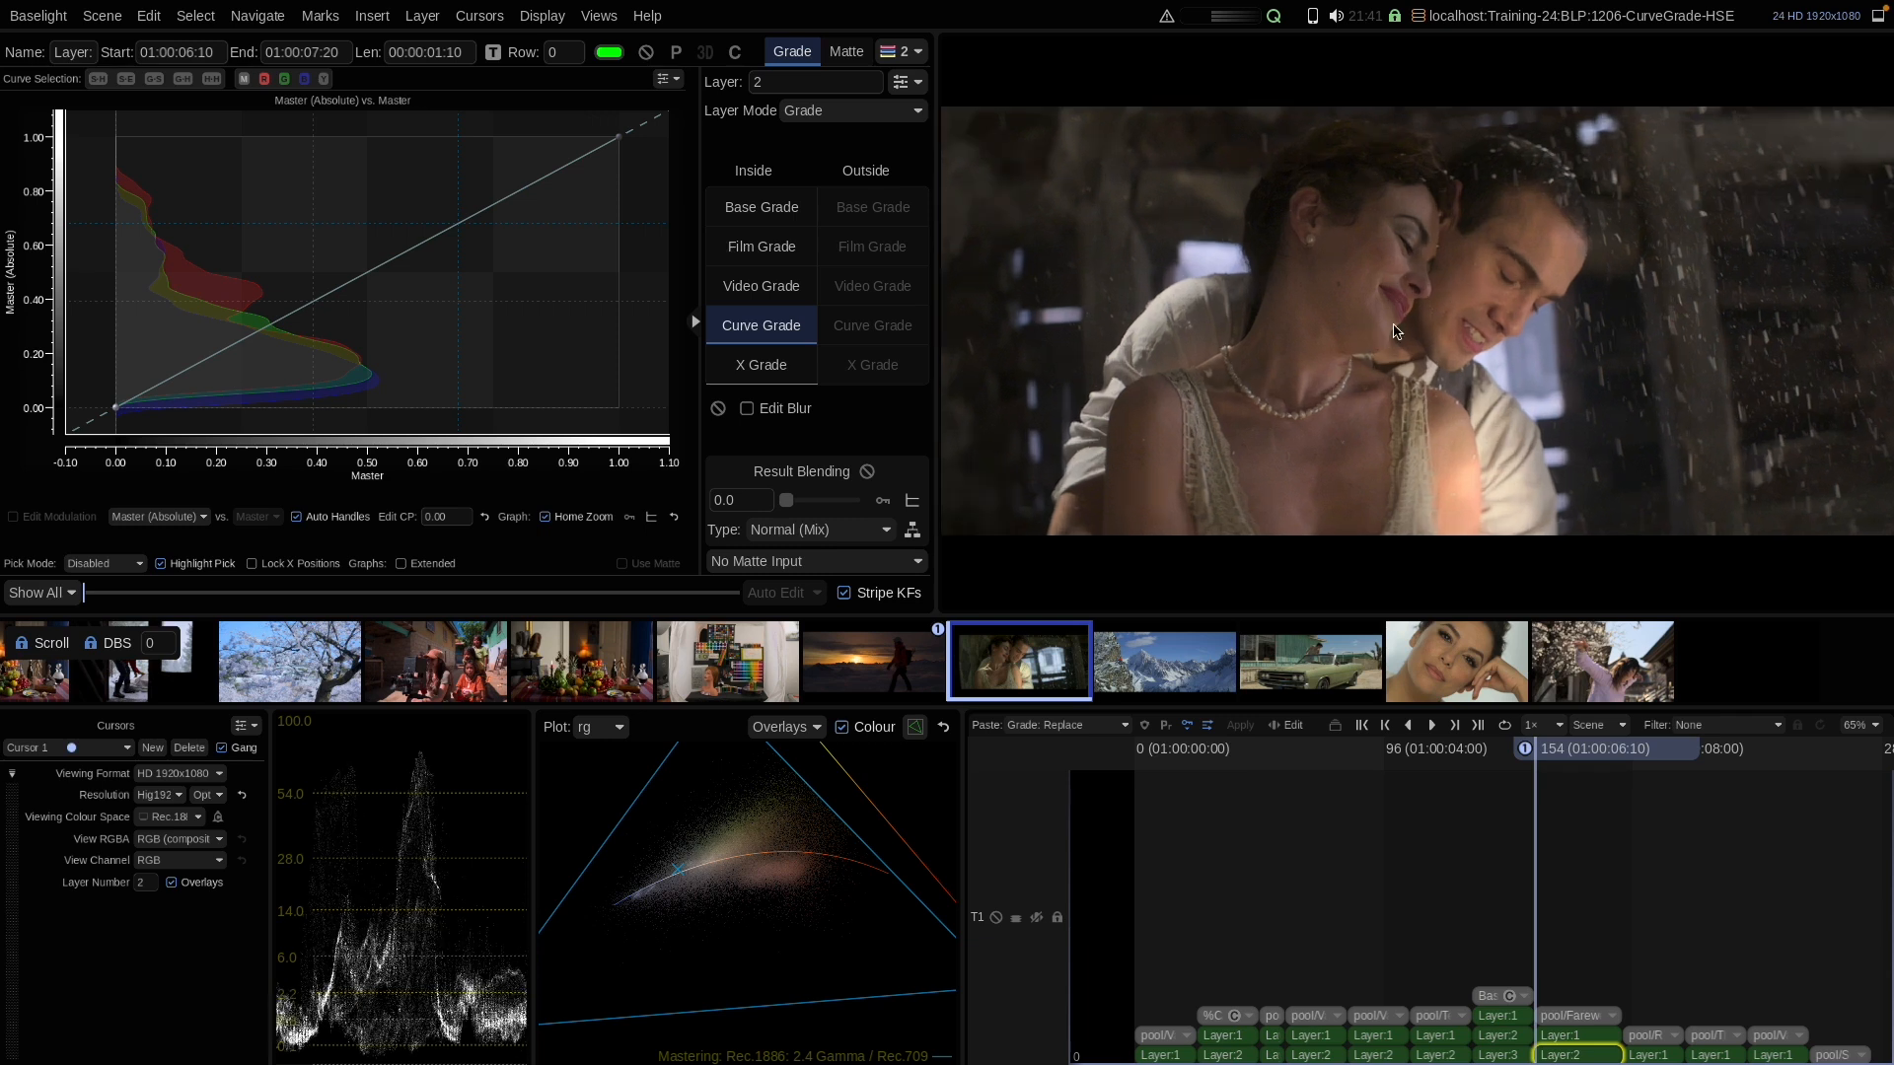
{"action": "scroll", "coordinate": [1395, 331], "scroll_direction": "up", "scroll_amount": 2}
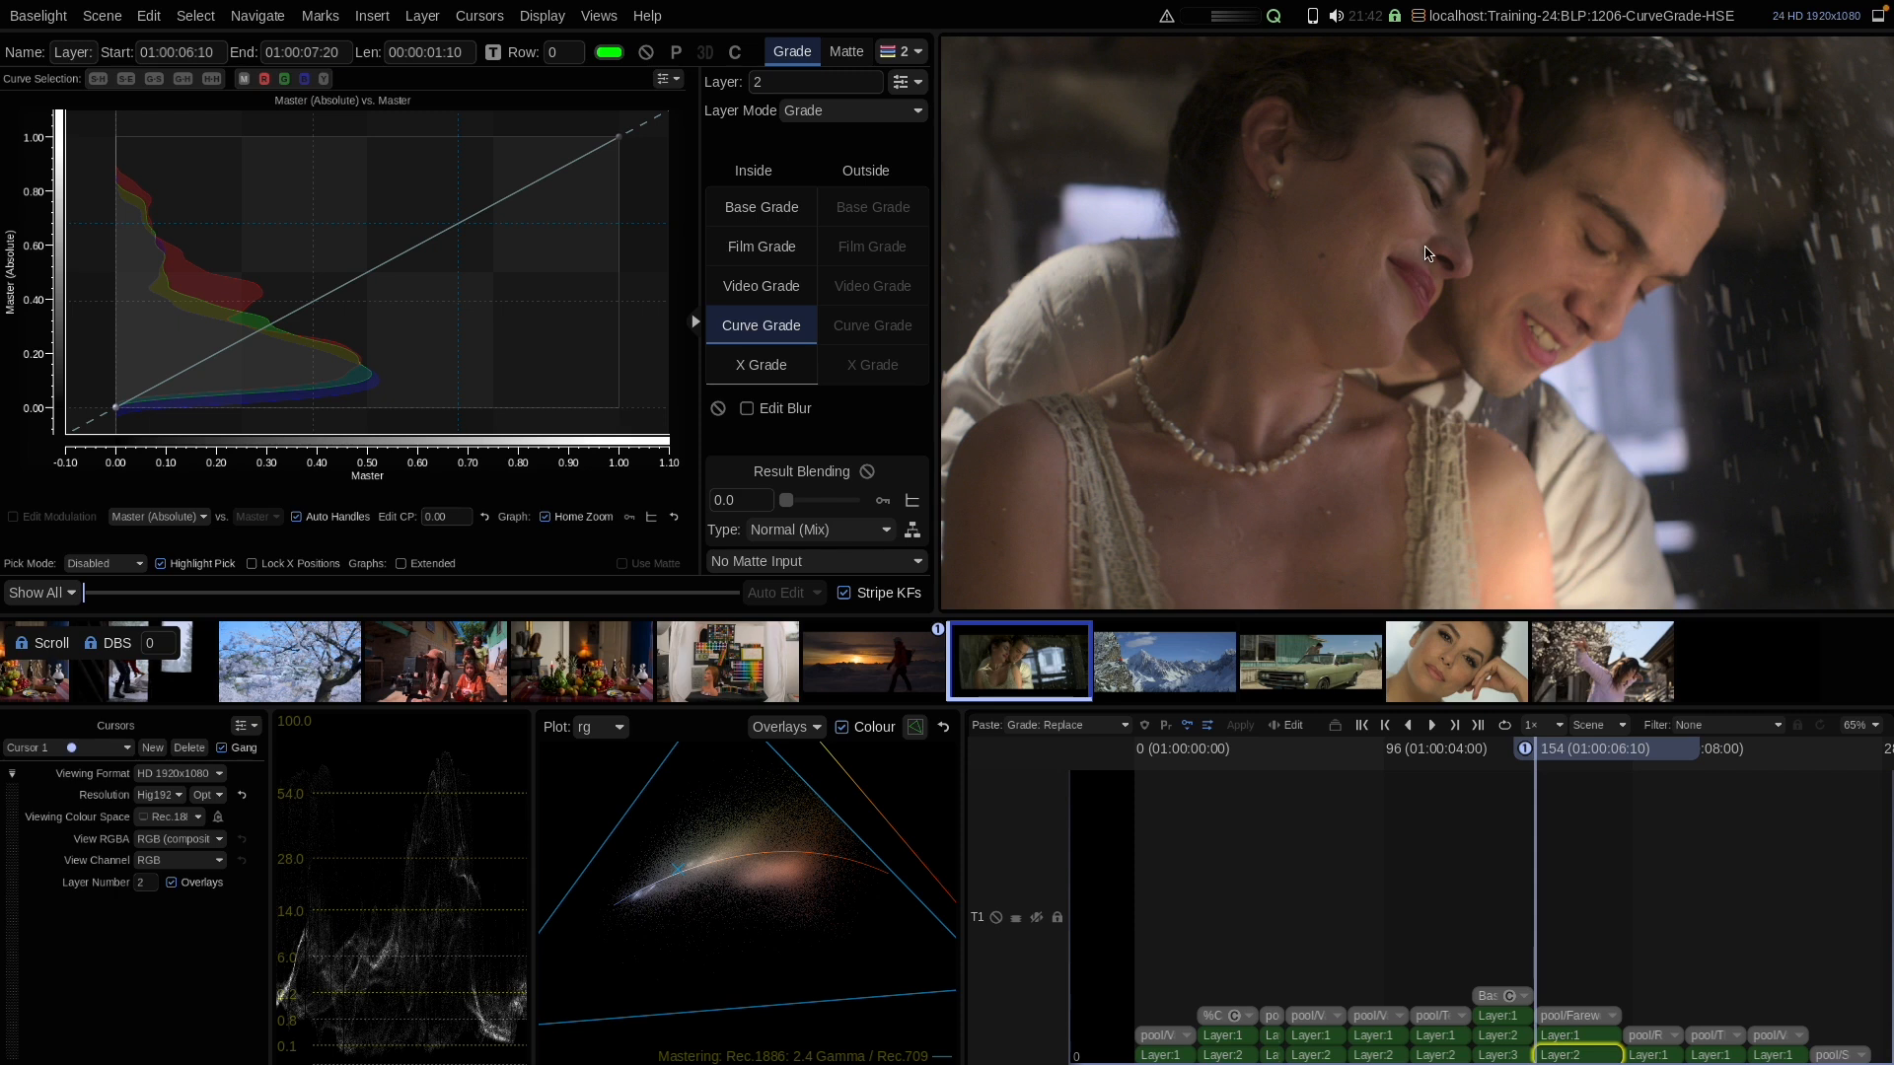
{"action": "left_click", "coordinate": [212, 85]}
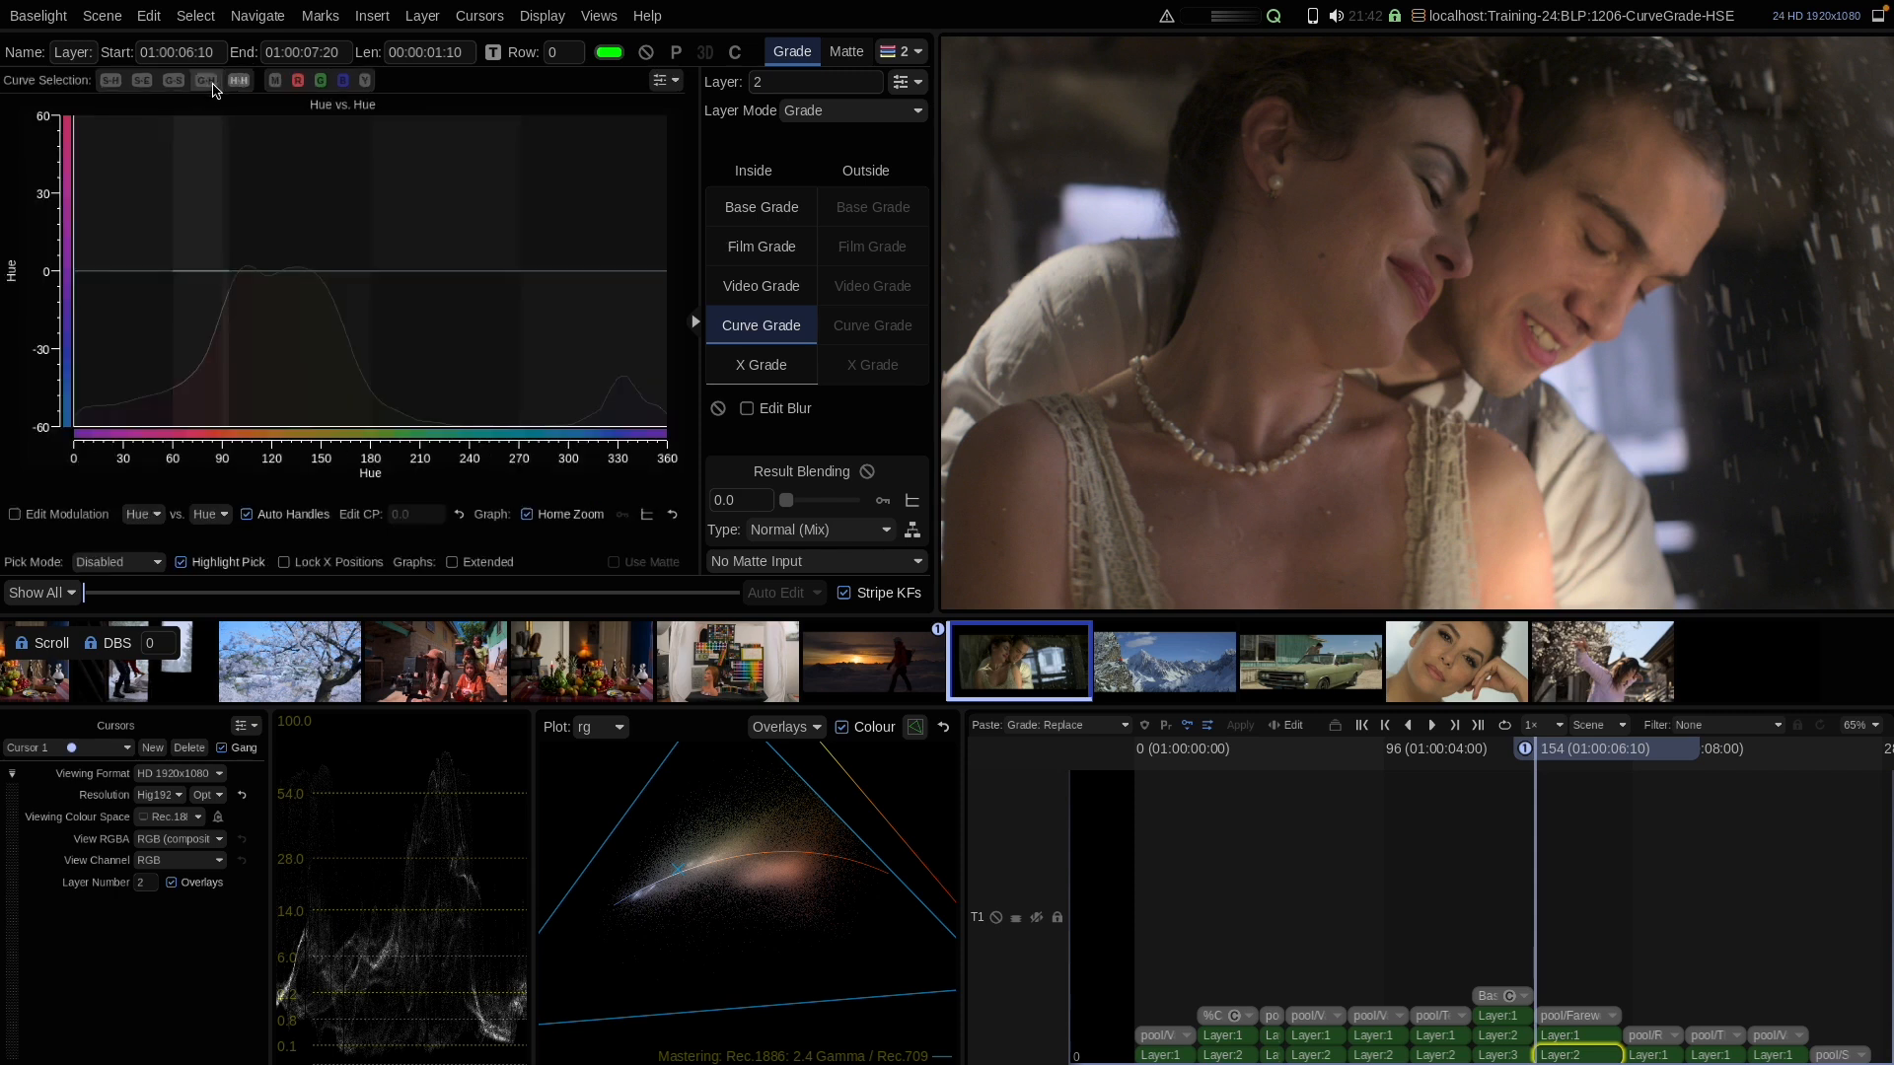
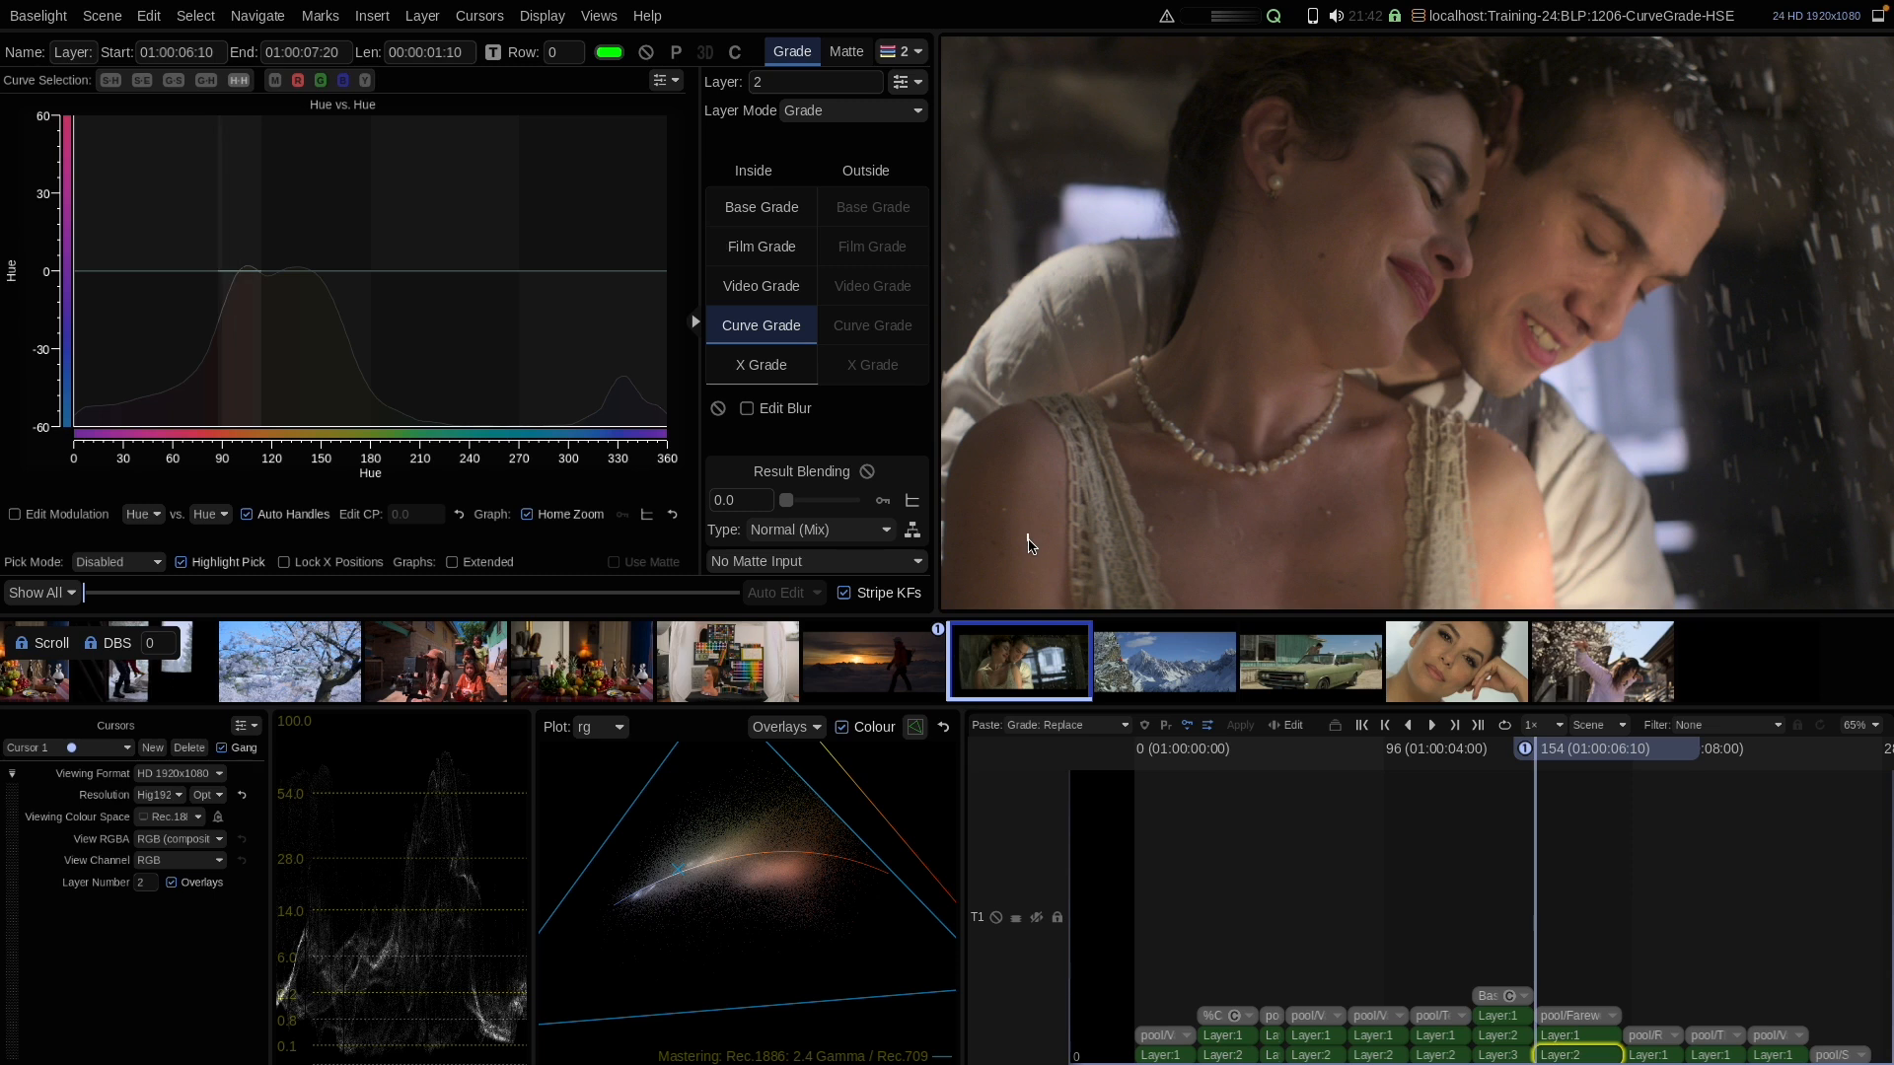
Anchor the Hue vs. Hue curve at hues of about 30, 107 and 205, turn off Highlight Pick, and raise hue 72 to about 20
{"action": "left_click", "coordinate": [251, 272]}
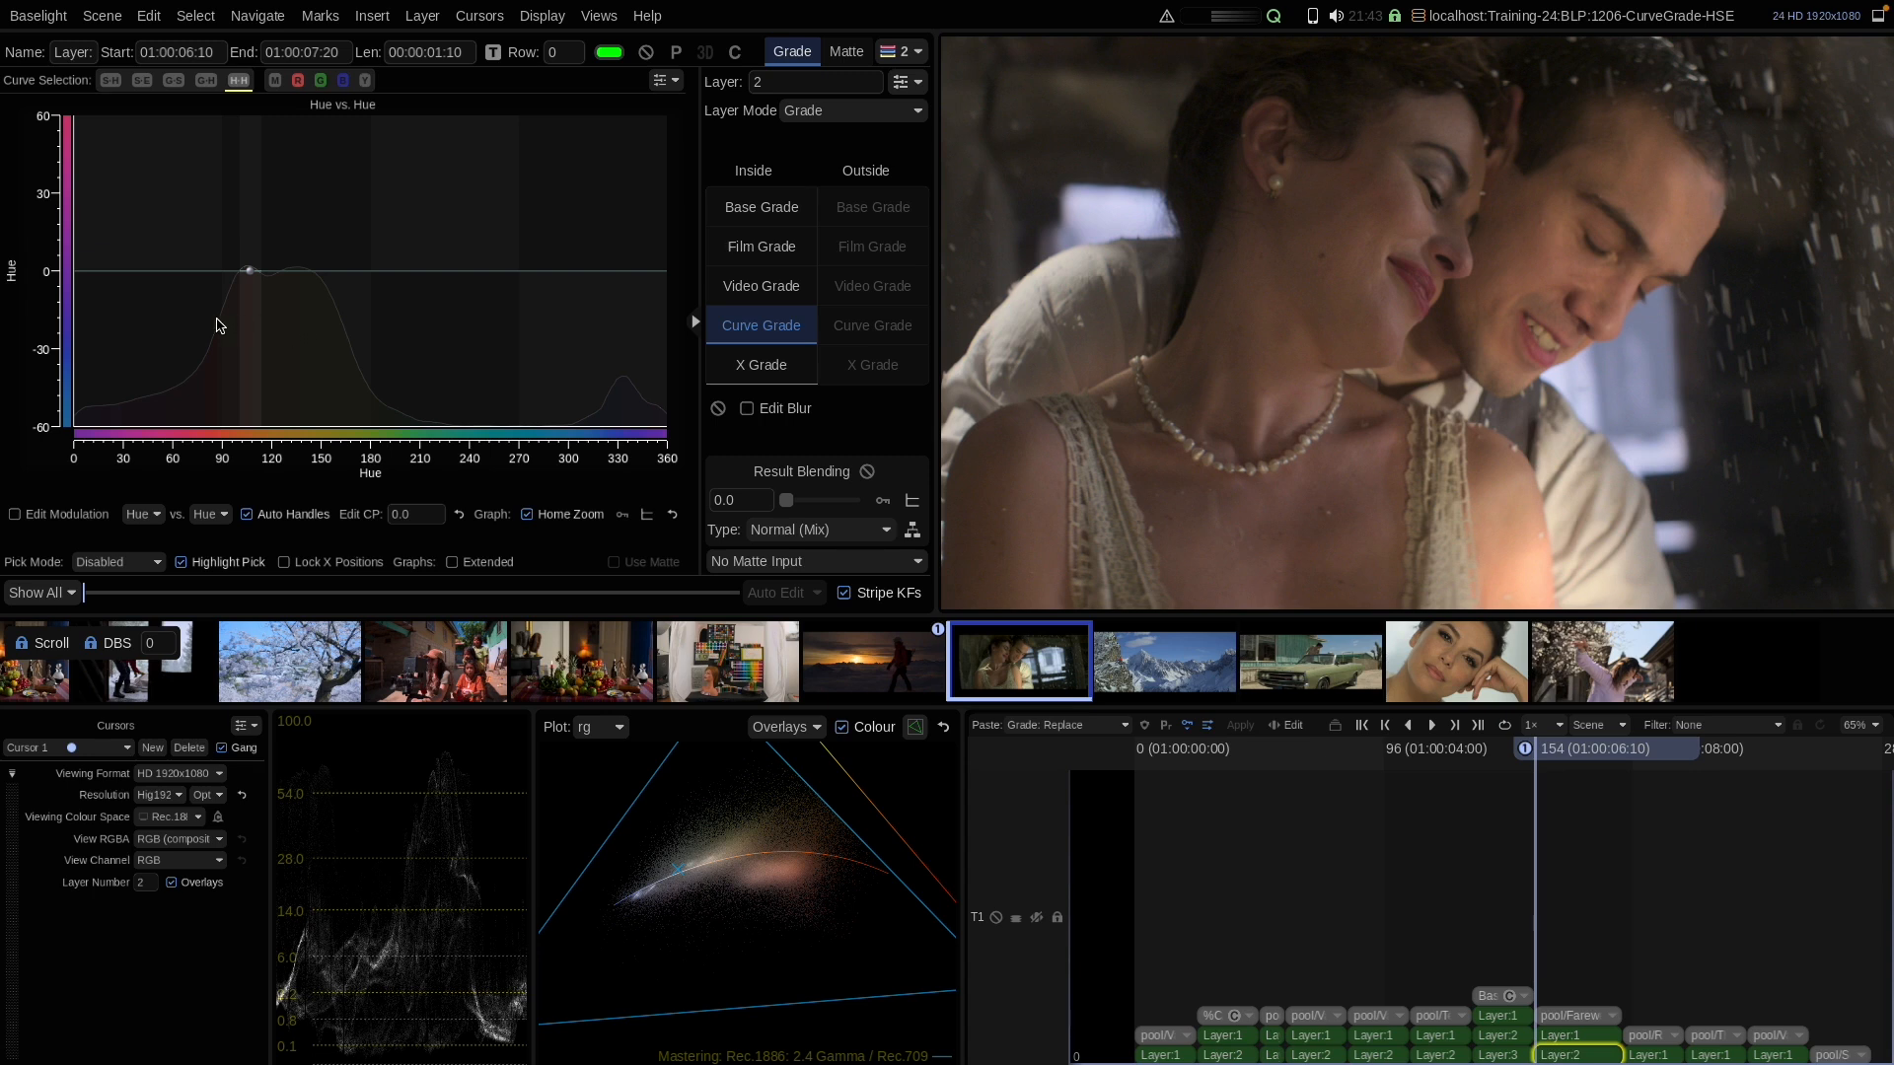
{"action": "left_click", "coordinate": [119, 271]}
{"action": "left_click", "coordinate": [411, 272]}
{"action": "left_click", "coordinate": [180, 562]}
{"action": "left_click_drag", "start_coordinate": [195, 271], "coordinate": [193, 225]}
Add a Hue vs. Hue control point at a hue of about 135 and lower it to -18.6
{"action": "left_click", "coordinate": [296, 285]}
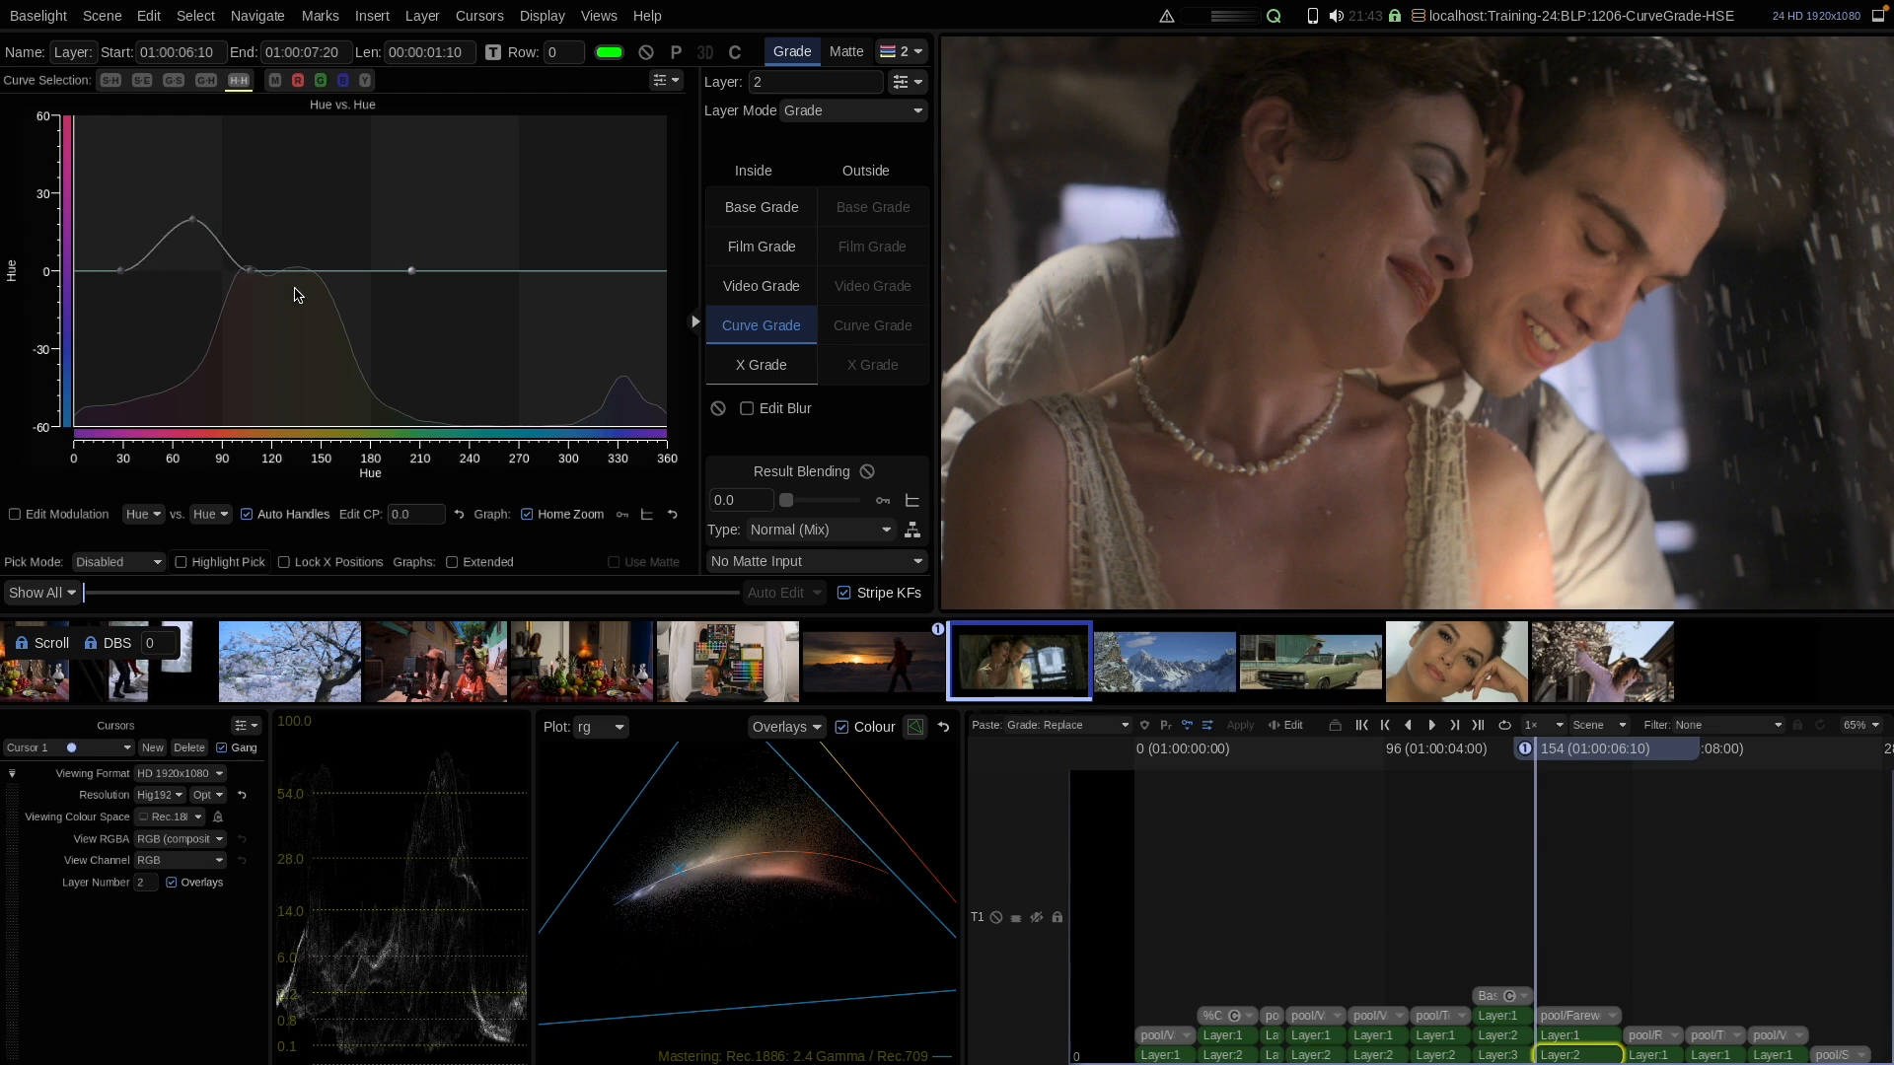
{"action": "left_click", "coordinate": [296, 278]}
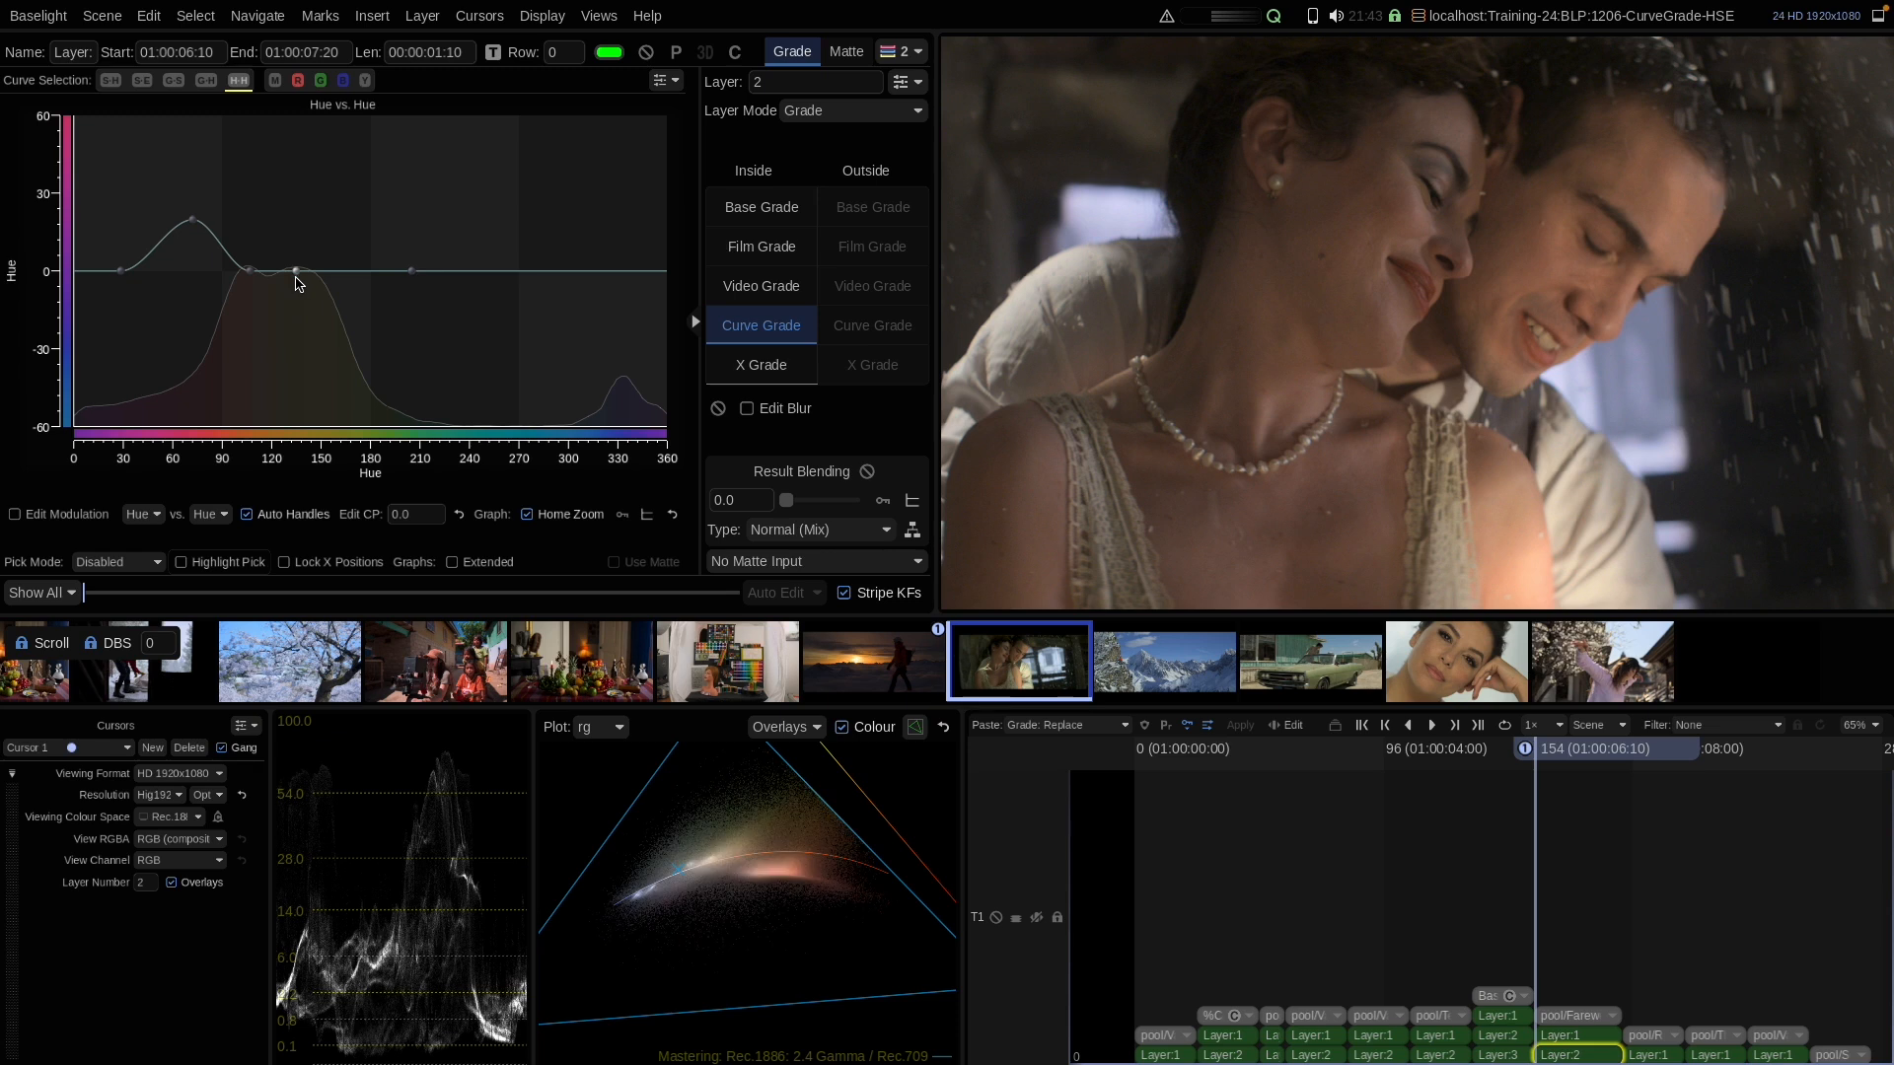
{"action": "left_click_drag", "start_coordinate": [297, 284], "coordinate": [298, 321]}
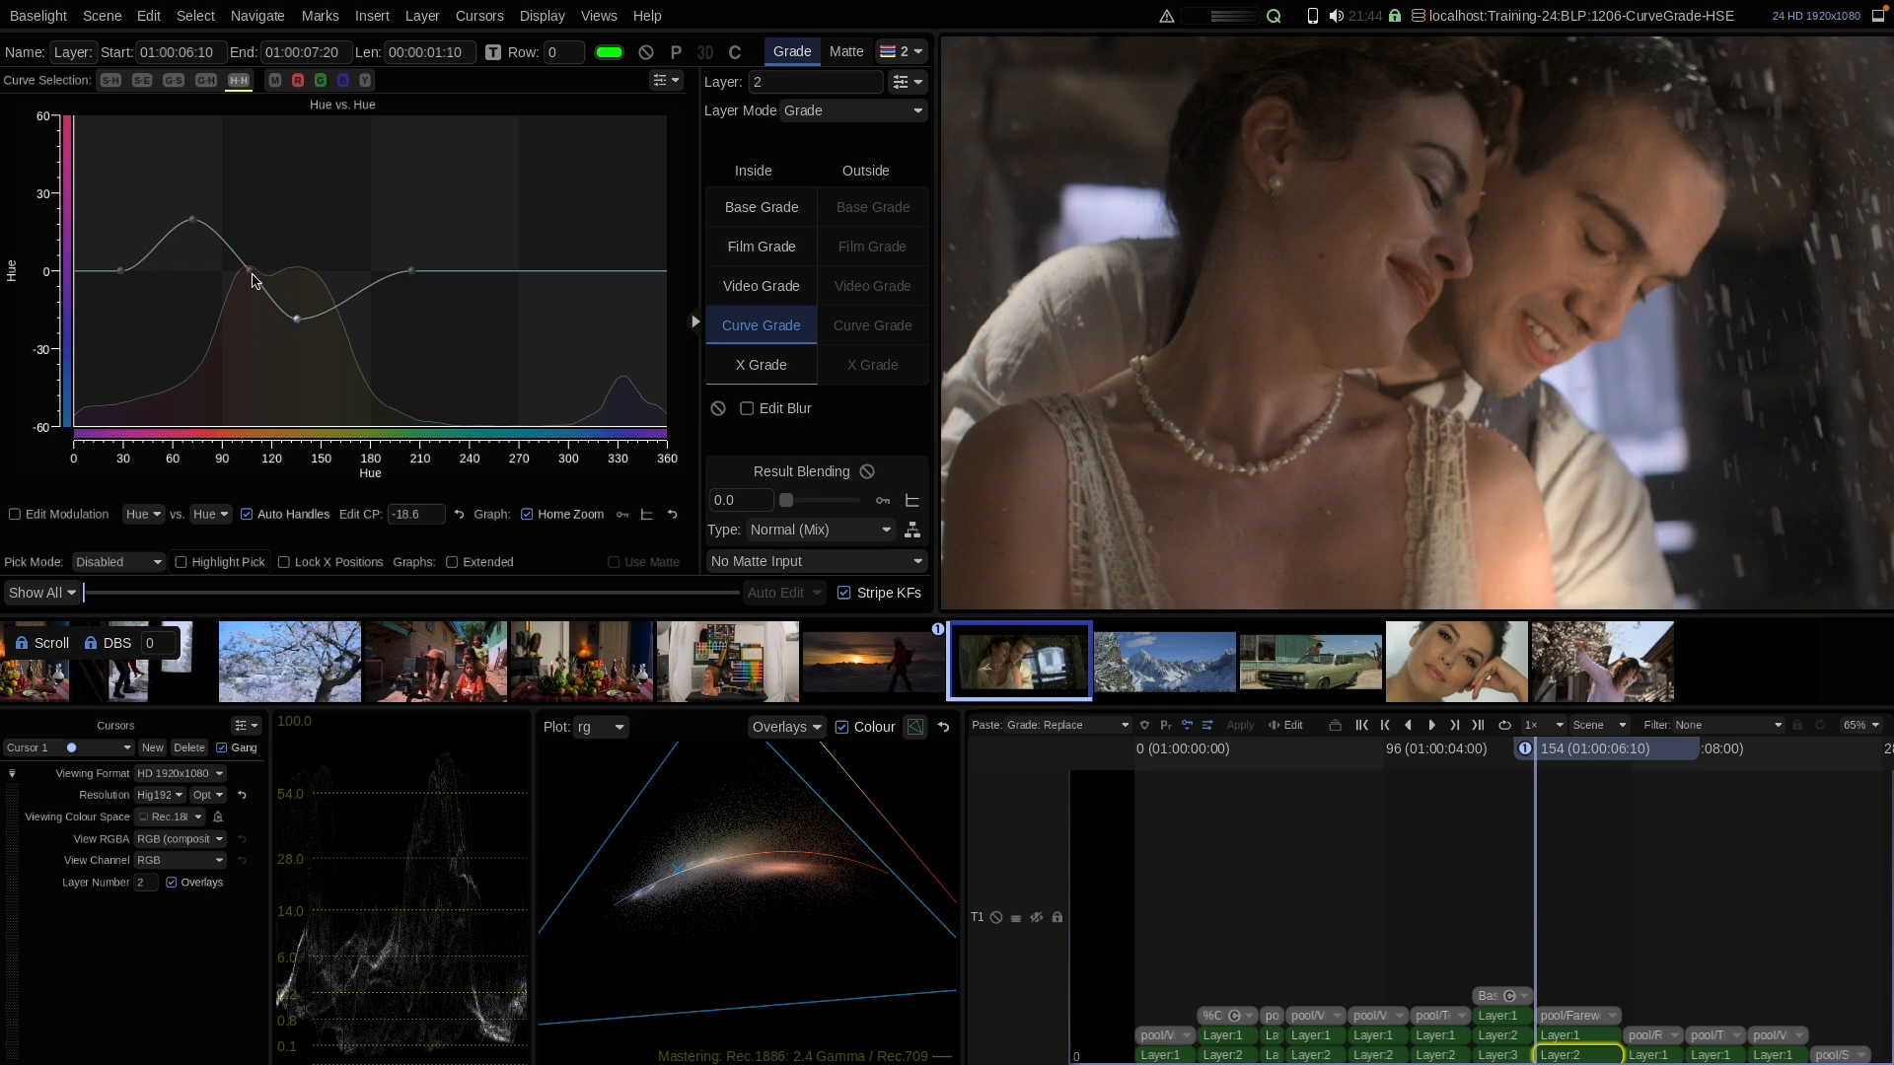
Compare the couple's skin tones with layer 2 bypassed and enabled
{"action": "left_click", "coordinate": [646, 51]}
{"action": "left_click", "coordinate": [646, 51]}
{"action": "left_click", "coordinate": [646, 51]}
{"action": "left_click", "coordinate": [646, 52]}
{"action": "left_click", "coordinate": [646, 51]}
{"action": "left_click", "coordinate": [646, 51]}
{"action": "left_click", "coordinate": [646, 52]}
{"action": "left_click", "coordinate": [646, 51]}
{"action": "left_click", "coordinate": [646, 52]}
{"action": "left_click", "coordinate": [646, 52]}
{"action": "left_click", "coordinate": [646, 51]}
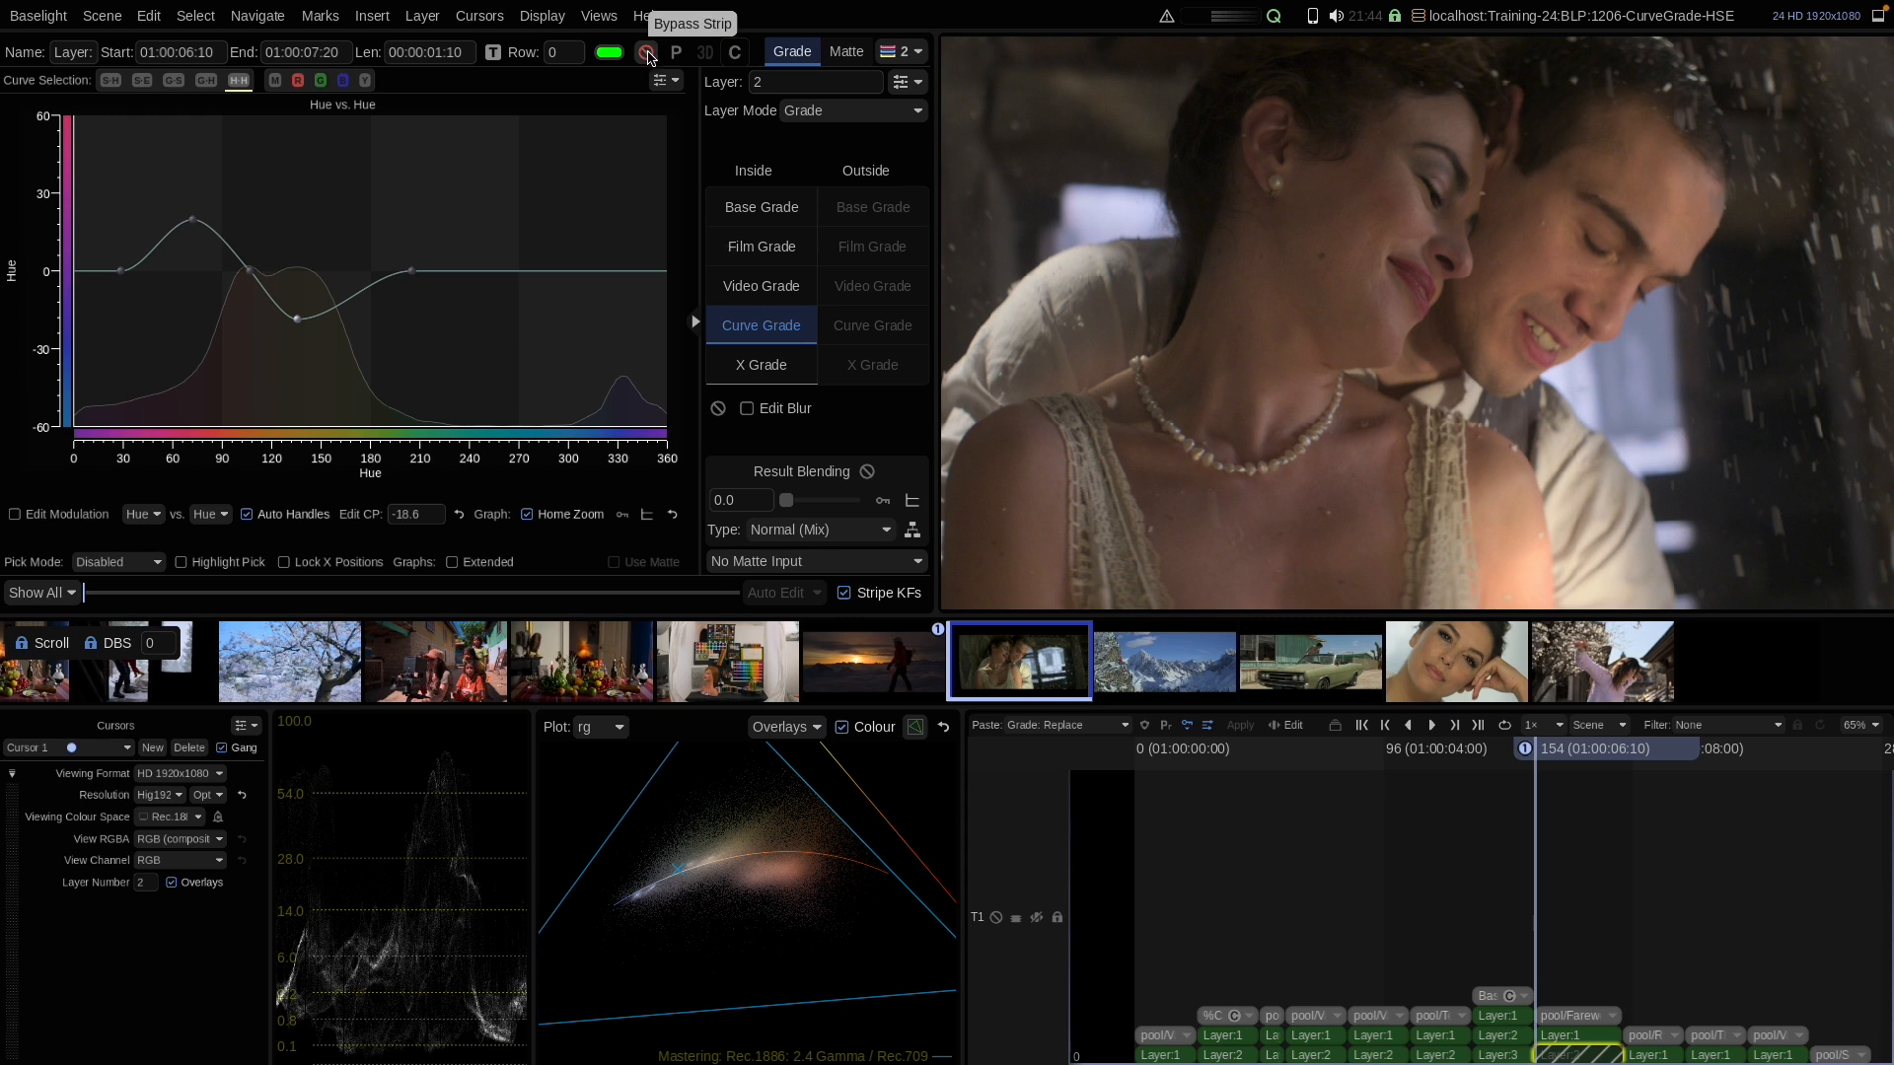
{"action": "left_click", "coordinate": [647, 54]}
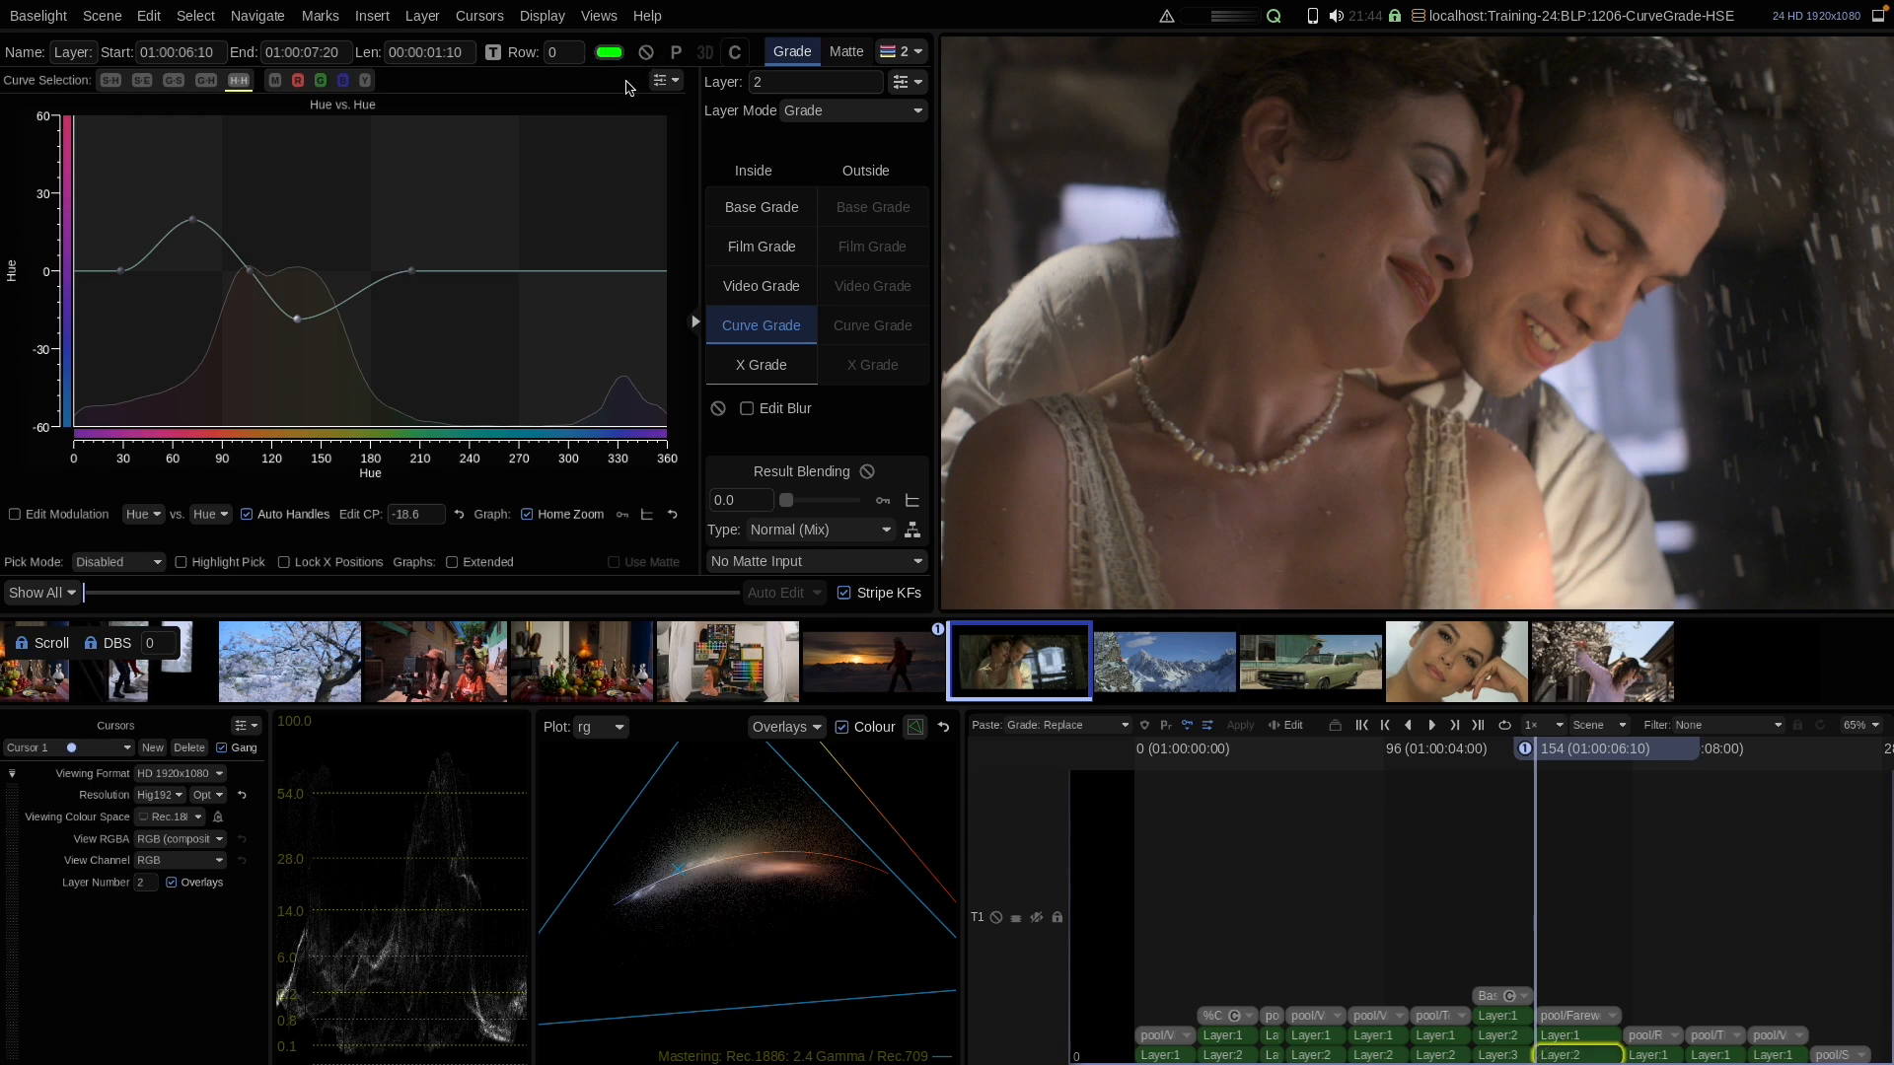
Shape the Hue vs. Hue curve's saturation modulation to fall from 1.00 at zero saturation to 0.00 at about 0.44
{"action": "left_click", "coordinate": [57, 515]}
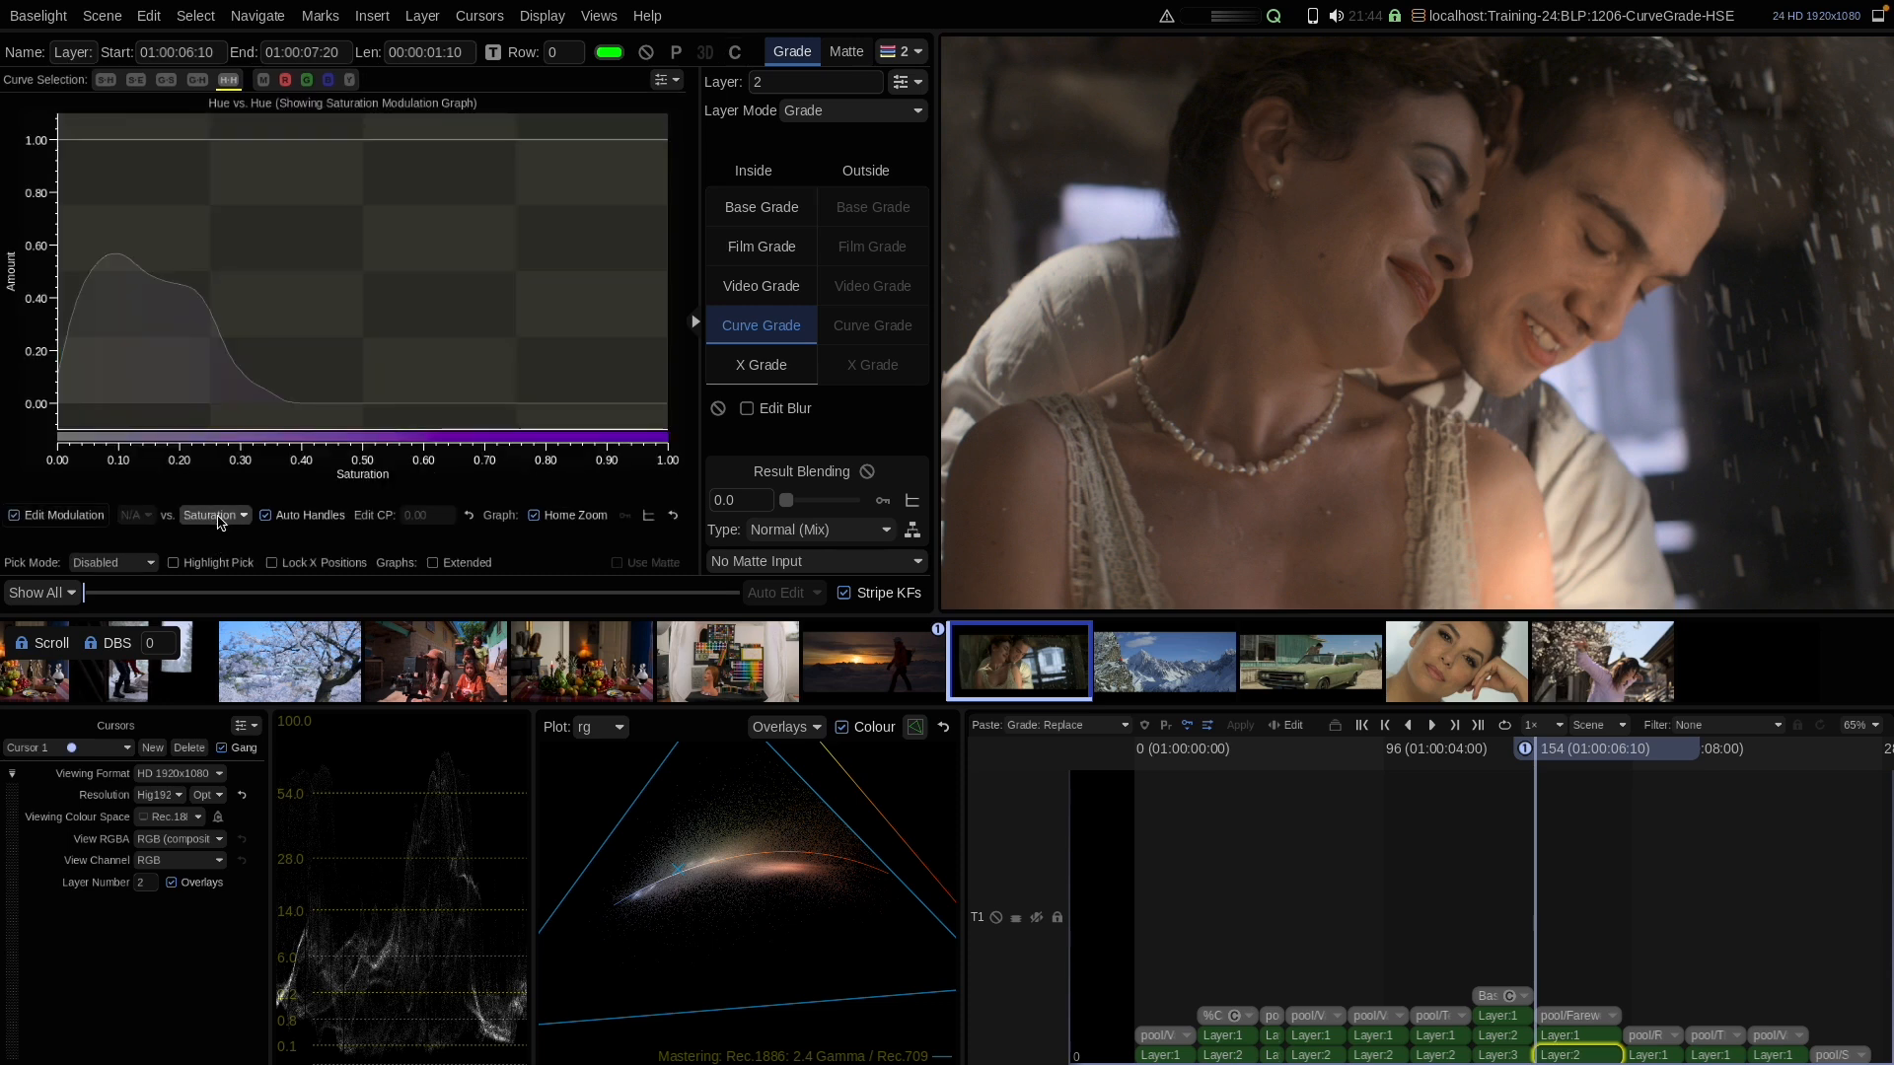
{"action": "left_click", "coordinate": [59, 144]}
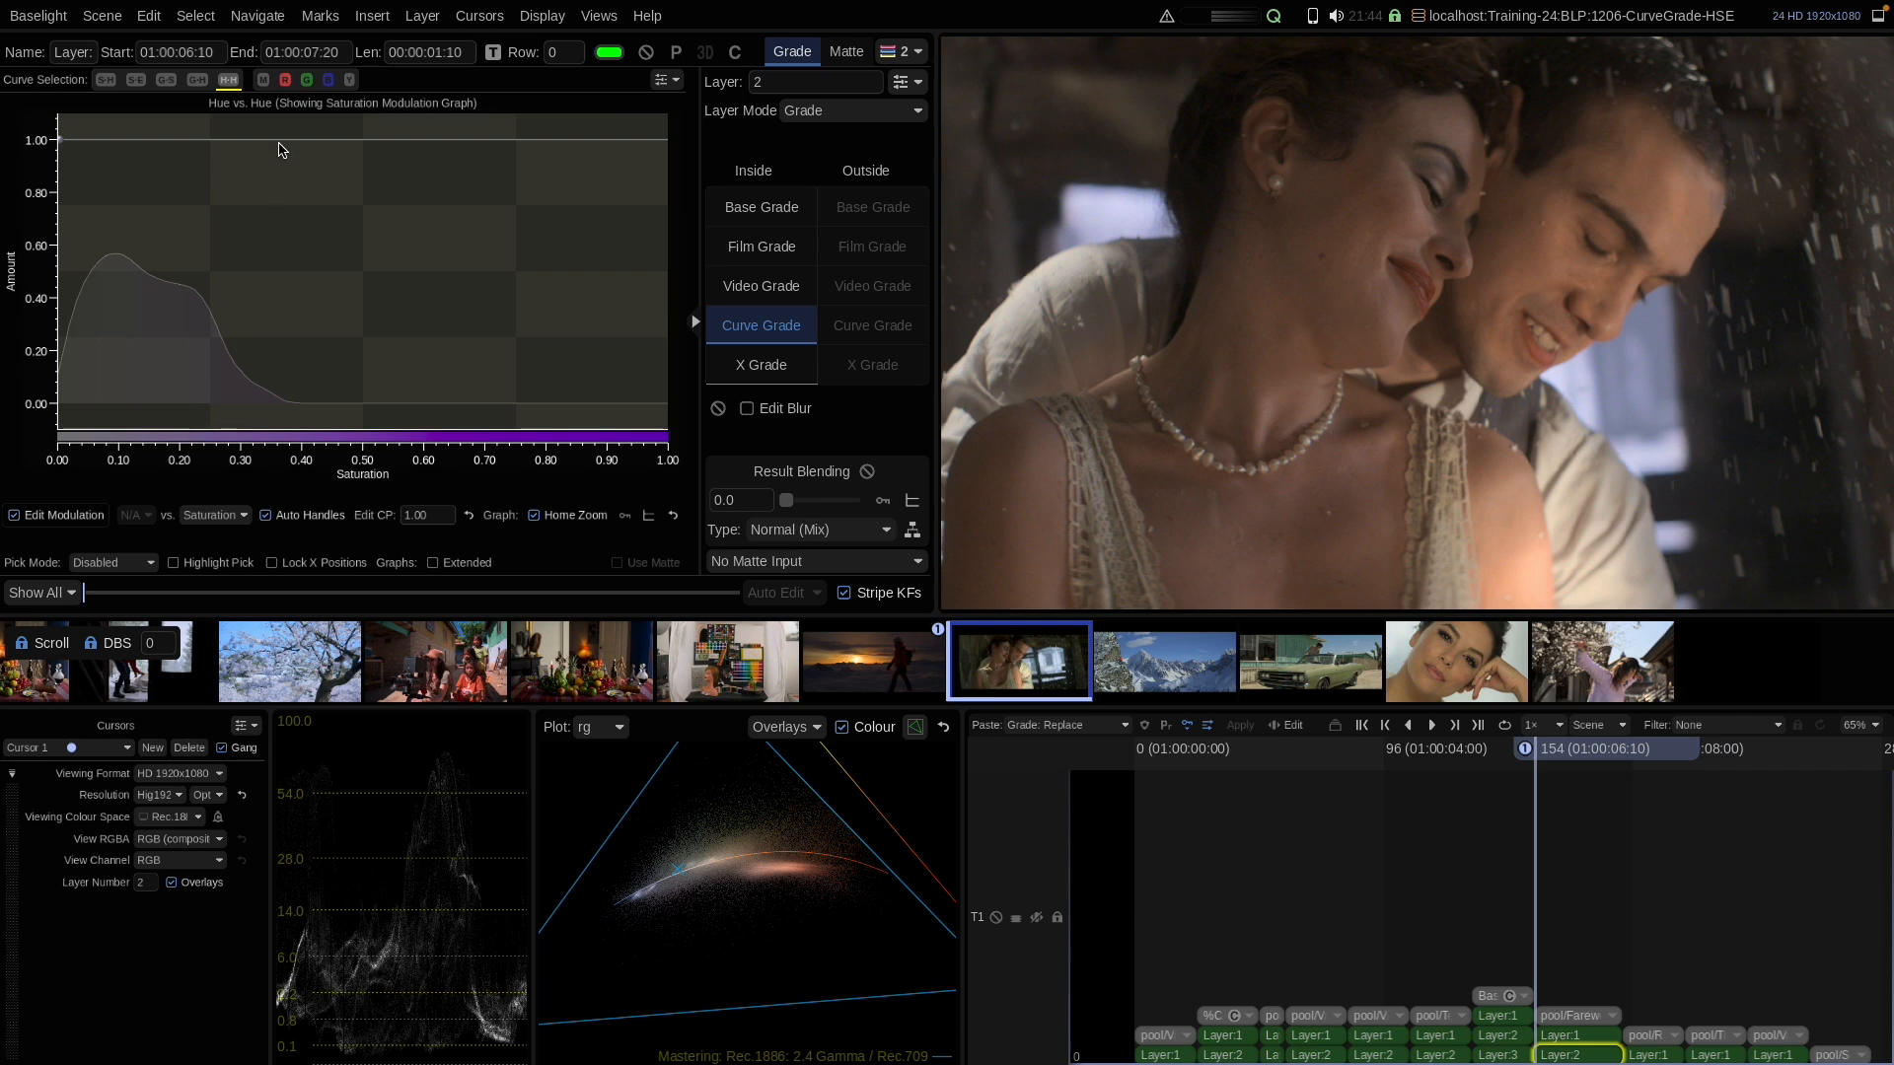
{"action": "left_click_drag", "start_coordinate": [258, 141], "coordinate": [302, 414]}
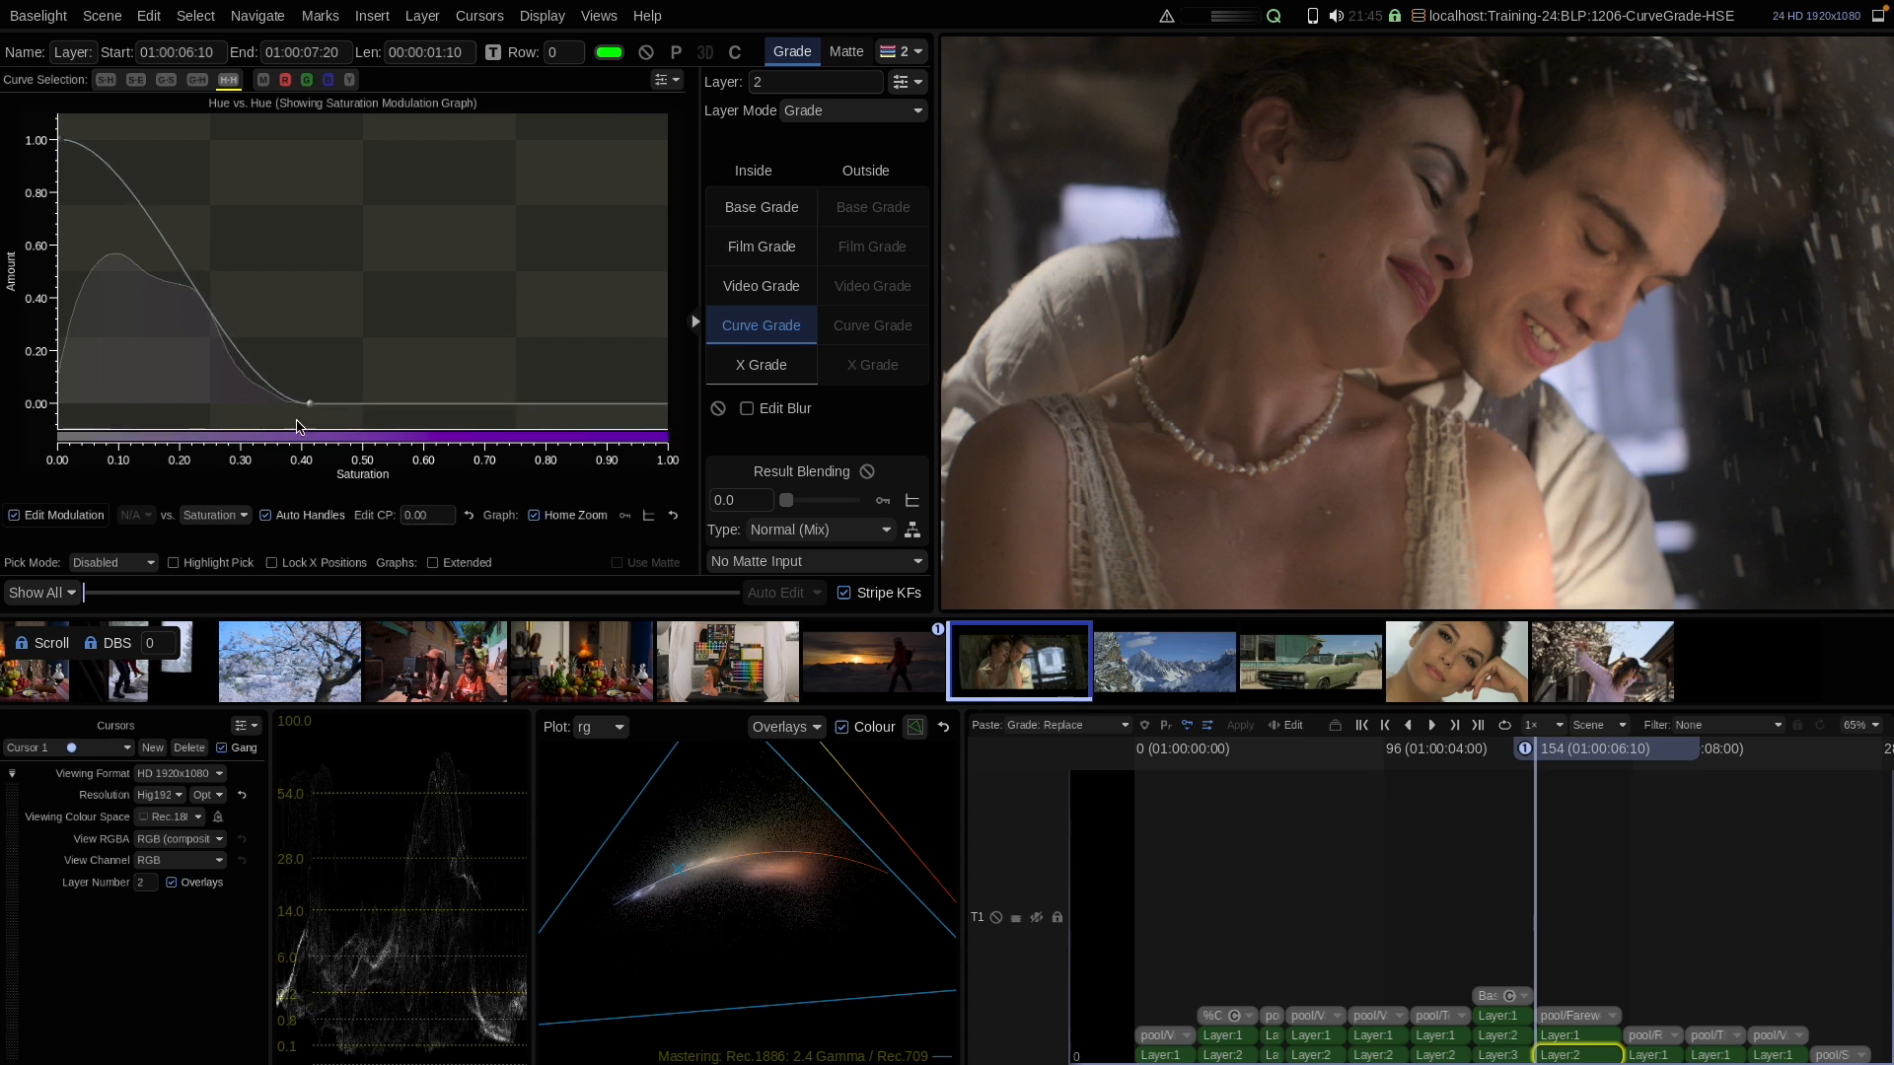
{"action": "left_click_drag", "start_coordinate": [309, 404], "coordinate": [640, 401]}
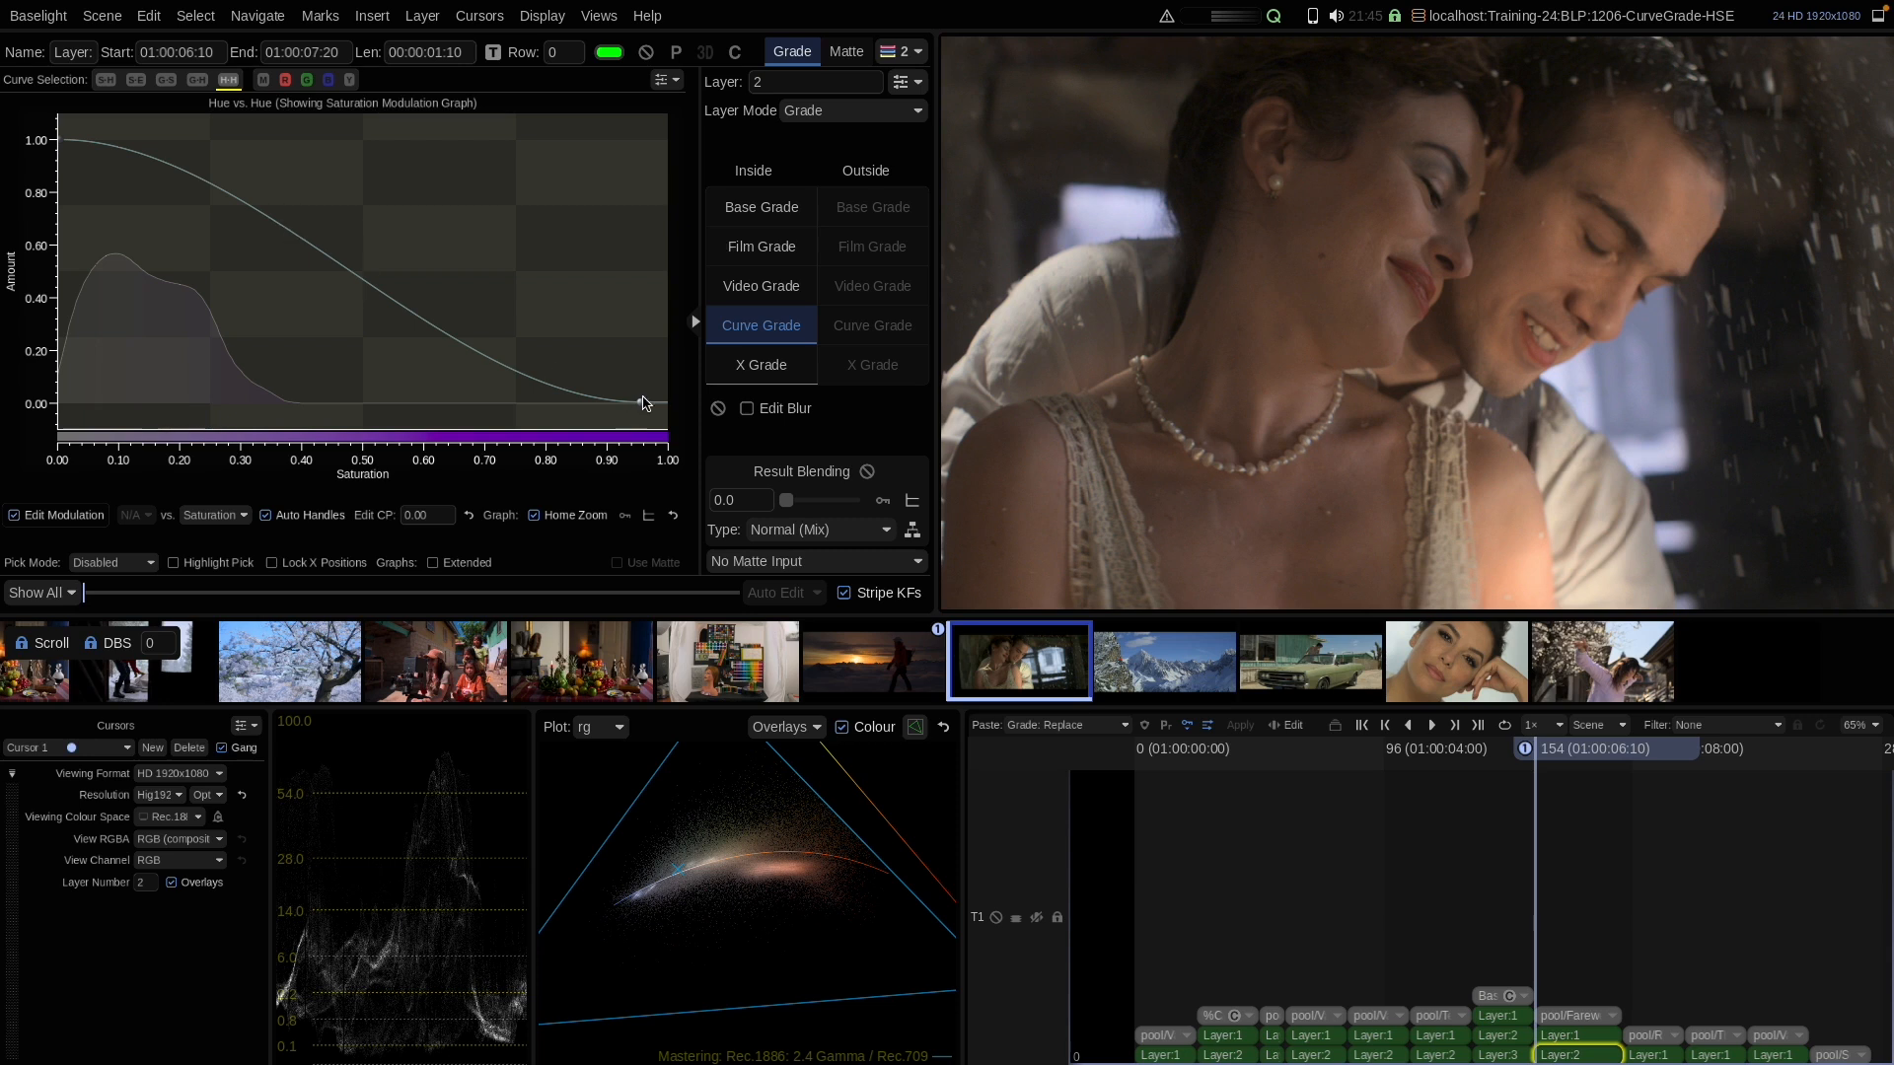
{"action": "left_click_drag", "start_coordinate": [640, 402], "coordinate": [328, 408]}
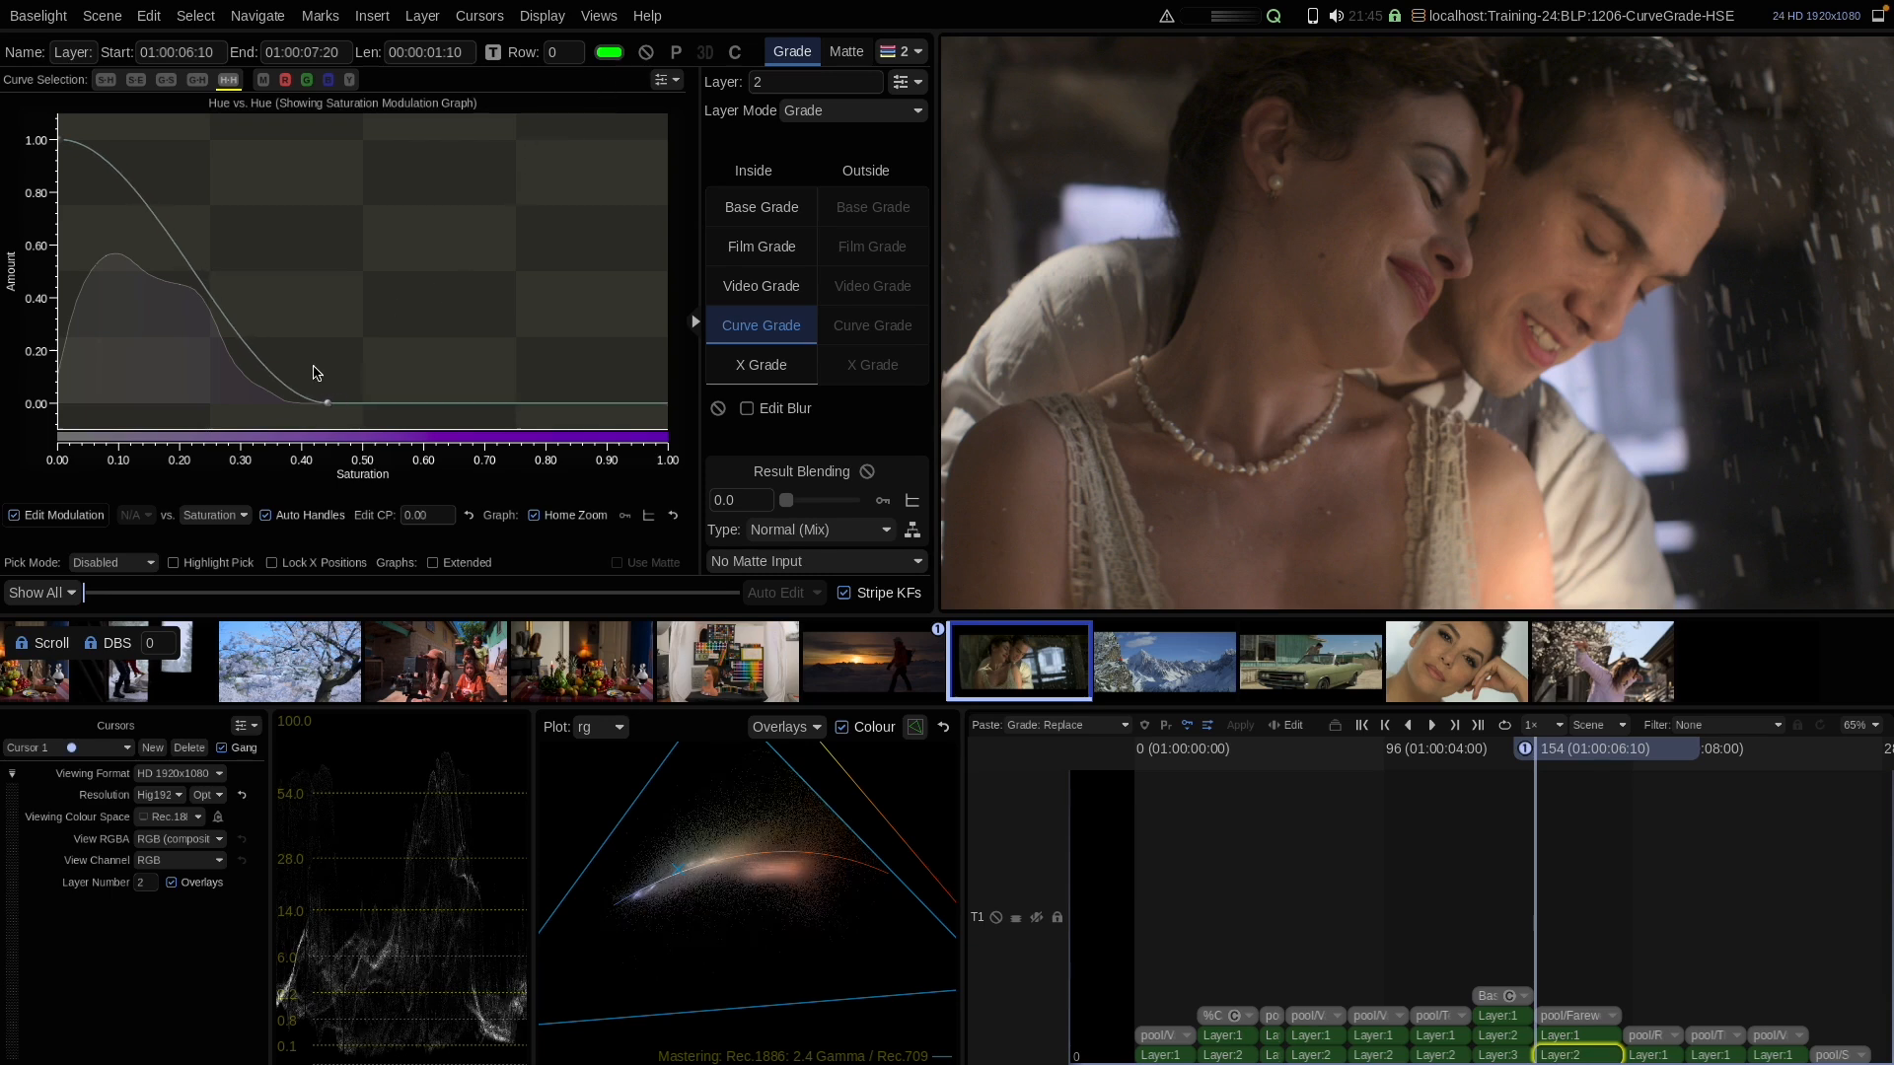
Return to the Hue vs. Hue curve and compare the saturation-modulated skin tones with the strip bypassed and enabled
{"action": "left_click", "coordinate": [59, 515]}
{"action": "left_click", "coordinate": [647, 52]}
{"action": "left_click", "coordinate": [647, 53]}
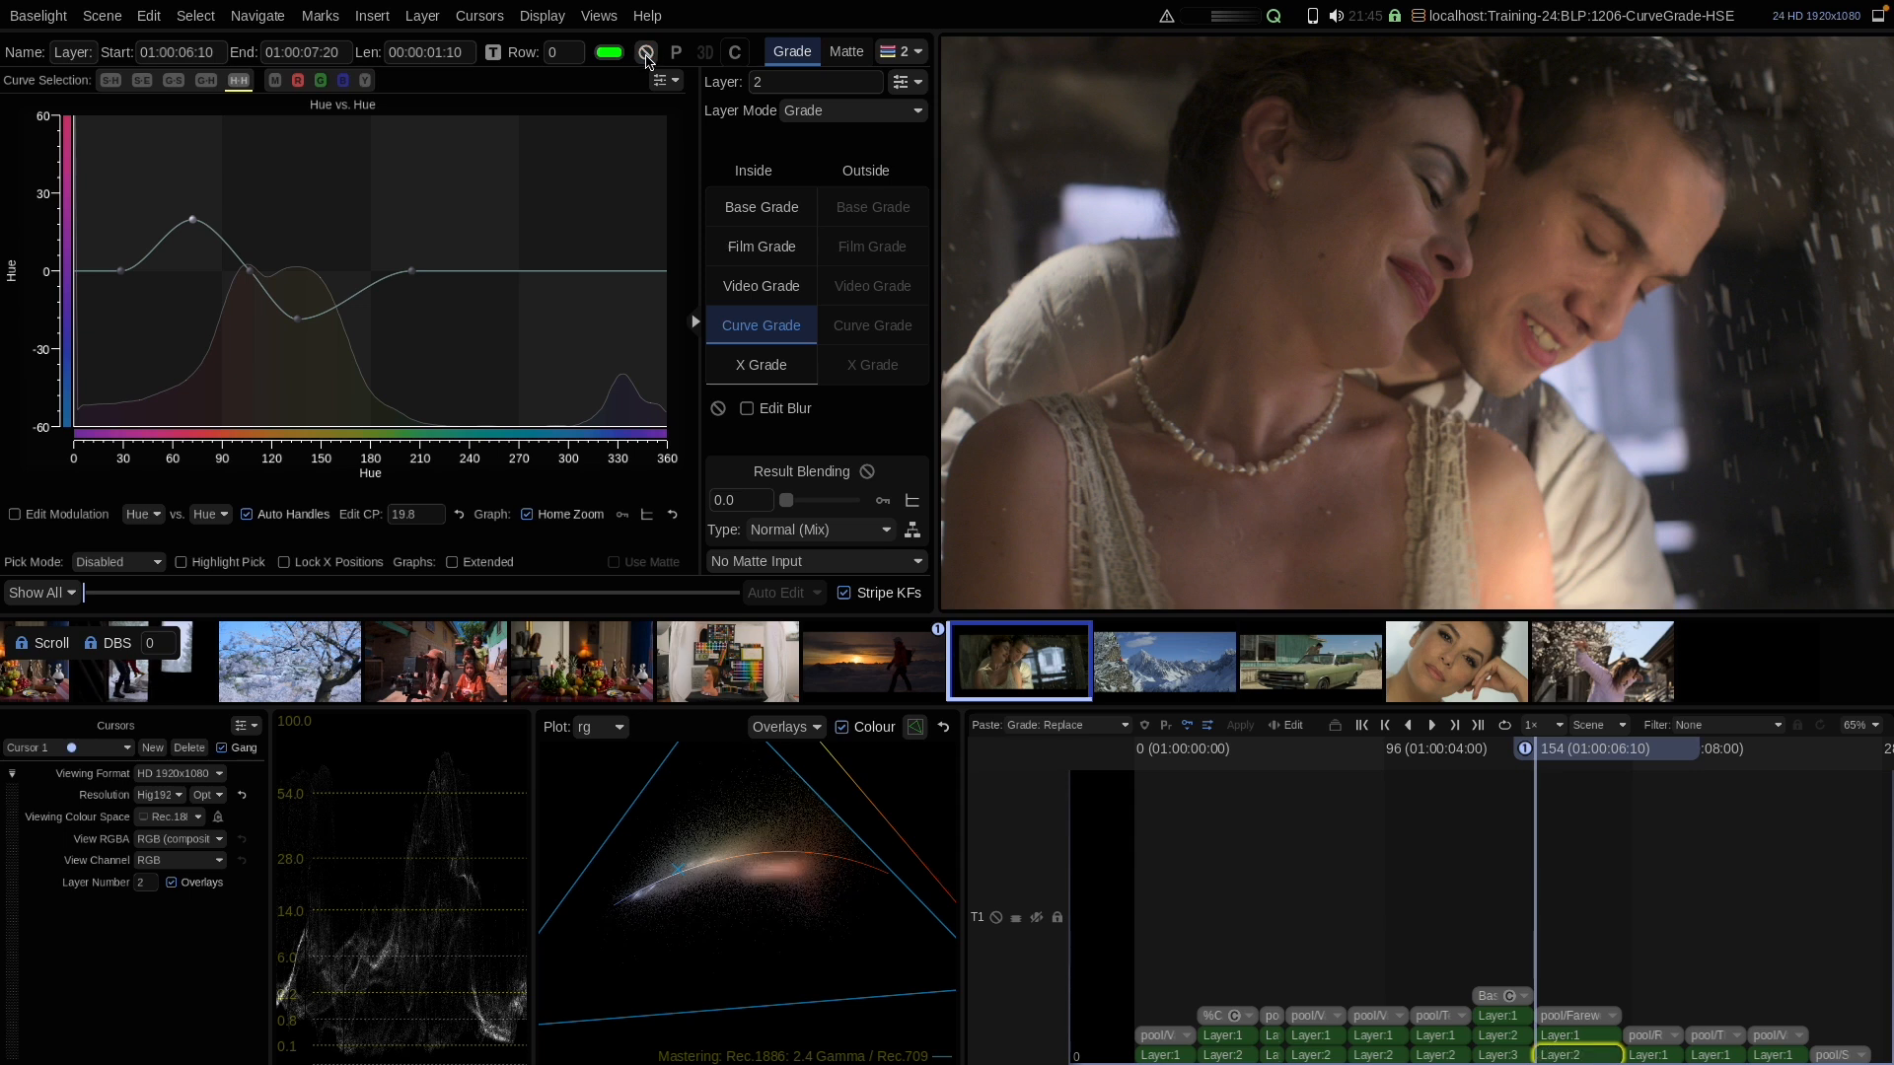
{"action": "left_click", "coordinate": [647, 53]}
{"action": "left_click", "coordinate": [647, 53]}
{"action": "left_click", "coordinate": [646, 53]}
{"action": "left_click", "coordinate": [646, 53]}
{"action": "left_click", "coordinate": [646, 54]}
{"action": "left_click", "coordinate": [646, 54]}
Extend the saturation modulation's zero point to a saturation of about 0.53 and compare with the strip bypassed and enabled
{"action": "left_click", "coordinate": [65, 514]}
{"action": "left_click_drag", "start_coordinate": [329, 404], "coordinate": [381, 407]}
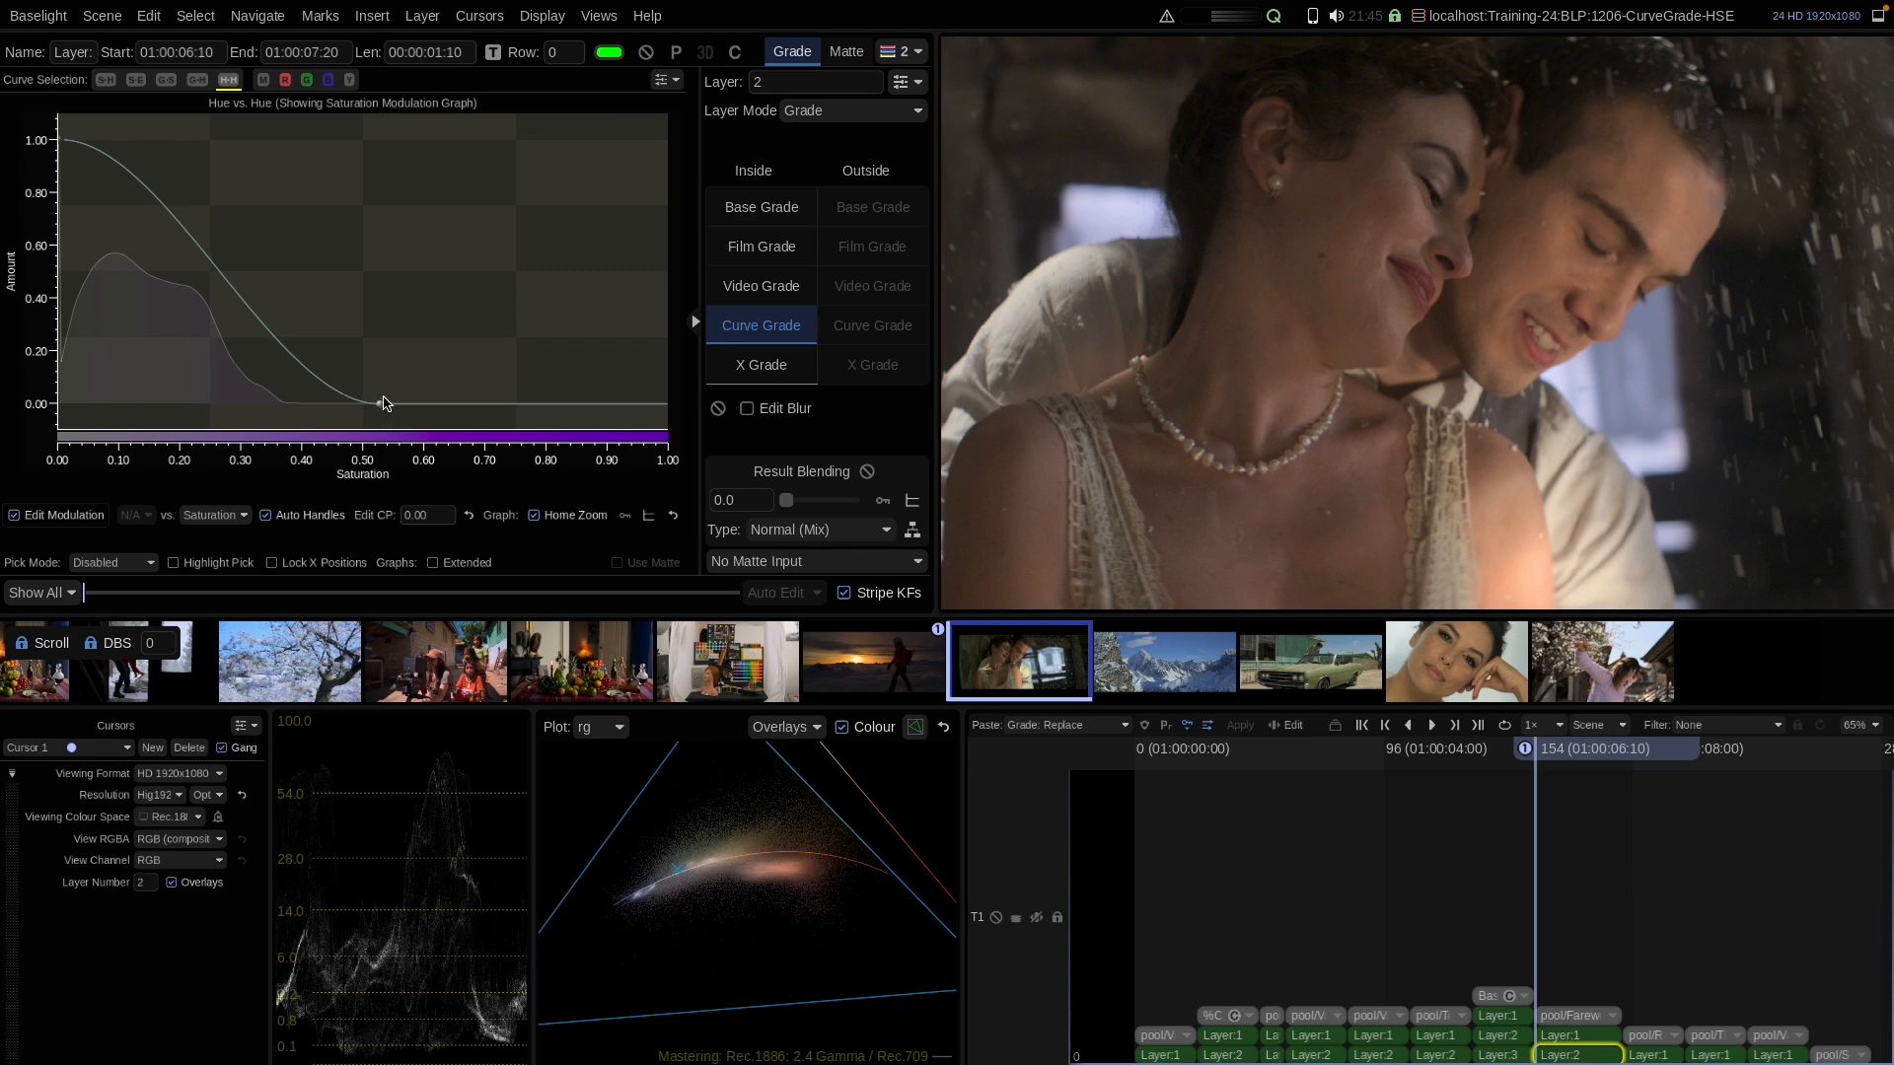
{"action": "left_click", "coordinate": [648, 54]}
{"action": "left_click", "coordinate": [649, 55]}
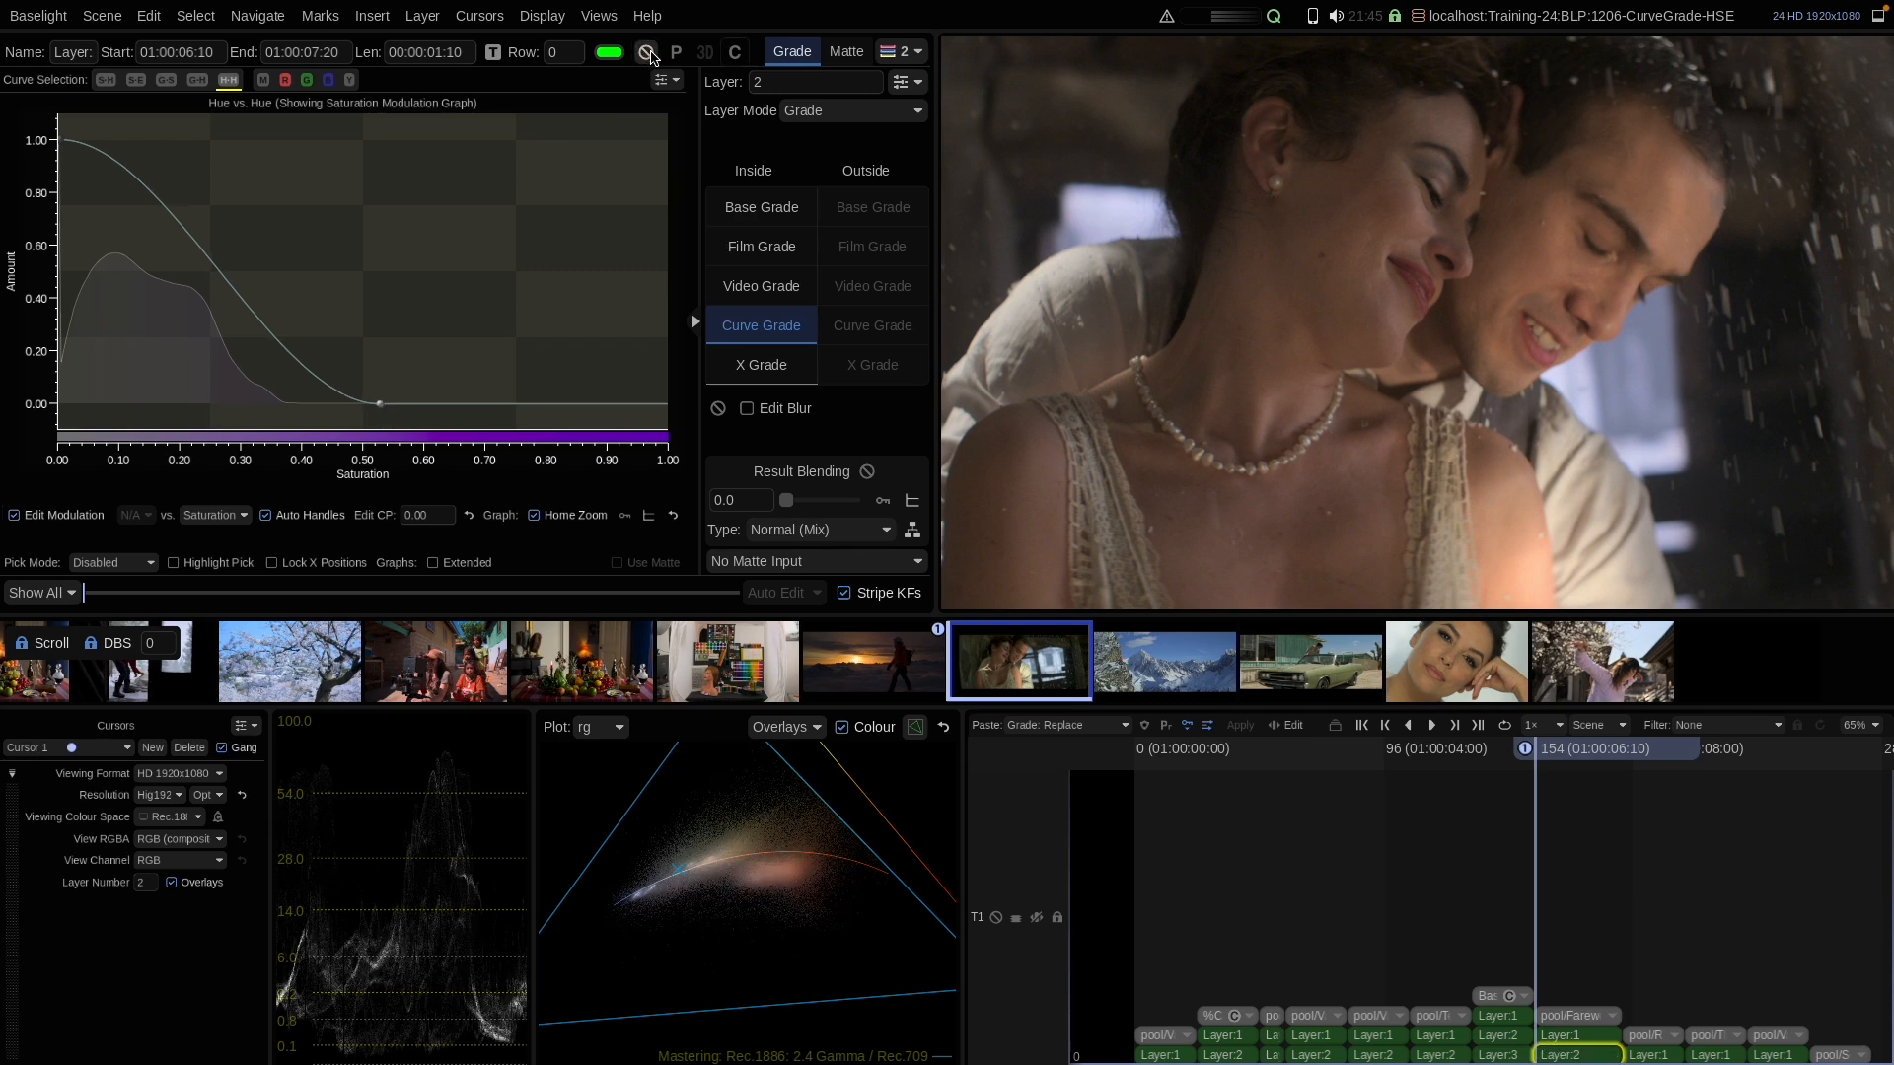
{"action": "left_click", "coordinate": [651, 57]}
{"action": "left_click", "coordinate": [651, 57]}
{"action": "left_click", "coordinate": [651, 57]}
{"action": "left_click", "coordinate": [652, 58]}
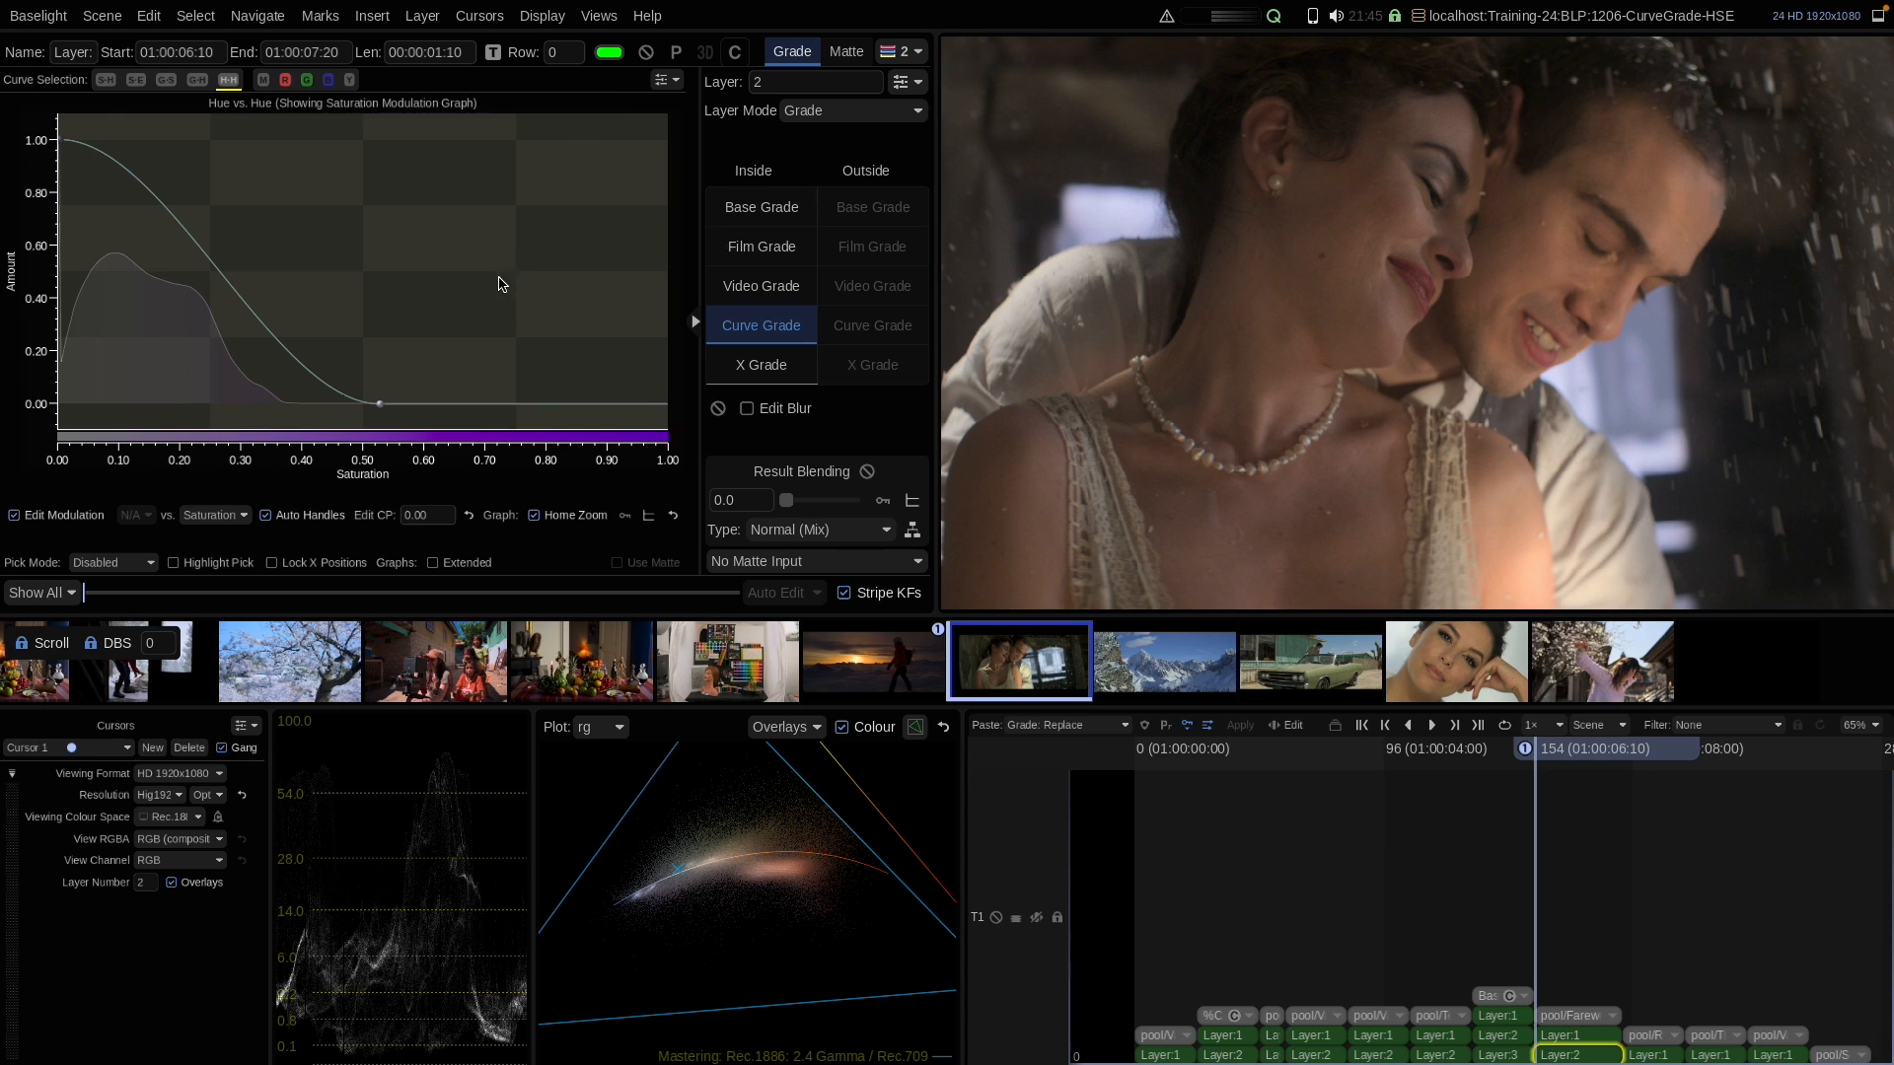
Go to the snowy mountain shot, show its Hue vs. Hue curve, turn on Highlight Pick and sample the hue of the sky
{"action": "key", "text": "Down"}
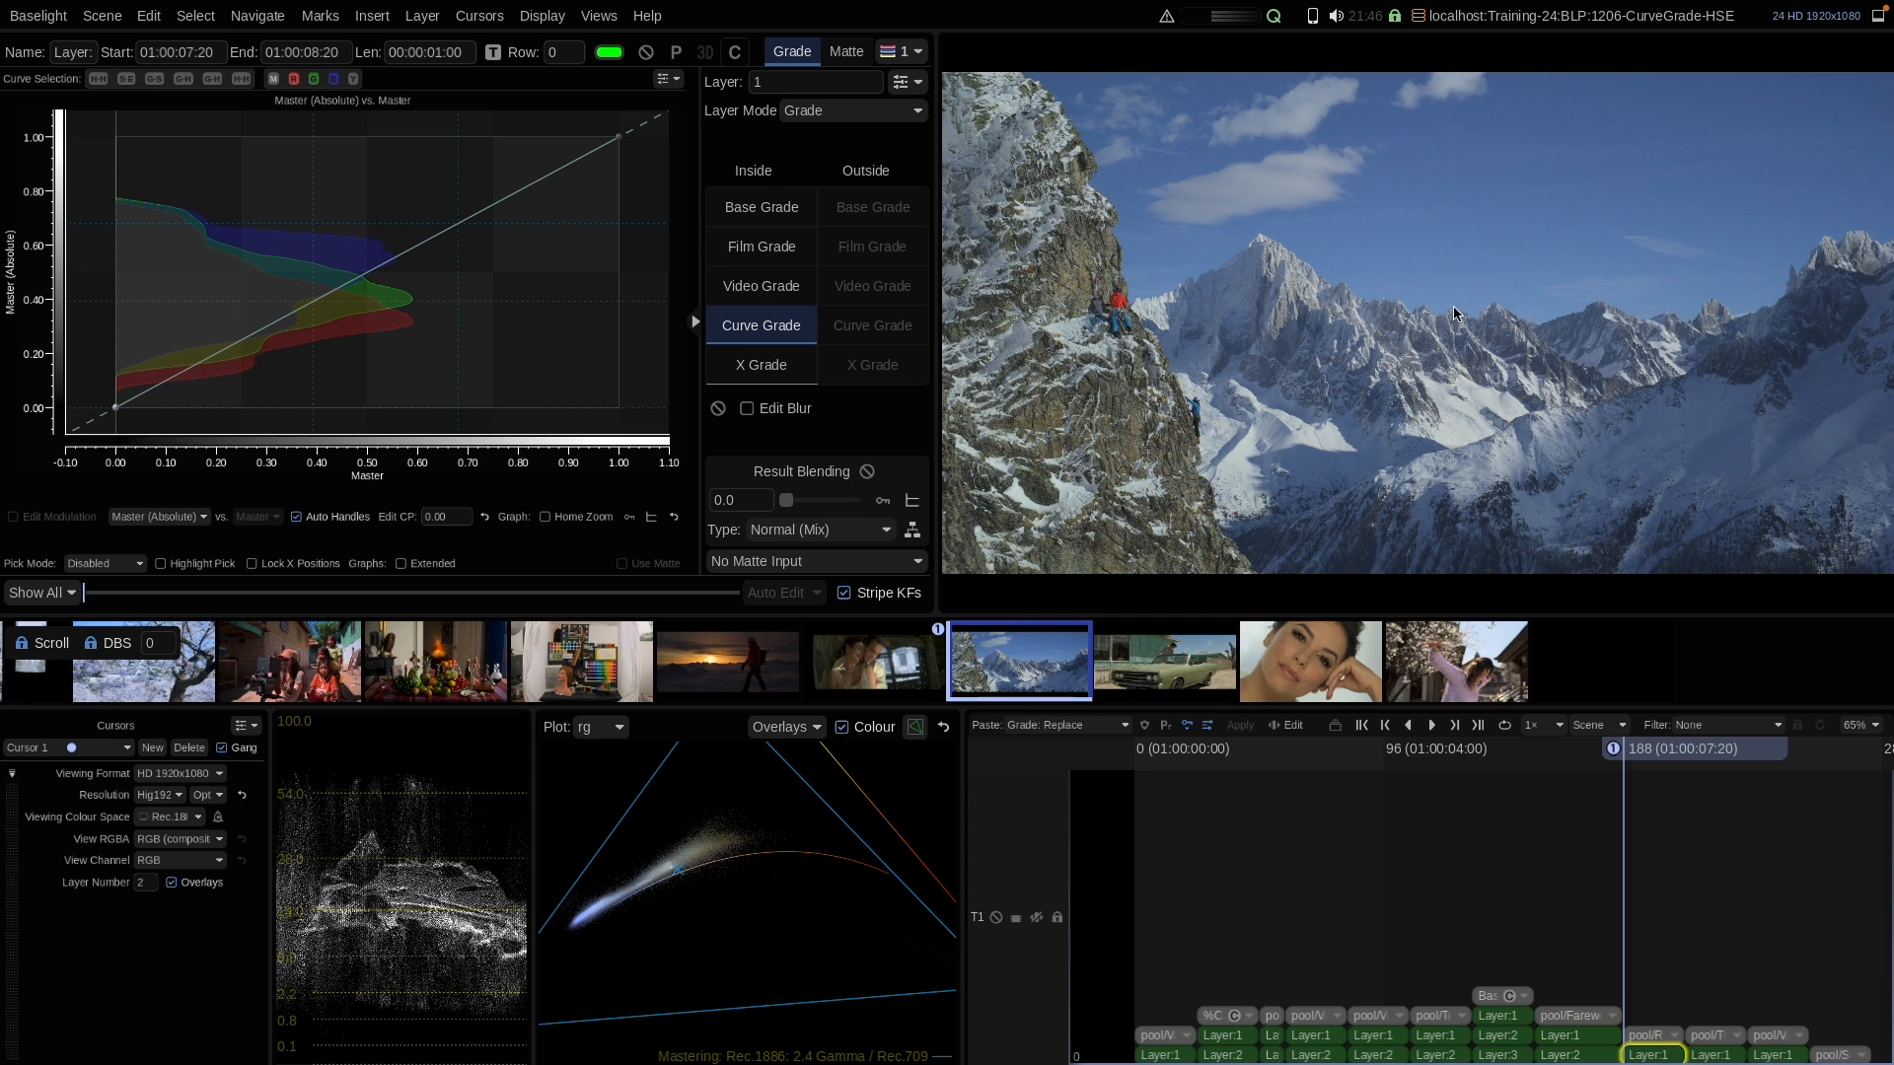
{"action": "left_click", "coordinate": [242, 81]}
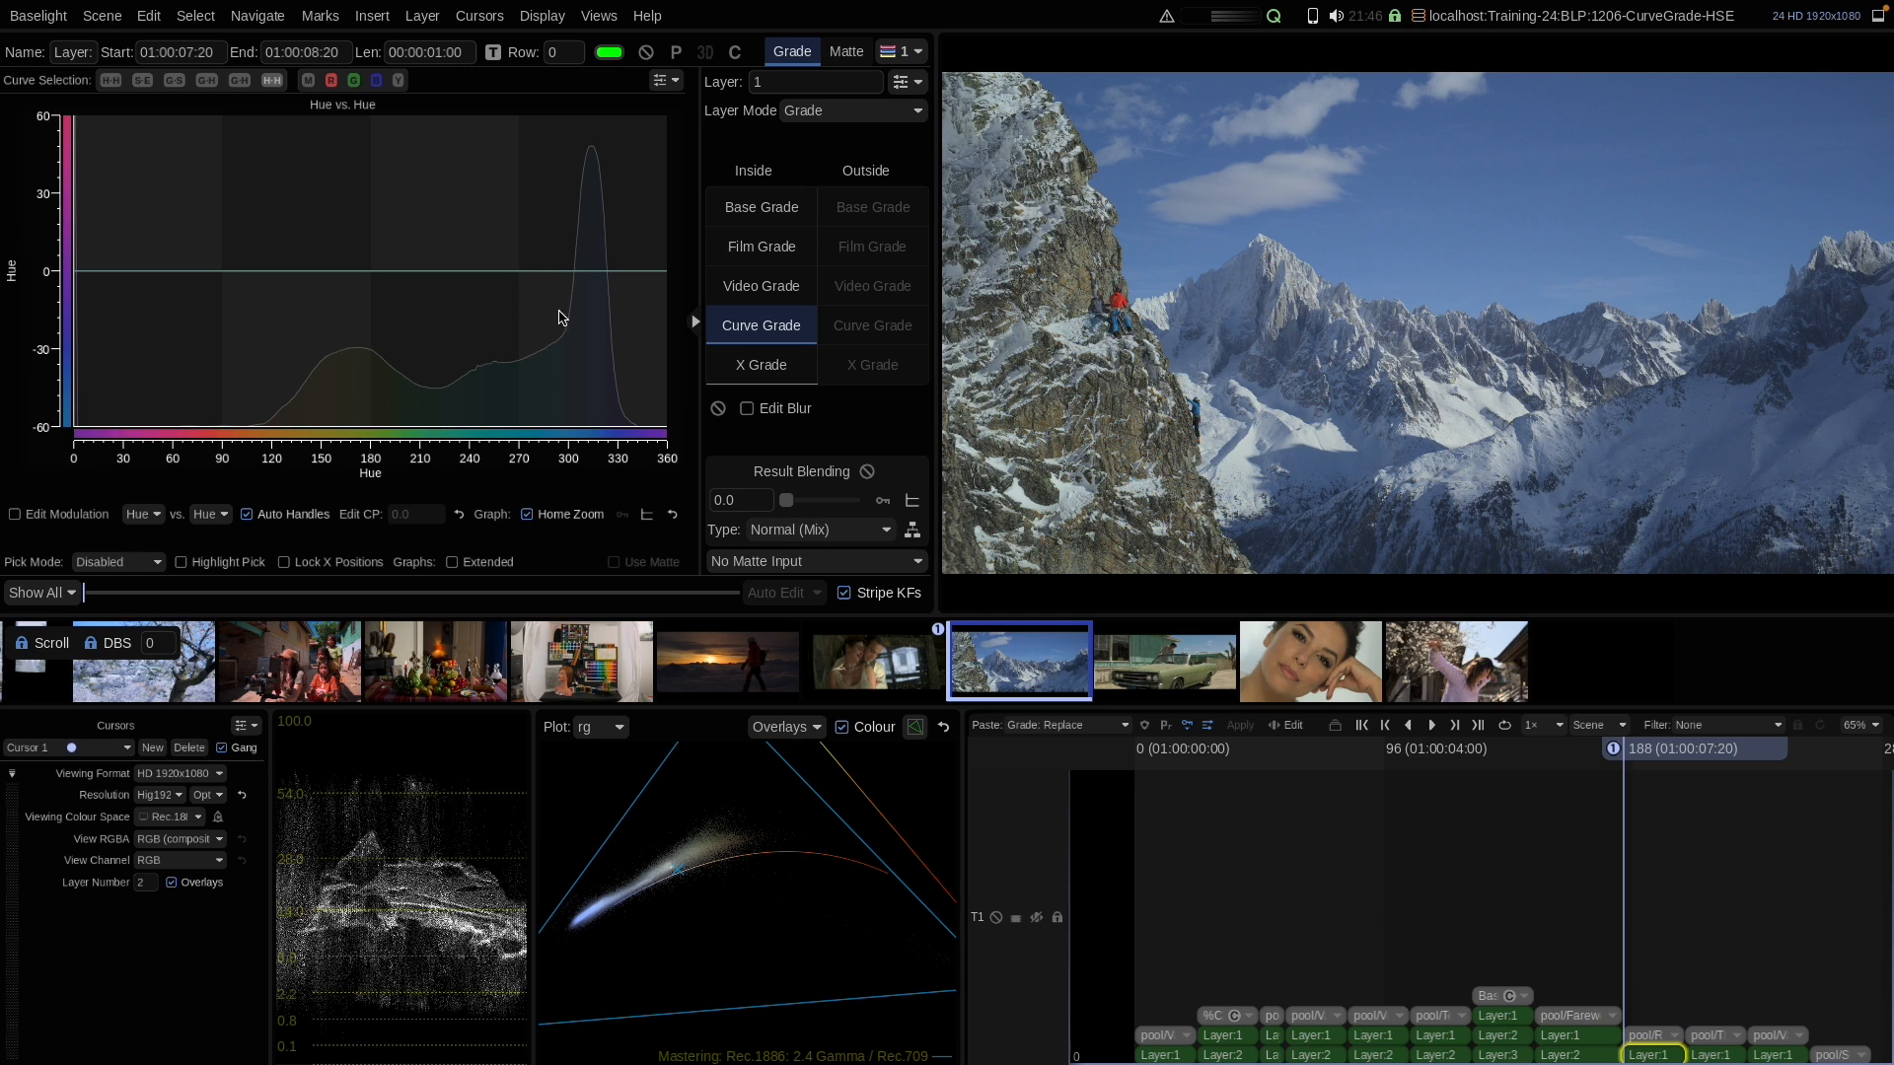
{"action": "left_click", "coordinate": [249, 563]}
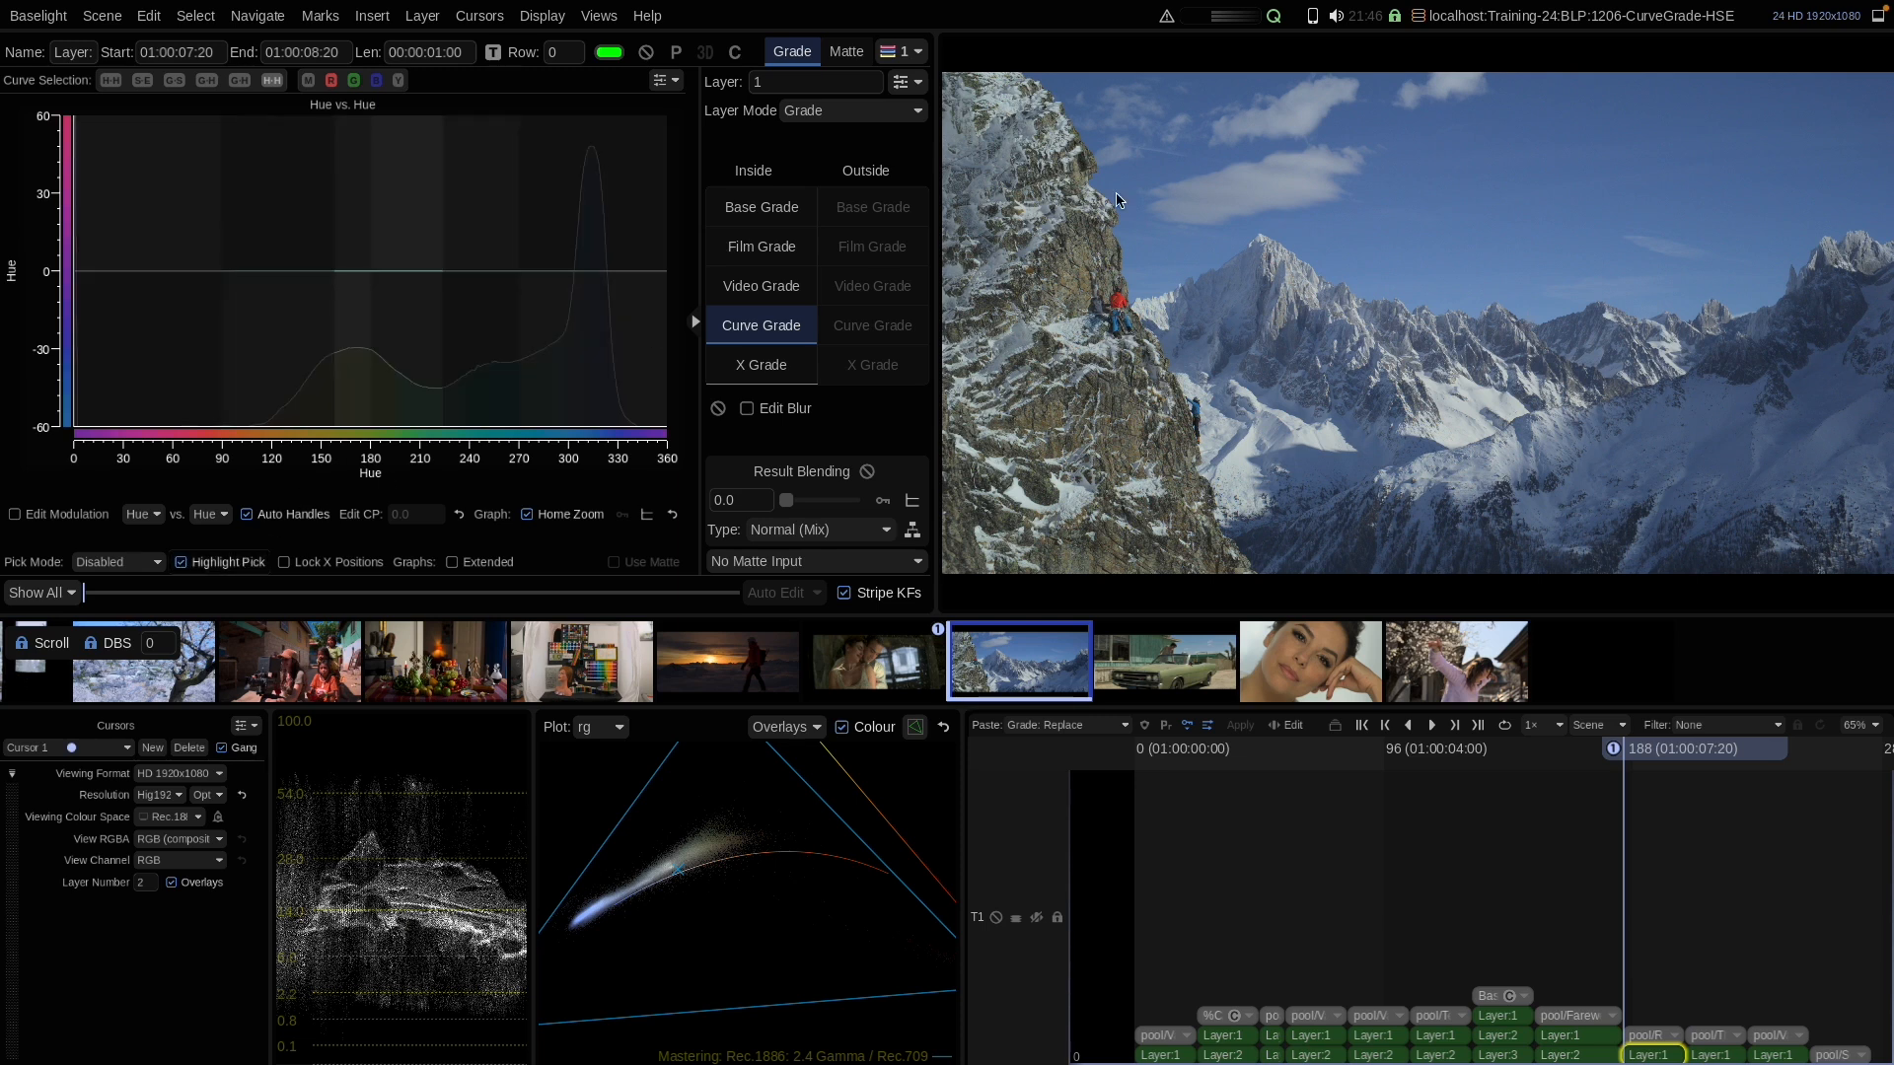
{"action": "left_click", "coordinate": [1492, 117]}
{"action": "left_click_drag", "start_coordinate": [1504, 140], "coordinate": [1569, 284]}
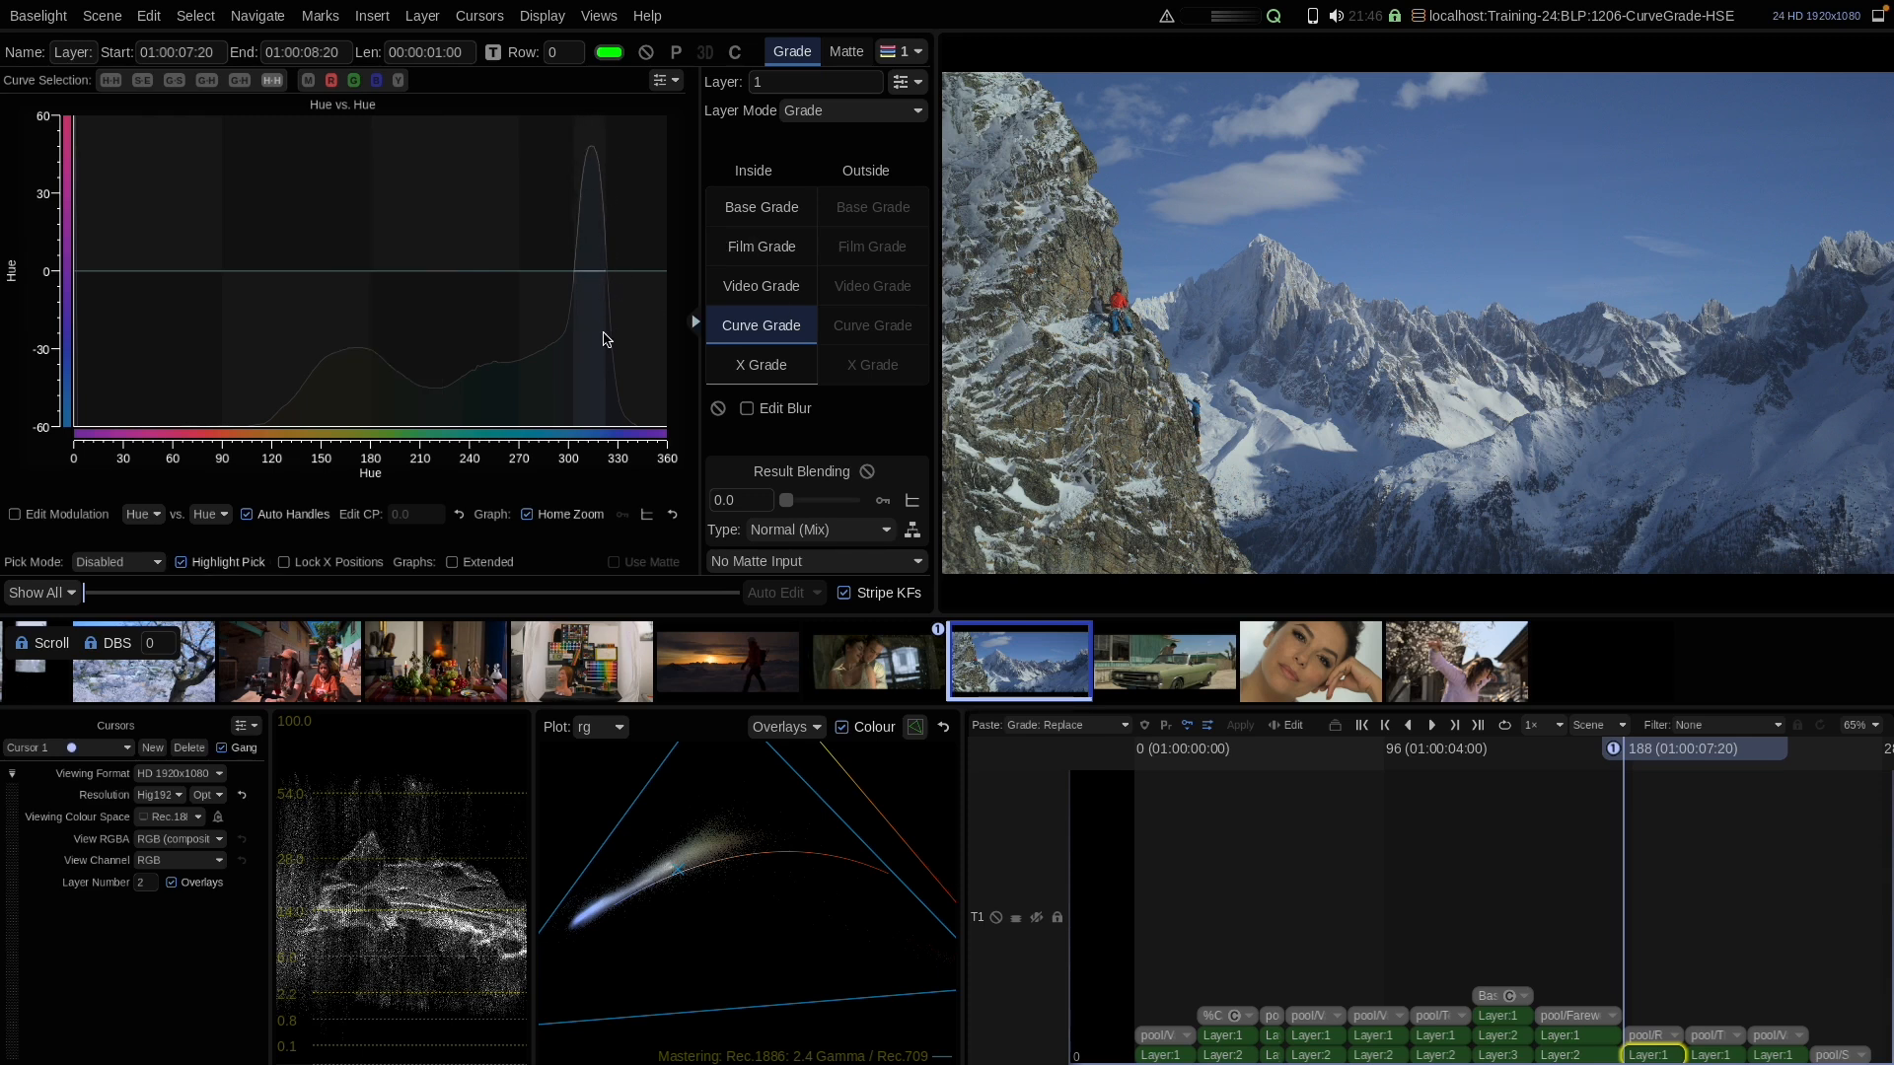
Add a Hue vs. Hue control point at the sky's hue, try raising and flattening it, and set it to 56.1
{"action": "left_click", "coordinate": [591, 272]}
{"action": "left_click_drag", "start_coordinate": [590, 276], "coordinate": [593, 133]}
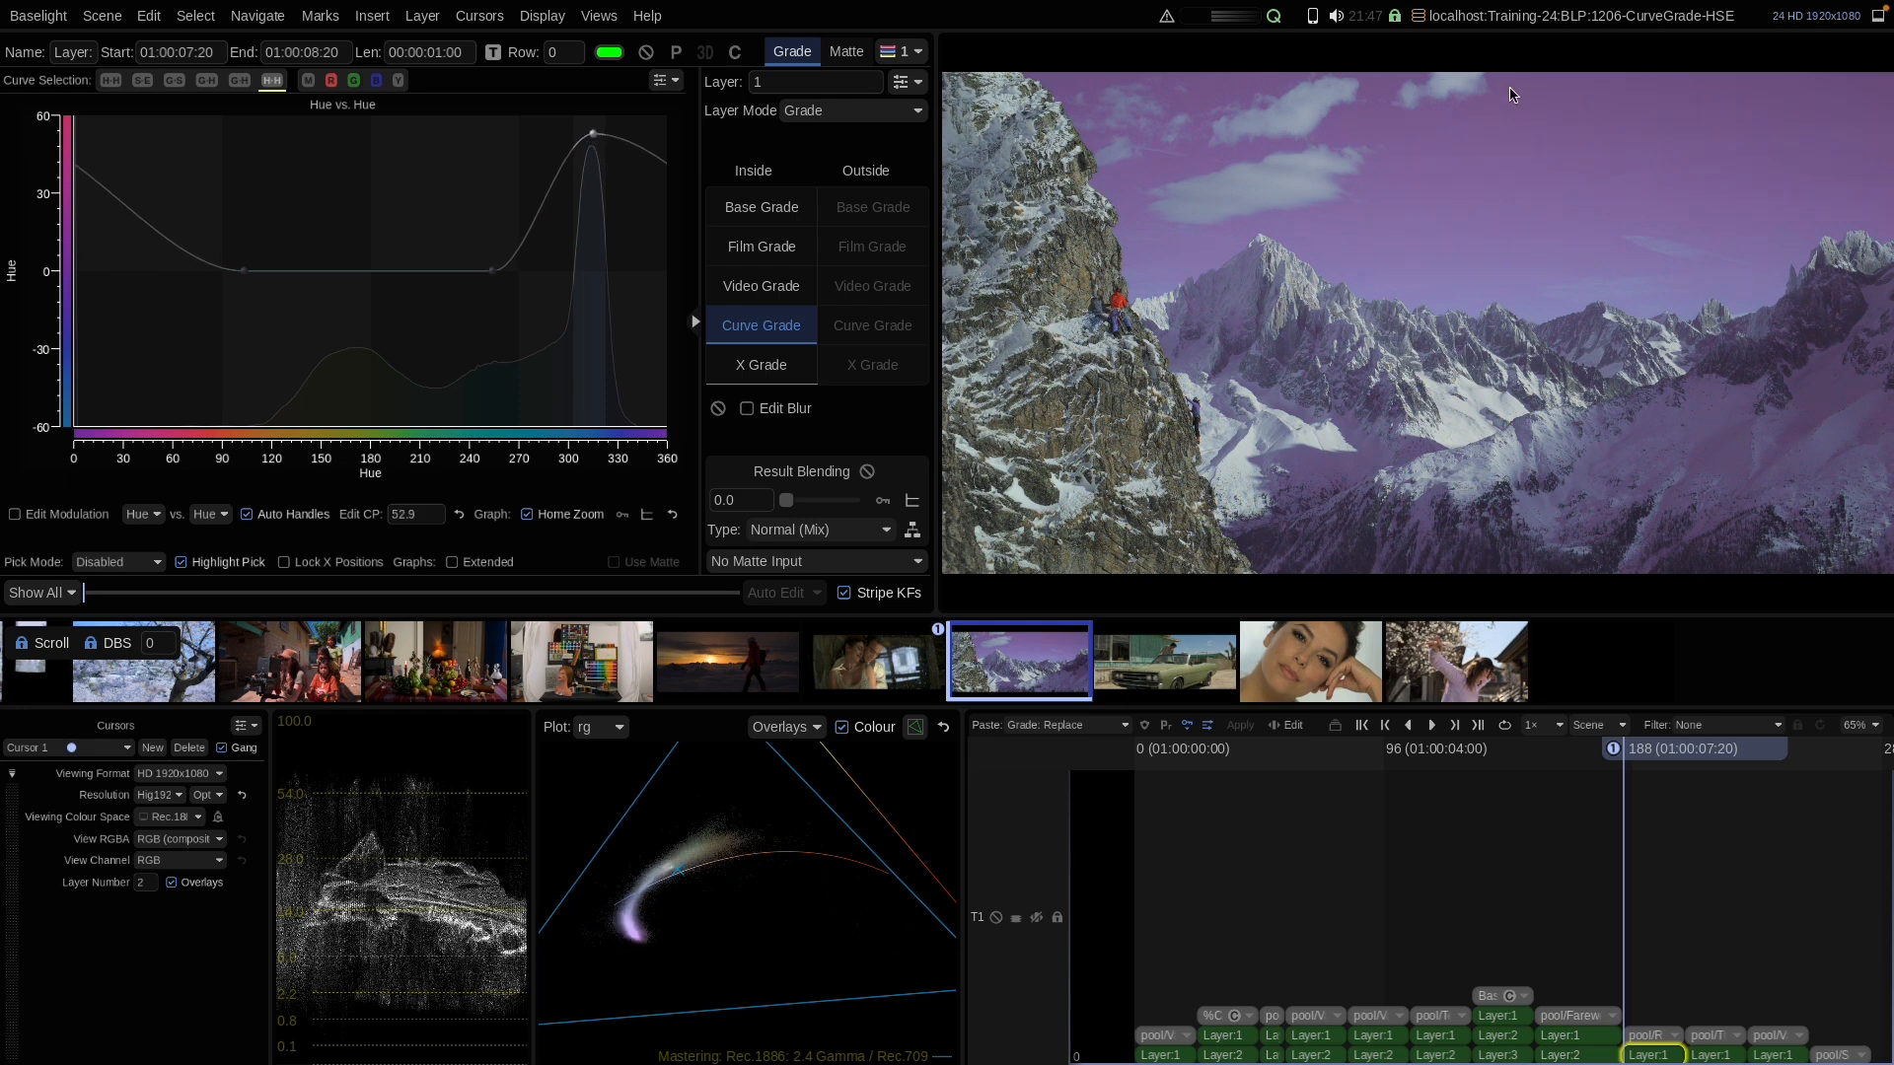
{"action": "left_click_drag", "start_coordinate": [593, 133], "coordinate": [595, 270]}
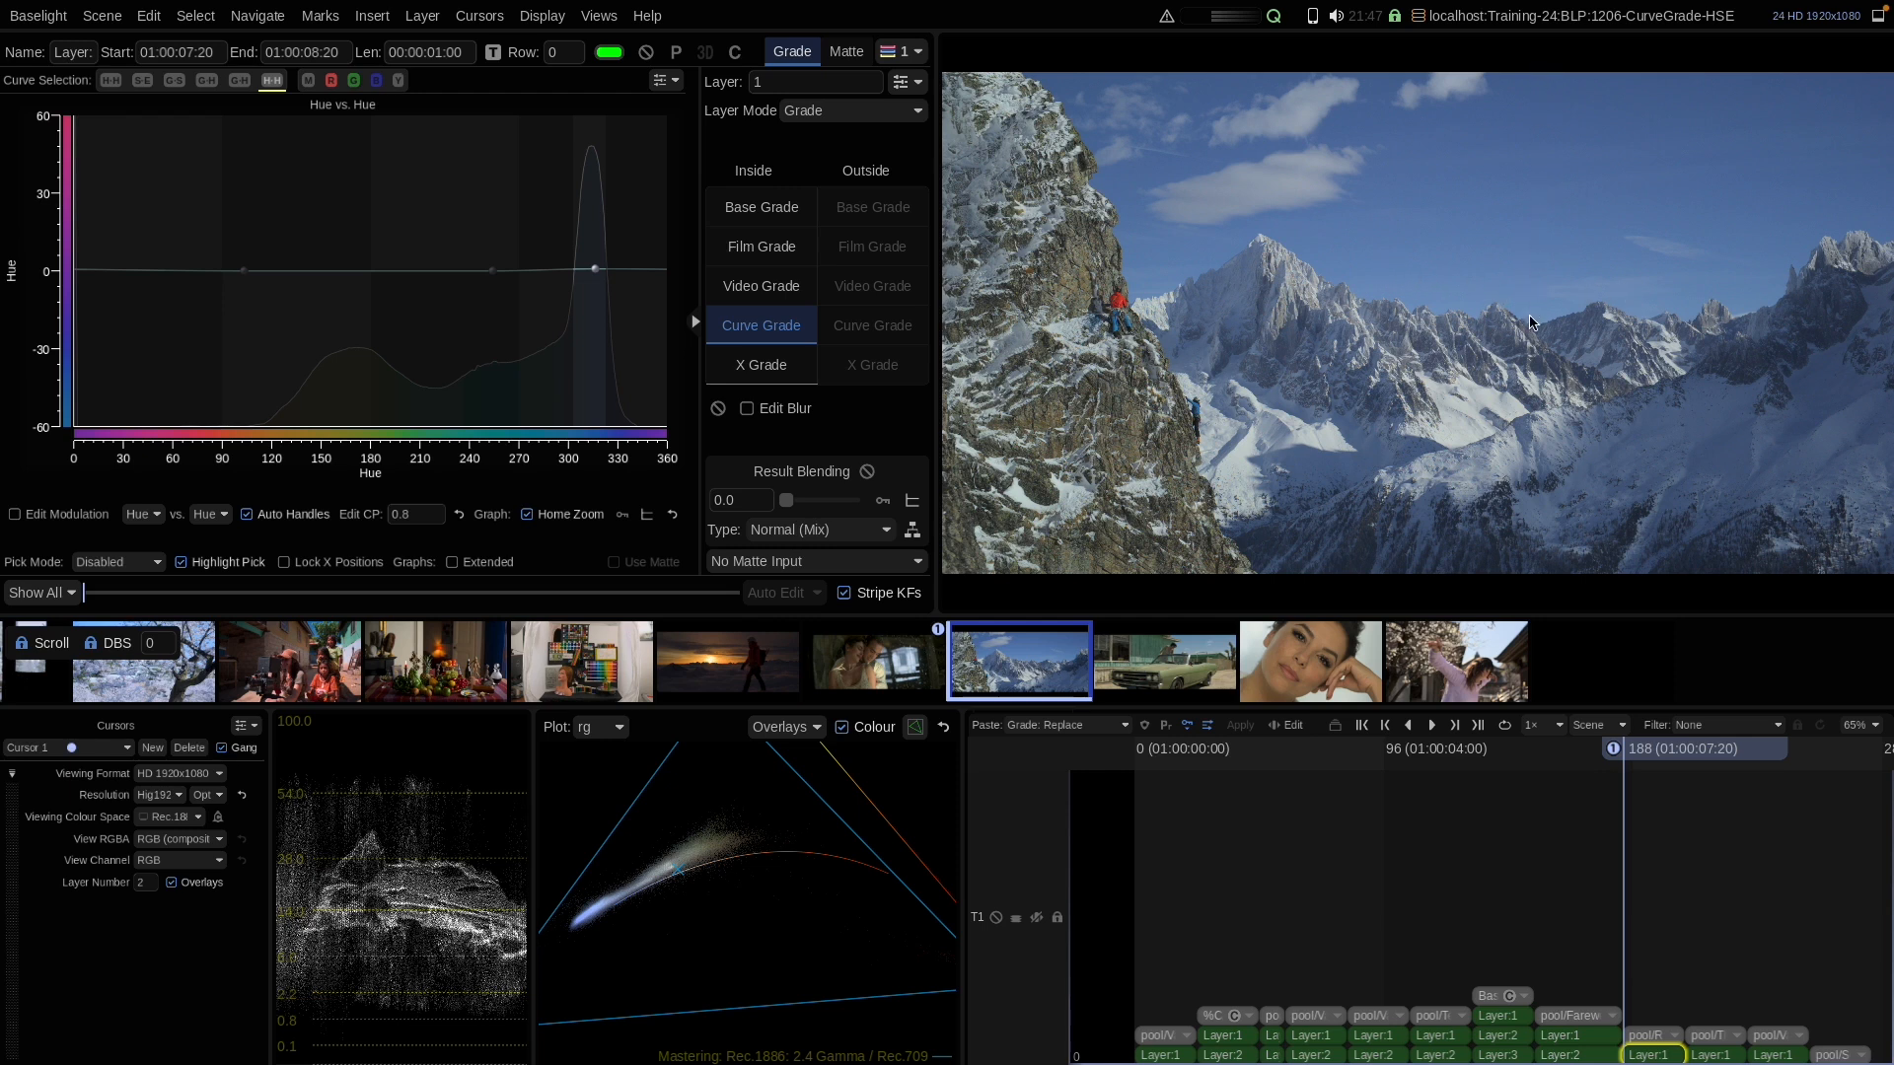
{"action": "left_click_drag", "start_coordinate": [594, 269], "coordinate": [595, 162]}
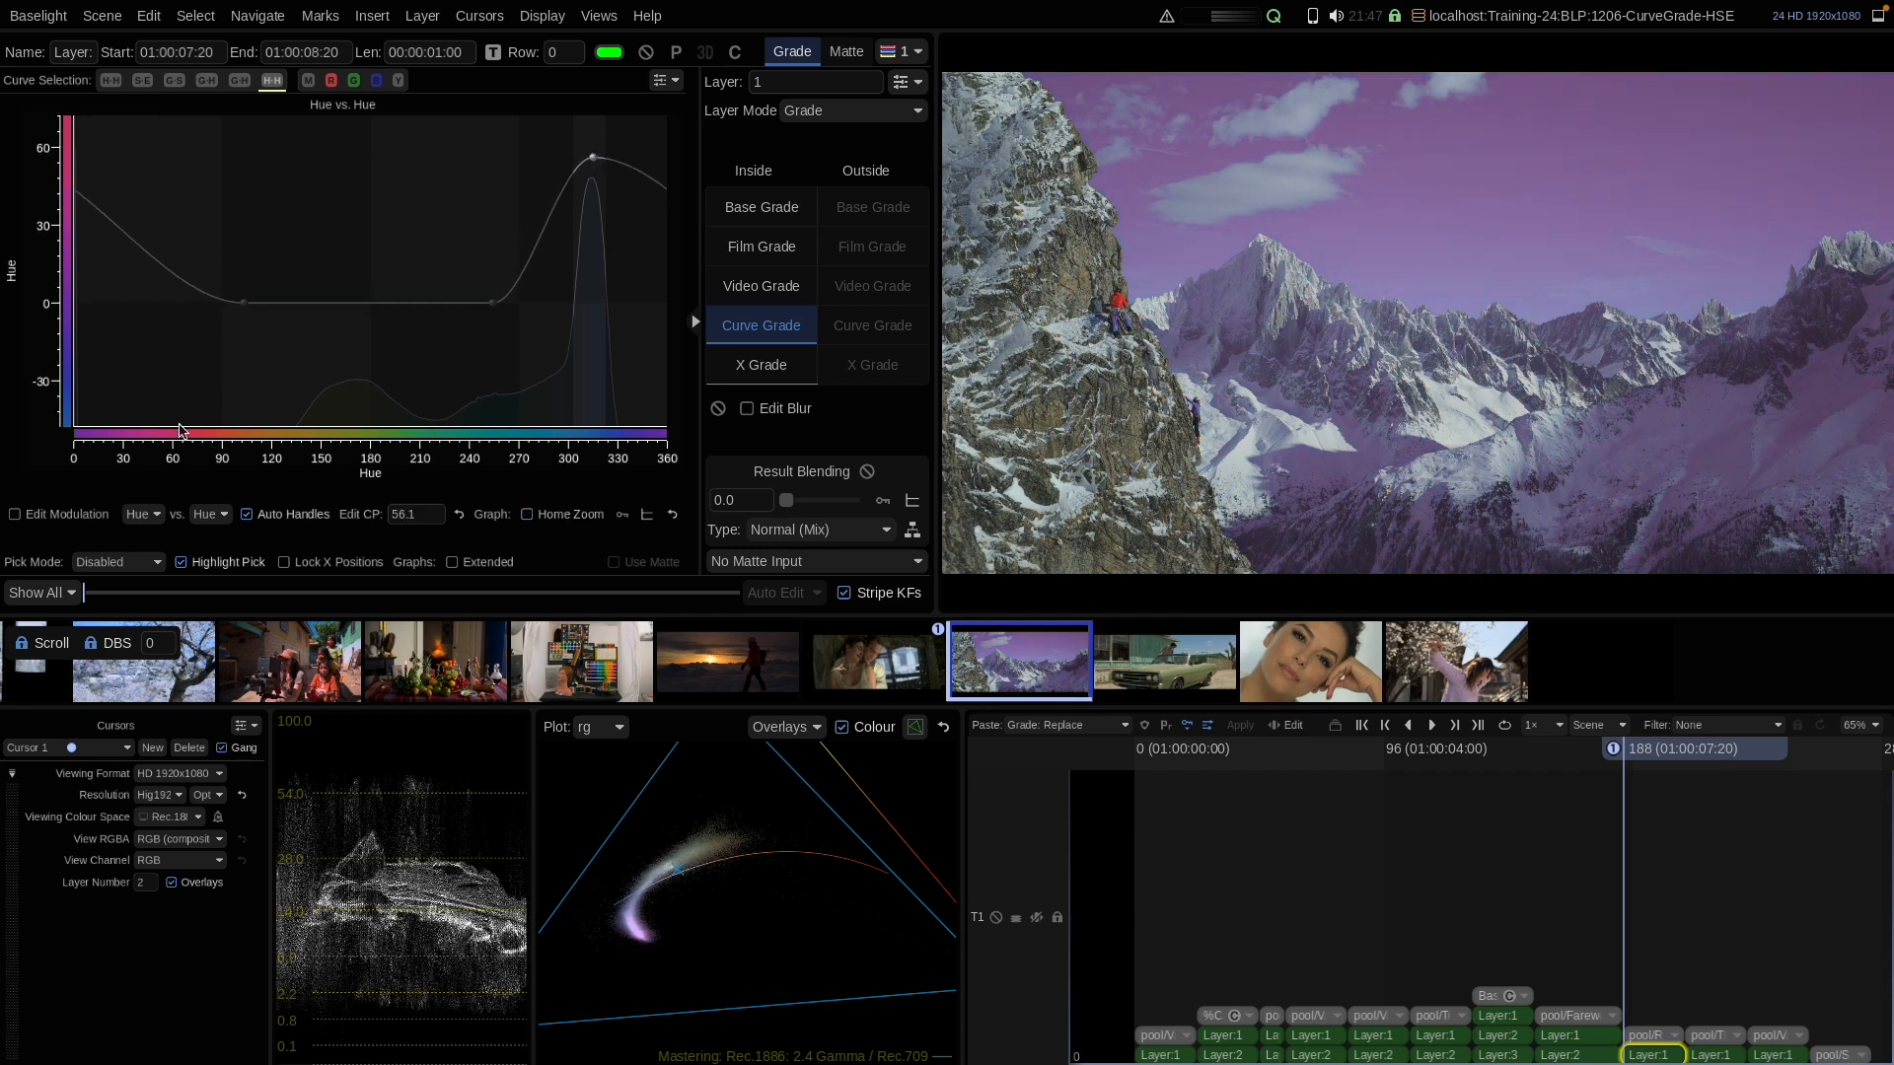
Show the Exposure modulation graph for the Hue vs. Hue curve and sample the exposure of the sky from its upper edge to the mountains
{"action": "left_click", "coordinate": [57, 515]}
{"action": "left_click", "coordinate": [210, 515]}
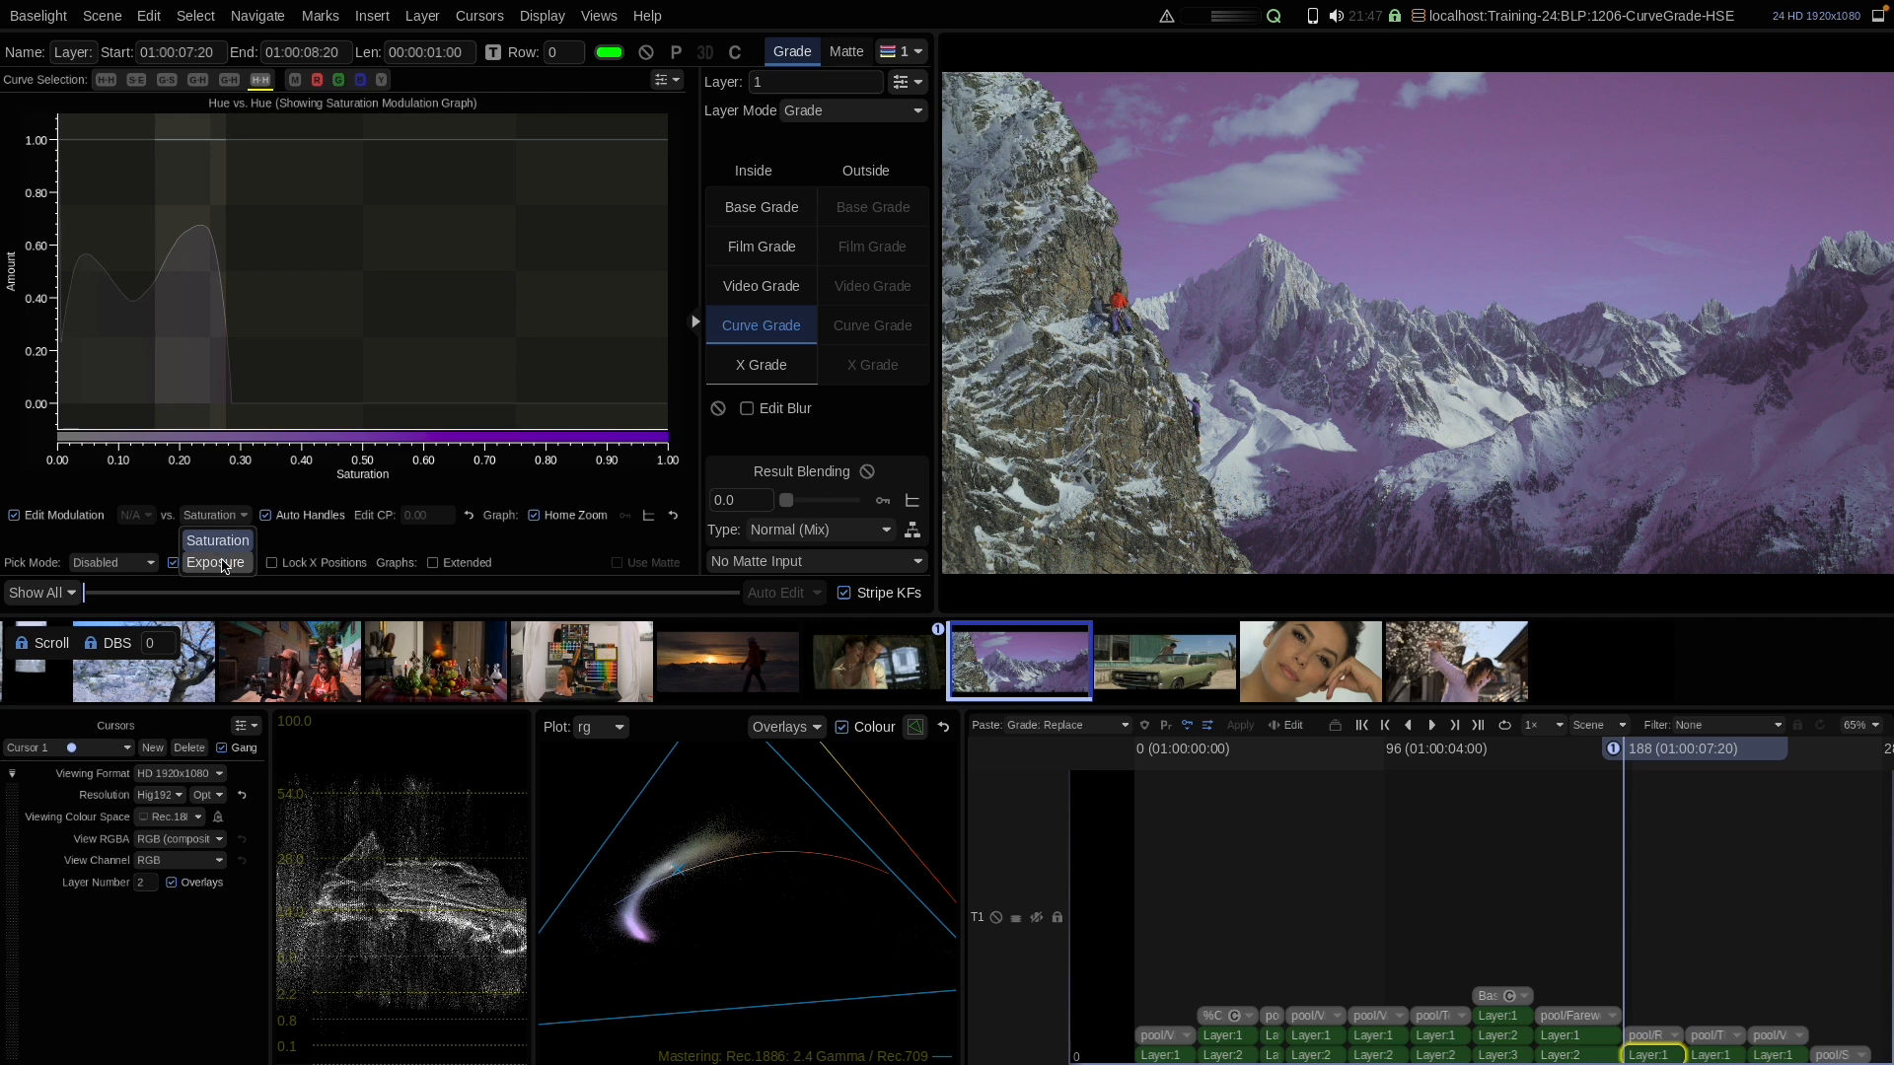
{"action": "left_click", "coordinate": [216, 562]}
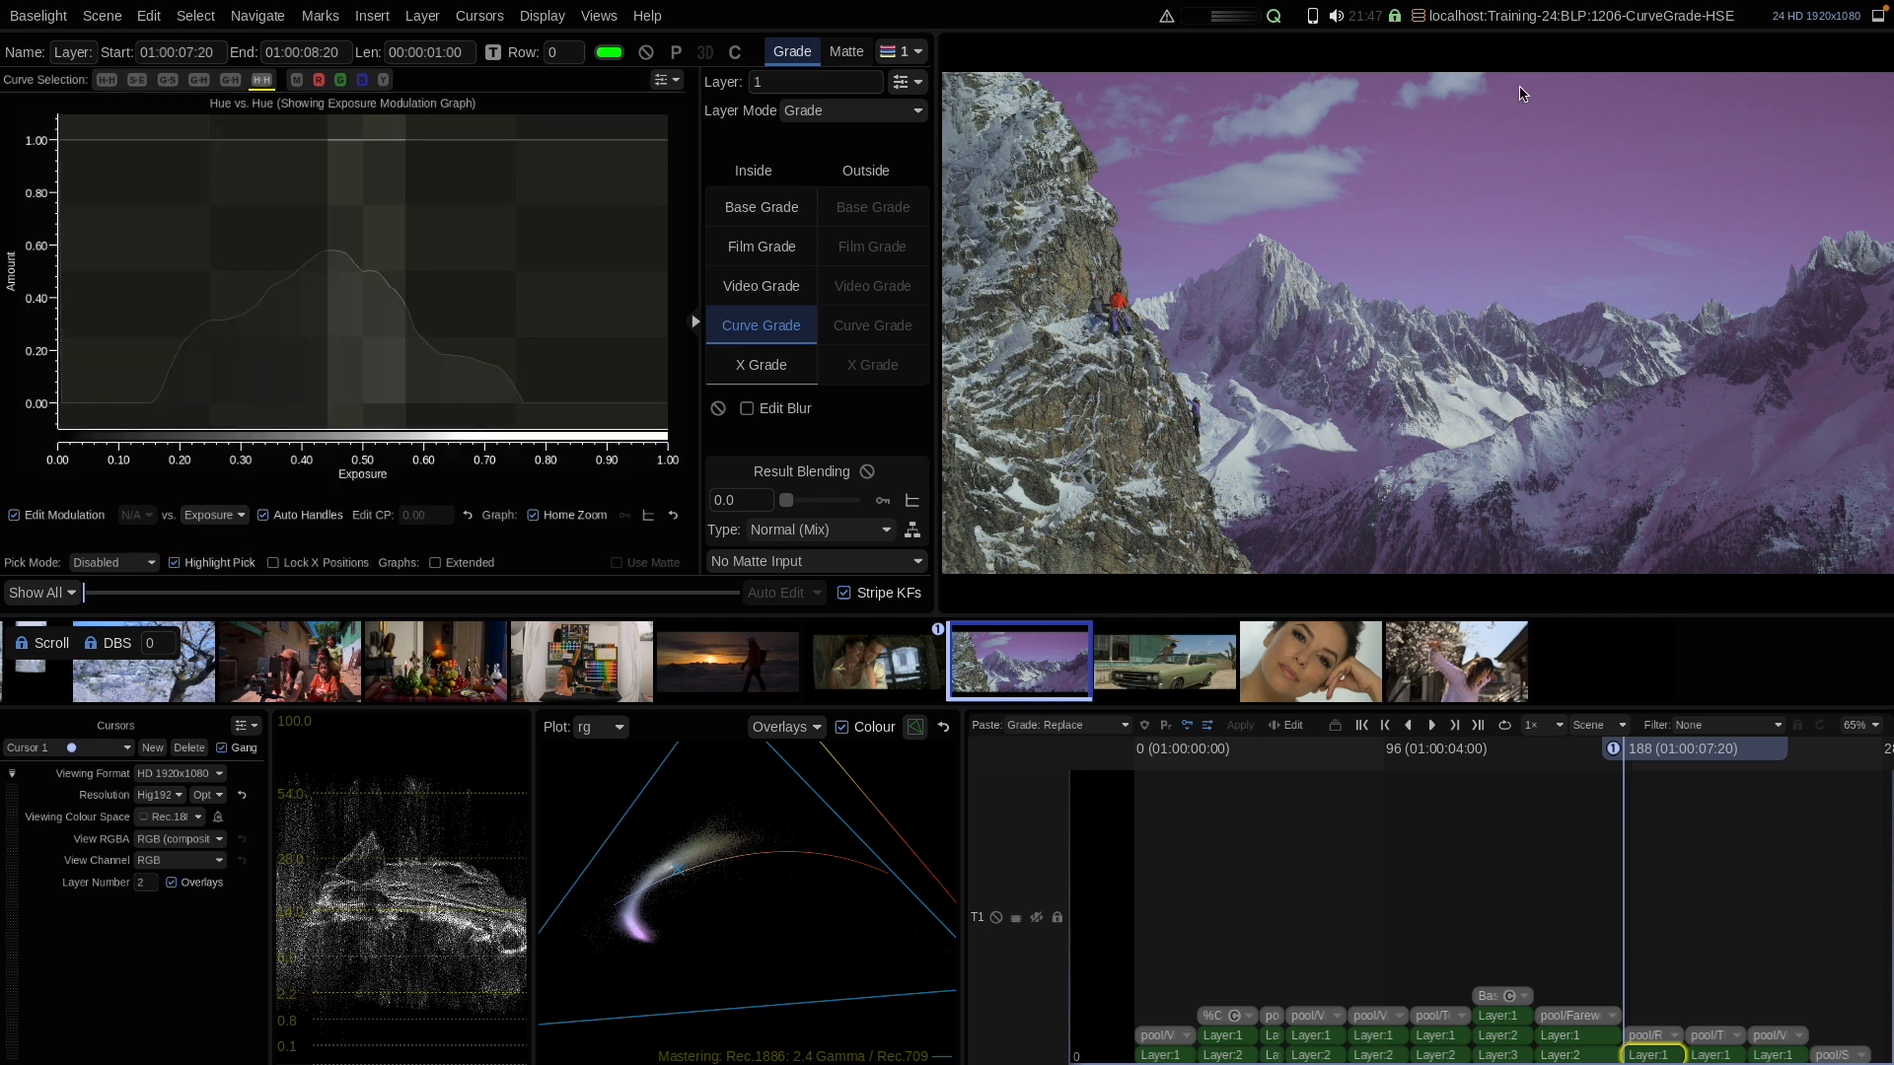
{"action": "left_click_drag", "start_coordinate": [1521, 79], "coordinate": [1544, 304]}
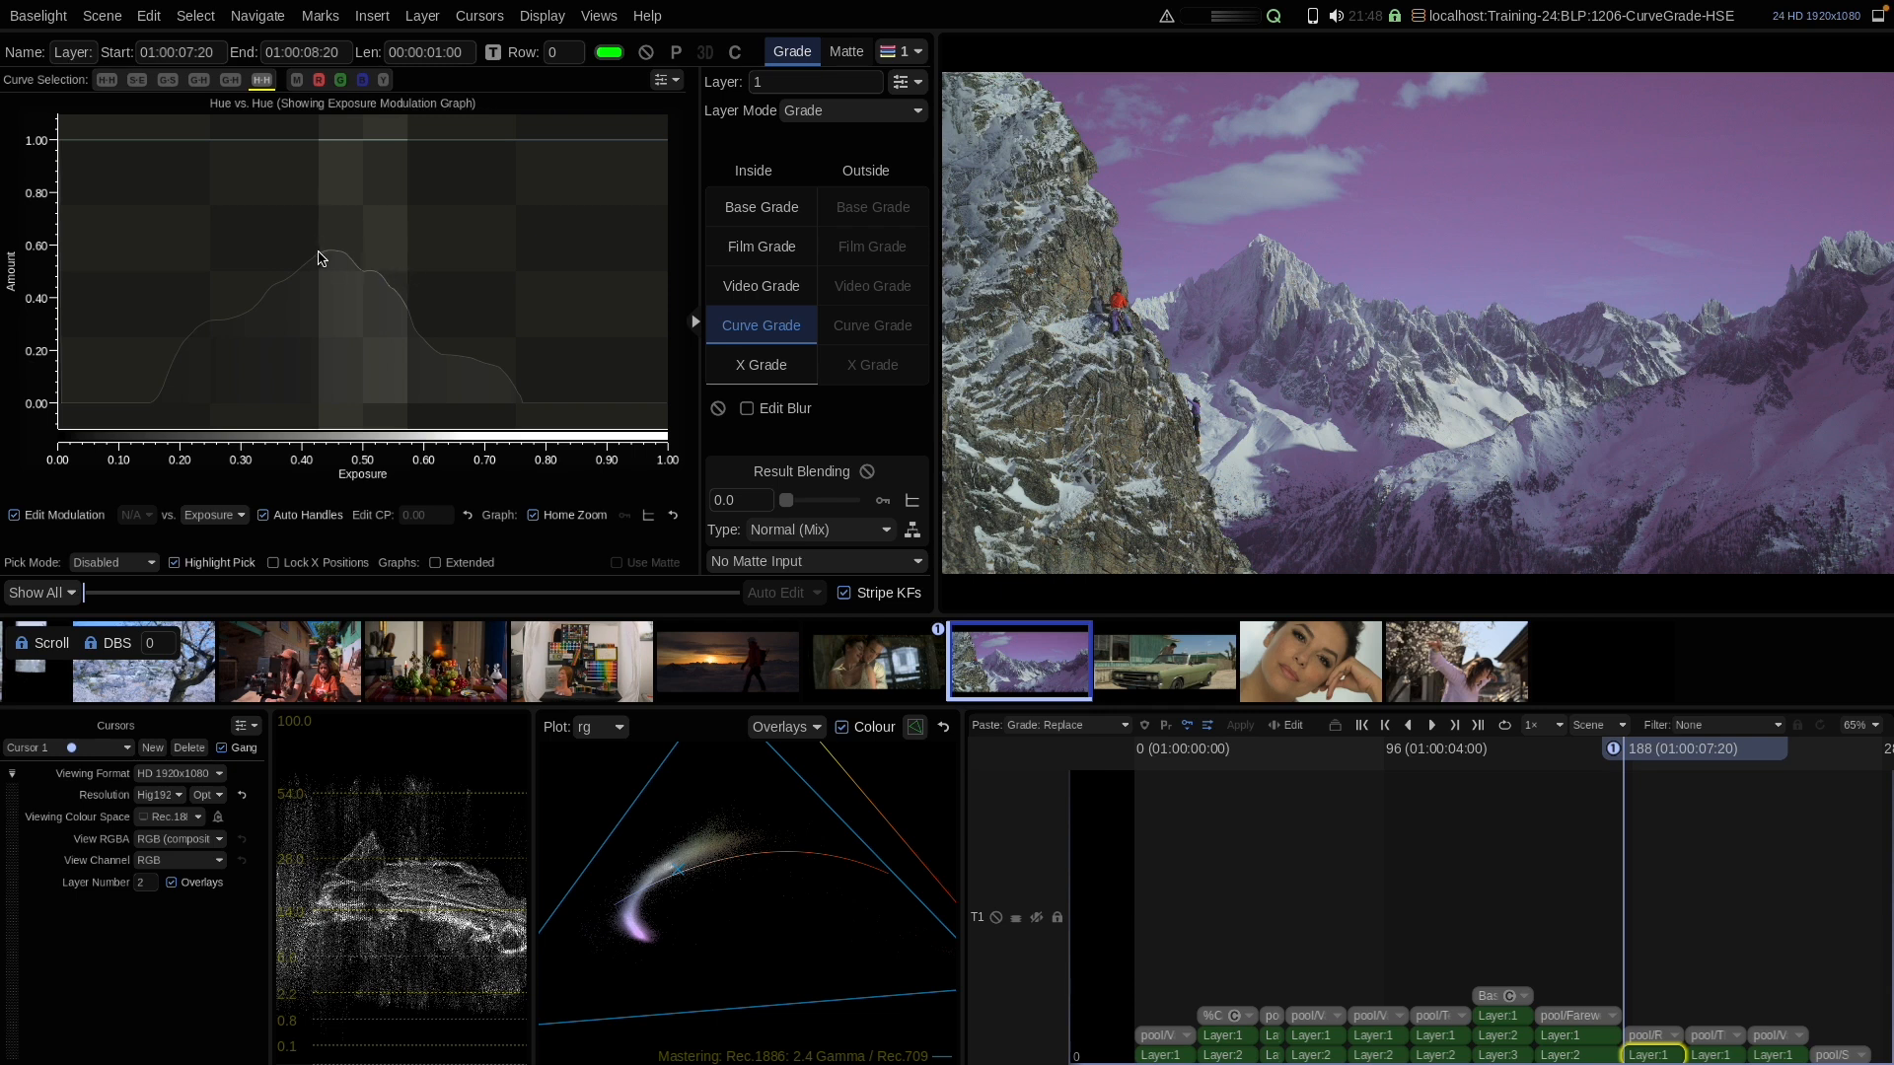
Shape the exposure modulation to rise from 0.00 at about 0.42 to 1.00 at about 0.58, and return to the Hue vs. Hue curve
{"action": "left_click", "coordinate": [318, 141]}
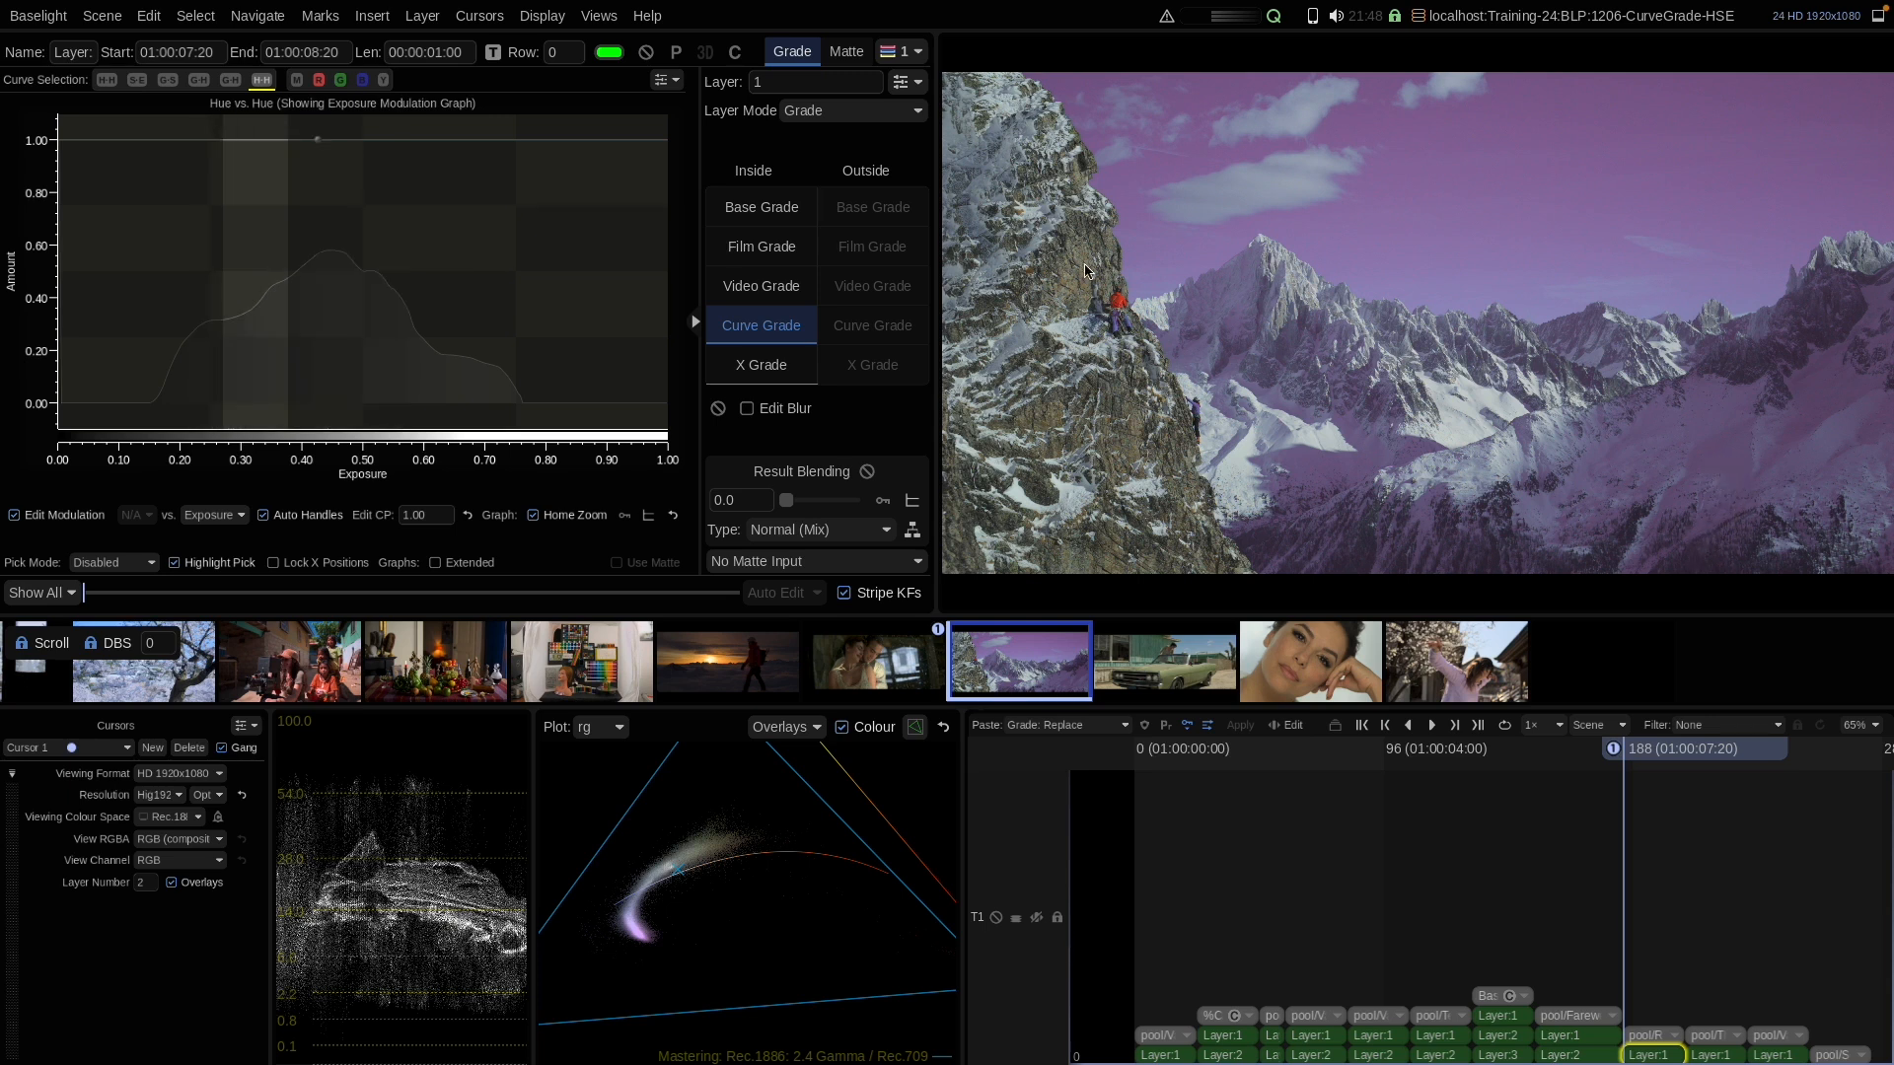
{"action": "left_click_drag", "start_coordinate": [1534, 79], "coordinate": [1544, 323]}
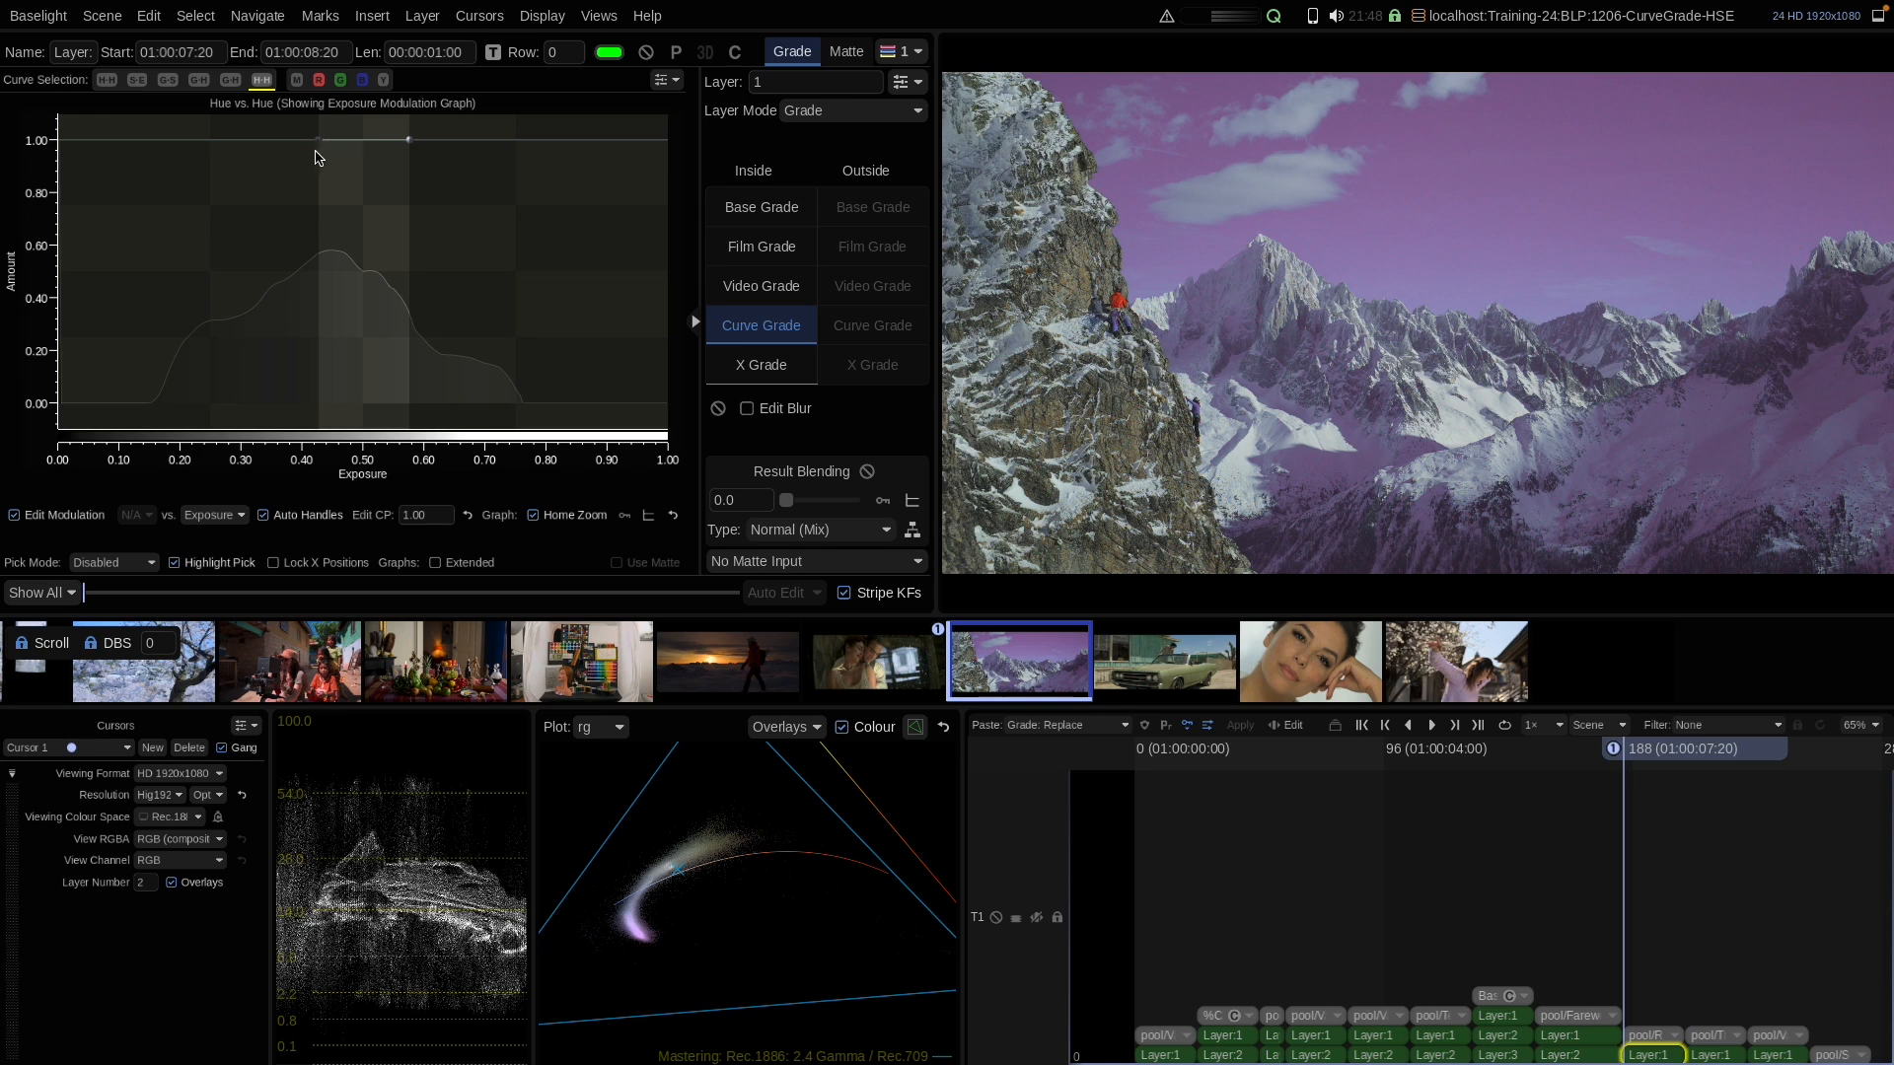
{"action": "left_click_drag", "start_coordinate": [318, 145], "coordinate": [316, 408]}
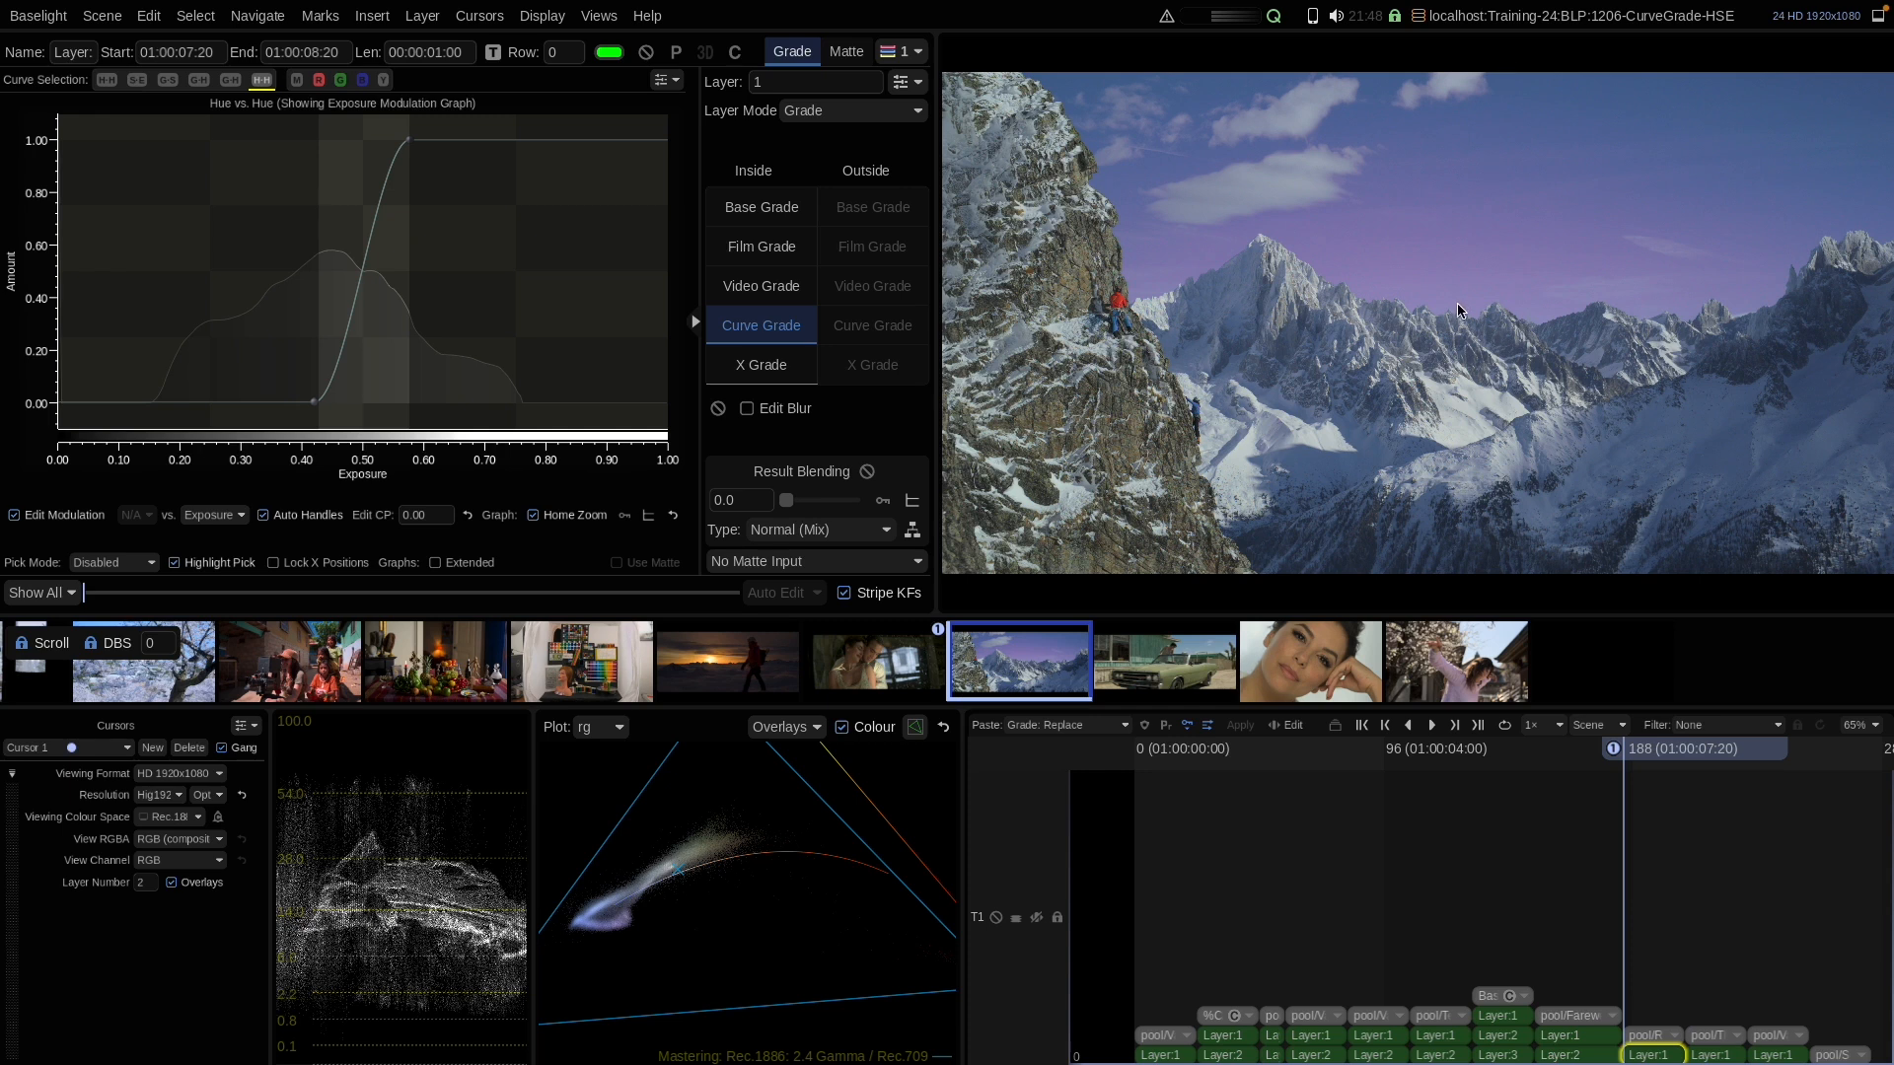
{"action": "left_click", "coordinate": [93, 515]}
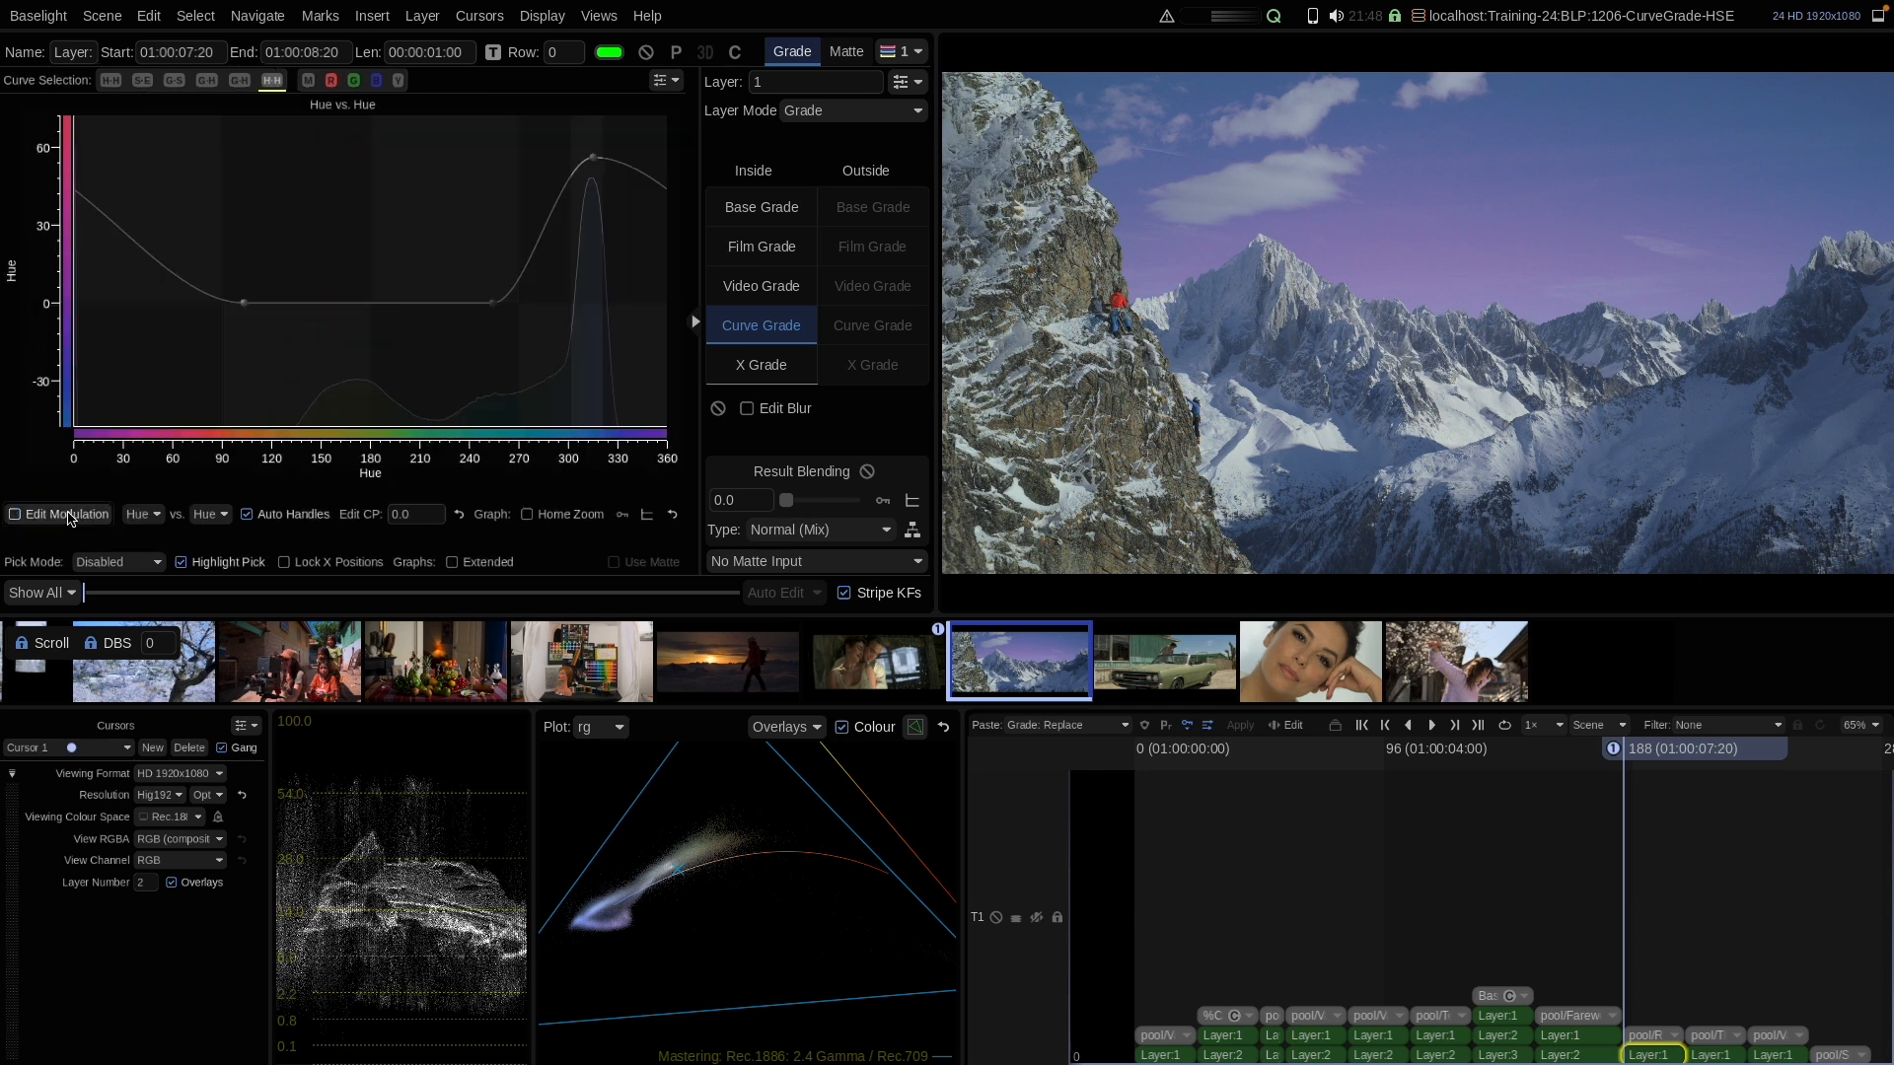
Switch the Hue vs. Hue graph to its extended range and raise the sky's control point to 105.1
{"action": "left_click", "coordinate": [474, 562]}
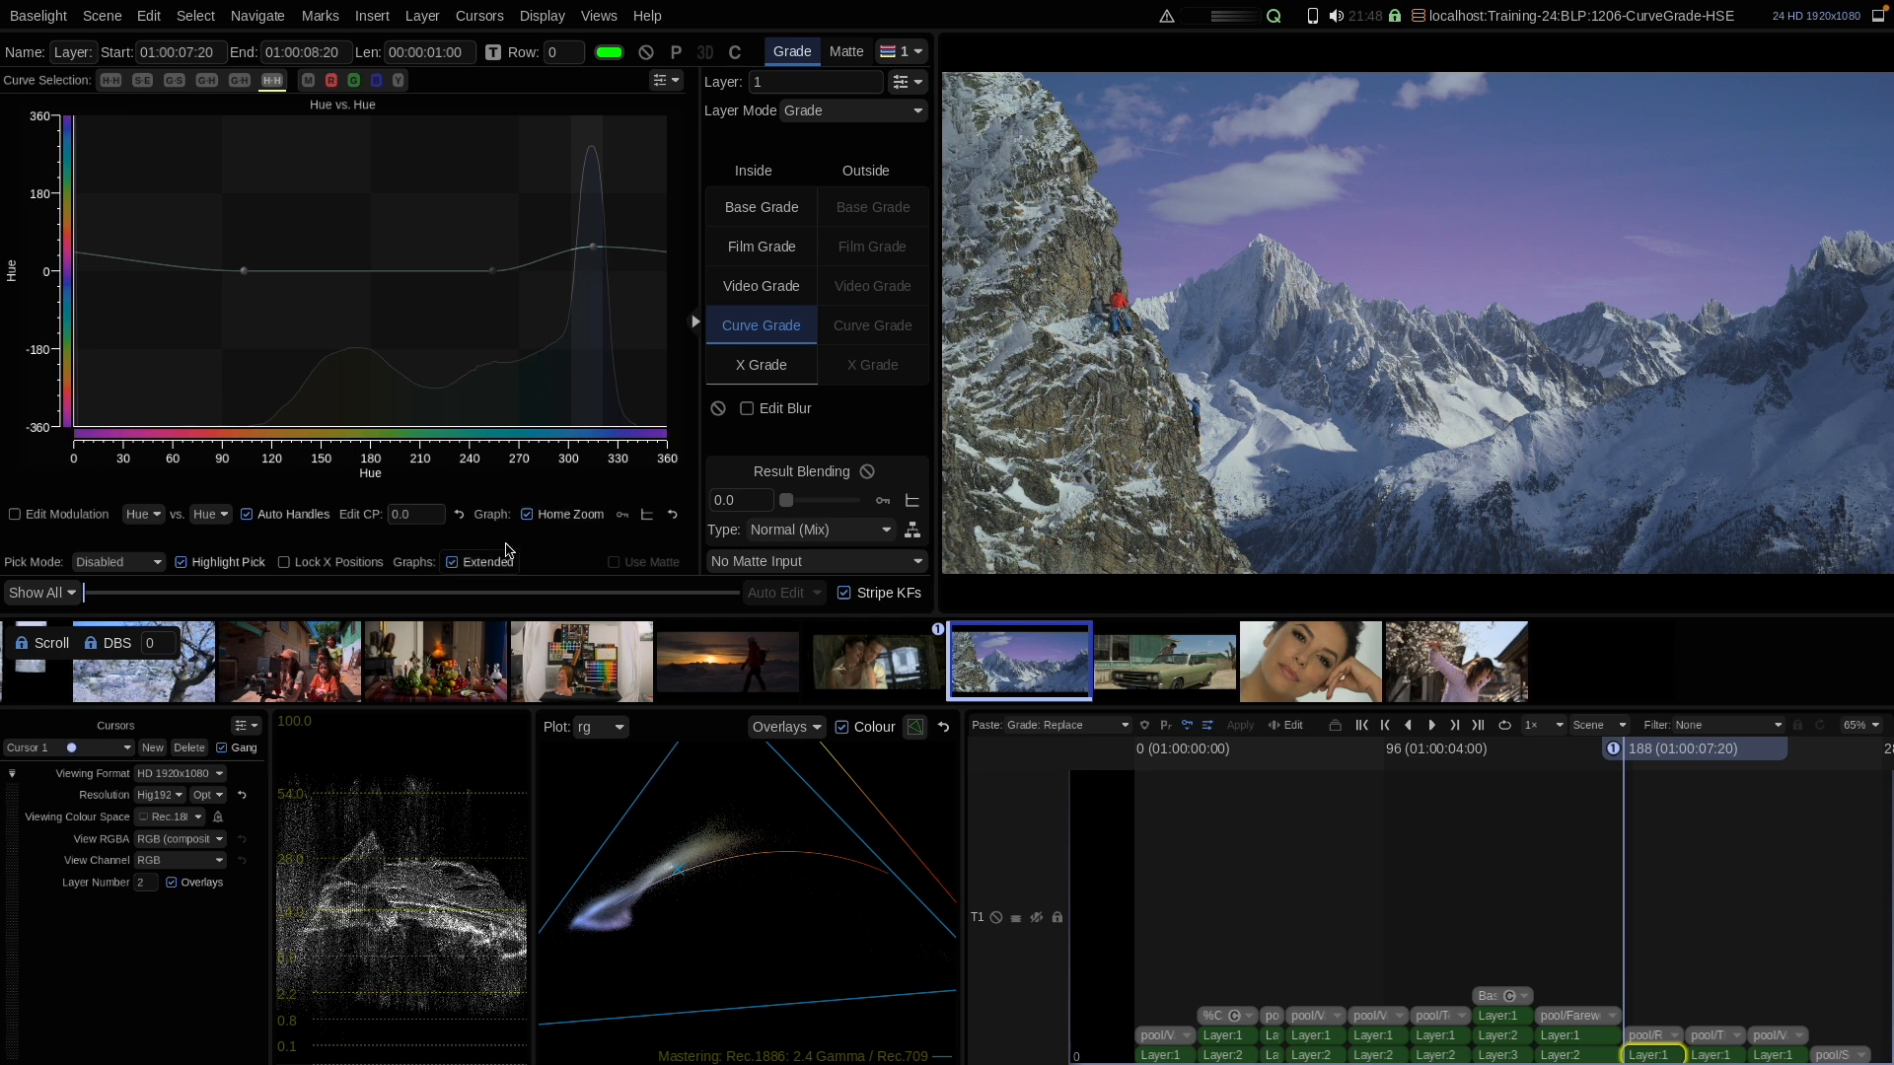
{"action": "left_click", "coordinate": [593, 247]}
{"action": "left_click_drag", "start_coordinate": [595, 252], "coordinate": [593, 229]}
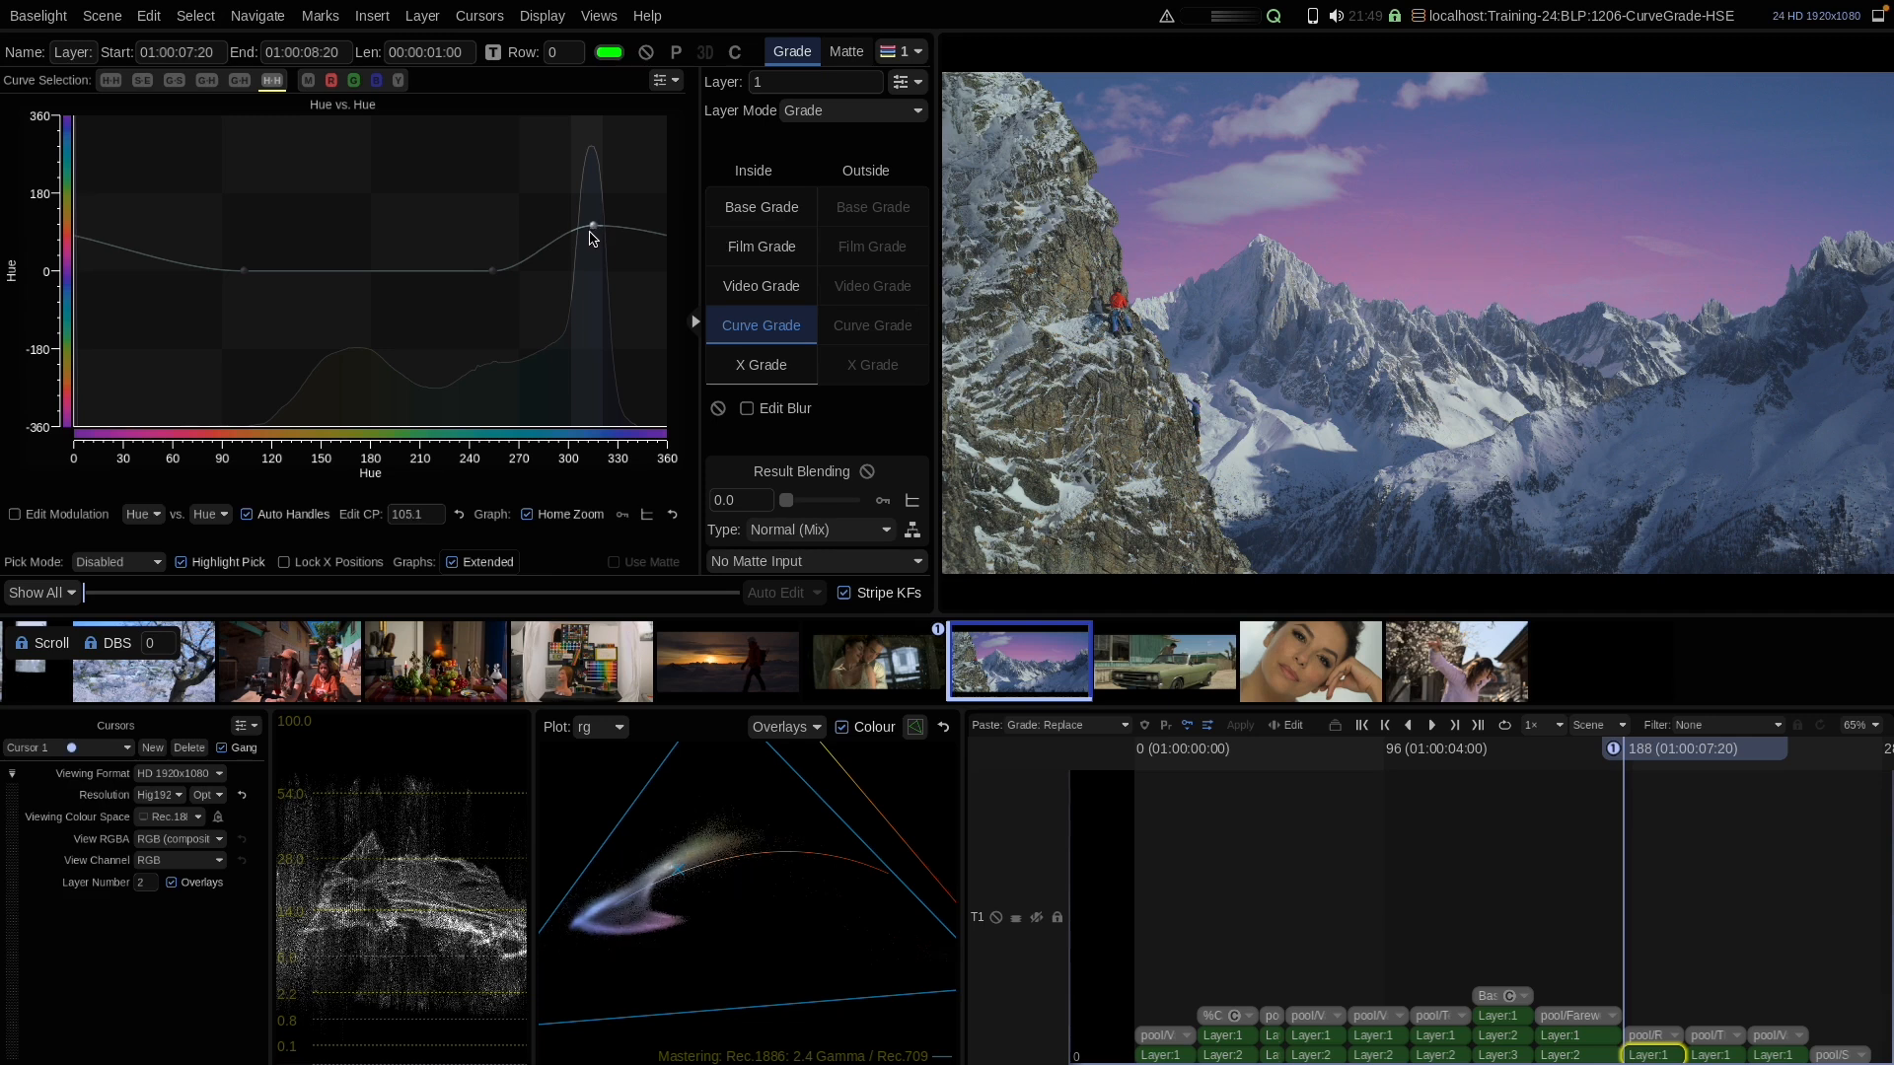
Compare the sky detail with the strip bypassed and set the result blending to Texture Blend at 38.5
{"action": "scroll", "coordinate": [1153, 268], "scroll_direction": "up", "scroll_amount": 5}
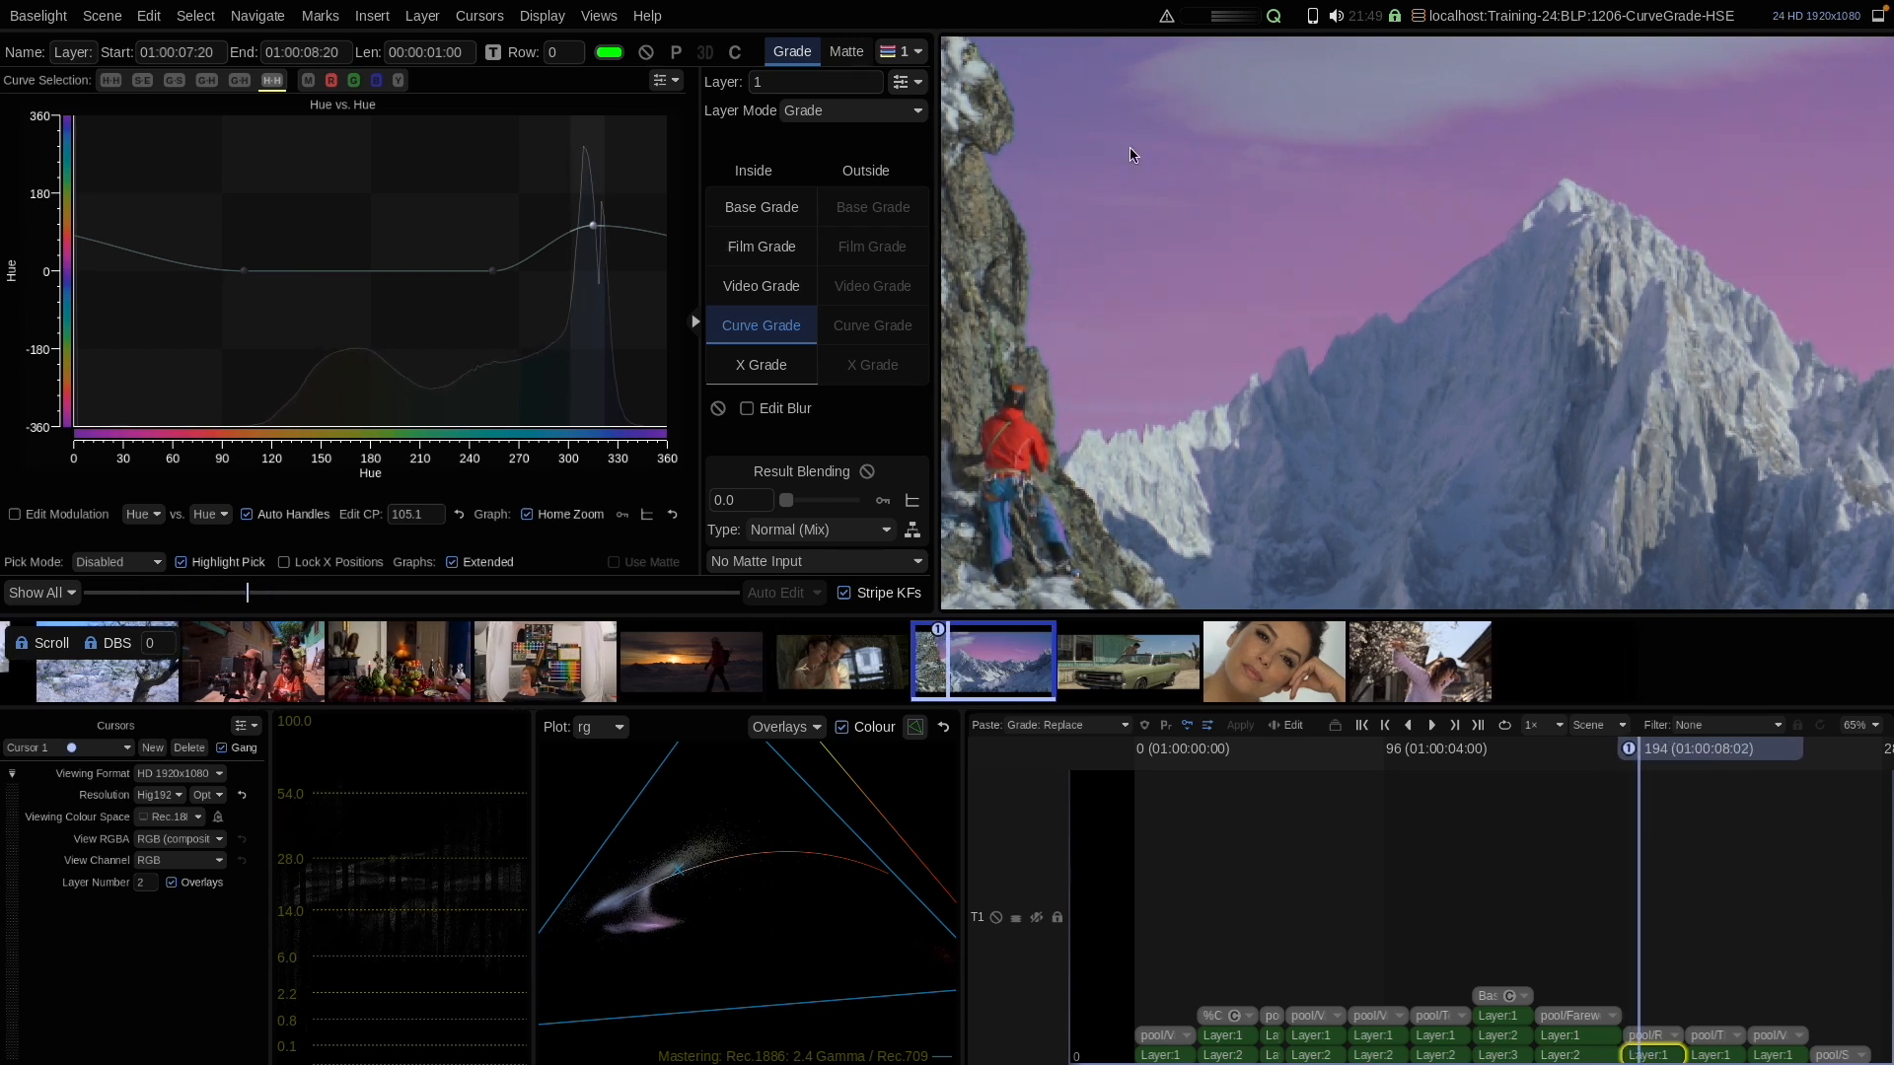
{"action": "left_click_drag", "start_coordinate": [1162, 281], "coordinate": [1262, 276]}
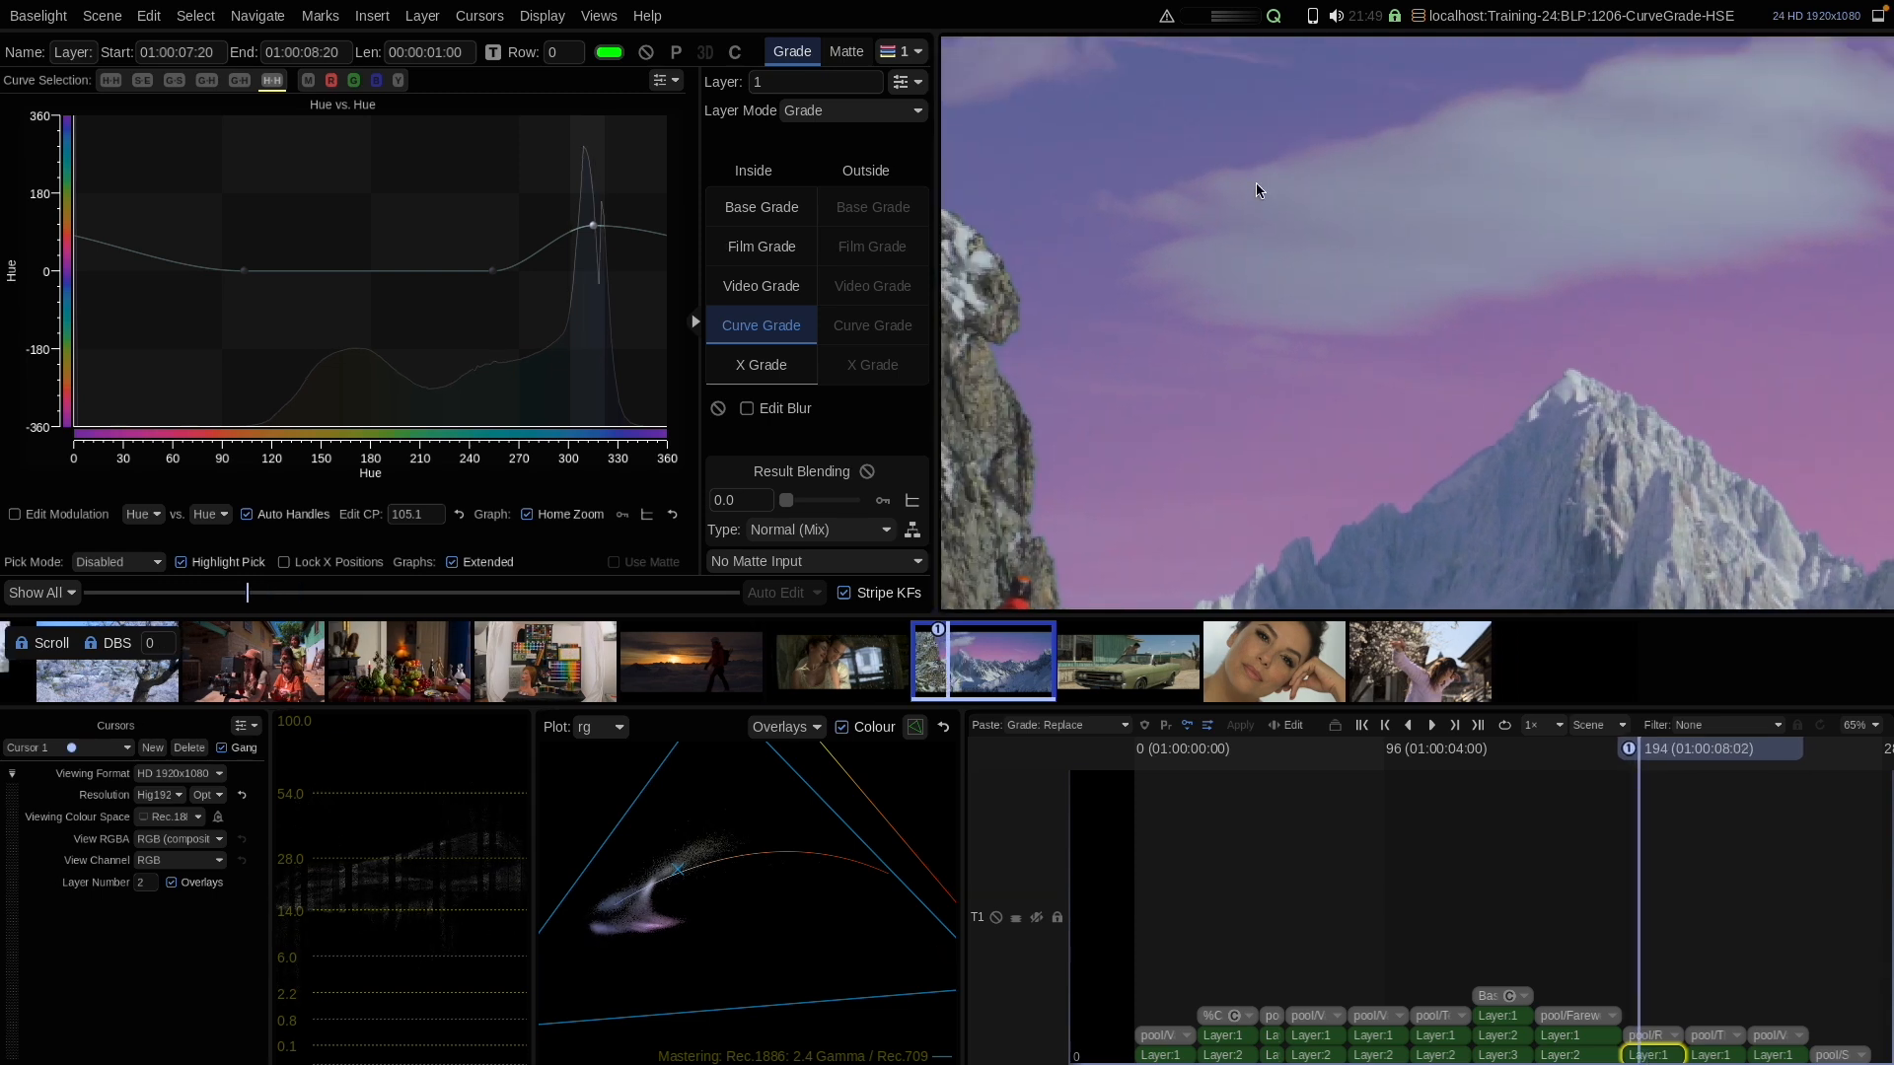
{"action": "left_click_drag", "start_coordinate": [1167, 236], "coordinate": [1182, 257]}
{"action": "left_click", "coordinate": [646, 51]}
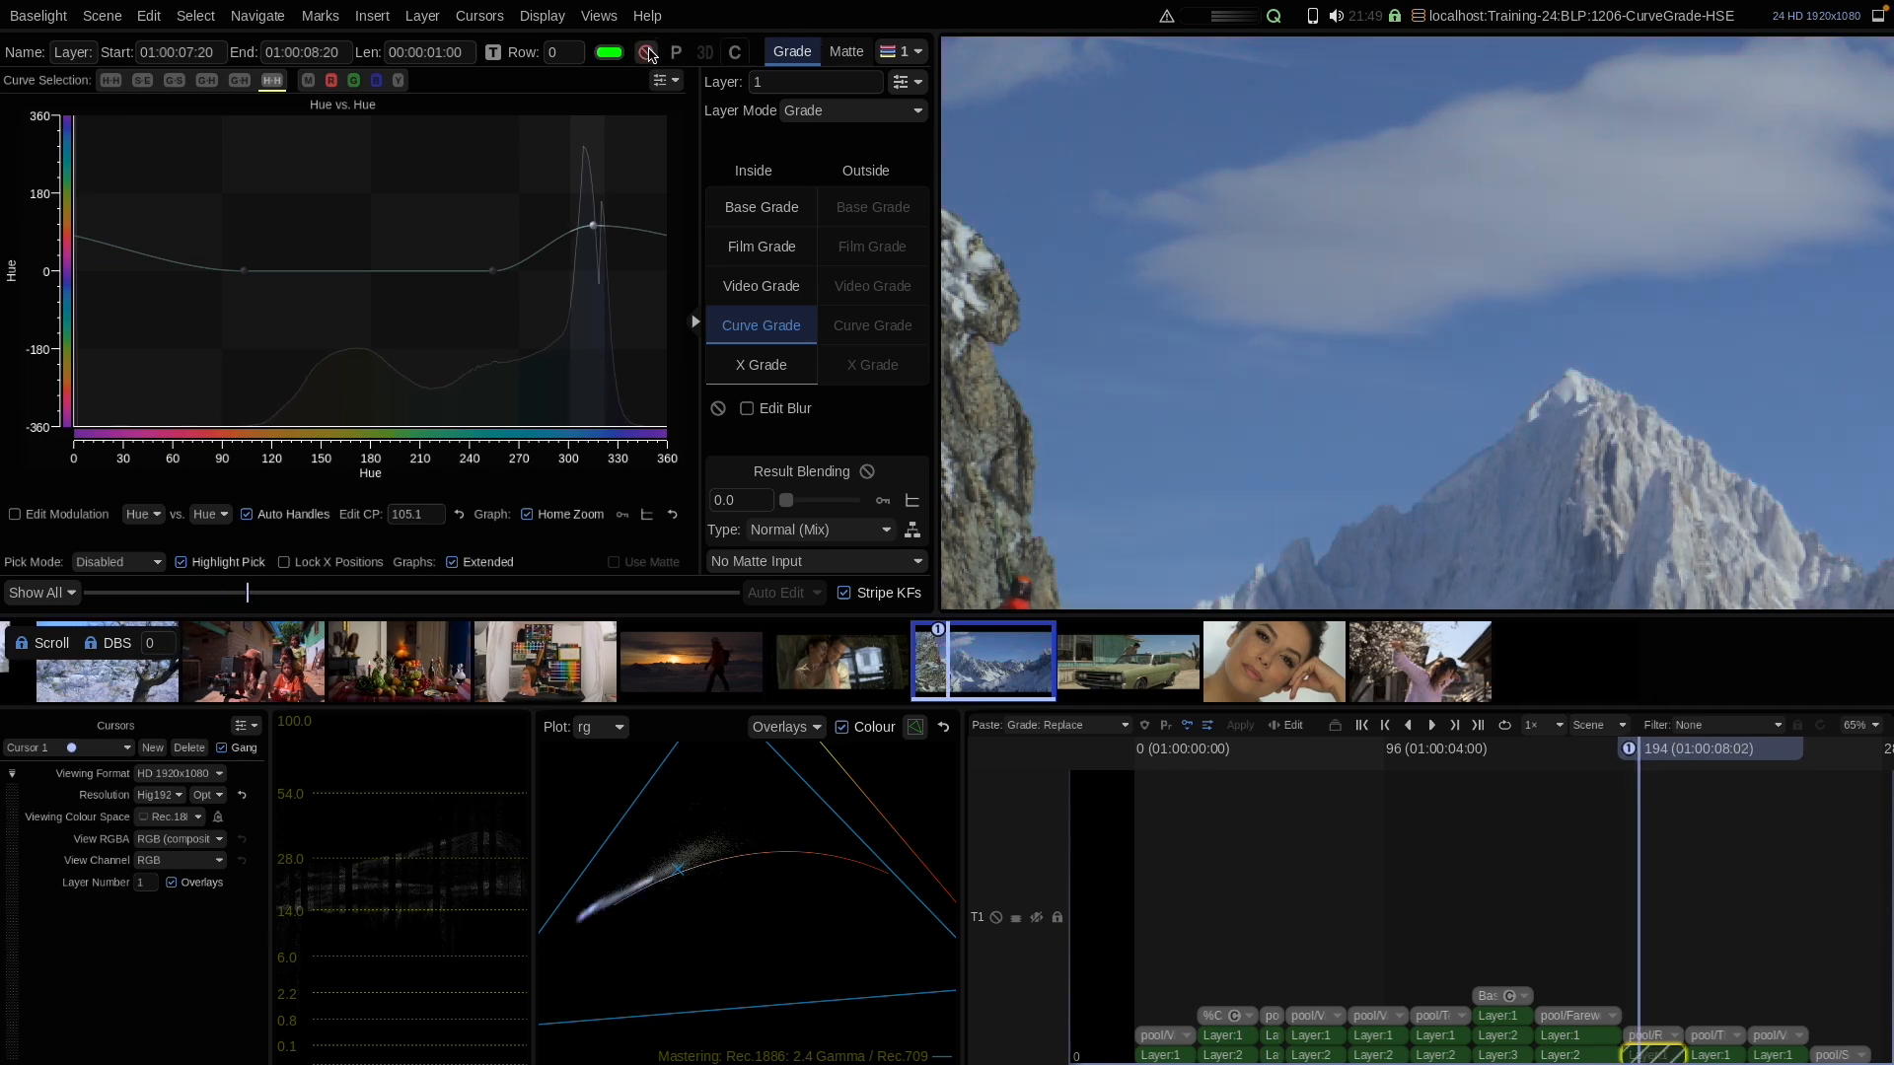
{"action": "left_click", "coordinate": [646, 51]}
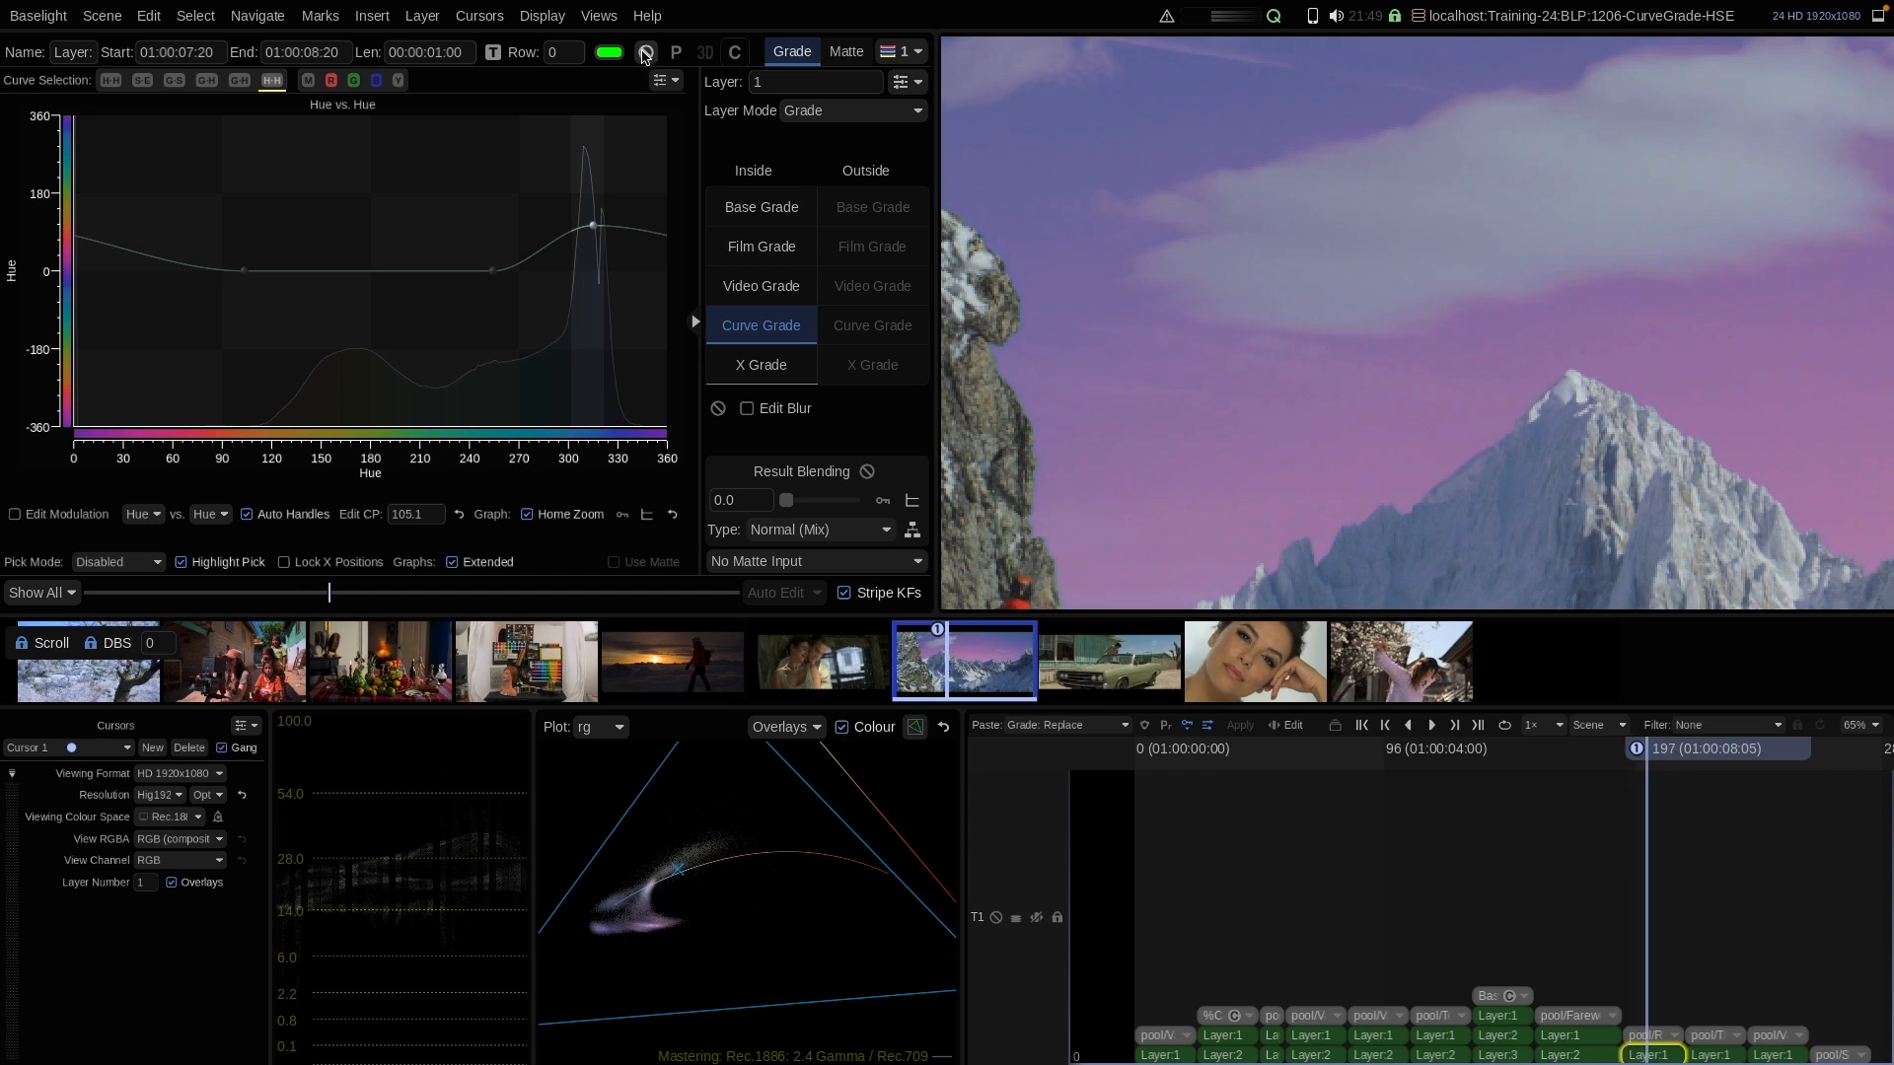
{"action": "key", "text": "Left"}
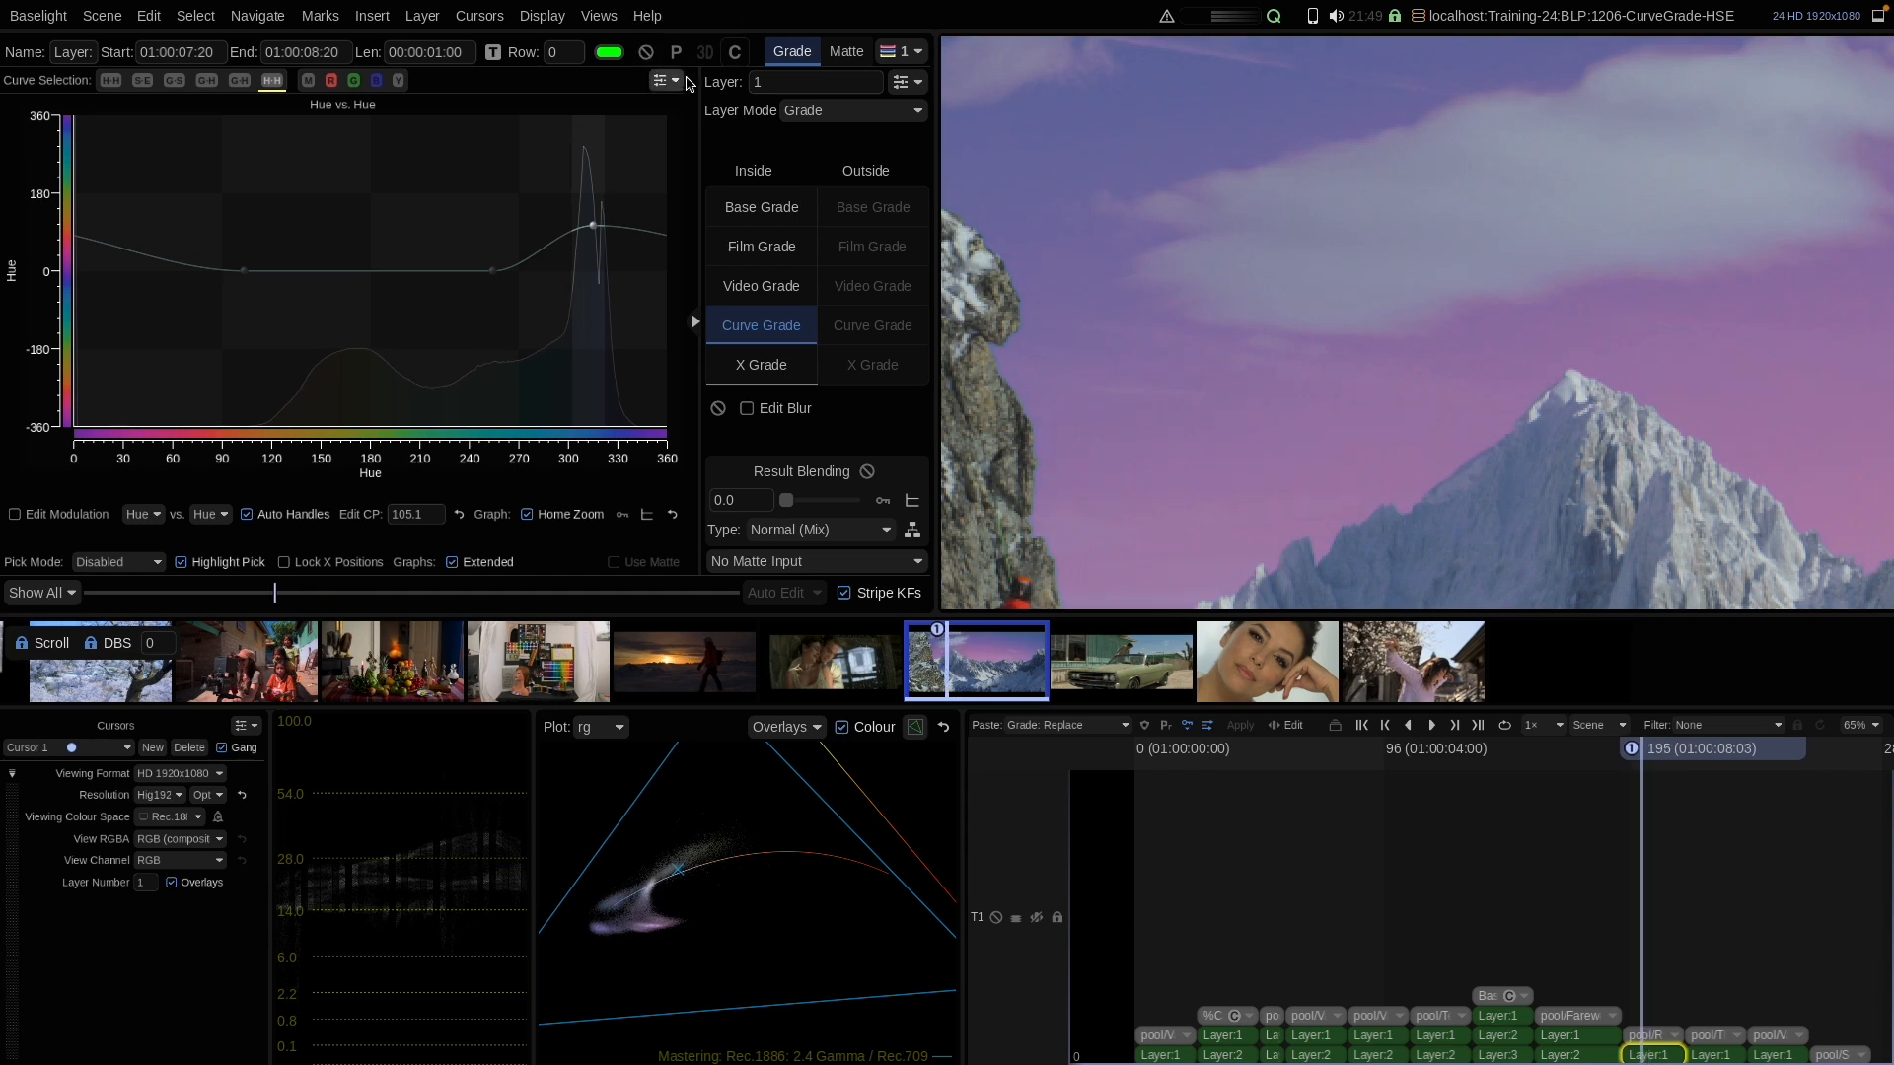
{"action": "left_click", "coordinate": [789, 529]}
{"action": "left_click", "coordinate": [835, 855]}
{"action": "left_click_drag", "start_coordinate": [788, 501], "coordinate": [813, 508]}
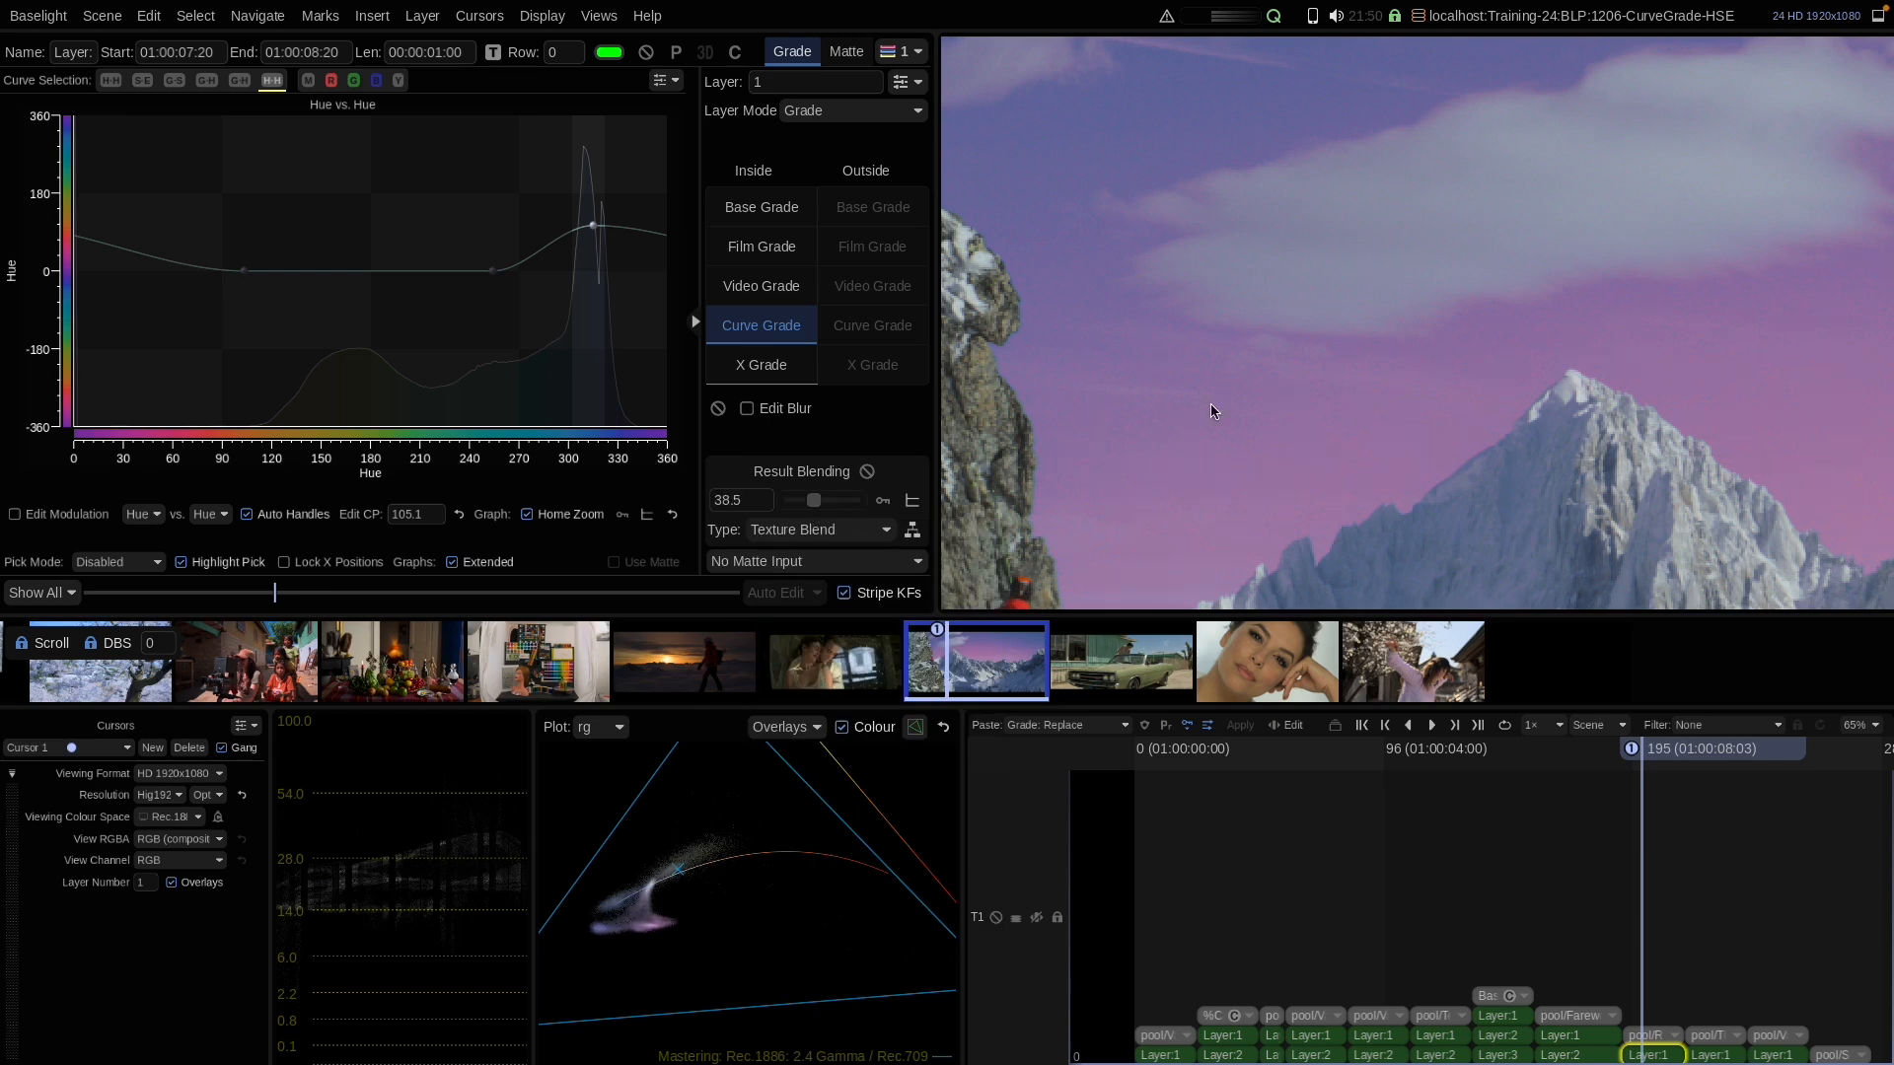
Examine the sky's edges and texture with the strip bypassed and enabled, on neighbouring frames and in the full frame
{"action": "left_click", "coordinate": [647, 51]}
{"action": "left_click", "coordinate": [647, 52]}
{"action": "left_click", "coordinate": [647, 51]}
{"action": "left_click", "coordinate": [647, 51]}
{"action": "key", "text": "Left"}
{"action": "key", "text": "Left"}
{"action": "key", "text": "Left"}
{"action": "key", "text": "Right"}
{"action": "key", "text": "Home"}
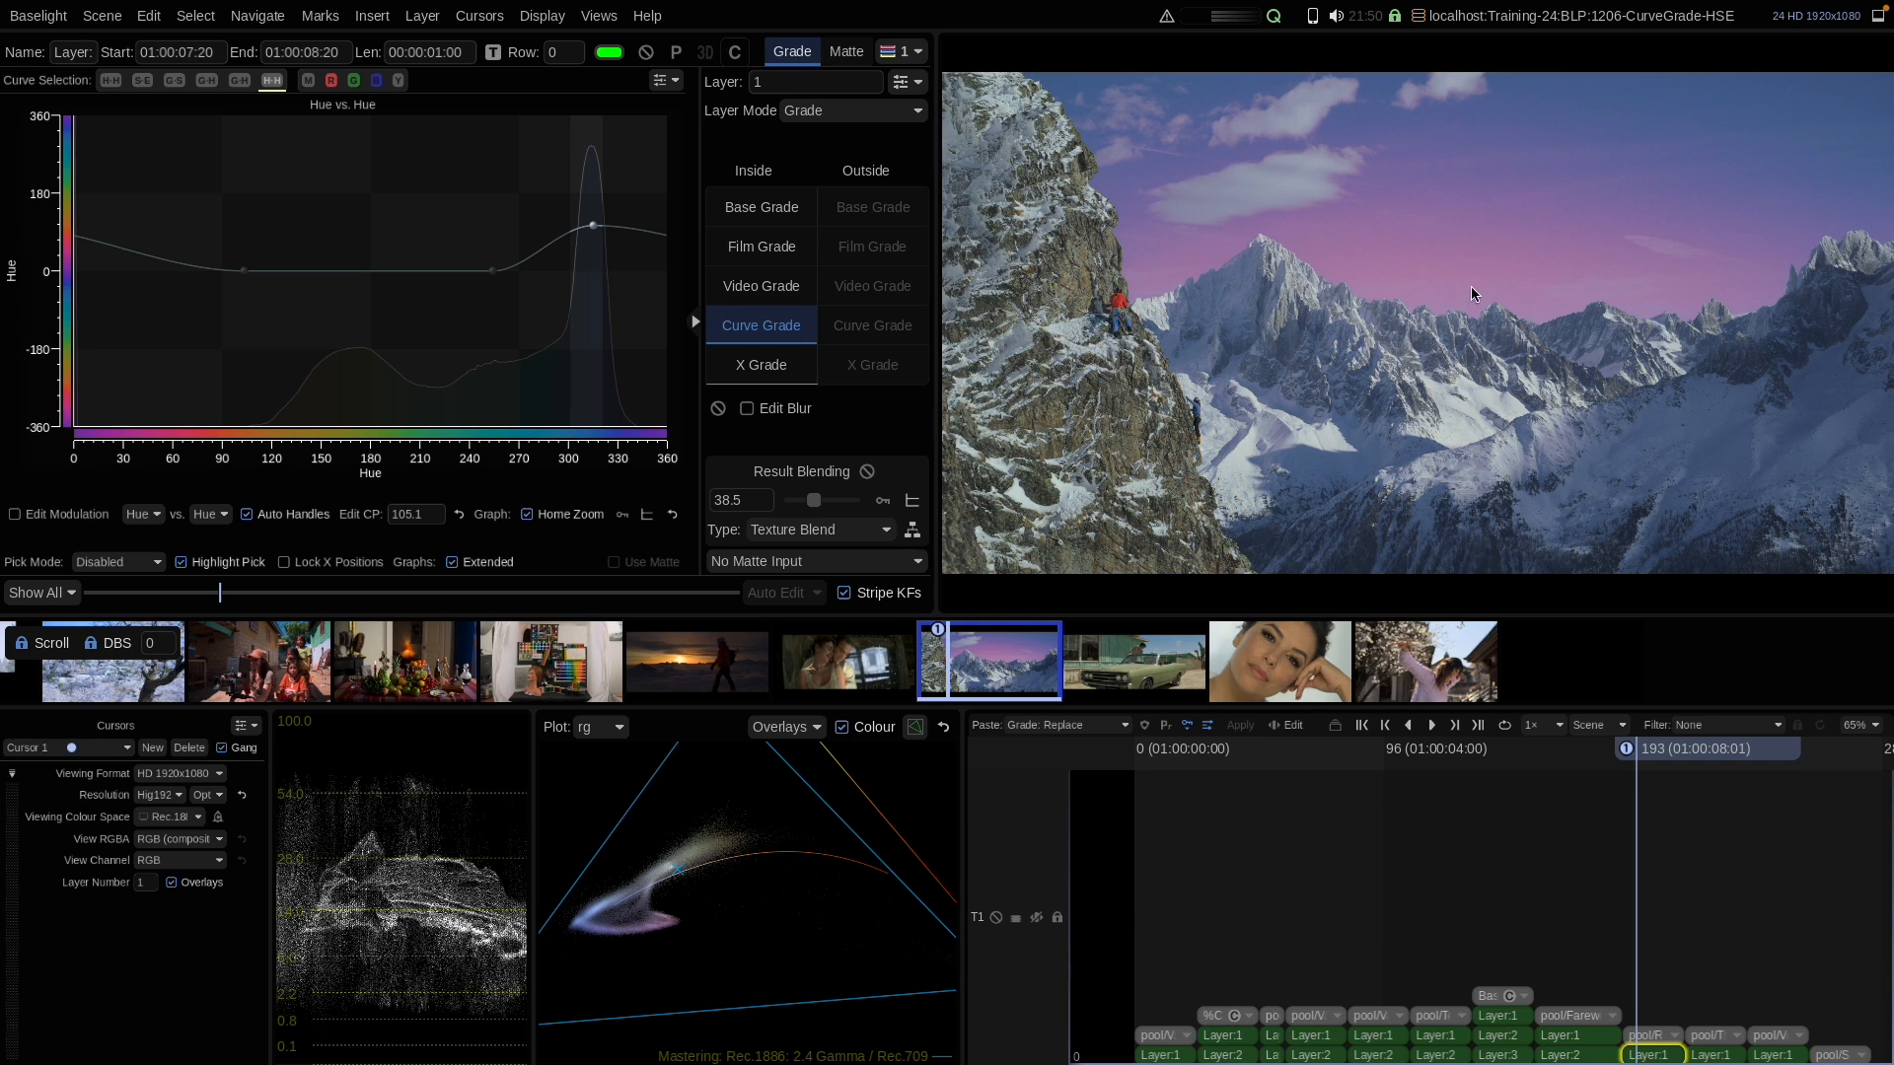
Go to the green convertible shot, turn off the extended graph range and show the Gain vs. Hue curve
{"action": "key", "text": "Down"}
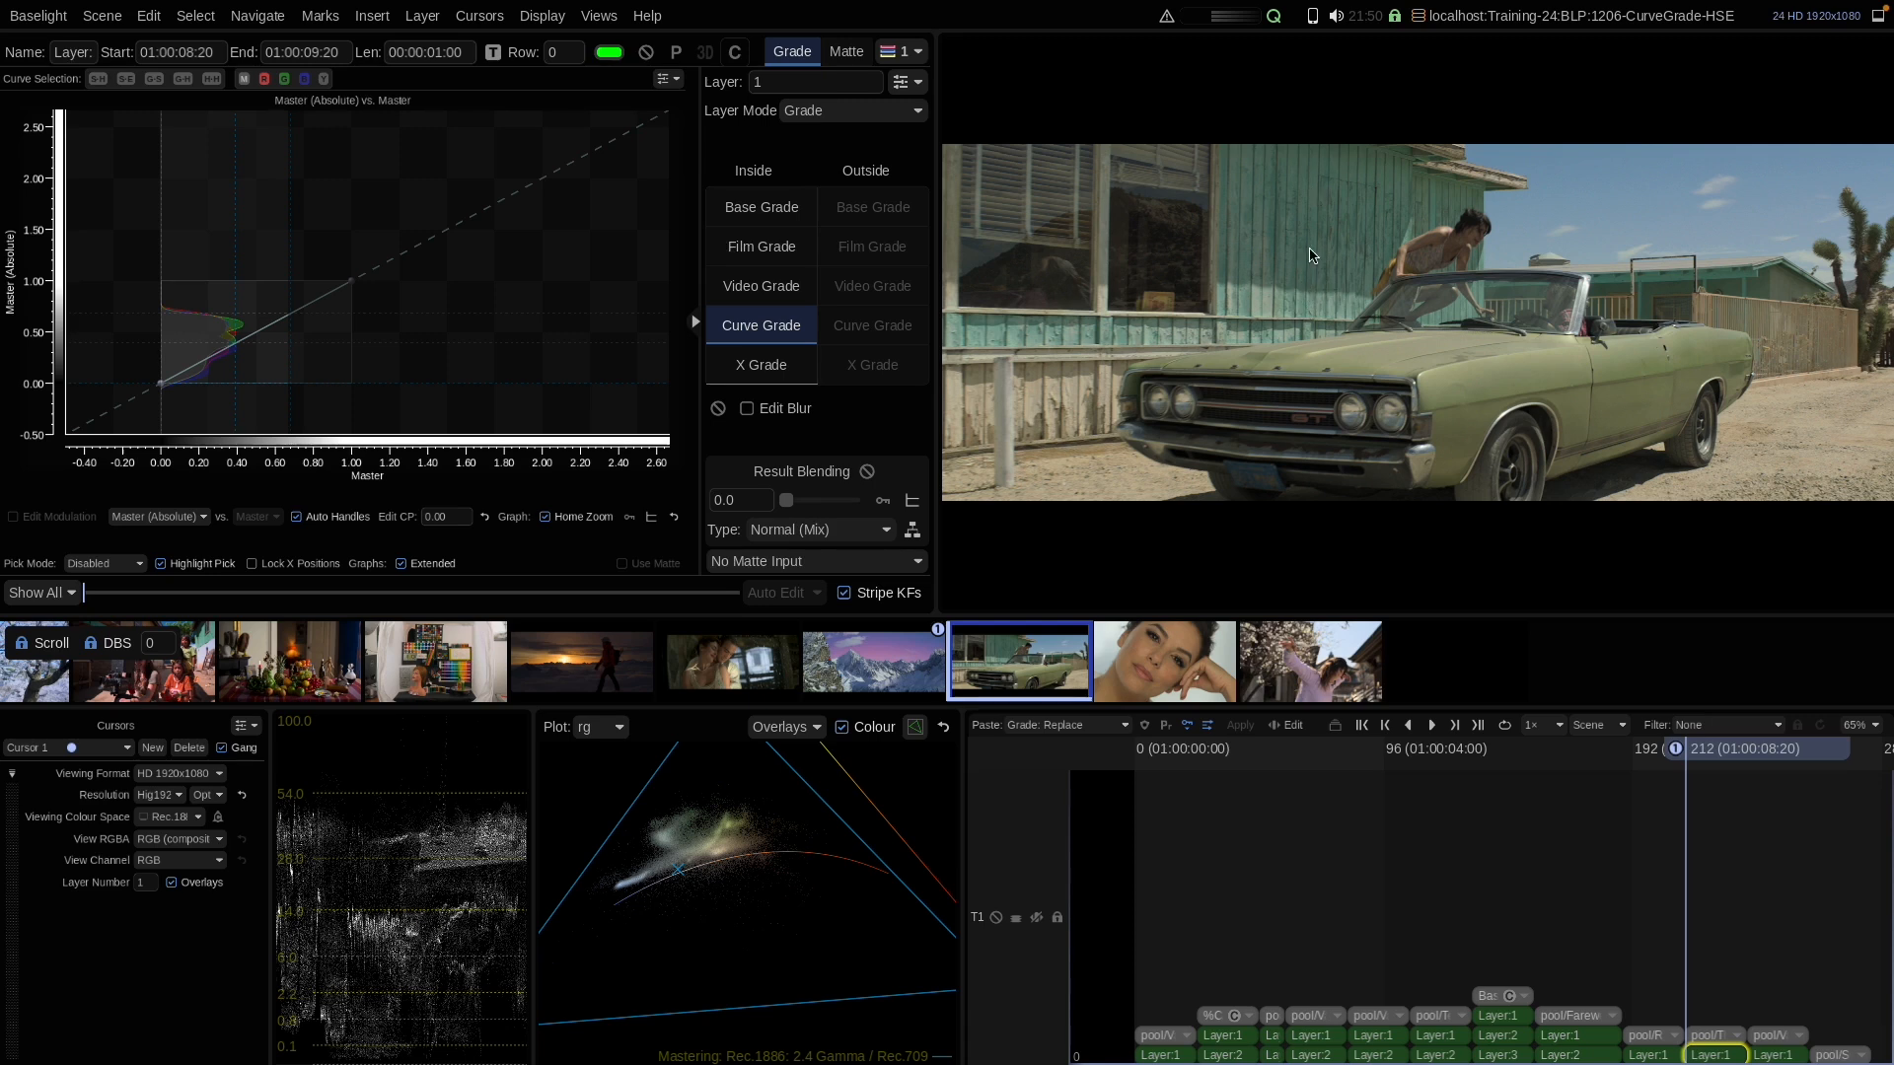
{"action": "left_click", "coordinate": [401, 564]}
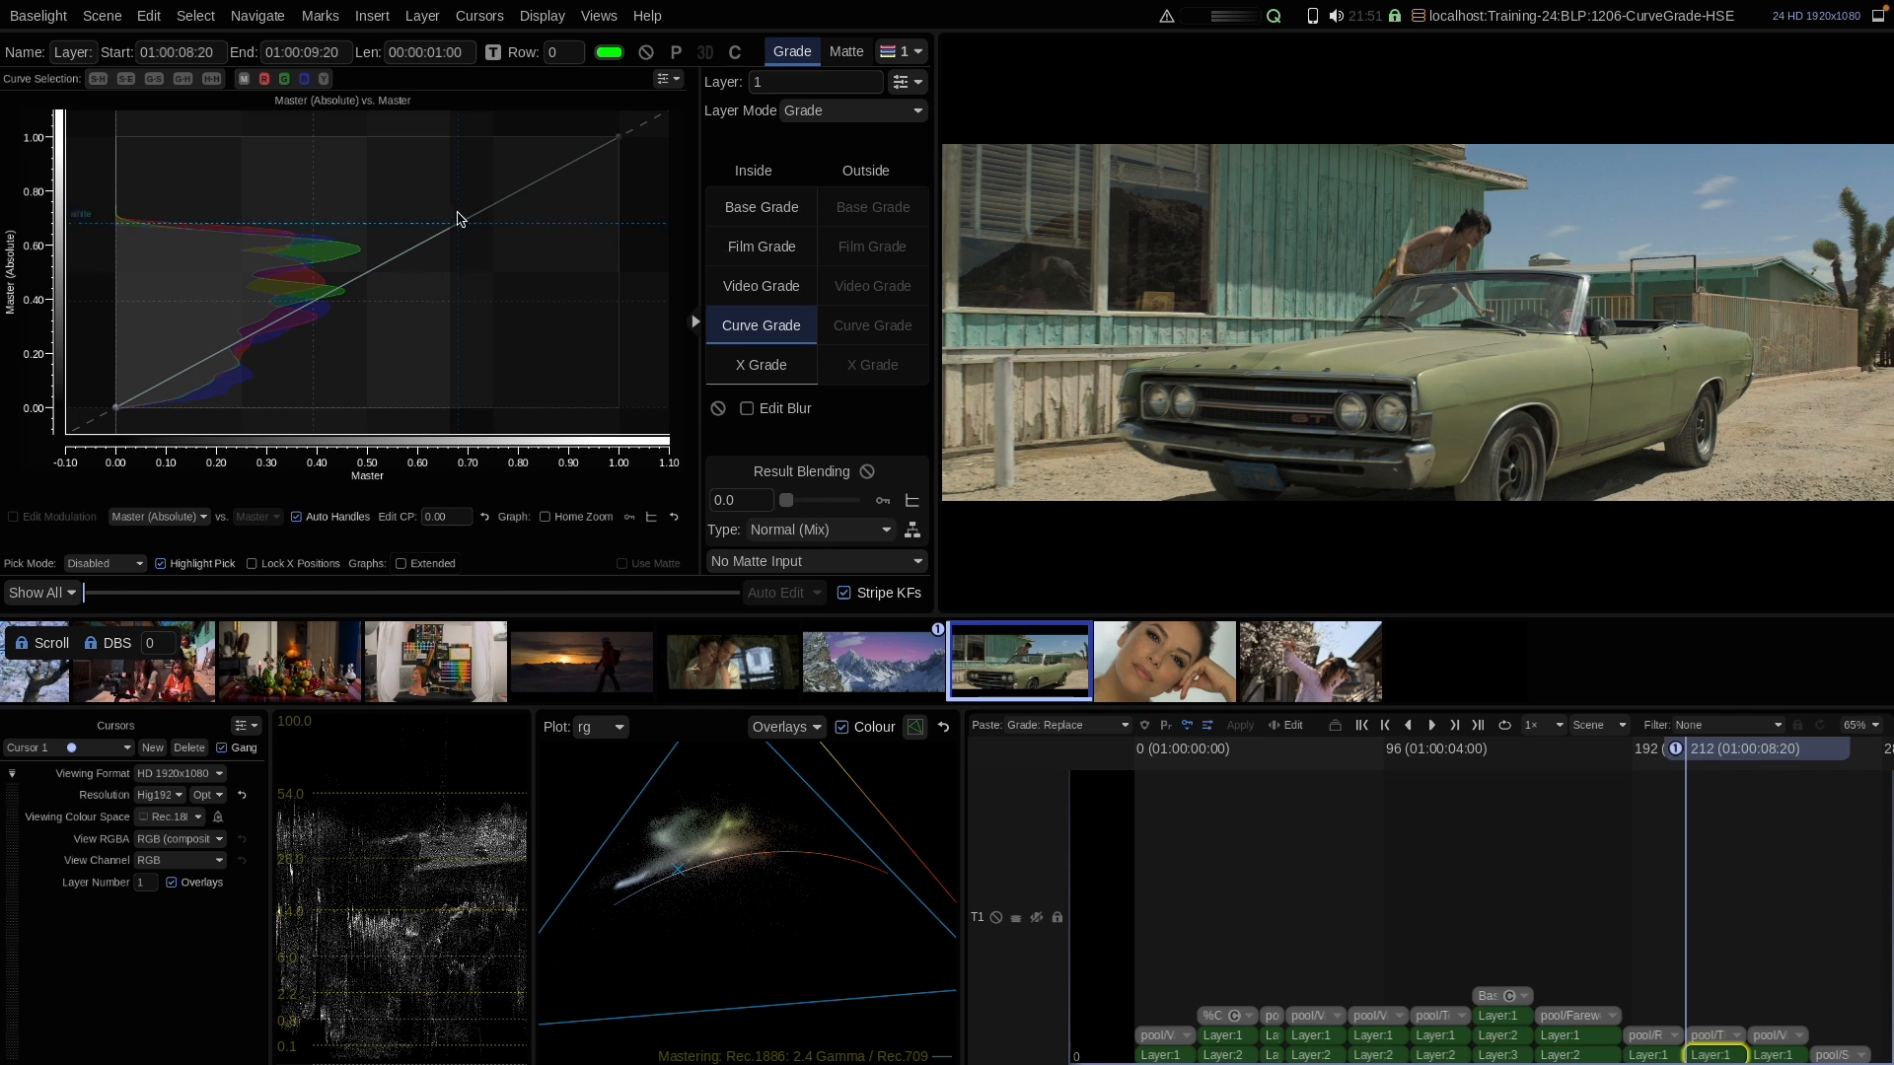
{"action": "left_click", "coordinate": [182, 83]}
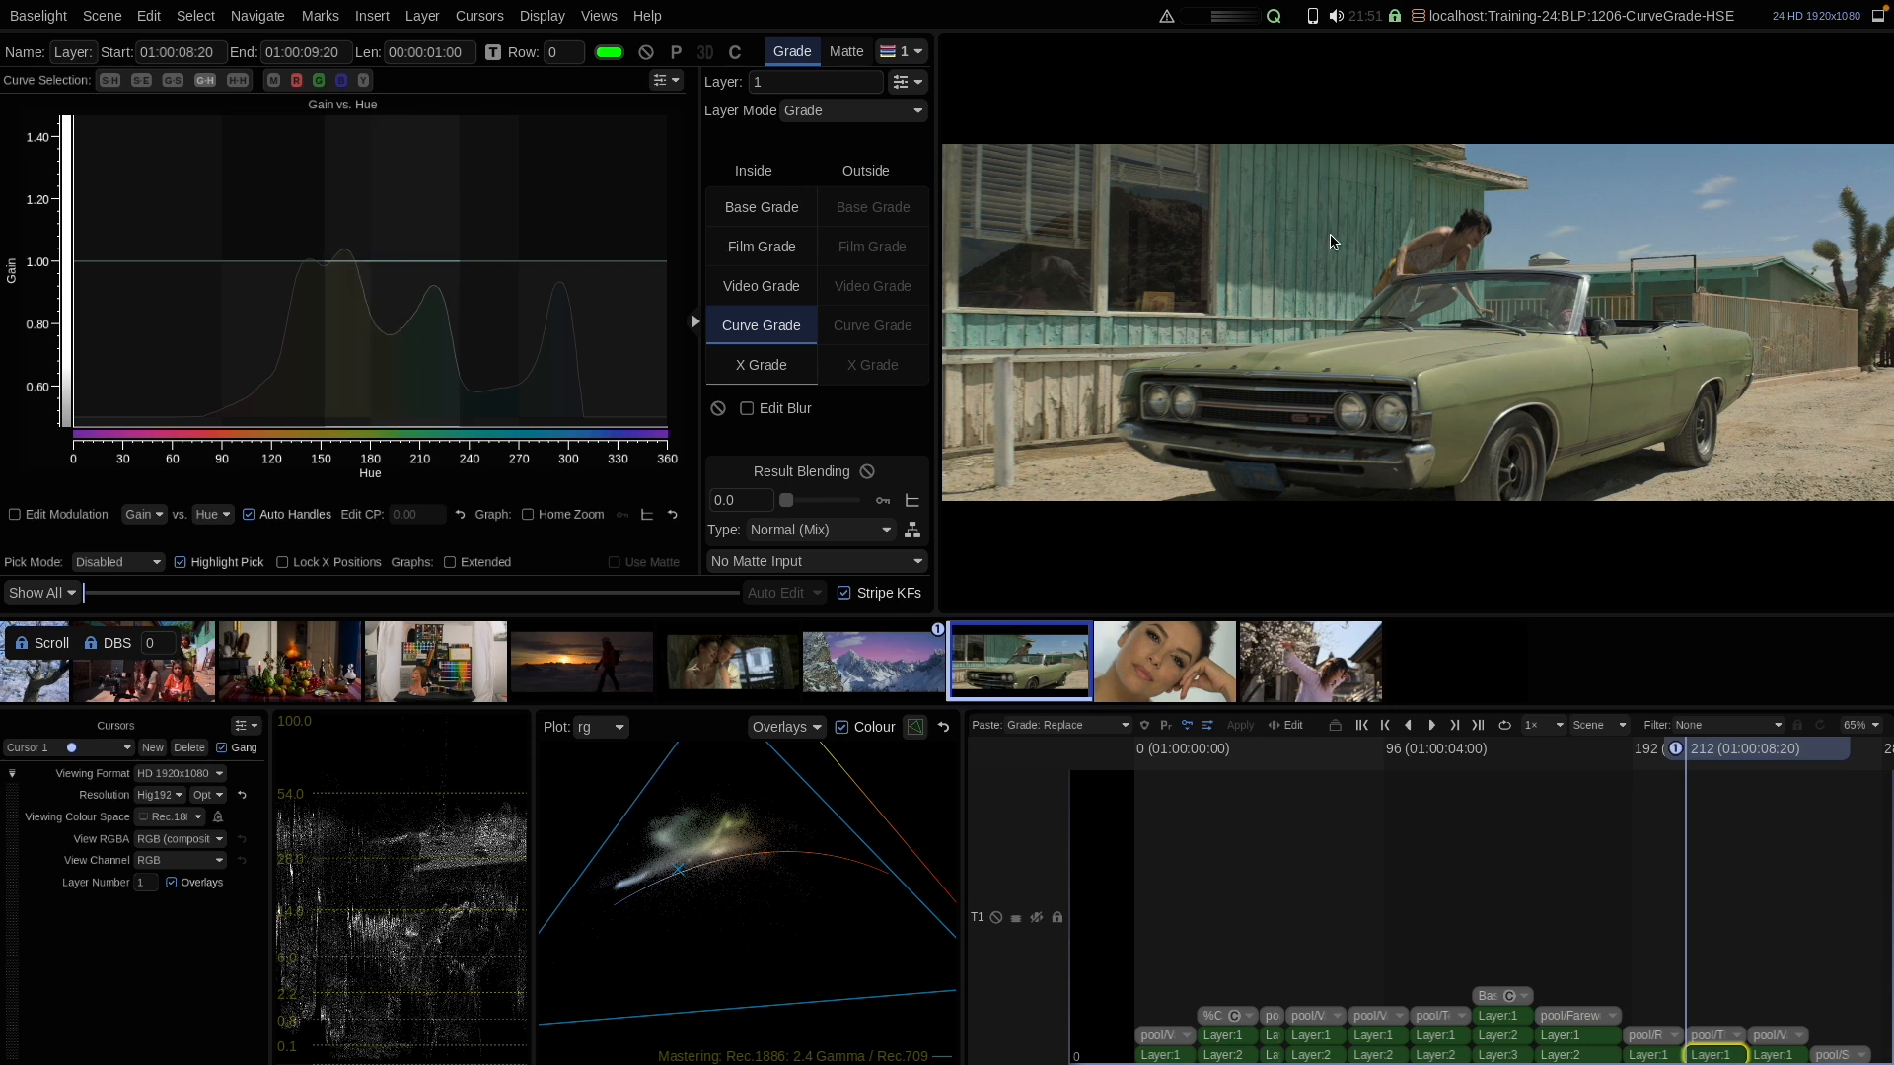
Sample the teal wall, add Gain vs. Hue control points at and around its hue, and raise the middle one to 1.39
{"action": "mouse_move", "coordinate": [1322, 185]}
{"action": "left_mouse_down"}
{"action": "mouse_move", "coordinate": [1333, 247]}
{"action": "mouse_move", "coordinate": [1324, 218]}
{"action": "left_mouse_up"}
{"action": "left_click", "coordinate": [435, 263]}
{"action": "left_click", "coordinate": [383, 263]}
{"action": "left_click", "coordinate": [512, 263]}
{"action": "left_click", "coordinate": [214, 565]}
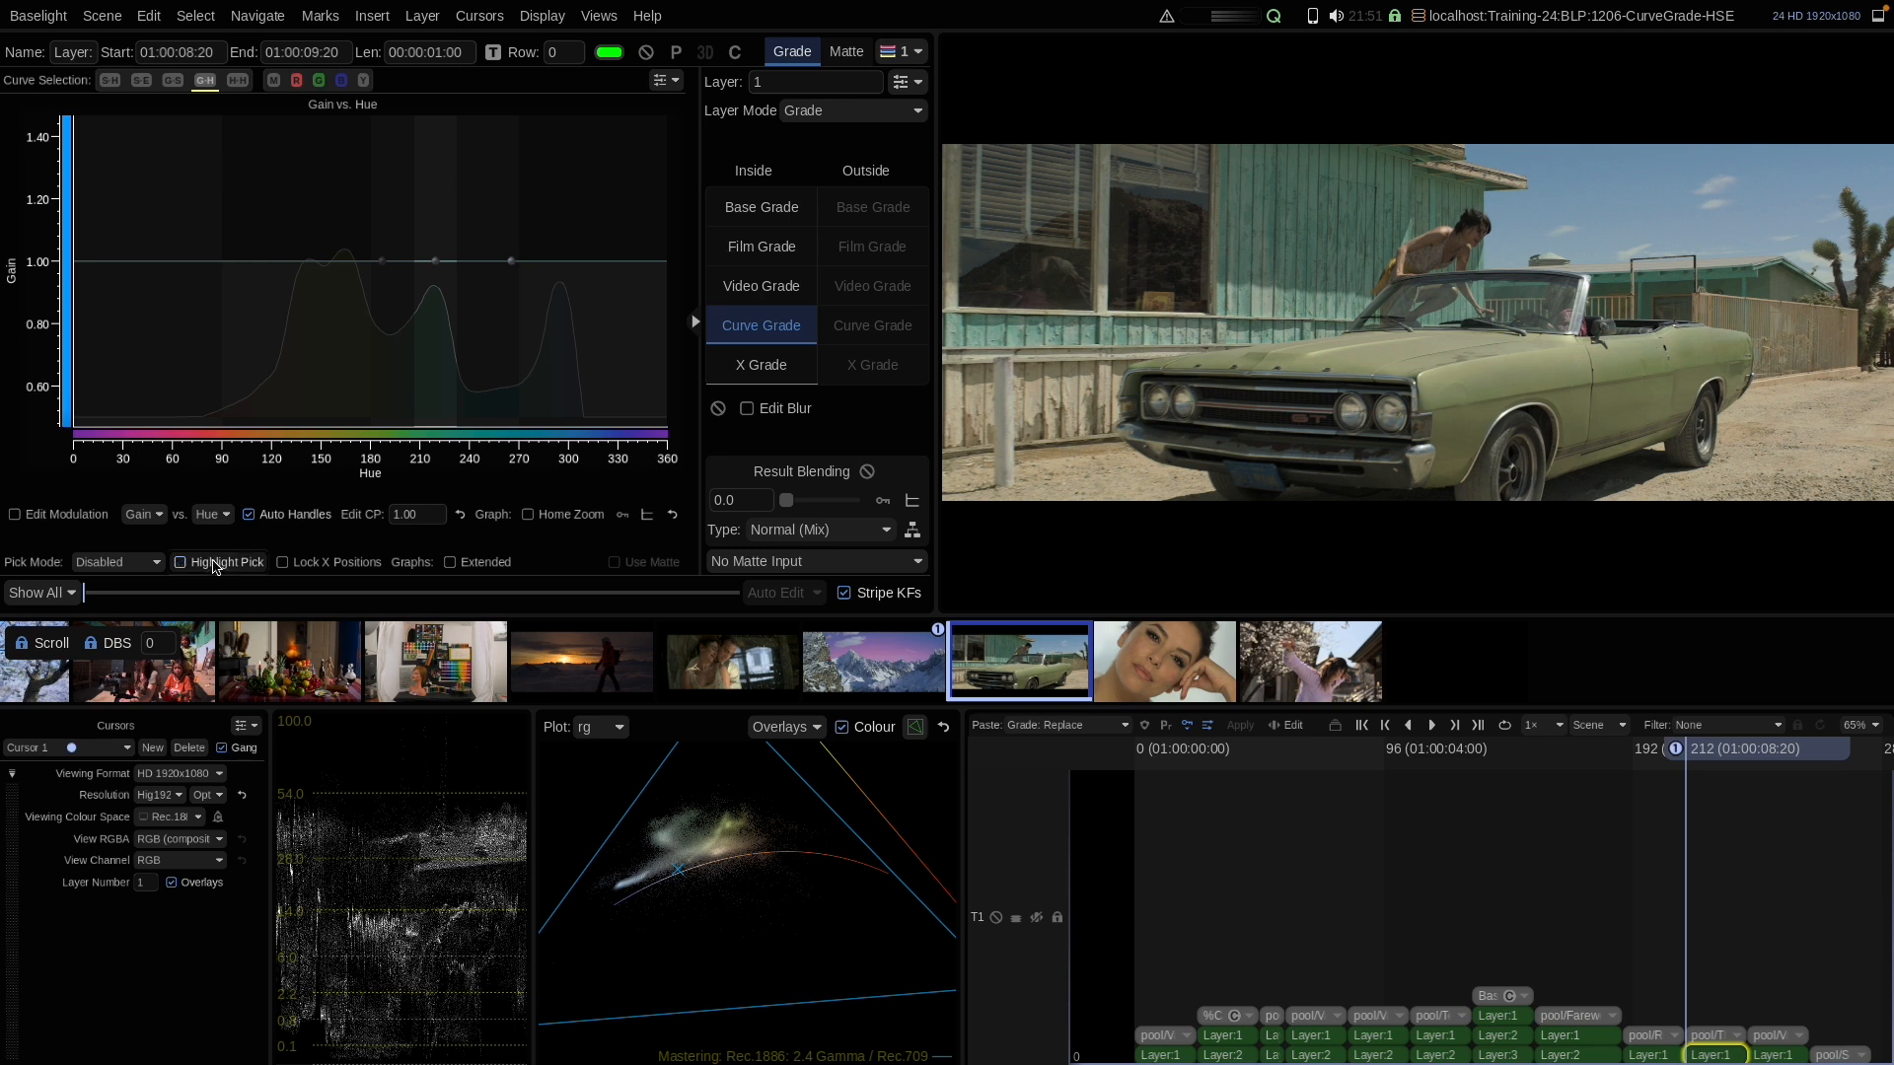
{"action": "left_click_drag", "start_coordinate": [439, 264], "coordinate": [438, 165]}
{"action": "left_click", "coordinate": [643, 54]}
{"action": "left_click", "coordinate": [643, 55]}
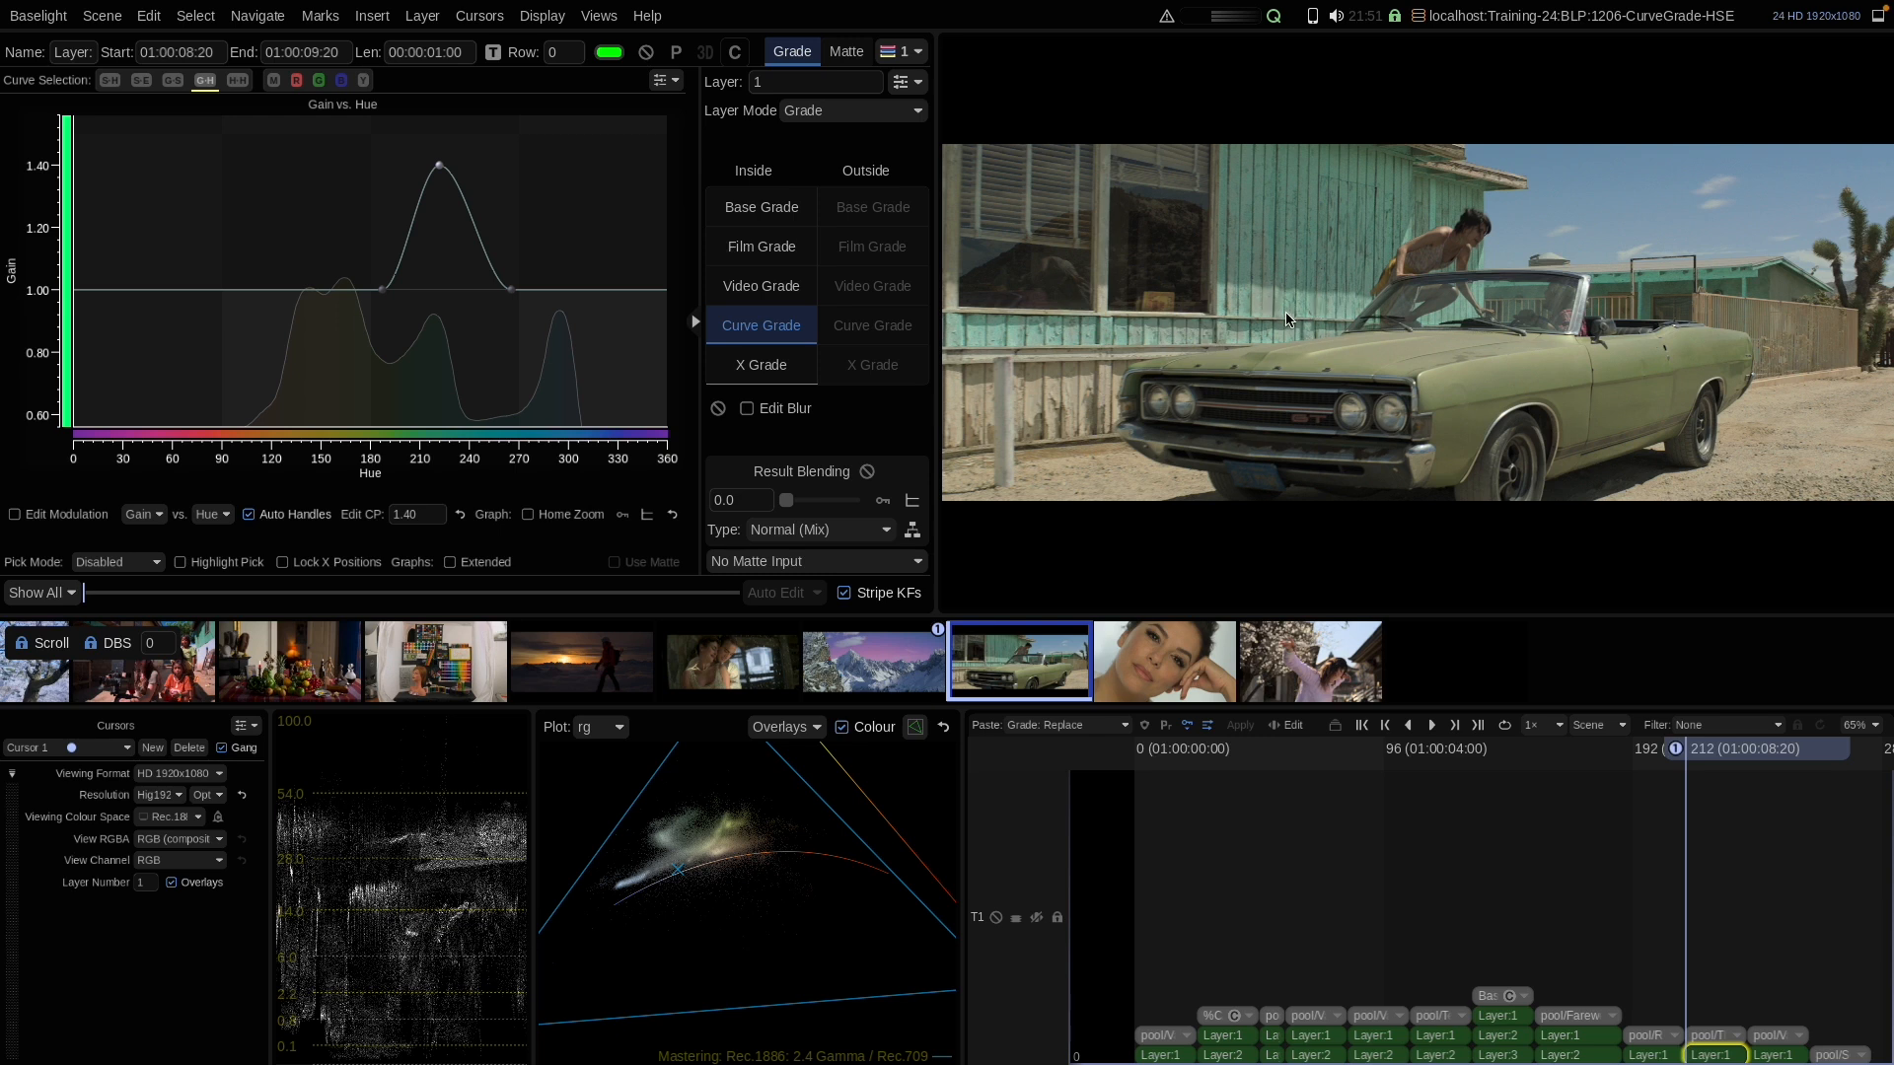
{"action": "left_click_drag", "start_coordinate": [441, 168], "coordinate": [443, 172]}
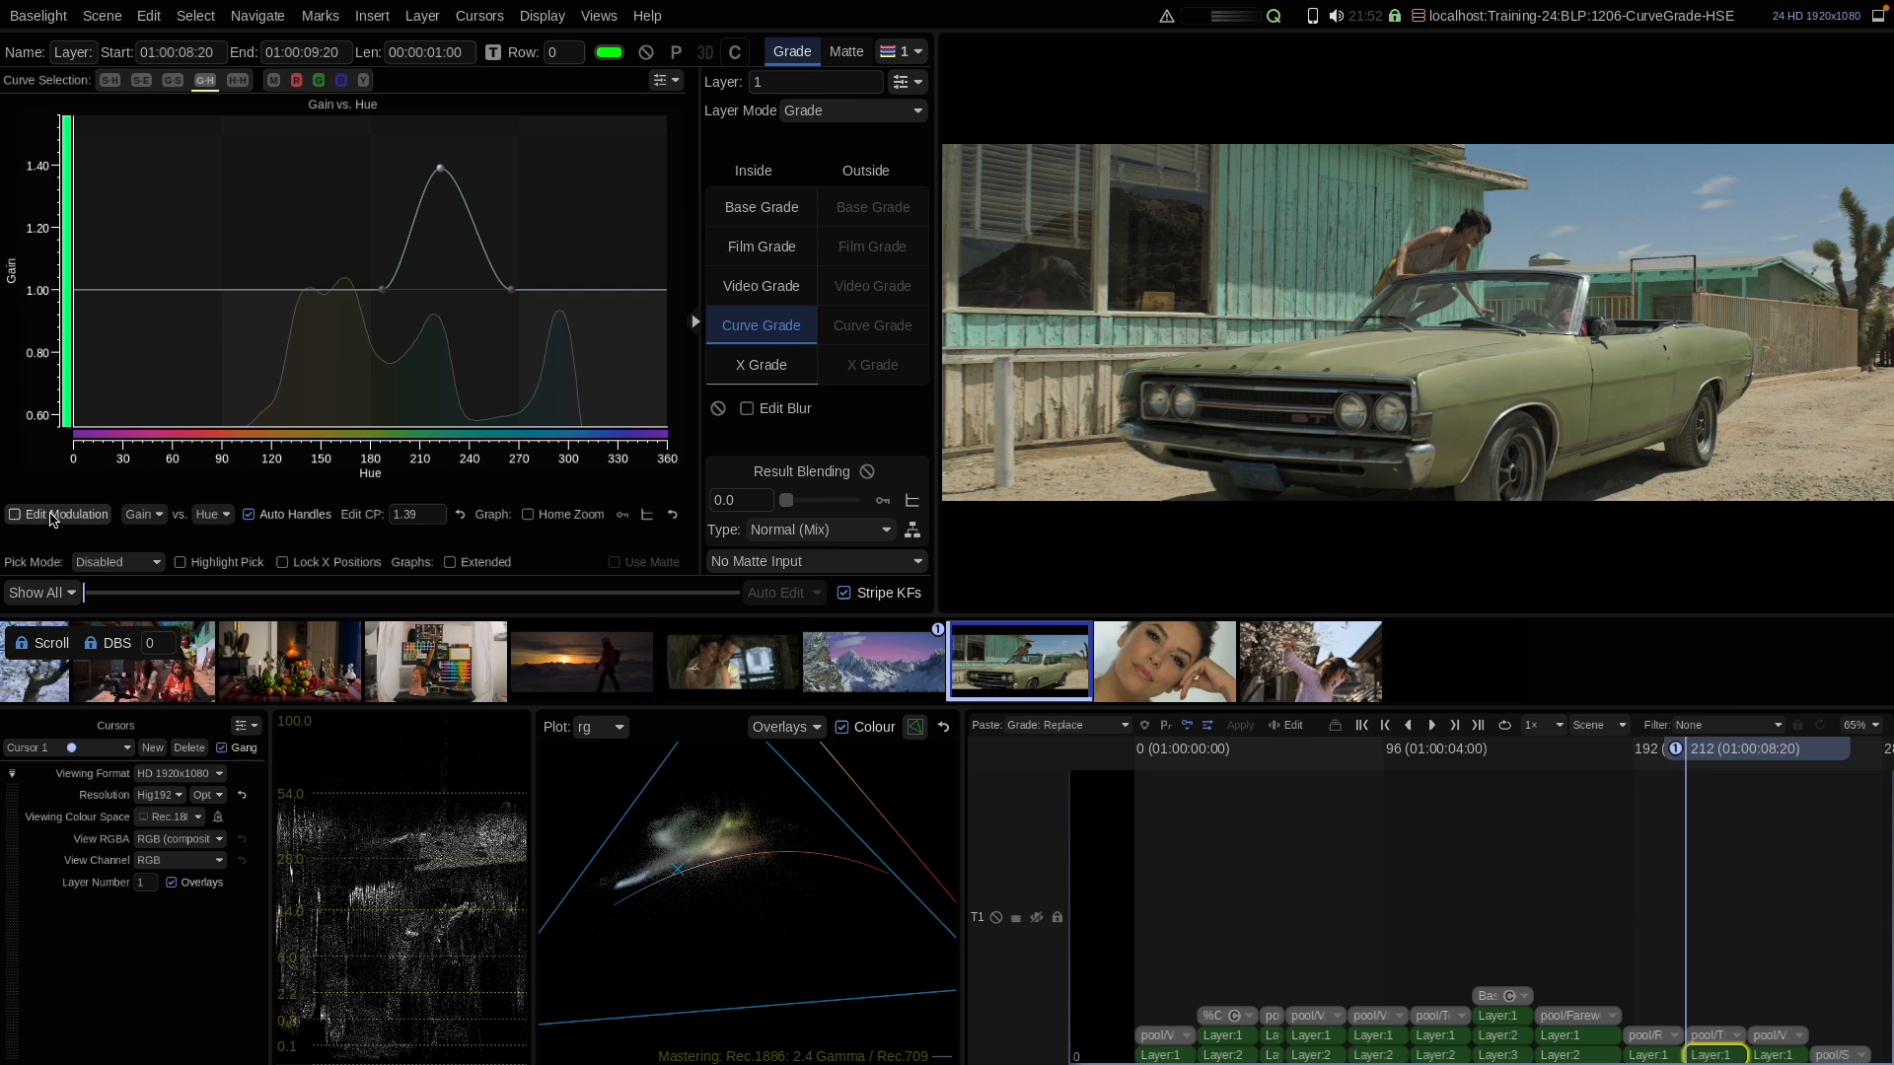
Shape the Gain vs. Hue exposure modulation to fall from 1.00 at about 0.29 to 0.00 at about 0.54, and compare with the strip bypassed
{"action": "left_click", "coordinate": [15, 514]}
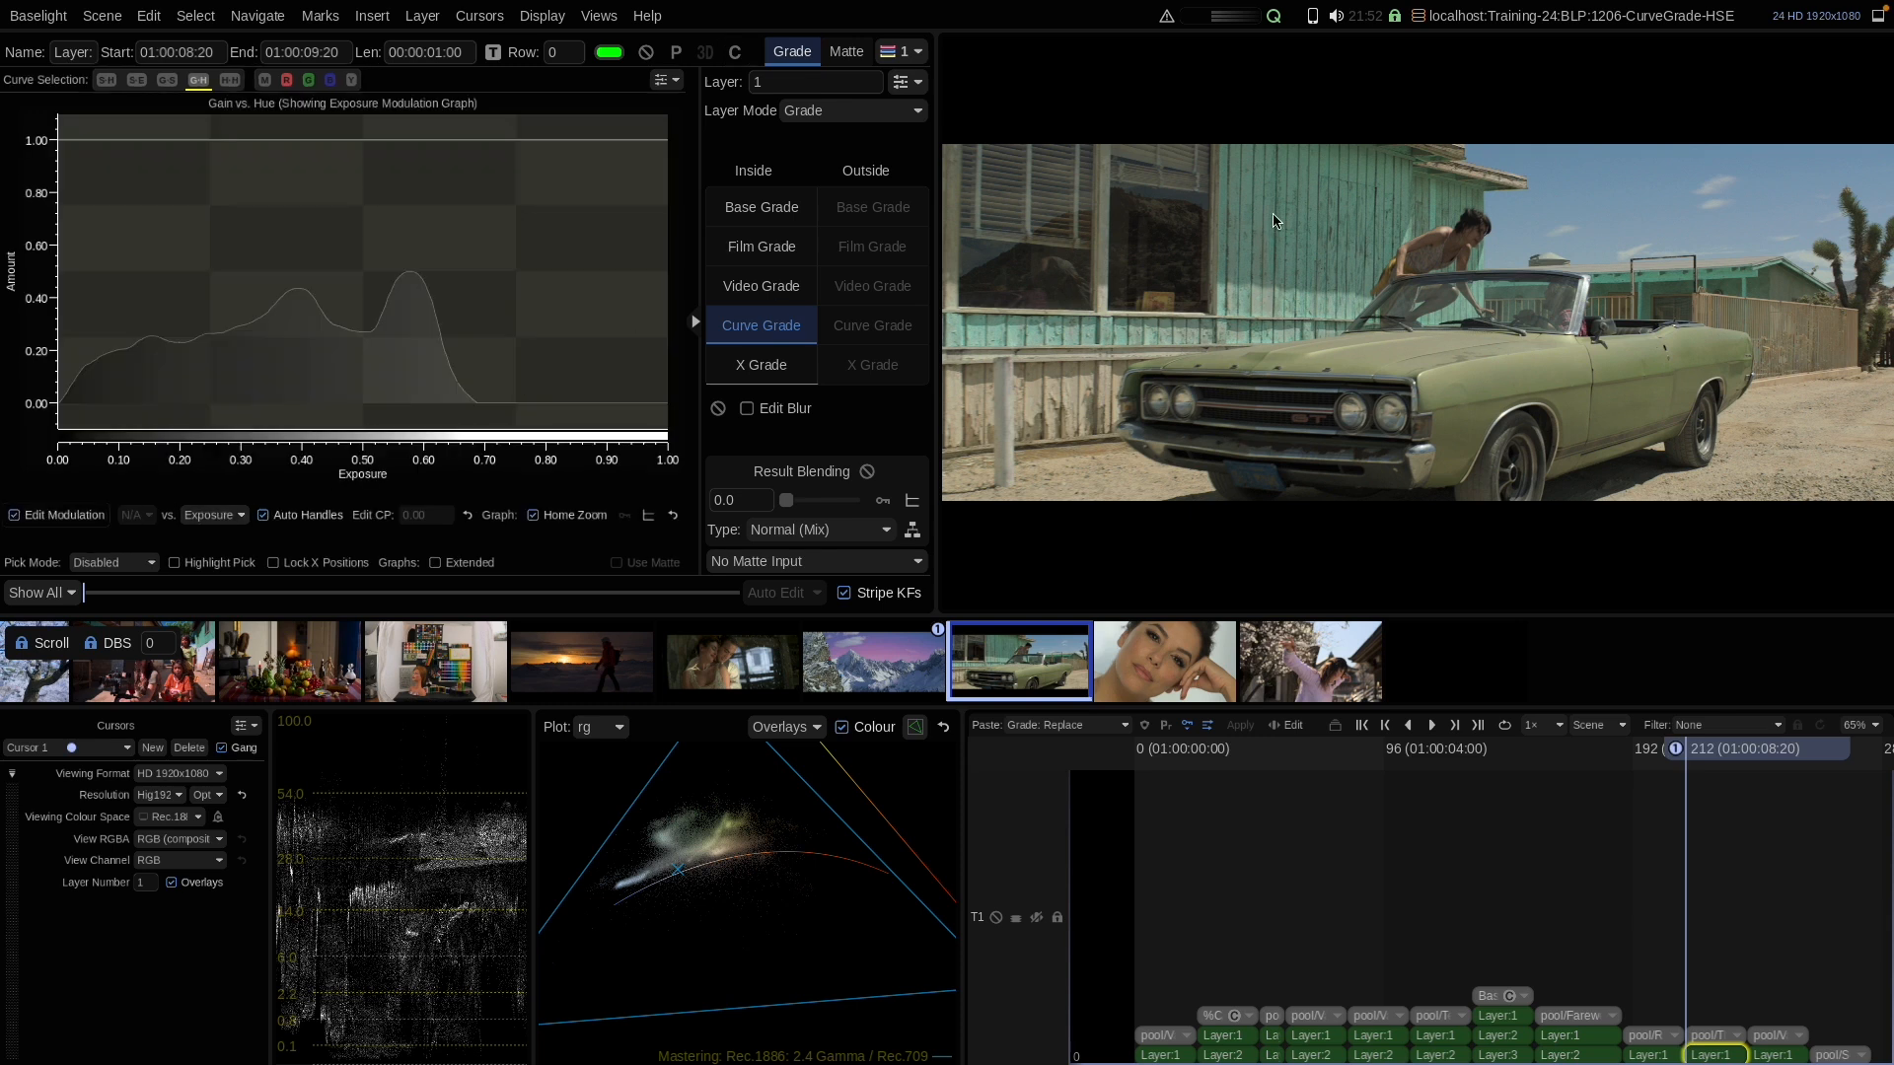
{"action": "left_click", "coordinate": [174, 563]}
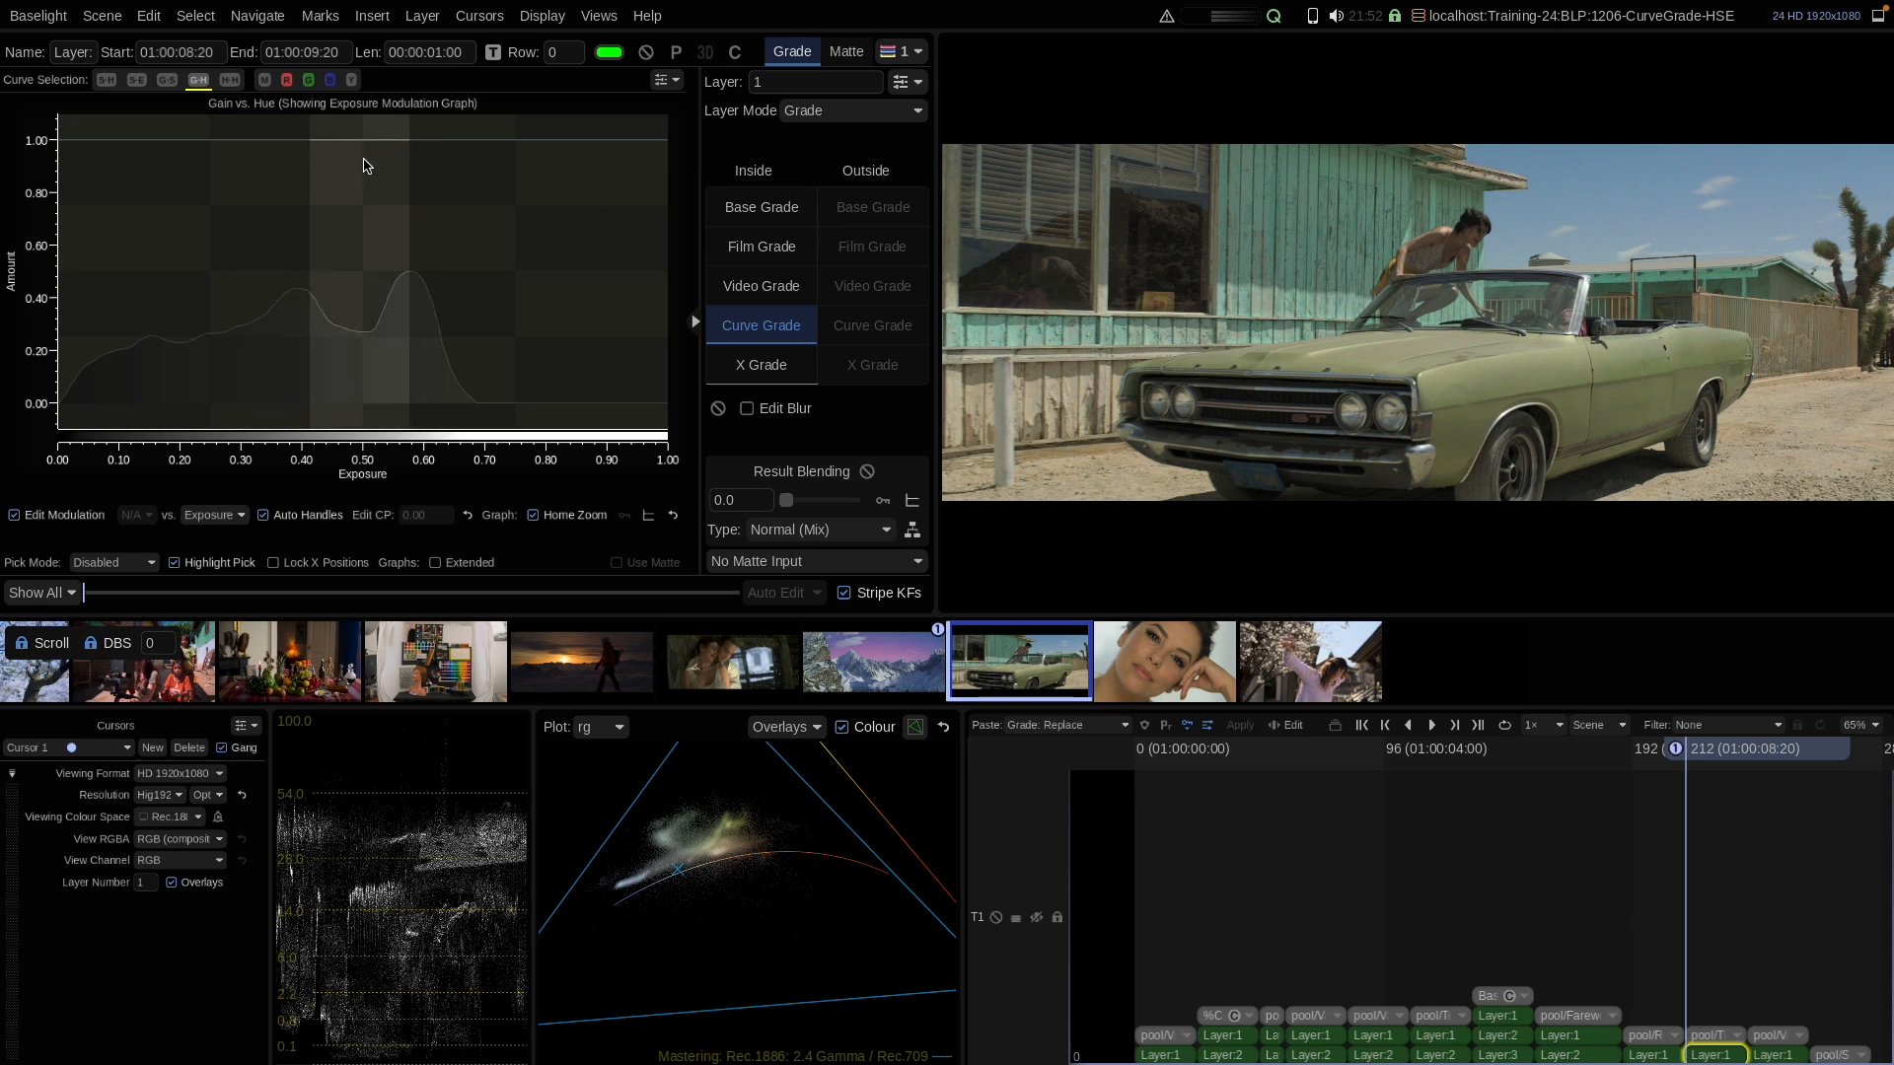
{"action": "left_click", "coordinate": [272, 143]}
{"action": "left_click_drag", "start_coordinate": [360, 143], "coordinate": [370, 408]}
{"action": "left_click_drag", "start_coordinate": [369, 411], "coordinate": [390, 408]}
{"action": "left_click_drag", "start_coordinate": [271, 140], "coordinate": [237, 145]}
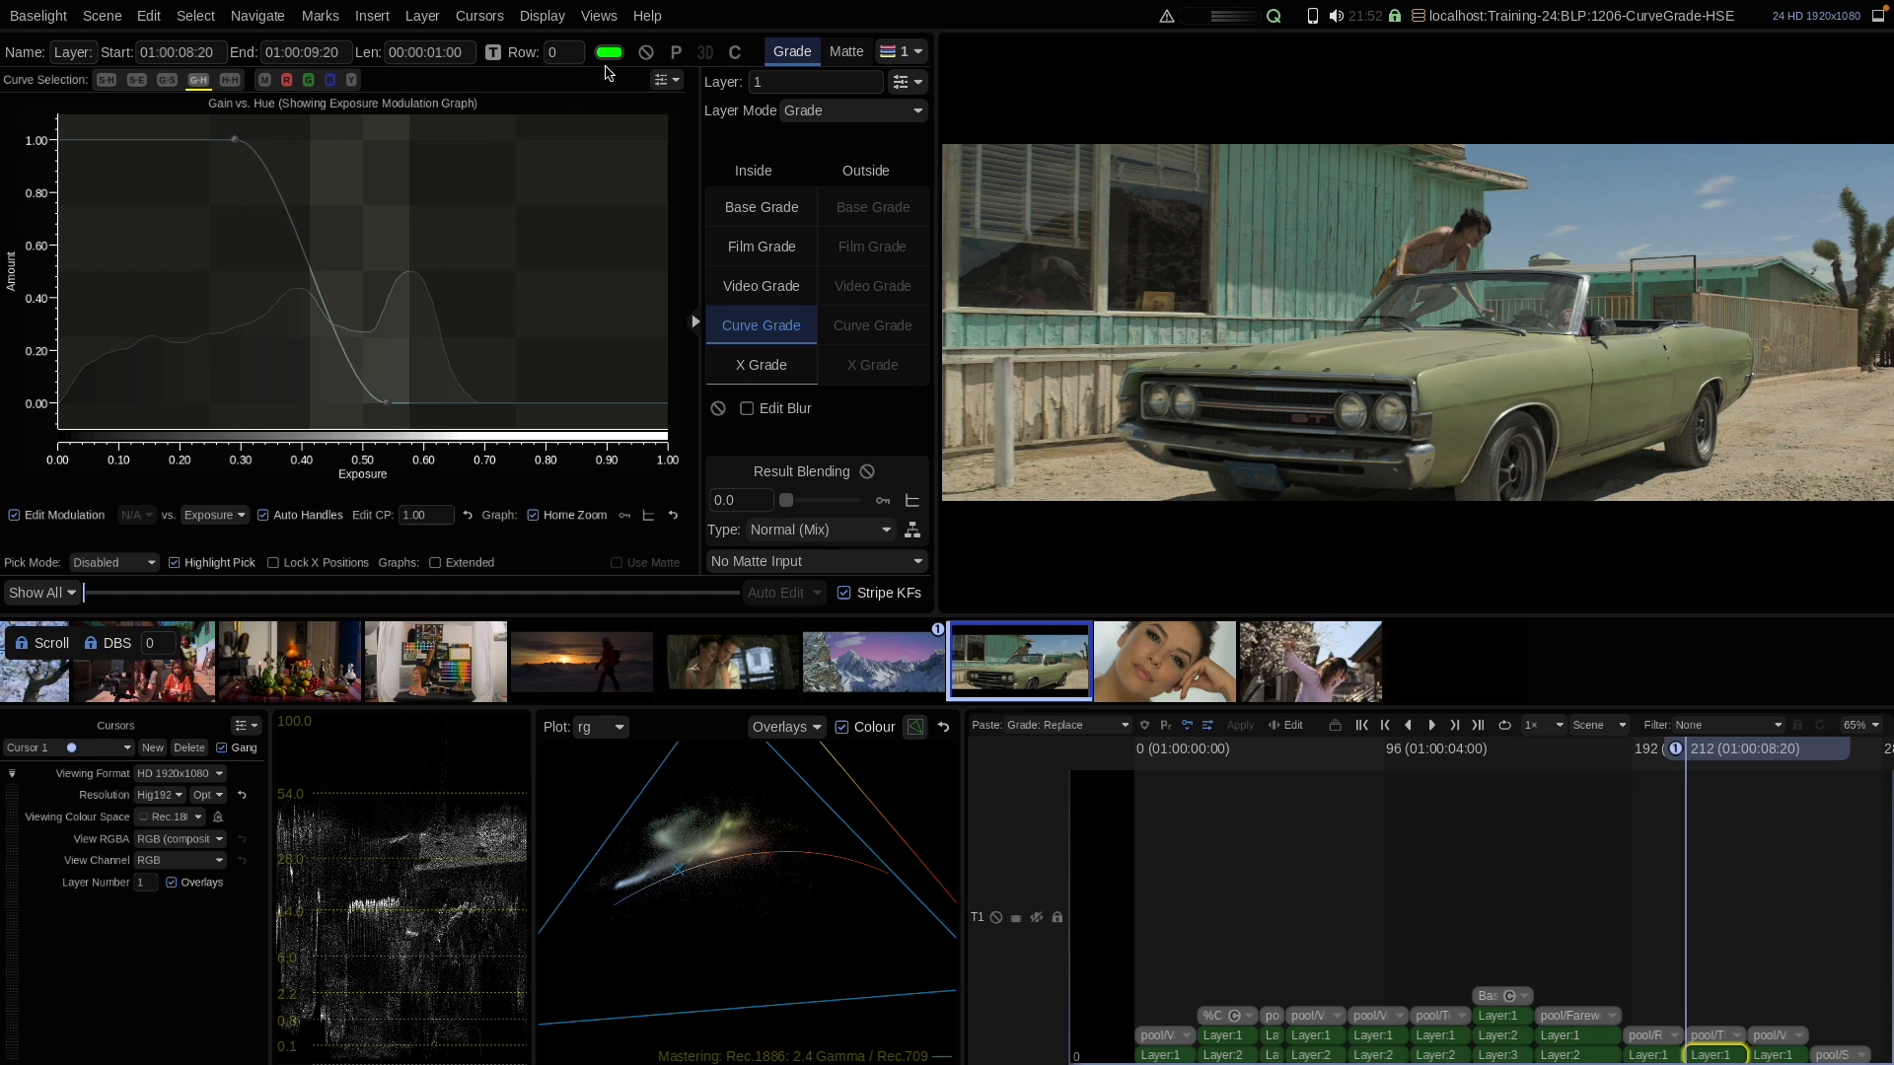
{"action": "left_click", "coordinate": [646, 52]}
{"action": "left_click", "coordinate": [646, 52]}
{"action": "left_click", "coordinate": [644, 55]}
{"action": "left_click", "coordinate": [644, 55]}
Return to the Gain vs. Hue curve, set the teal control point to 1.19 and compare the shot with the strip bypassed
{"action": "left_click", "coordinate": [66, 515]}
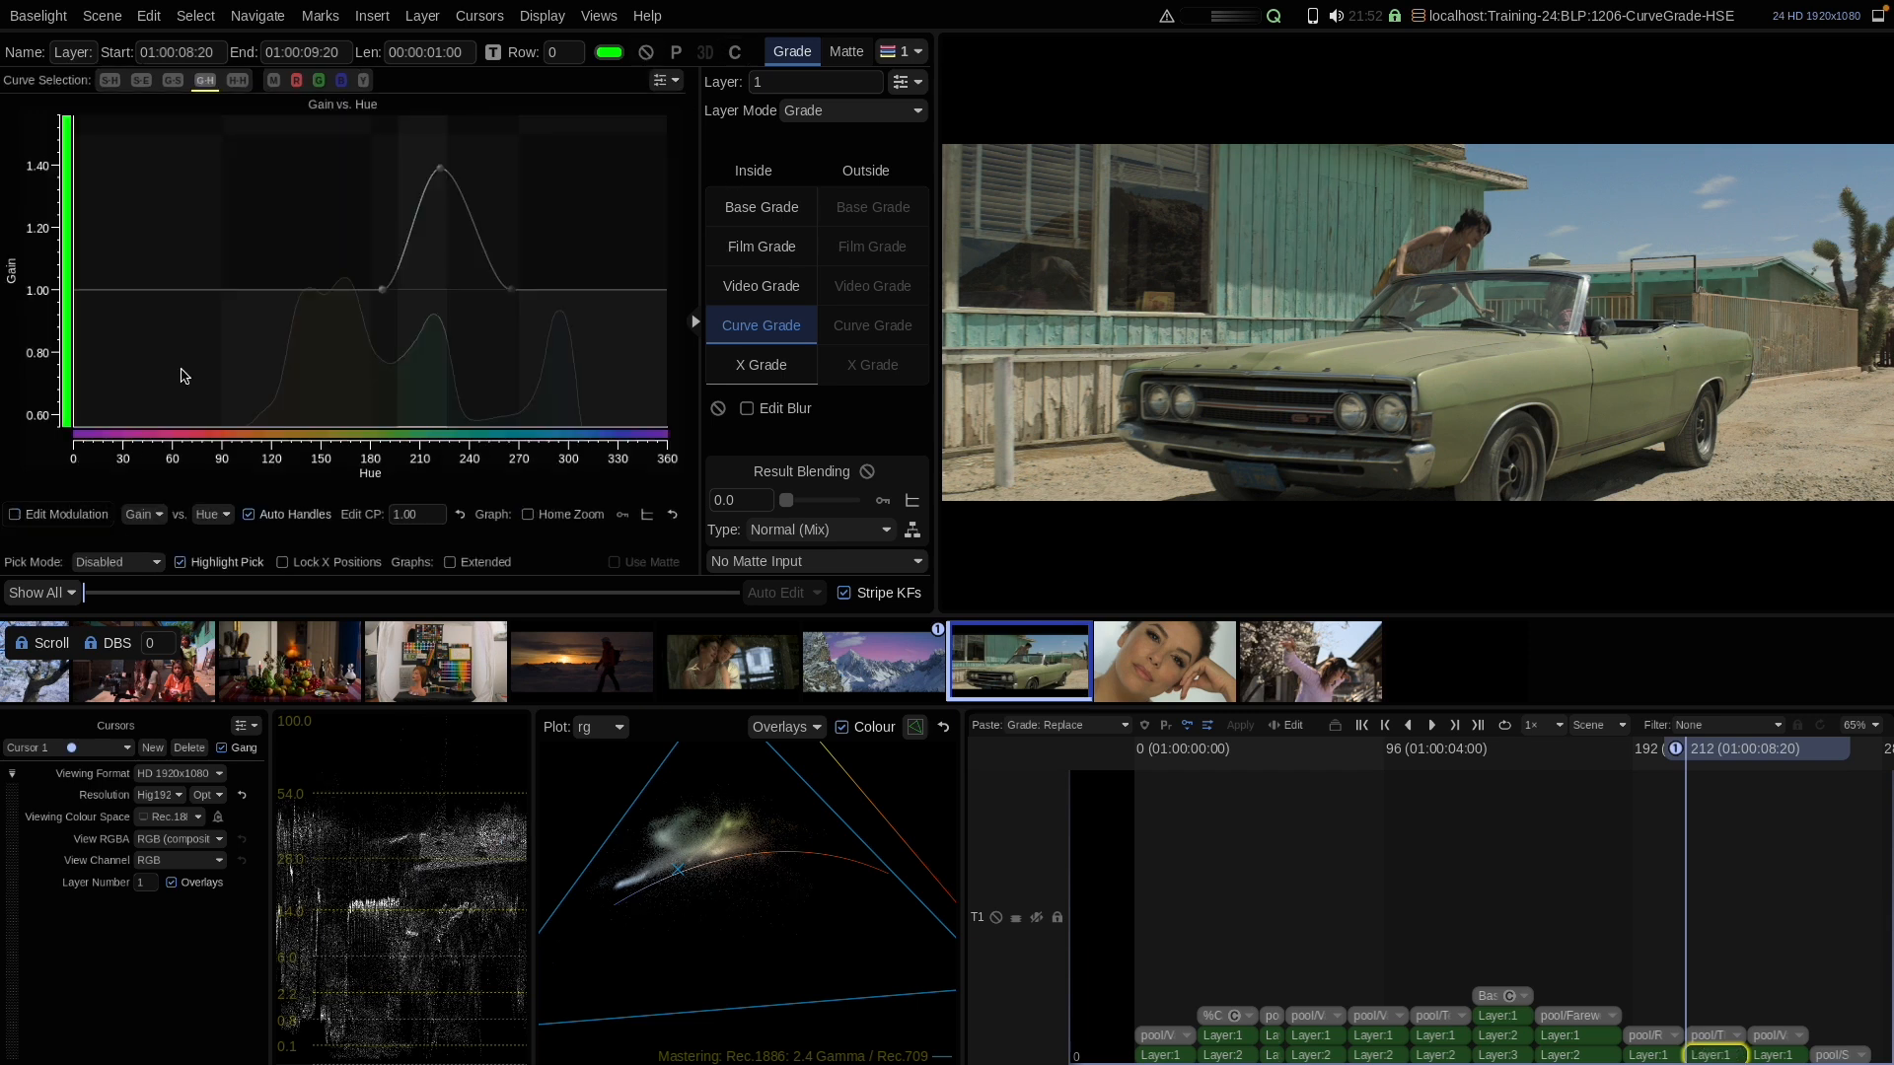
{"action": "left_click_drag", "start_coordinate": [441, 172], "coordinate": [441, 237]}
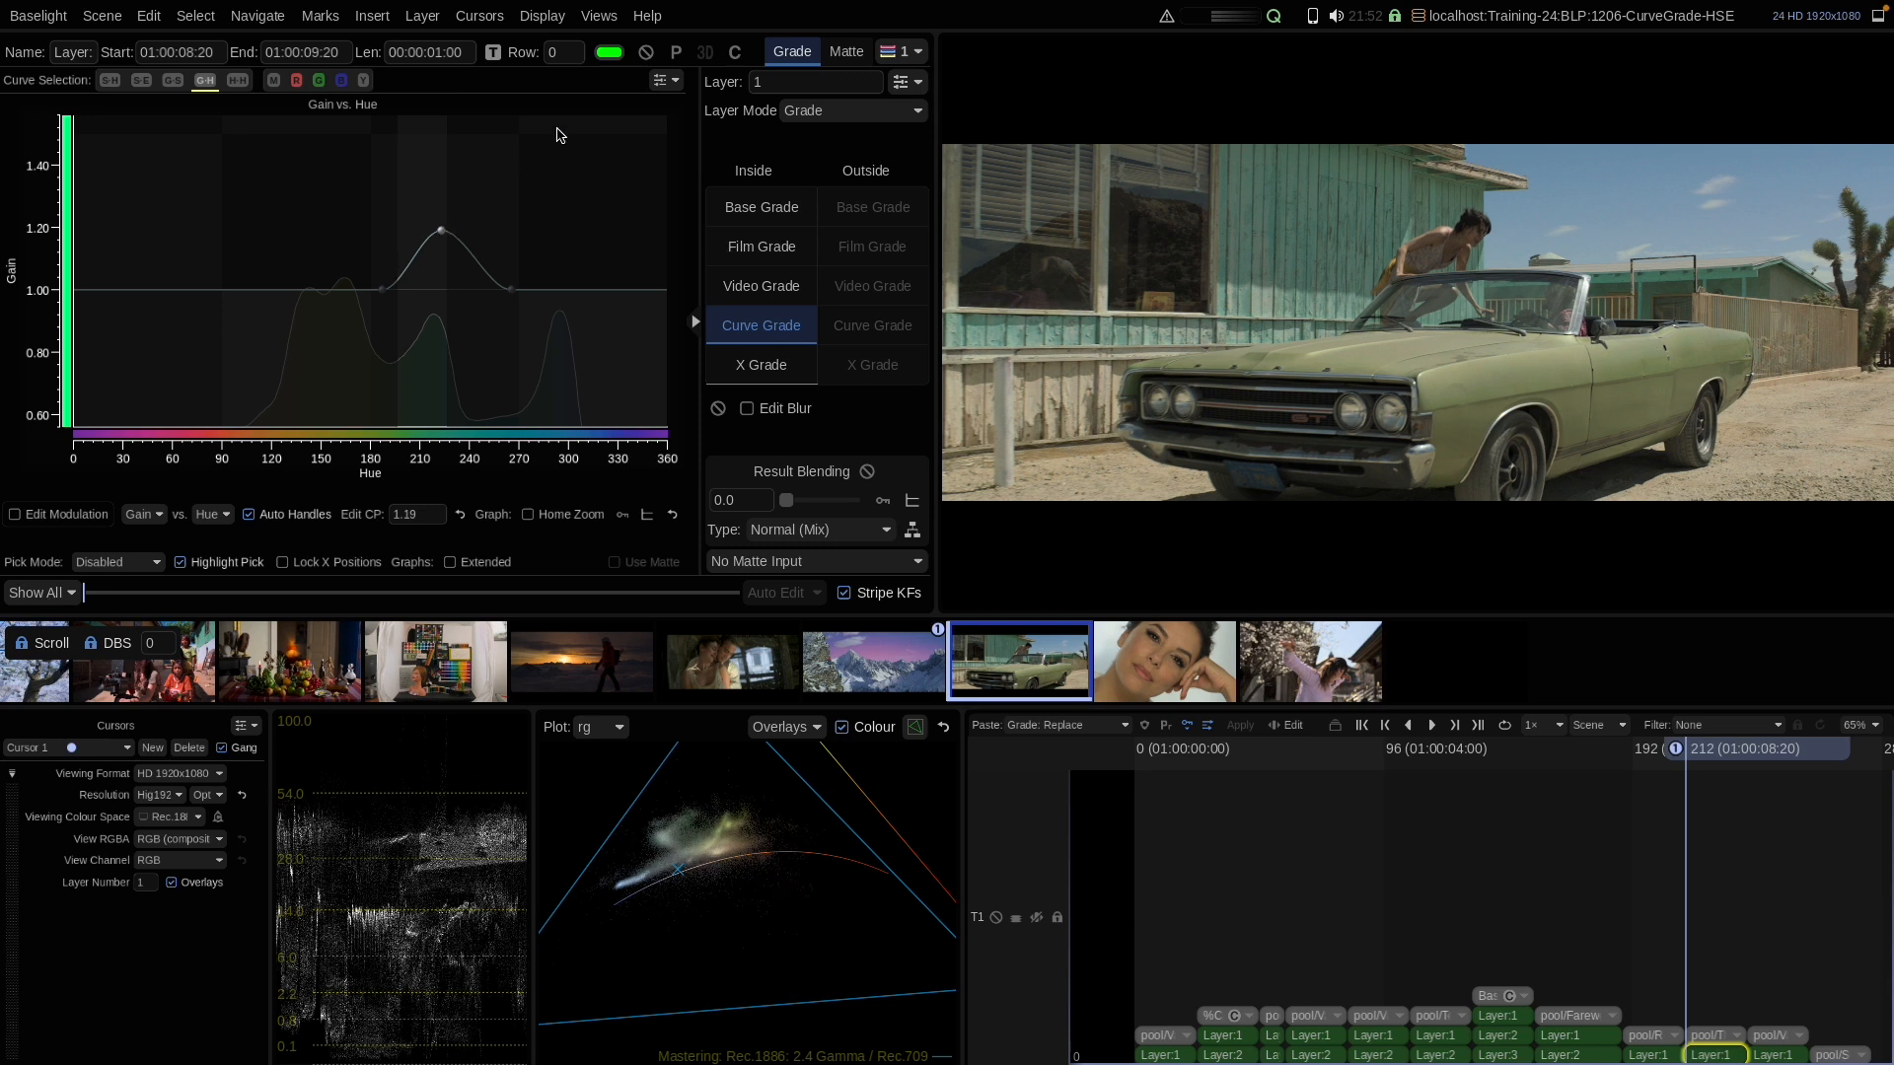
{"action": "left_click", "coordinate": [647, 52]}
{"action": "left_click", "coordinate": [647, 53]}
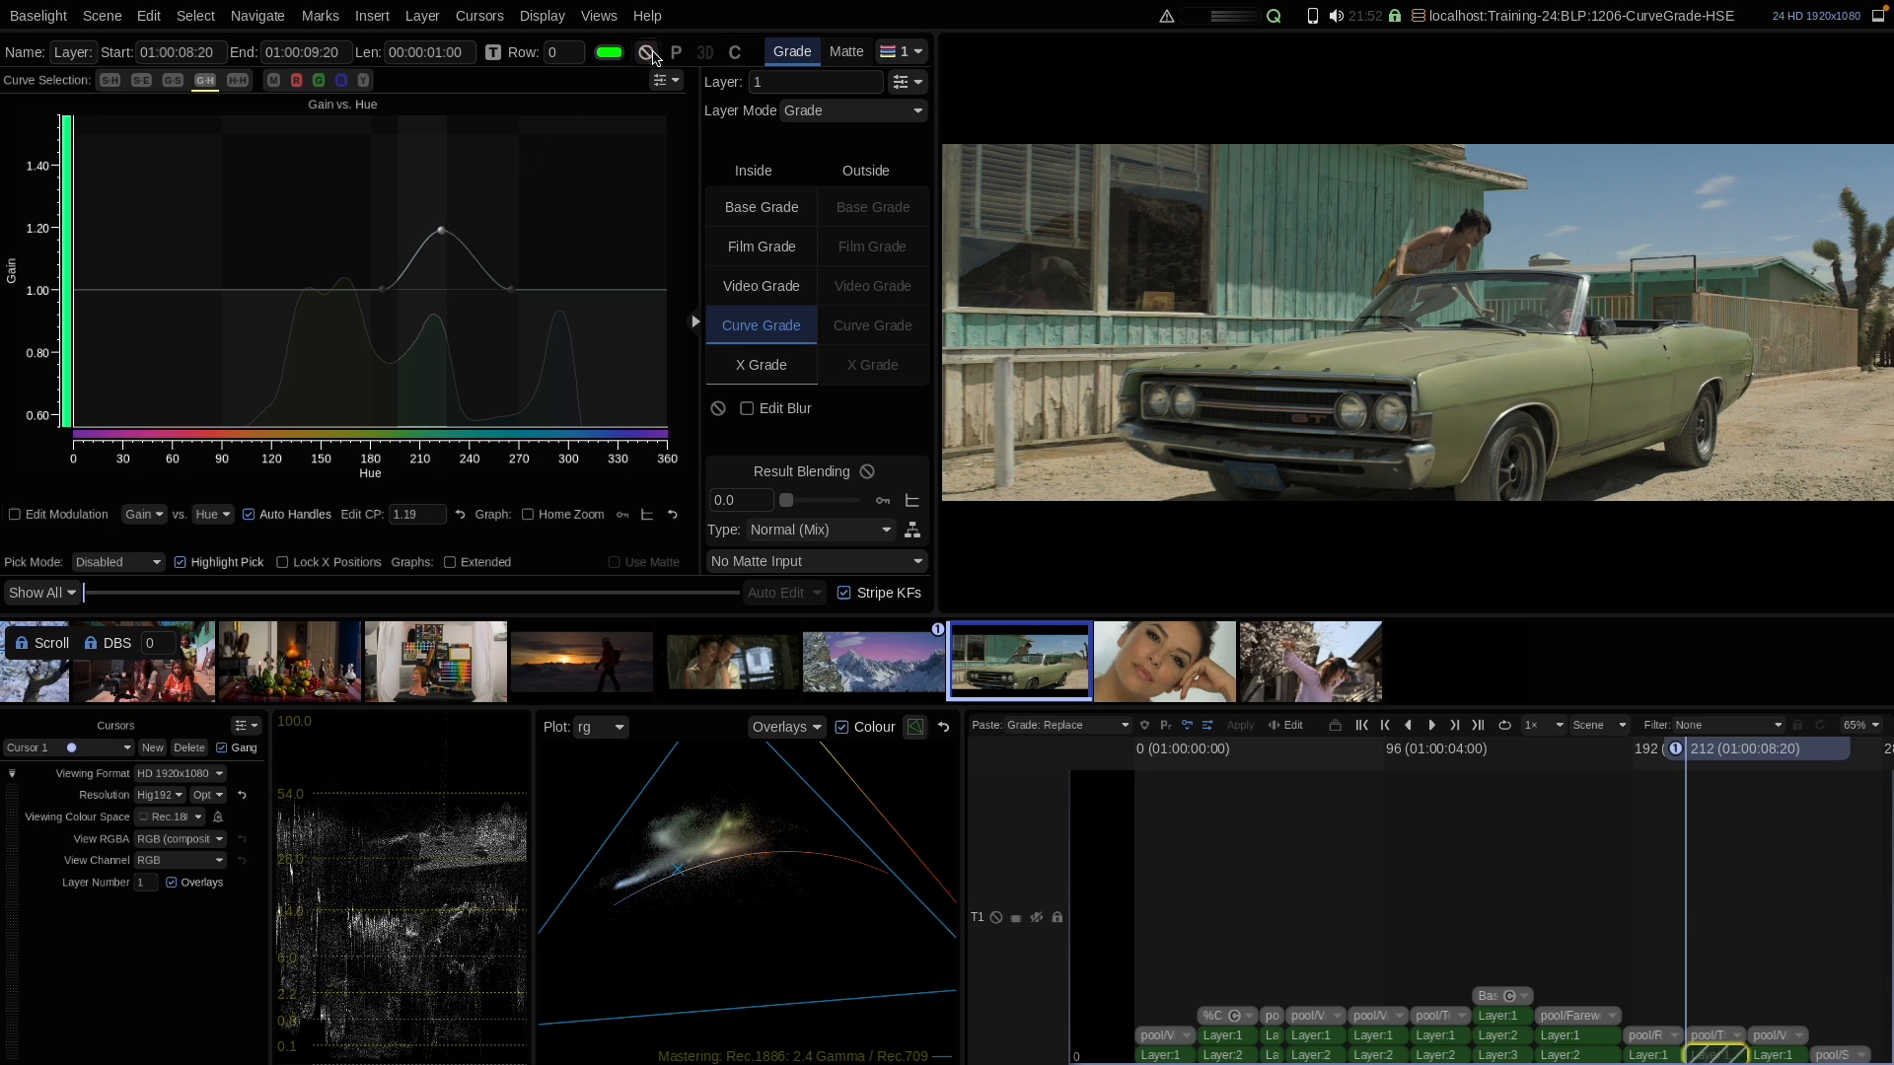
{"action": "left_click", "coordinate": [647, 53]}
{"action": "left_click", "coordinate": [647, 52]}
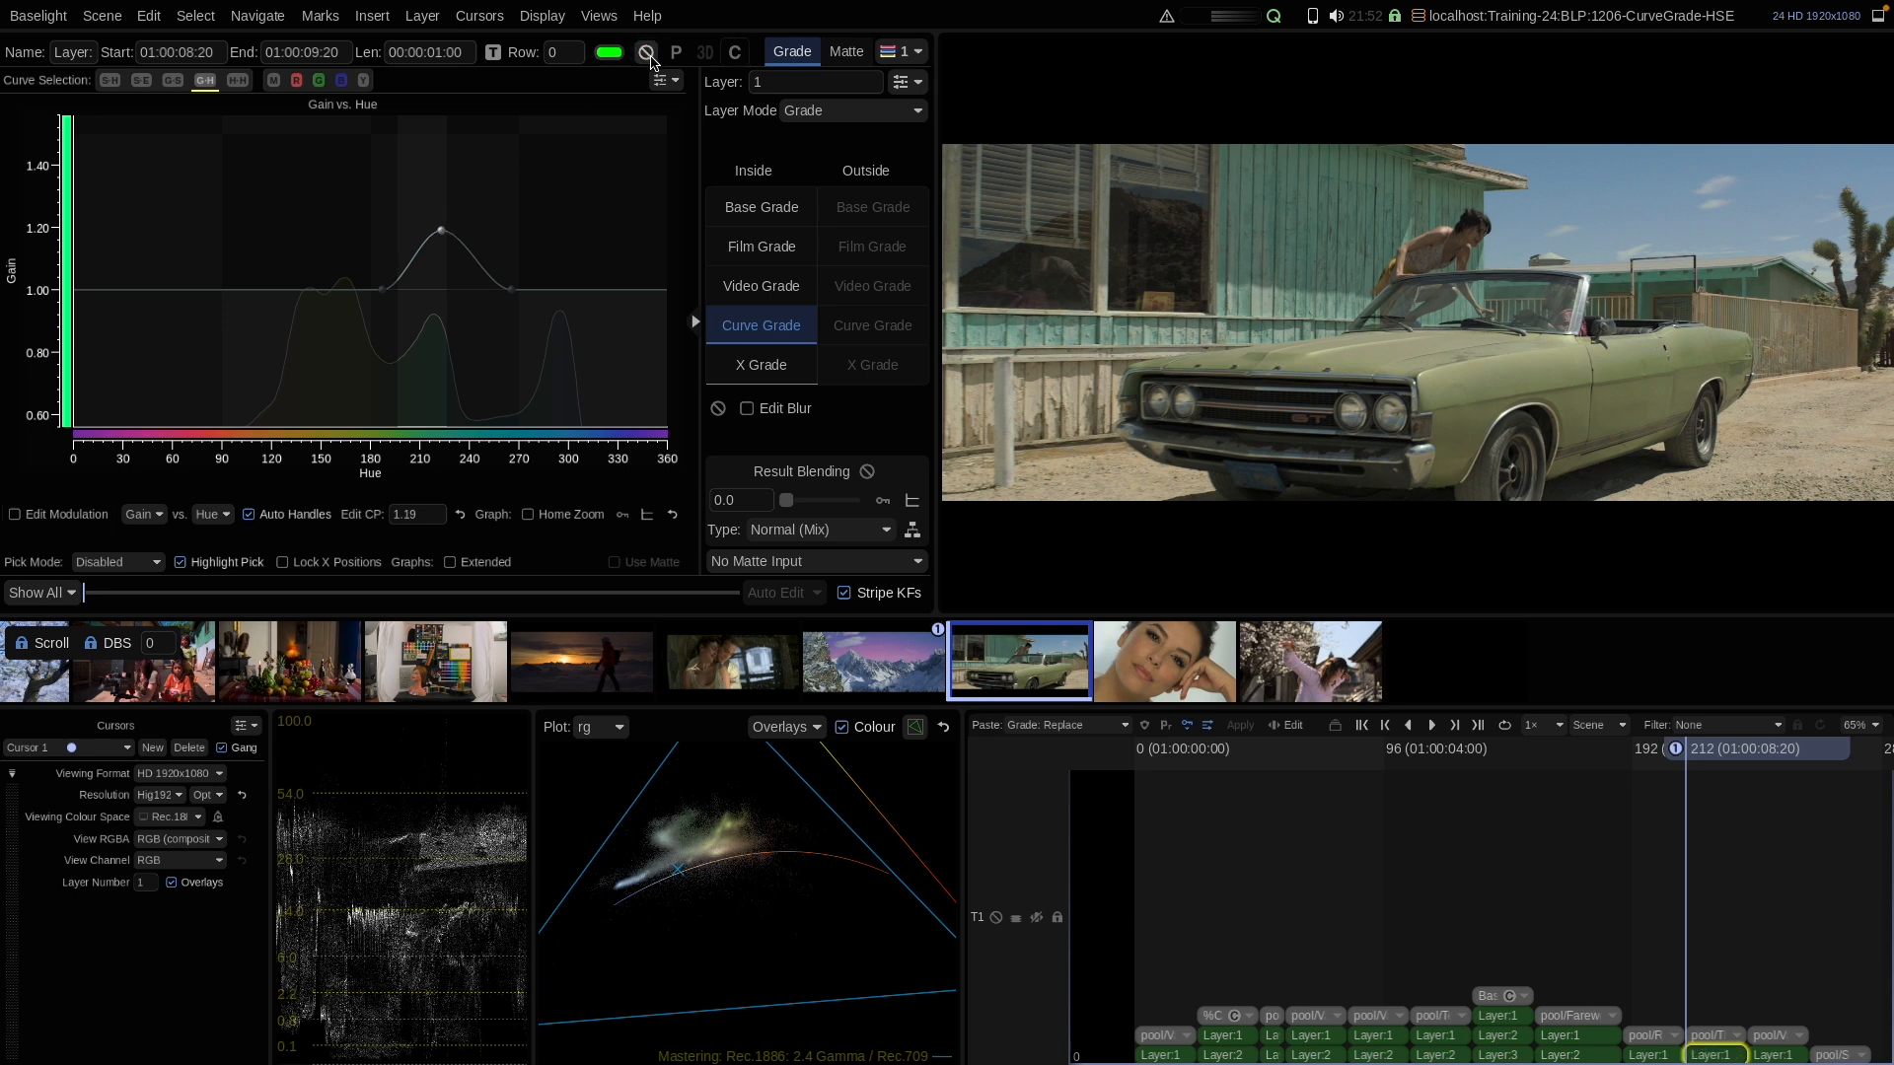
{"action": "left_click", "coordinate": [647, 54]}
{"action": "left_click", "coordinate": [647, 55]}
{"action": "left_click", "coordinate": [648, 57]}
{"action": "left_click", "coordinate": [648, 57]}
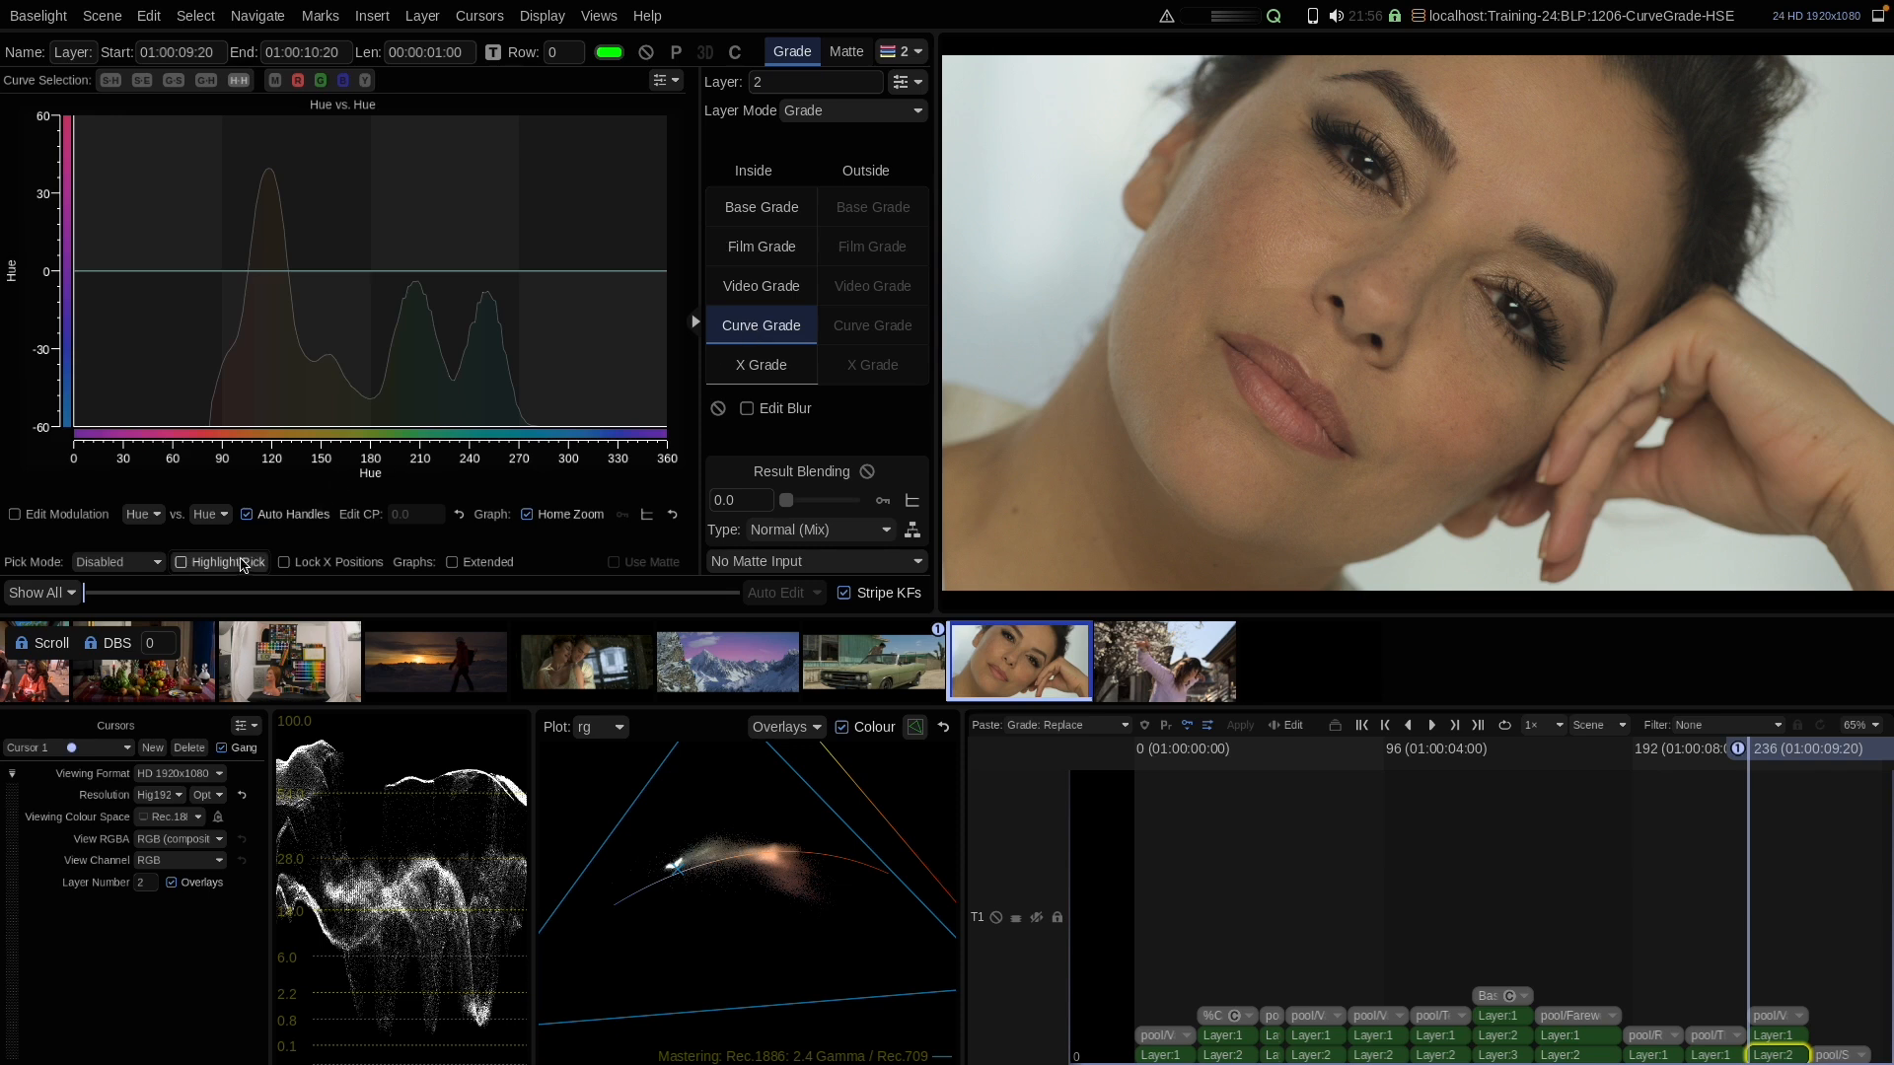
On the face close-up, turn on Highlight Pick and shape a Hue vs. Hue dip to -34.5 between hues of about 98 and 208
{"action": "left_click", "coordinate": [181, 563]}
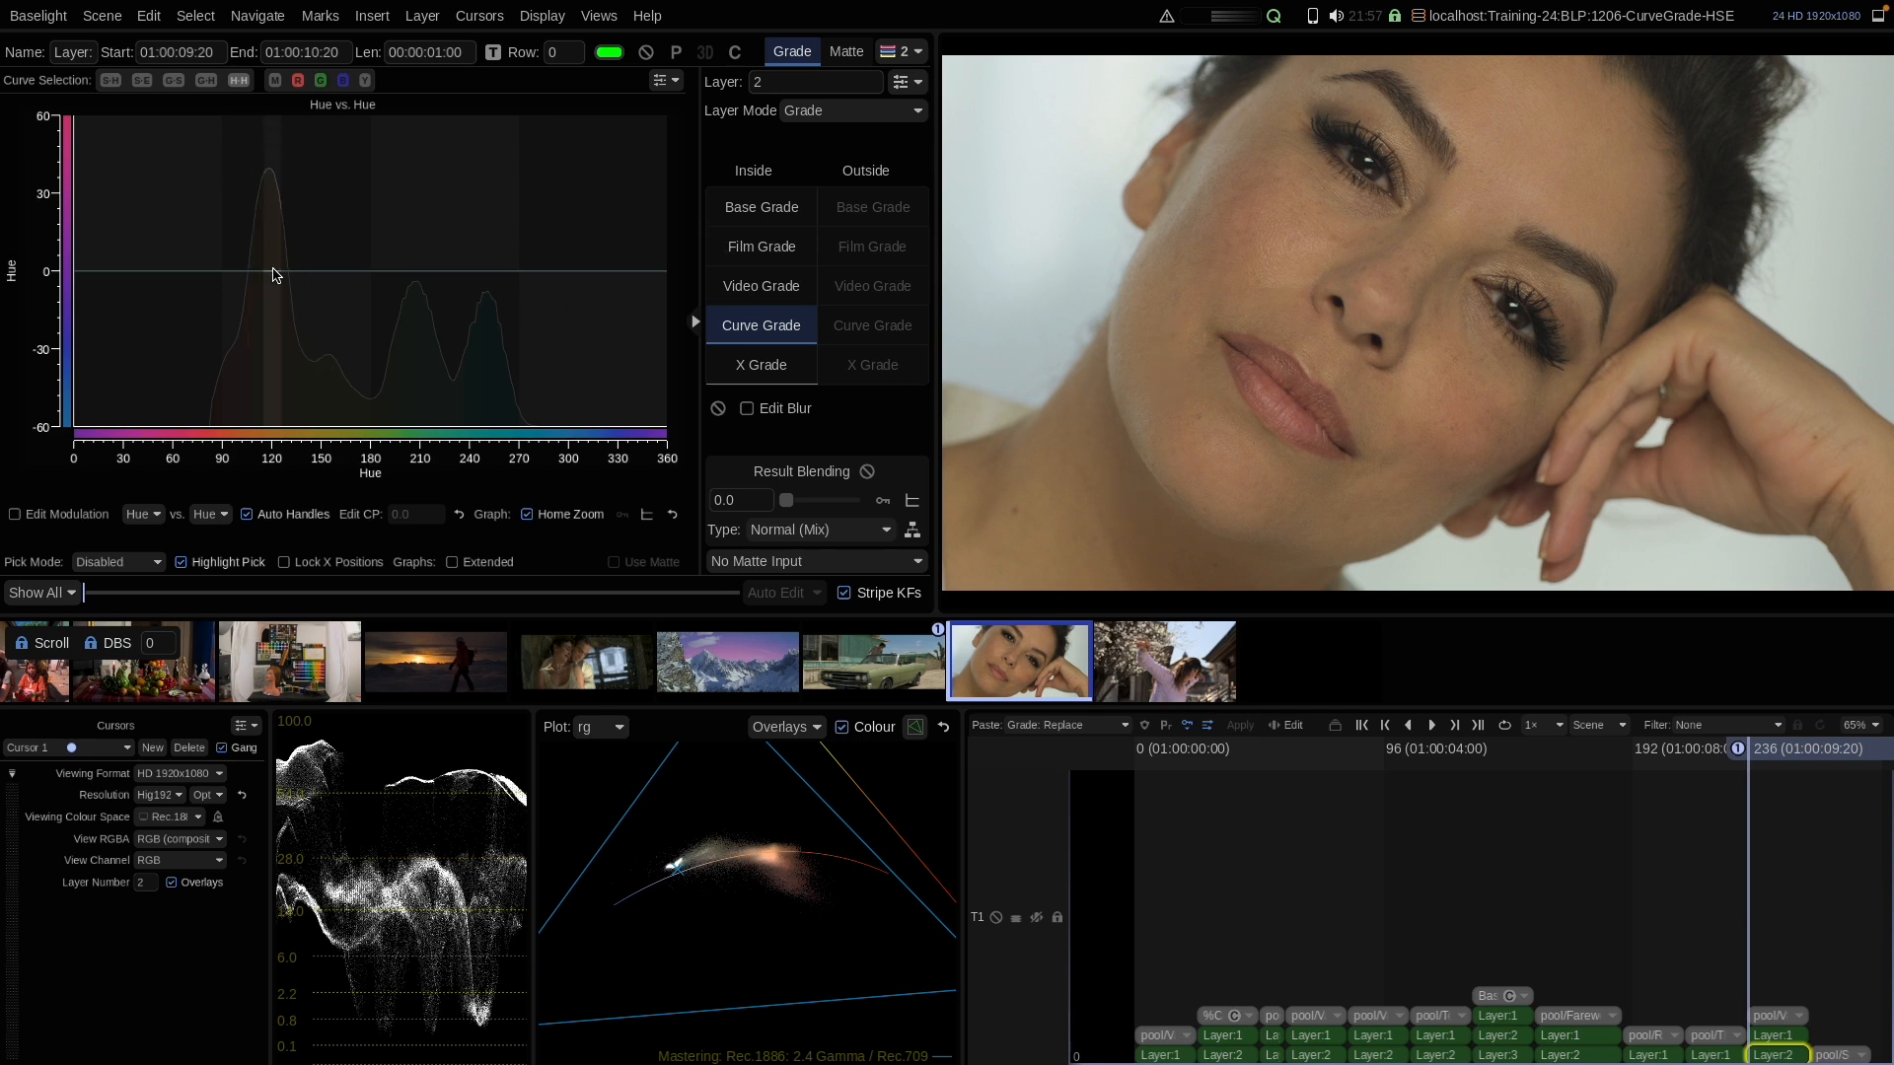
{"action": "left_click", "coordinate": [234, 272]}
{"action": "left_click", "coordinate": [416, 270]}
{"action": "left_click_drag", "start_coordinate": [299, 279], "coordinate": [319, 366]}
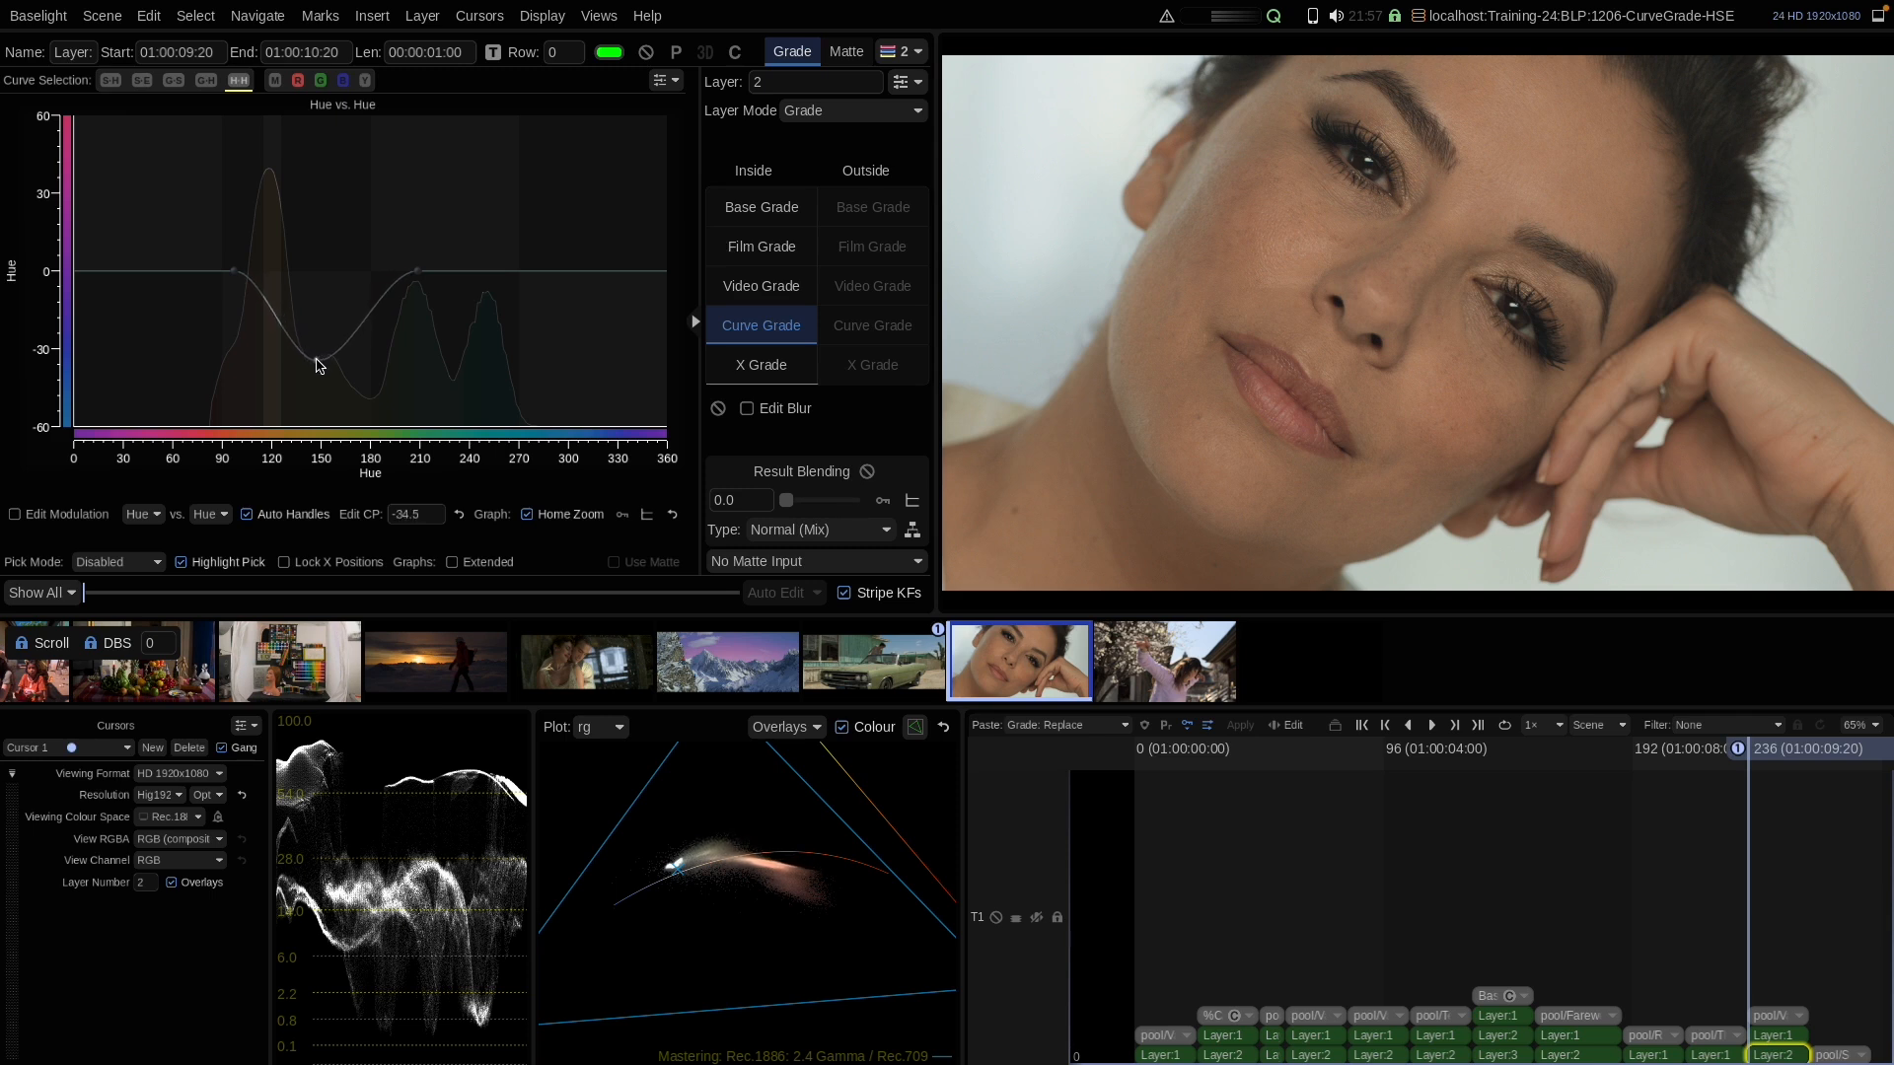
Modulate the Hue vs. Hue curve by exposure, falling from 1.00 at about 0.07 to 0.00 at about 0.72, and compare with the strip bypassed
{"action": "left_click", "coordinate": [15, 514]}
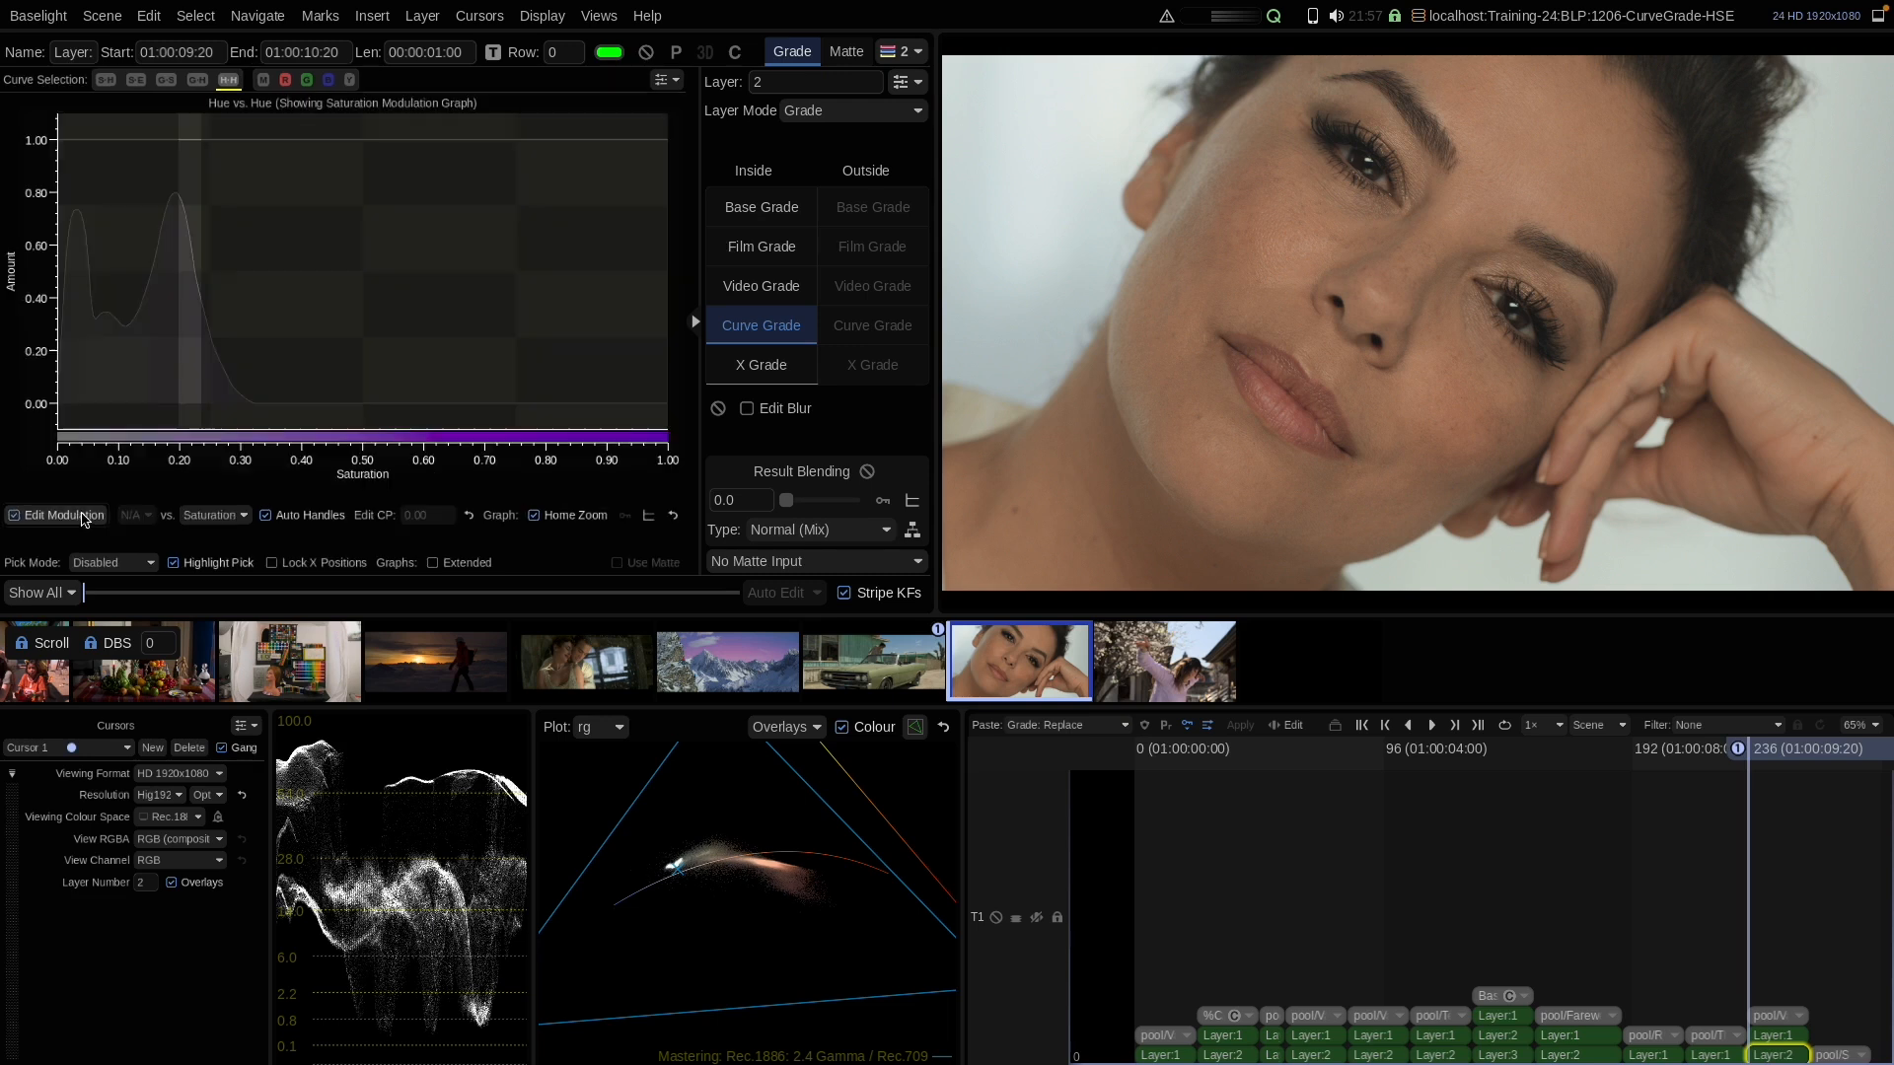
{"action": "left_click", "coordinate": [211, 514]}
{"action": "left_click", "coordinate": [215, 563]}
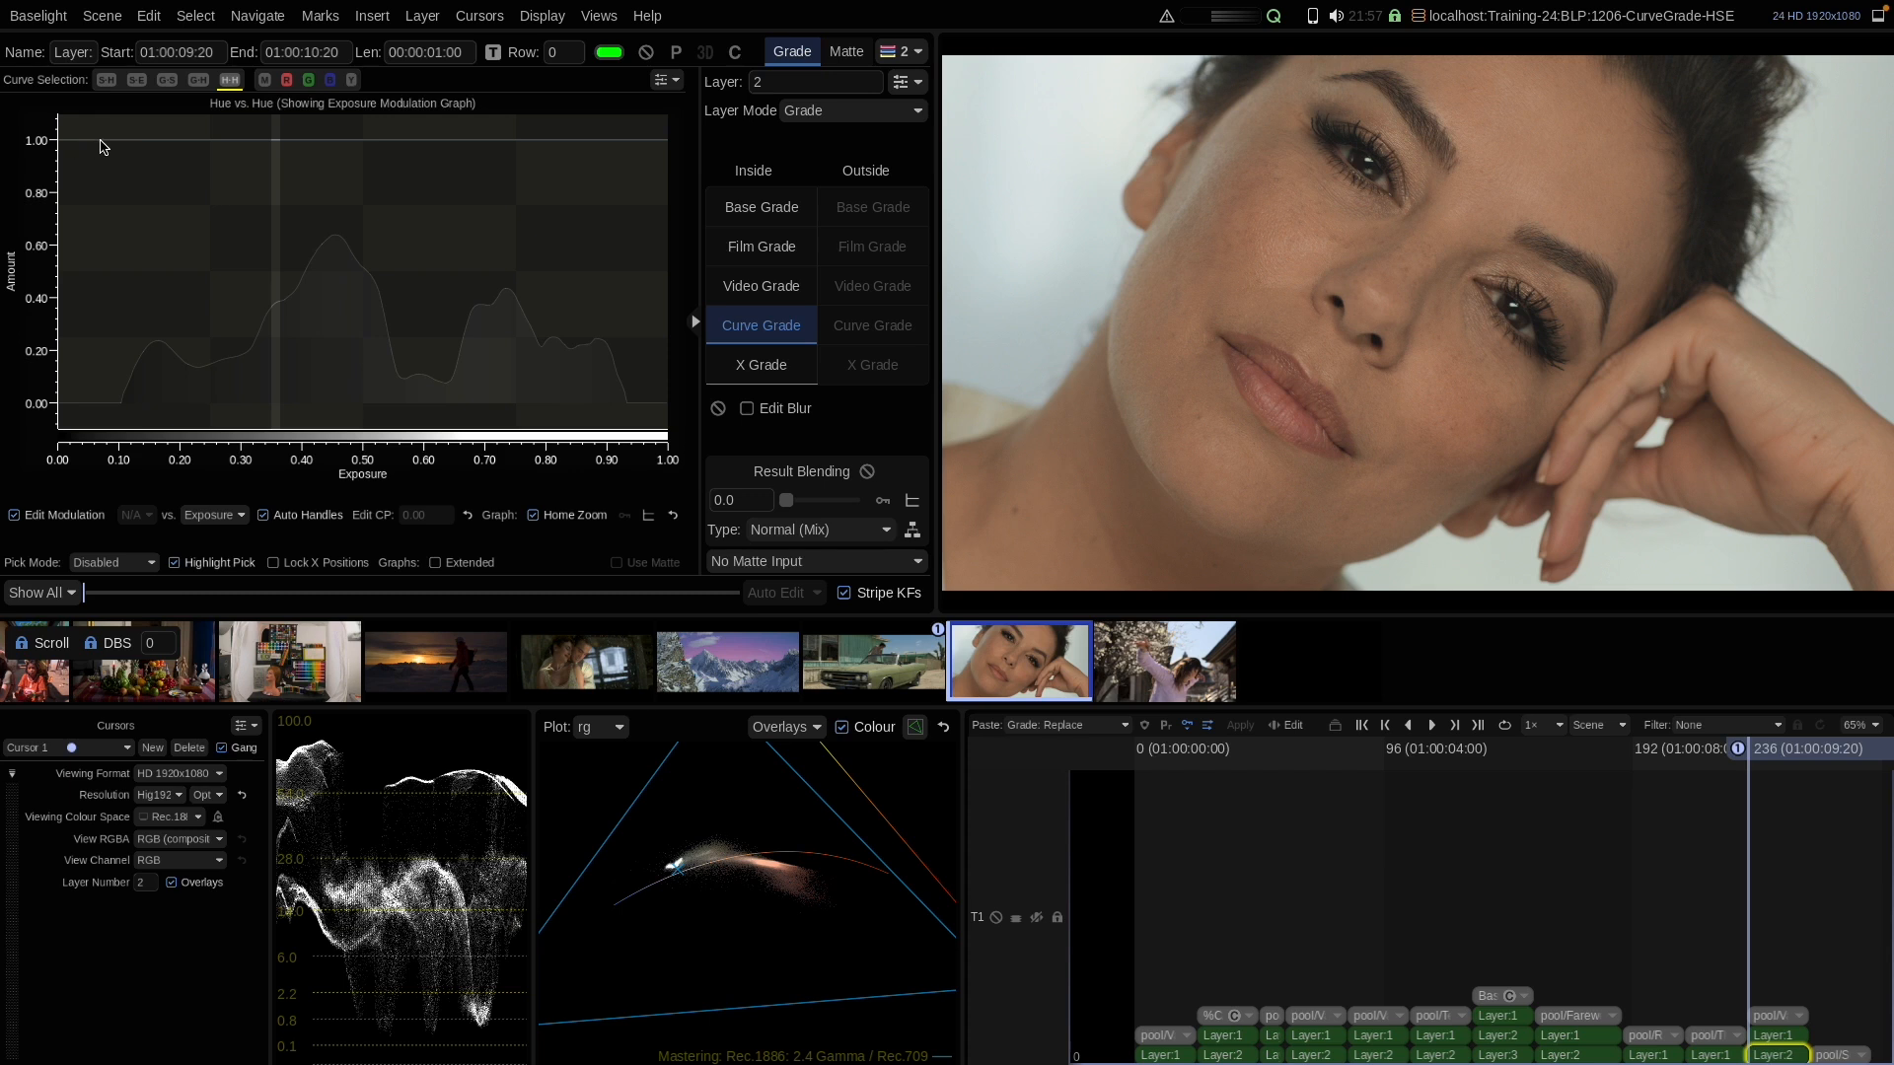
{"action": "left_click_drag", "start_coordinate": [536, 141], "coordinate": [495, 407]}
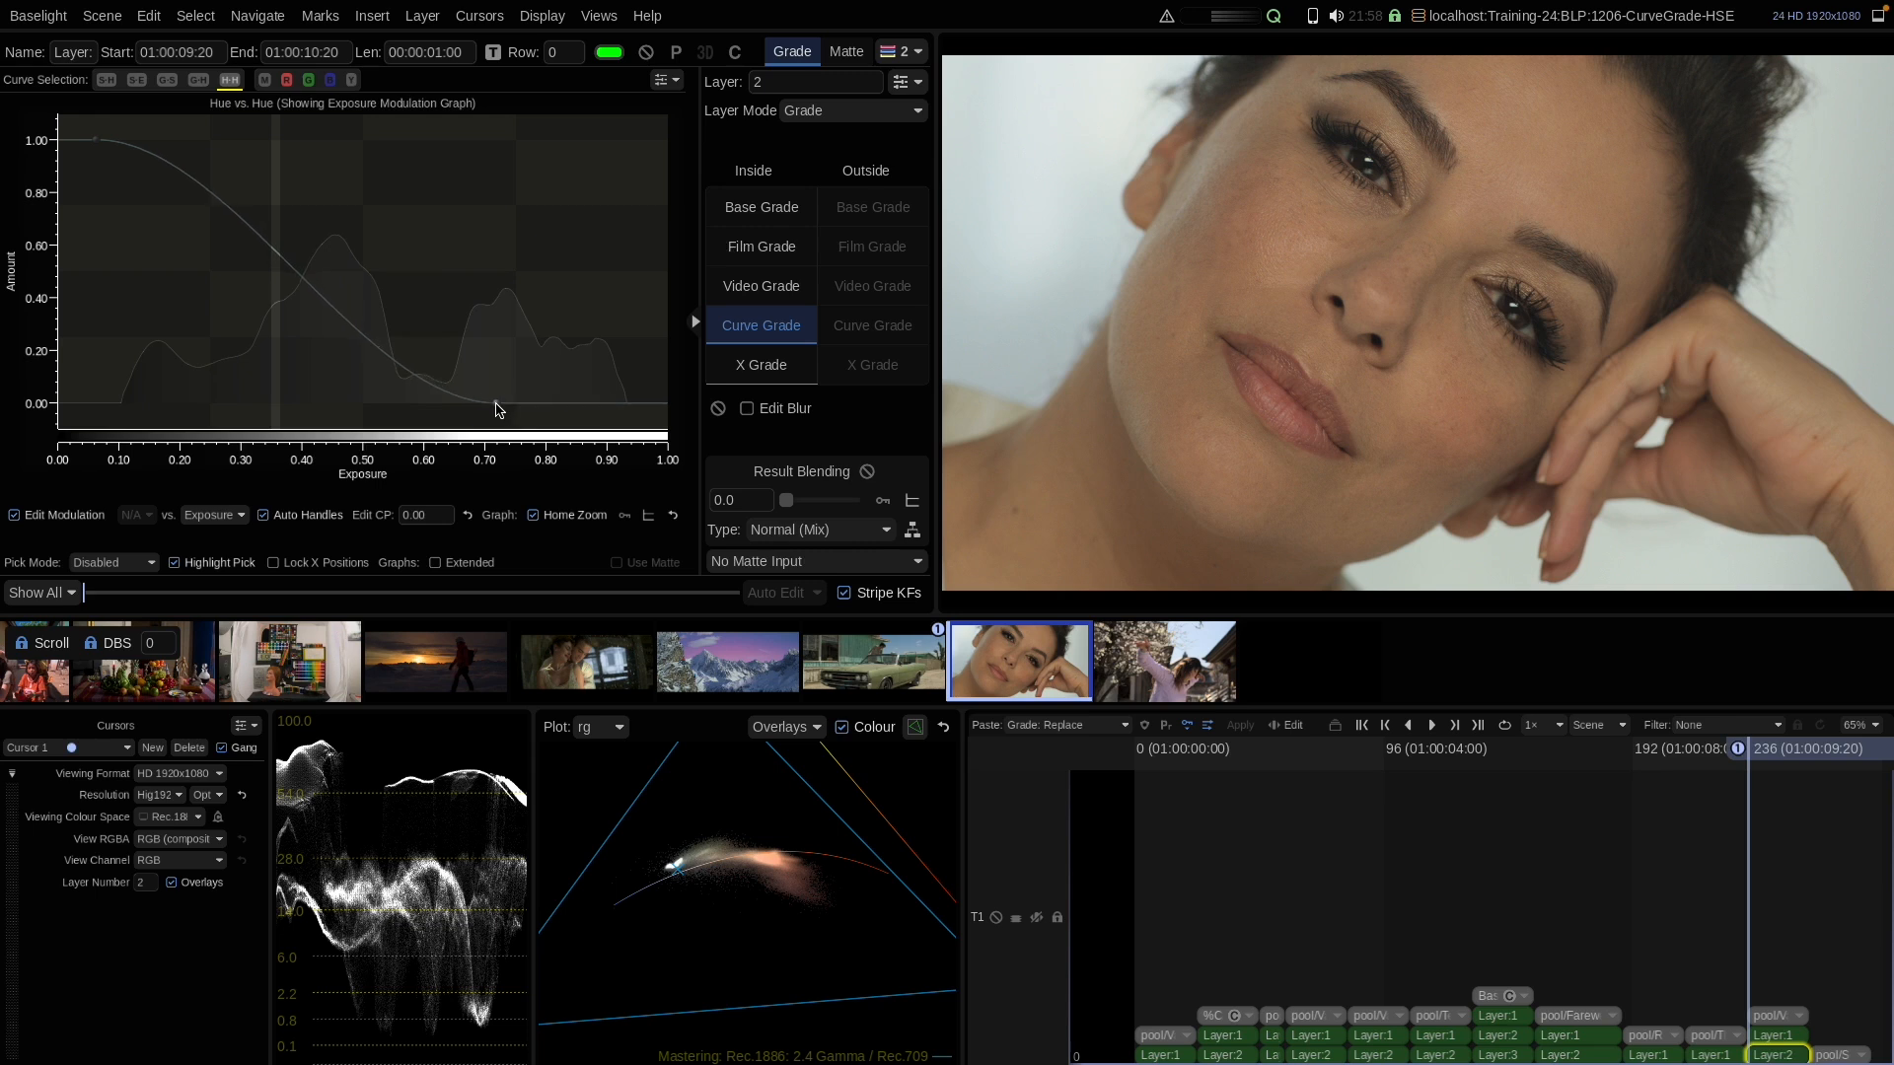
{"action": "left_click", "coordinate": [646, 52]}
{"action": "left_click", "coordinate": [644, 54]}
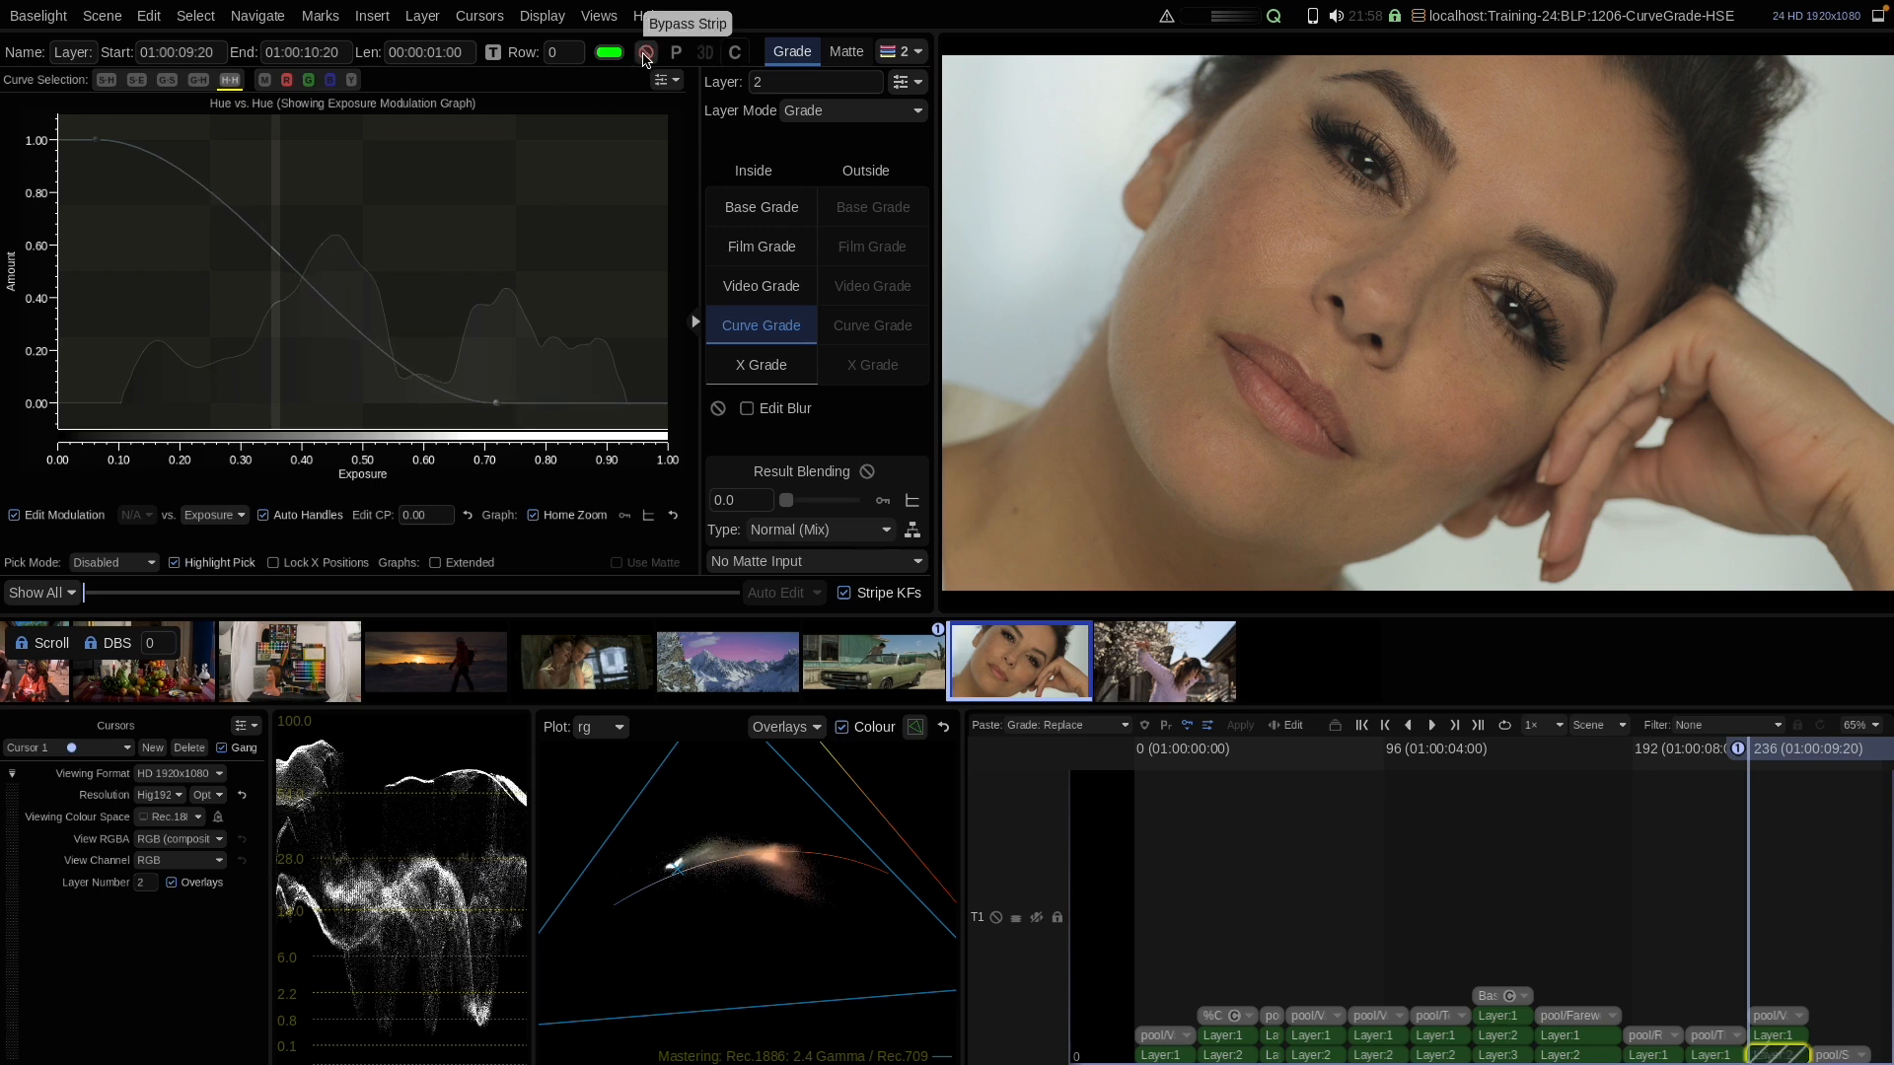
{"action": "left_click", "coordinate": [643, 56]}
{"action": "left_click", "coordinate": [644, 56]}
{"action": "left_click", "coordinate": [644, 57]}
{"action": "left_click", "coordinate": [645, 59]}
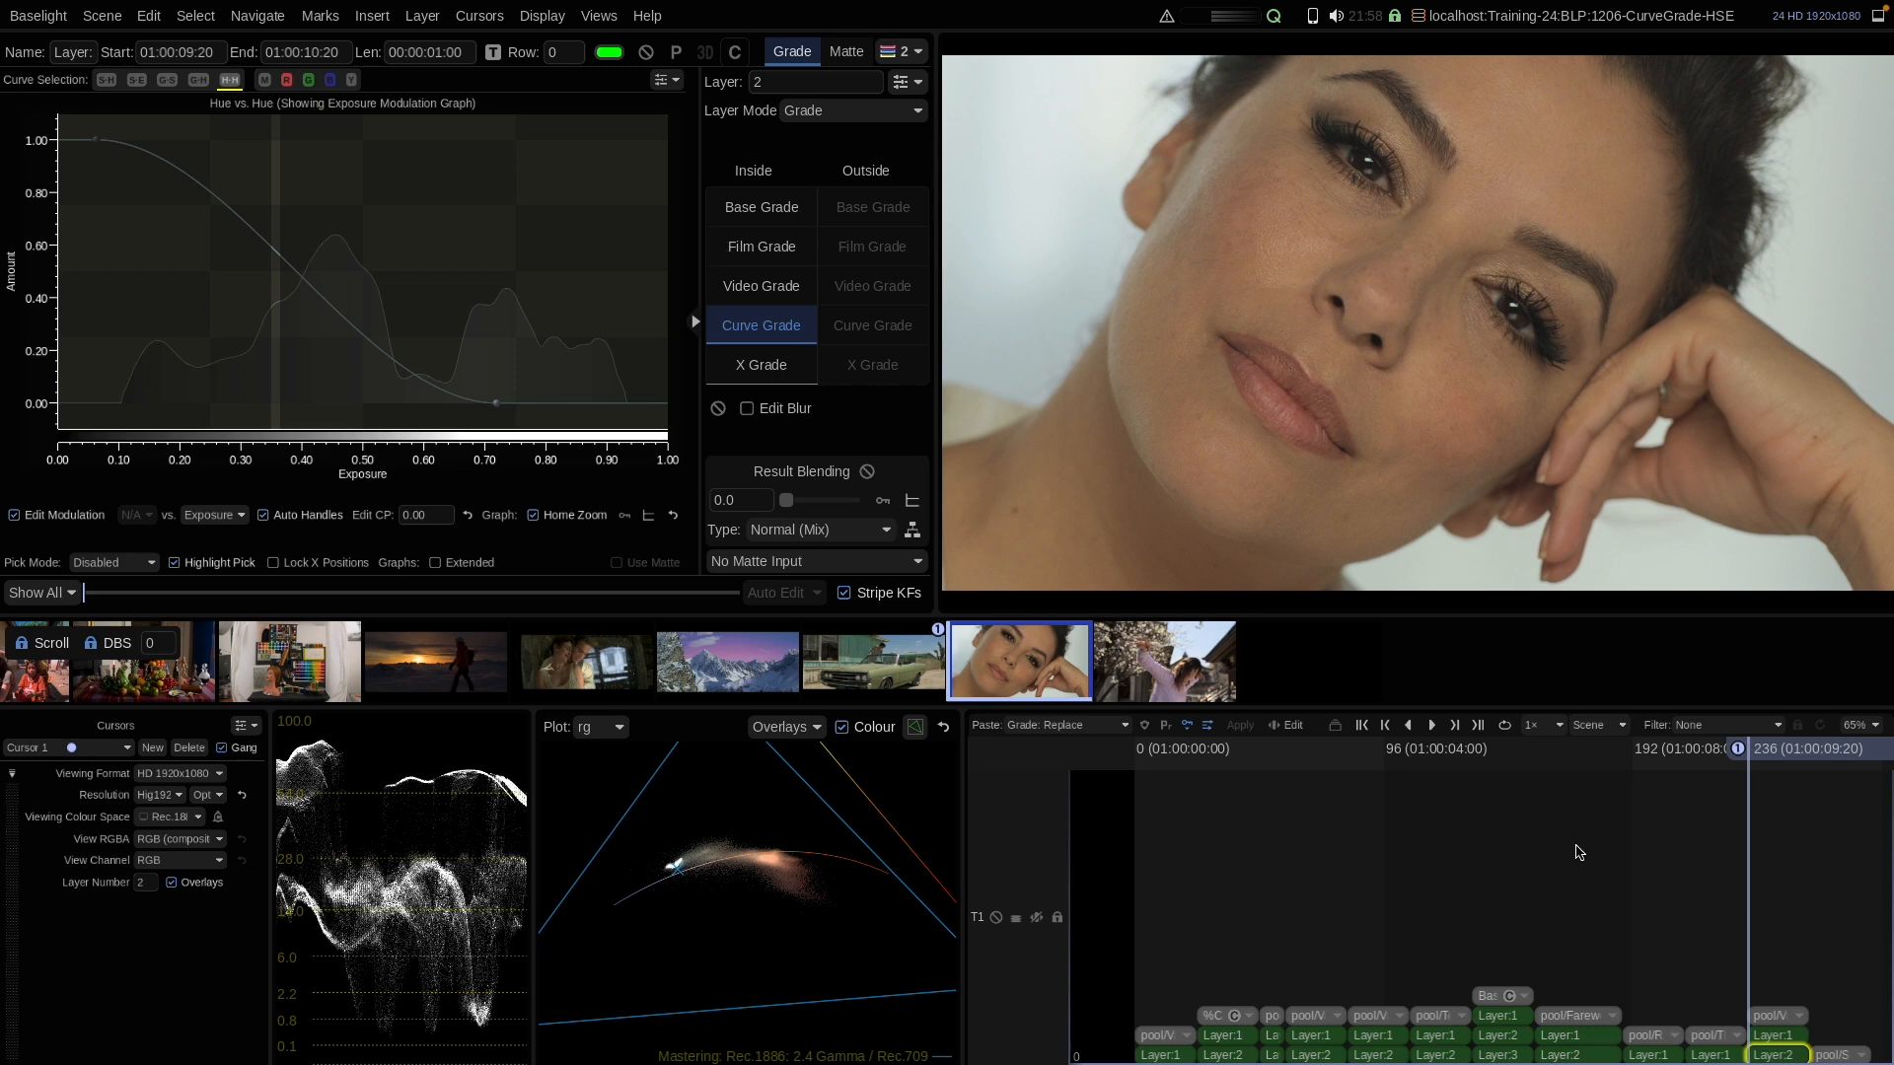
Add a new grade layer to the face shot, make it a Curve Grade and show its Exposure vs. Hue curve
{"action": "key", "text": "p"}
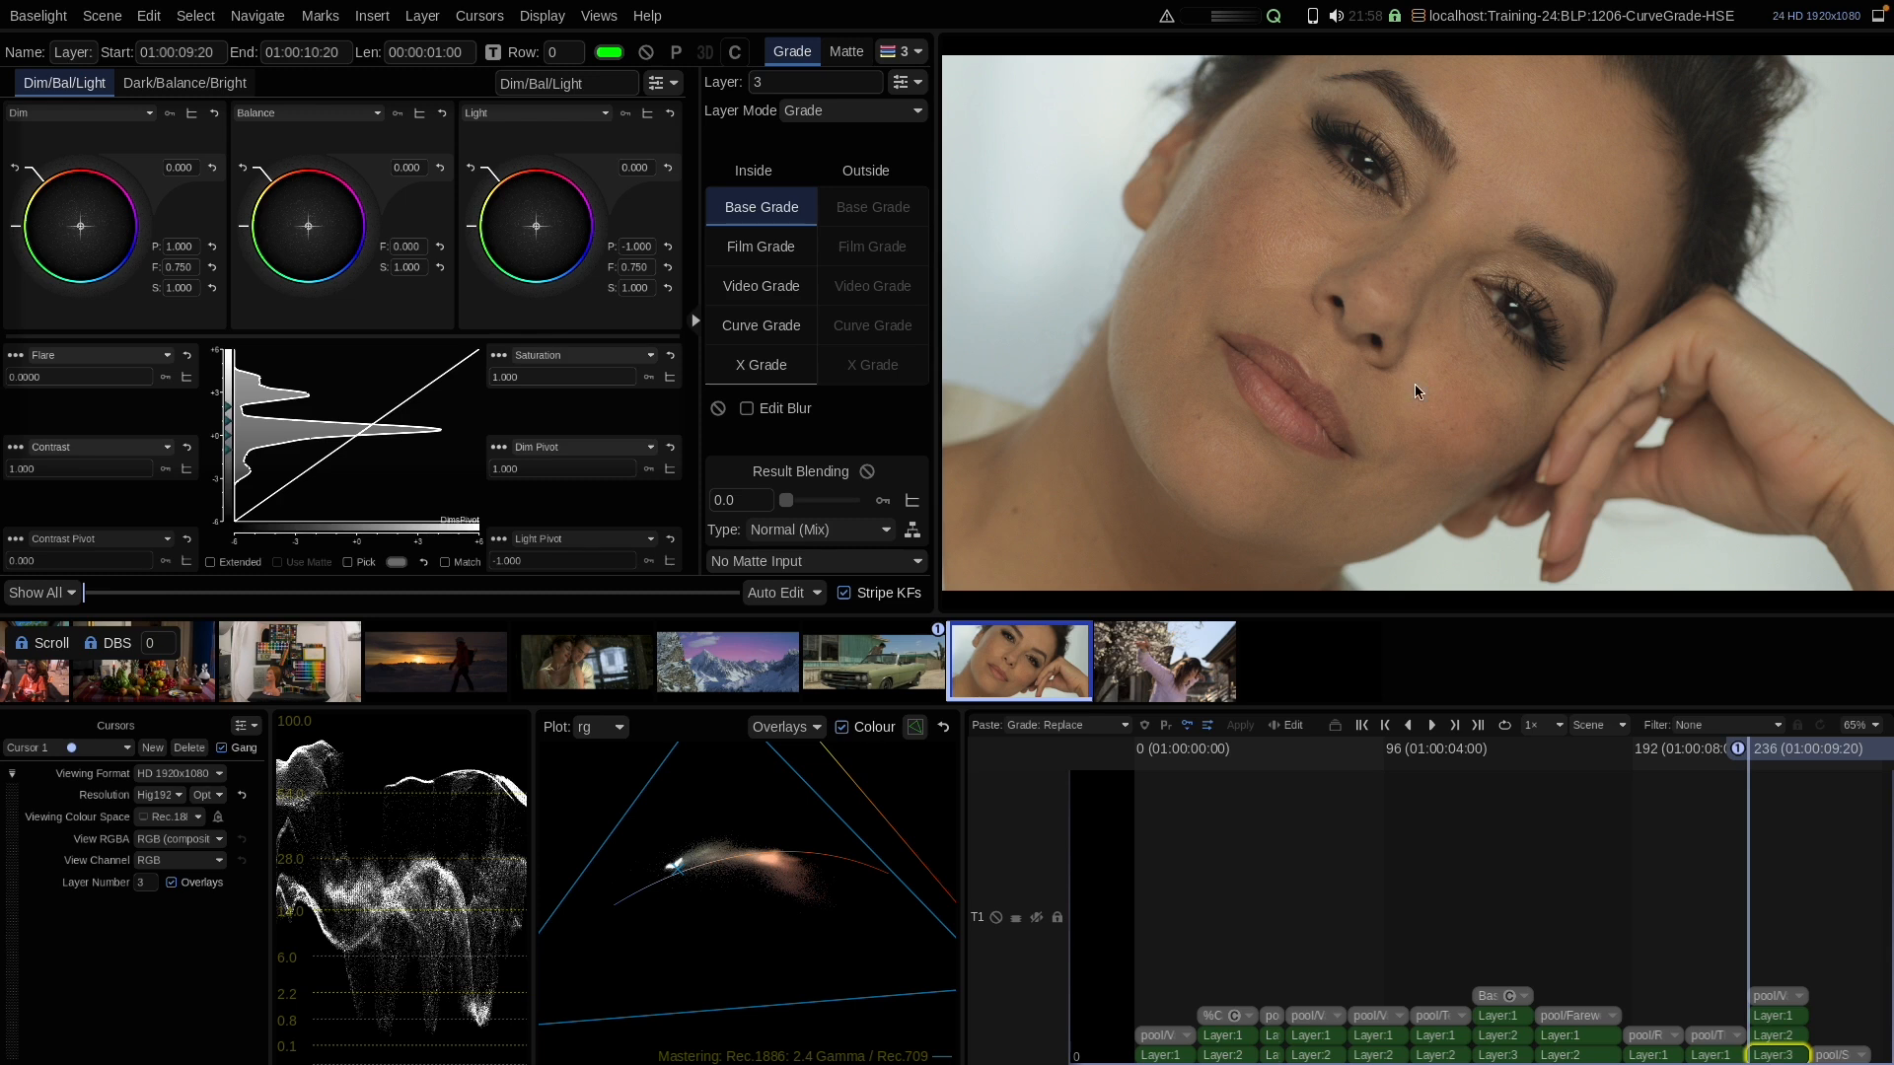
{"action": "left_click", "coordinate": [752, 330]}
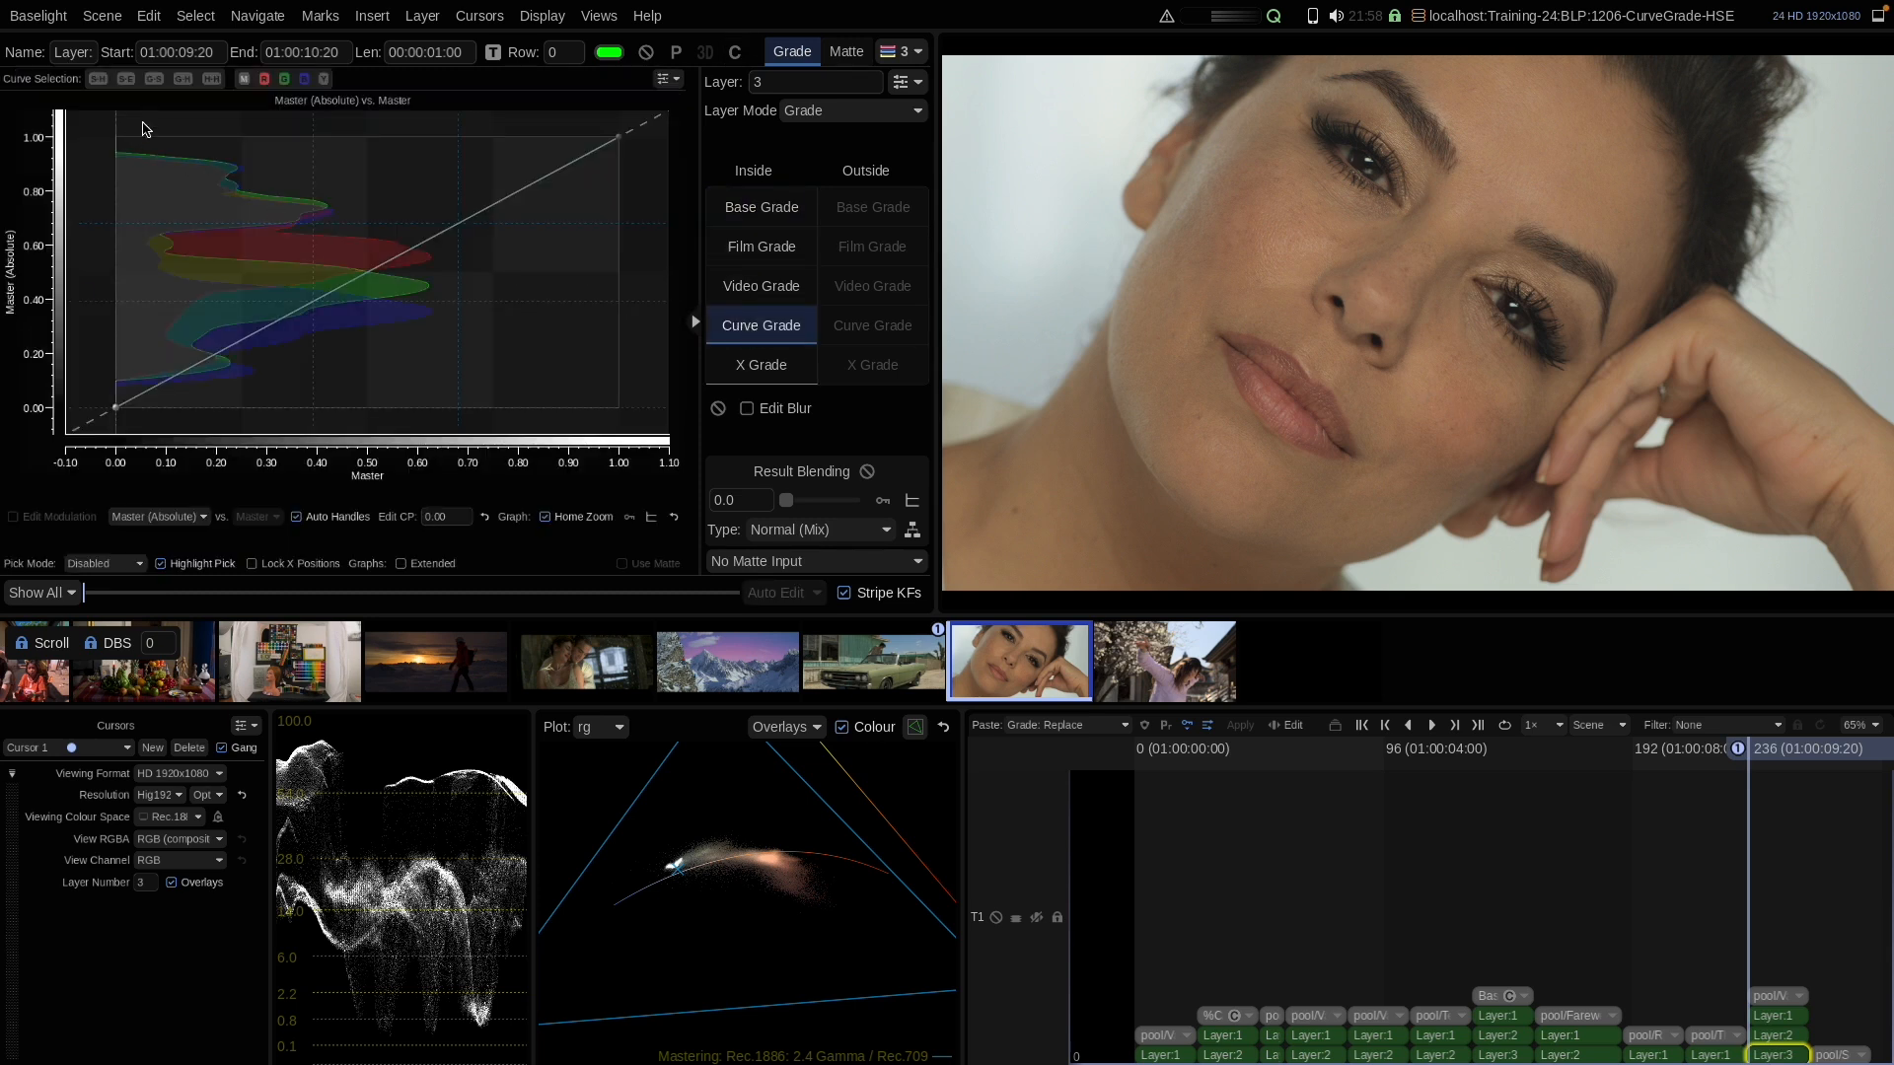
{"action": "left_click", "coordinate": [182, 79]}
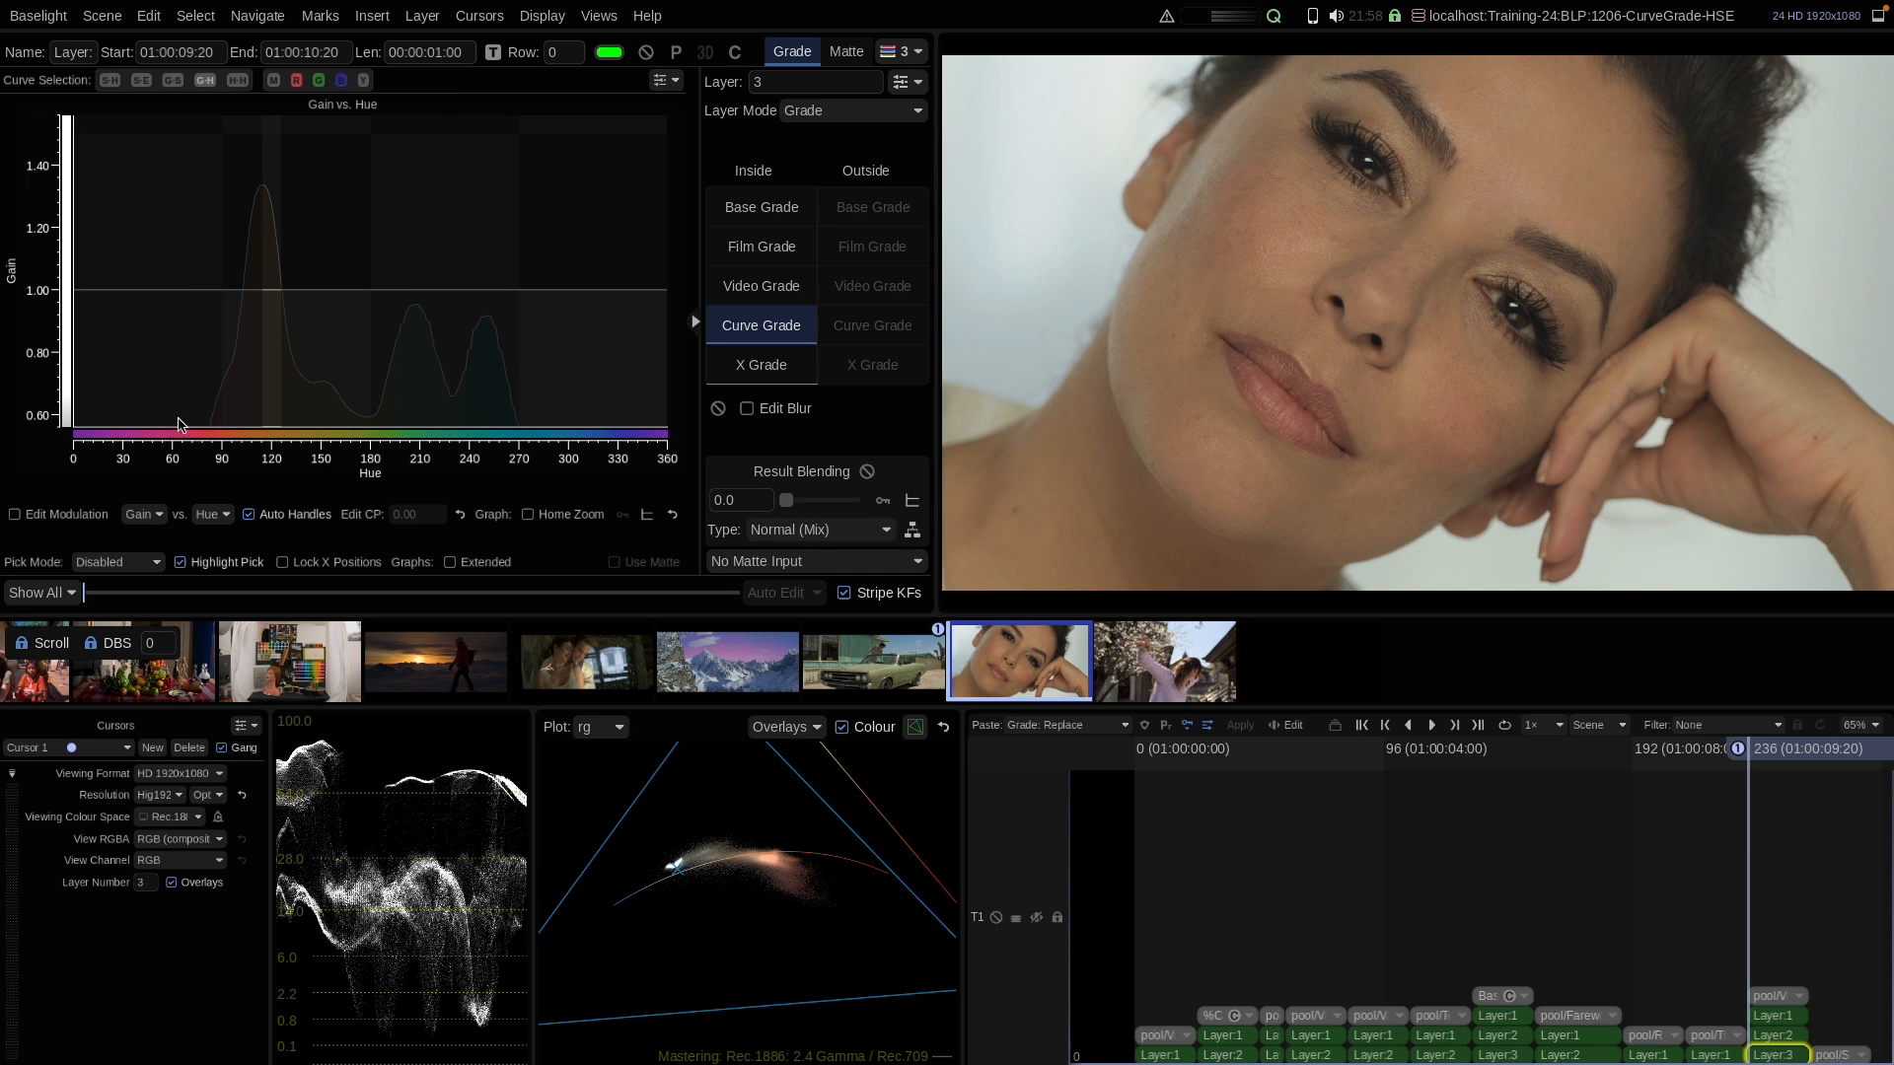
{"action": "left_click", "coordinate": [153, 515]}
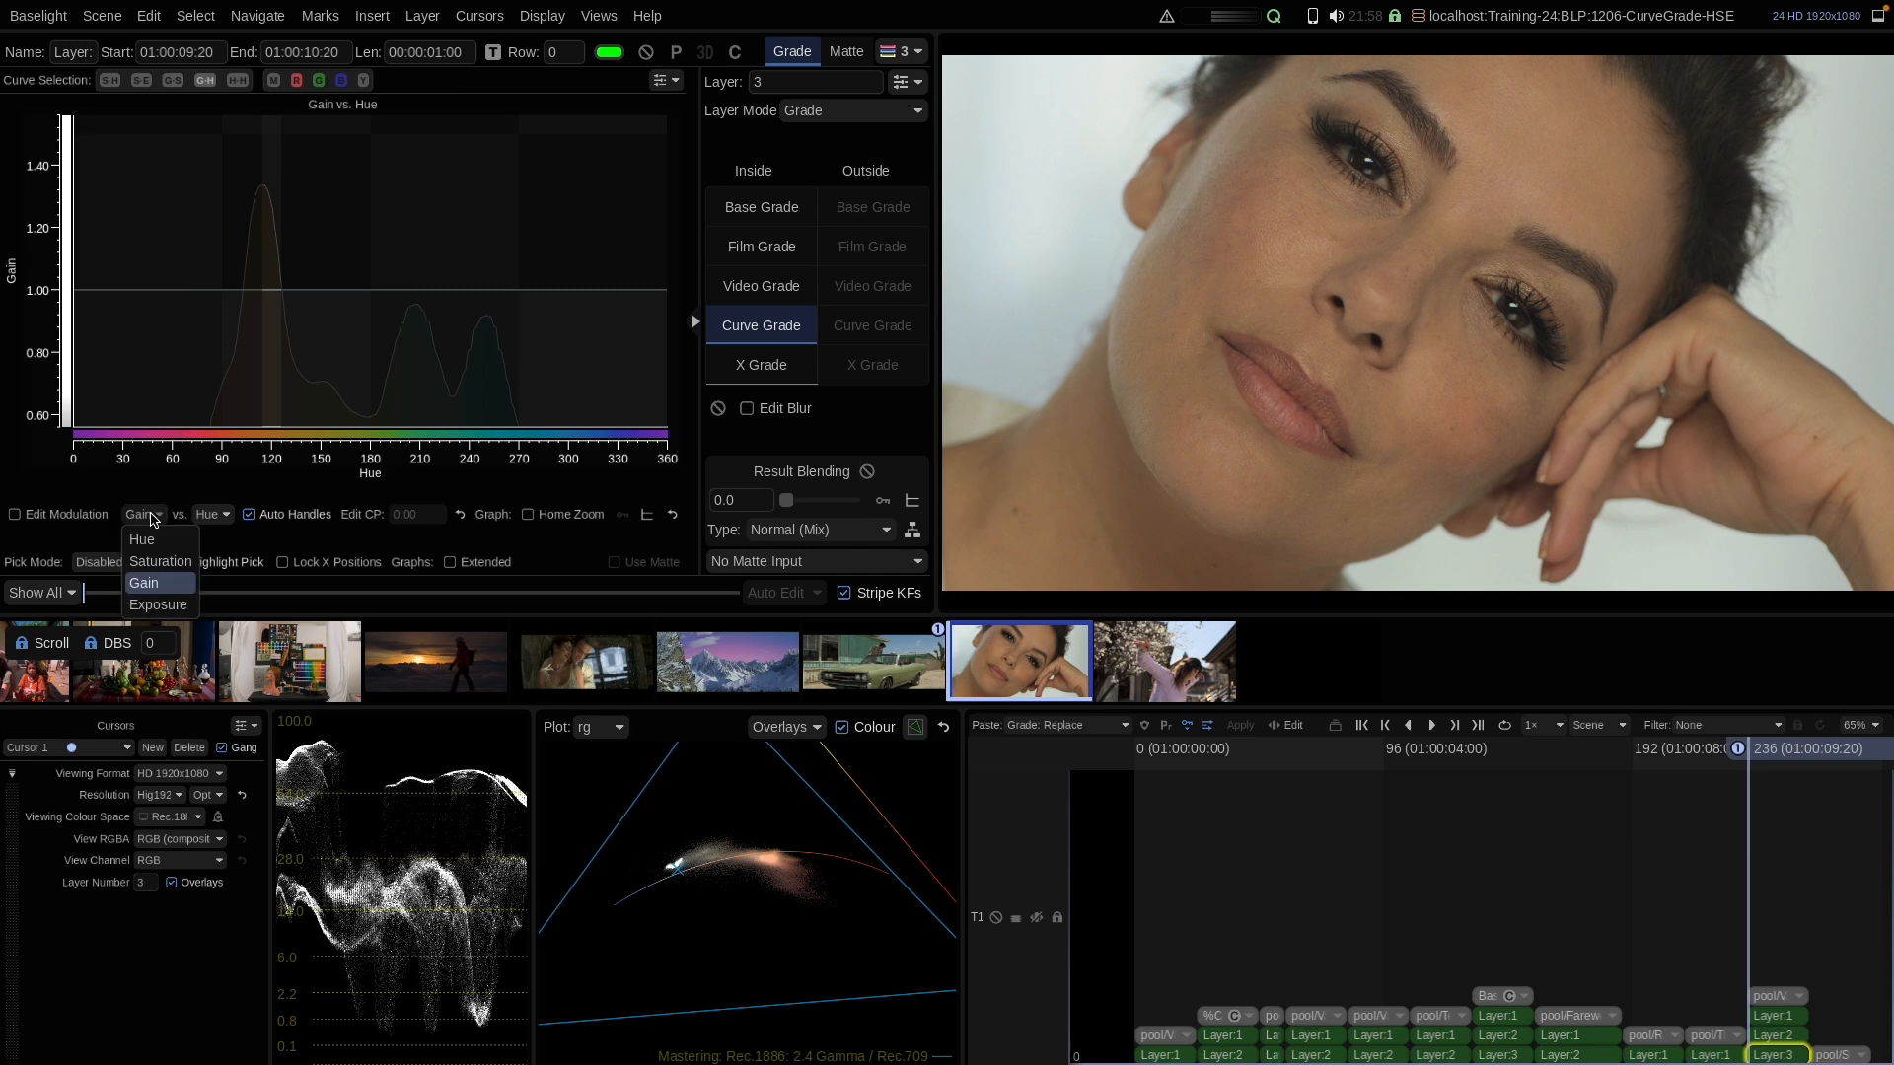
{"action": "left_click", "coordinate": [156, 606]}
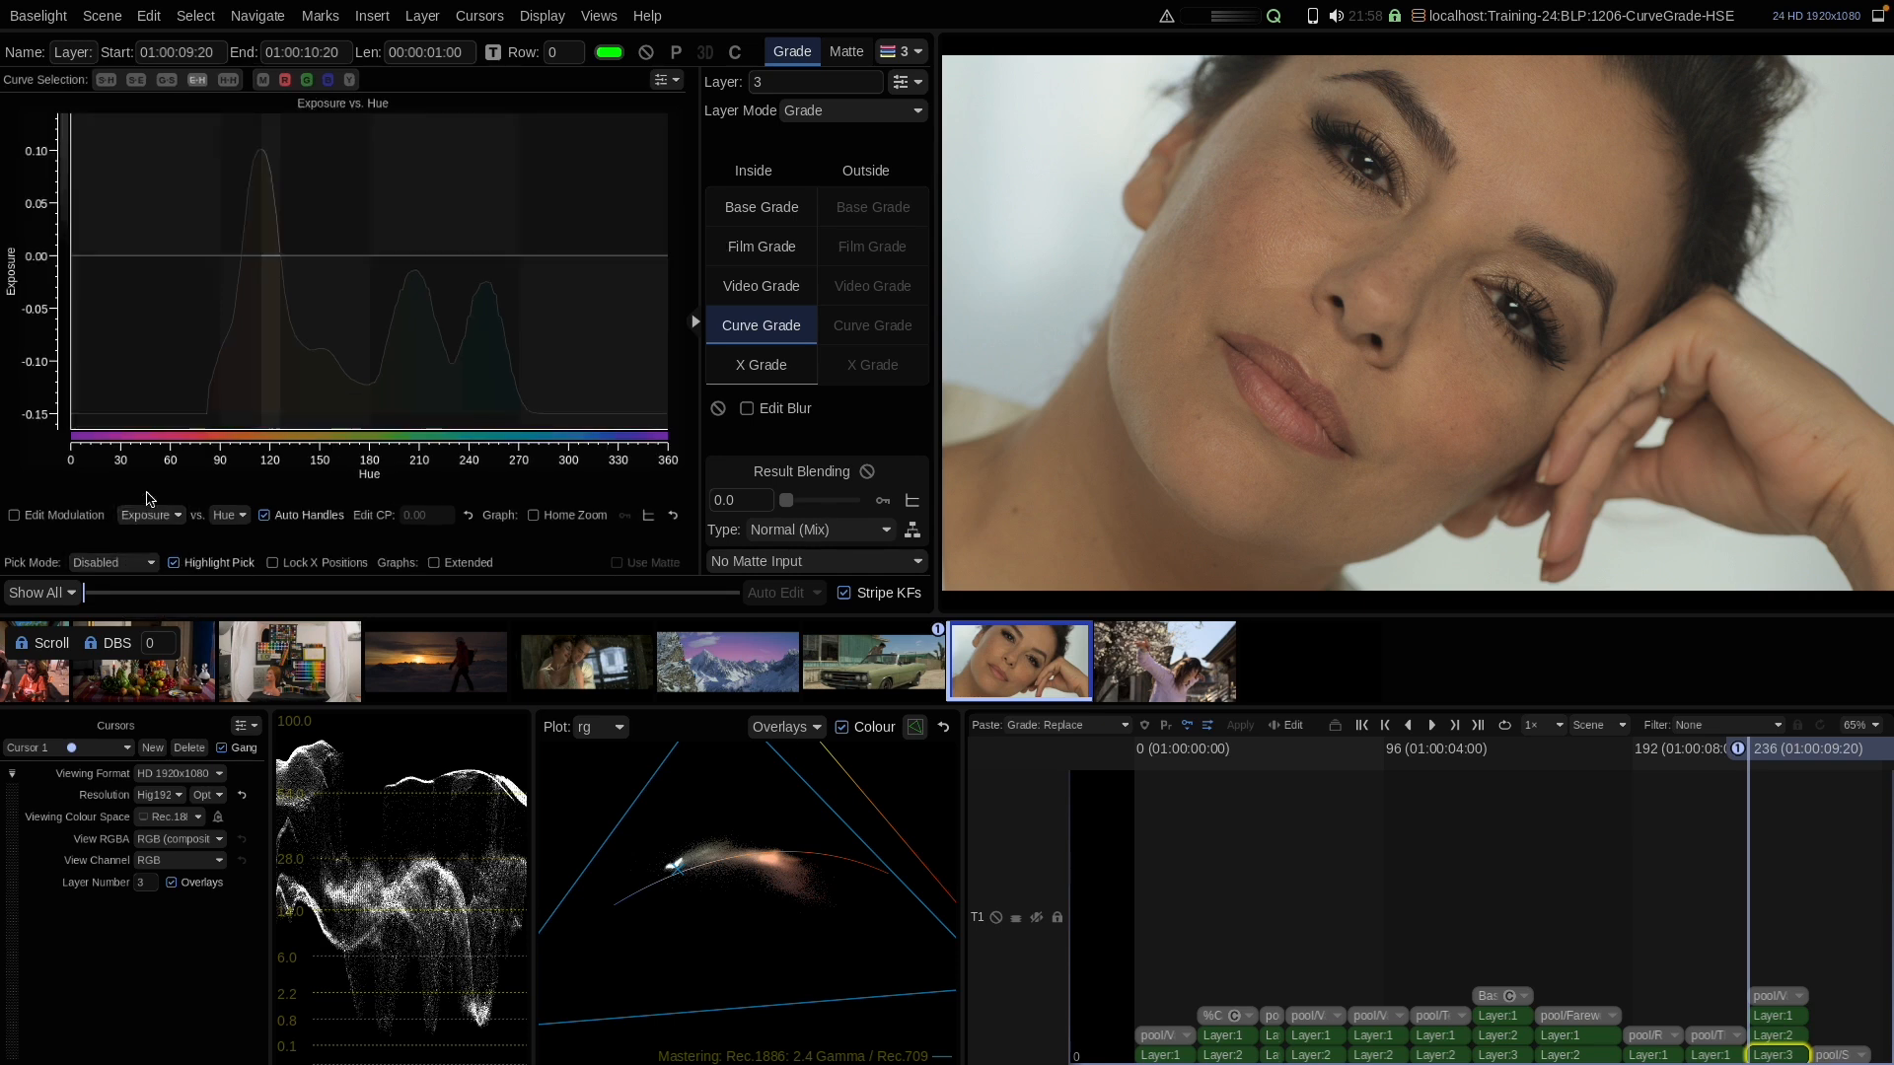
Raise the Exposure vs. Hue curve to 0.06 over the skin hues, anchored at hues of about 17 and 186, and compare with the strip bypassed
{"action": "left_click", "coordinate": [379, 256]}
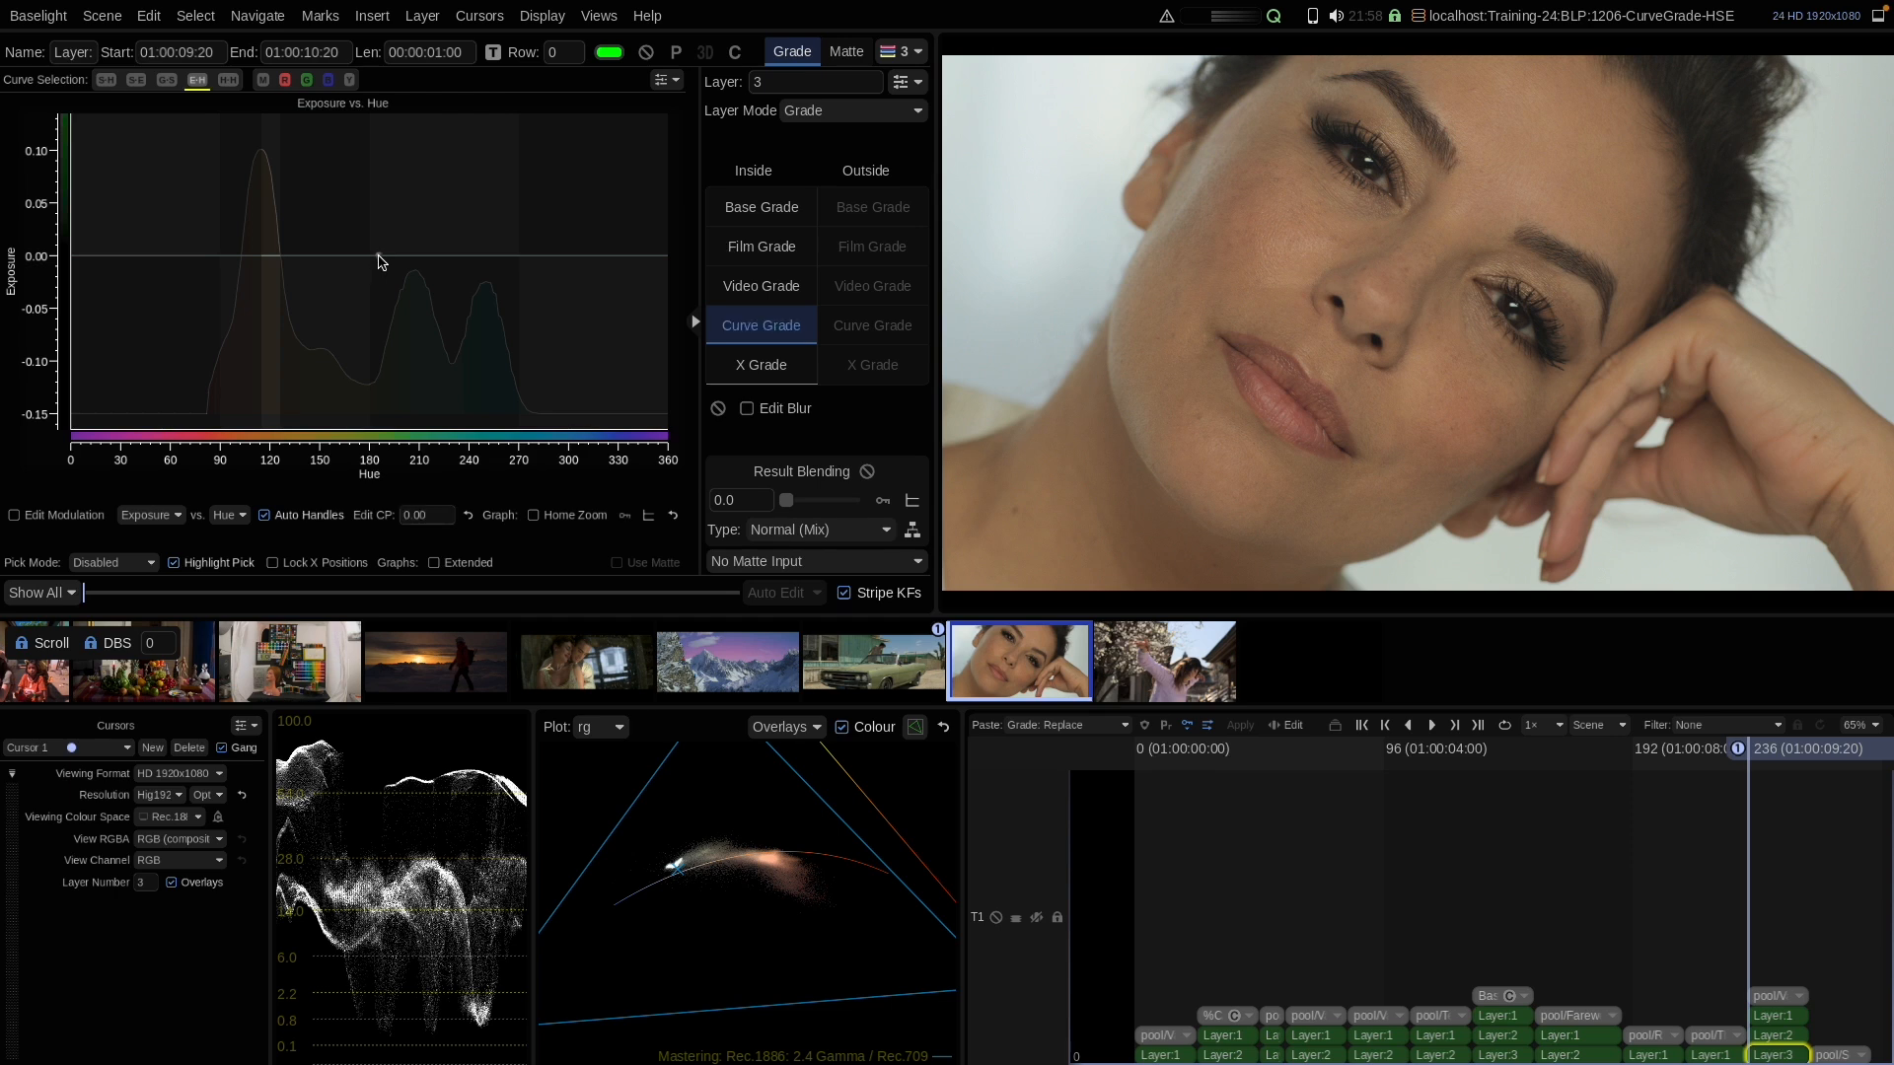
{"action": "left_click", "coordinate": [98, 257]}
{"action": "left_click_drag", "start_coordinate": [264, 257], "coordinate": [264, 198]}
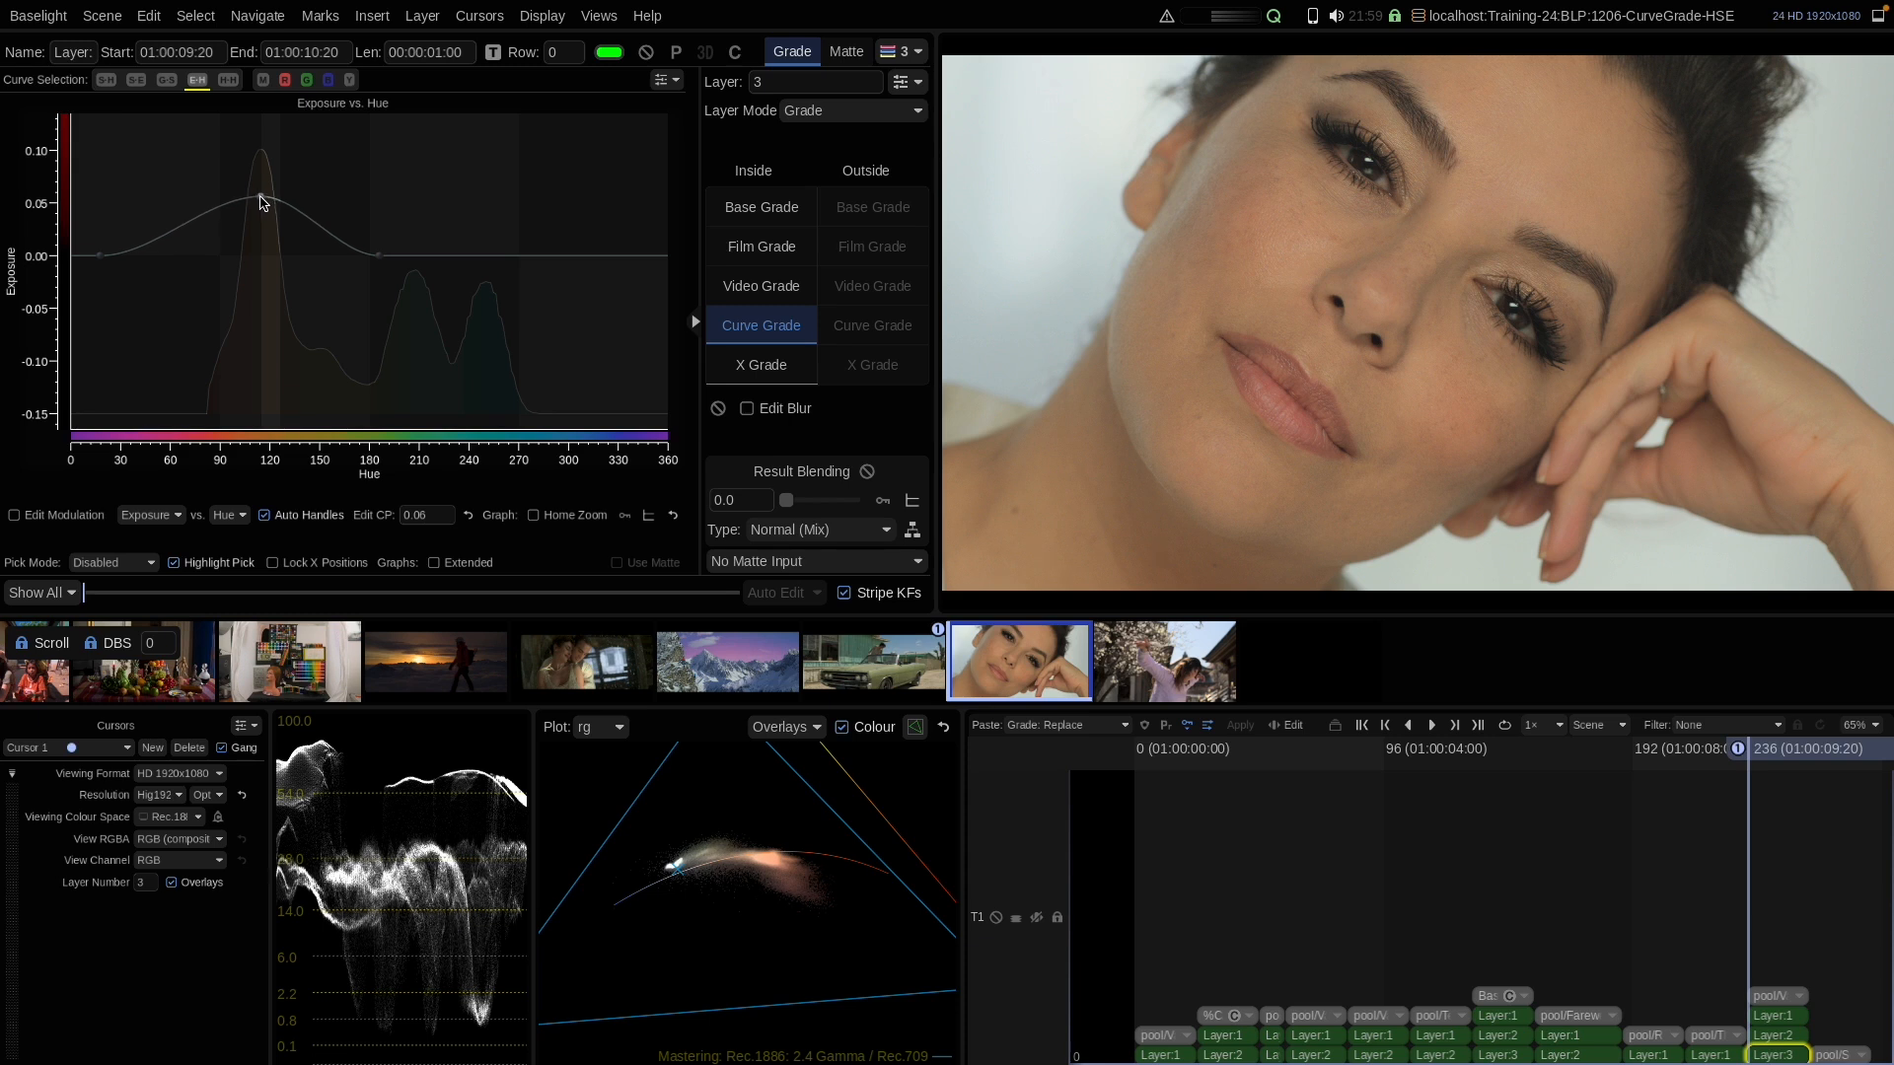
{"action": "left_click", "coordinate": [648, 52]}
{"action": "left_click", "coordinate": [646, 52]}
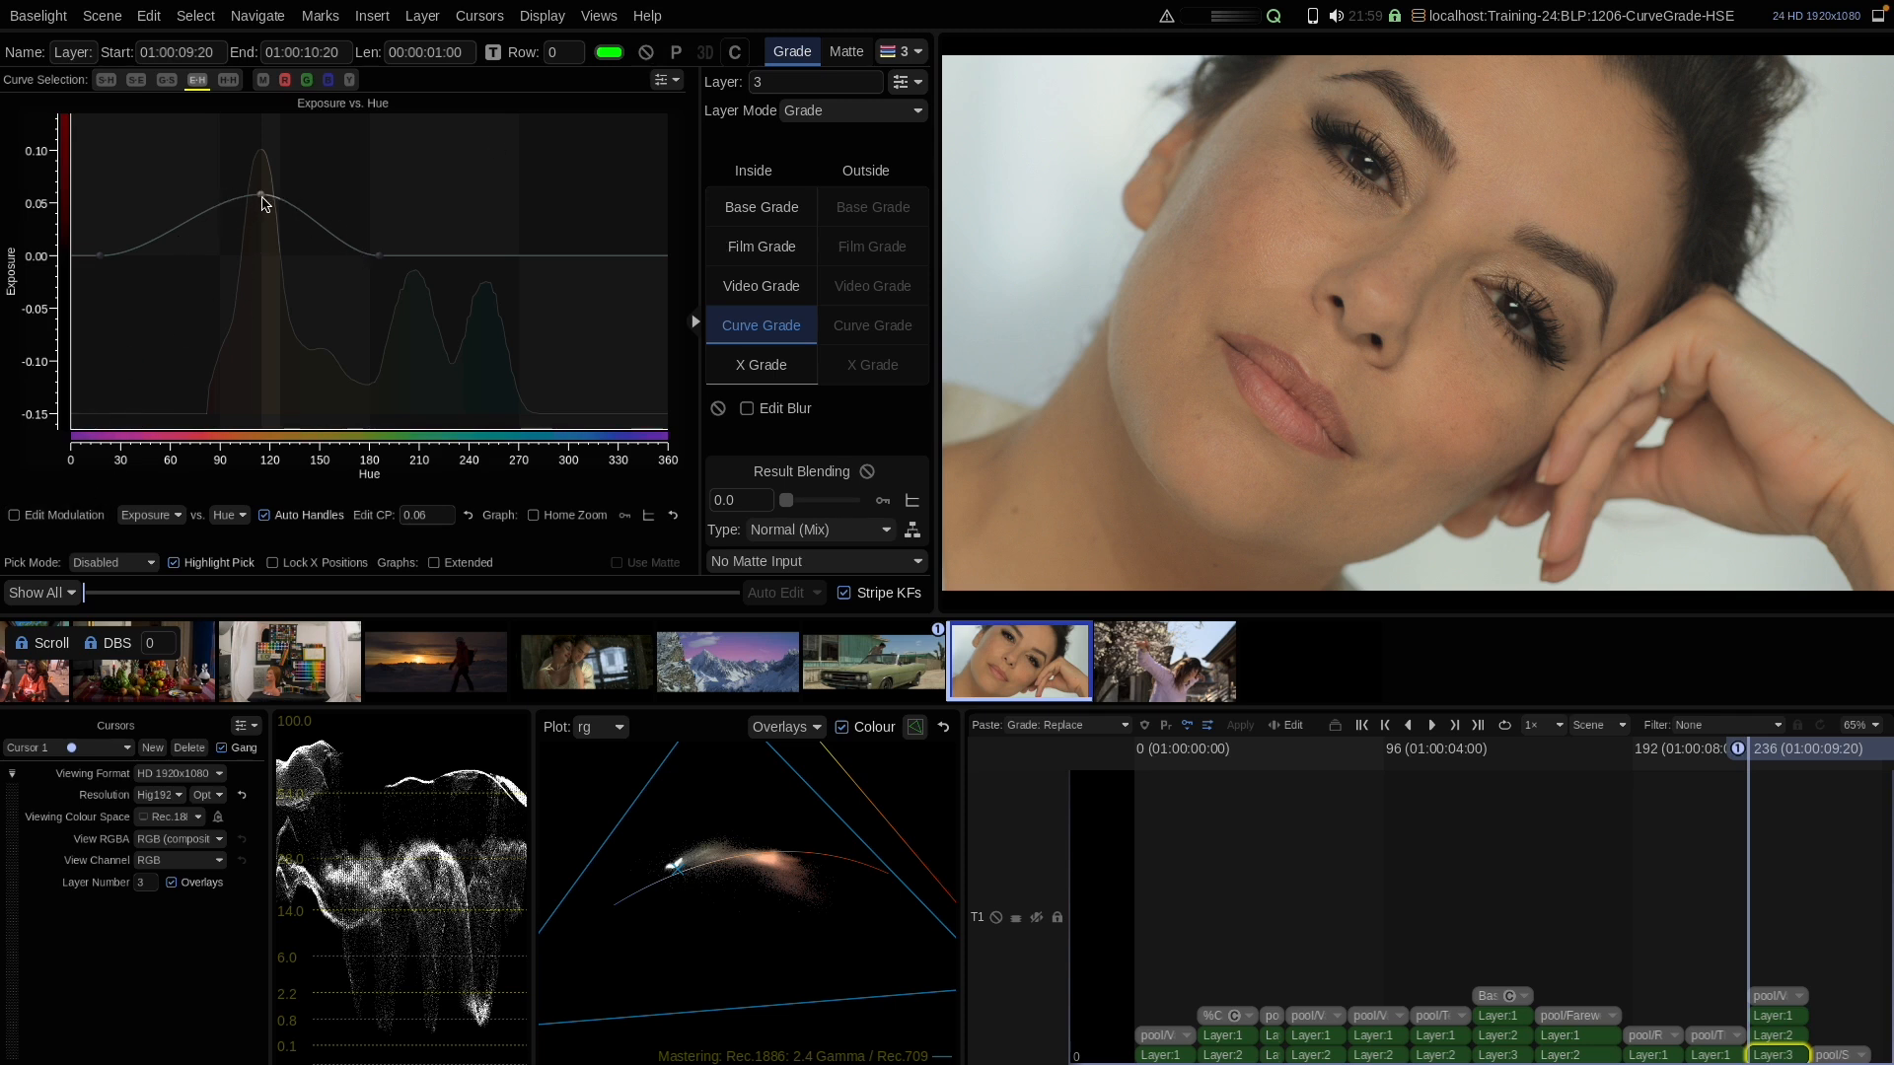
Modulate the Exposure vs. Hue curve by exposure, falling from 1.00 at about 0.21 to 0.00 at about 0.65, and return to the main curve
{"action": "left_click", "coordinate": [51, 521]}
{"action": "left_click", "coordinate": [215, 515]}
{"action": "left_click", "coordinate": [222, 566]}
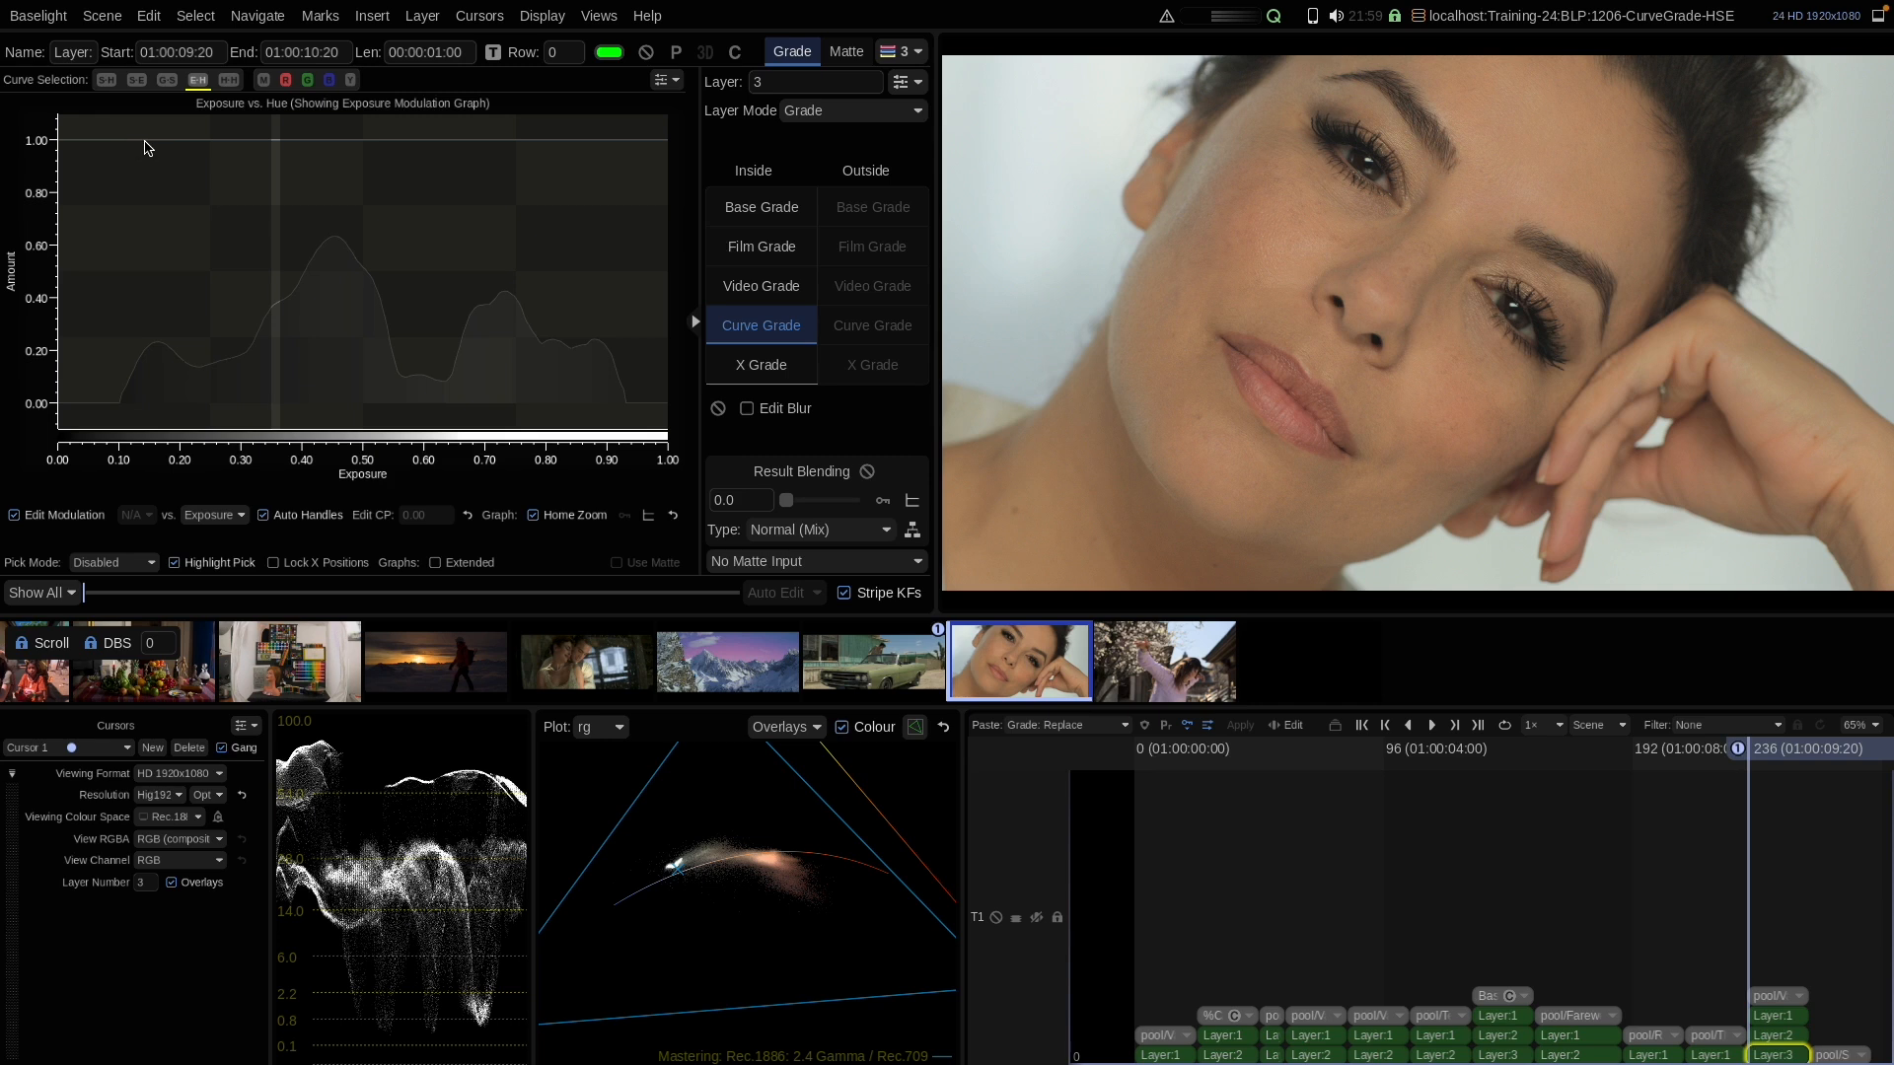
{"action": "left_click", "coordinate": [175, 140]}
{"action": "left_click_drag", "start_coordinate": [1142, 506], "coordinate": [1159, 524]}
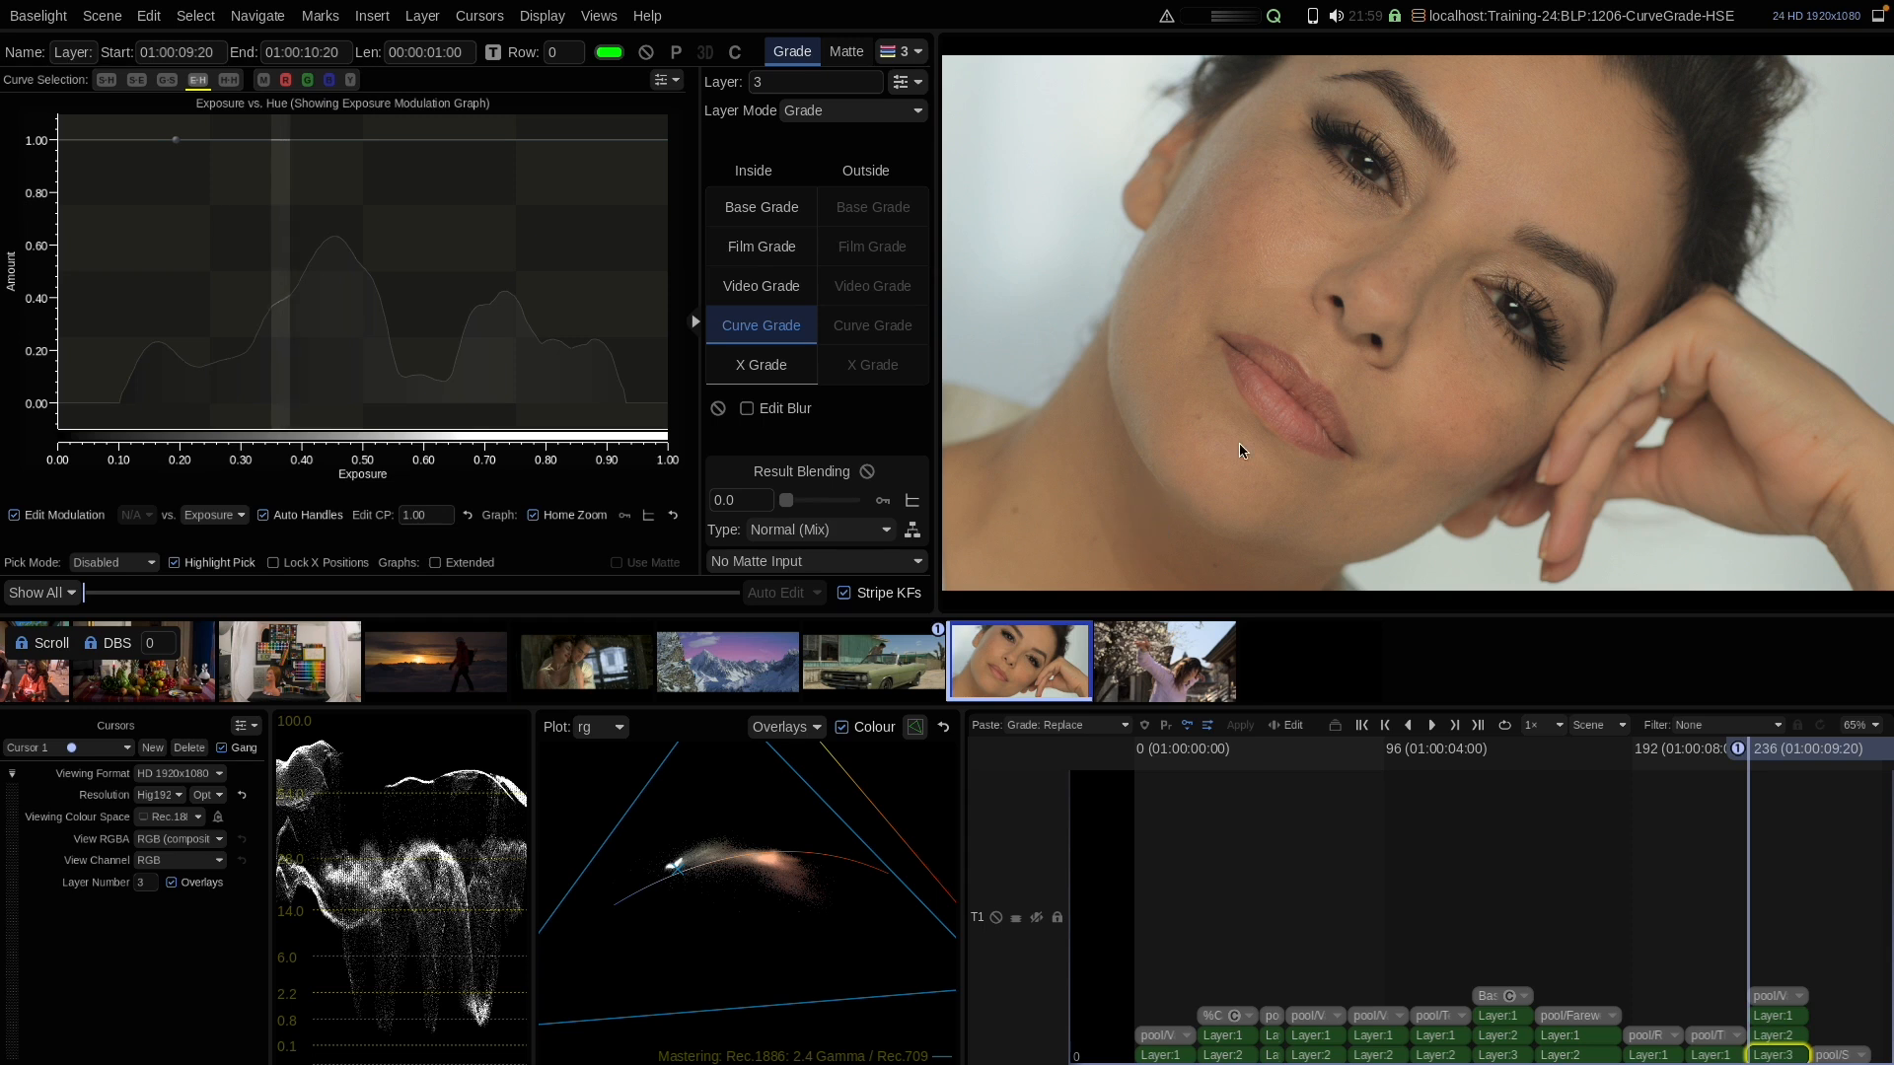
{"action": "left_click_drag", "start_coordinate": [1417, 365], "coordinate": [1419, 379]}
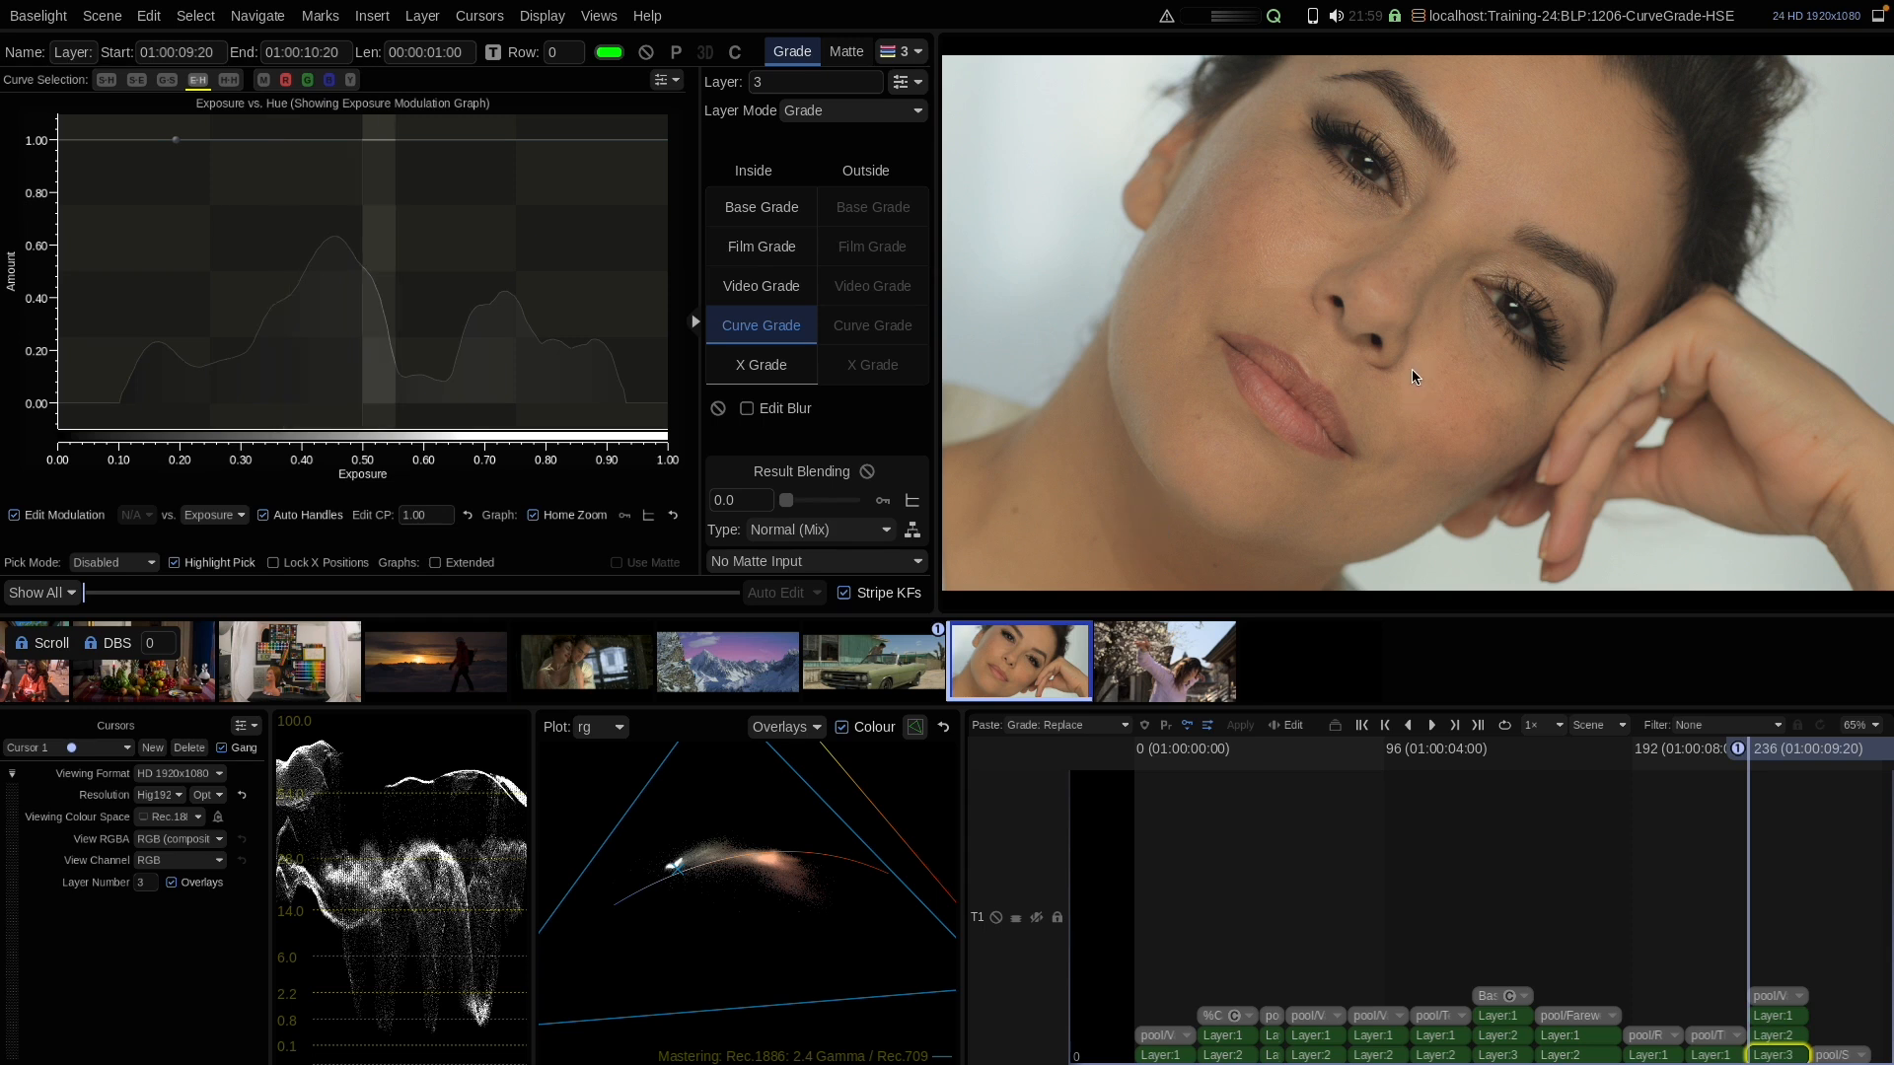
{"action": "left_click_drag", "start_coordinate": [441, 141], "coordinate": [452, 405]}
{"action": "left_click_drag", "start_coordinate": [177, 140], "coordinate": [218, 144]}
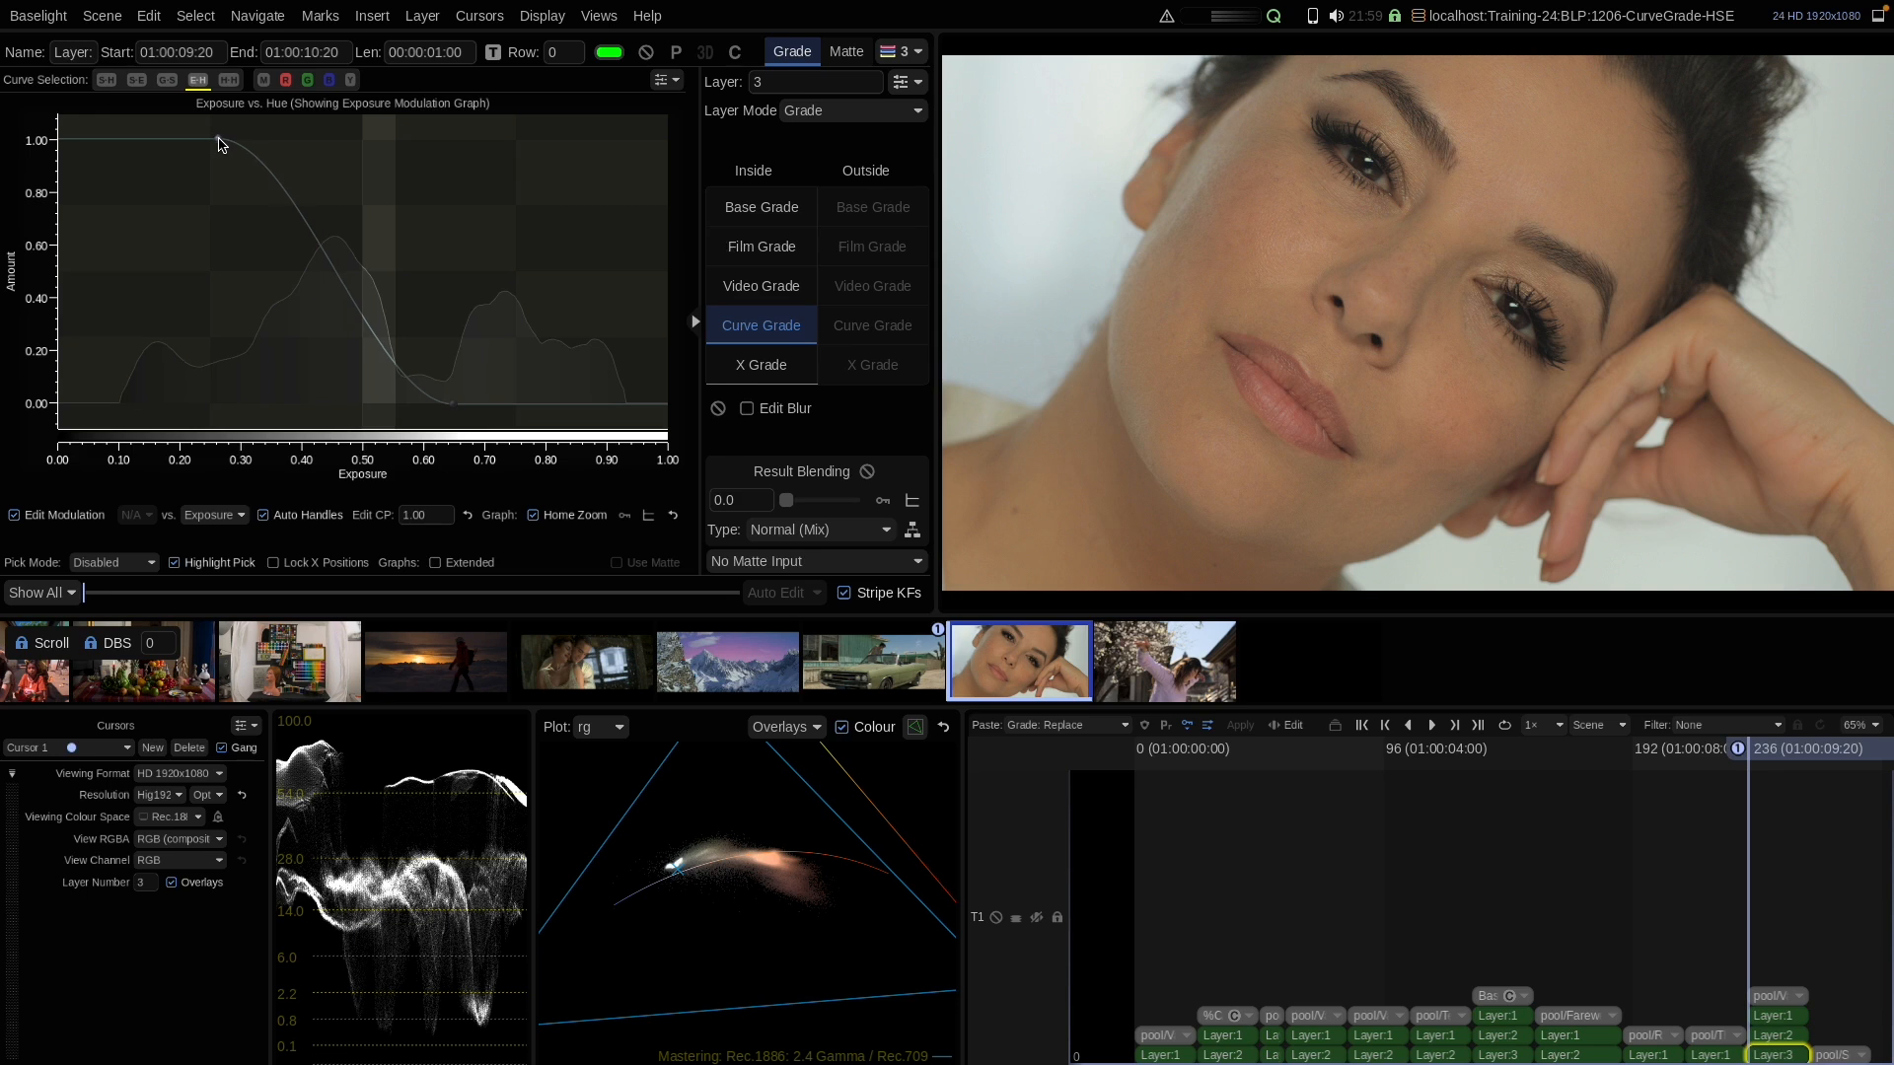
{"action": "left_click_drag", "start_coordinate": [218, 144], "coordinate": [188, 144]}
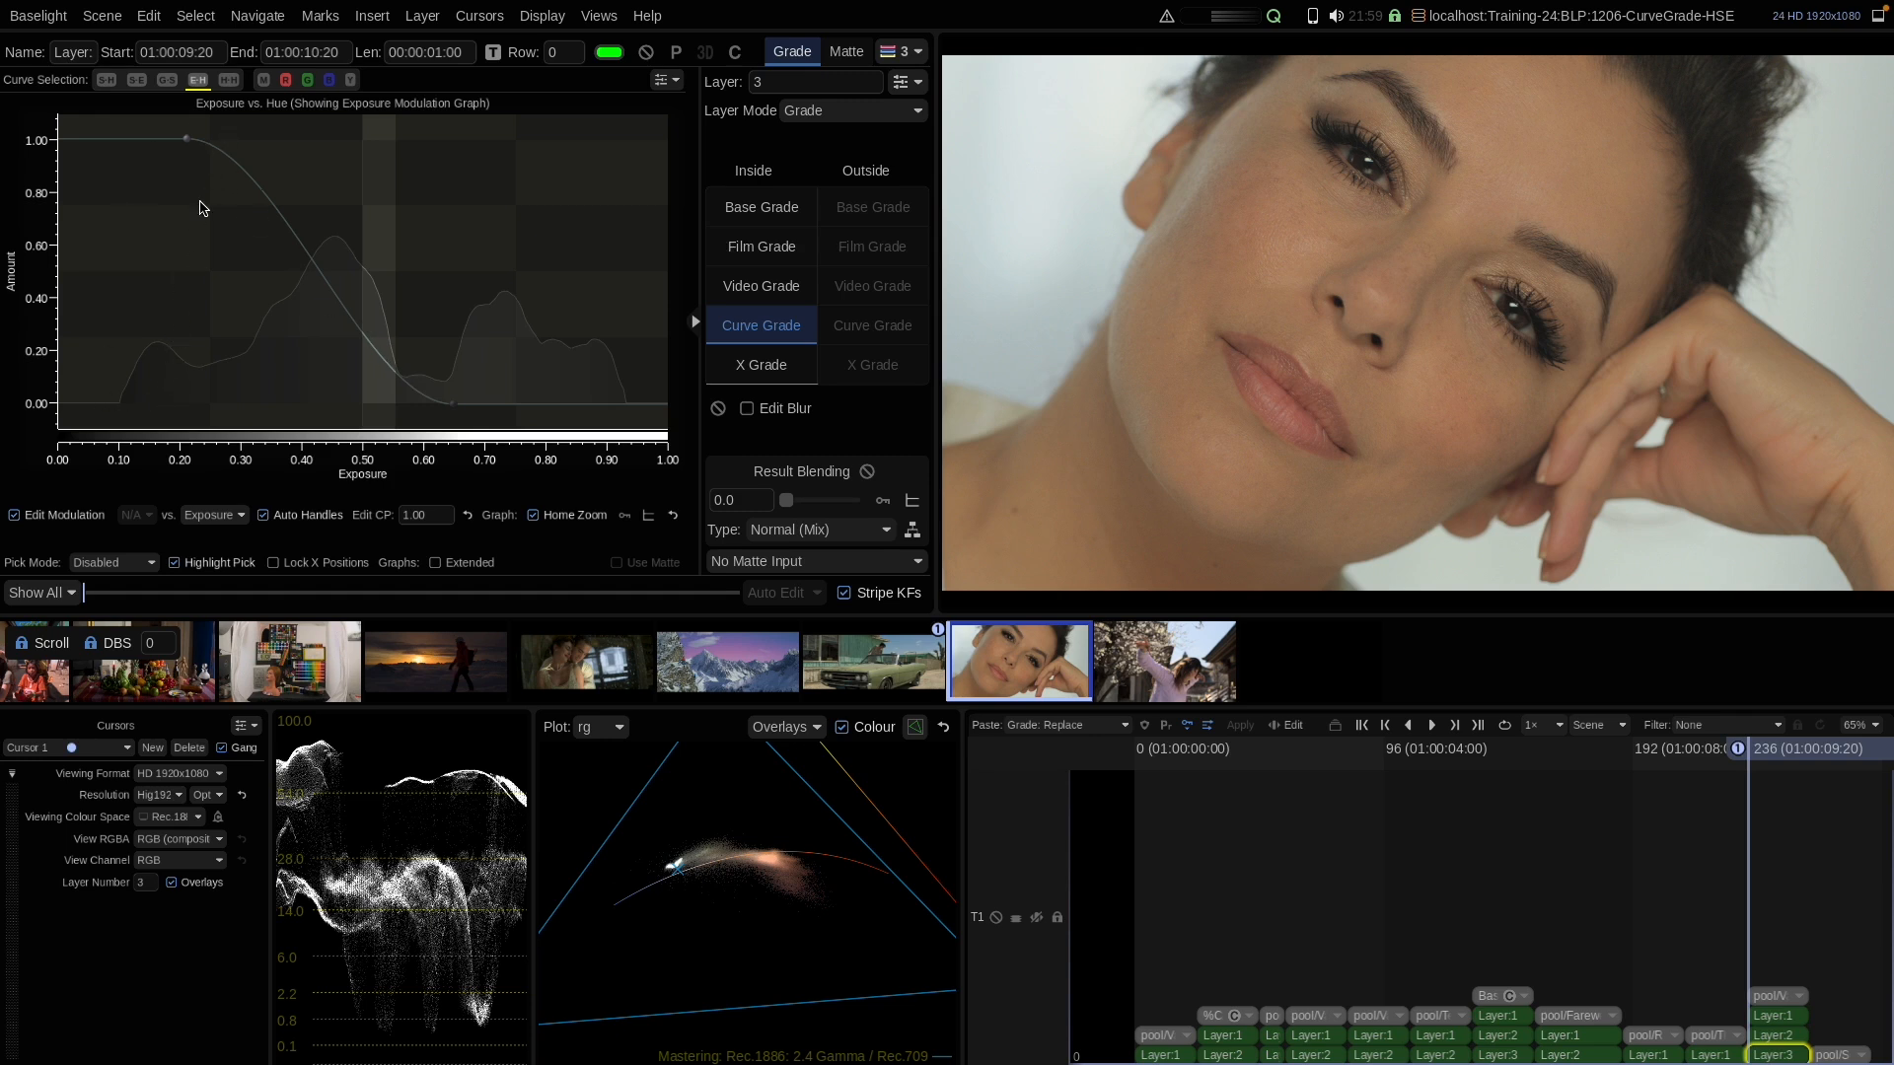
{"action": "left_click", "coordinate": [16, 514]}
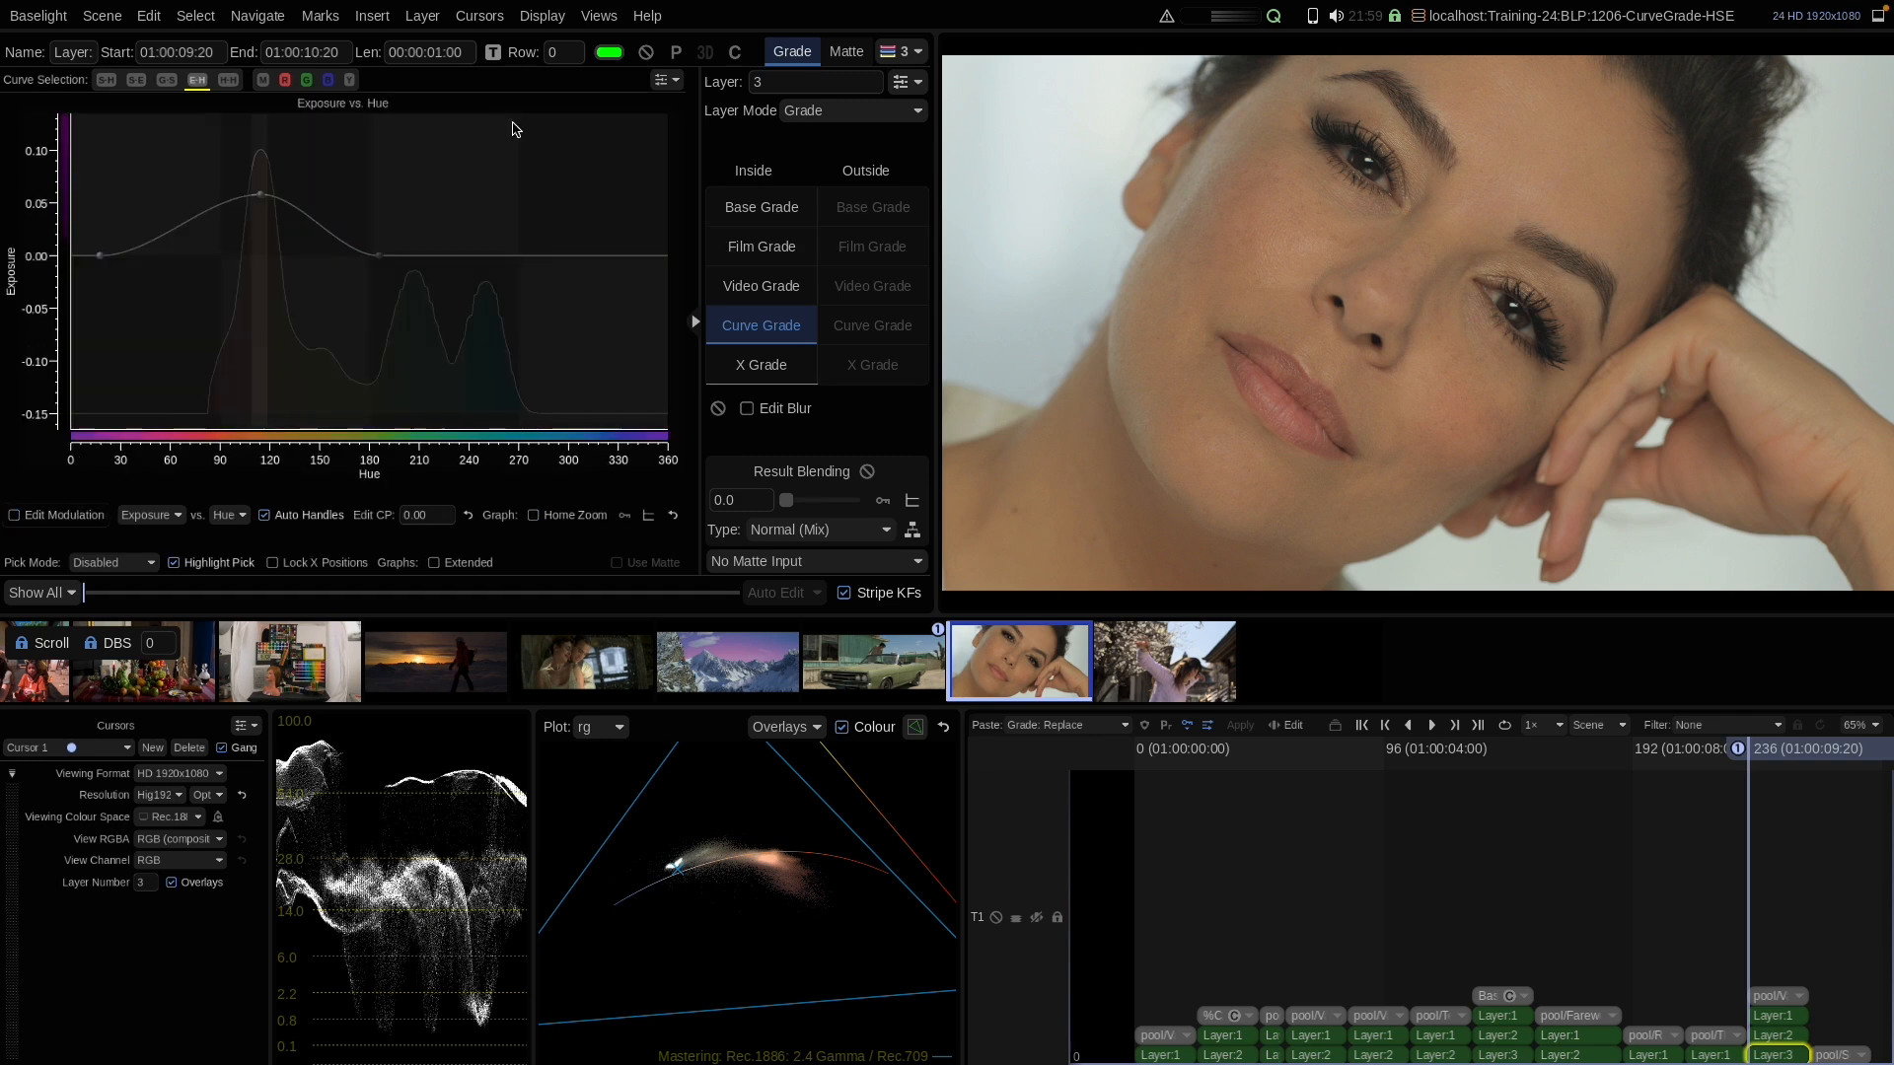
Compare the face with the strip bypassed, lower the skin-hue exposure point to 0.04 and compare again
{"action": "left_click", "coordinate": [646, 53]}
{"action": "left_click", "coordinate": [646, 53]}
{"action": "left_click", "coordinate": [646, 53]}
{"action": "left_click", "coordinate": [646, 53]}
{"action": "left_click_drag", "start_coordinate": [264, 200], "coordinate": [260, 225]}
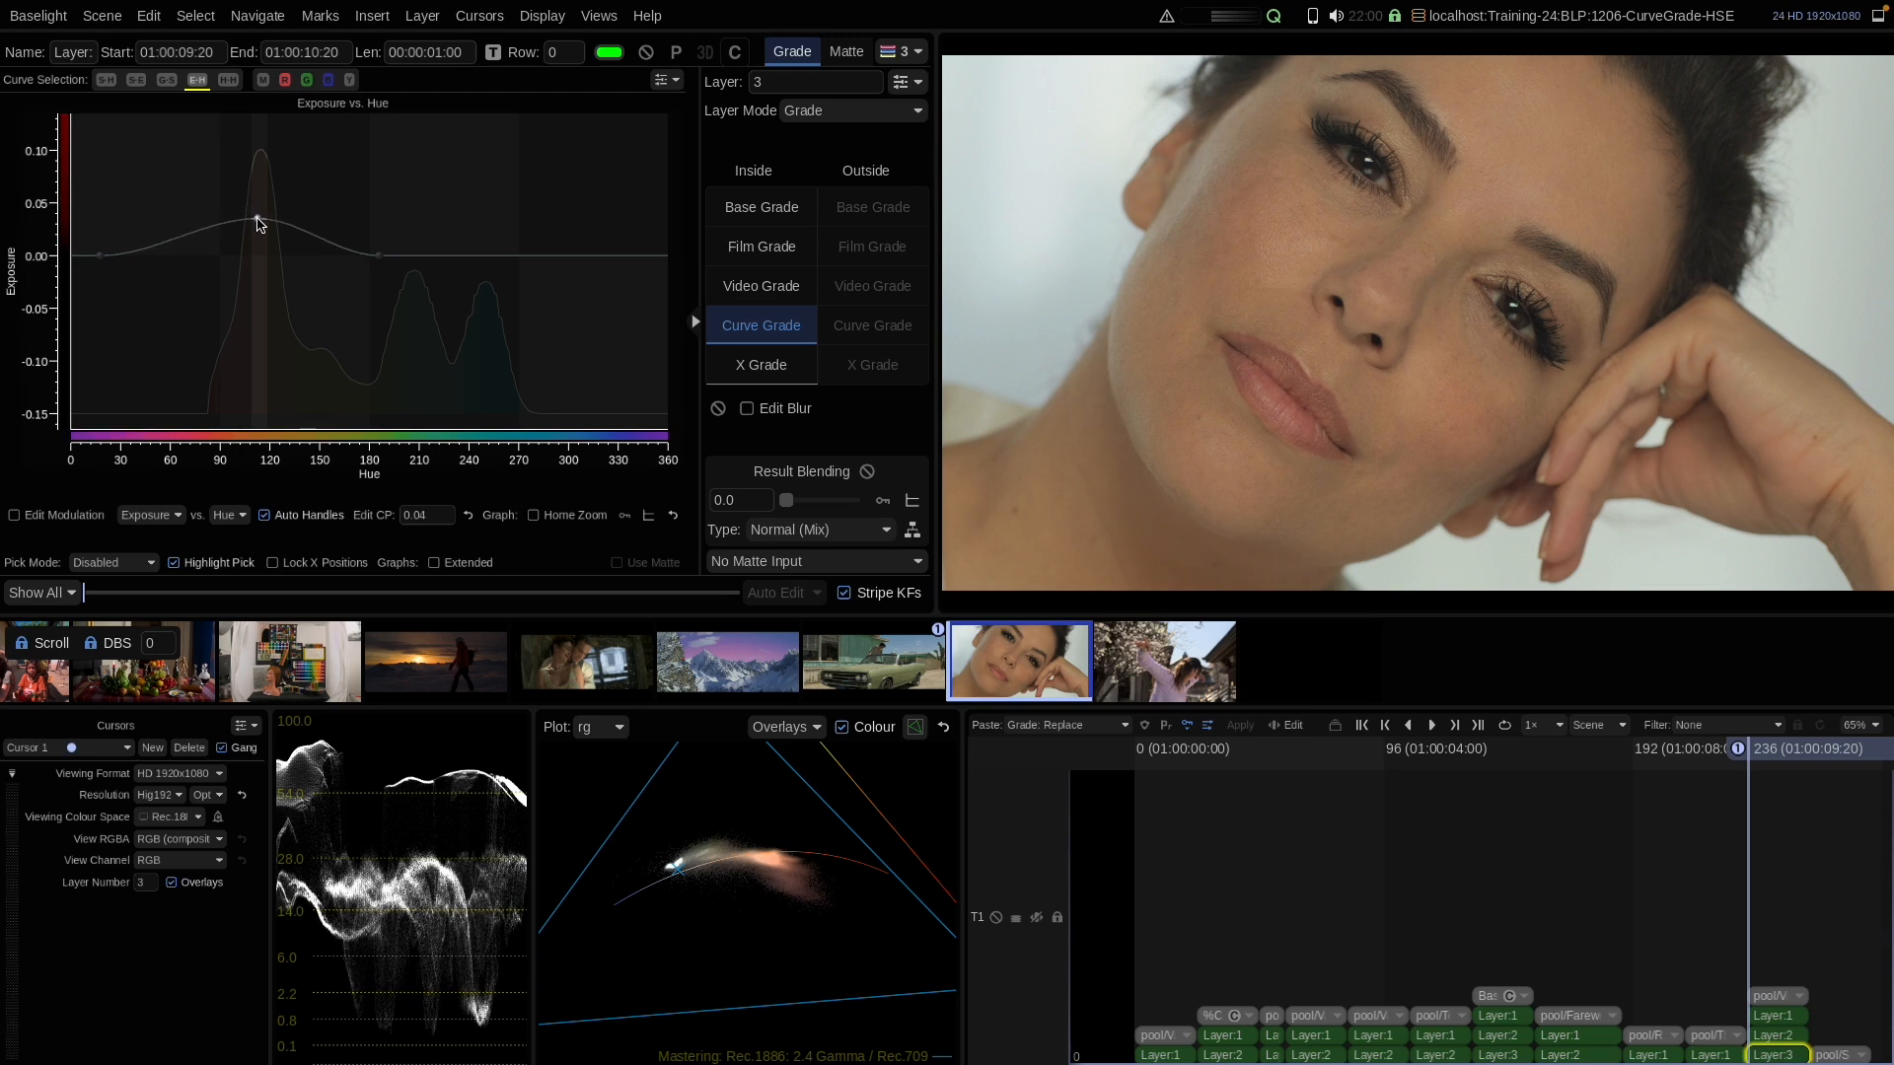
{"action": "left_click", "coordinate": [647, 52]}
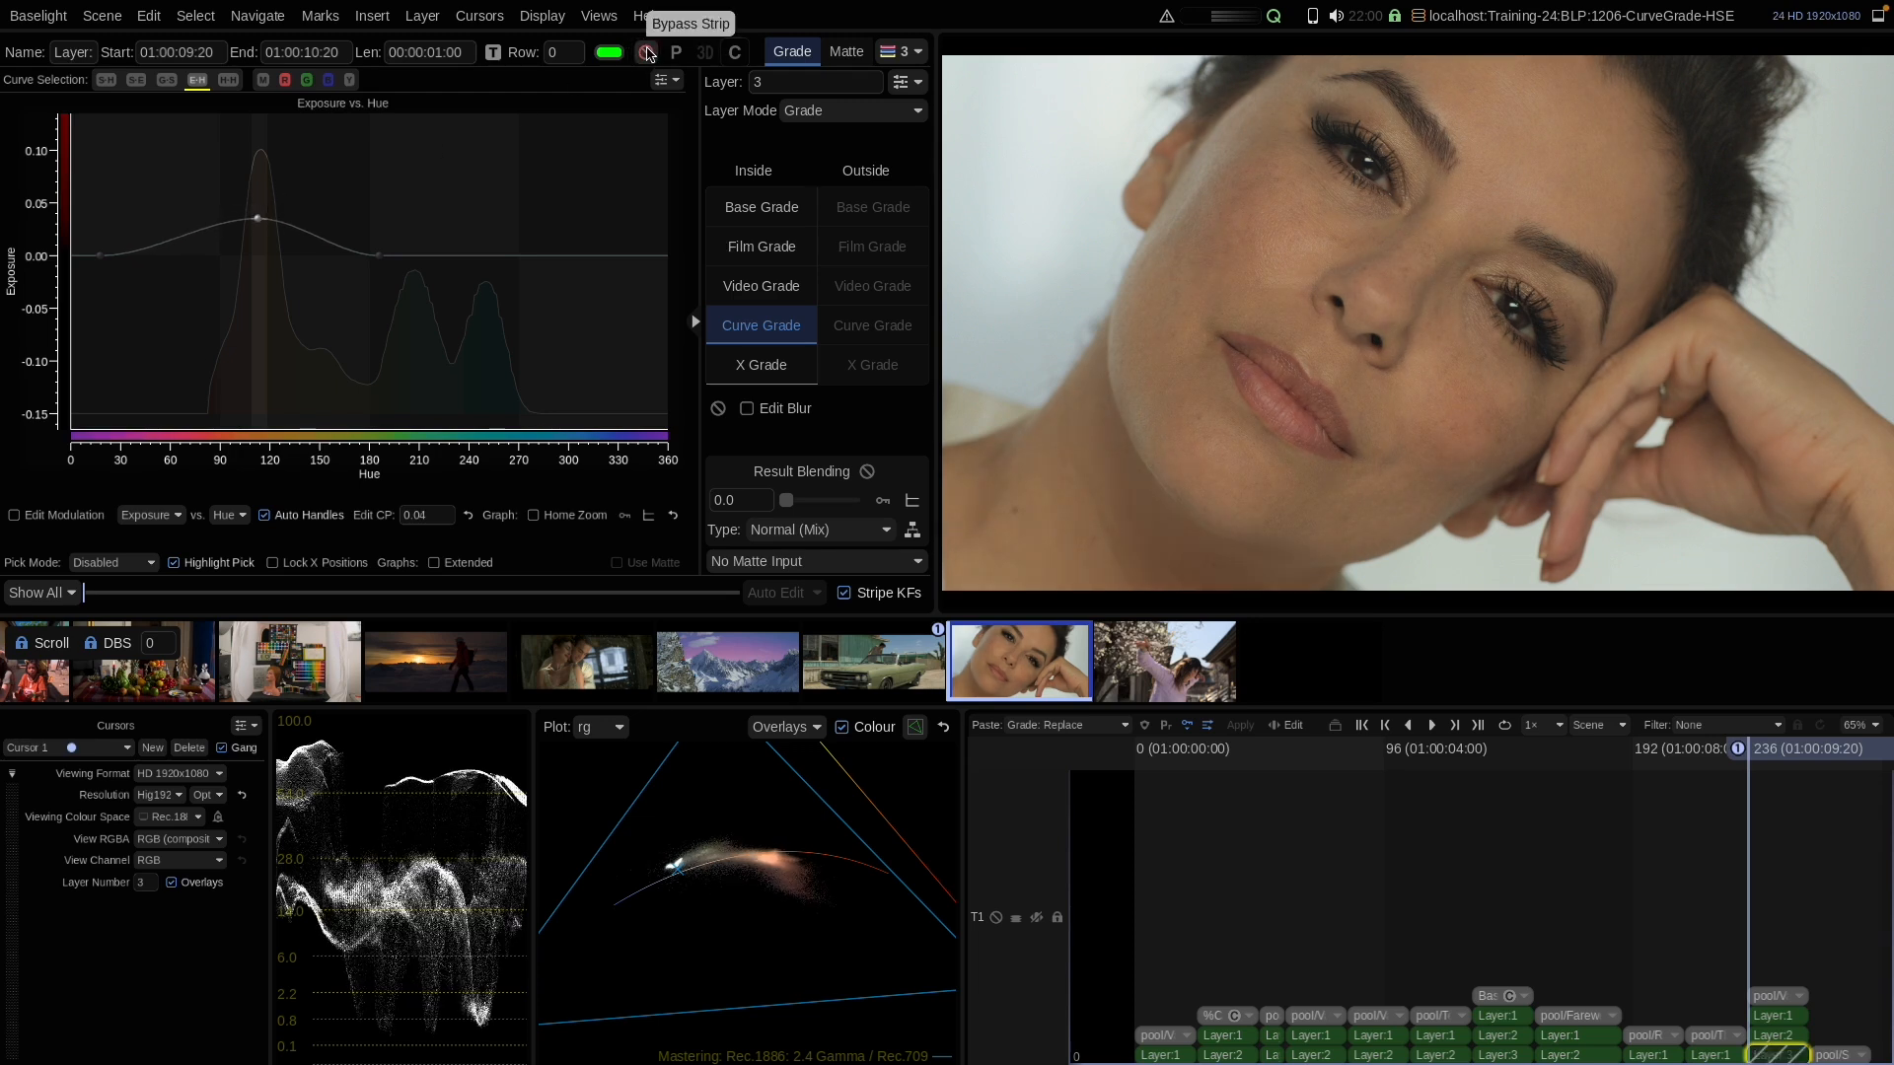
{"action": "left_click", "coordinate": [647, 52]}
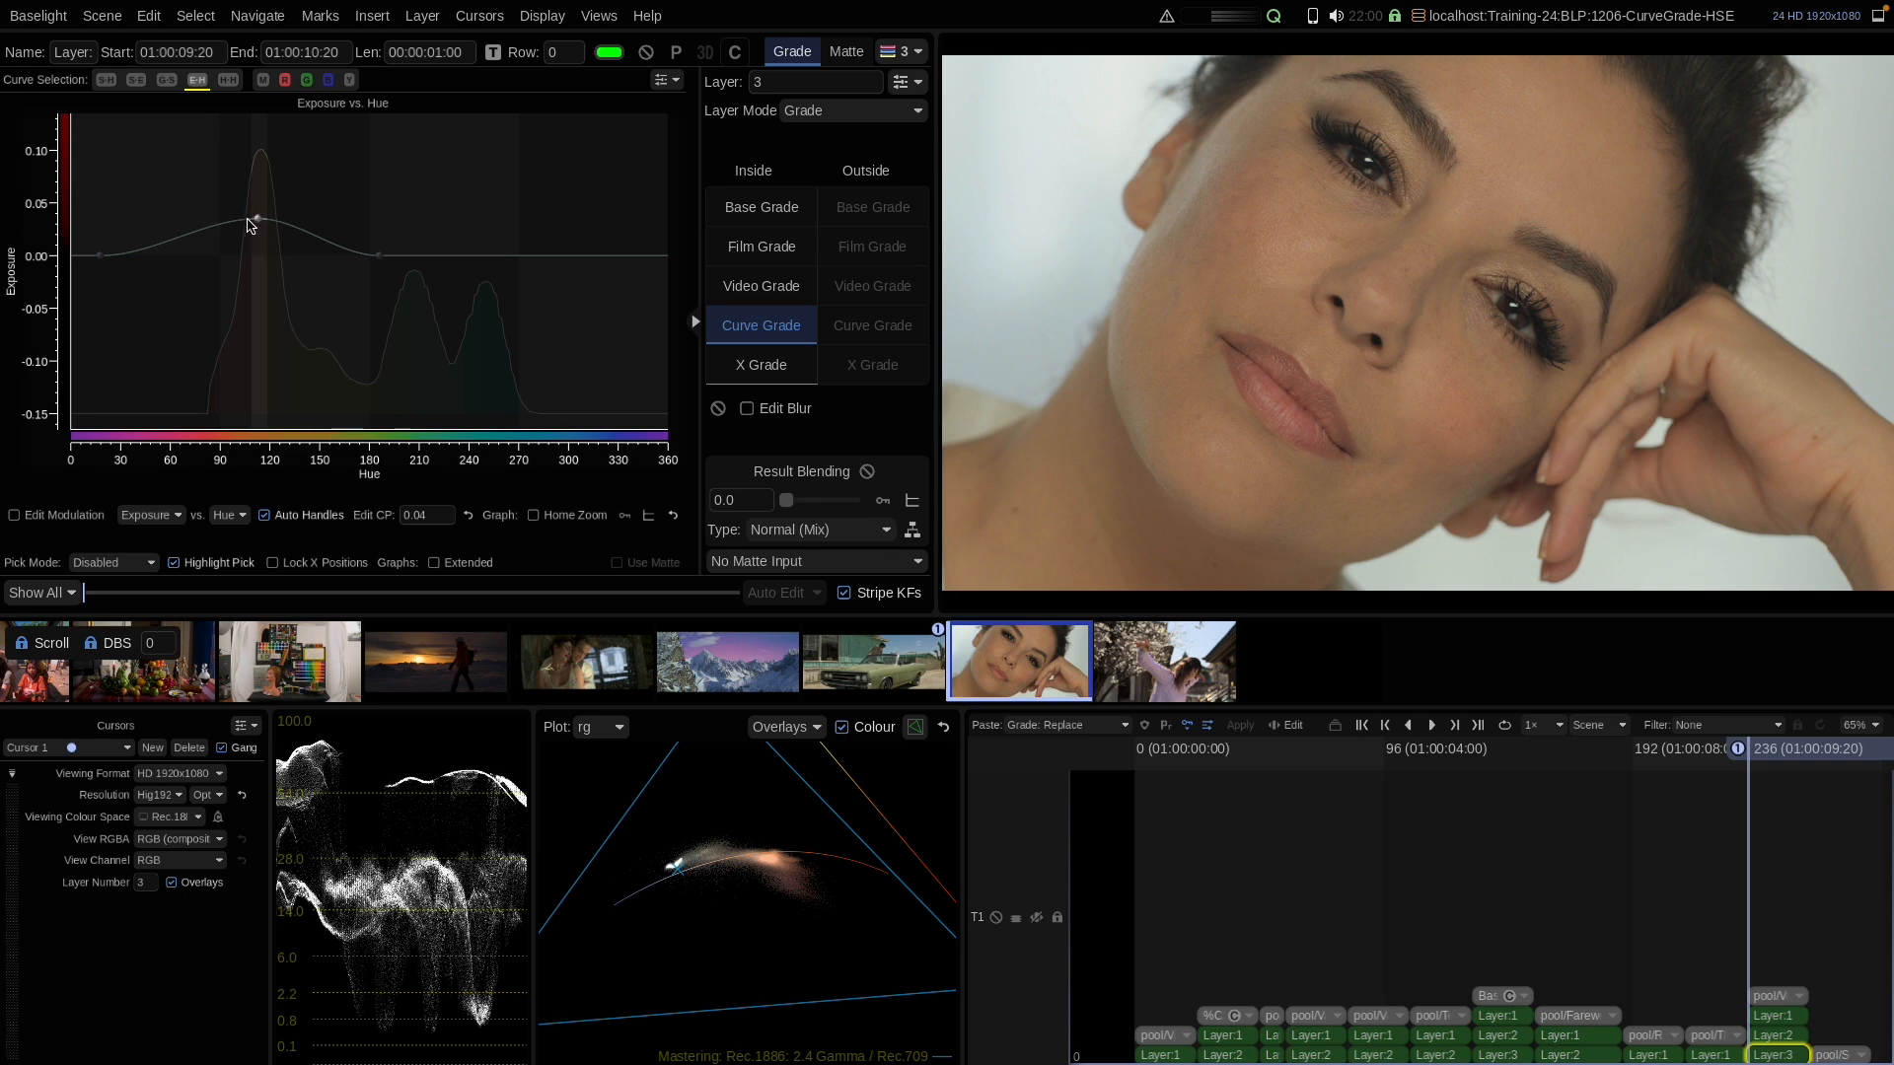
Examine the curve's saturation and exposure modulation graphs against the main Exposure vs. Hue curve
{"action": "left_click", "coordinate": [66, 516]}
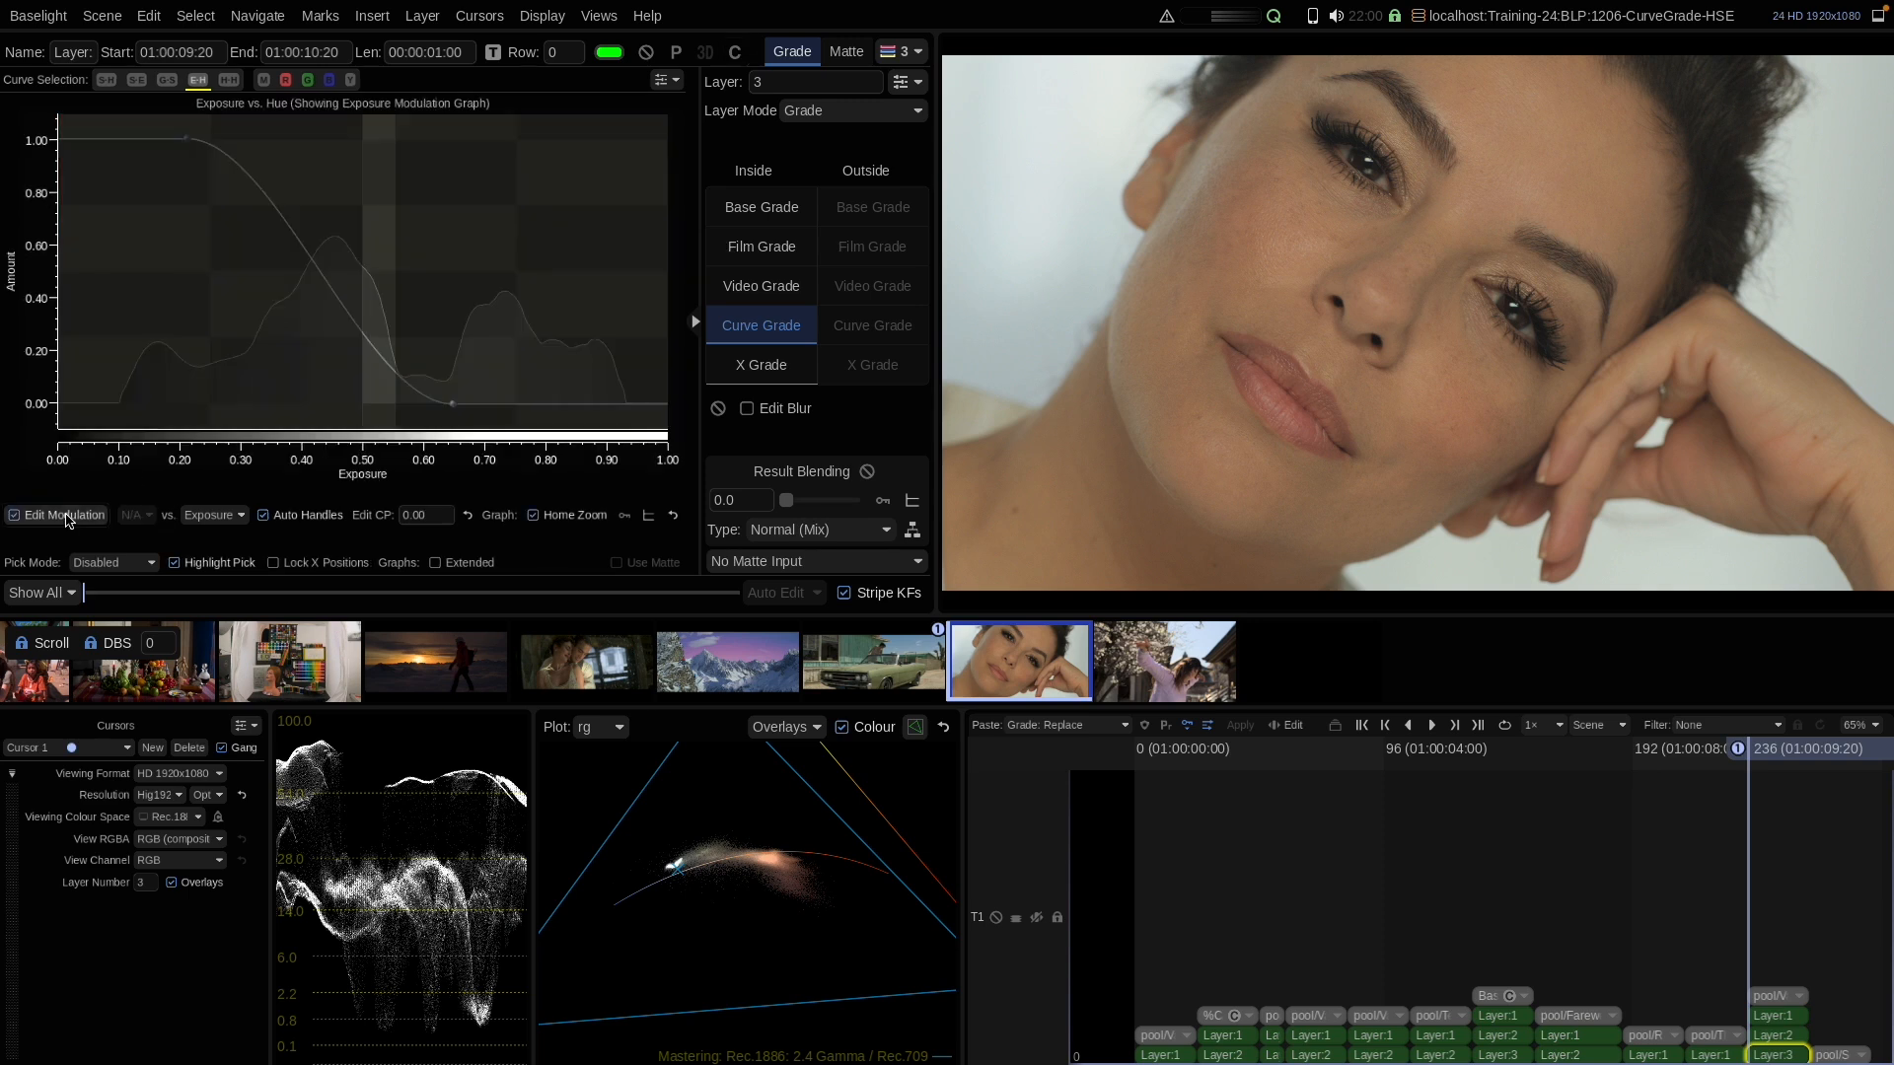
{"action": "left_click", "coordinate": [237, 517]}
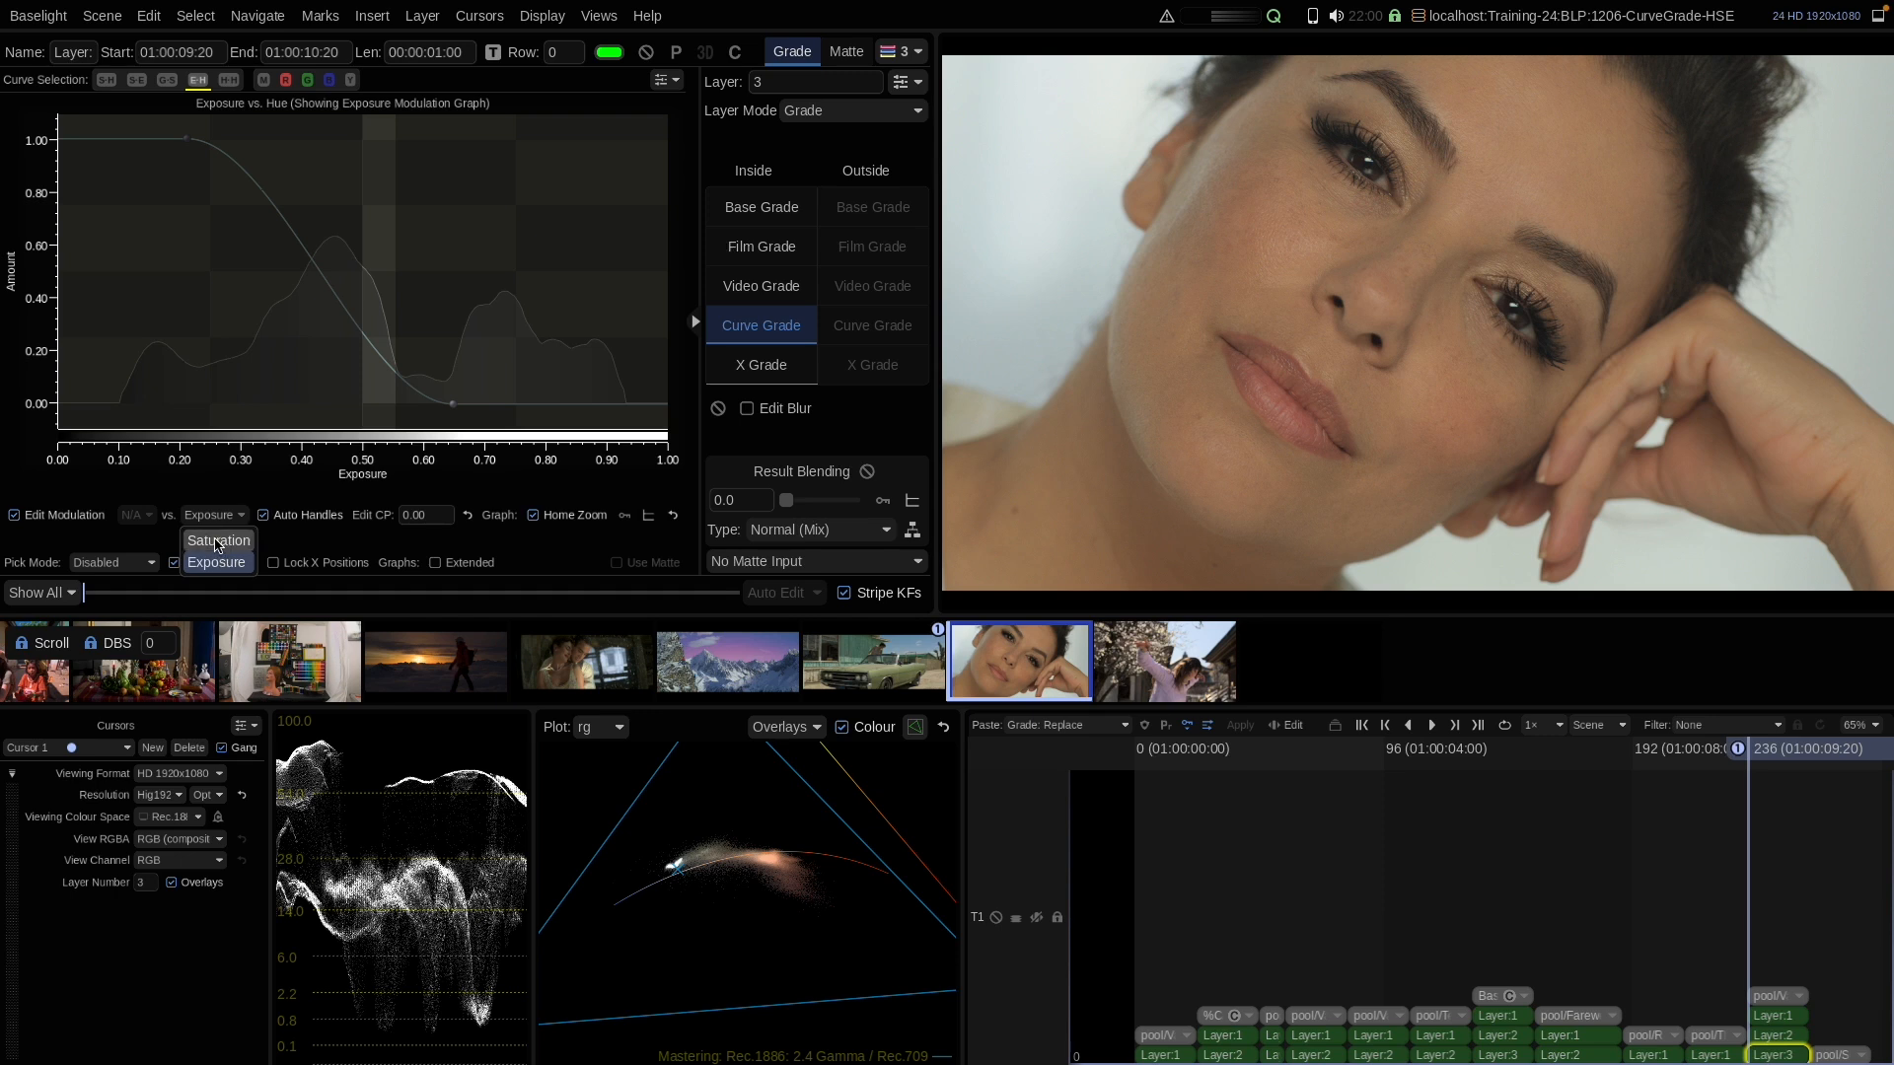
{"action": "left_click", "coordinate": [218, 542]}
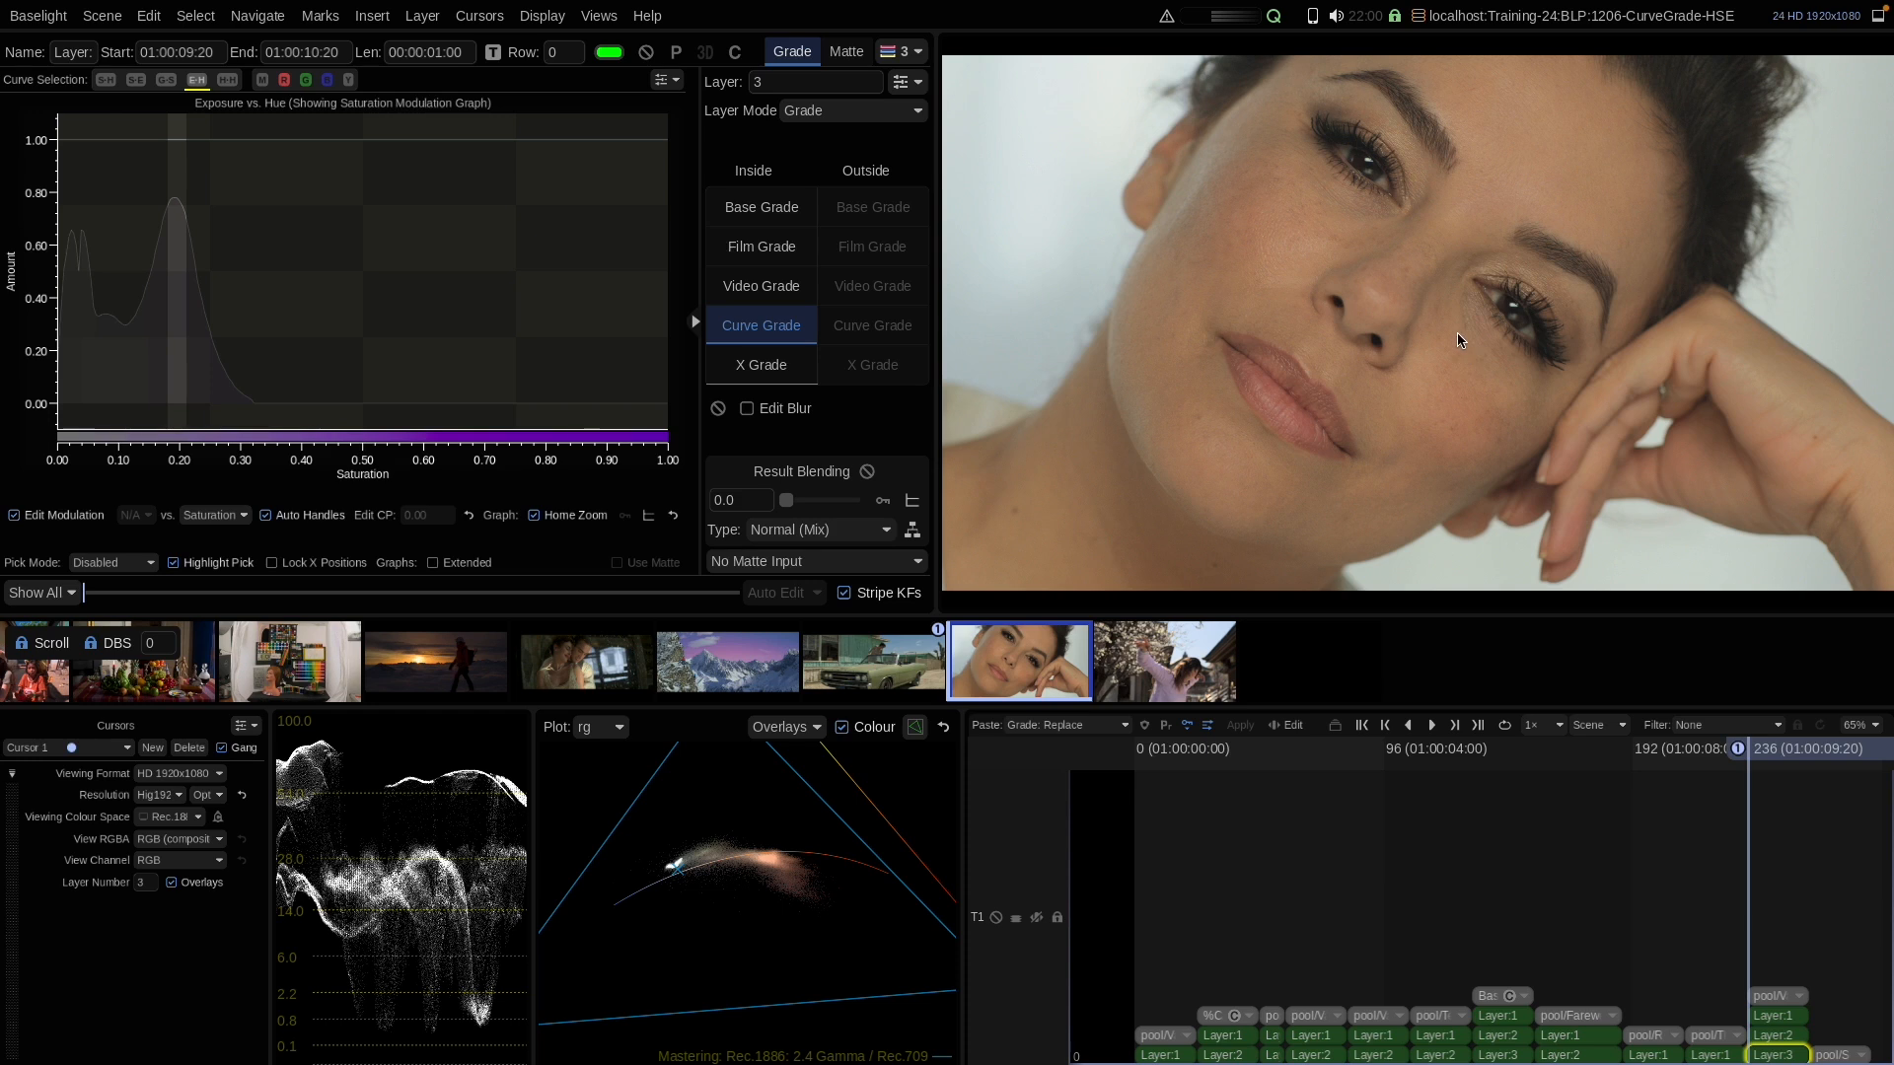
{"action": "left_click", "coordinate": [213, 515]}
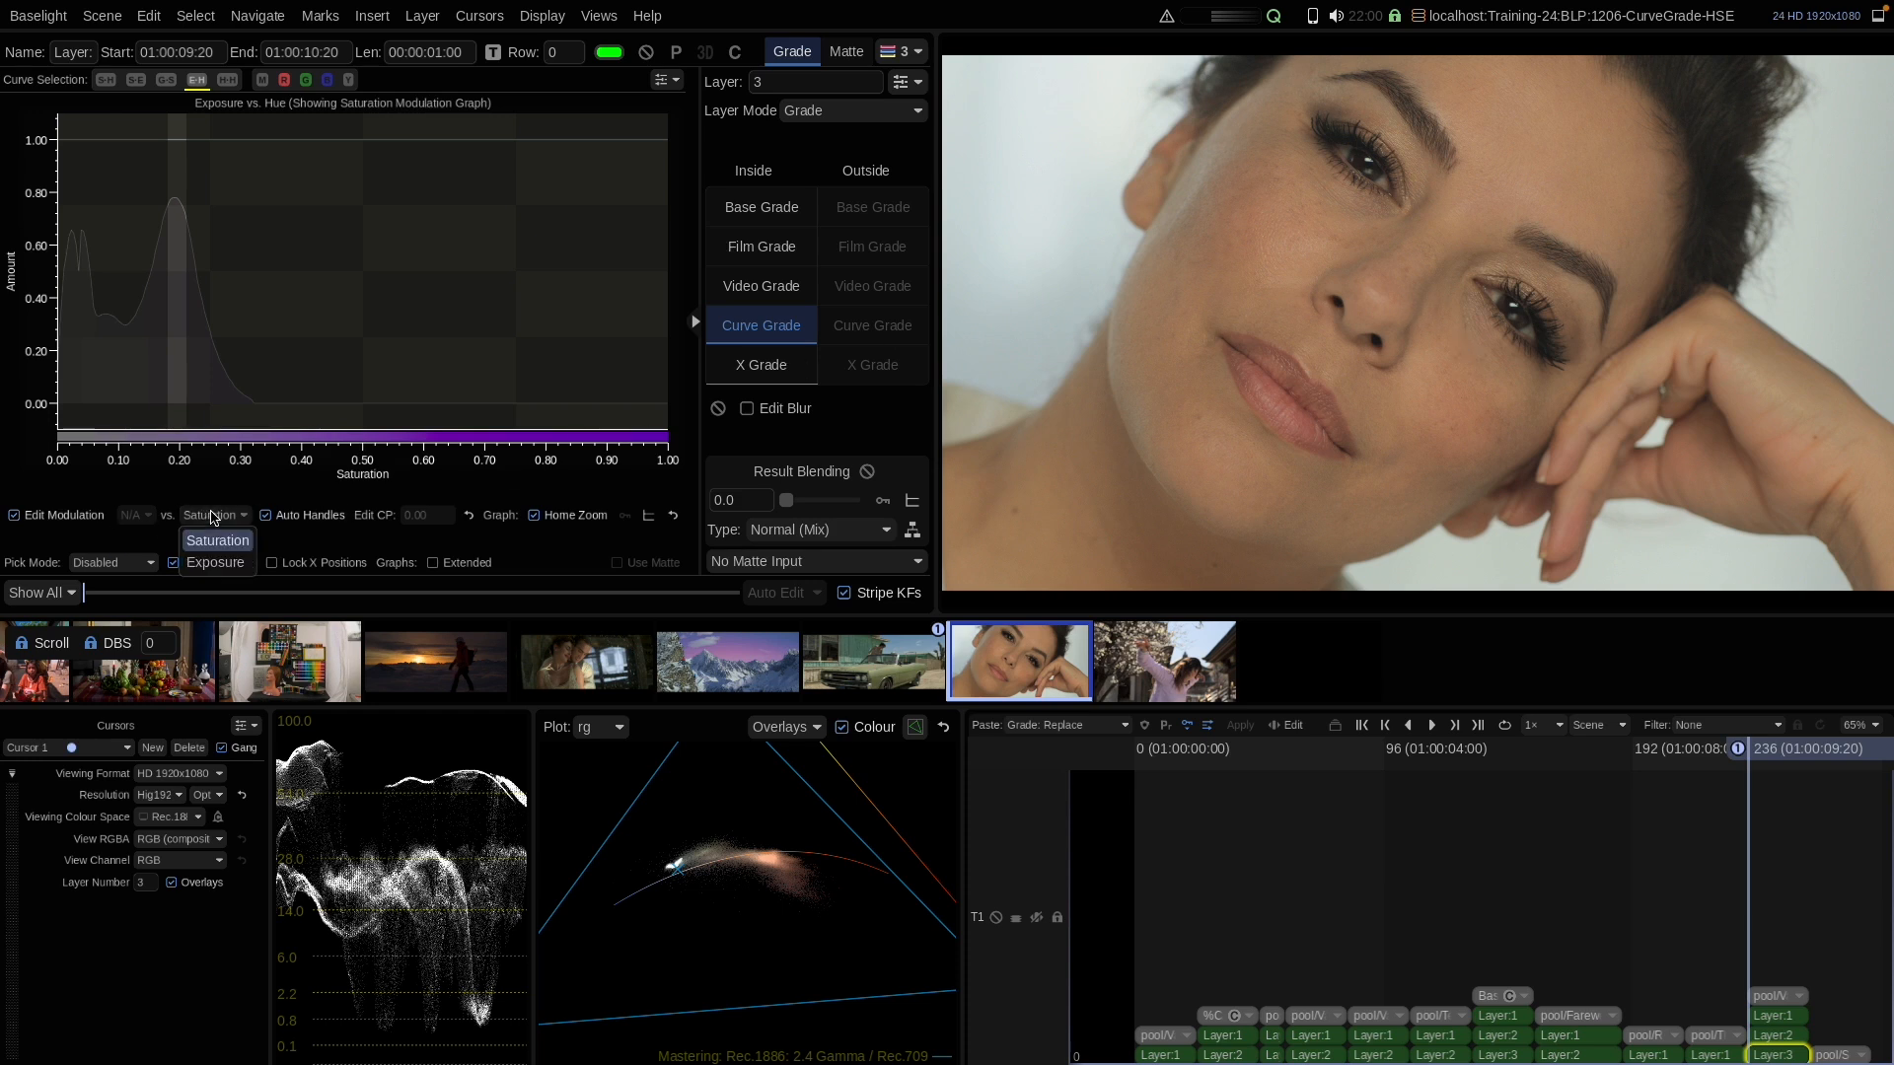
{"action": "left_click", "coordinate": [215, 565]}
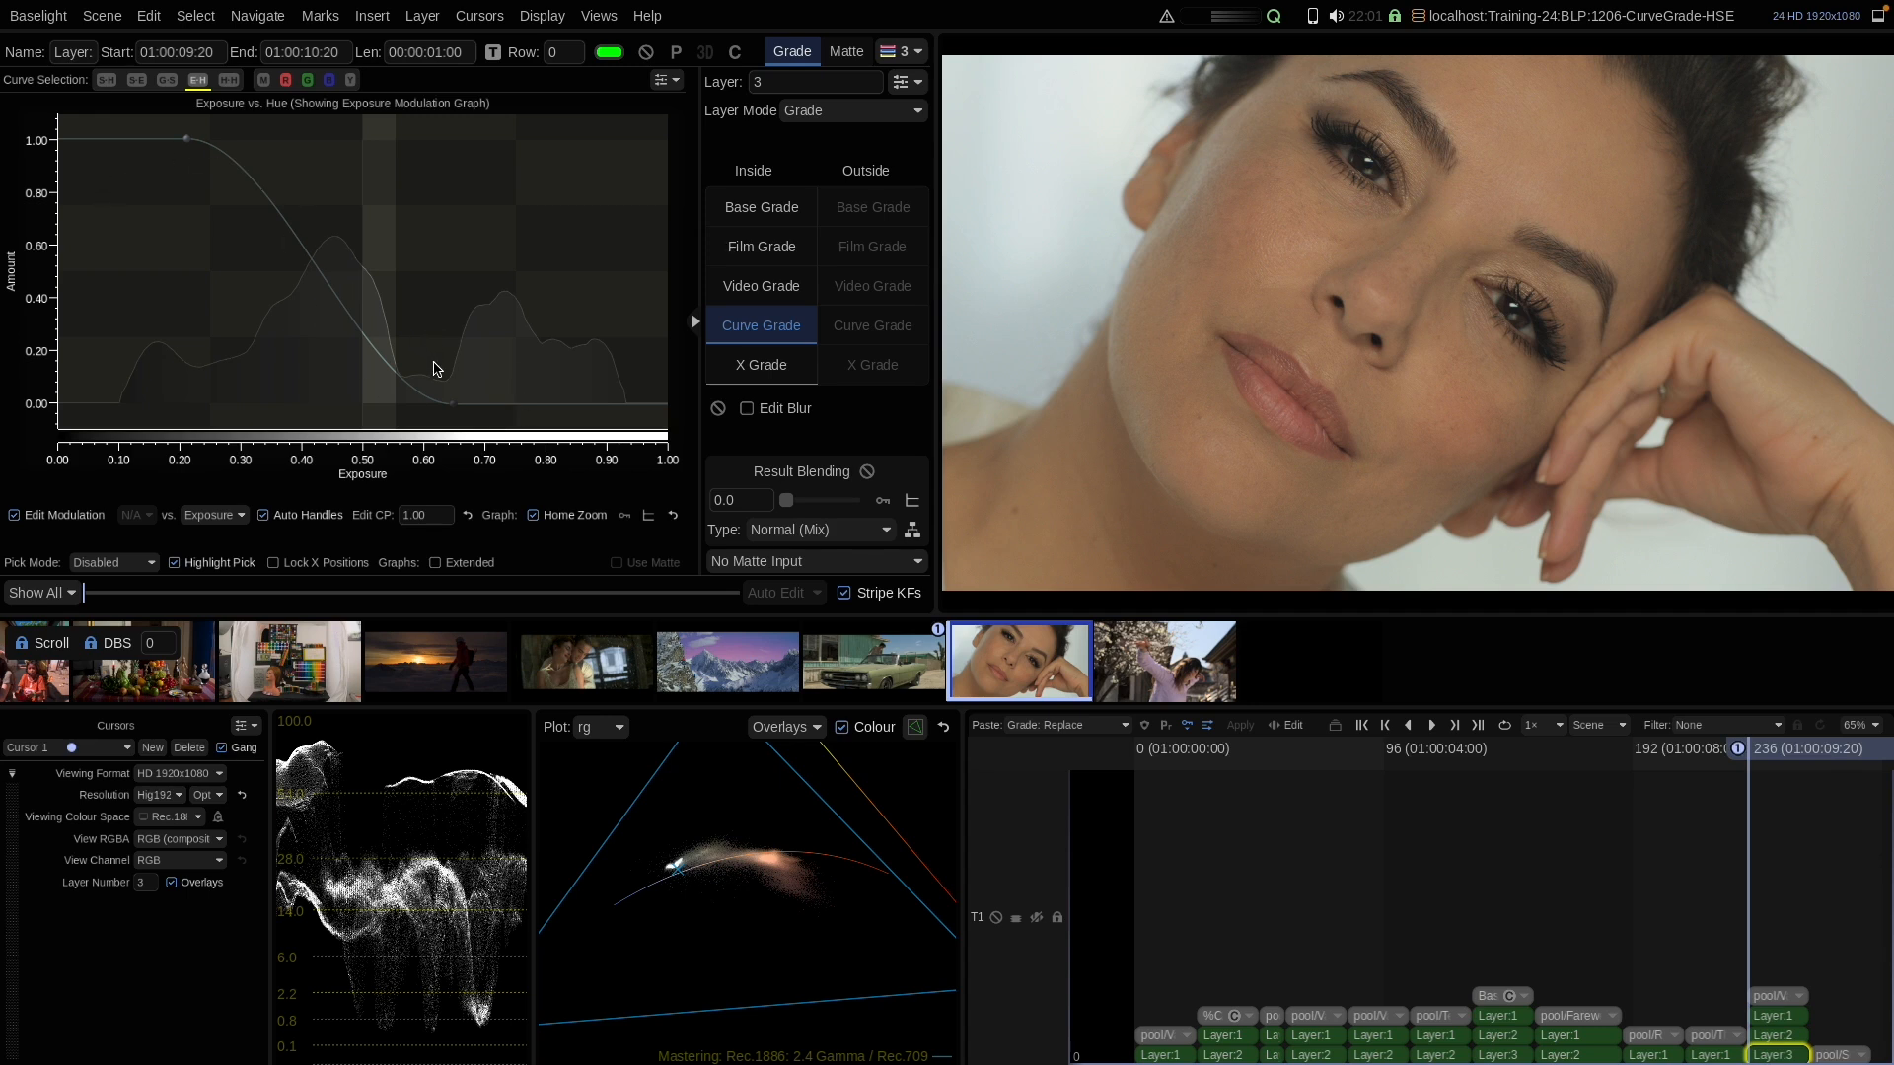
{"action": "left_click", "coordinate": [39, 515]}
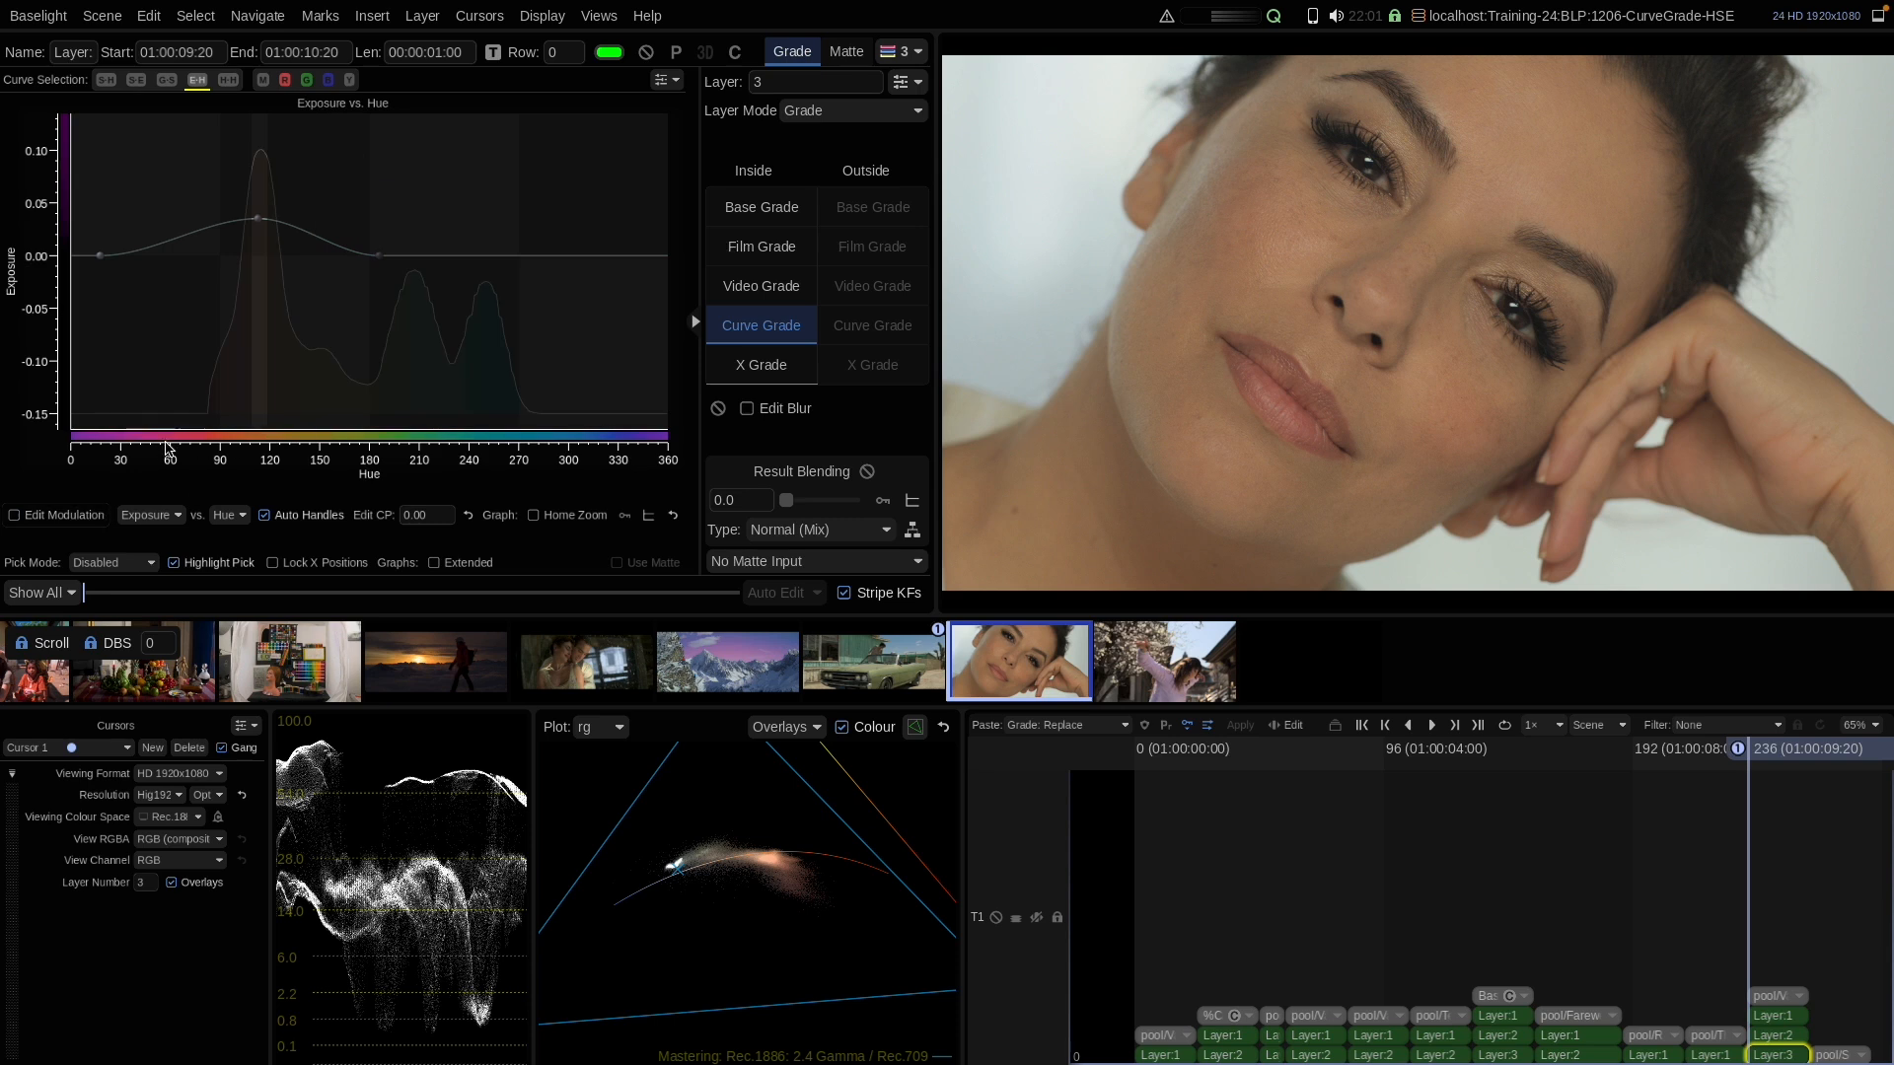
{"action": "left_click", "coordinate": [39, 514]}
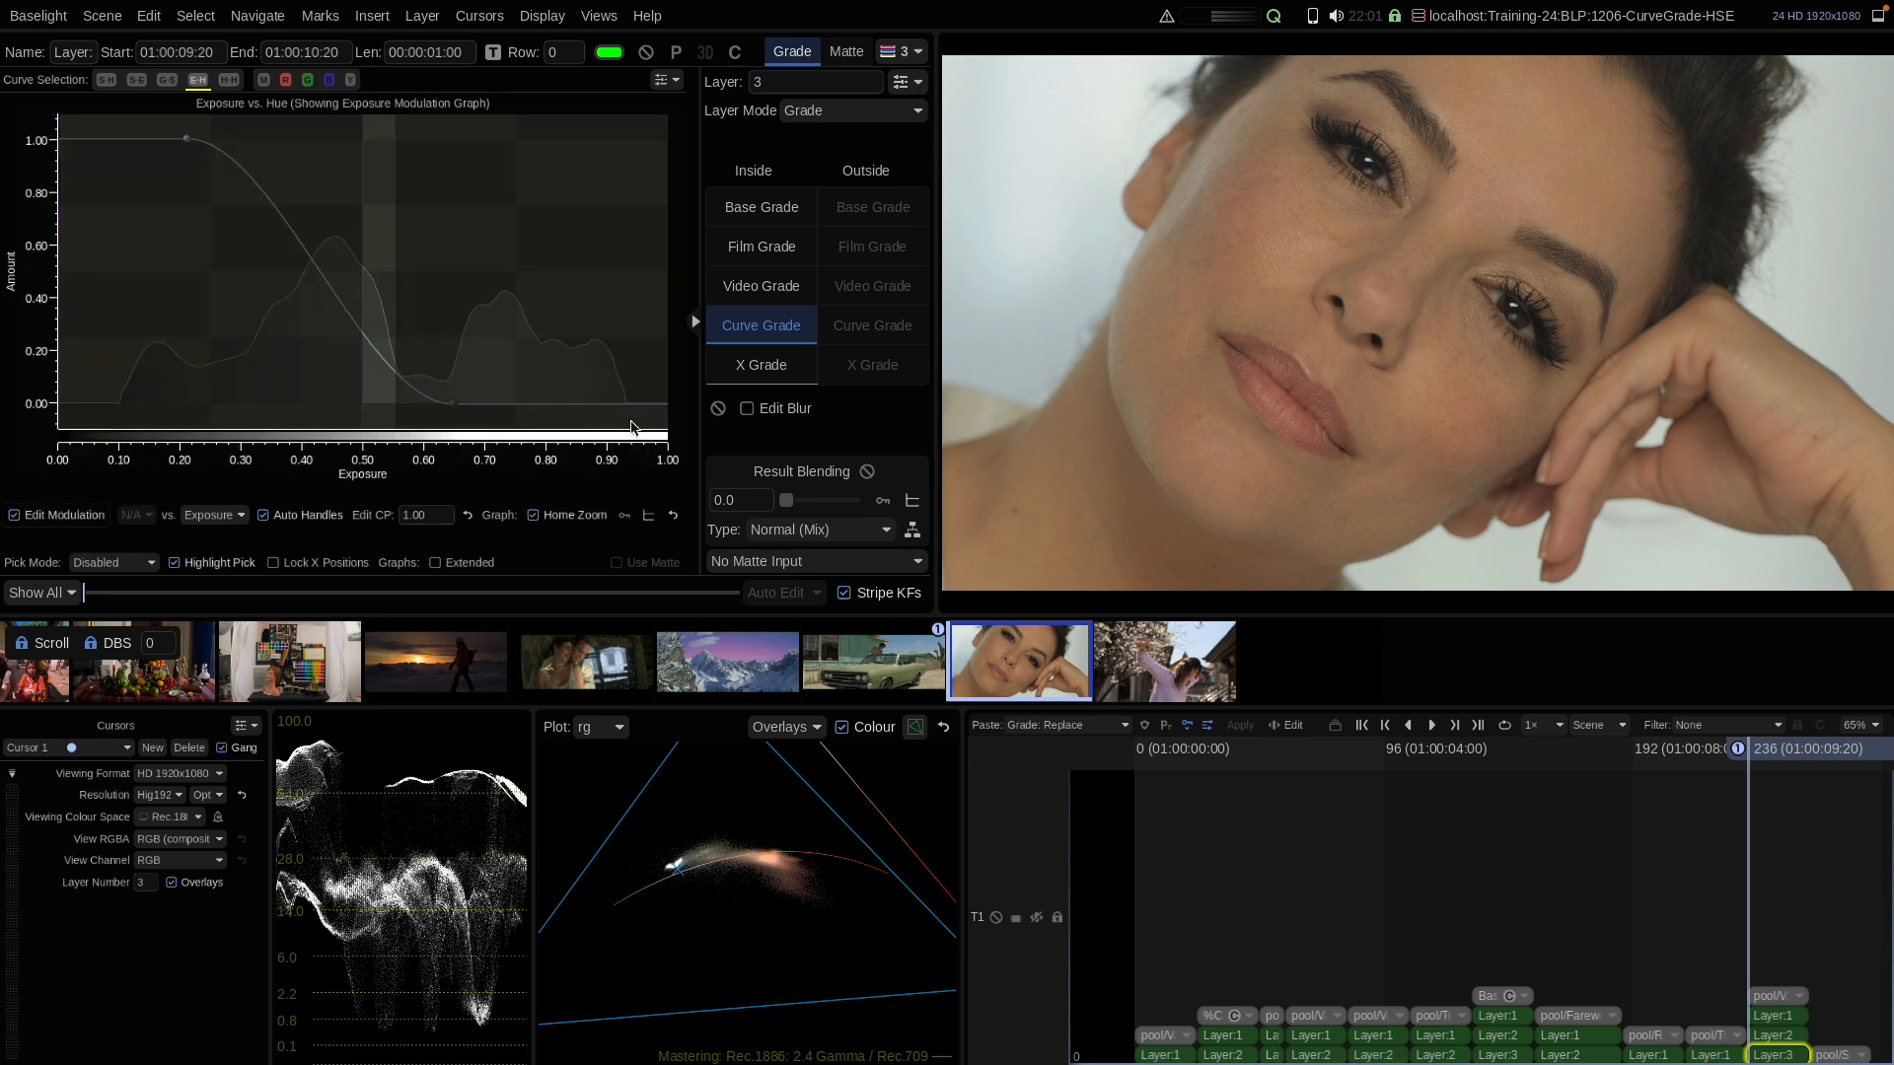
{"action": "left_click", "coordinate": [40, 515]}
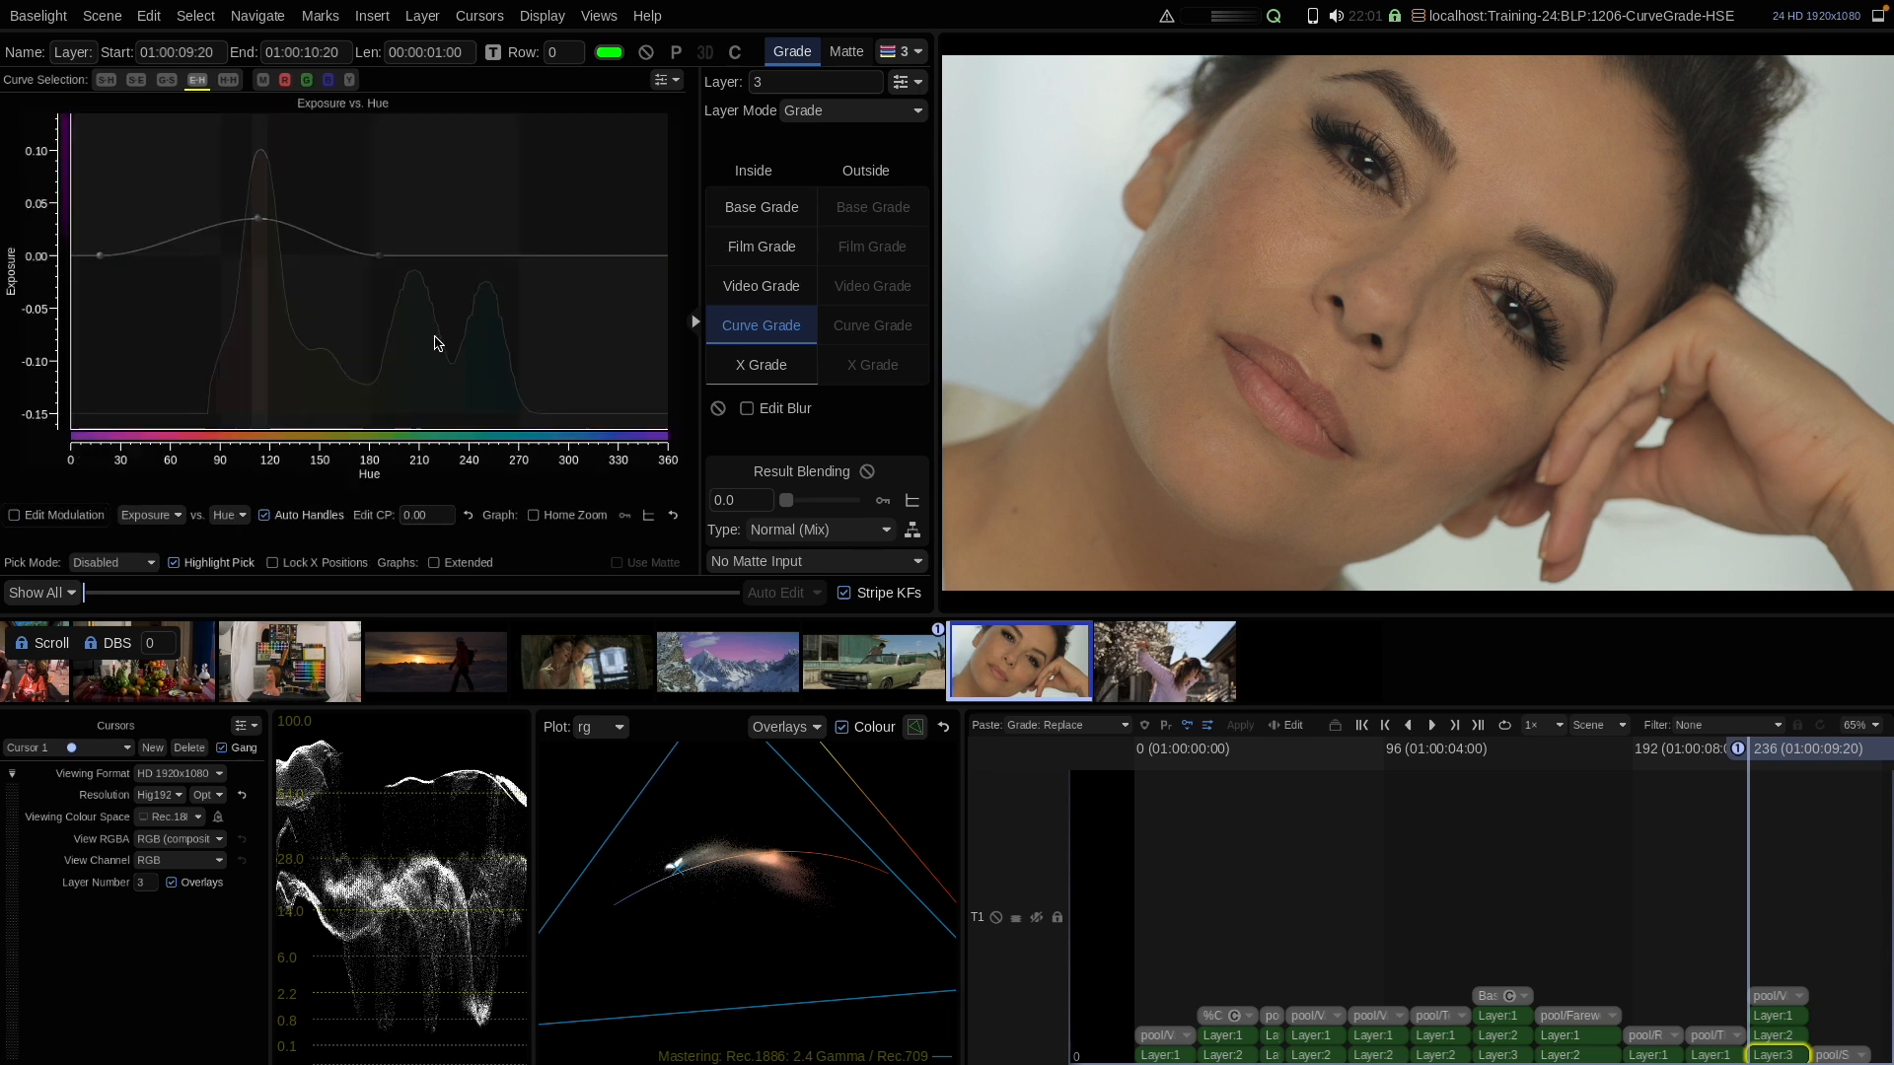
Try a HueAngle matte limited to saturation, sampled from the skin at the jaw, and remove it
{"action": "key", "text": "h"}
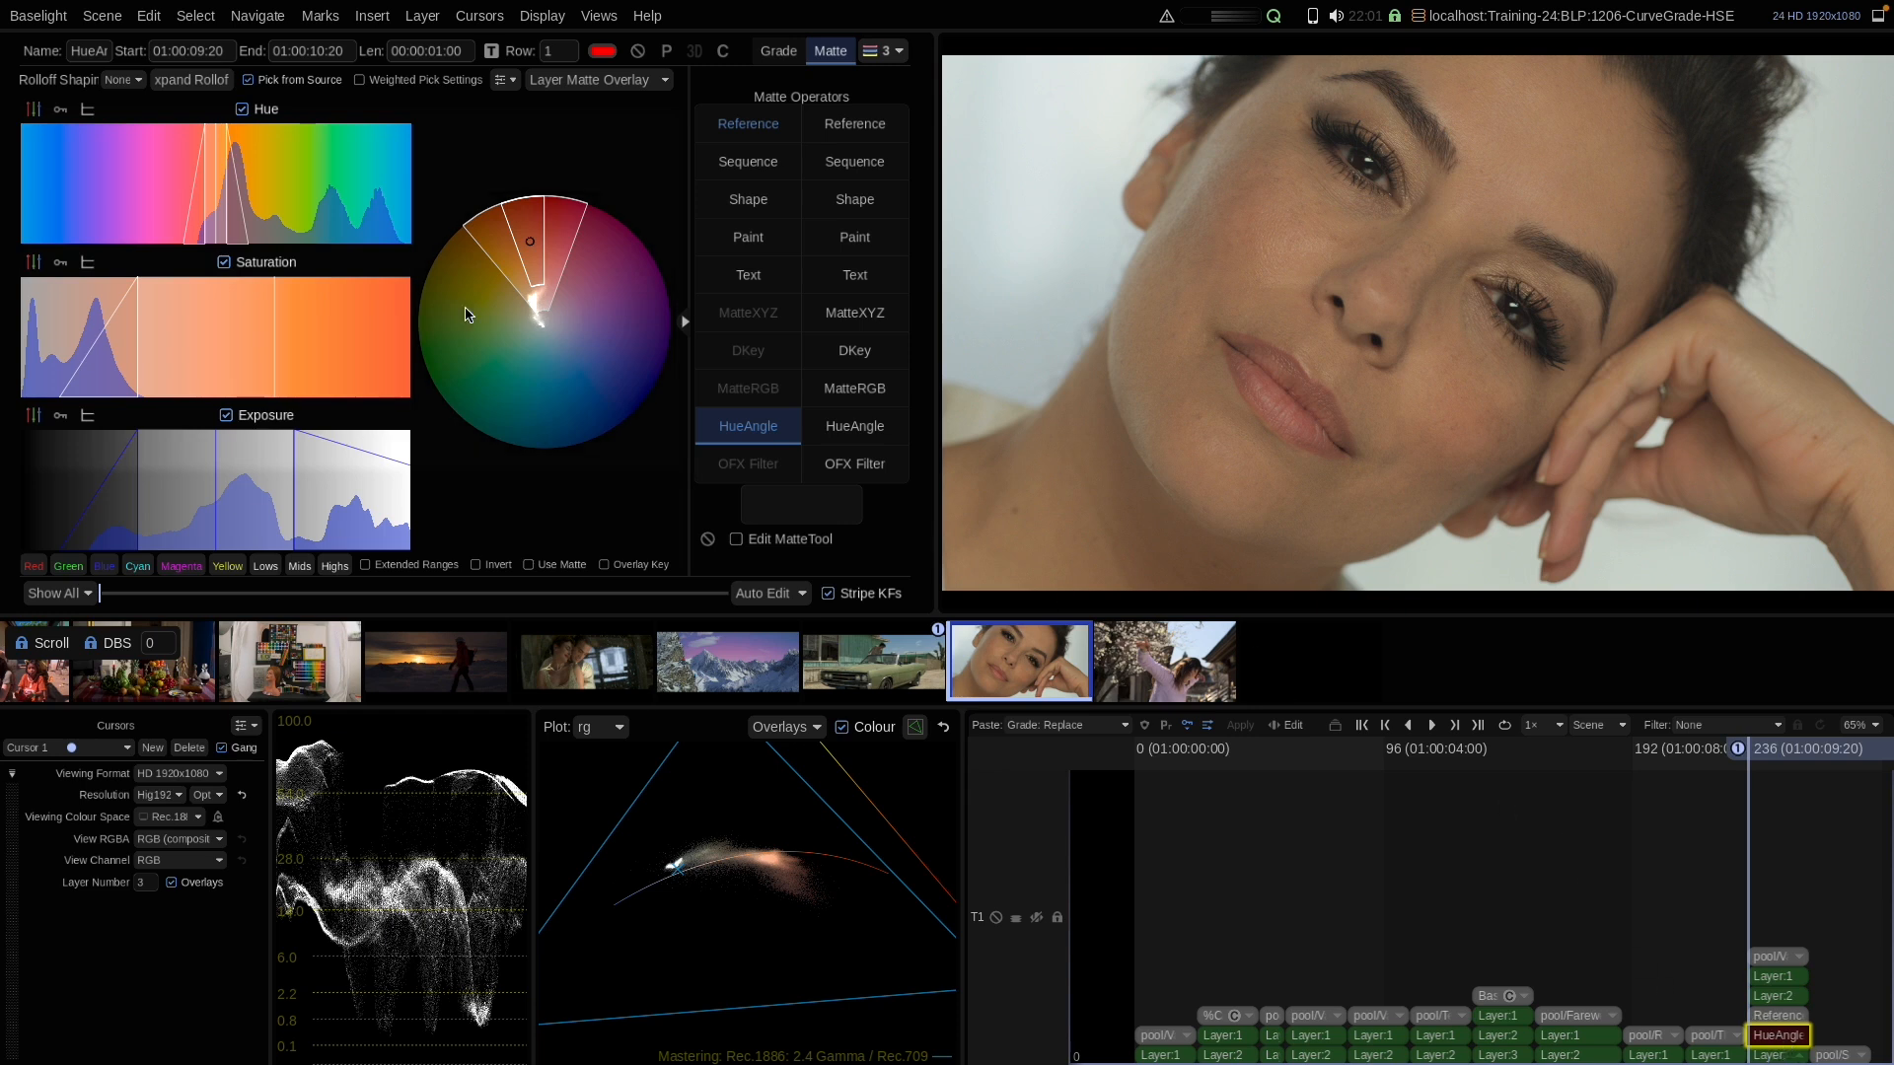
{"action": "left_click", "coordinate": [264, 109]}
{"action": "left_click", "coordinate": [260, 418]}
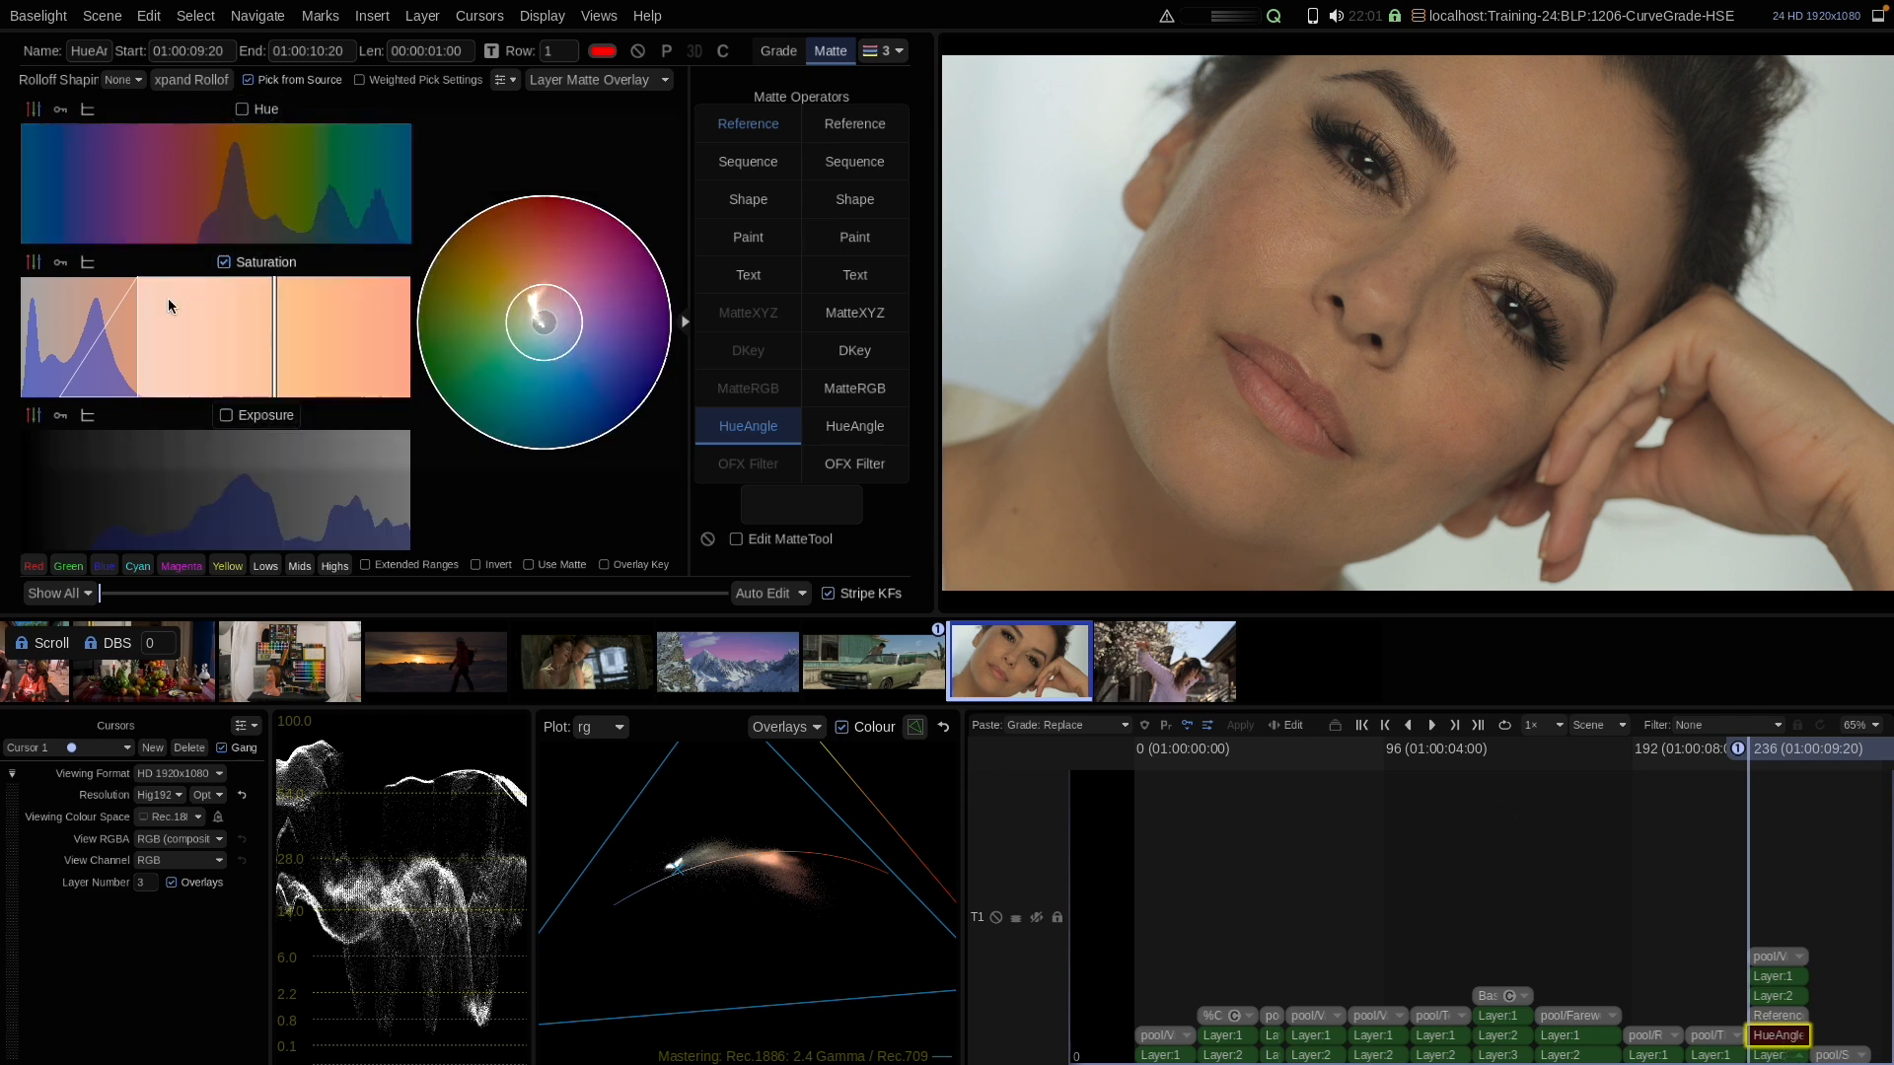
{"action": "left_click_drag", "start_coordinate": [277, 358], "coordinate": [235, 367]}
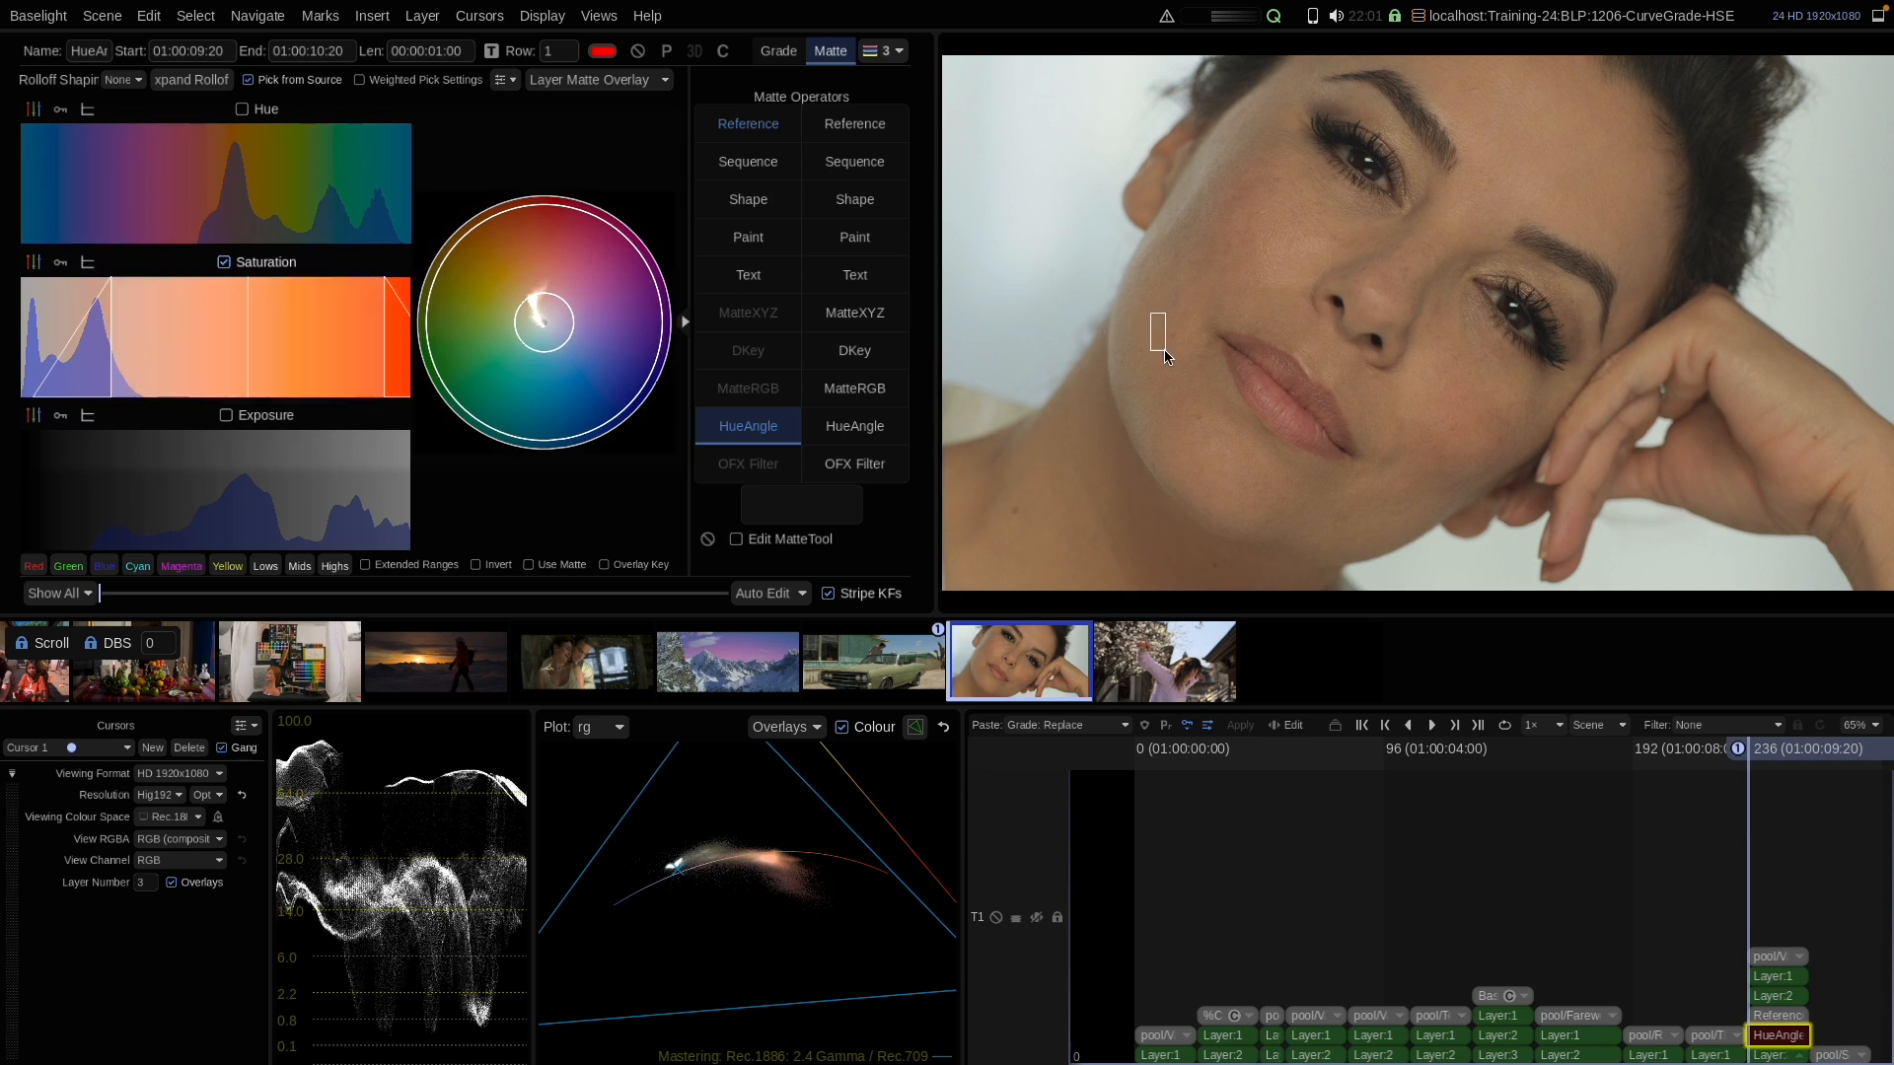
{"action": "left_click_drag", "start_coordinate": [1151, 315], "coordinate": [1165, 351]}
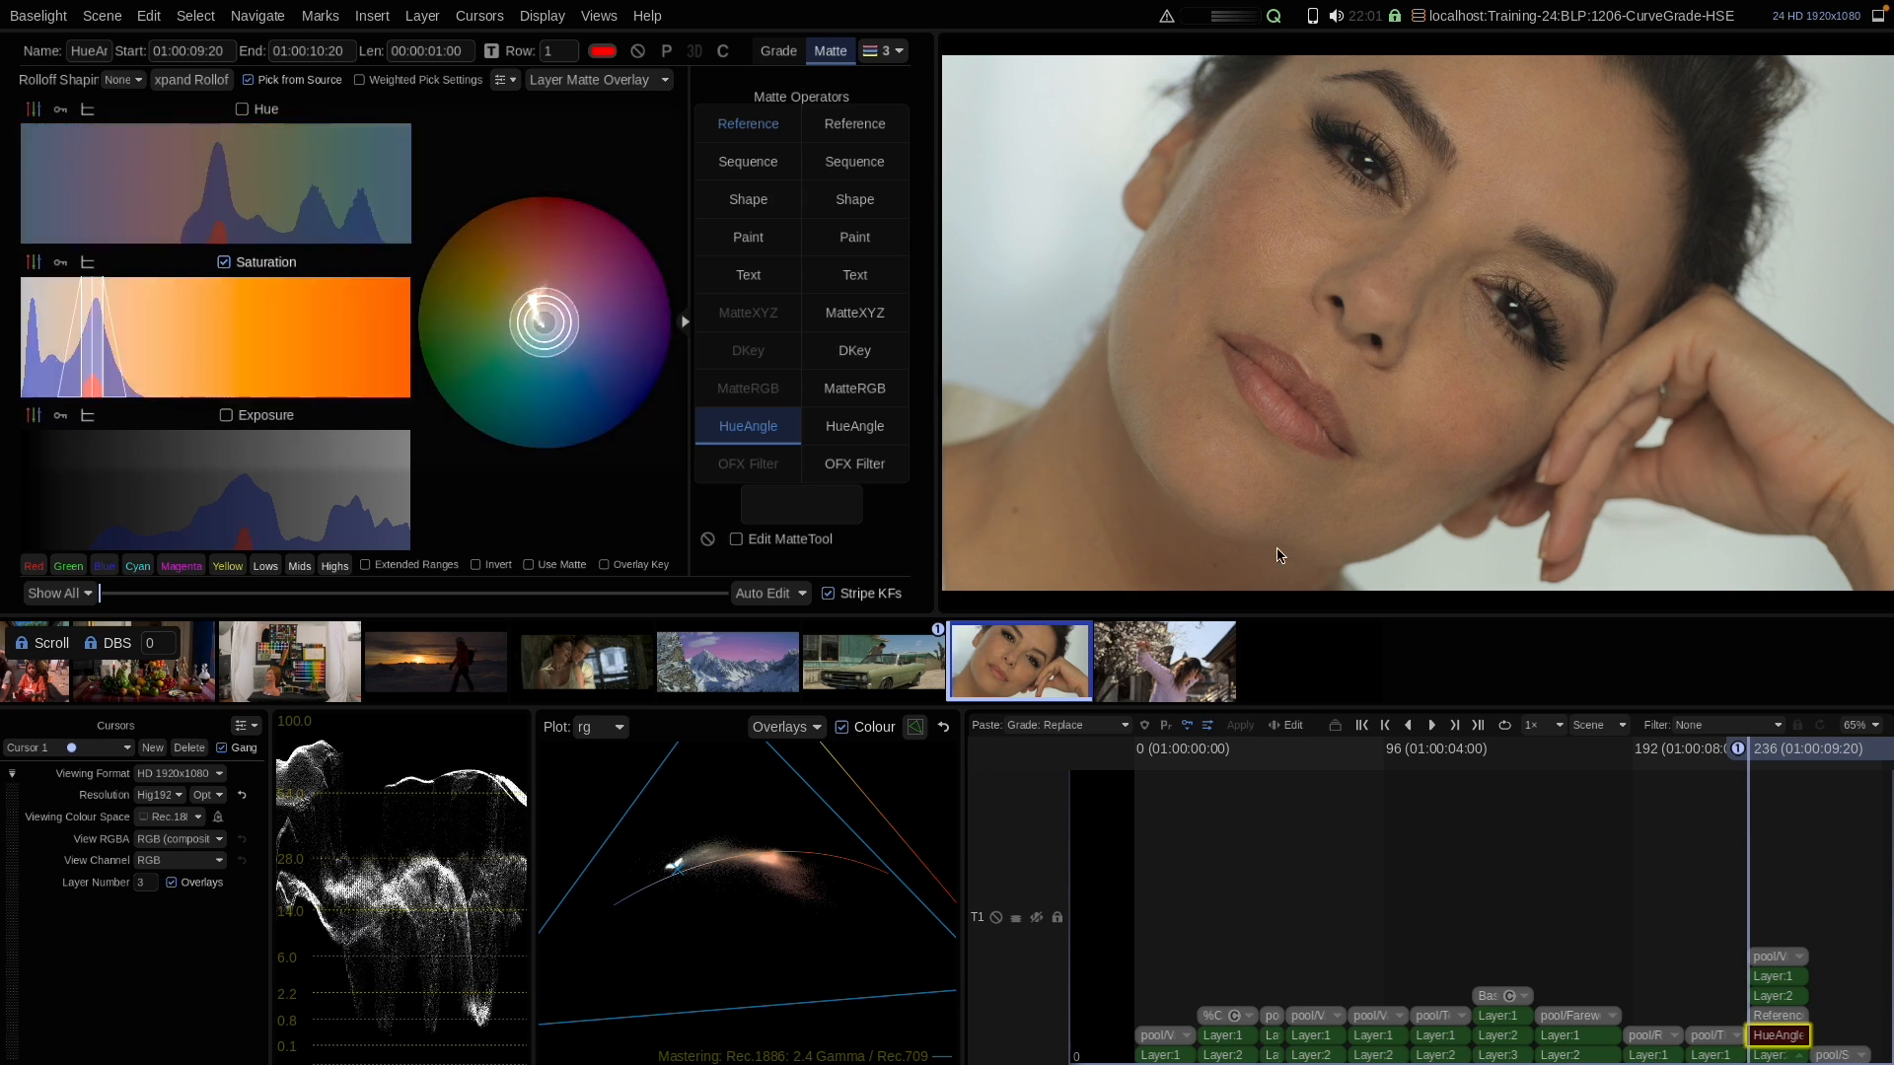
{"action": "right_click", "coordinate": [746, 426]}
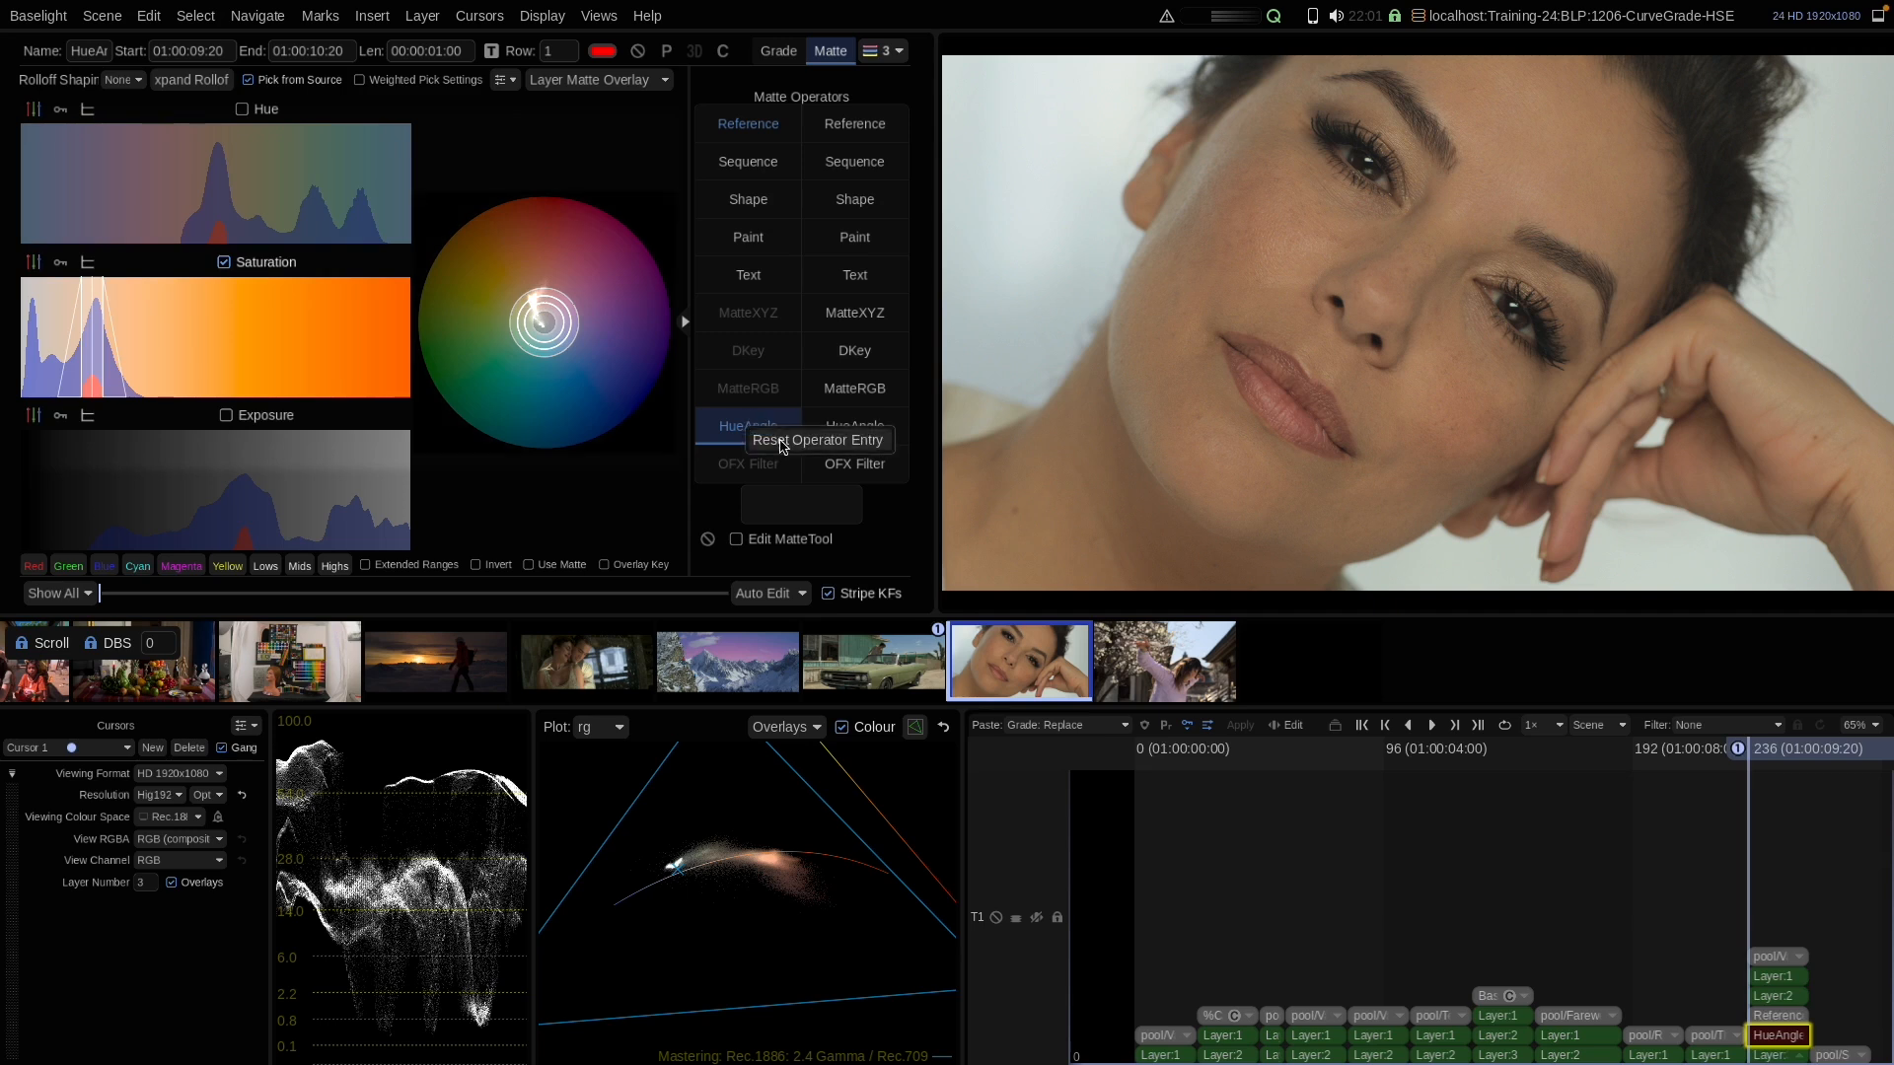
{"action": "left_click", "coordinate": [784, 440]}
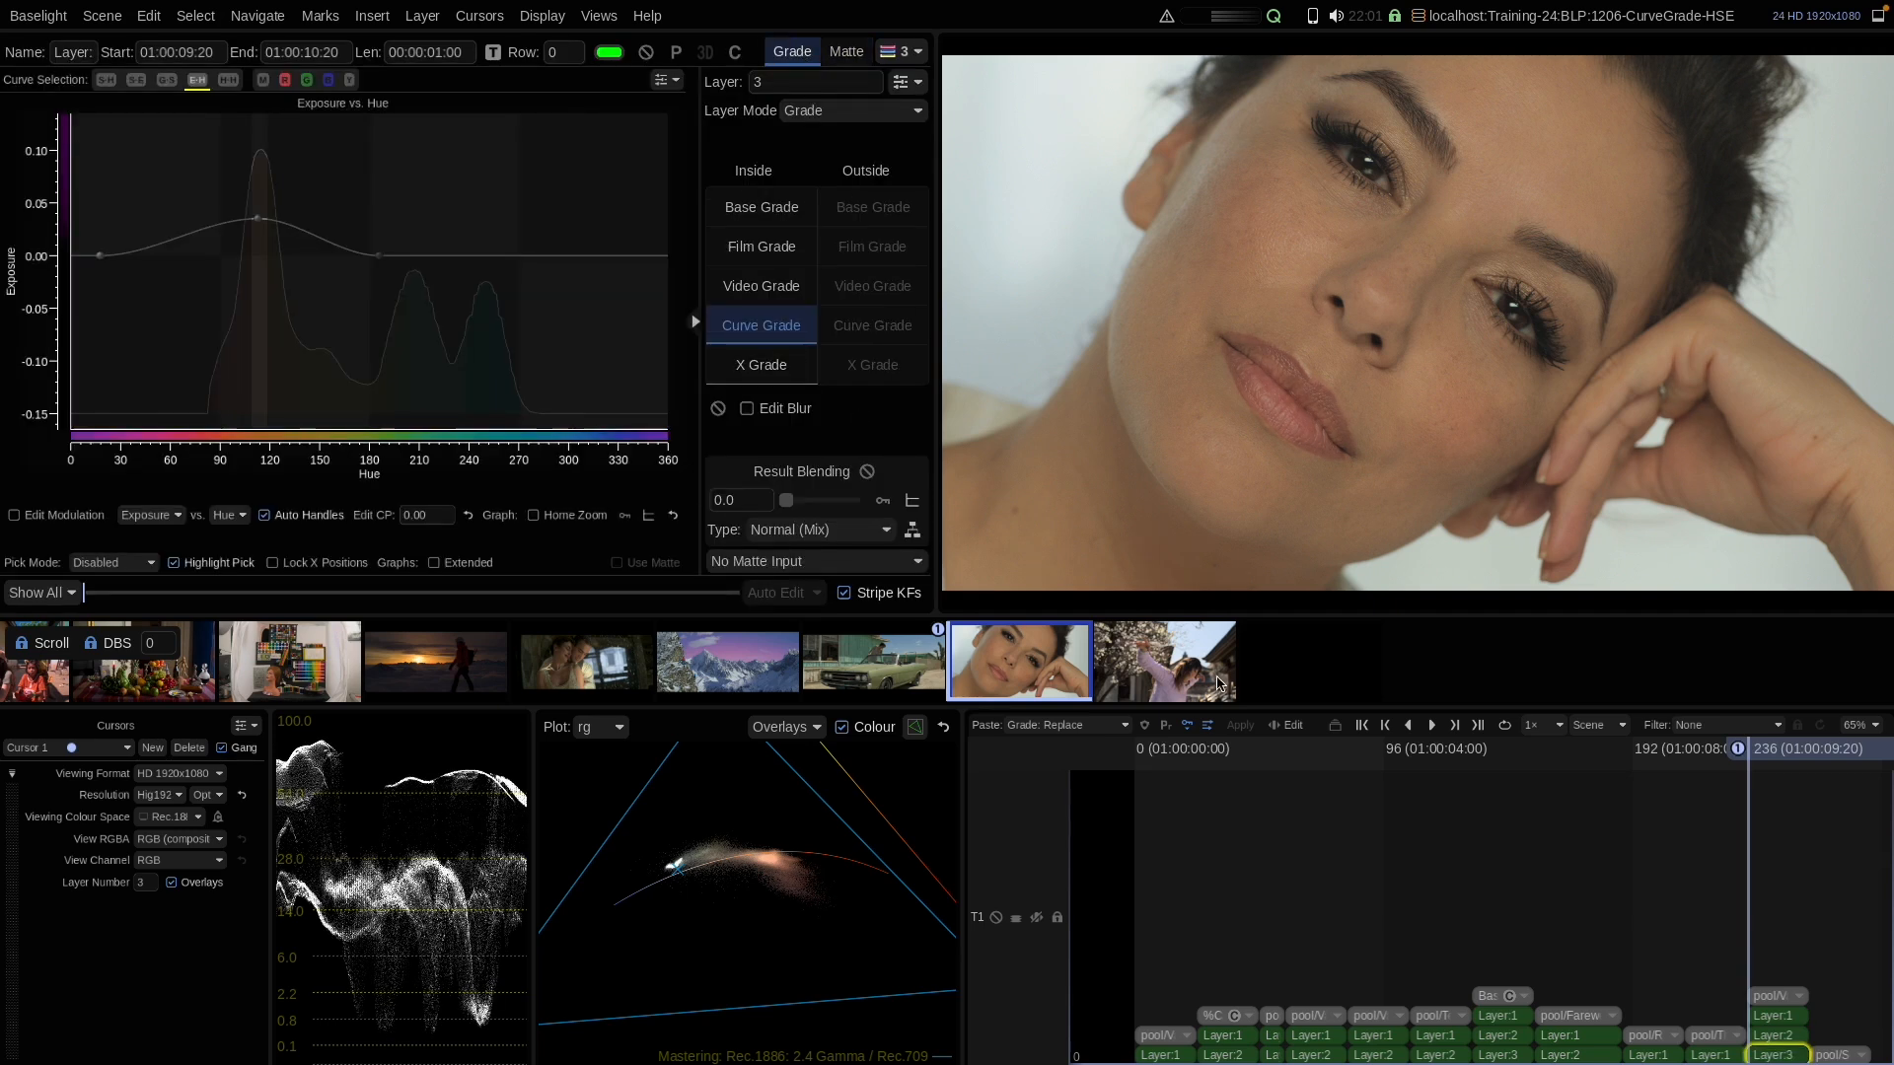
Go to the blossom dance shot, add a grade layer, make it a Curve Grade and show its Saturation vs. Hue curve
{"action": "left_click", "coordinate": [1220, 683]}
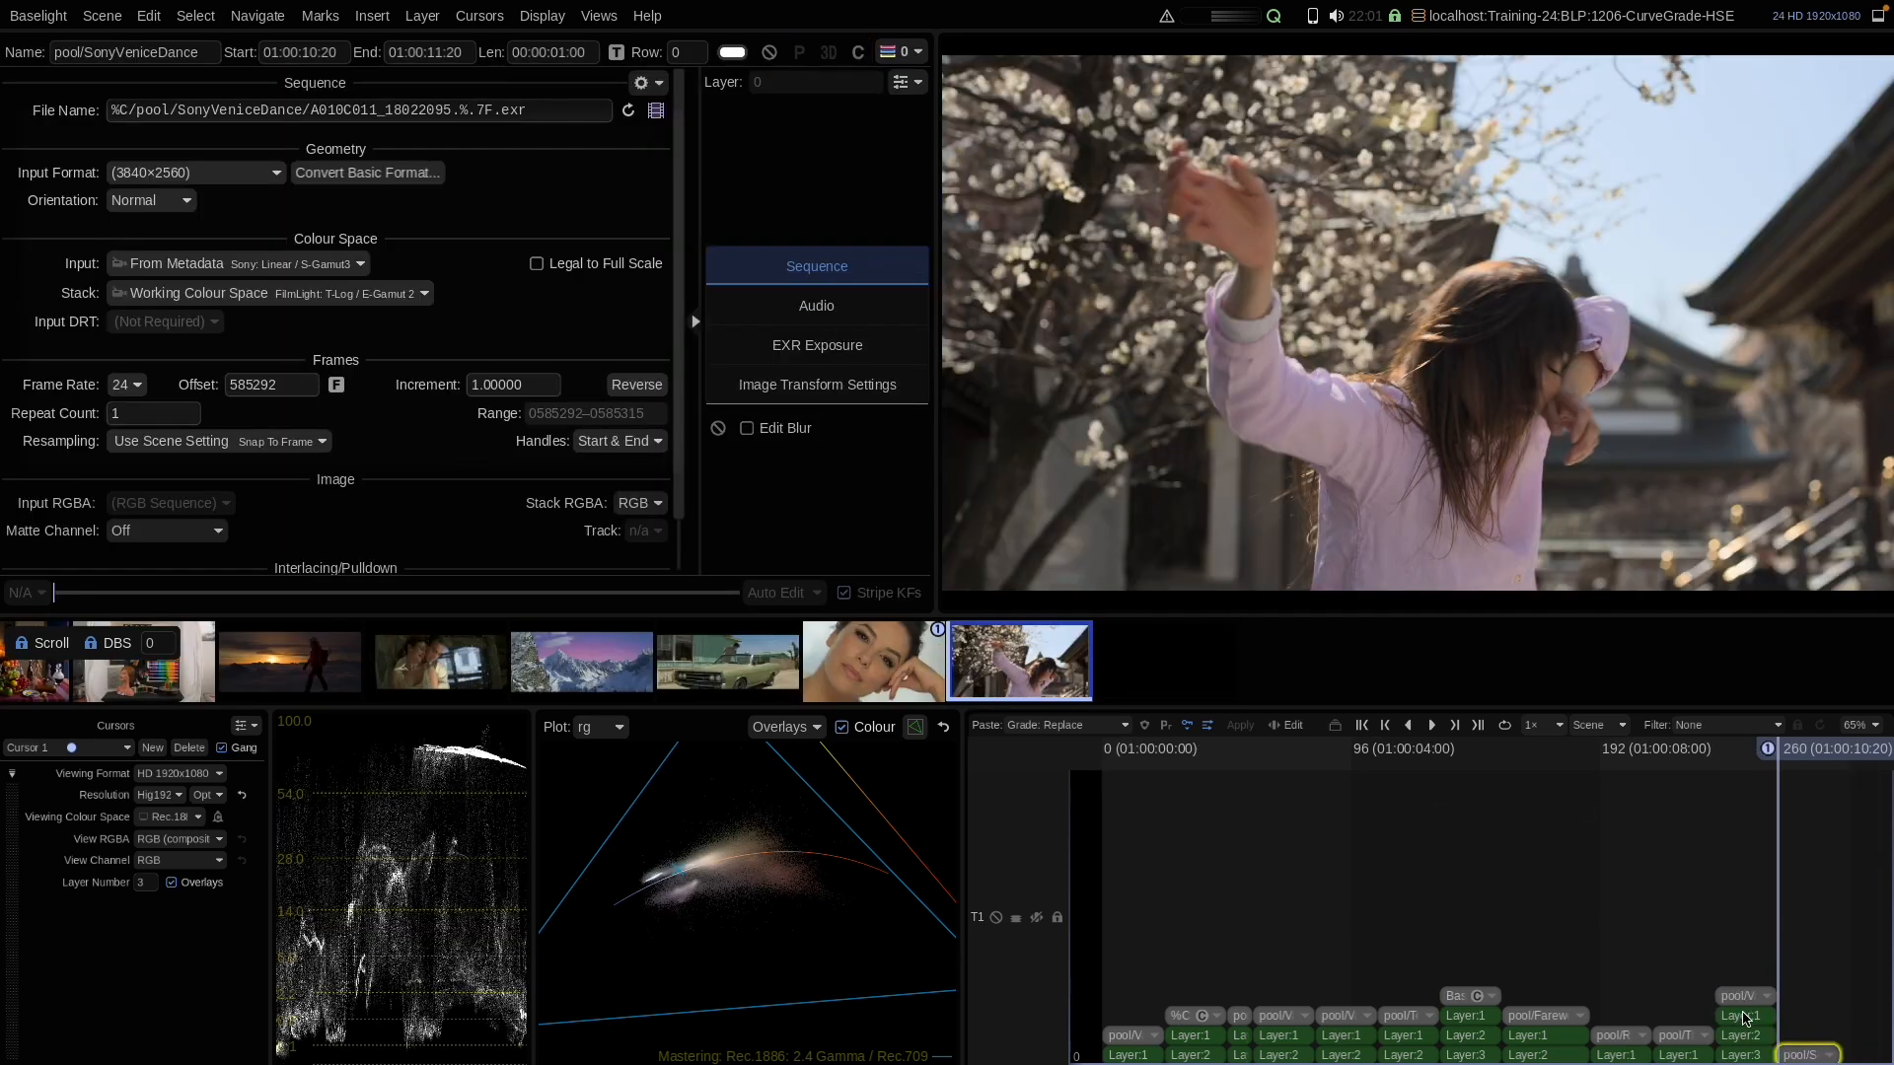
{"action": "key", "text": "p"}
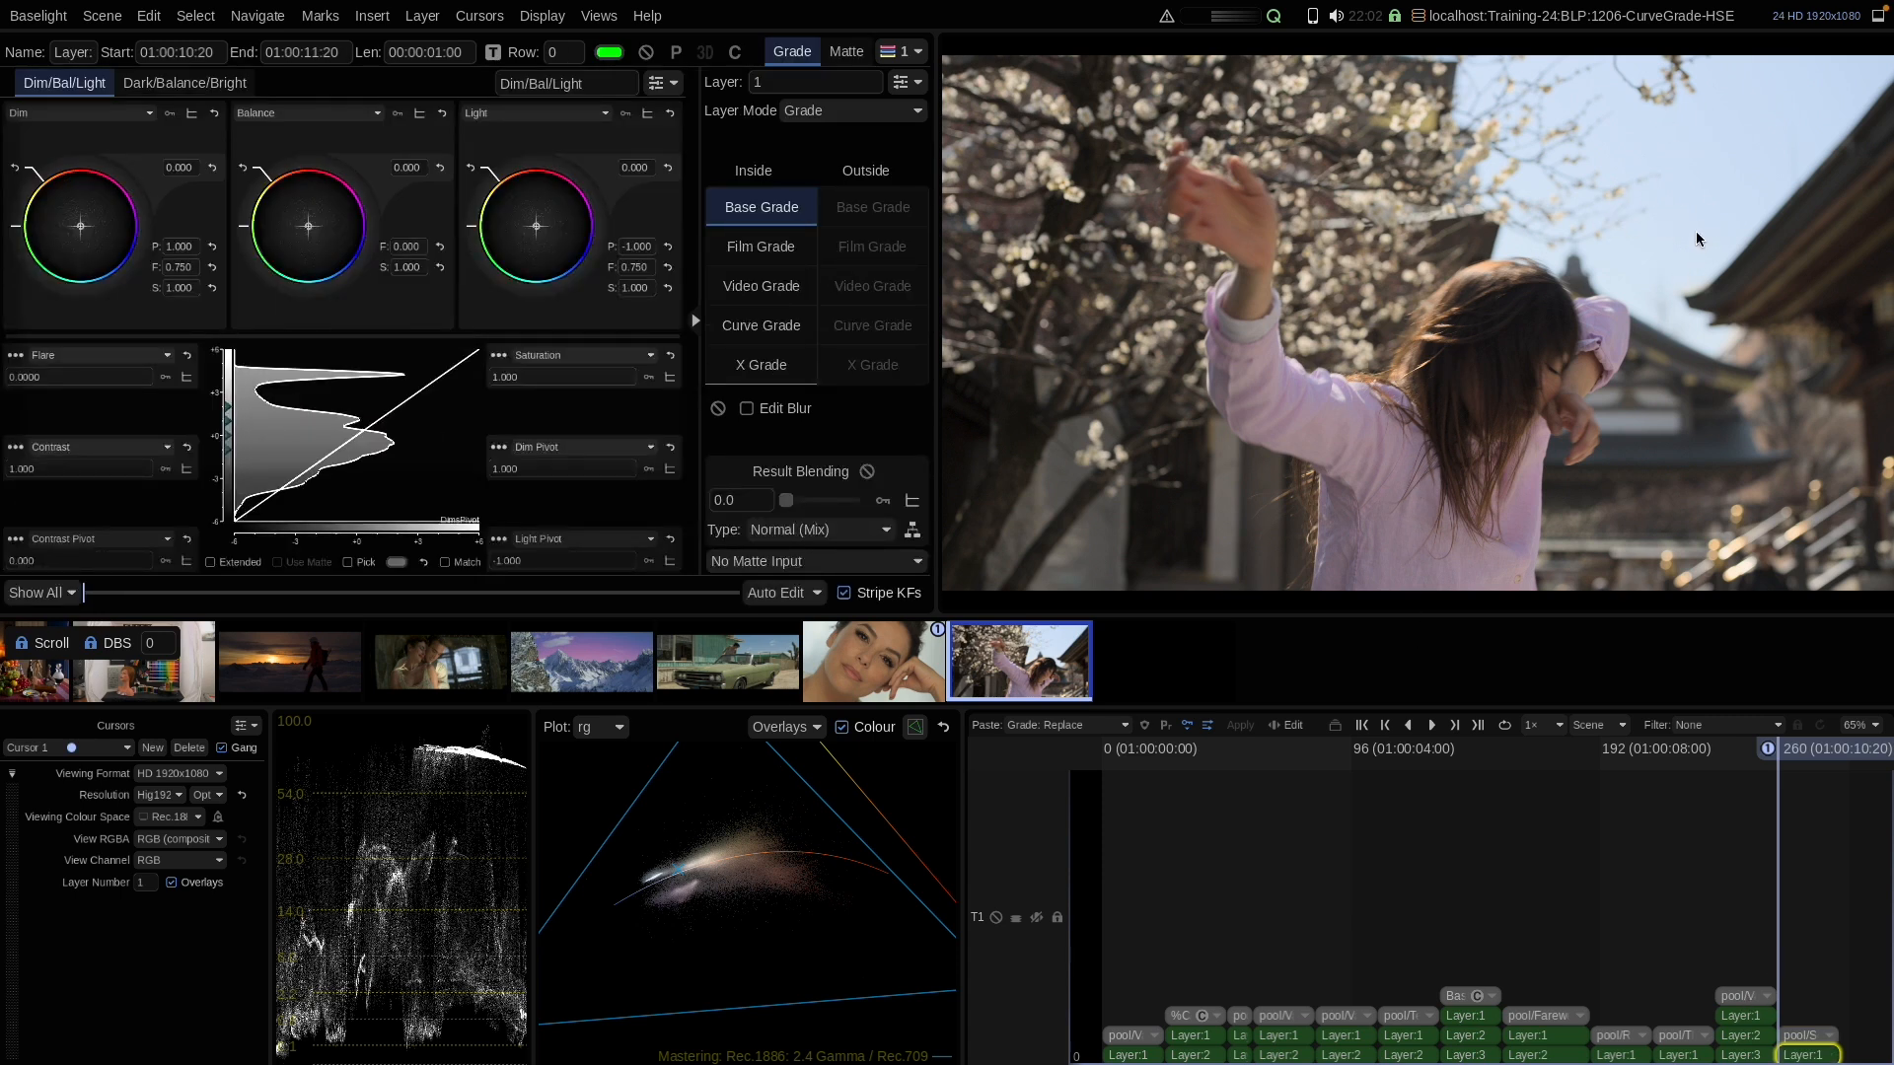
{"action": "left_click", "coordinate": [749, 327]}
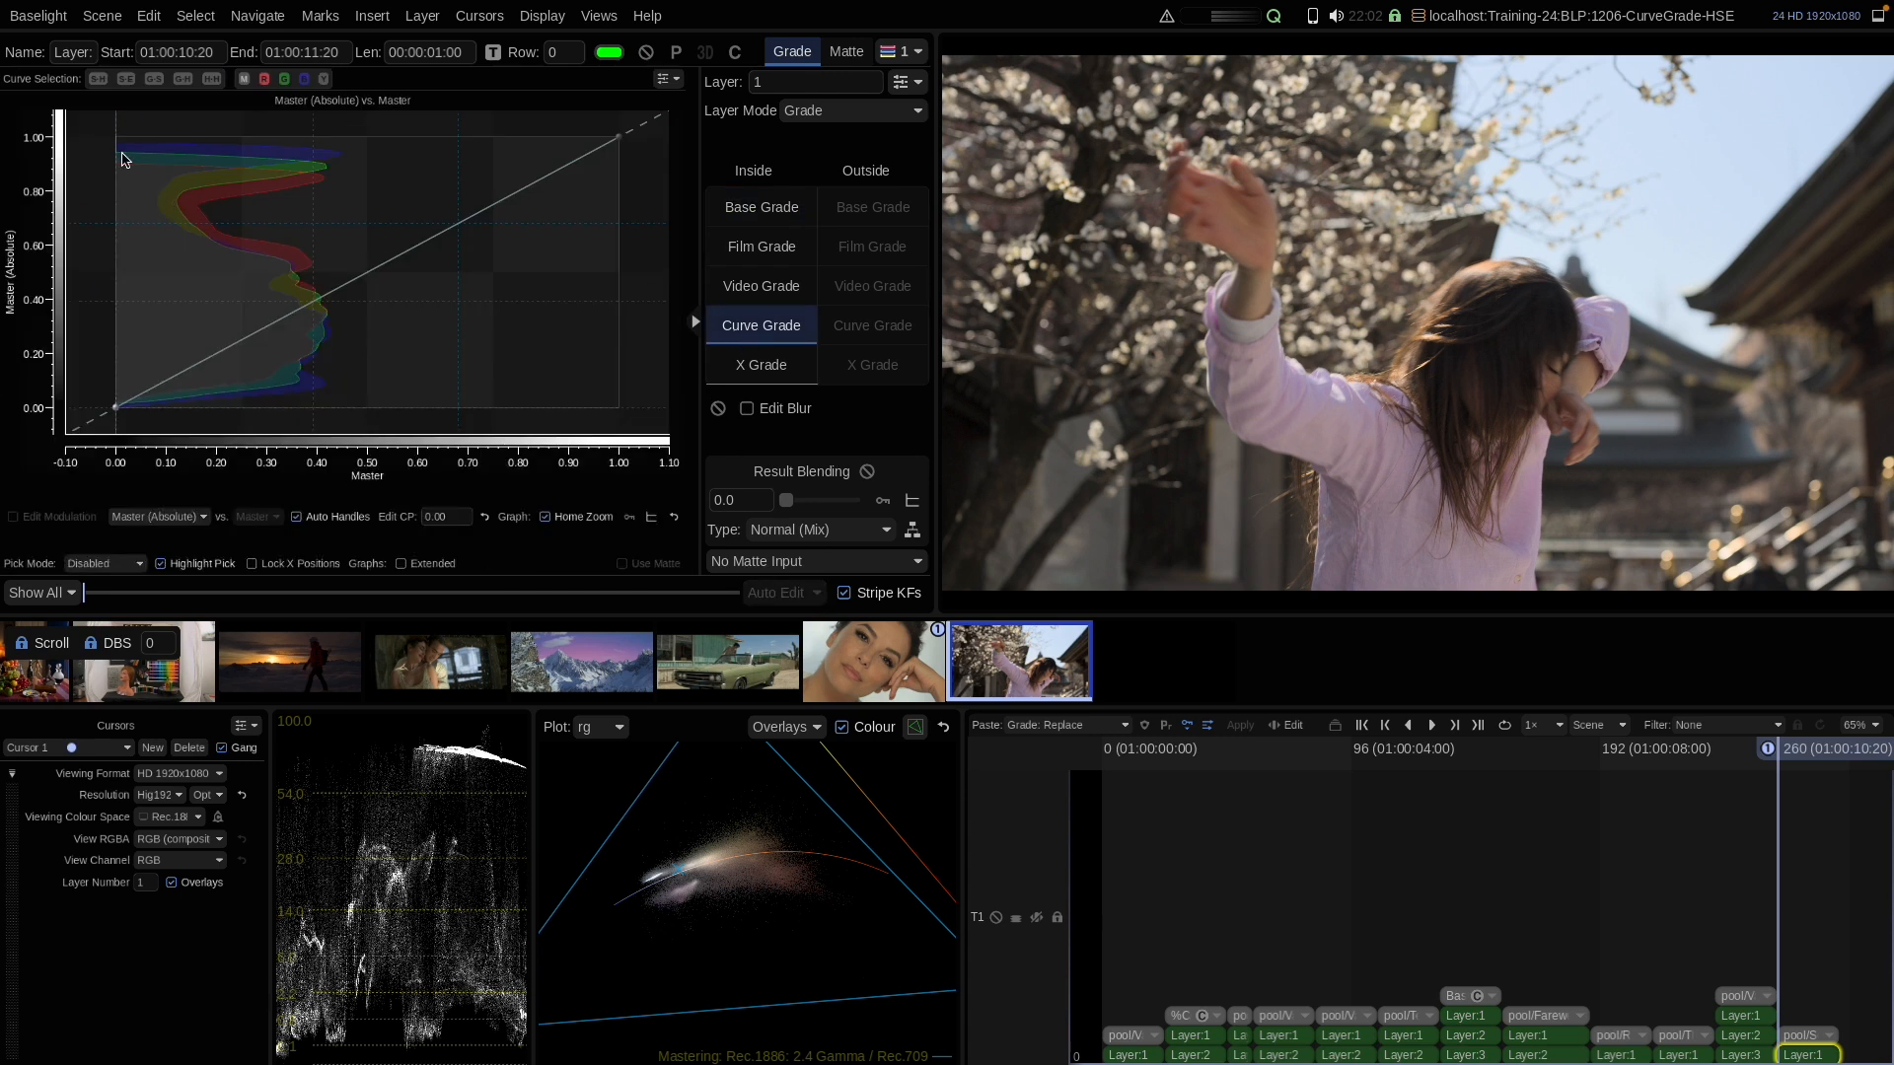
{"action": "left_click", "coordinate": [98, 80]}
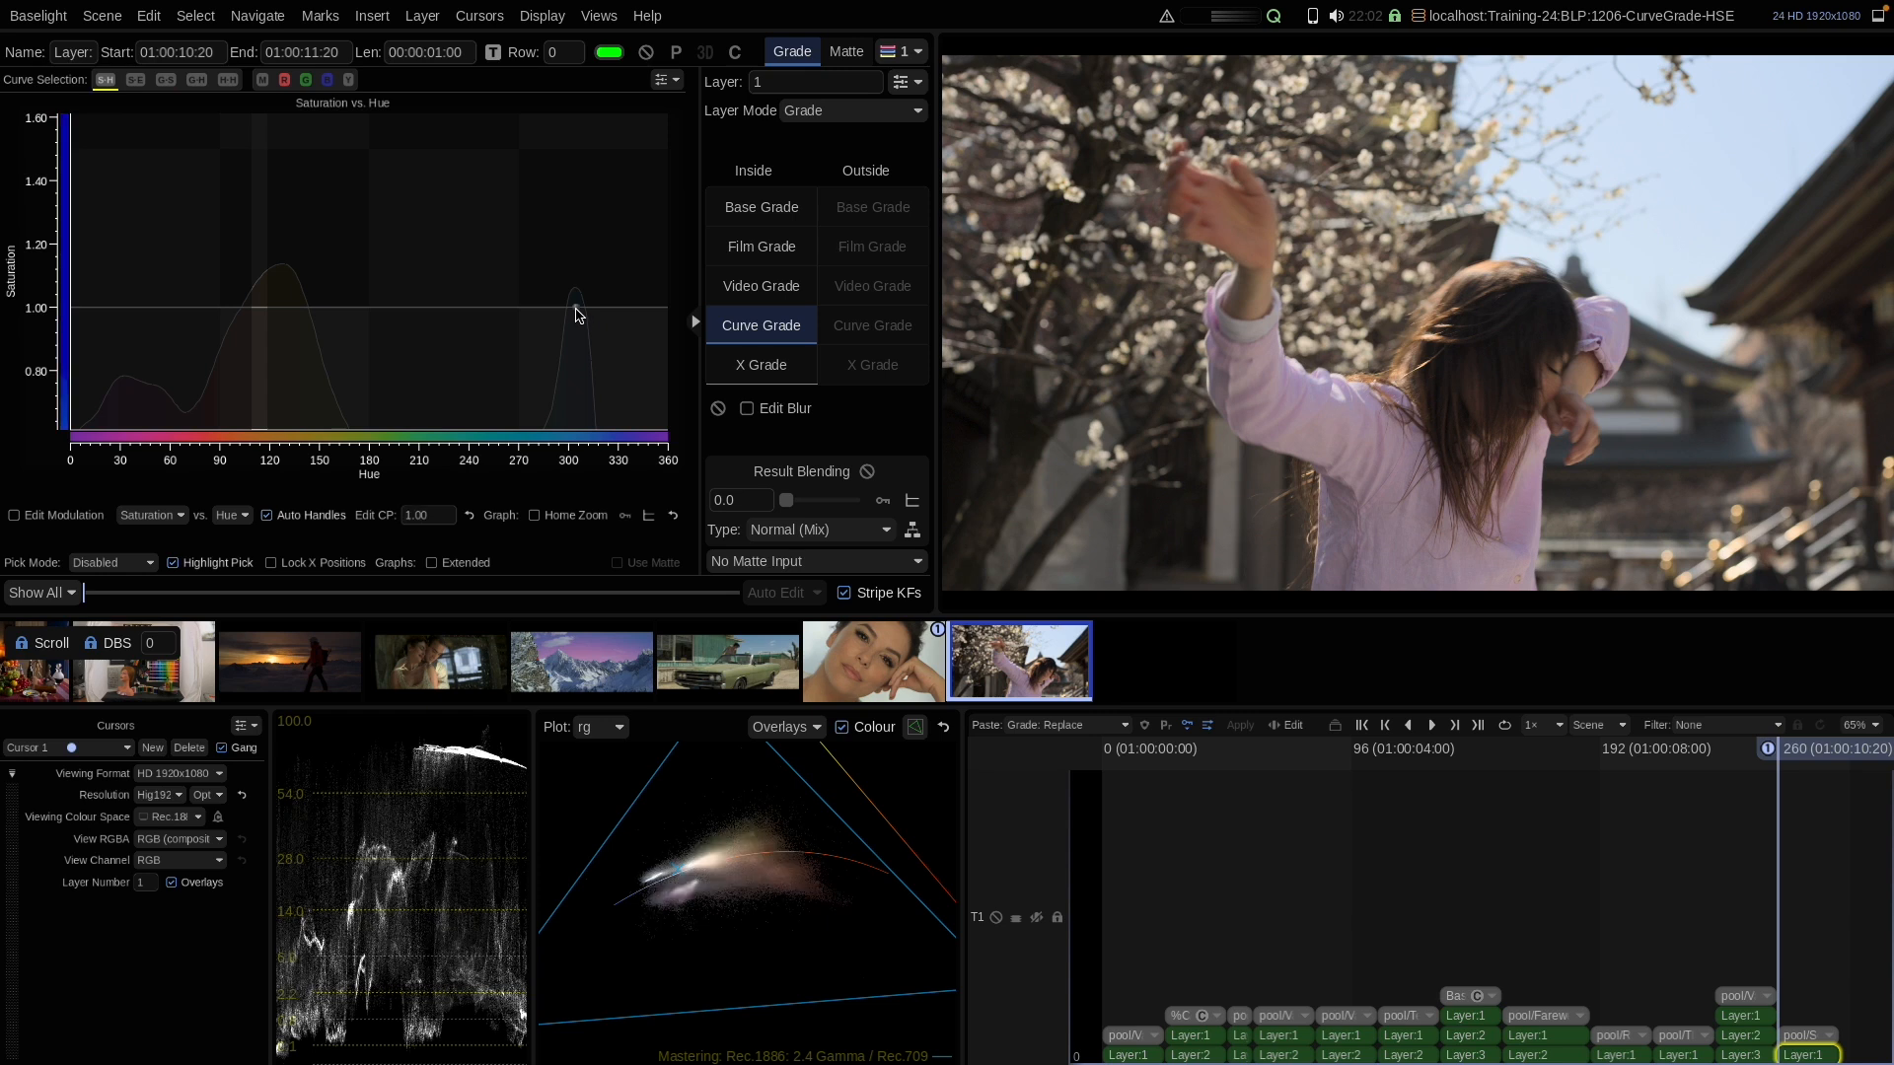
Add Saturation vs. Hue control points at hues of about 208, 7 and 304 to isolate the blue sky
{"action": "left_click", "coordinate": [417, 308]}
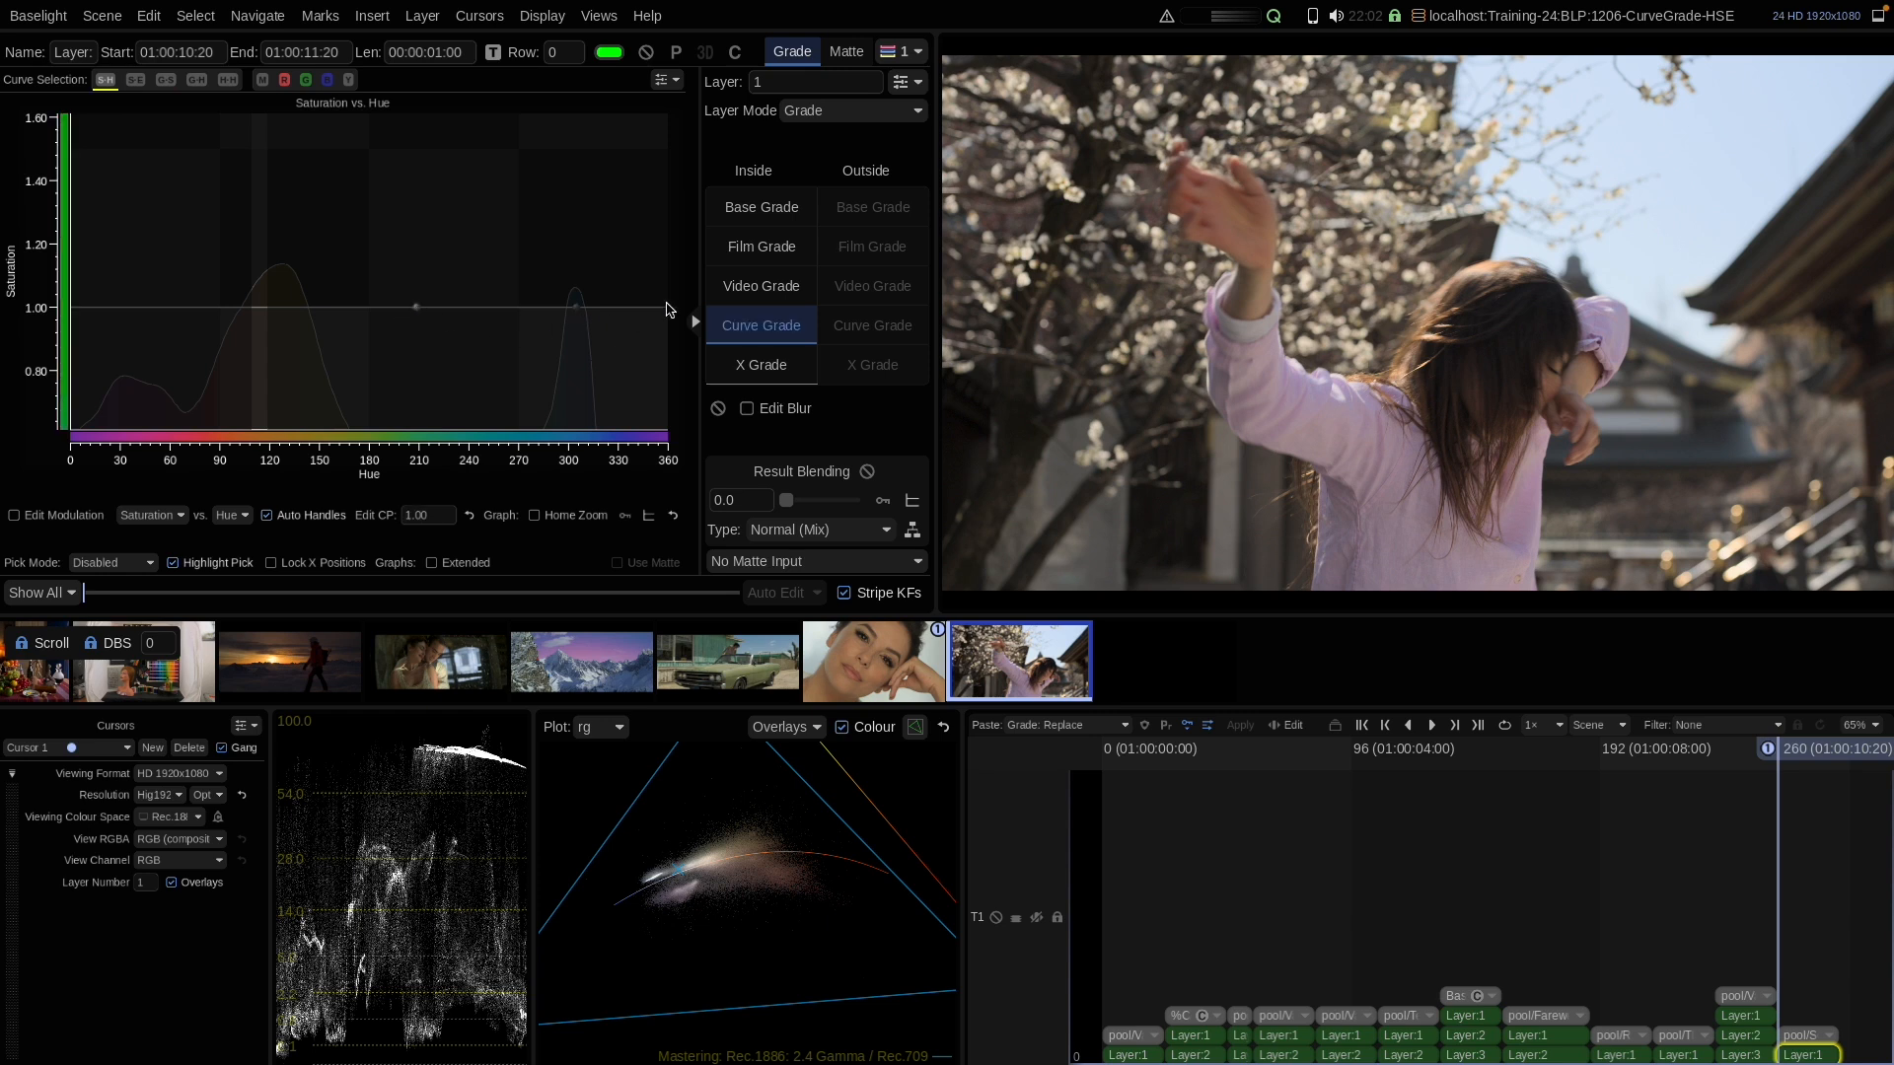
{"action": "left_click", "coordinate": [85, 309]}
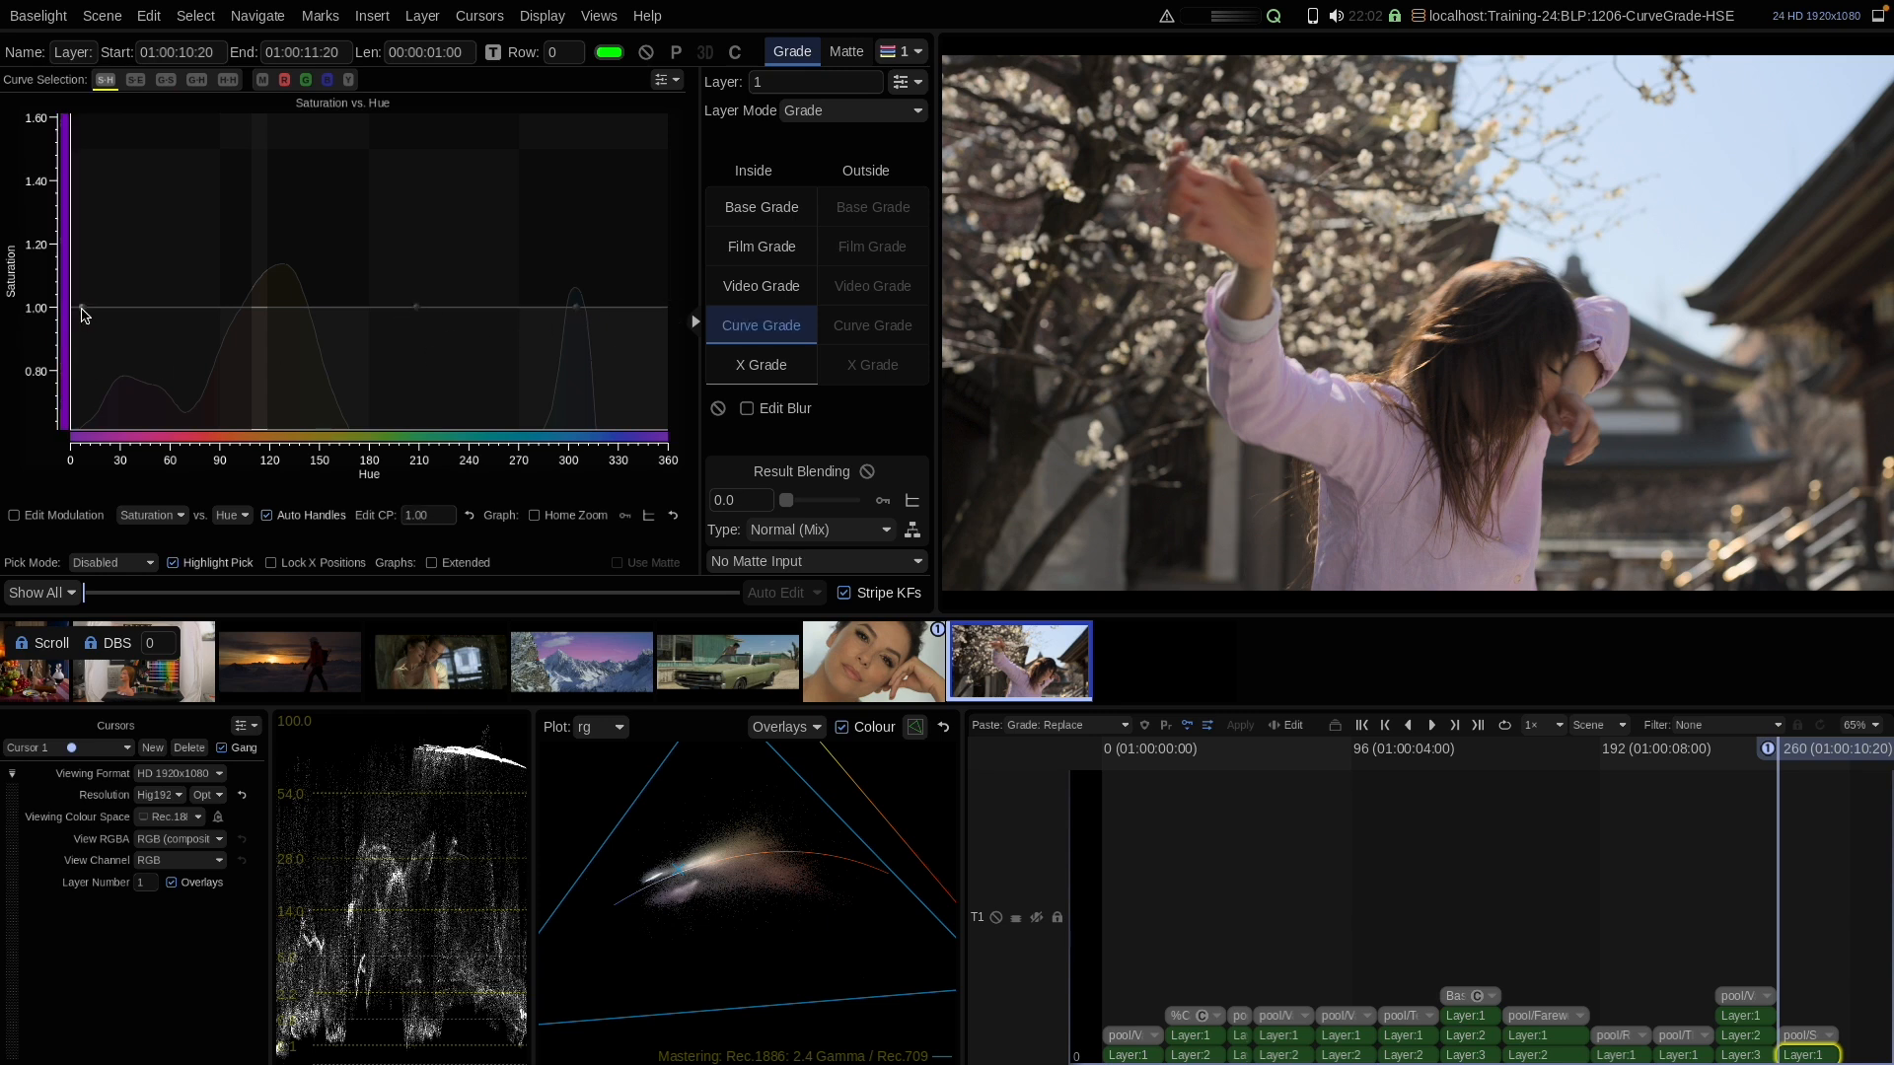
{"action": "mouse_move", "coordinate": [578, 309]}
{"action": "left_mouse_down"}
{"action": "mouse_move", "coordinate": [570, 168]}
{"action": "mouse_move", "coordinate": [579, 313]}
{"action": "left_mouse_up"}
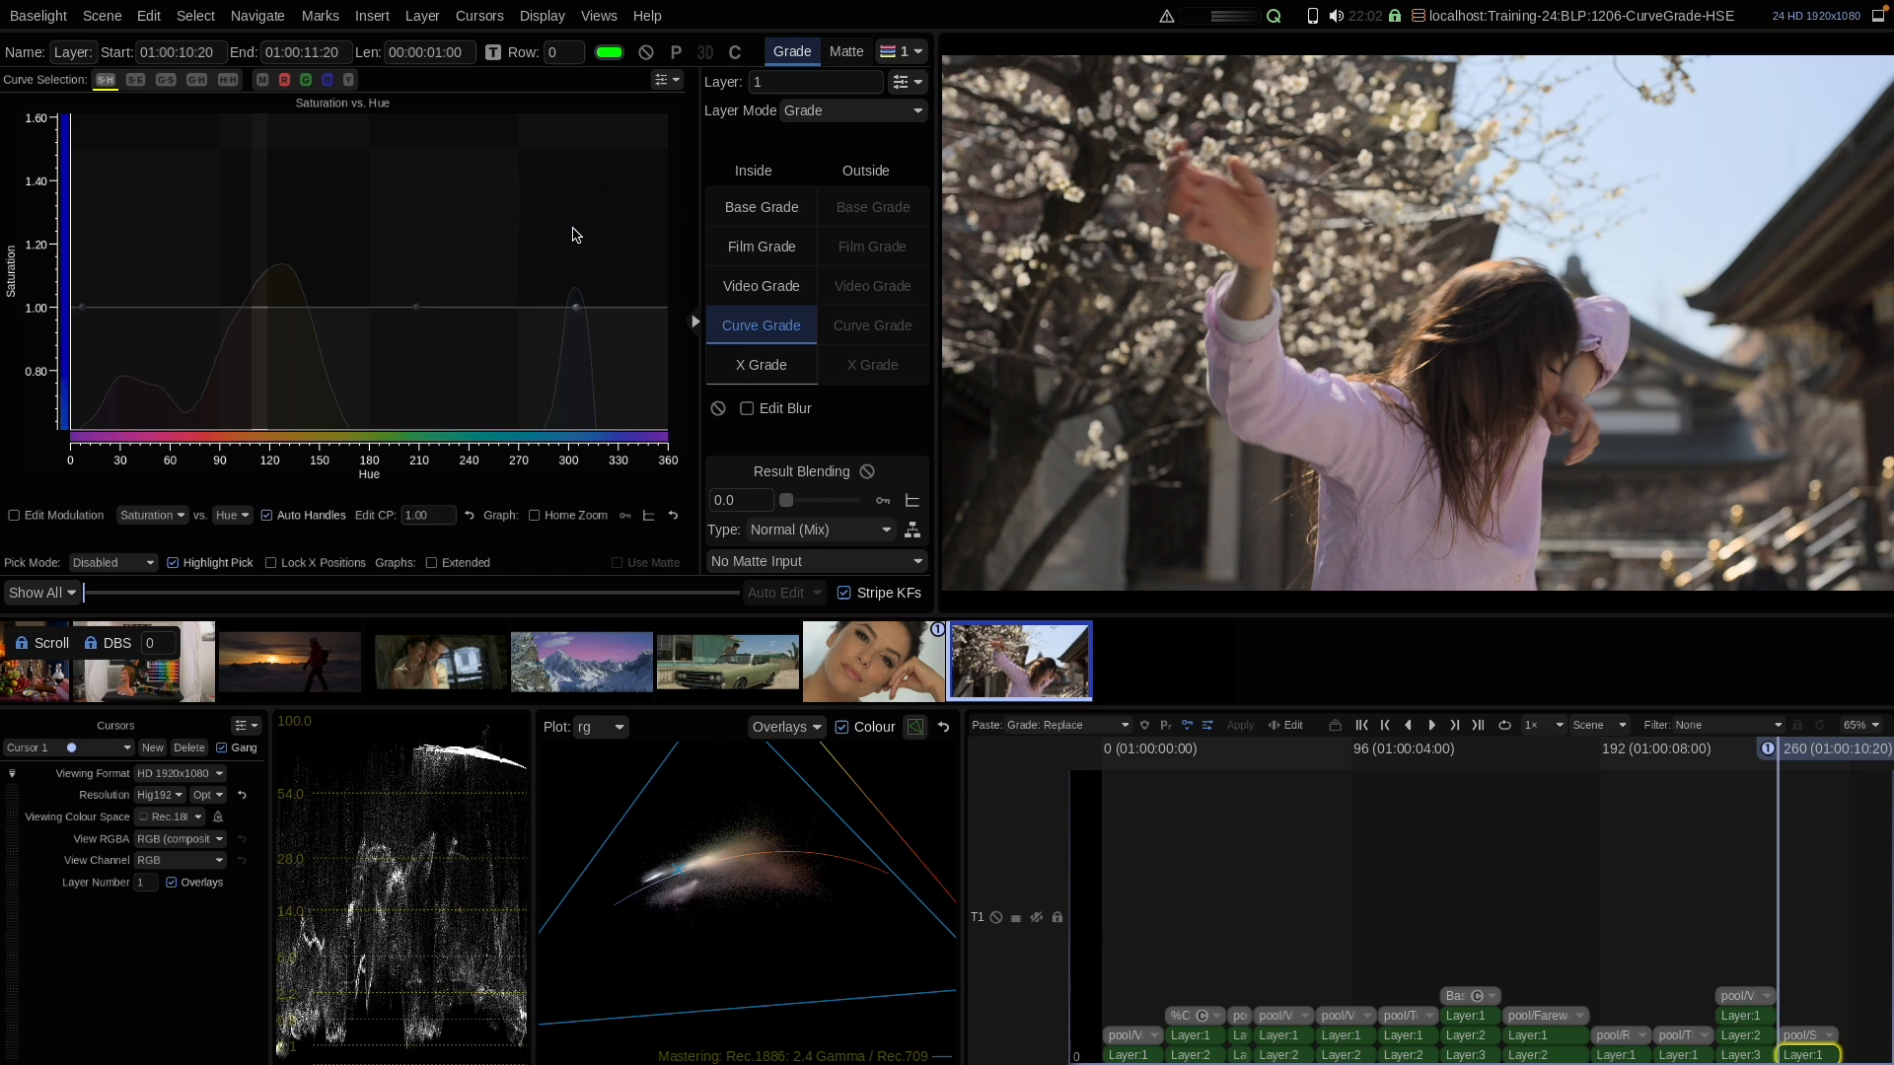
Set Hue Safety to 0.25 and raise the blue control point of the Saturation vs. Hue curve to 1.72
{"action": "left_click", "coordinate": [665, 80]}
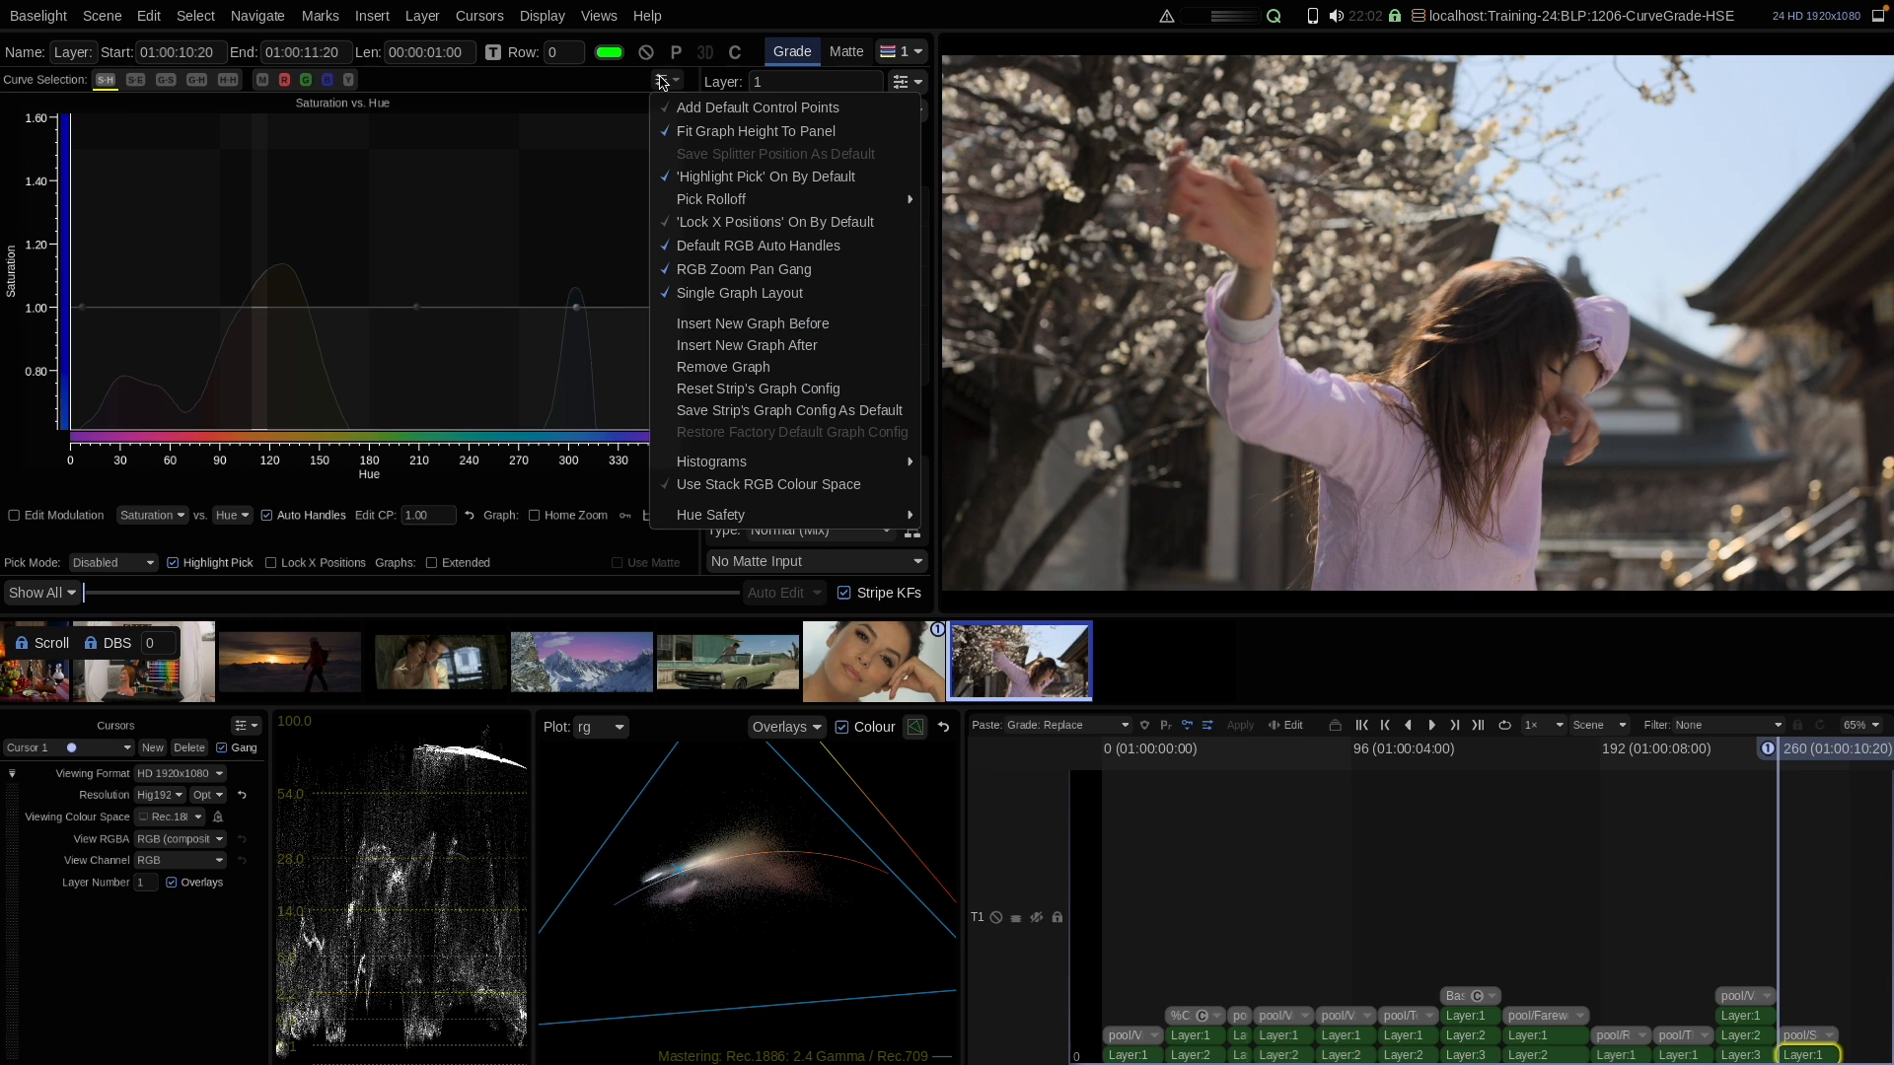
{"action": "mouse_move", "coordinate": [736, 514]}
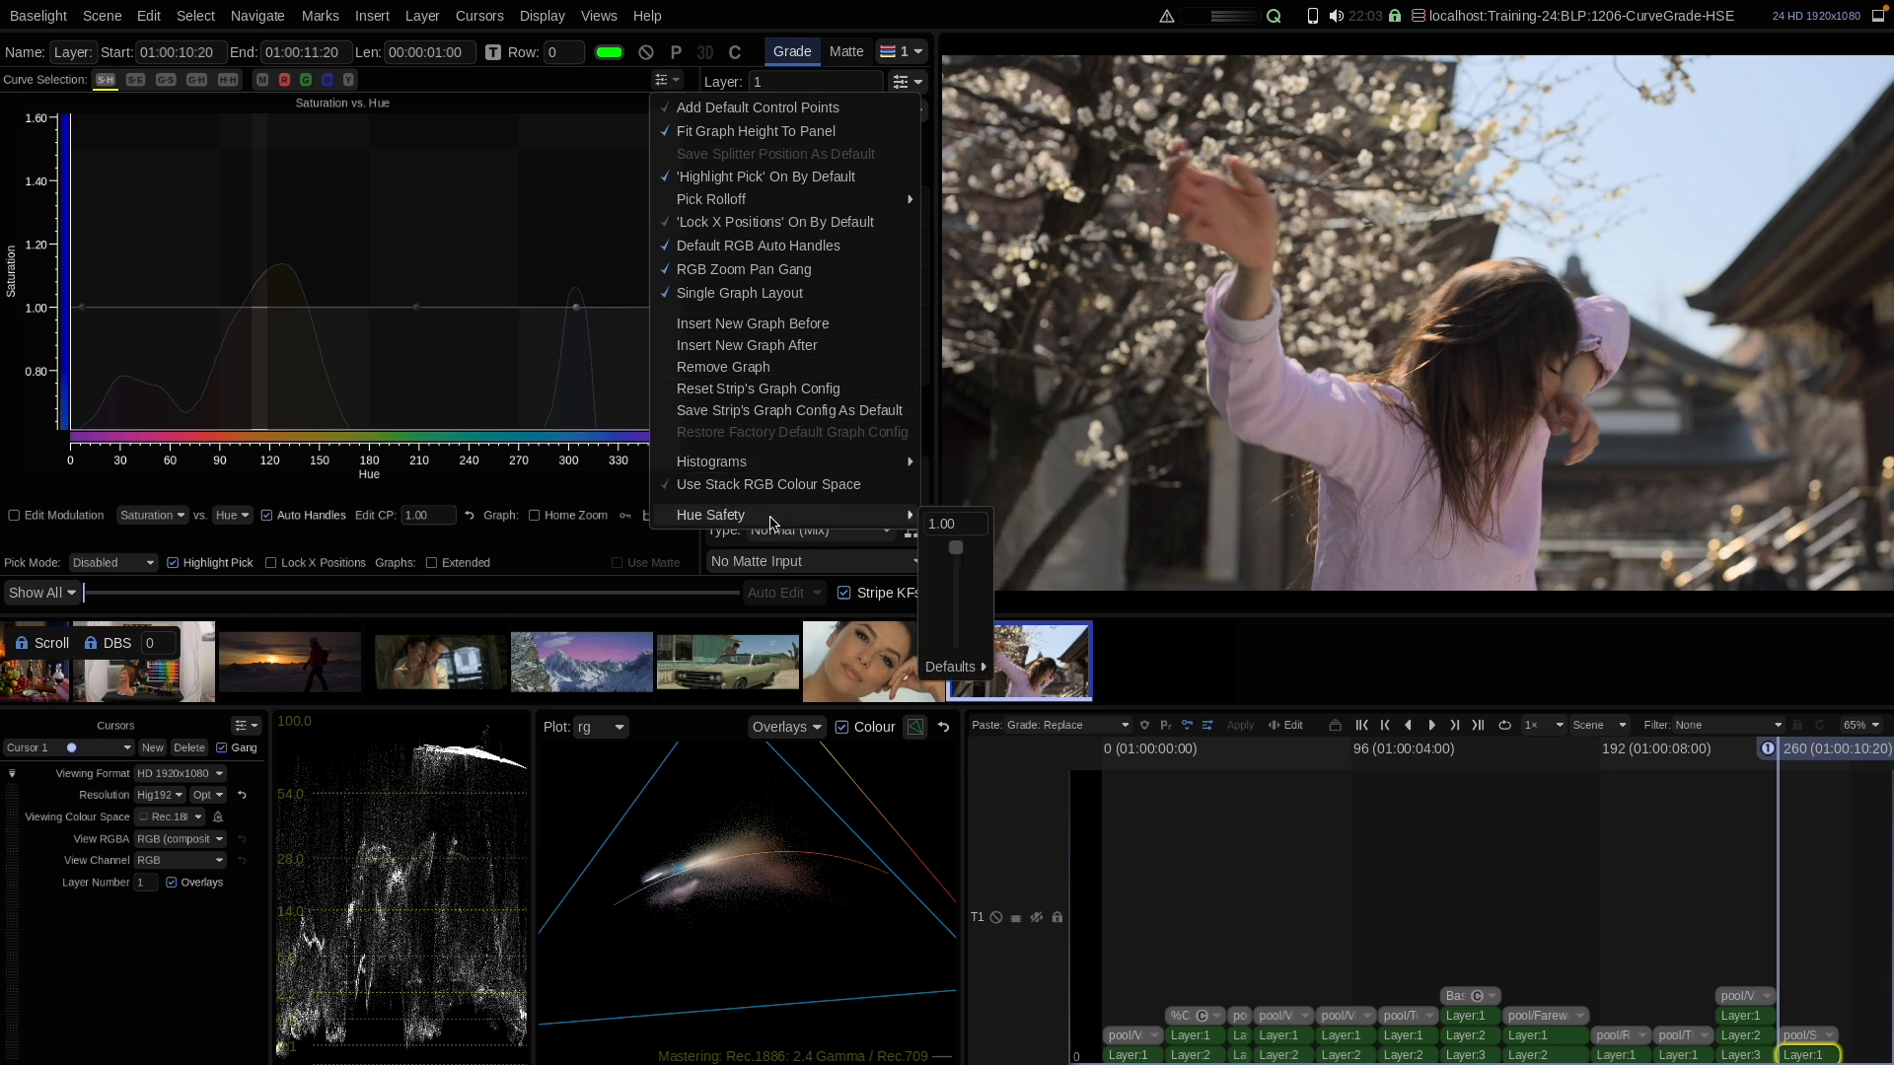
{"action": "left_click", "coordinate": [942, 524]}
{"action": "left_click_drag", "start_coordinate": [955, 556], "coordinate": [955, 618]}
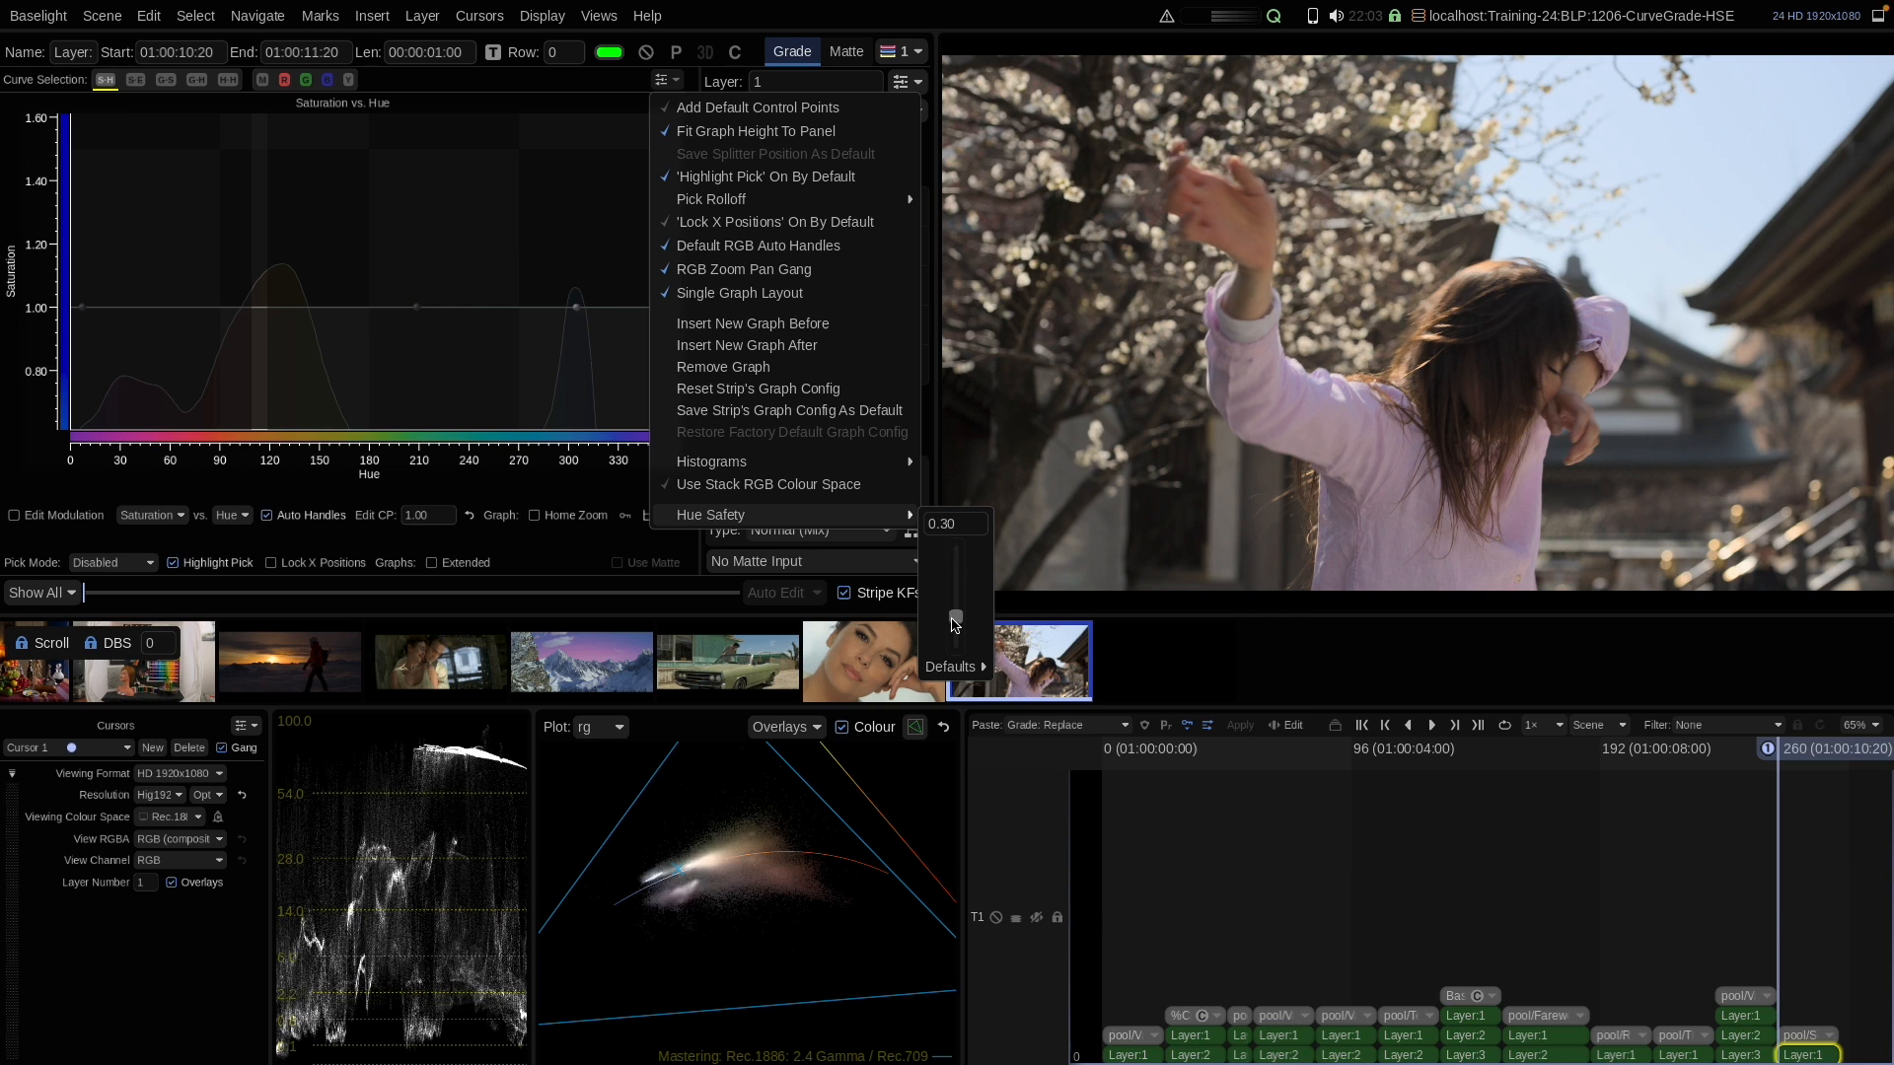
{"action": "left_click_drag", "start_coordinate": [953, 624], "coordinate": [955, 626]}
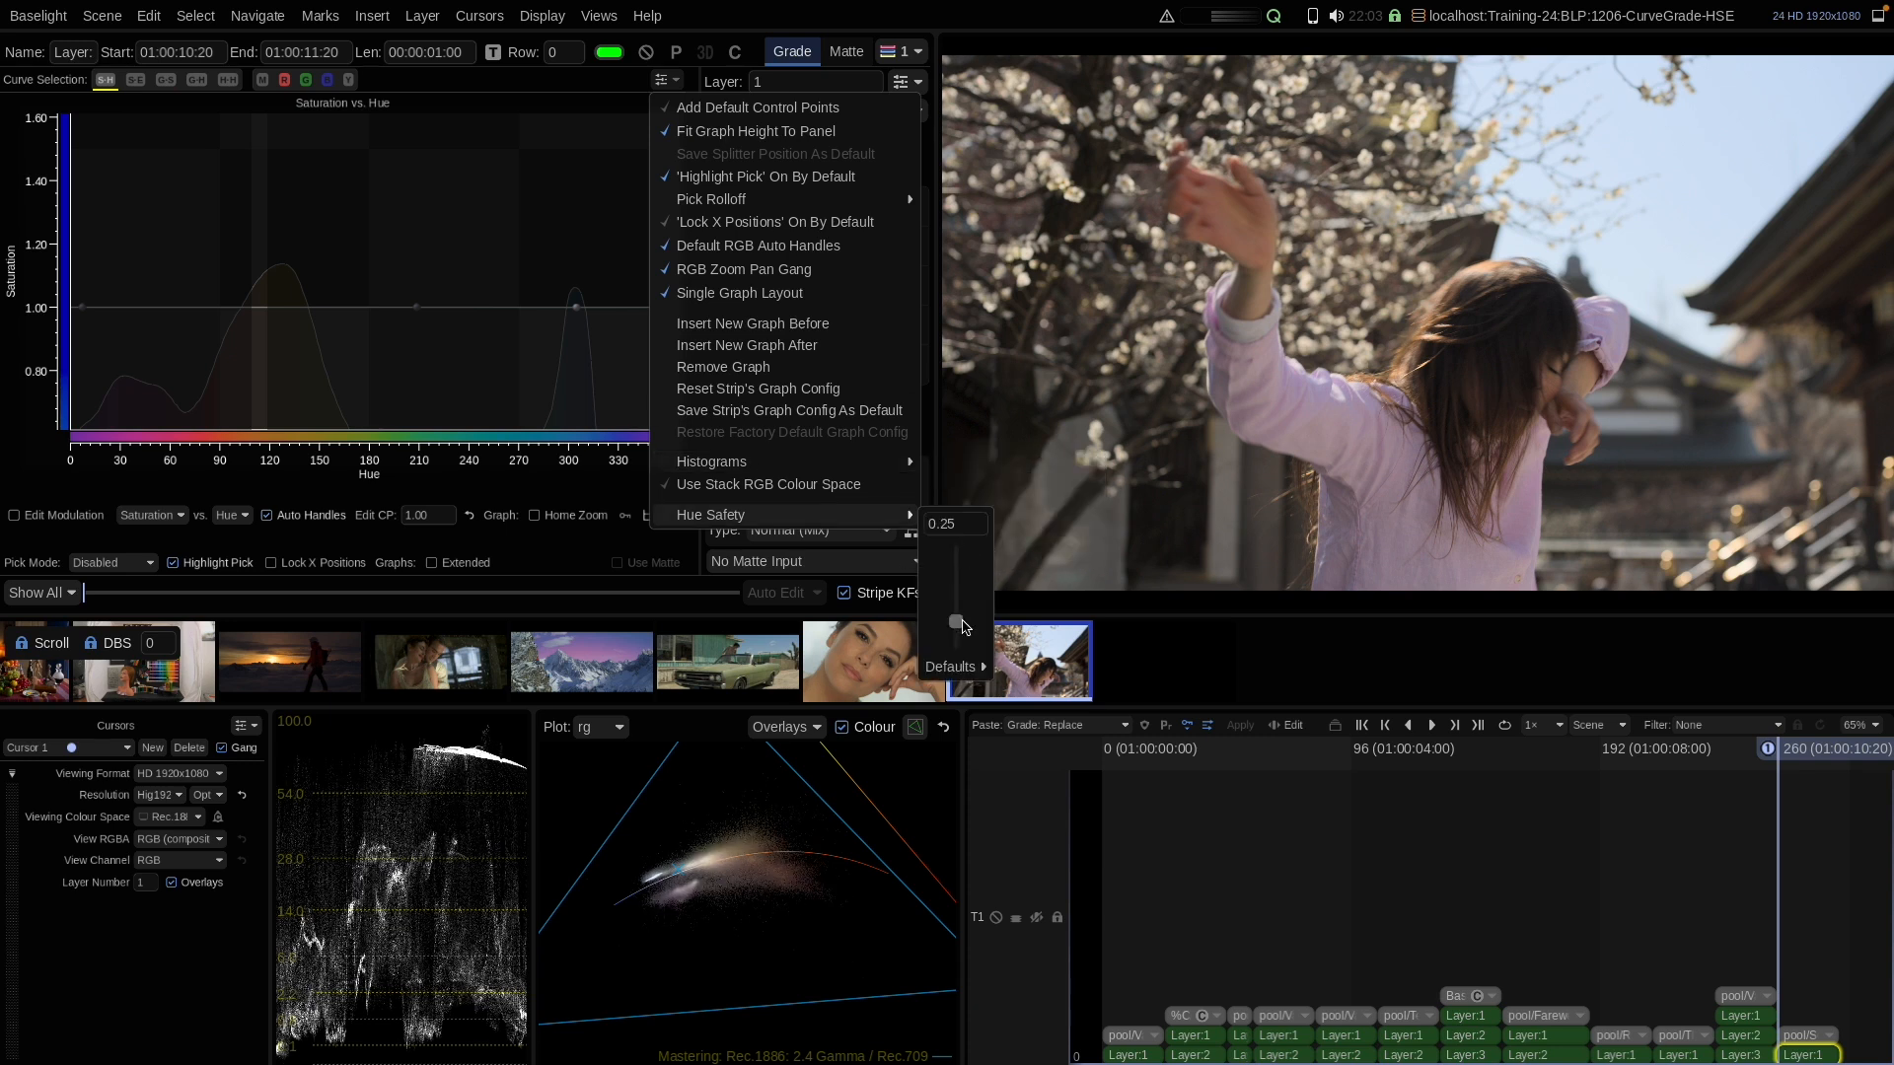
{"action": "left_click", "coordinate": [575, 306]}
{"action": "left_click_drag", "start_coordinate": [576, 307], "coordinate": [572, 132]}
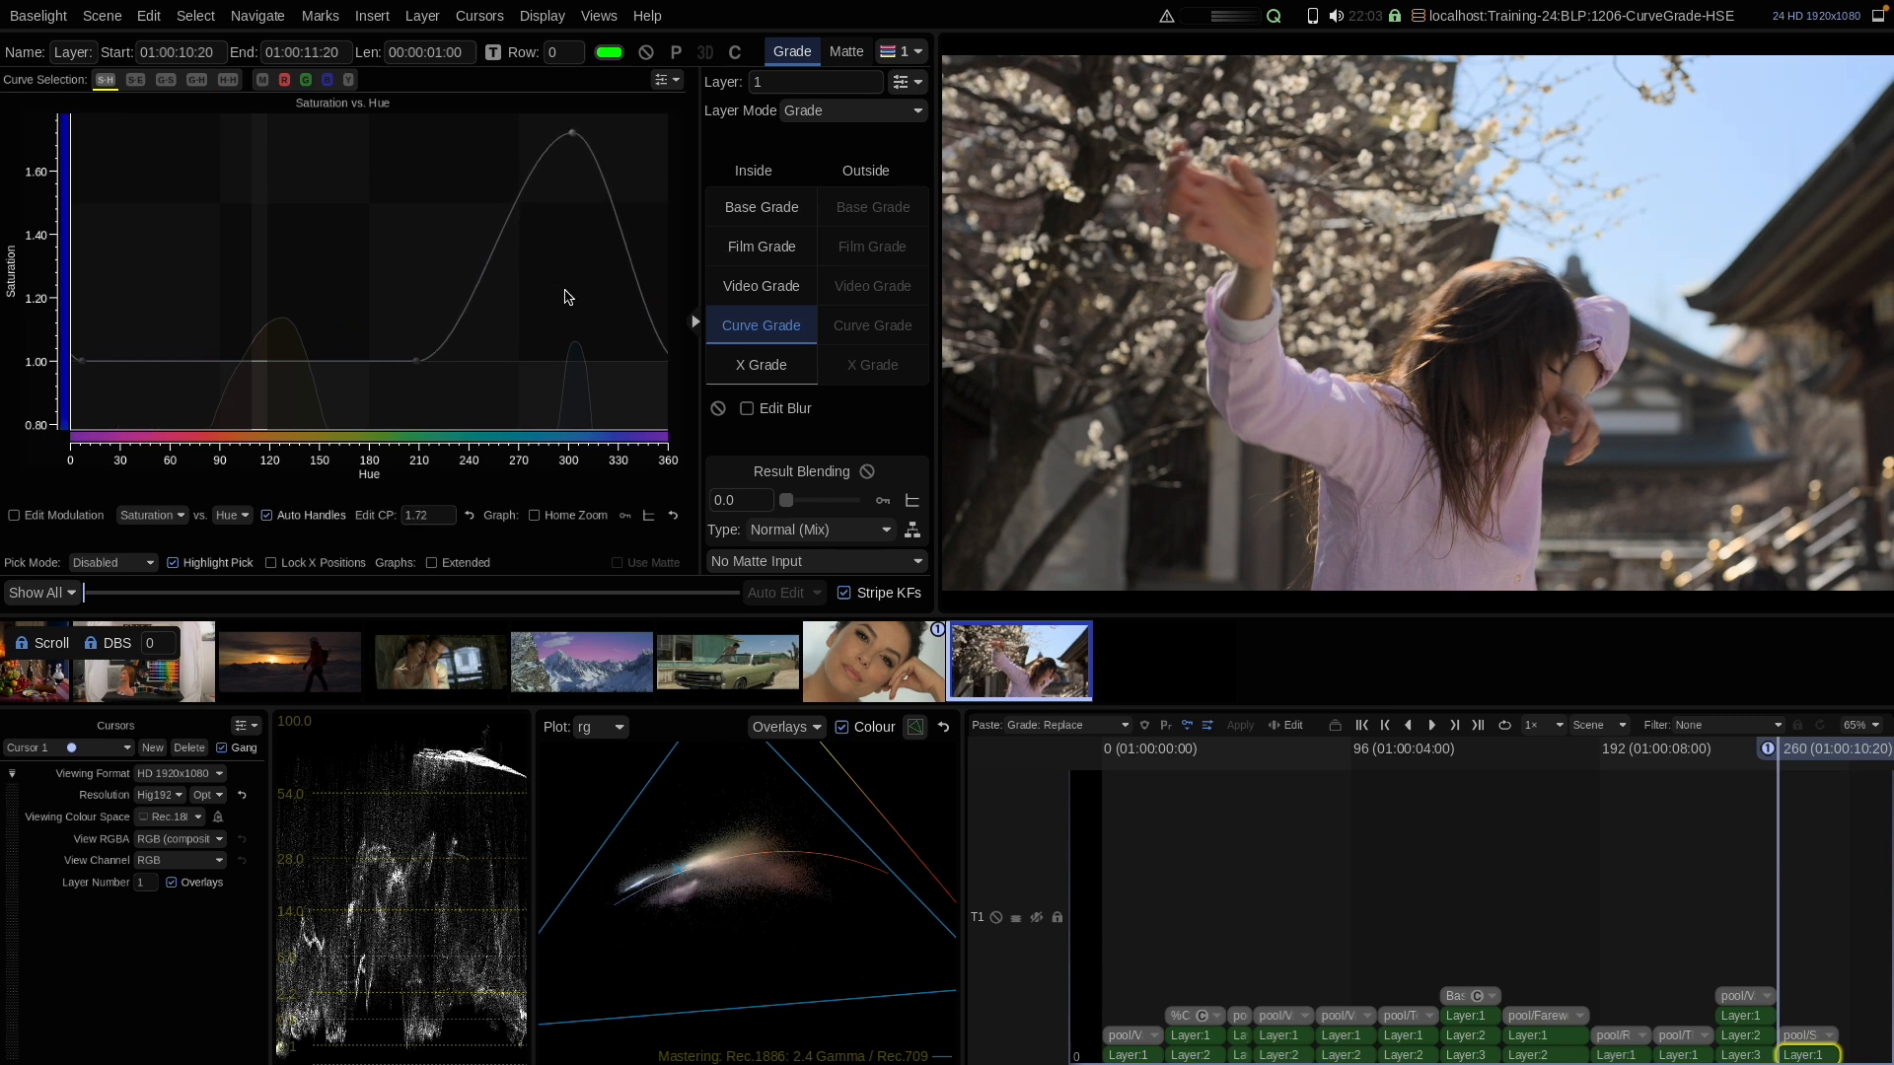